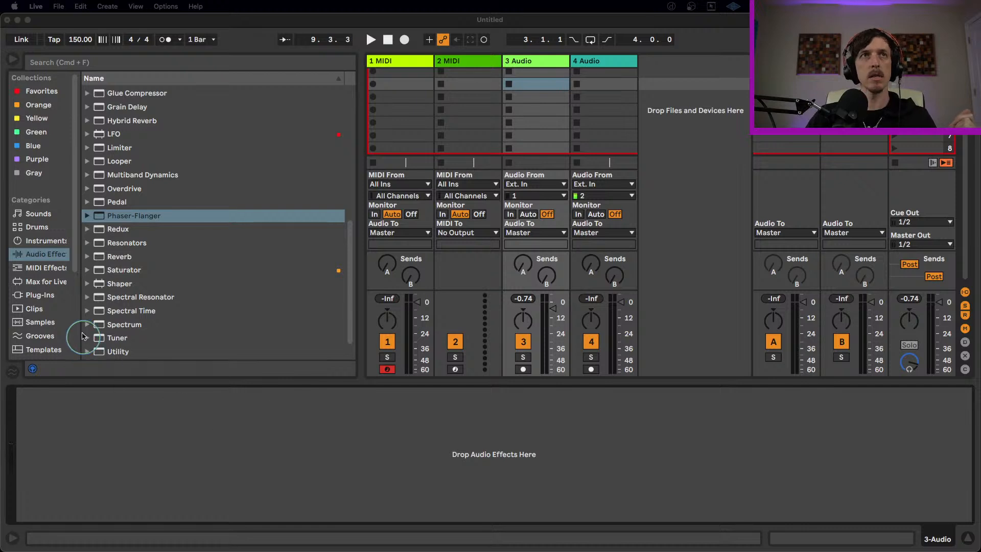
- Load the FabFilter Timeless 3 VST3 plug-in onto the 3 Audio track and move its window clear of the browser
{"action": "left_click", "coordinate": [45, 302]}
{"action": "left_click", "coordinate": [46, 302]}
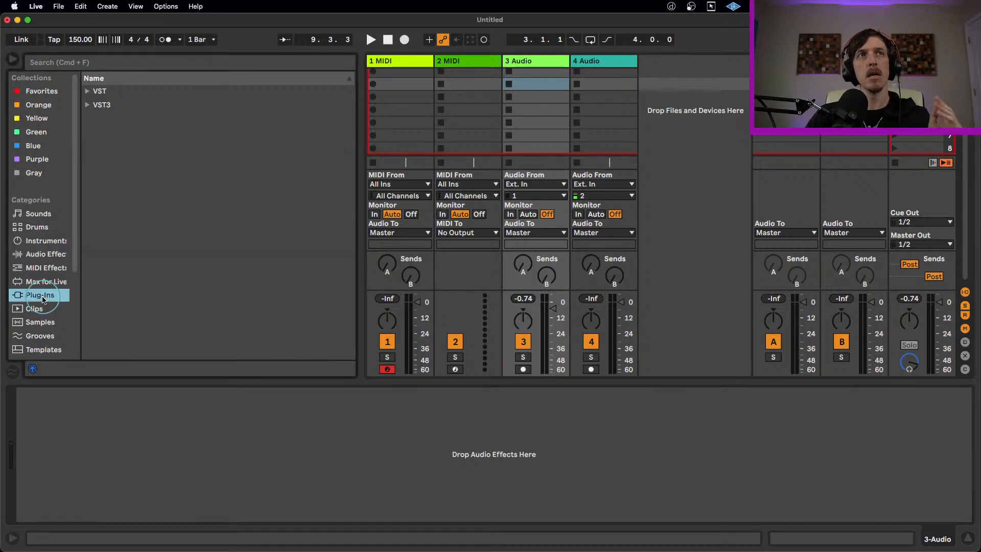
{"action": "left_click", "coordinate": [86, 105]}
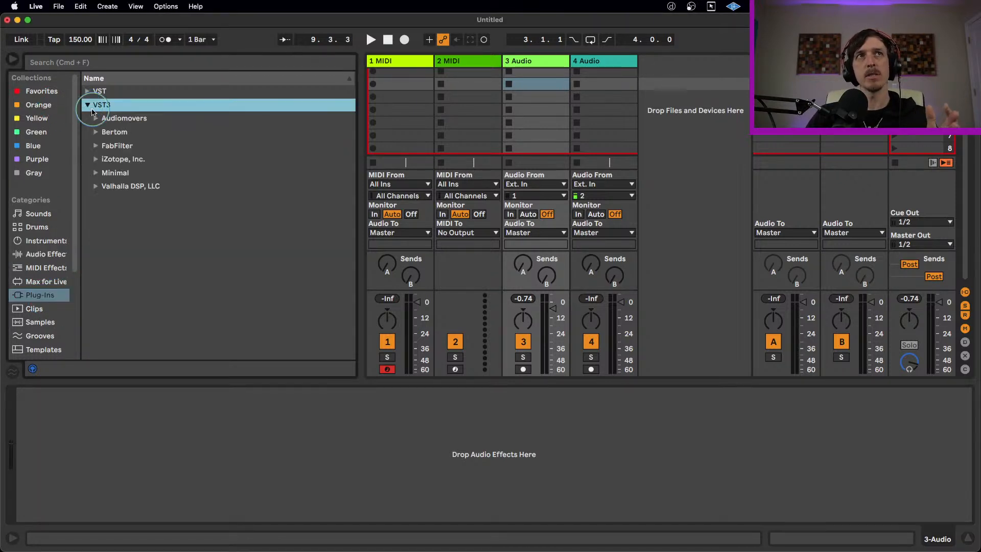
{"action": "left_click", "coordinate": [100, 146]}
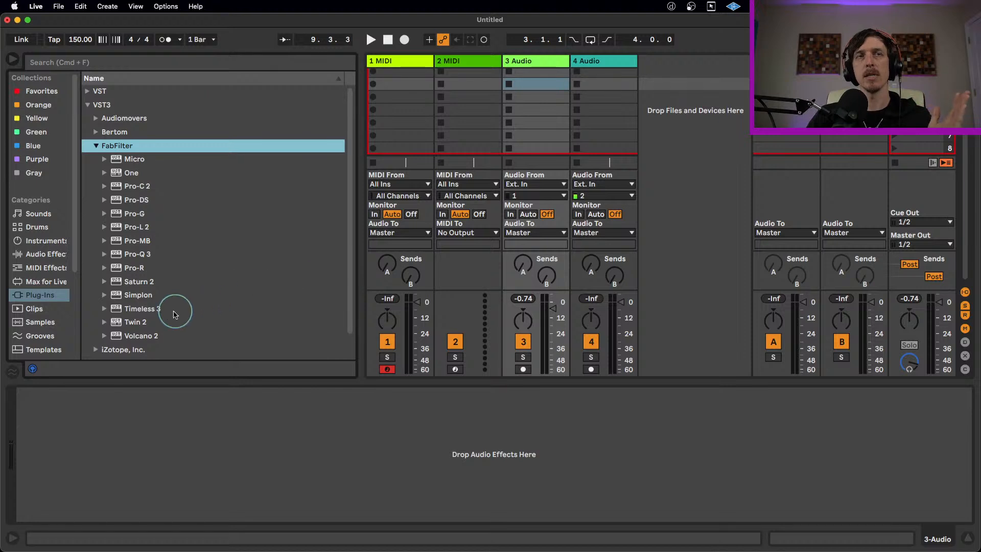
{"action": "left_click_drag", "start_coordinate": [132, 314], "coordinate": [524, 94]}
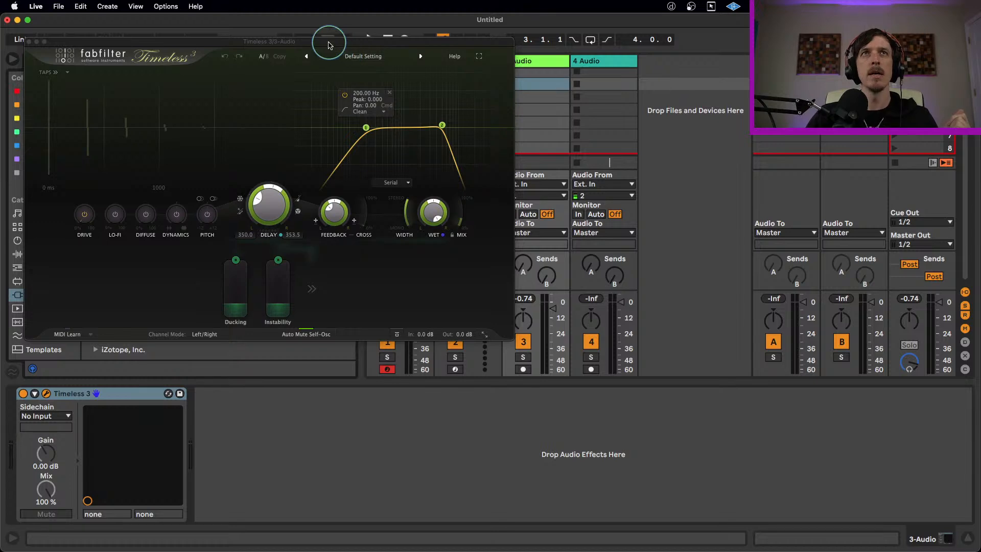
{"action": "left_click_drag", "start_coordinate": [263, 40], "coordinate": [656, 128]}
- Move the Timeless 3 device to the 1 MIDI track and delete that track's Phaser-Flanger
{"action": "left_click_drag", "start_coordinate": [137, 397], "coordinate": [415, 93]}
{"action": "left_click", "coordinate": [168, 394]}
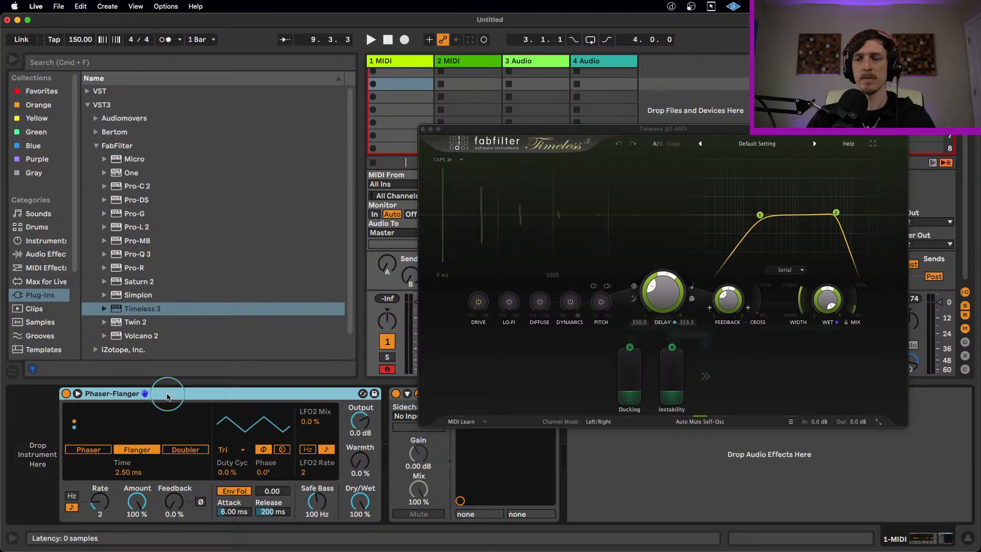
{"action": "key", "text": "Delete"}
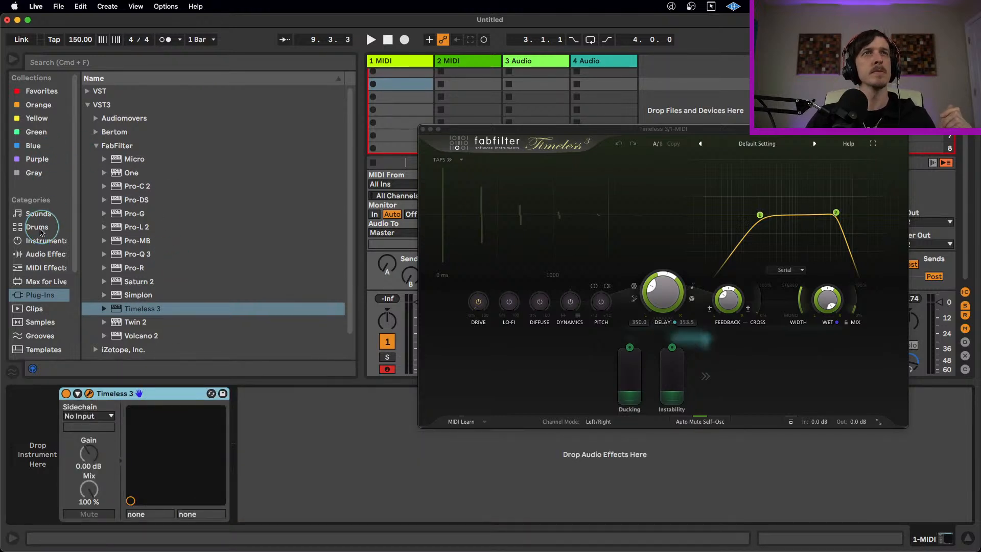
- Load the Collision instrument in front of Timeless 3 on the first MIDI track and reposition the plug-in window over the browser
{"action": "left_click", "coordinate": [37, 245]}
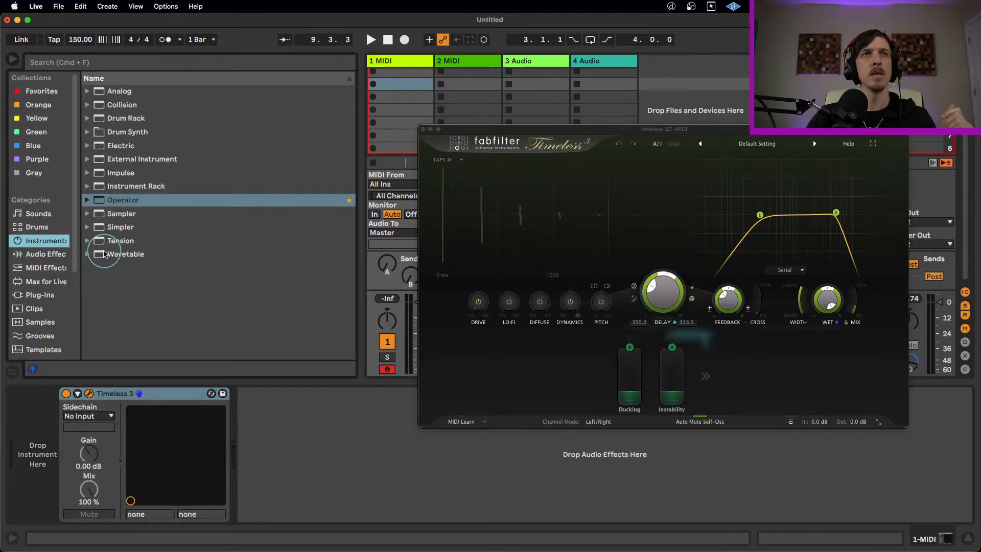
{"action": "left_click", "coordinate": [105, 255]}
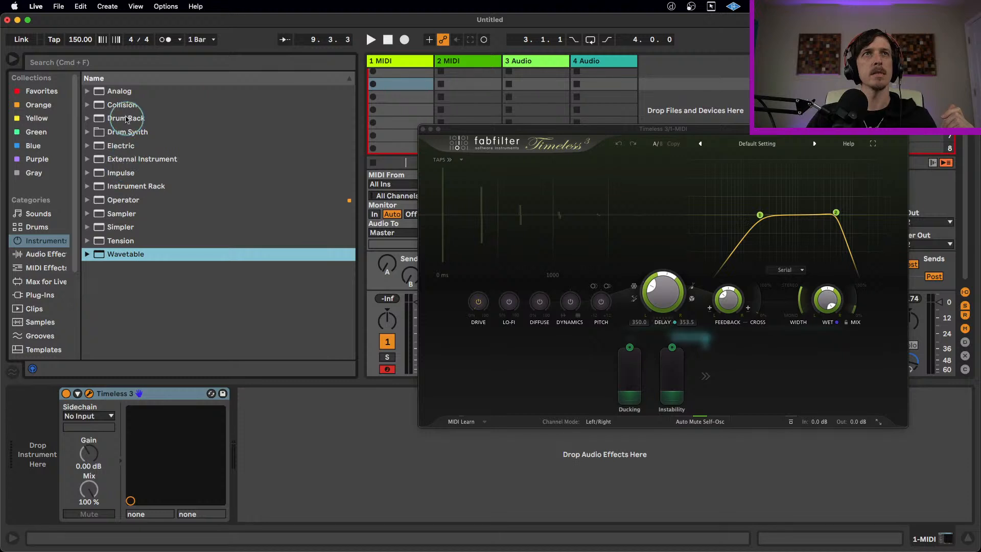
{"action": "left_click_drag", "start_coordinate": [125, 106], "coordinate": [49, 436]}
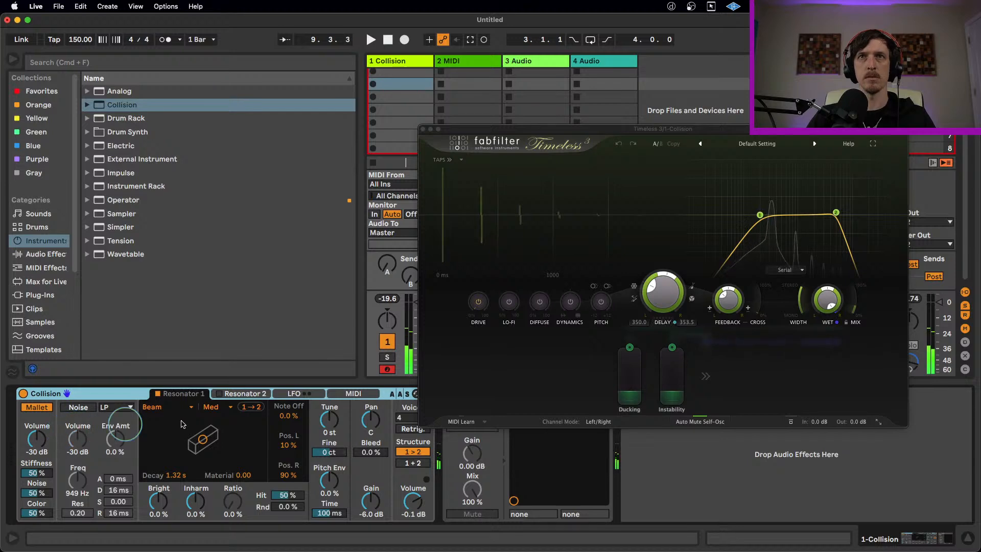
{"action": "left_click_drag", "start_coordinate": [607, 129], "coordinate": [351, 129]}
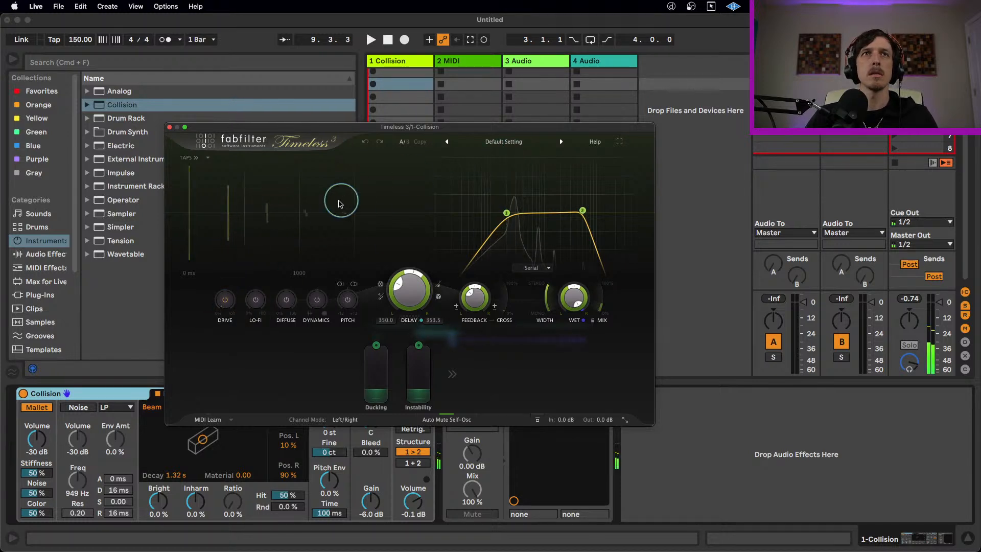
- Inspect the tap at 100 in Timeless 3's delay tap editor and return to the echo display
{"action": "left_click", "coordinate": [198, 158]}
{"action": "left_click", "coordinate": [373, 193]}
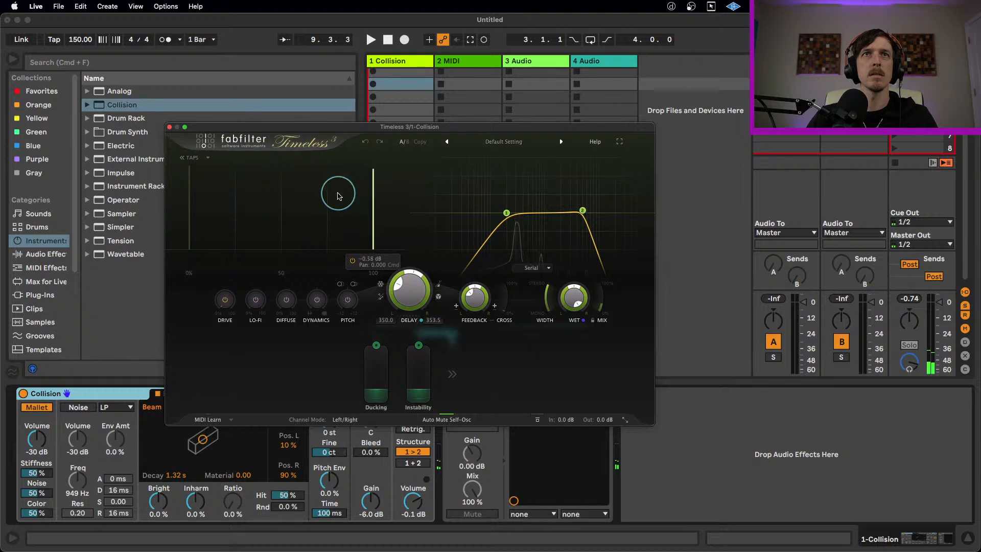
{"action": "left_click", "coordinate": [207, 160]}
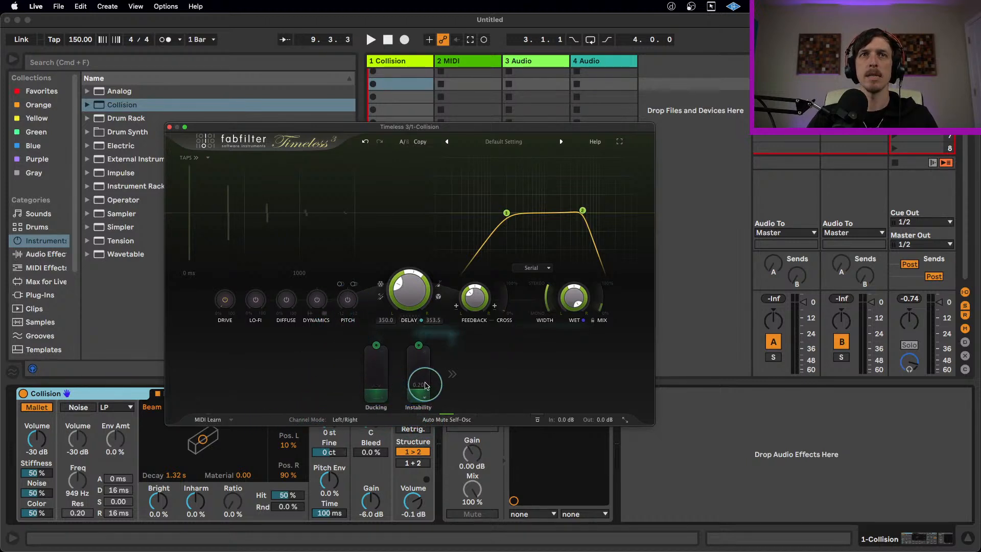
- Examine the expanded modulation sources and the kinds of new source available, and collapse the section without adding one
{"action": "left_click", "coordinate": [451, 375]}
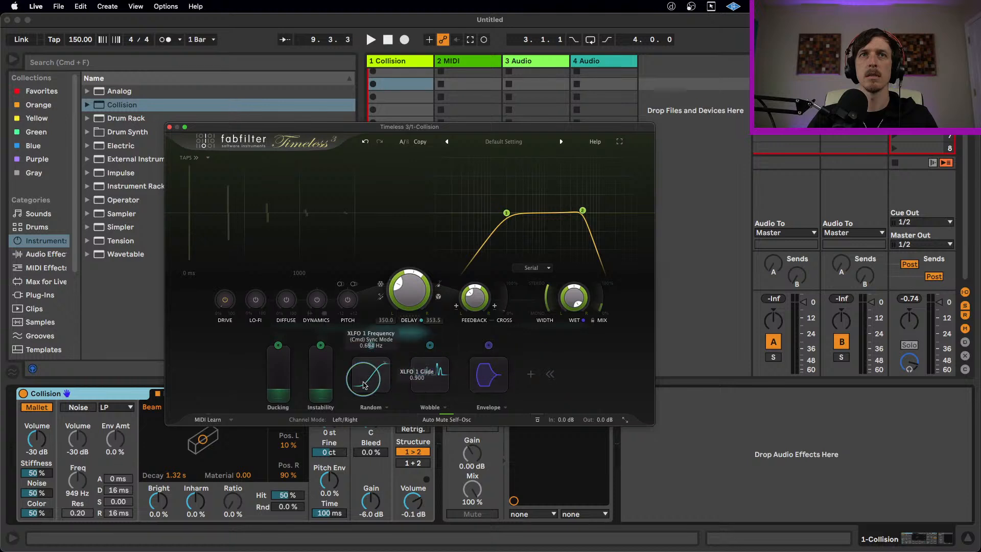
{"action": "left_click", "coordinate": [532, 377]}
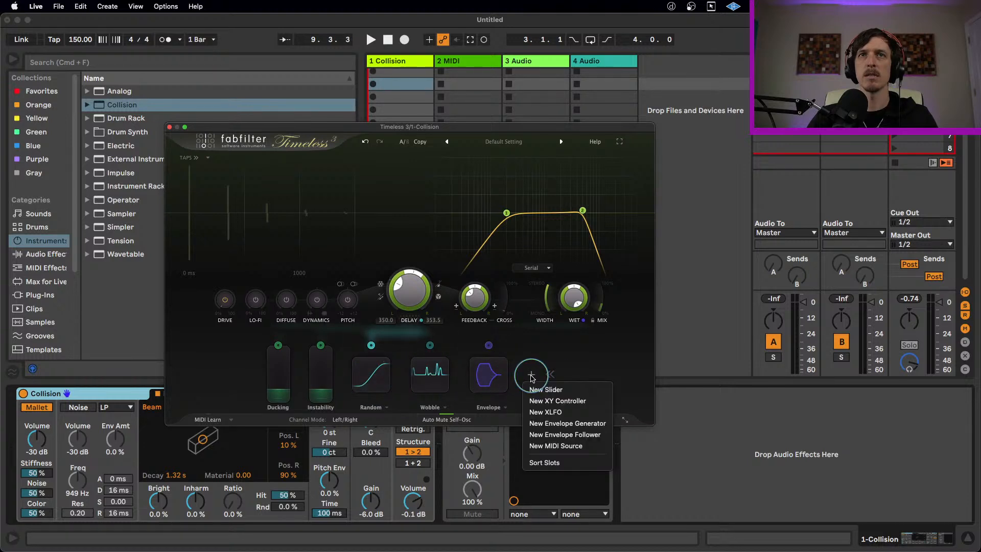
{"action": "left_click", "coordinate": [536, 360]}
{"action": "left_click", "coordinate": [550, 373]}
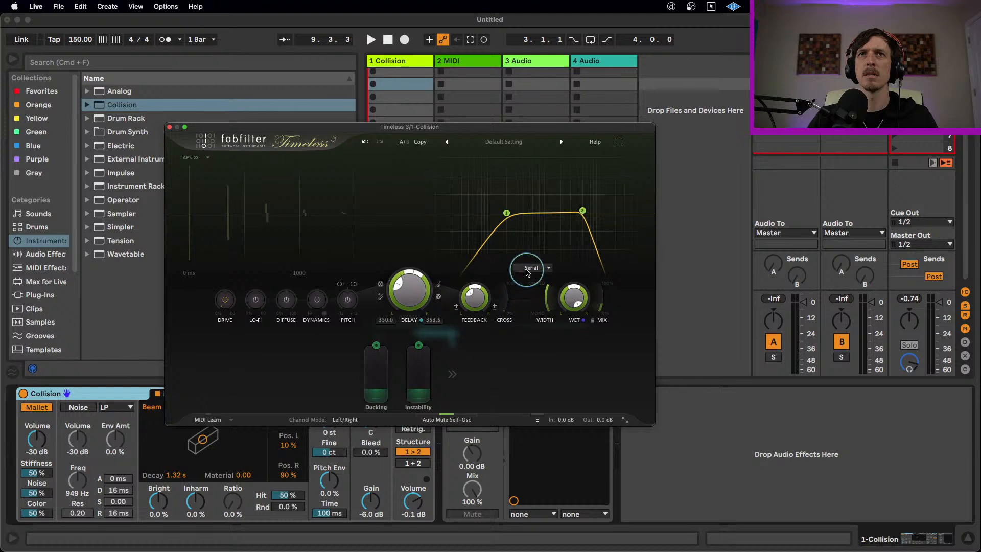
- Widen the delay's filter range by lowering filter 1 to about 30 Hz and raising filter 2's frequency
{"action": "left_click_drag", "start_coordinate": [507, 213], "coordinate": [462, 213]}
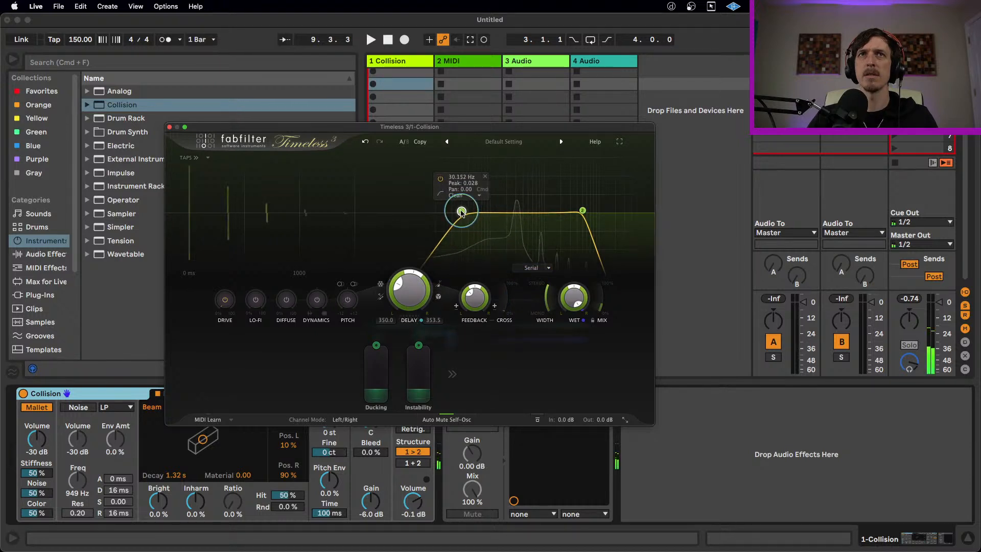
{"action": "left_click_drag", "start_coordinate": [582, 211], "coordinate": [632, 212]}
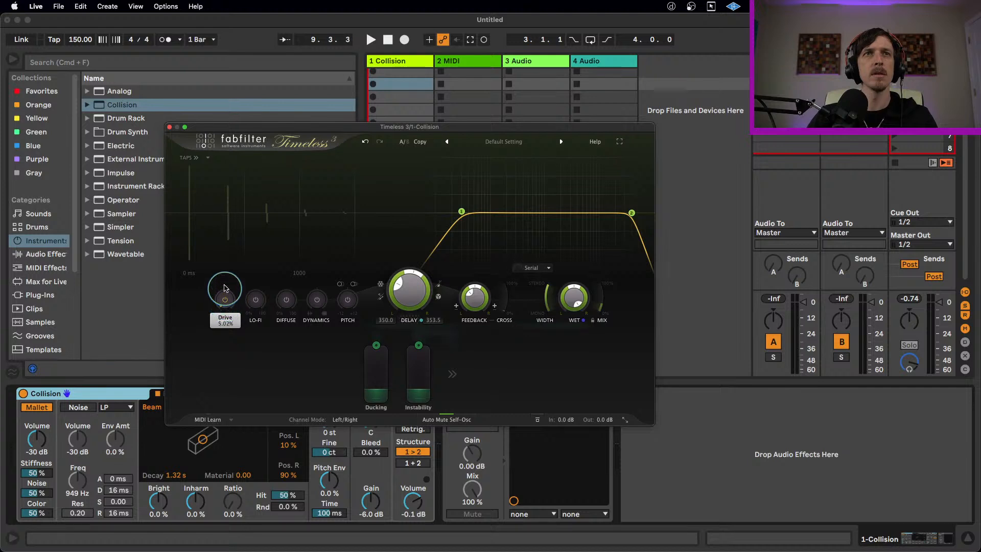
- Add a moderate amount of Drive and Diffuse to the echoes and try out the Lo-Fi effect
{"action": "left_click_drag", "start_coordinate": [224, 289], "coordinate": [246, 169]}
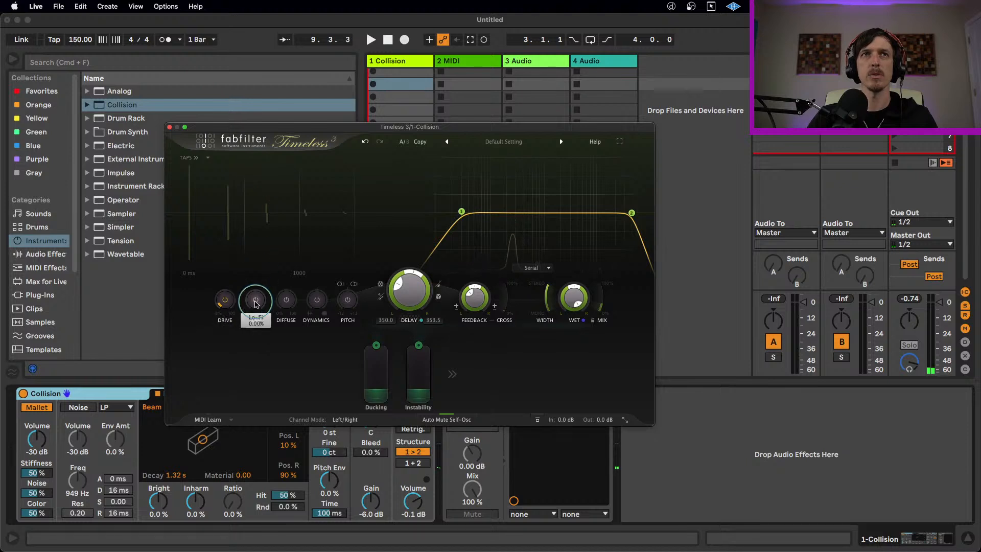
{"action": "left_click_drag", "start_coordinate": [255, 299], "coordinate": [288, 192]}
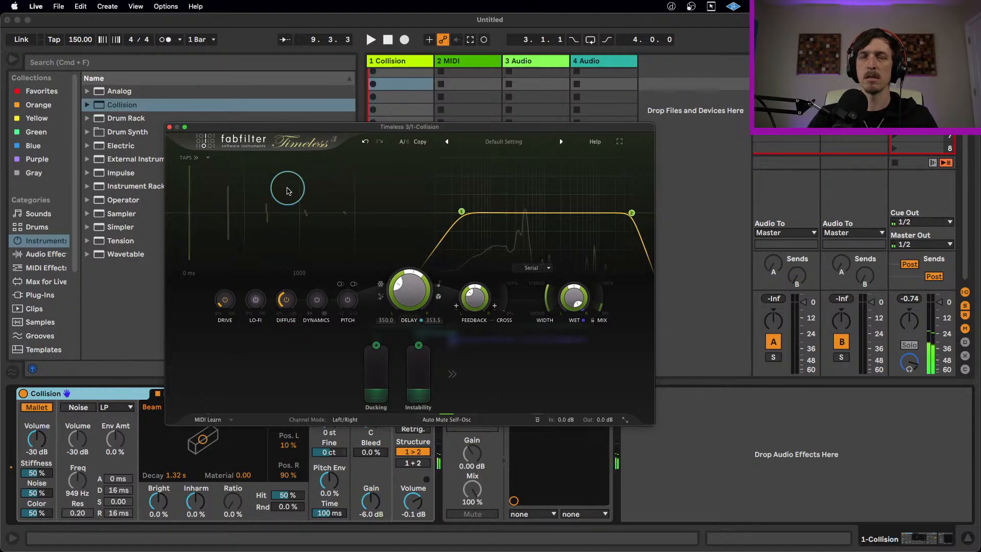
{"action": "mouse_move", "coordinate": [285, 306]}
{"action": "left_click_drag", "start_coordinate": [284, 306], "coordinate": [298, 233]}
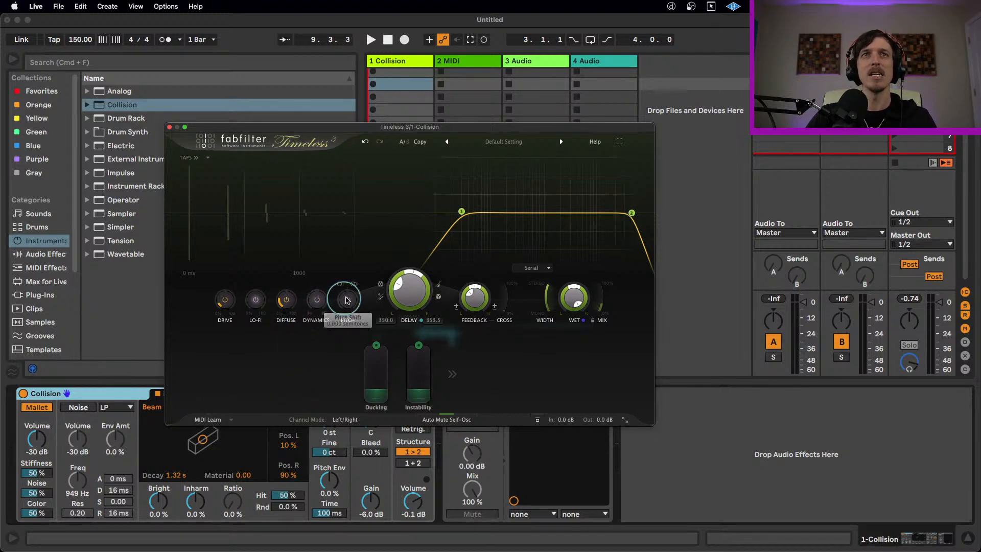
- Try shifting the pitch of the echoes upward and reset the pitch shift to zero
{"action": "left_click_drag", "start_coordinate": [345, 282], "coordinate": [356, 221]}
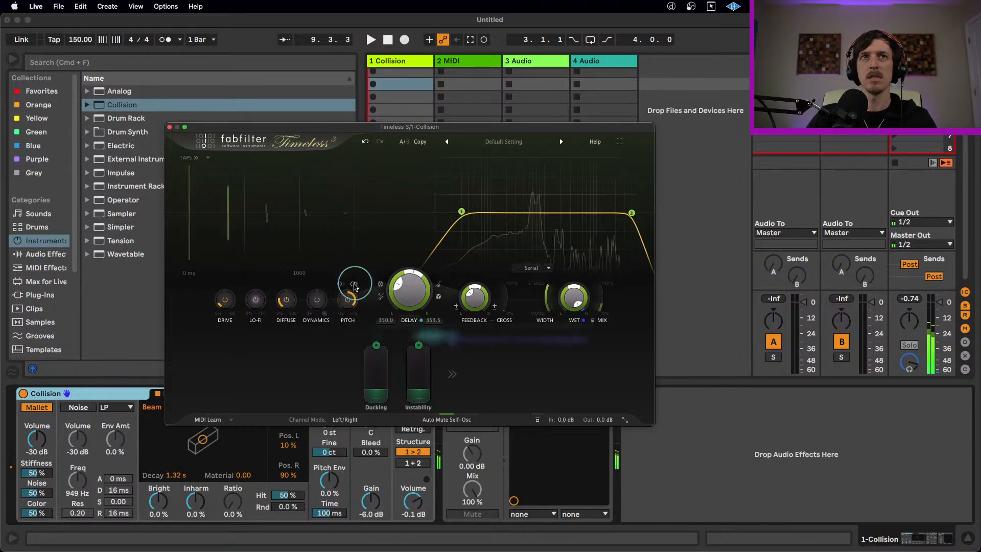
{"action": "left_click_drag", "start_coordinate": [355, 299], "coordinate": [356, 206]}
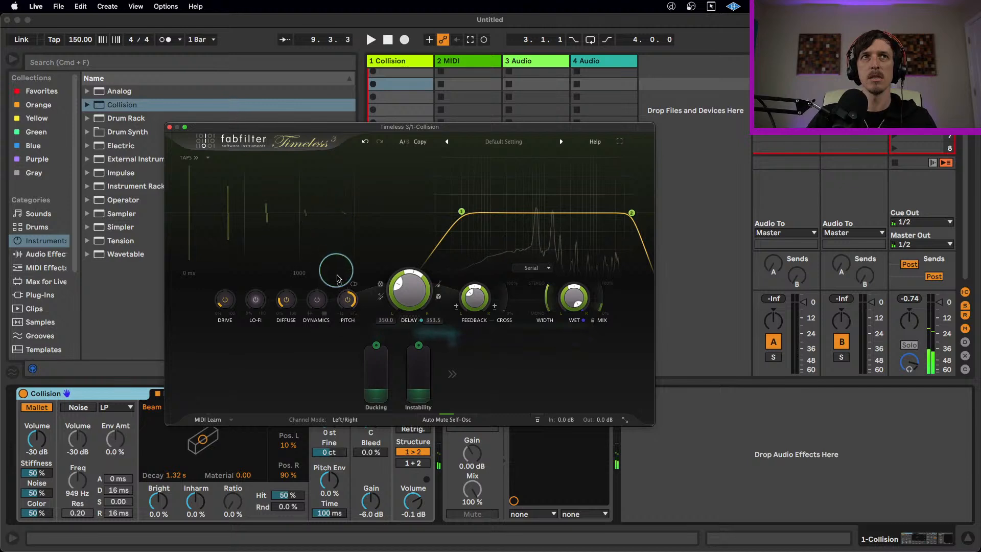
{"action": "left_click", "coordinate": [347, 300]}
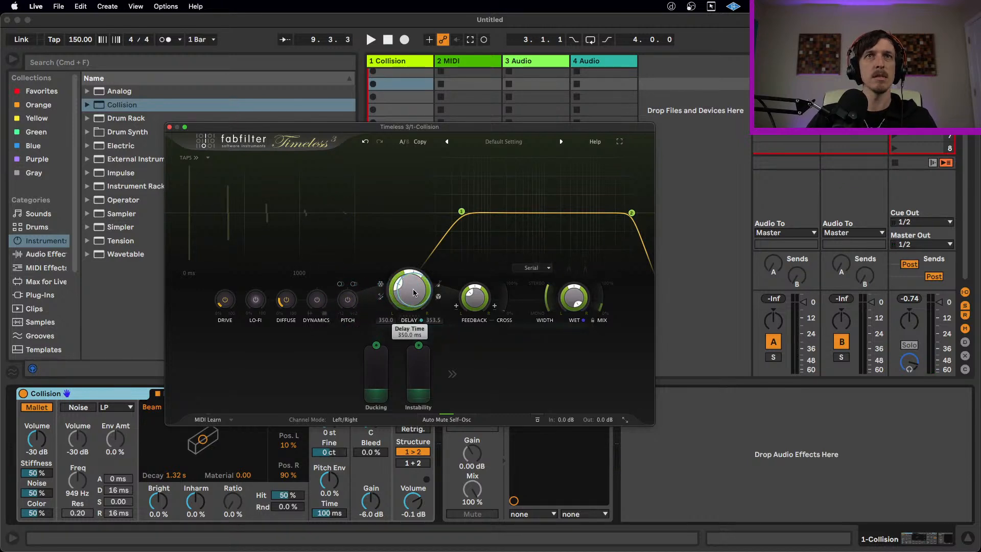
- Lengthen the delay time and adjust its pan to give about 743.6 ms for one channel and 871.5 ms for the other
{"action": "left_click_drag", "start_coordinate": [413, 289], "coordinate": [395, 280]}
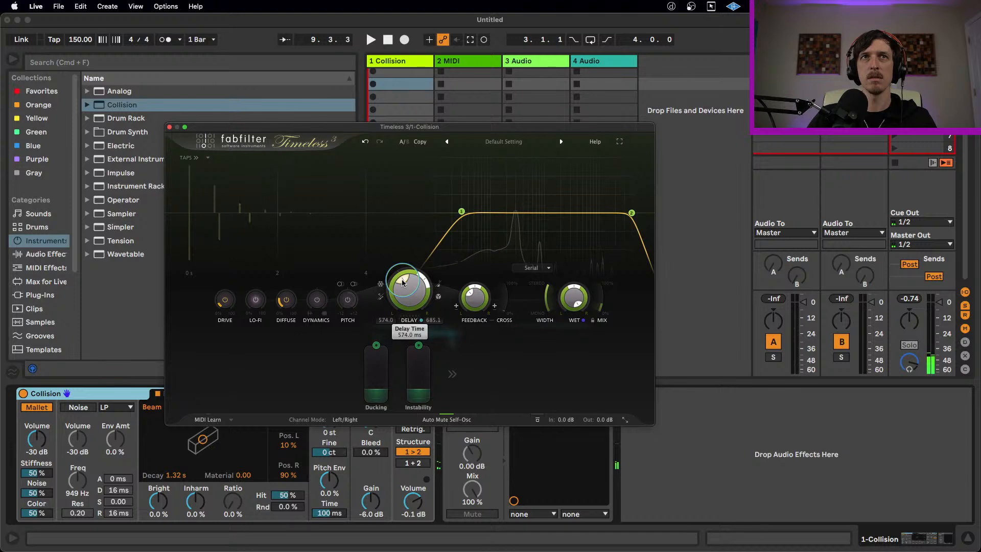
{"action": "mouse_move", "coordinate": [412, 279]}
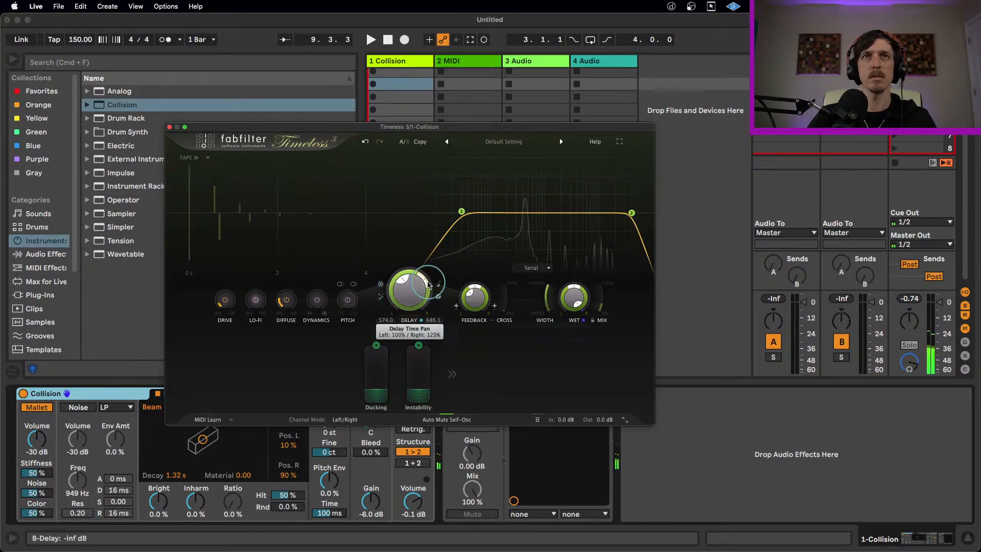
{"action": "left_click_drag", "start_coordinate": [428, 285], "coordinate": [407, 265]}
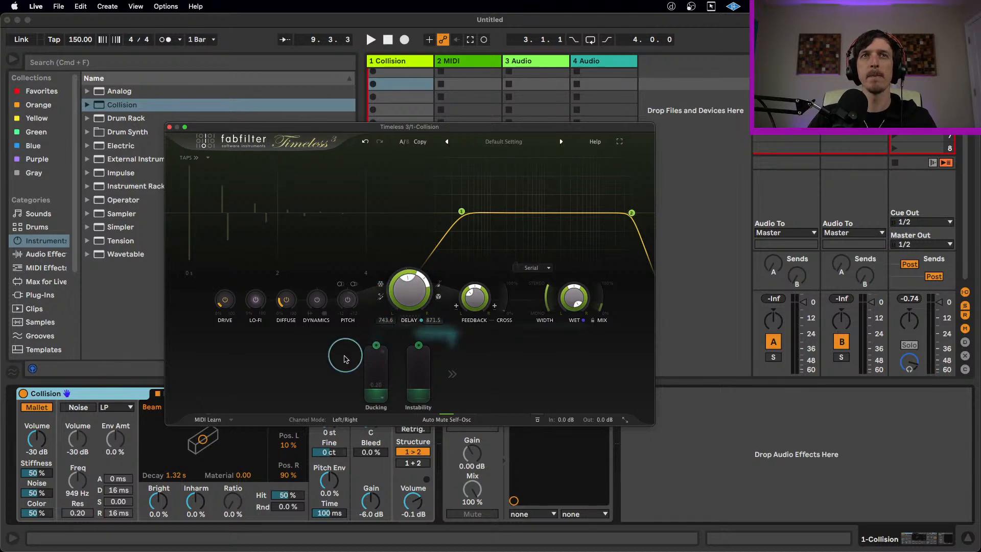
- Try Ducking at 0.67, settle it at a lower amount, and raise Instability to above half
{"action": "left_click_drag", "start_coordinate": [372, 392], "coordinate": [376, 368]}
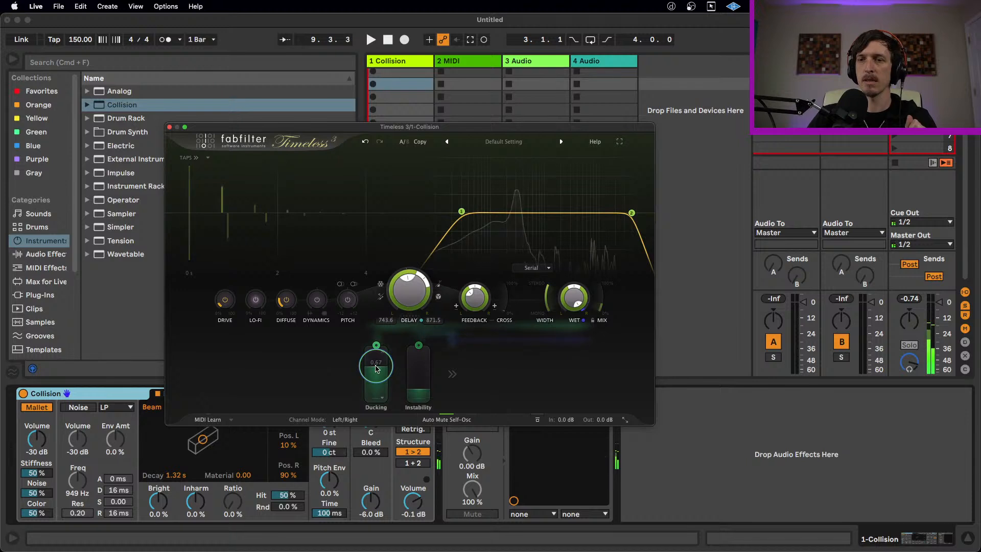
{"action": "left_click_drag", "start_coordinate": [376, 368], "coordinate": [382, 387]}
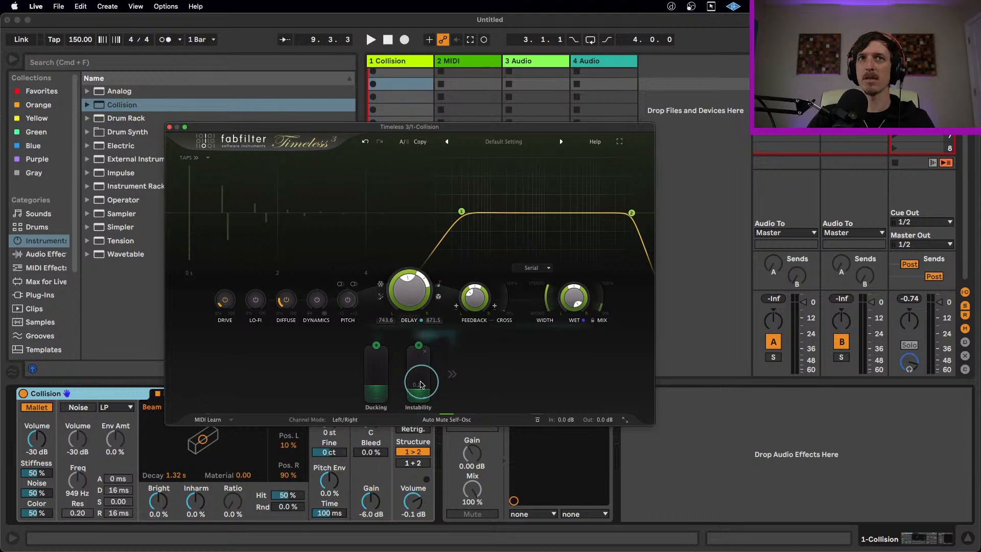
{"action": "mouse_move", "coordinate": [424, 393]}
{"action": "left_click_drag", "start_coordinate": [423, 392], "coordinate": [425, 372]}
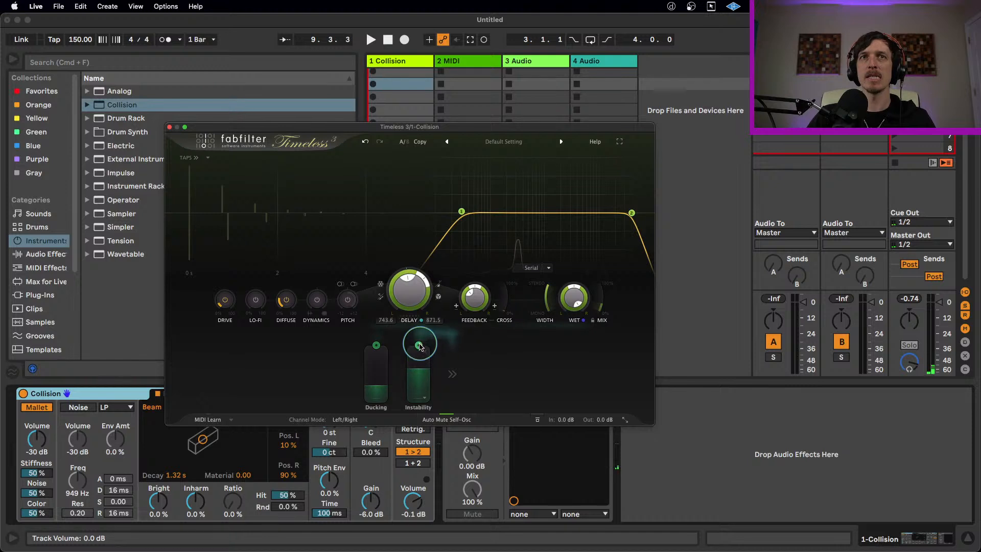
- Examine which delay parameters the Instability and Ducking sliders modulate
{"action": "mouse_move", "coordinate": [419, 346]}
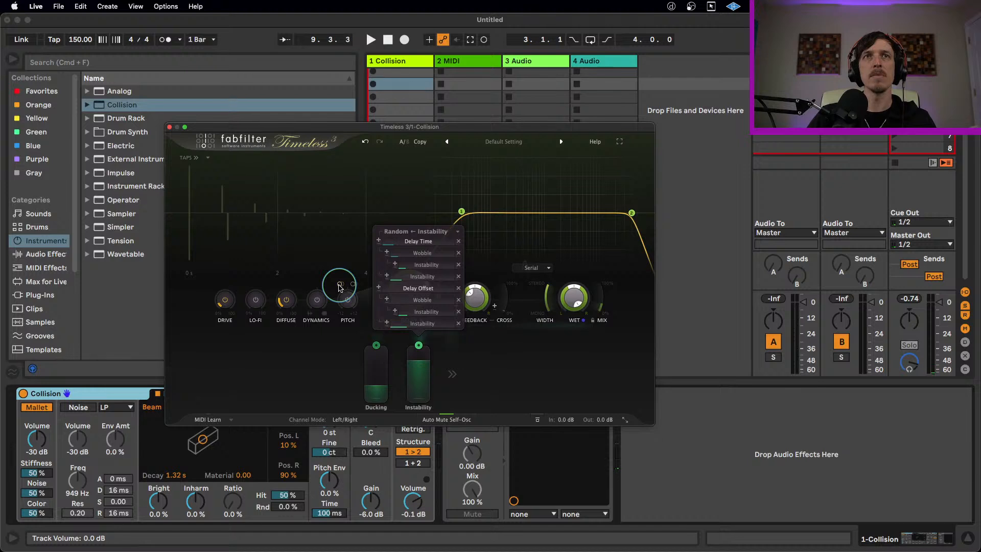
{"action": "left_click", "coordinate": [376, 346]}
{"action": "left_click_drag", "start_coordinate": [378, 347], "coordinate": [366, 326]}
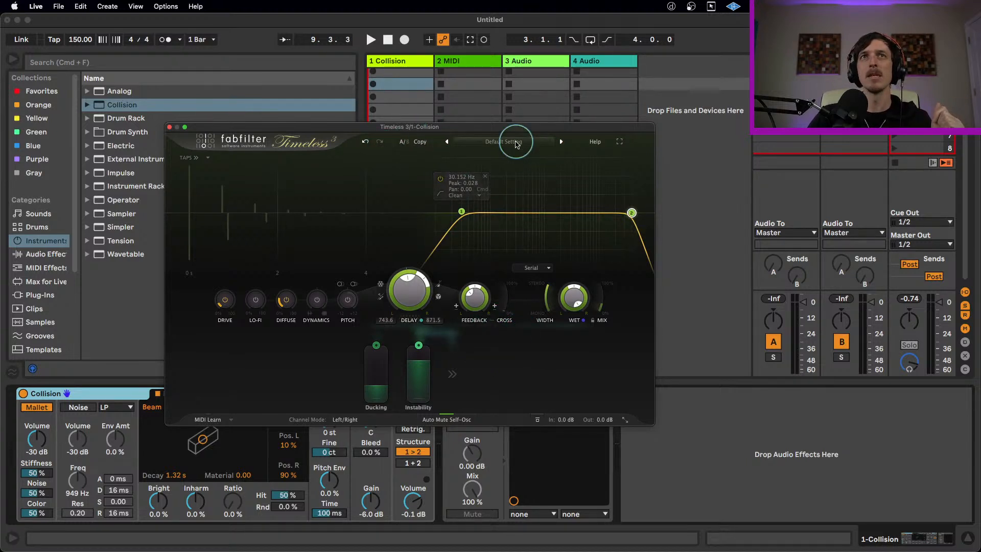
- Try the cross-feedback amount and pan the delay feedback fully to one side at -1.000
{"action": "left_click_drag", "start_coordinate": [515, 297], "coordinate": [497, 345]}
{"action": "left_click_drag", "start_coordinate": [475, 291], "coordinate": [471, 313]}
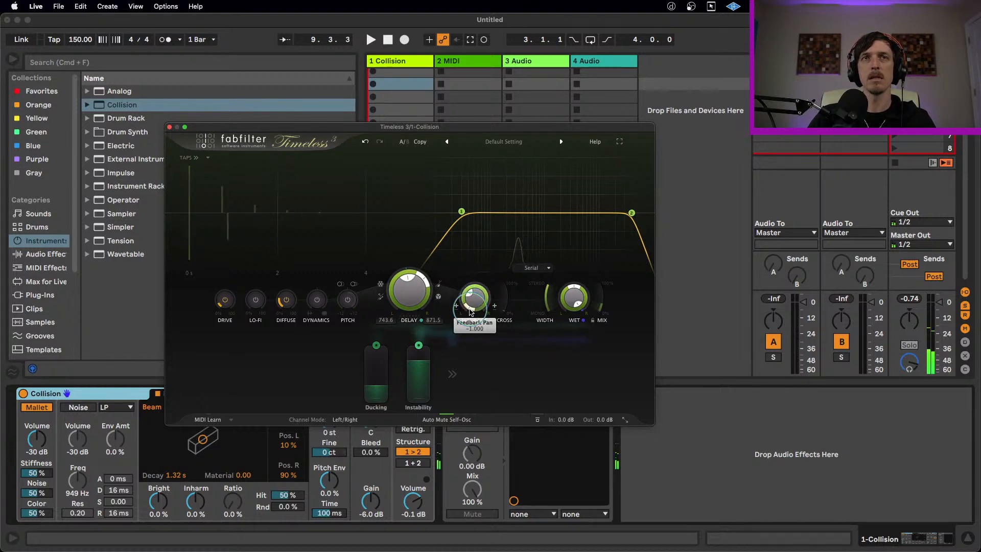
- Lower Instability to a small amount and fine-tune the delay time to about 740.5 ms
{"action": "left_click_drag", "start_coordinate": [417, 375], "coordinate": [418, 406]}
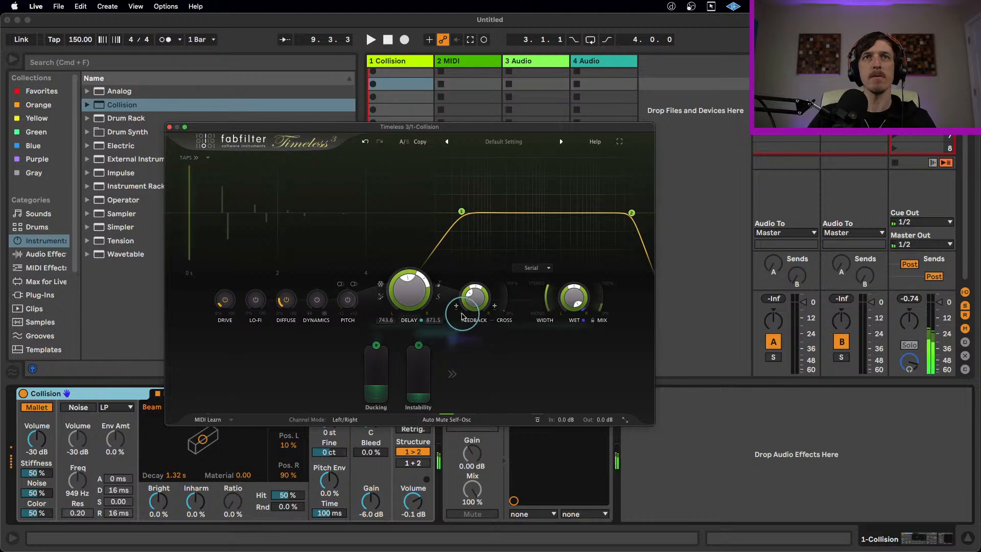
{"action": "left_click_drag", "start_coordinate": [432, 297], "coordinate": [414, 263]}
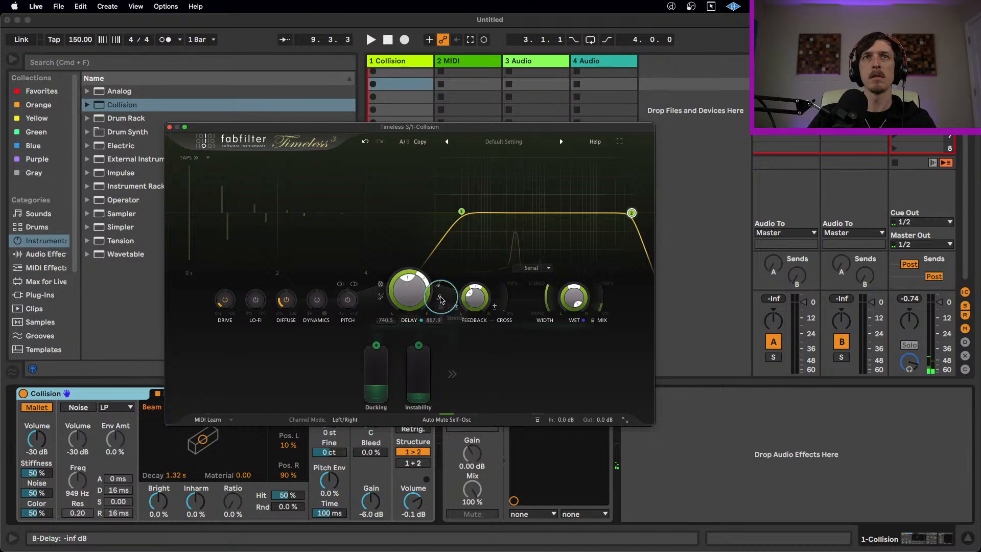
- Examine the delay time's note-sync options, from Free through the note lengths to Straight, Dotted and Triplet
{"action": "left_click", "coordinate": [439, 298]}
{"action": "left_click", "coordinate": [447, 309]}
{"action": "left_click", "coordinate": [439, 285]}
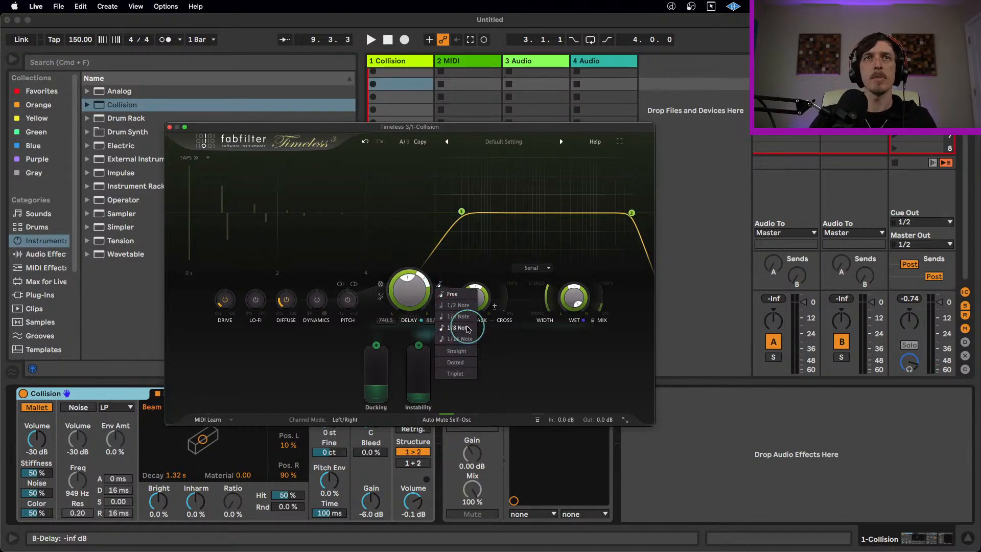
- Enable Ping Pong L-R and shorten the delay time to about 428.5 ms
{"action": "left_click", "coordinate": [383, 300]}
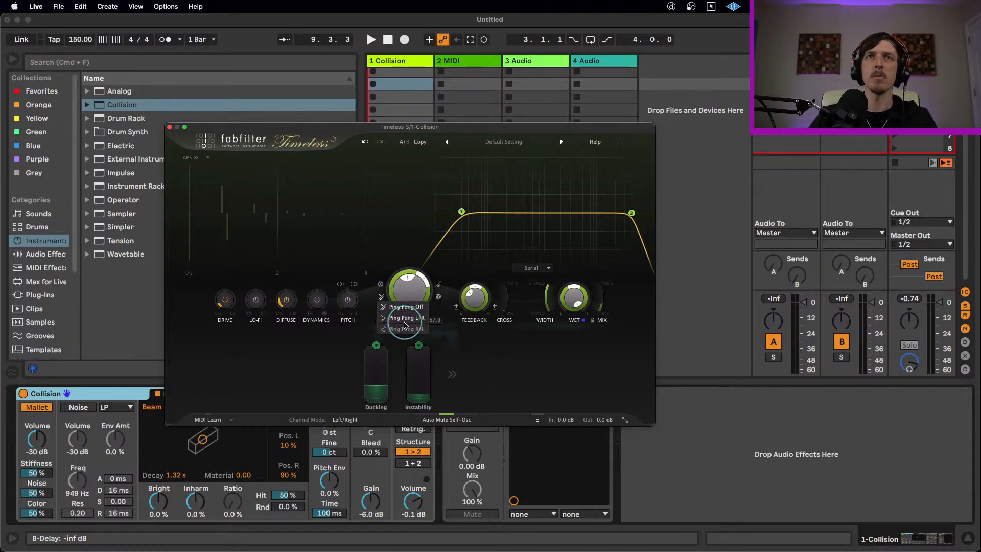
{"action": "left_click", "coordinate": [406, 318]}
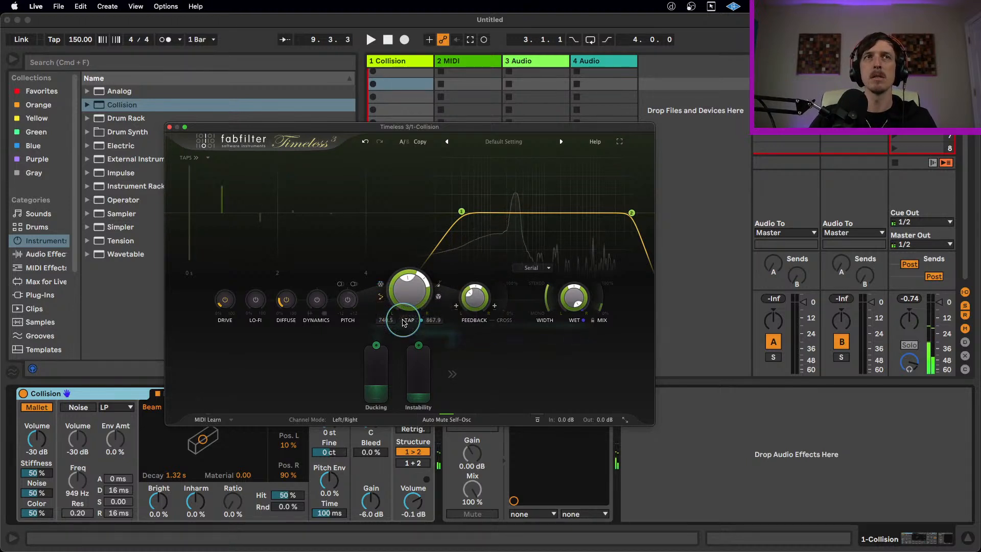
{"action": "scroll", "coordinate": [403, 294], "scroll_direction": "down", "scroll_amount": 5}
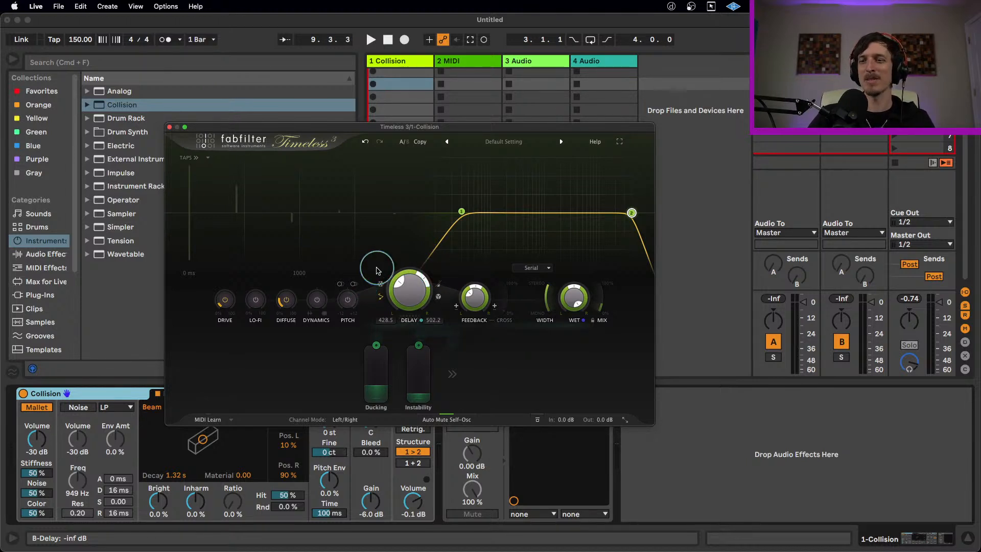
- Raise the Drive effect to a high amount while playing notes through the delay
{"action": "mouse_move", "coordinate": [398, 294]}
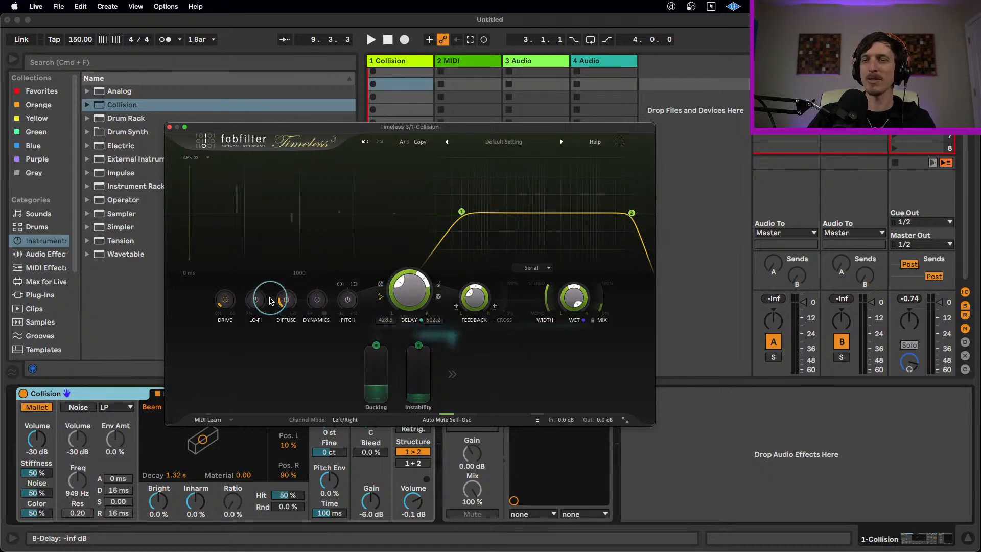
{"action": "mouse_move", "coordinate": [226, 305]}
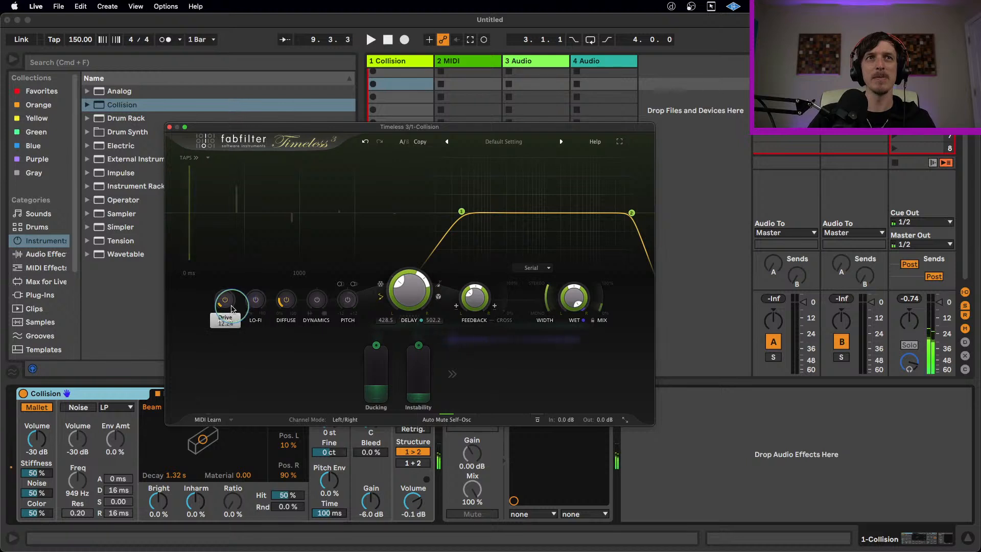
{"action": "left_click_drag", "start_coordinate": [226, 305], "coordinate": [284, 105]}
{"action": "key", "text": "z"}
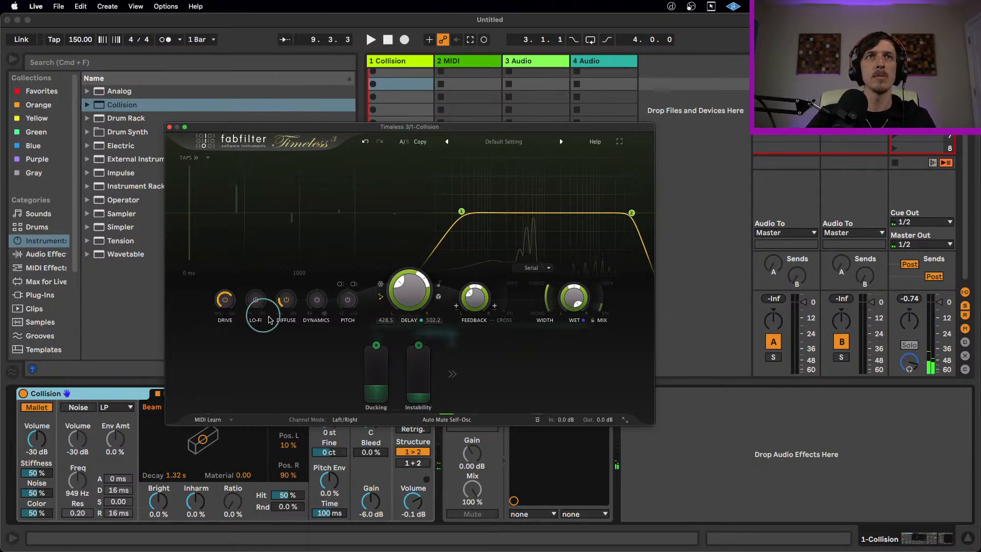
- Try the Parallel filter routing and settle on Per Channel
{"action": "mouse_move", "coordinate": [279, 289]}
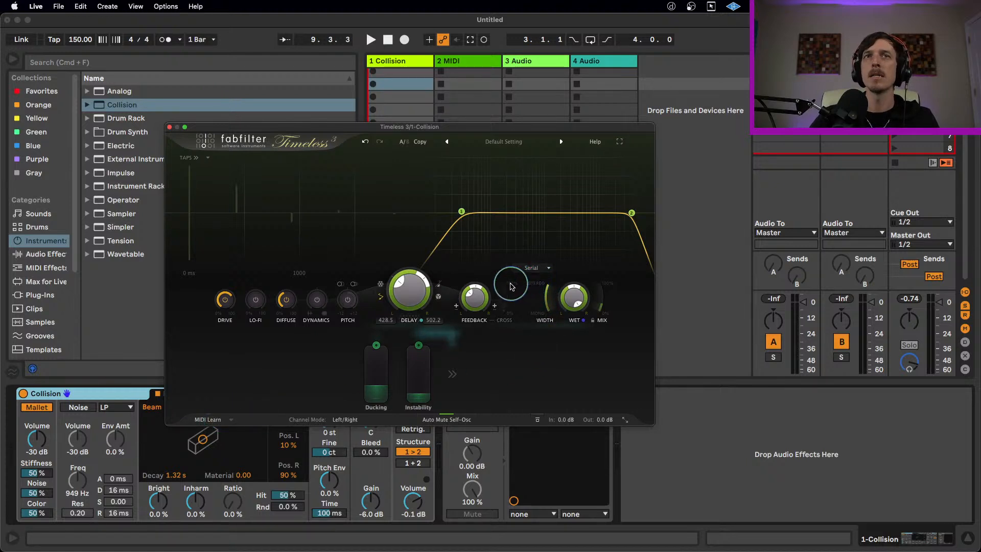
{"action": "left_click", "coordinate": [526, 269]}
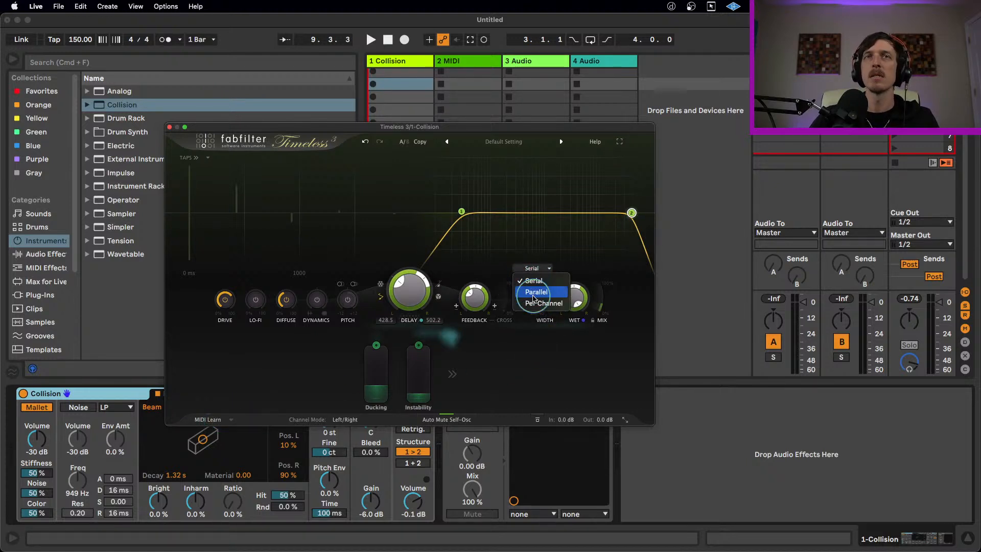
{"action": "left_click", "coordinate": [532, 292]}
{"action": "left_click", "coordinate": [537, 268]}
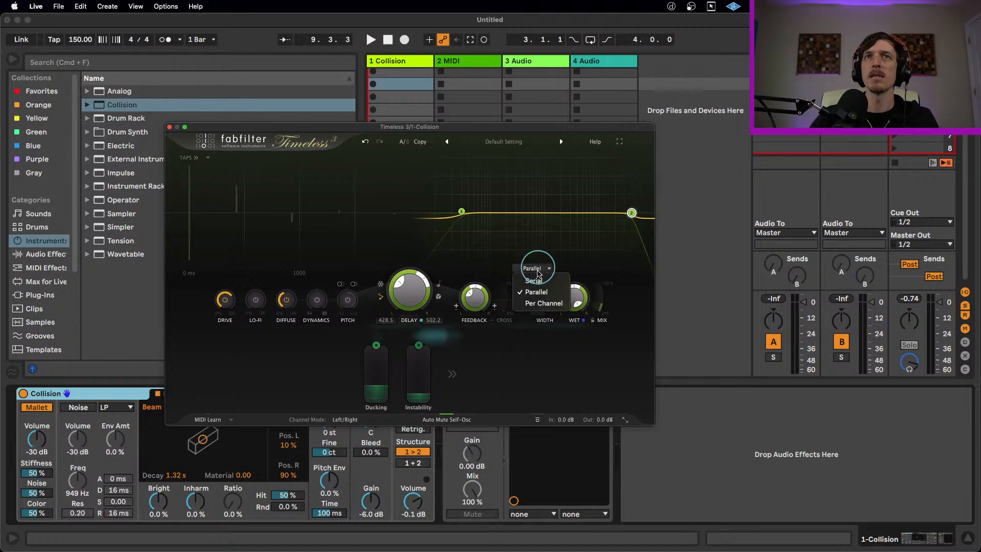
{"action": "left_click", "coordinate": [538, 301]}
- Move the low-cut filter to 194.19 Hz and add a bell filter at 1170.0 Hz with a gain of -17.98 dB
{"action": "mouse_move", "coordinate": [473, 223]}
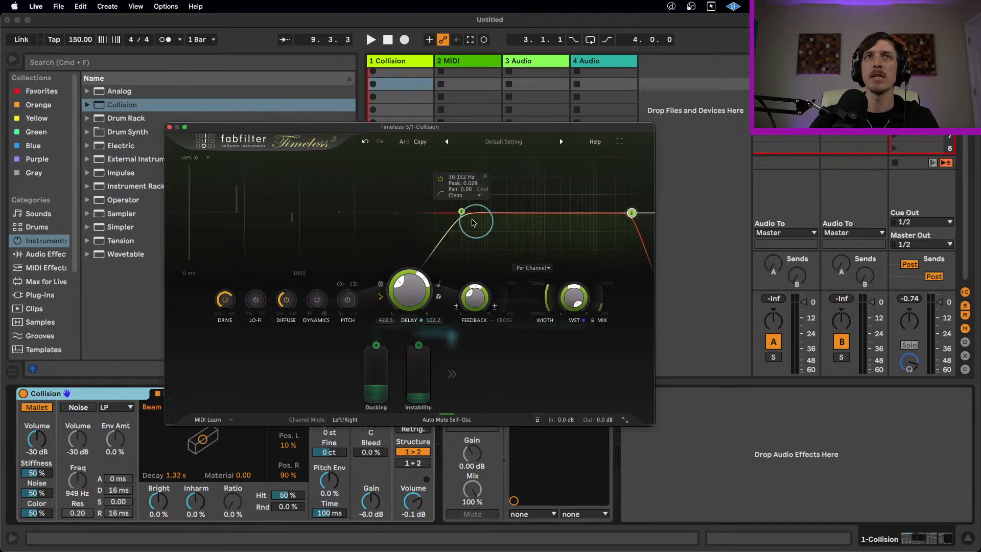
{"action": "left_click_drag", "start_coordinate": [462, 215], "coordinate": [548, 247]}
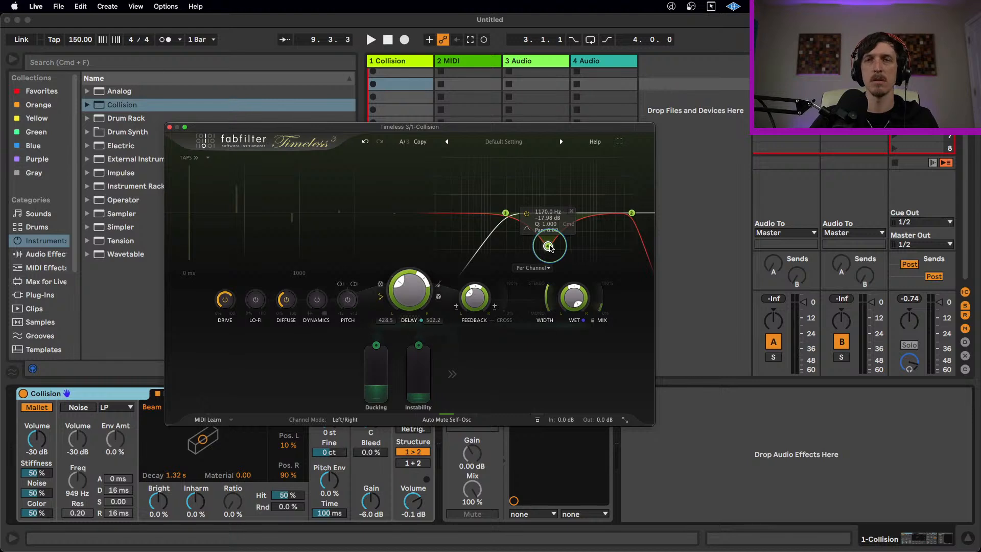
{"action": "mouse_move", "coordinate": [622, 230]}
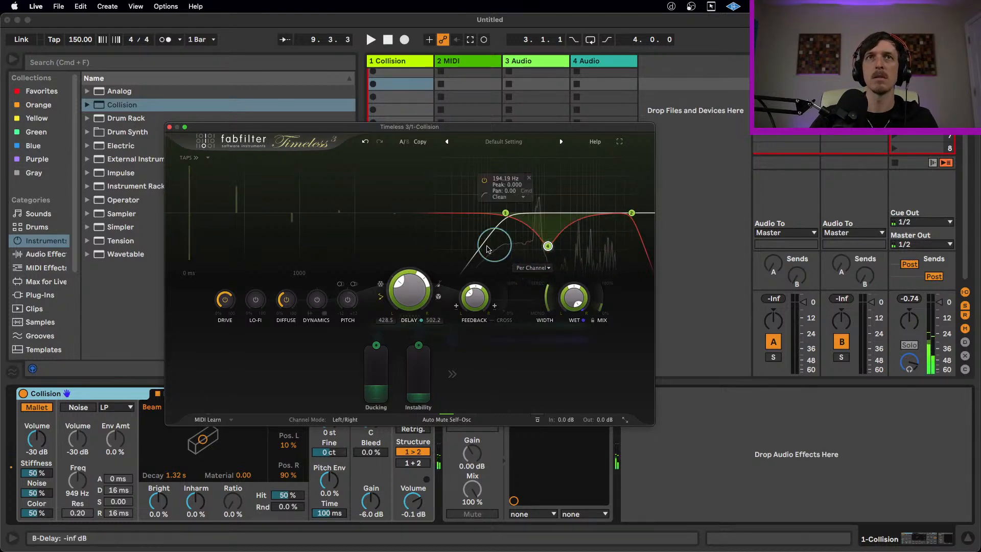
- Expand the modulation section, add a new XLFO modulator and assign it to the Delay Time
{"action": "left_click", "coordinate": [452, 374]}
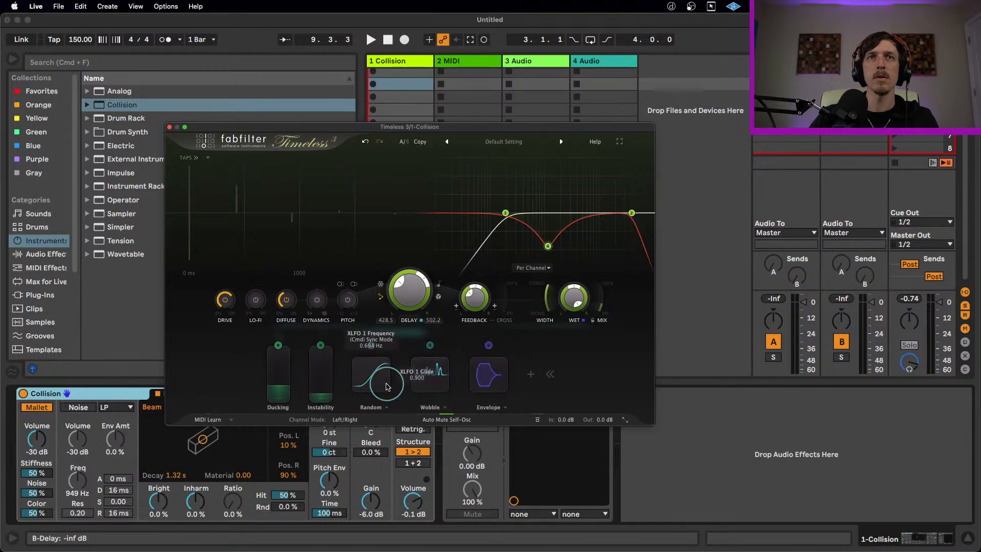
{"action": "left_click", "coordinate": [534, 376]}
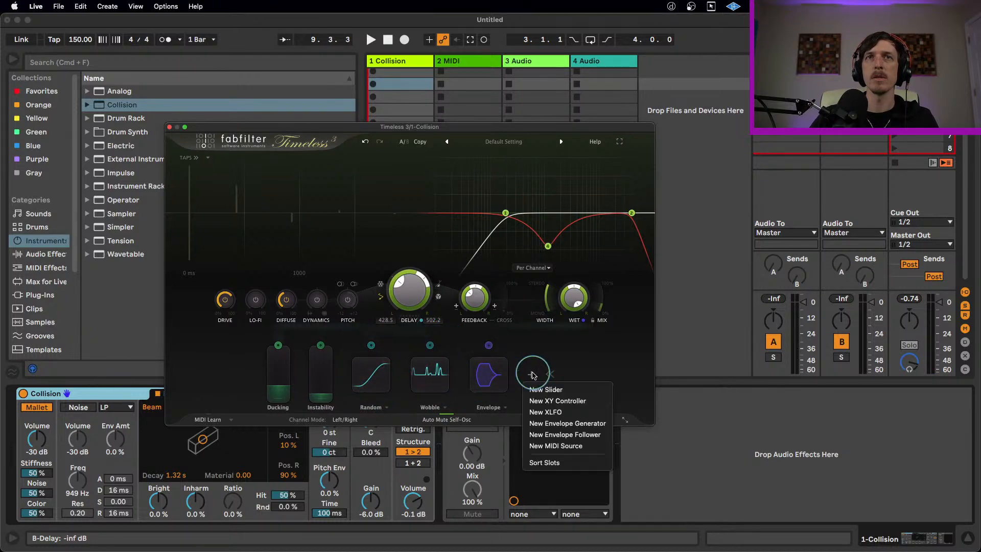
{"action": "left_click", "coordinate": [581, 414]}
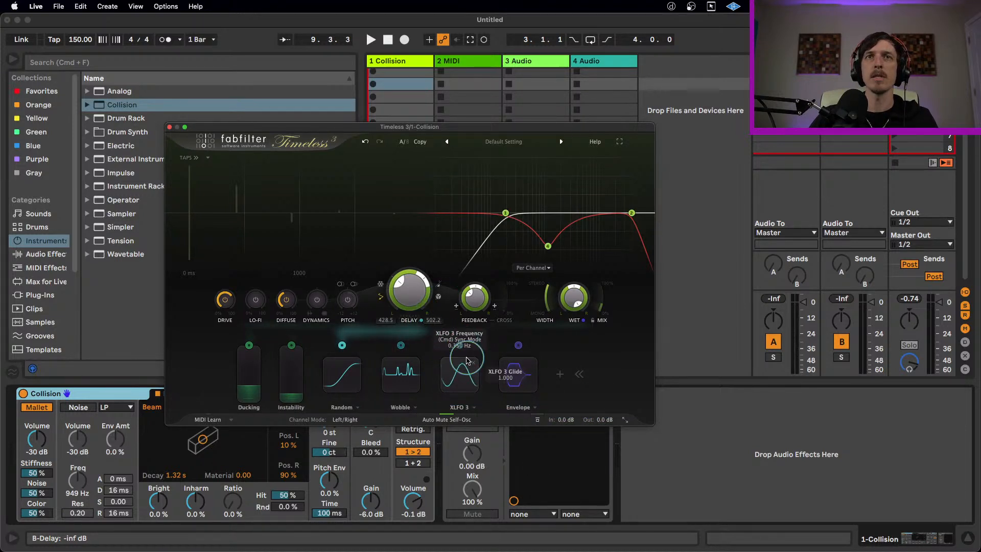
{"action": "left_click_drag", "start_coordinate": [461, 338], "coordinate": [406, 288]}
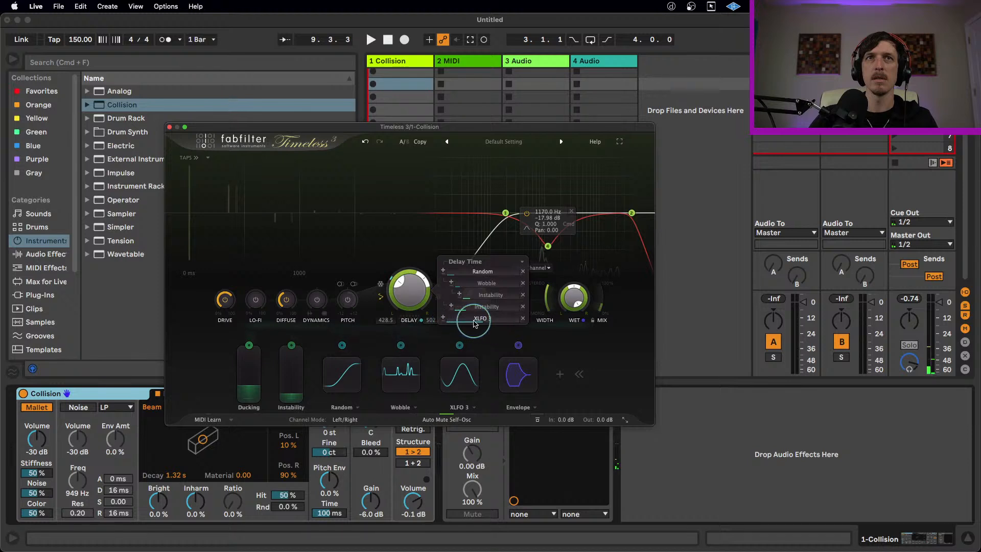
- Raise the frequency of XLFO 3
{"action": "mouse_move", "coordinate": [459, 373]}
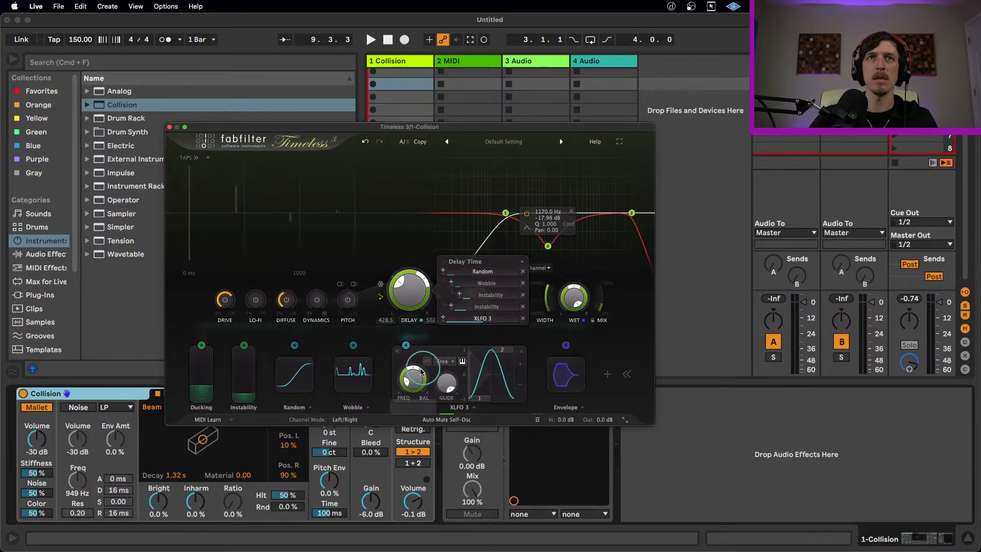
{"action": "left_click_drag", "start_coordinate": [415, 356], "coordinate": [421, 319]}
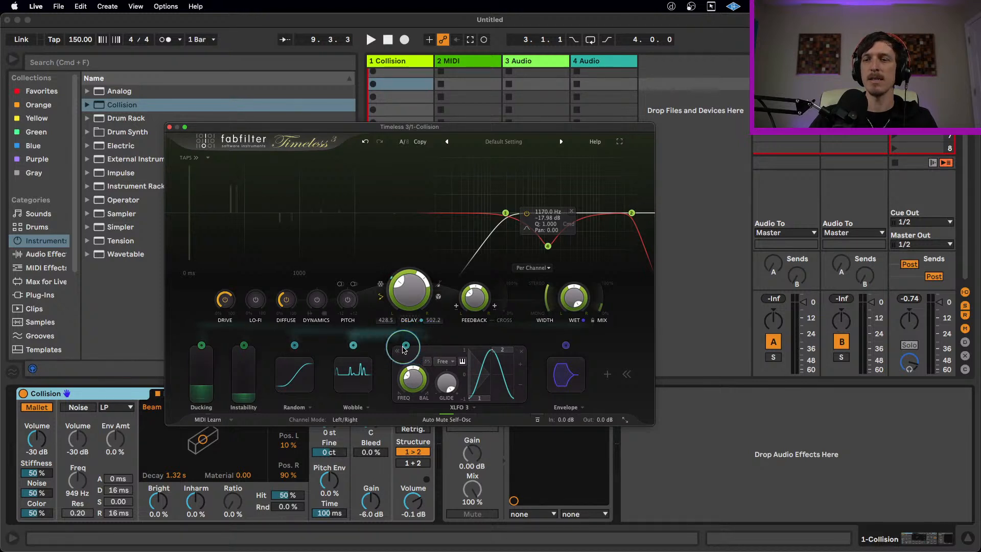
{"action": "left_click_drag", "start_coordinate": [400, 352], "coordinate": [351, 365]}
- Expand the Envelope modulator and assign it to Diffuse
{"action": "left_click_drag", "start_coordinate": [456, 336], "coordinate": [571, 374]}
{"action": "left_click", "coordinate": [570, 374]}
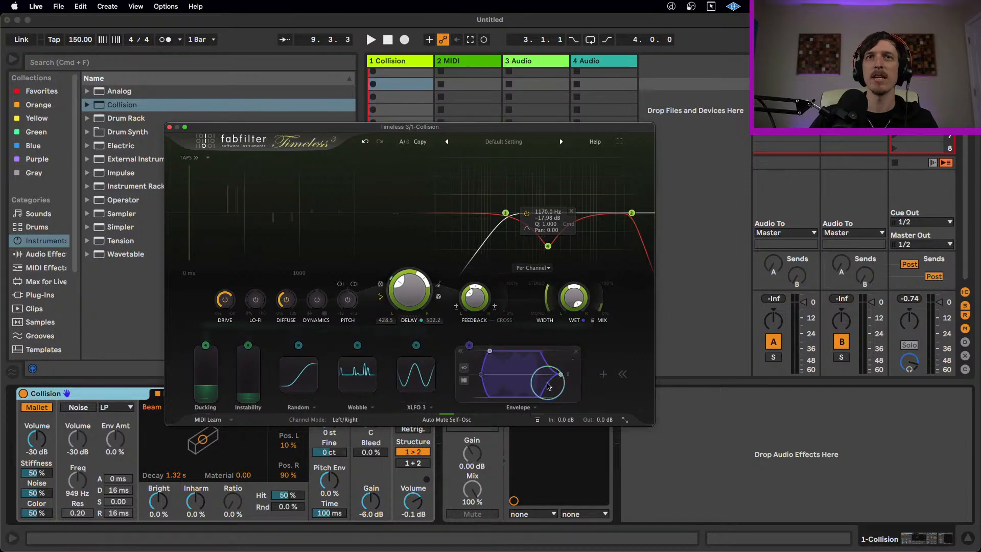
{"action": "left_click_drag", "start_coordinate": [469, 346], "coordinate": [375, 317]}
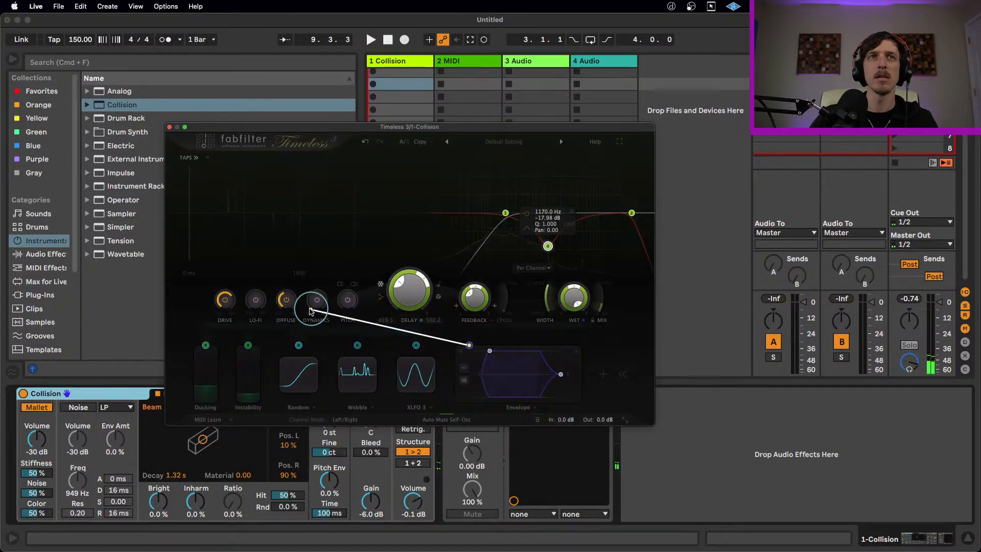
{"action": "left_click_drag", "start_coordinate": [285, 301], "coordinate": [285, 302]}
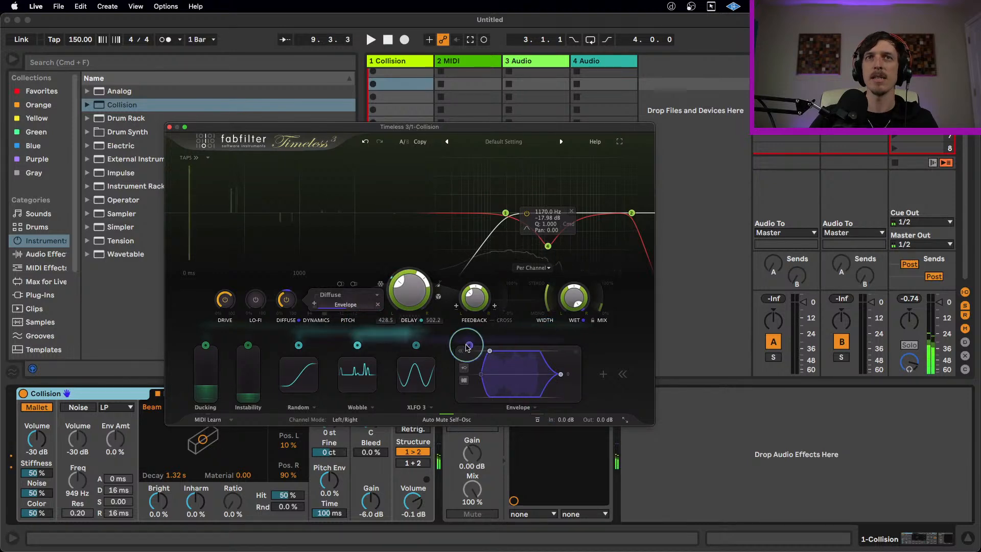
- Lengthen the Envelope modulator's attack and assign it to Feedback as well
{"action": "left_click_drag", "start_coordinate": [467, 348], "coordinate": [508, 350]}
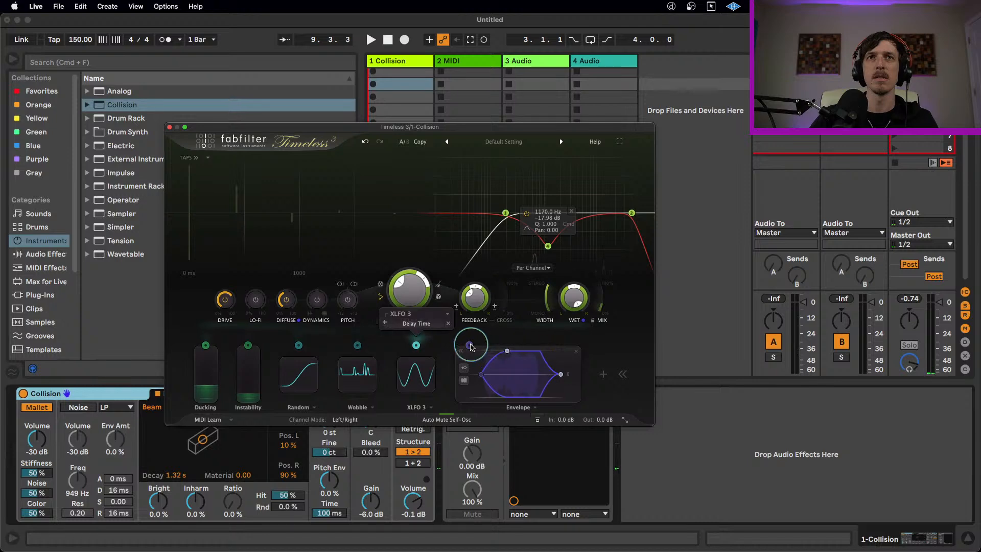
{"action": "left_click_drag", "start_coordinate": [469, 344], "coordinate": [471, 306]}
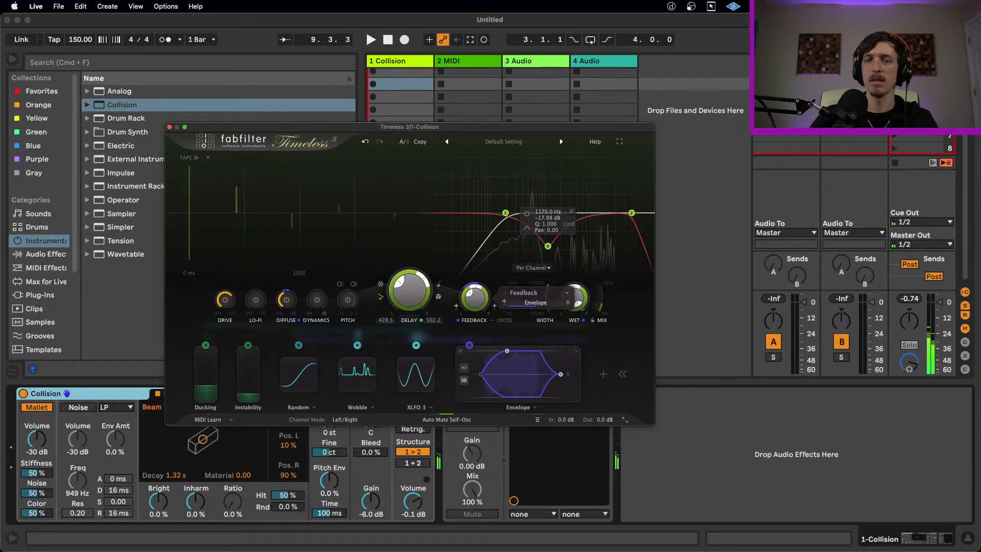
- Return to the Timeless 3 window and raise the bell filter's gain to about 0 dB
{"action": "key", "text": "super+Tab"}
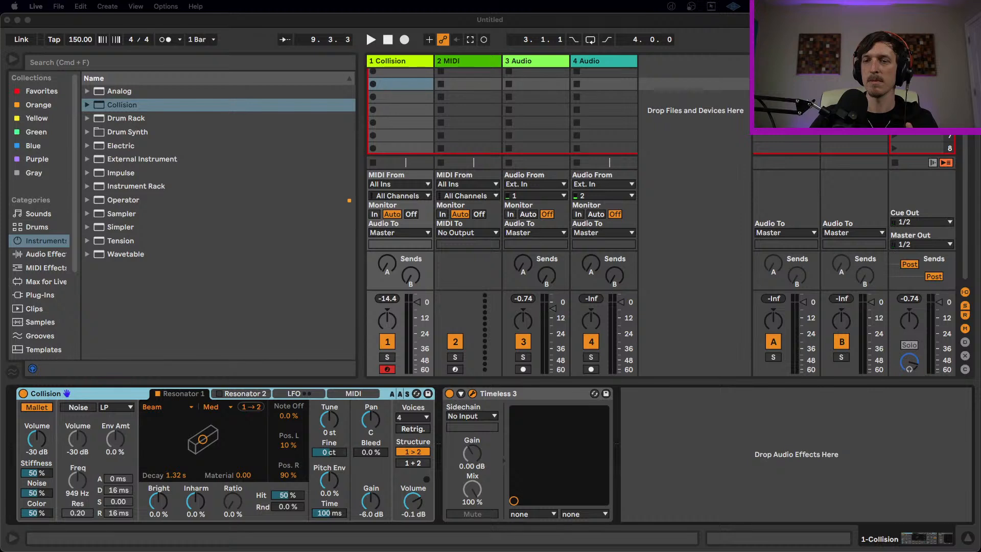
{"action": "left_click", "coordinate": [474, 409]}
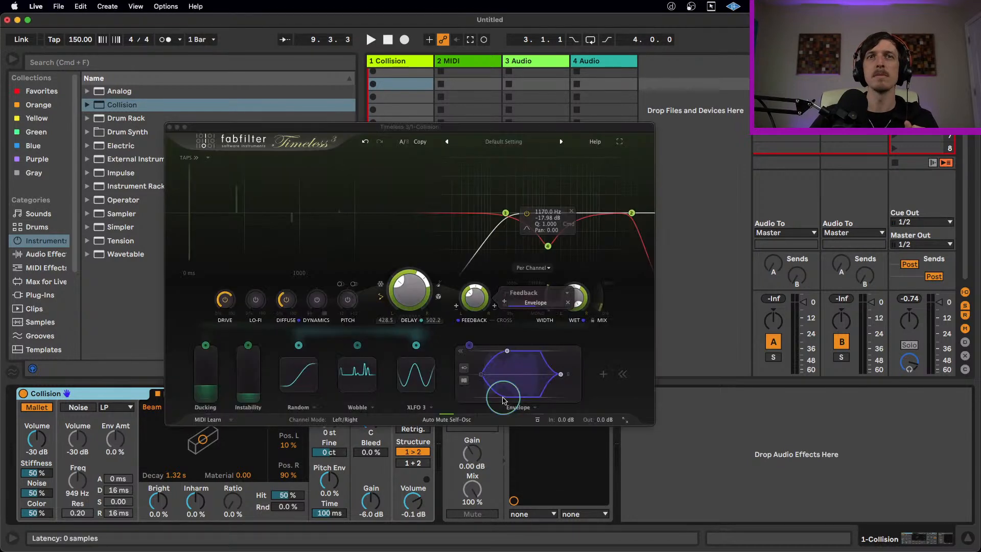
{"action": "left_click", "coordinate": [340, 285]}
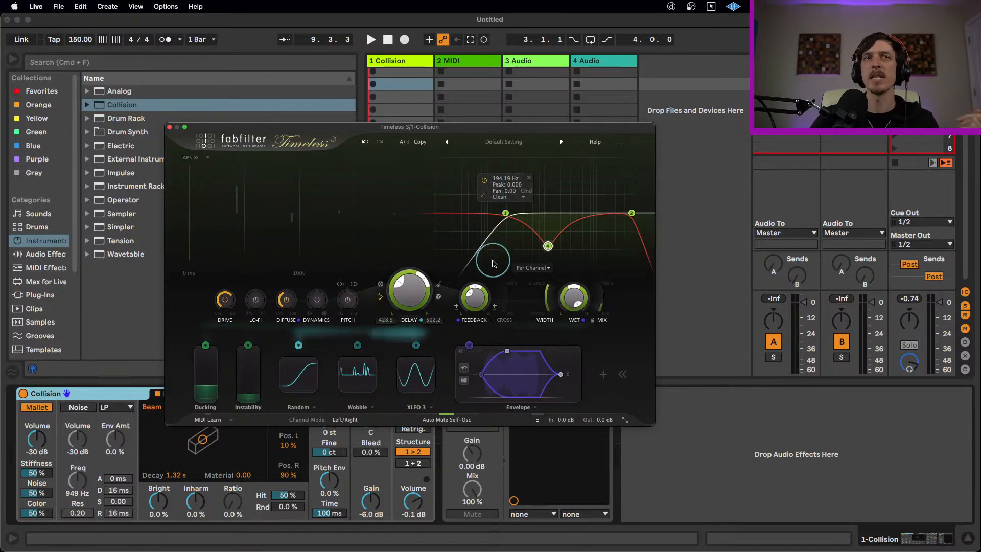
{"action": "left_click_drag", "start_coordinate": [548, 246], "coordinate": [556, 216]}
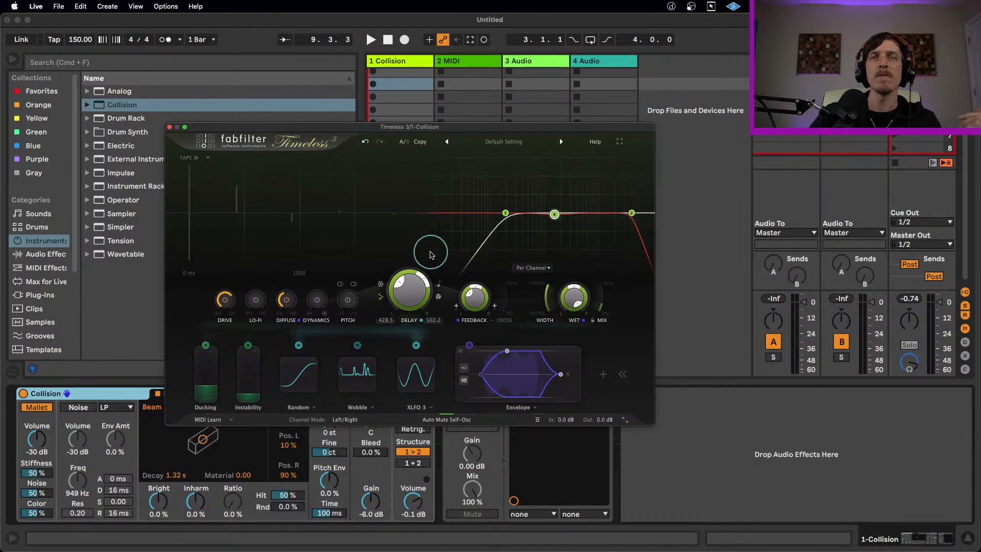
- Show the delay taps editor and randomize the taps
{"action": "left_click", "coordinate": [193, 158]}
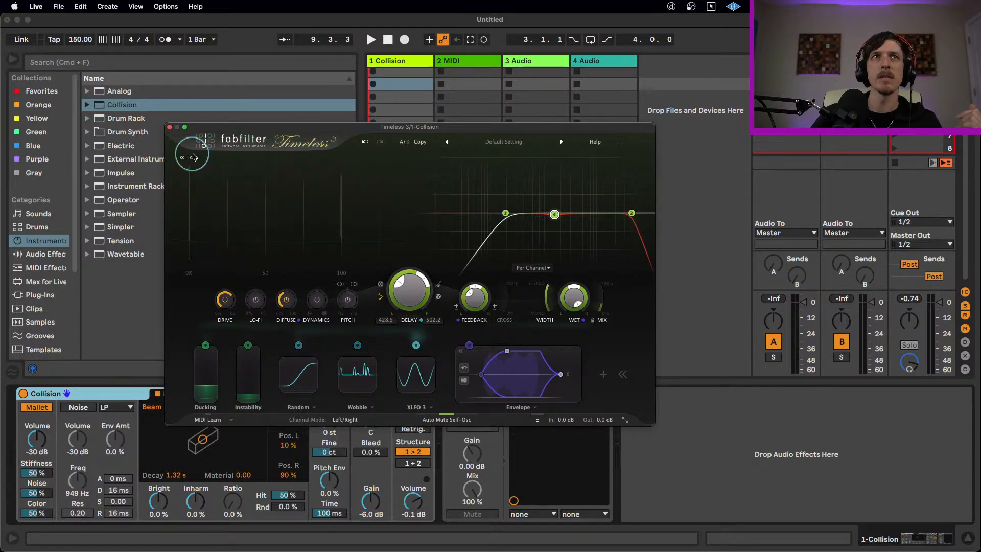
{"action": "left_click", "coordinate": [209, 159]}
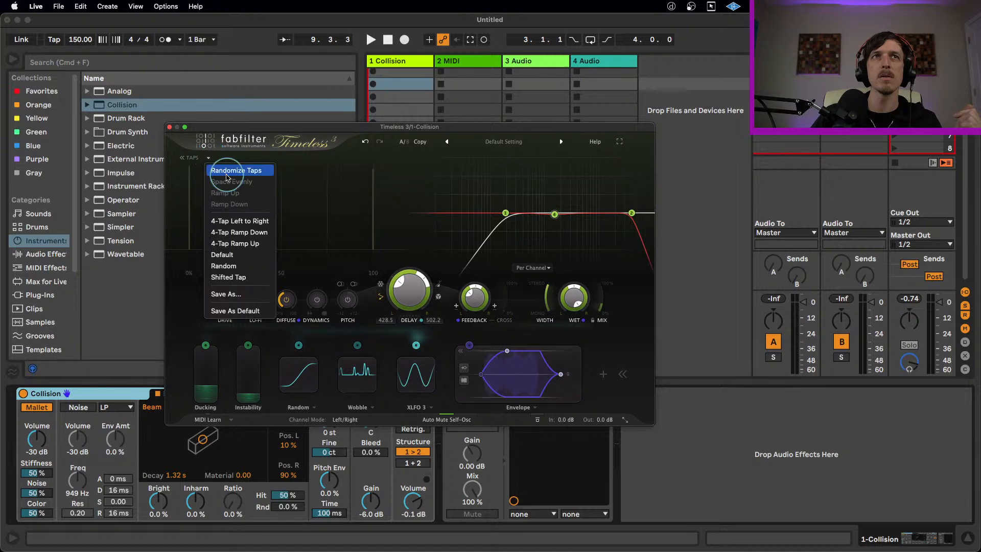
{"action": "left_click", "coordinate": [228, 173]}
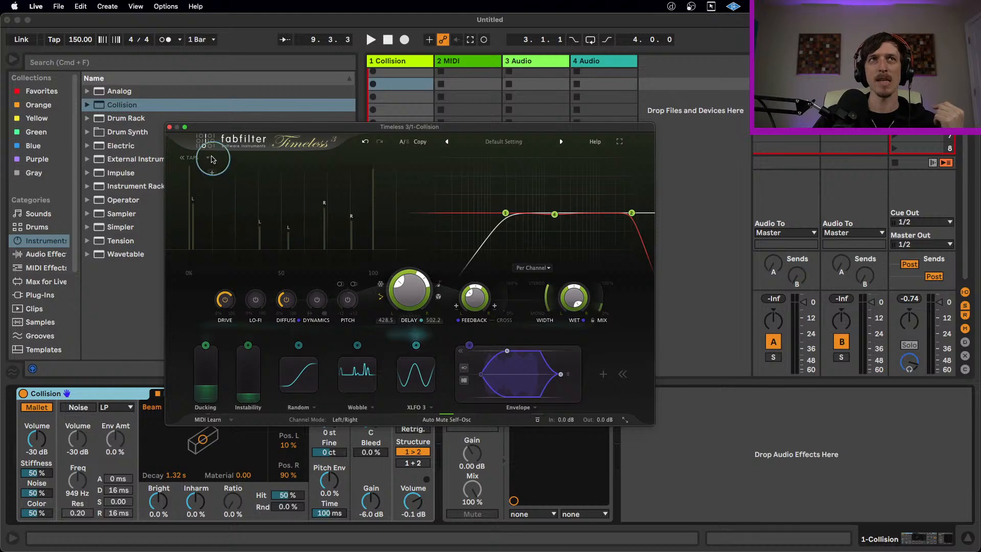
- Try Ramp Up on the delay taps and settle on Ramp Down
{"action": "left_click", "coordinate": [211, 158]}
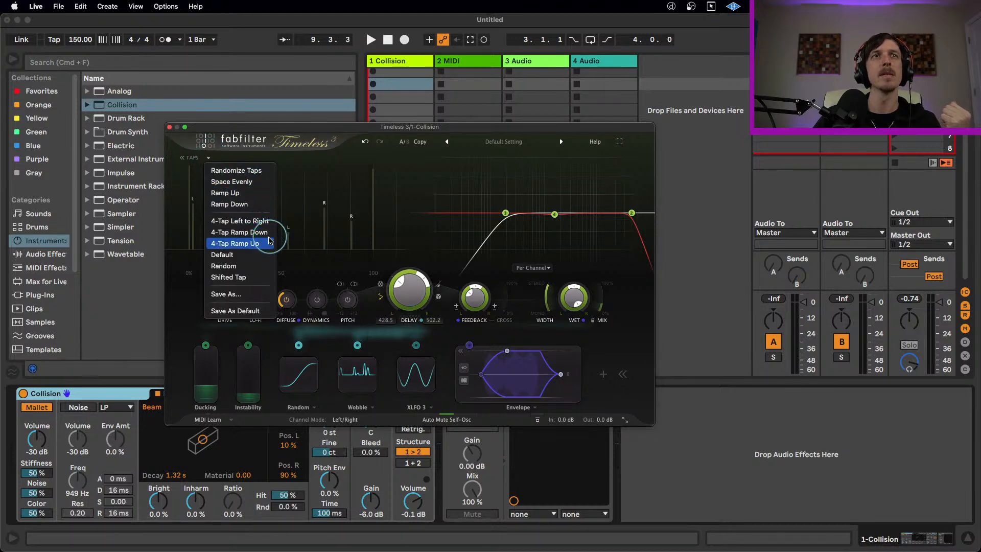
{"action": "left_click", "coordinate": [256, 198]}
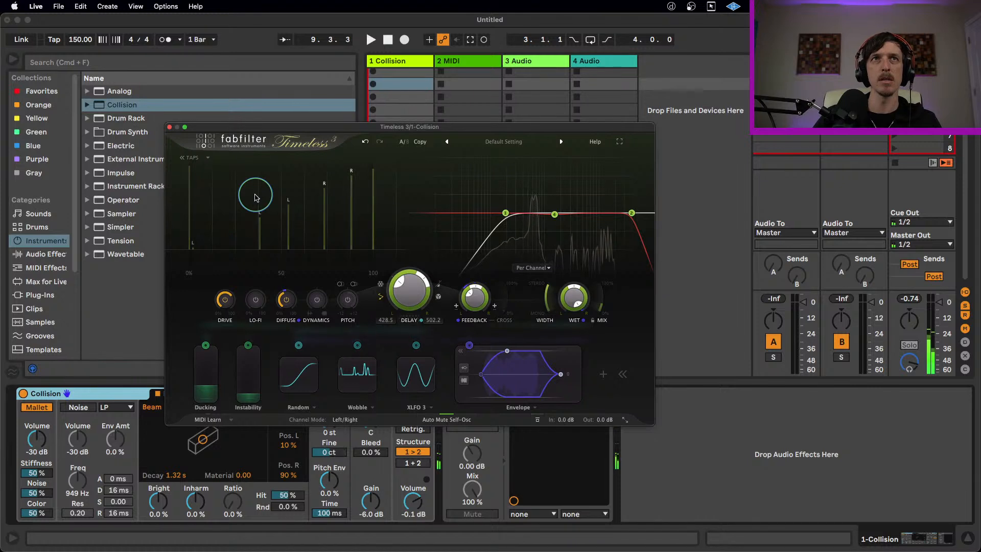
{"action": "left_click", "coordinate": [195, 162]}
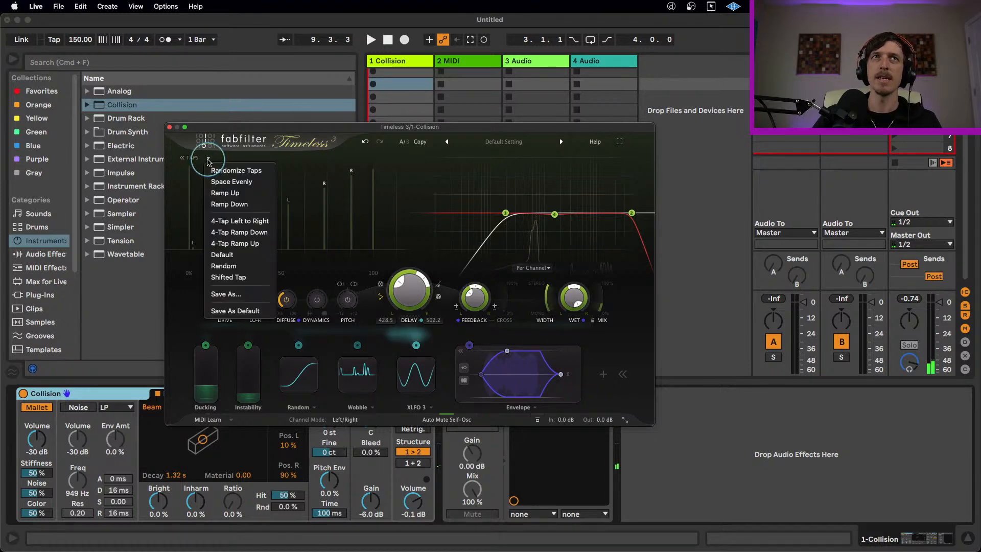
{"action": "left_click", "coordinate": [252, 204]}
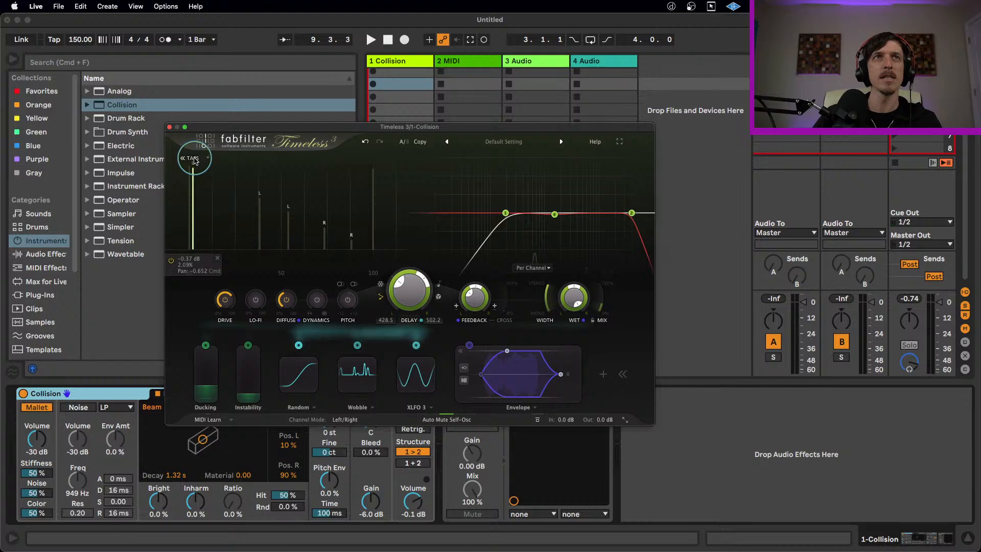
- Try adjusting the timing and level of individual taps by hand in the delay taps editor
{"action": "left_click_drag", "start_coordinate": [259, 199], "coordinate": [372, 213]}
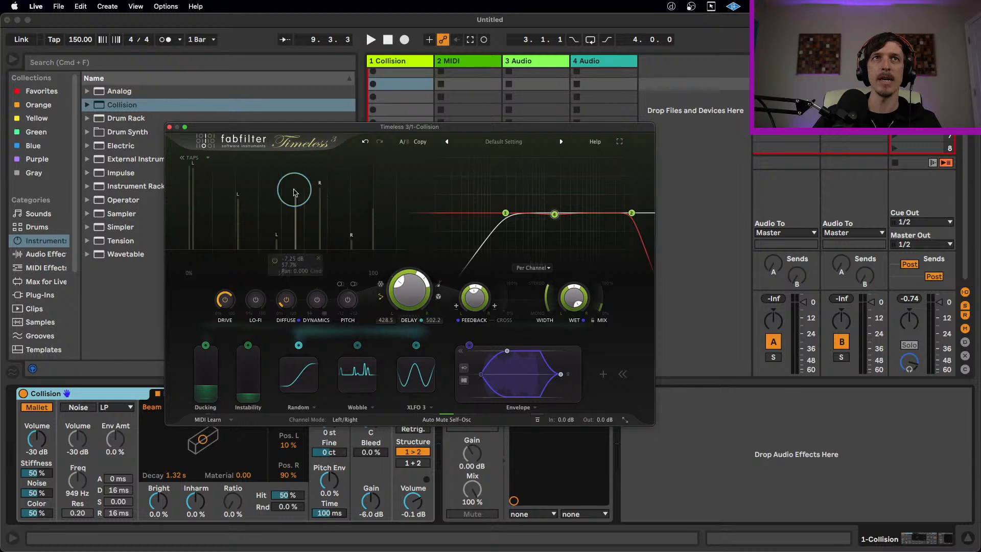
{"action": "right_click", "coordinate": [297, 201]}
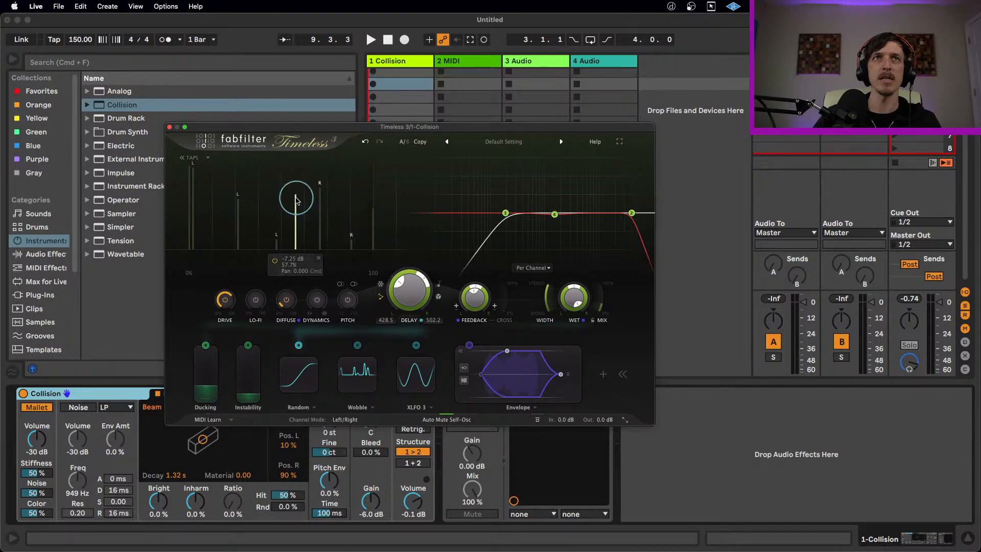
{"action": "mouse_move", "coordinate": [296, 200]}
{"action": "left_mouse_down"}
{"action": "mouse_move", "coordinate": [349, 187]}
{"action": "mouse_move", "coordinate": [289, 194]}
{"action": "mouse_move", "coordinate": [322, 186]}
{"action": "mouse_move", "coordinate": [373, 197]}
{"action": "mouse_move", "coordinate": [309, 193]}
{"action": "left_mouse_up"}
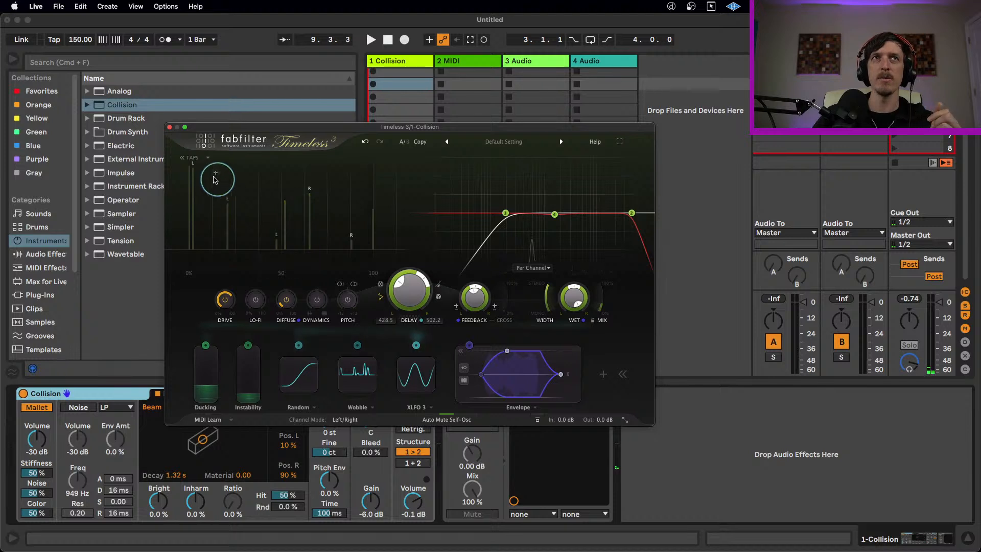
- Load the 4-Tap Ramp Down tap preset and raise the delay time to about 686.5 ms
{"action": "left_click", "coordinate": [208, 157]}
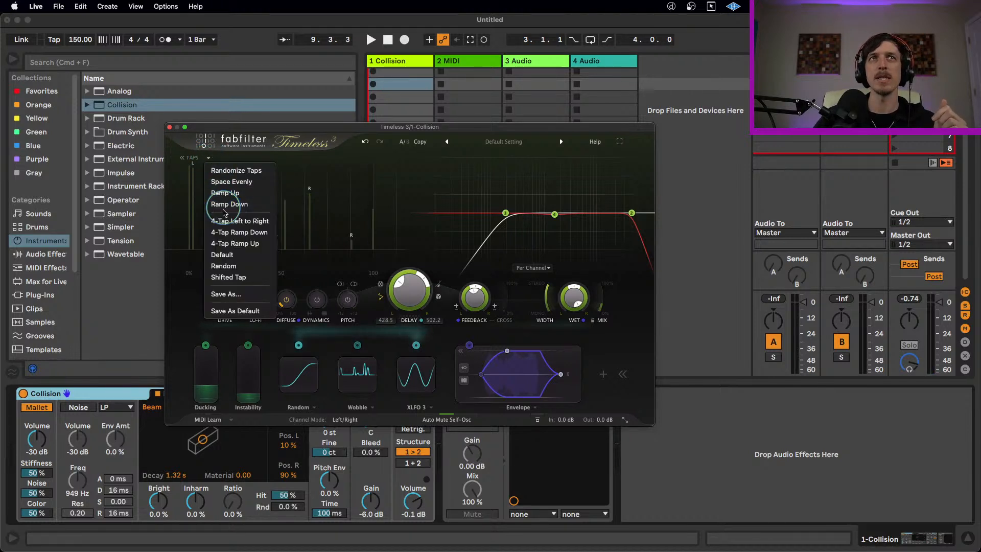
{"action": "left_click", "coordinate": [236, 231]}
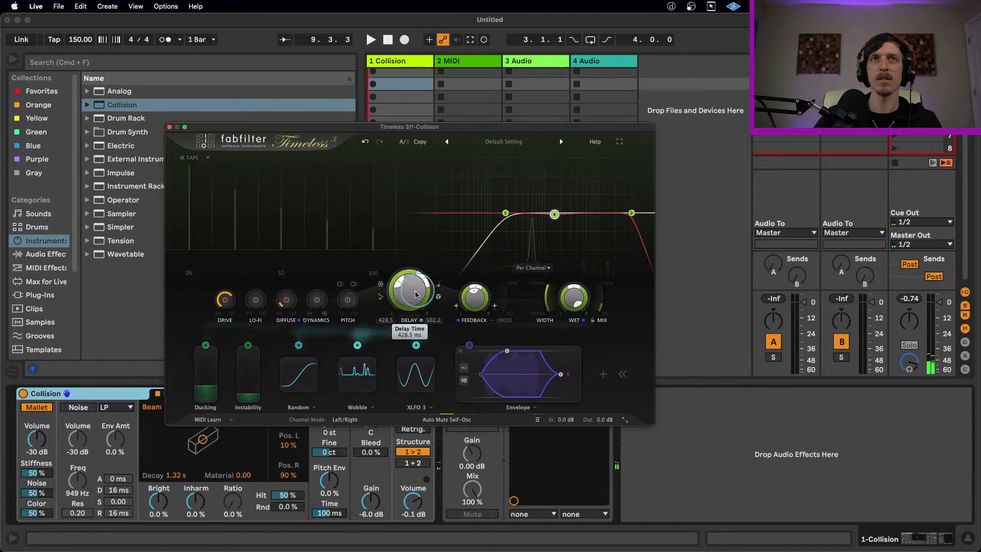
{"action": "left_click_drag", "start_coordinate": [403, 271], "coordinate": [408, 256]}
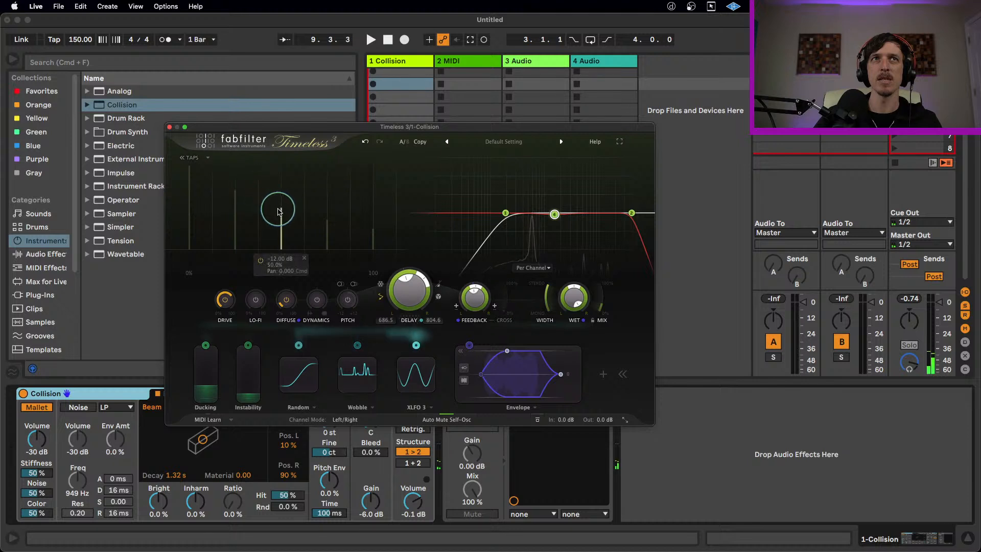
- Lower the middle delay tap to about -25.59 dB and shift it to about 51.3%
{"action": "left_click_drag", "start_coordinate": [279, 211], "coordinate": [281, 240]}
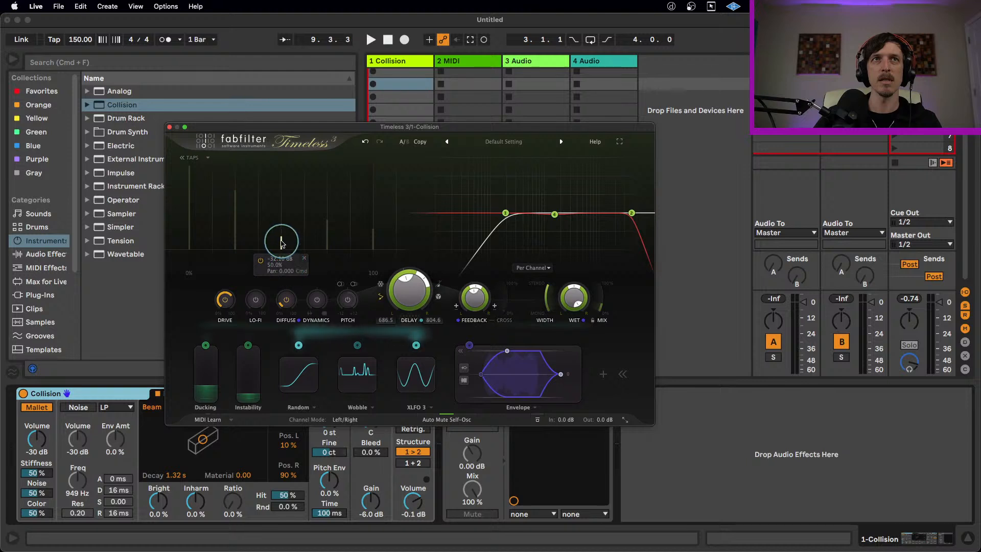
{"action": "left_click_drag", "start_coordinate": [281, 227], "coordinate": [280, 240]}
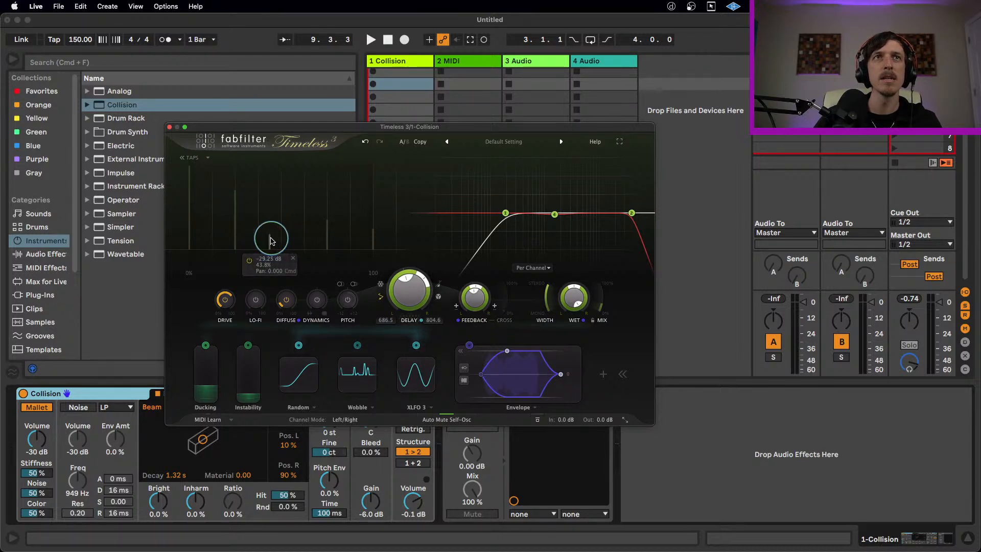
{"action": "left_click_drag", "start_coordinate": [270, 241], "coordinate": [285, 238]}
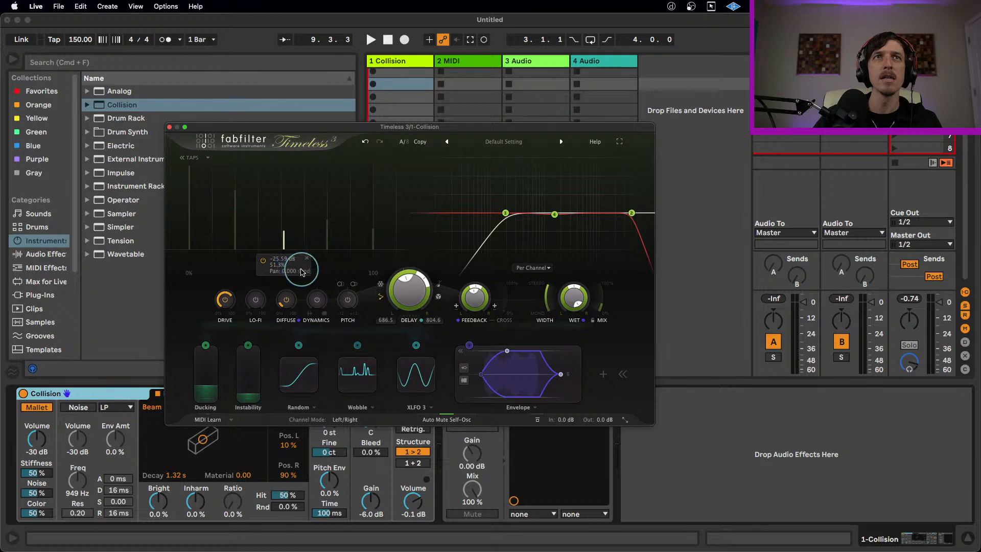
{"action": "right_click", "coordinate": [282, 230]}
{"action": "left_click", "coordinate": [285, 228]}
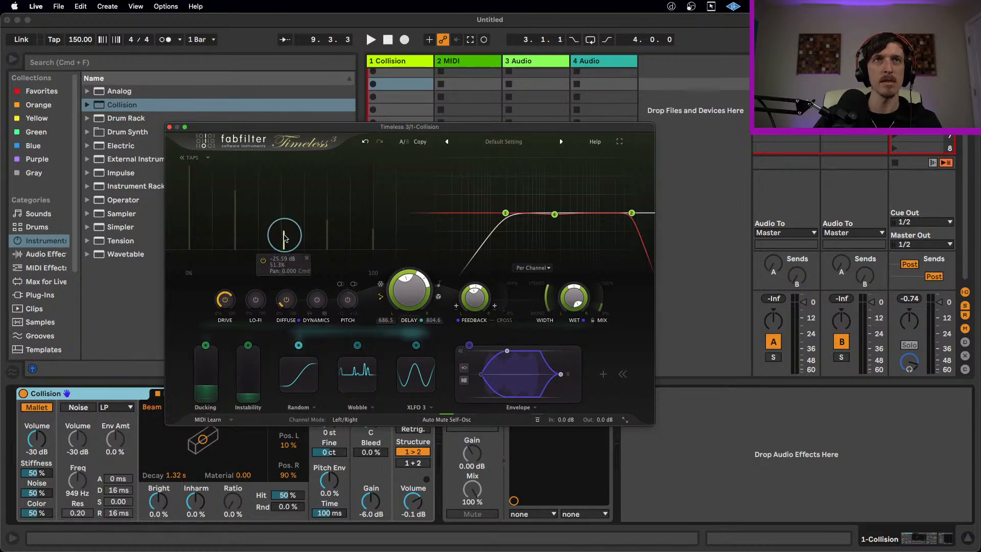
- Add two extra delay taps between the middle tap and the 75% tap
{"action": "left_click", "coordinate": [310, 205]}
{"action": "double_click", "coordinate": [309, 196]}
{"action": "left_click", "coordinate": [315, 172]}
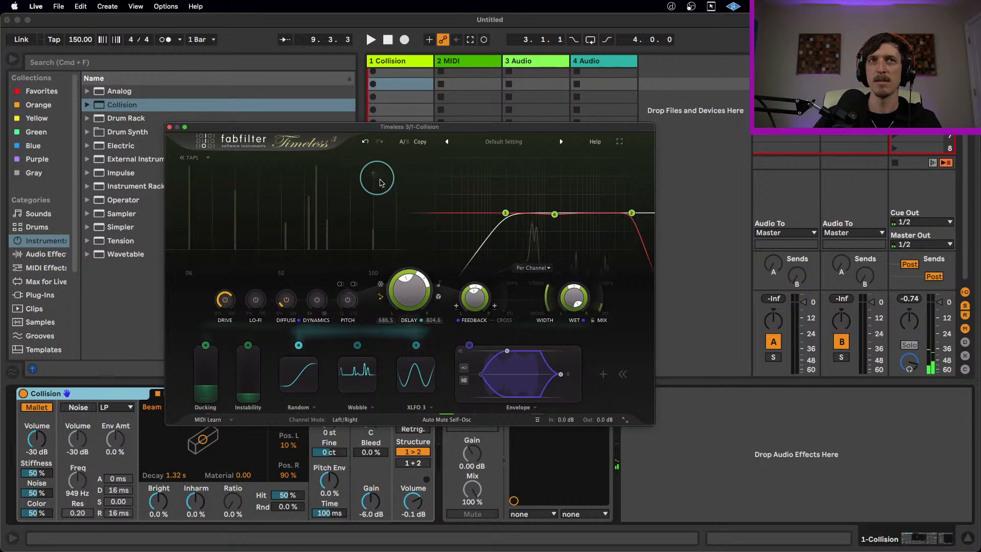
- Load the Shifted Tap preset and collapse the taps editor to show the resulting echo pattern
{"action": "left_click", "coordinate": [204, 159]}
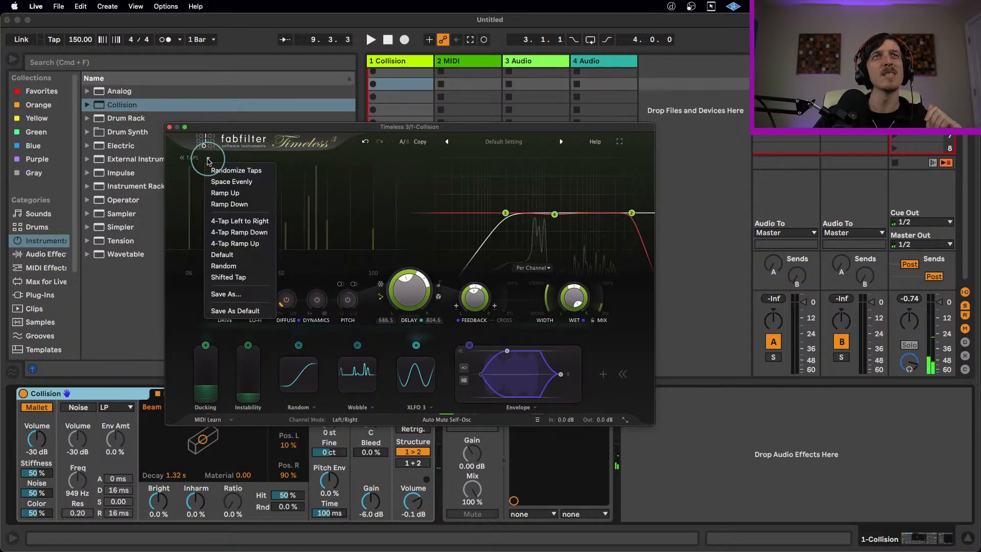
{"action": "left_click", "coordinate": [251, 283]}
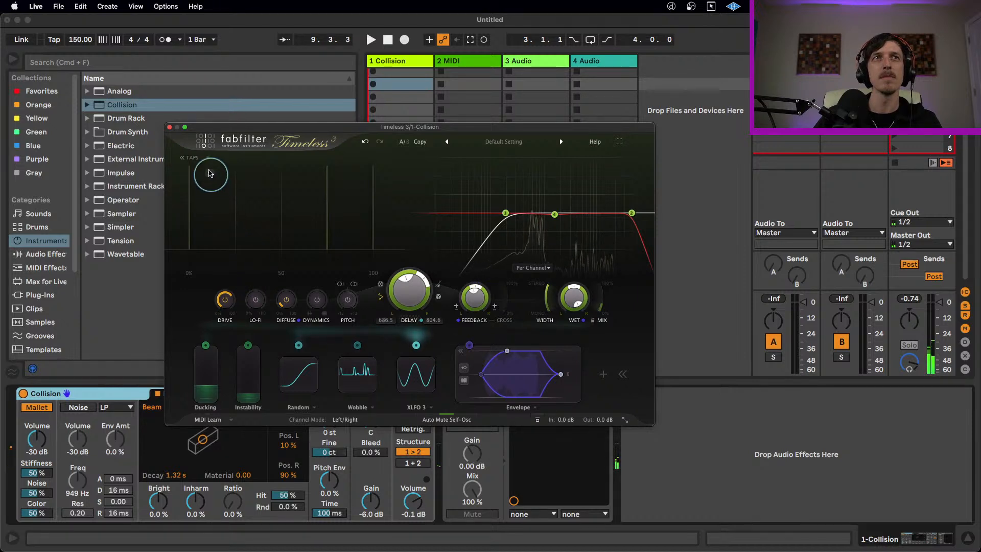
{"action": "left_click", "coordinate": [190, 157]}
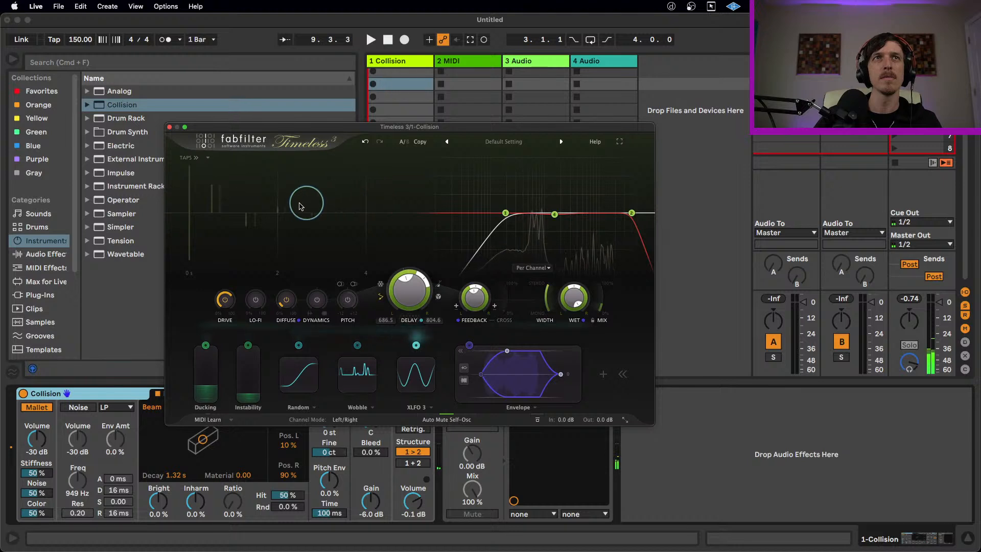
- Randomize the delay taps and space them evenly
{"action": "left_click", "coordinate": [207, 160]}
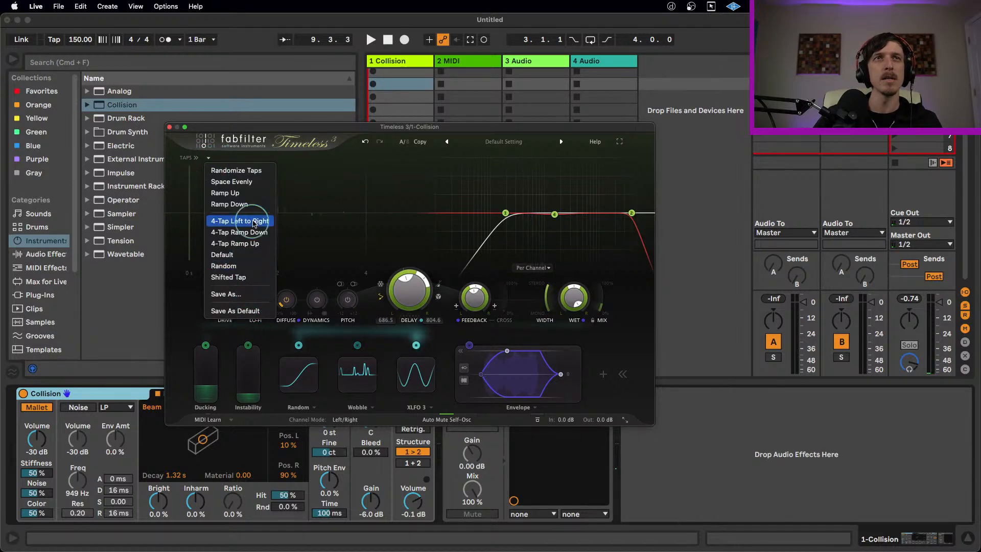
{"action": "left_click", "coordinate": [236, 170]}
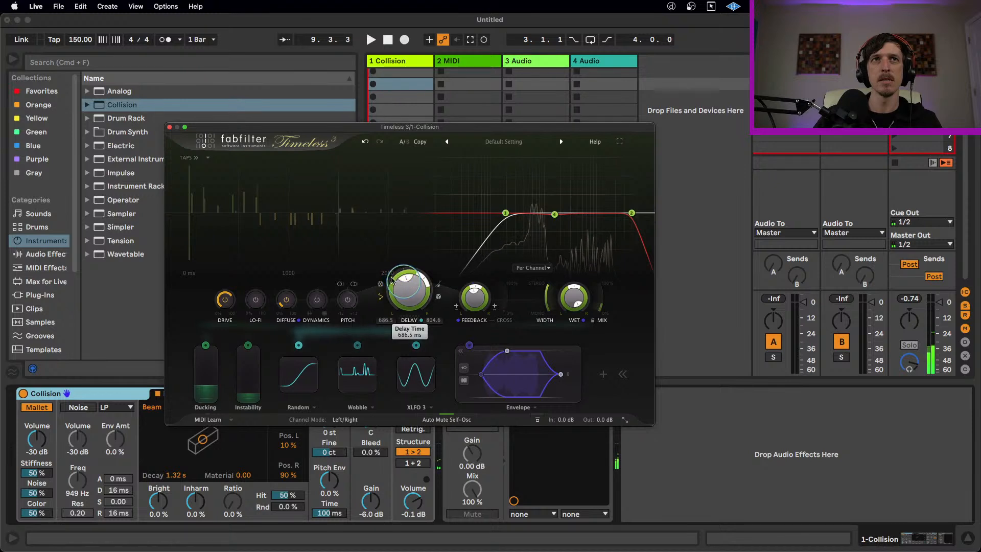
{"action": "left_click", "coordinate": [208, 158]}
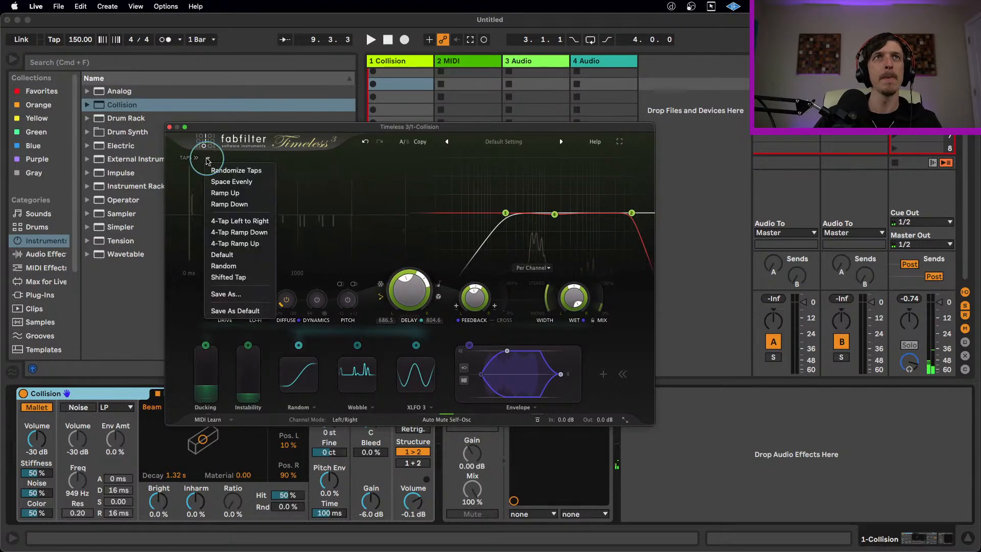
{"action": "left_click", "coordinate": [231, 182]}
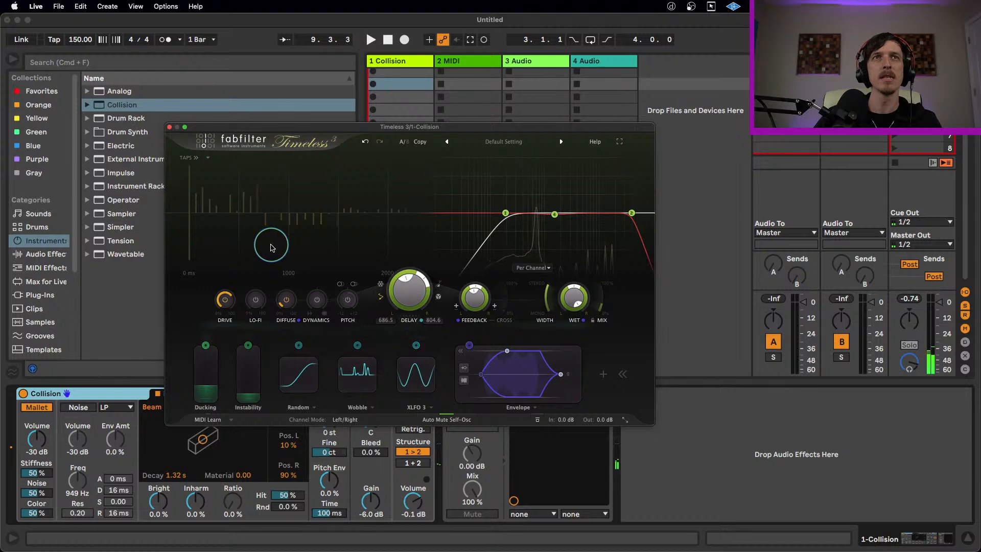
- Replace the evenly spaced taps with the Shifted Tap preset
{"action": "left_click", "coordinate": [197, 159]}
{"action": "left_click", "coordinate": [208, 158]}
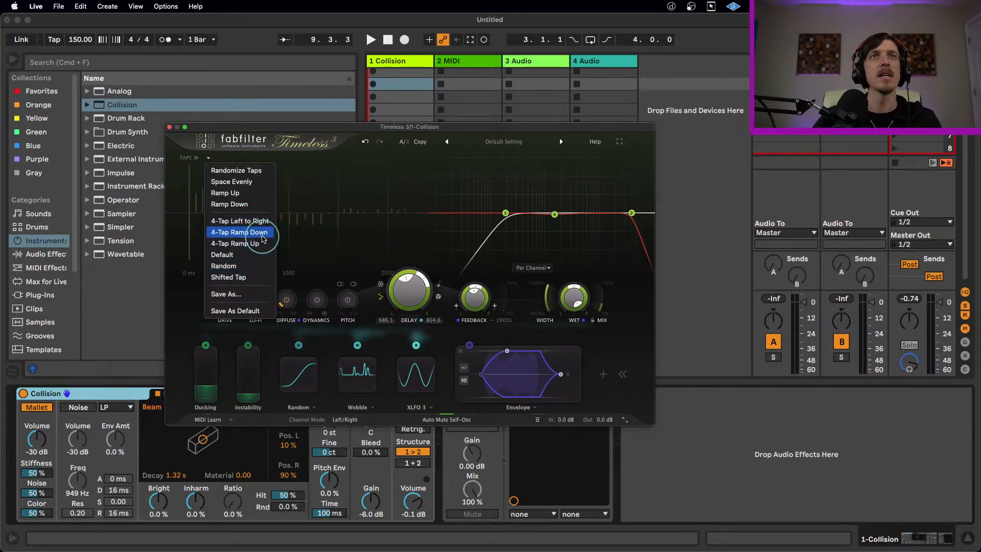
{"action": "left_click", "coordinate": [263, 278]}
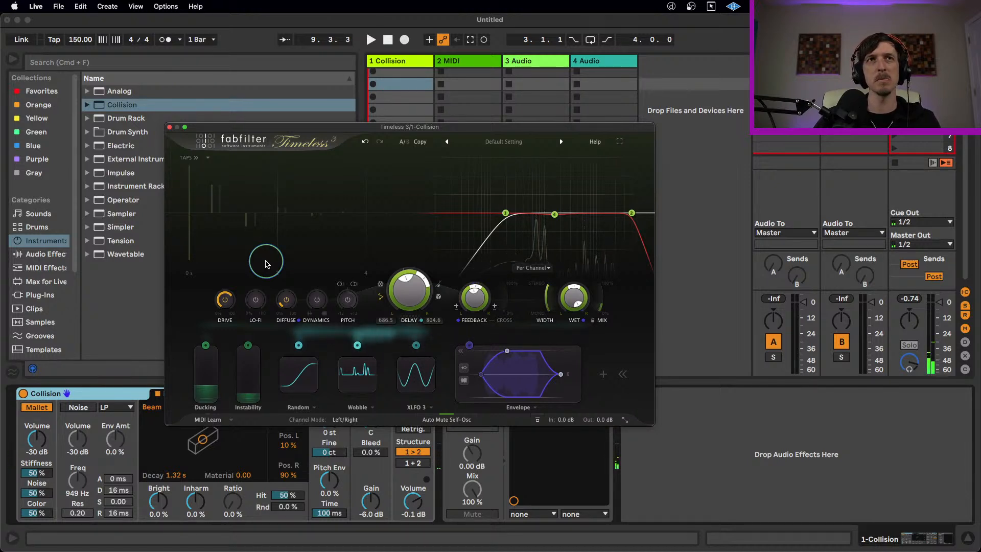
{"action": "left_click", "coordinate": [208, 158]}
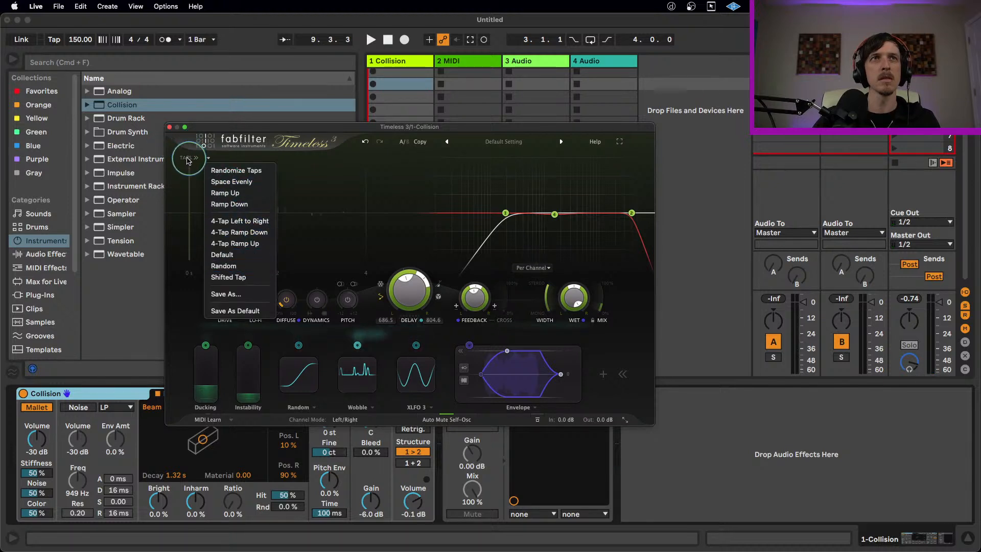
{"action": "left_click", "coordinate": [188, 160]}
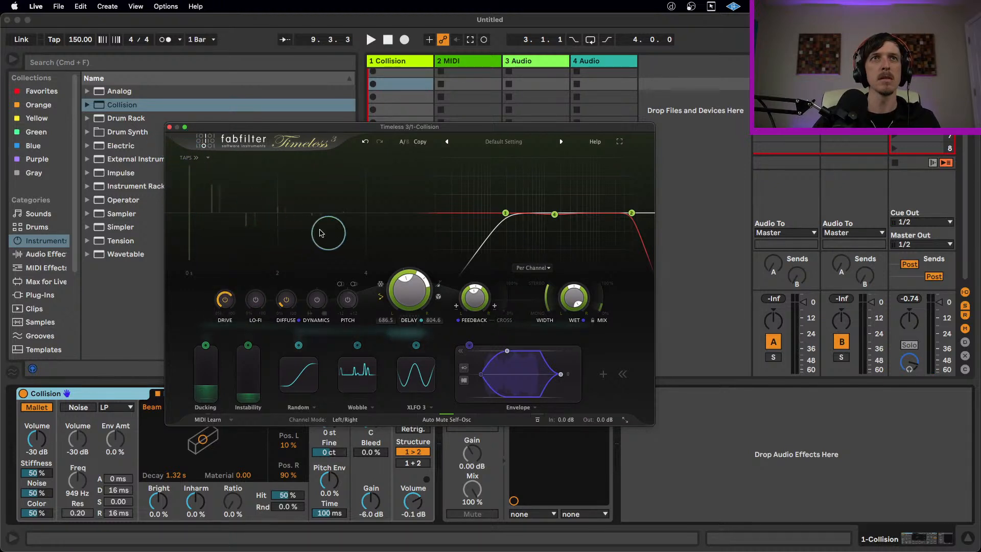
- Move the shifted tap to about 23.7% at about -0.49 dB and return to the echo pattern display
{"action": "left_click", "coordinate": [196, 158]}
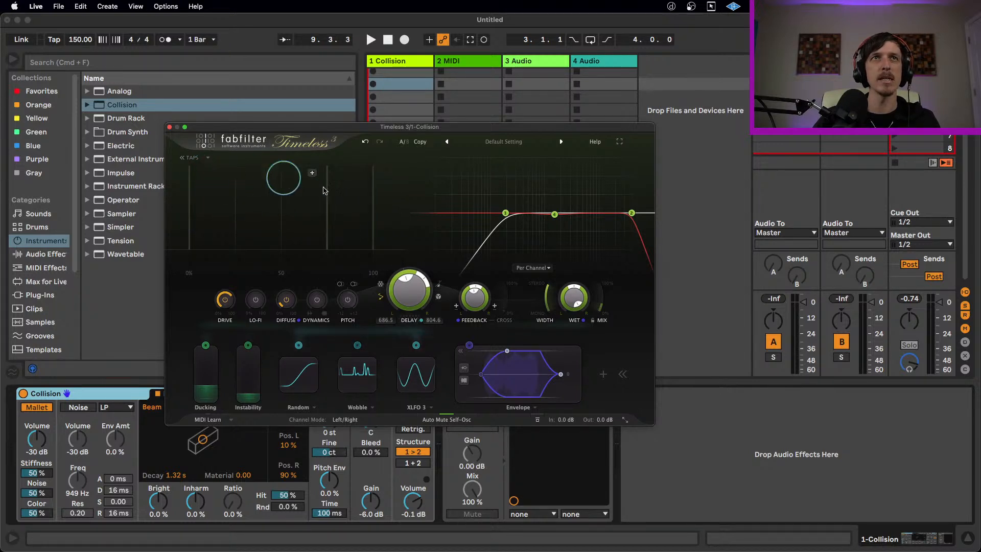
{"action": "left_click_drag", "start_coordinate": [327, 184], "coordinate": [233, 184]}
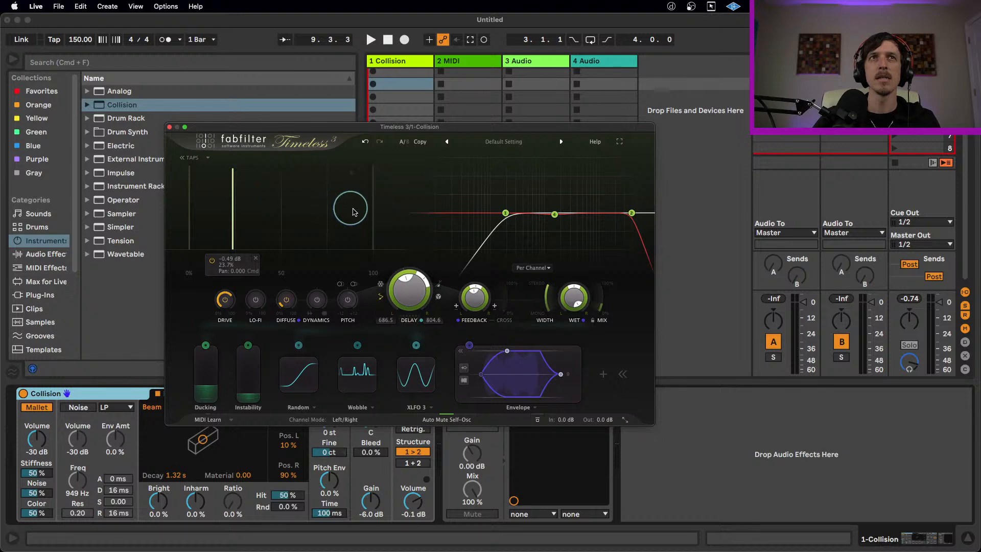
{"action": "left_click", "coordinate": [373, 210]}
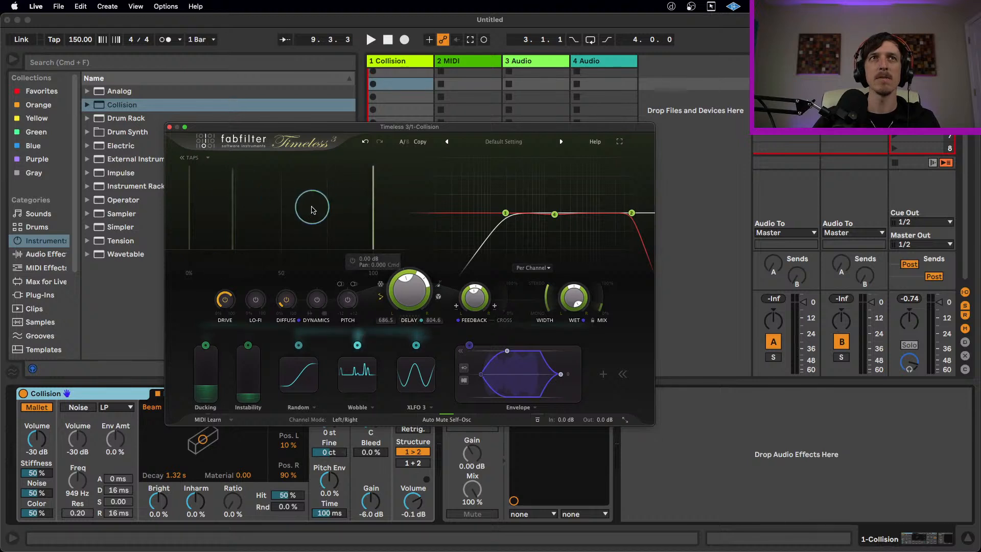
{"action": "left_click", "coordinate": [182, 159]}
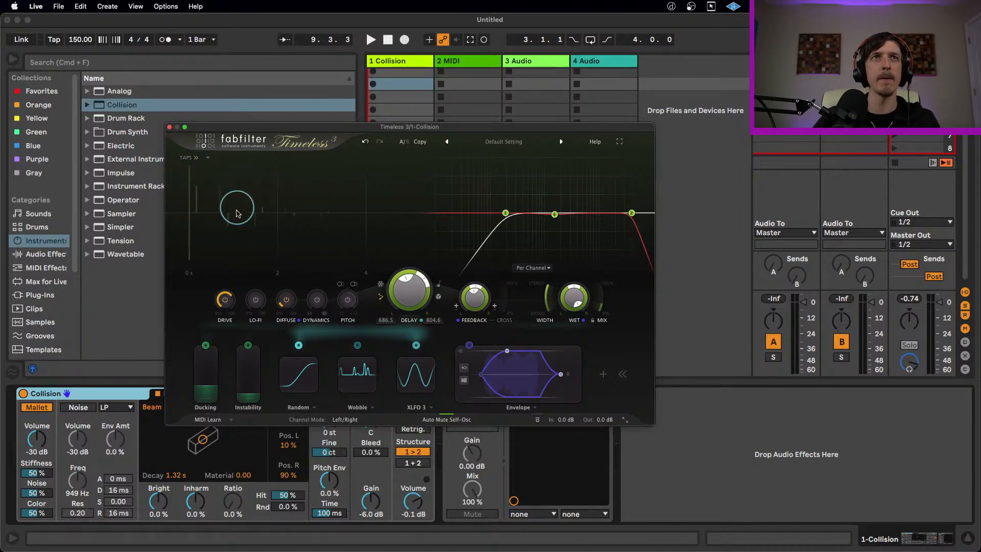
- Apply Ramp Up to the delay taps
{"action": "left_click", "coordinate": [208, 157]}
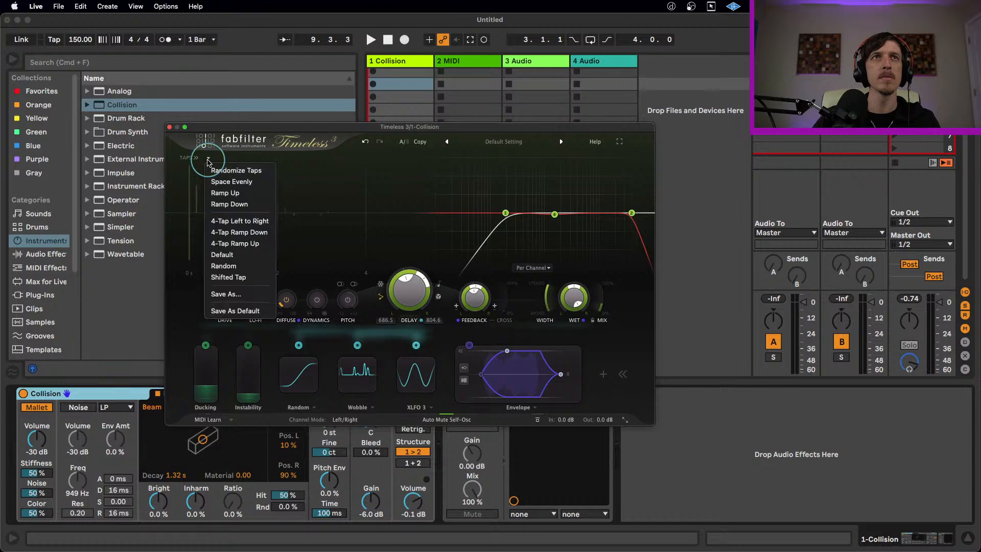
{"action": "left_click", "coordinate": [208, 162]}
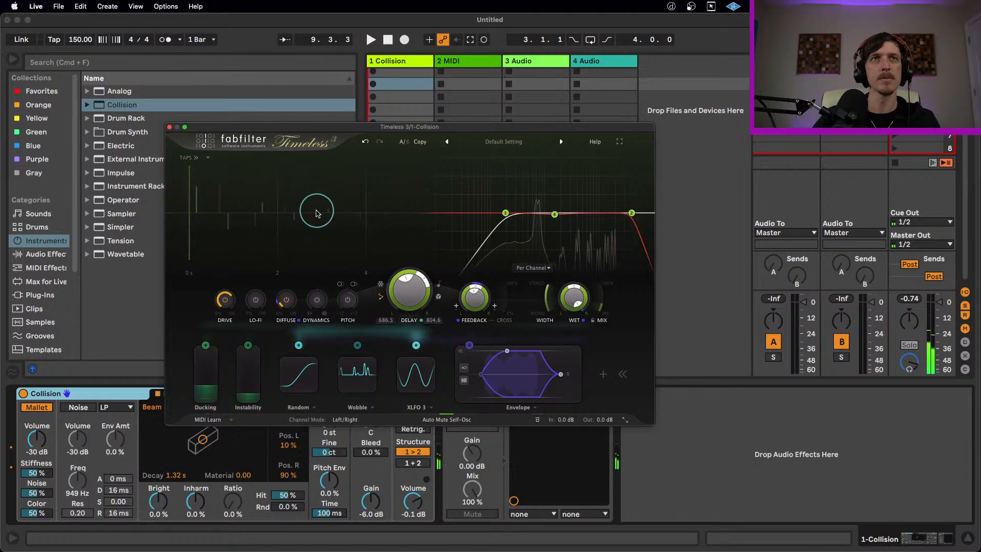
{"action": "left_click", "coordinate": [209, 162]}
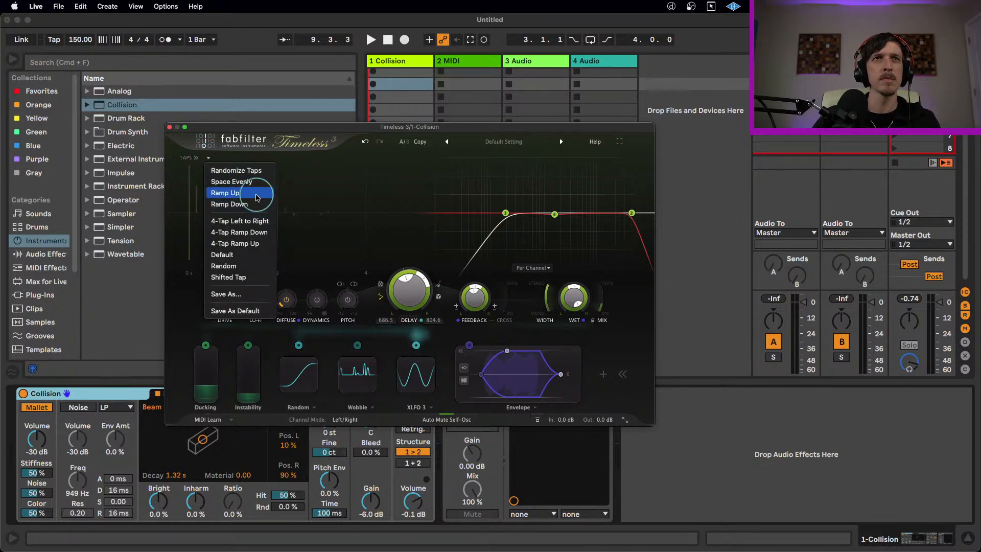
{"action": "left_click", "coordinate": [286, 213]}
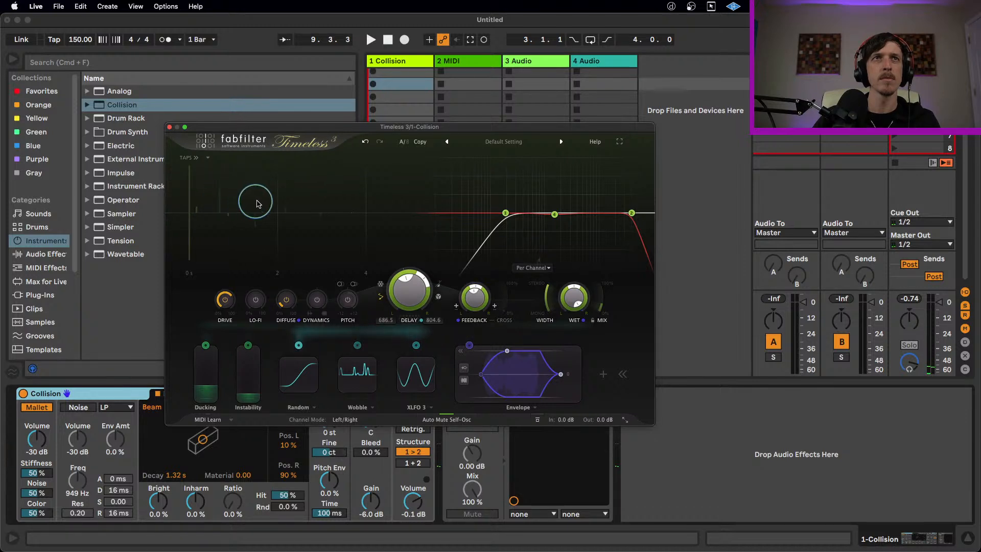
- Shorten the delay time to about 417.2 ms and show the delay taps editor
{"action": "left_click_drag", "start_coordinate": [222, 198], "coordinate": [246, 204]}
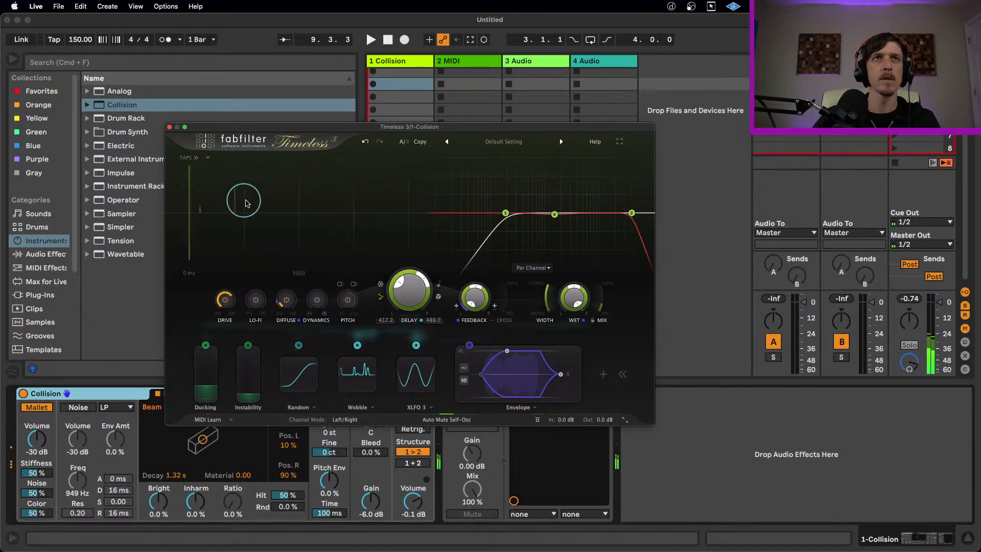
{"action": "left_click", "coordinate": [197, 160]}
{"action": "mouse_move", "coordinate": [236, 240]}
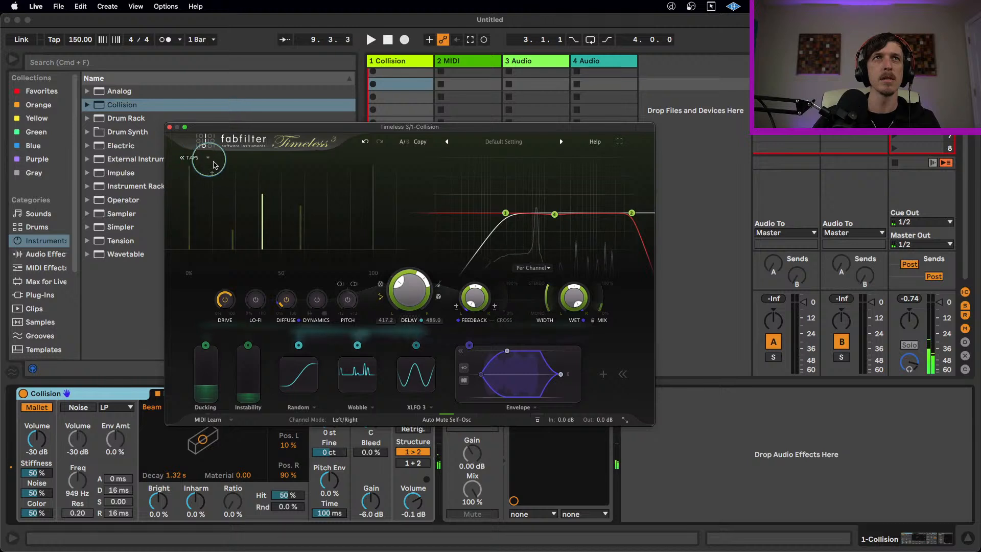
- Look at the options for the tap at 39.7% and the list of tap presets, then switch away from Timeless 3
{"action": "right_click", "coordinate": [263, 199]}
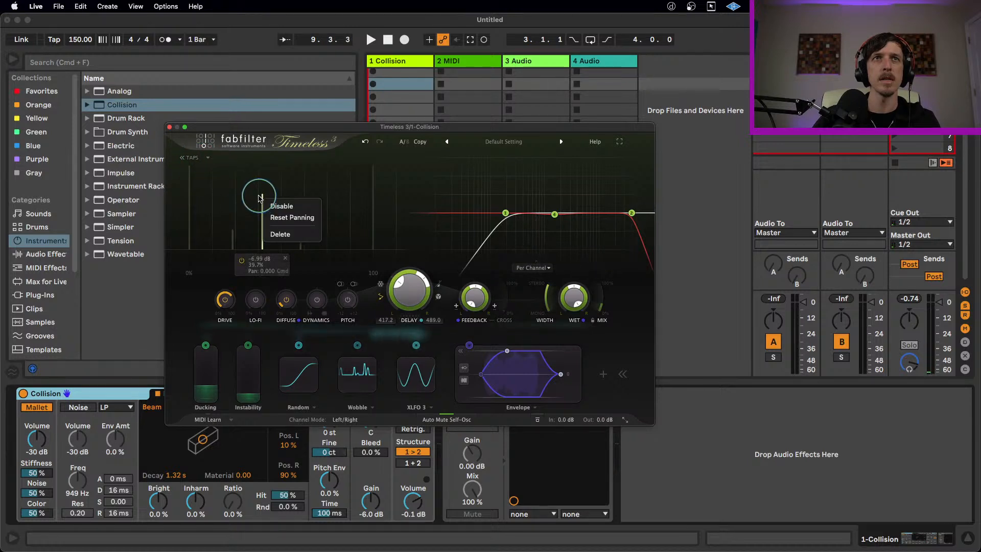
{"action": "left_click", "coordinate": [261, 198]}
{"action": "left_click", "coordinate": [208, 158]}
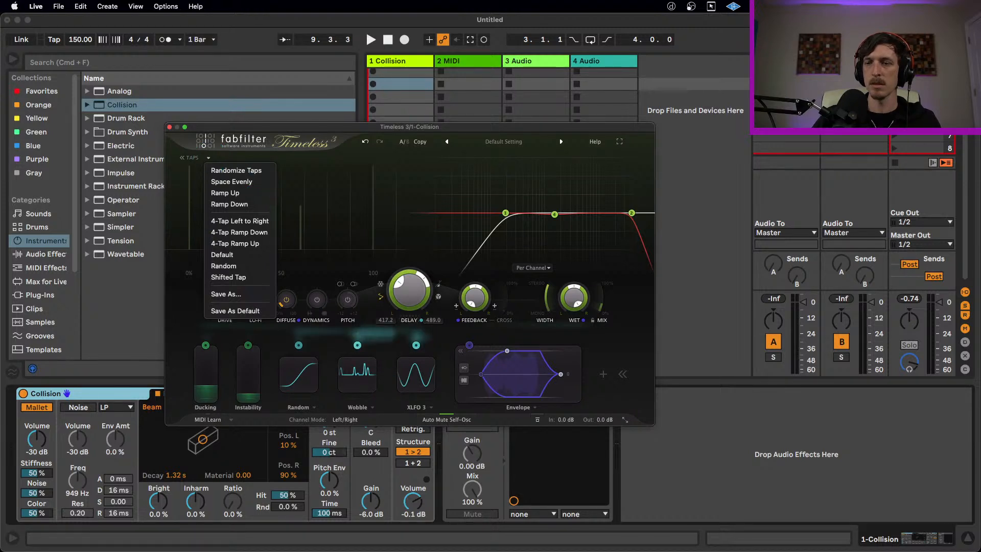
{"action": "key", "text": "super+Tab"}
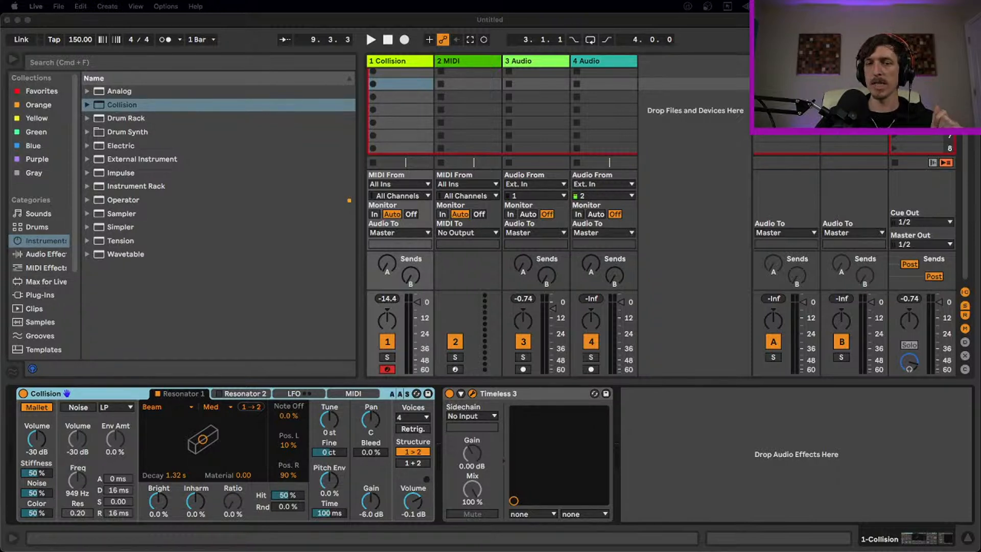
- Switch back to the Ableton Live set and bring up the Timeless 3 window
{"action": "left_click", "coordinate": [307, 21]}
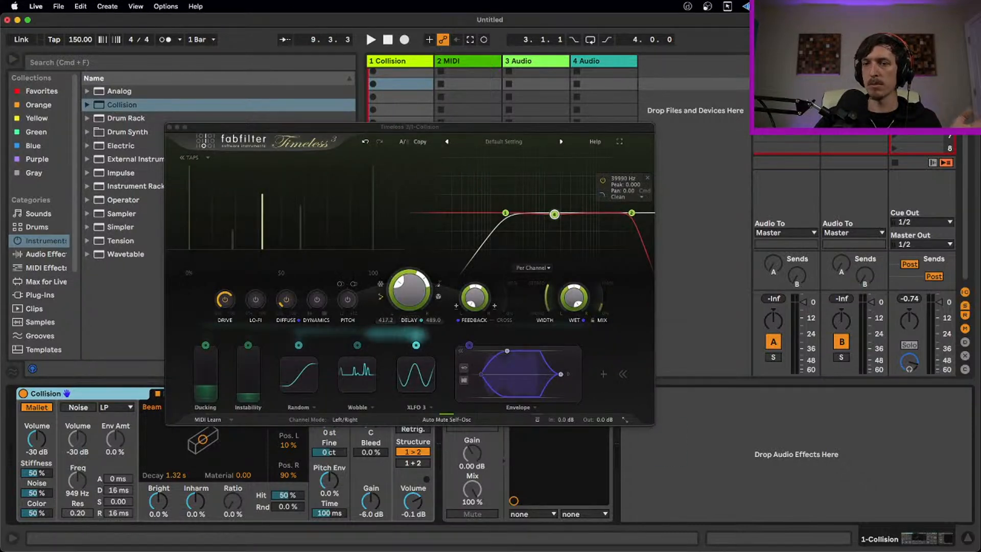
{"action": "key", "text": "super+Tab"}
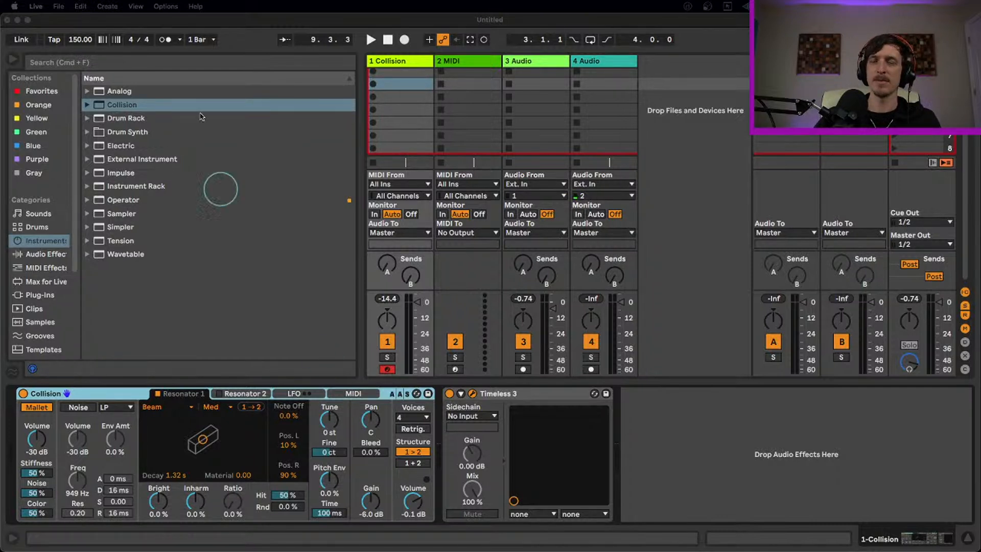
{"action": "left_click", "coordinate": [407, 18]}
{"action": "left_click", "coordinate": [330, 110]}
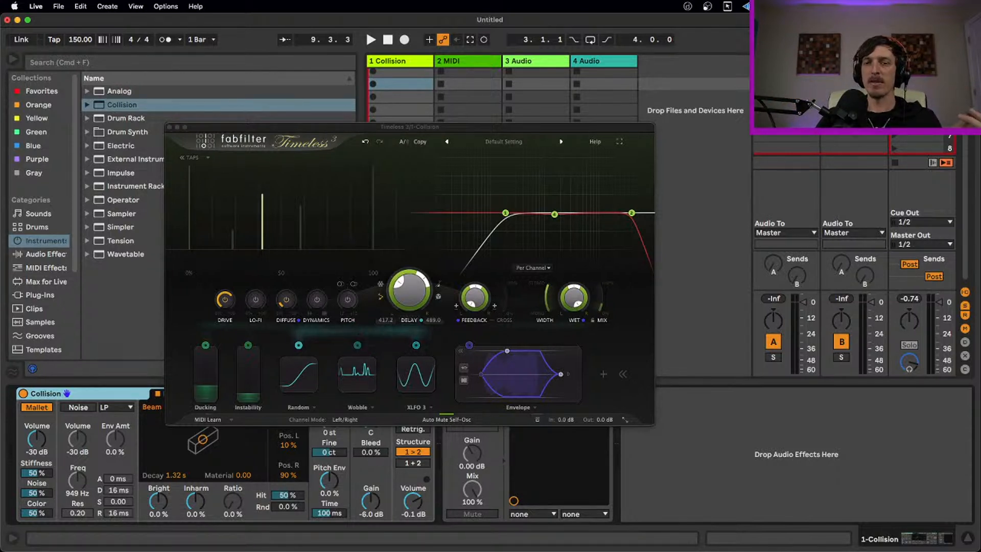
{"action": "key", "text": "super+Tab"}
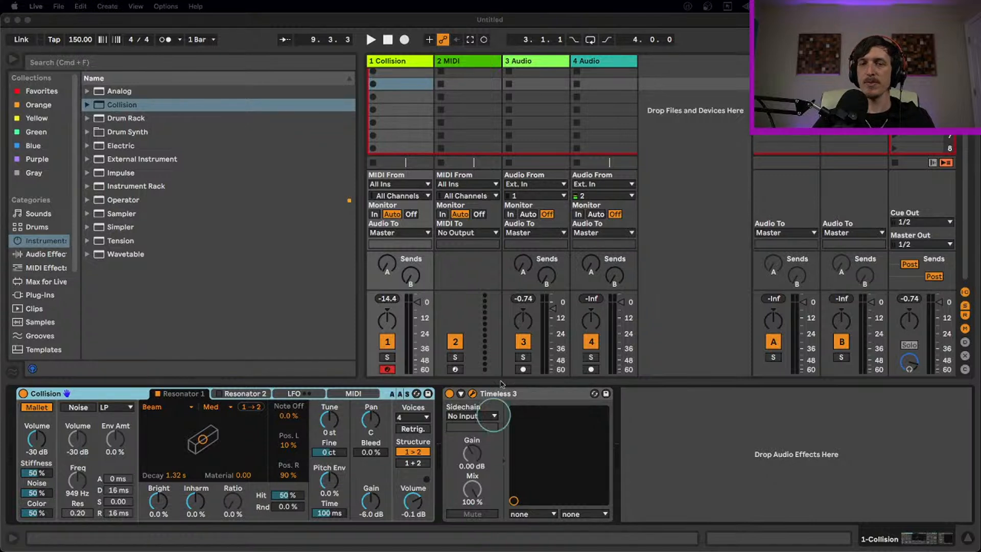
{"action": "left_click", "coordinate": [138, 393]}
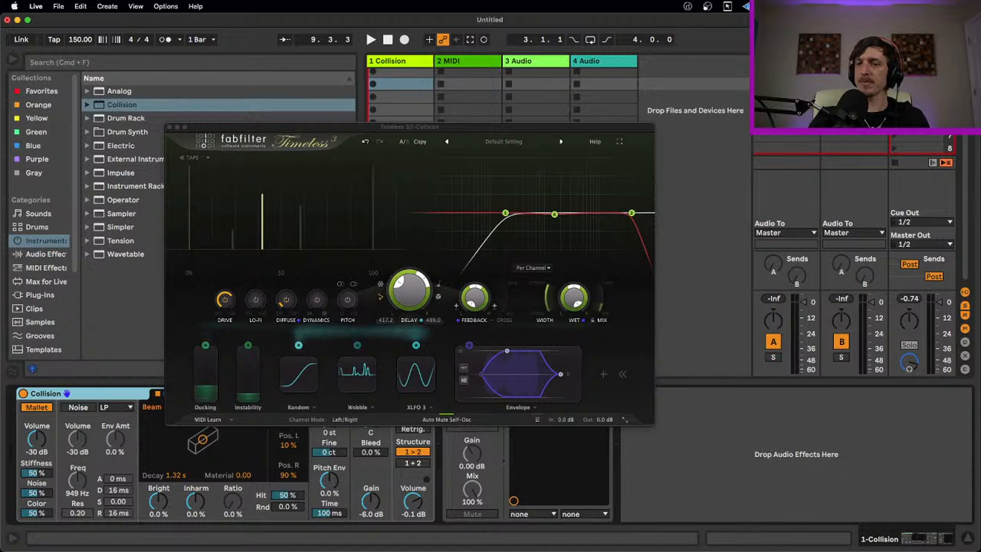
{"action": "key", "text": "super+Tab"}
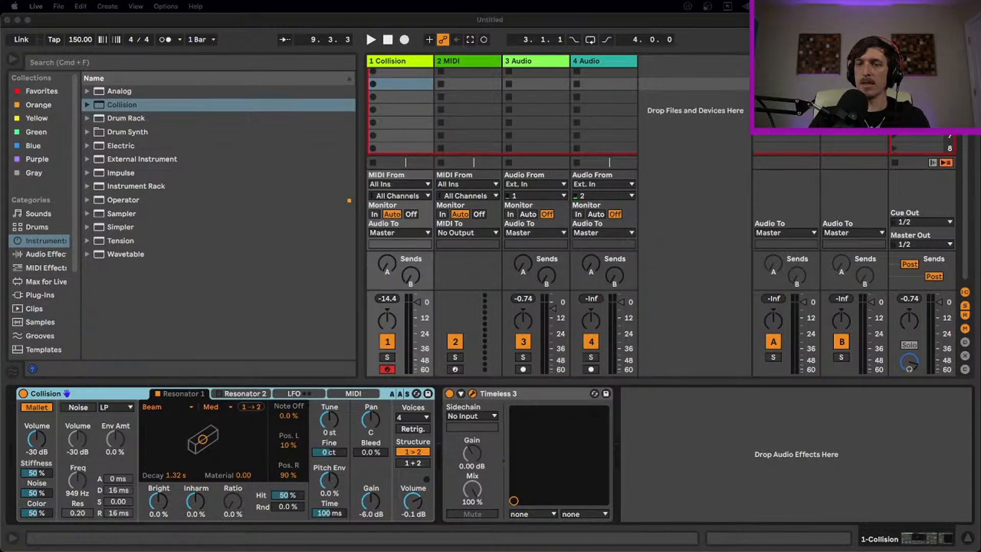
{"action": "left_click", "coordinate": [361, 166]}
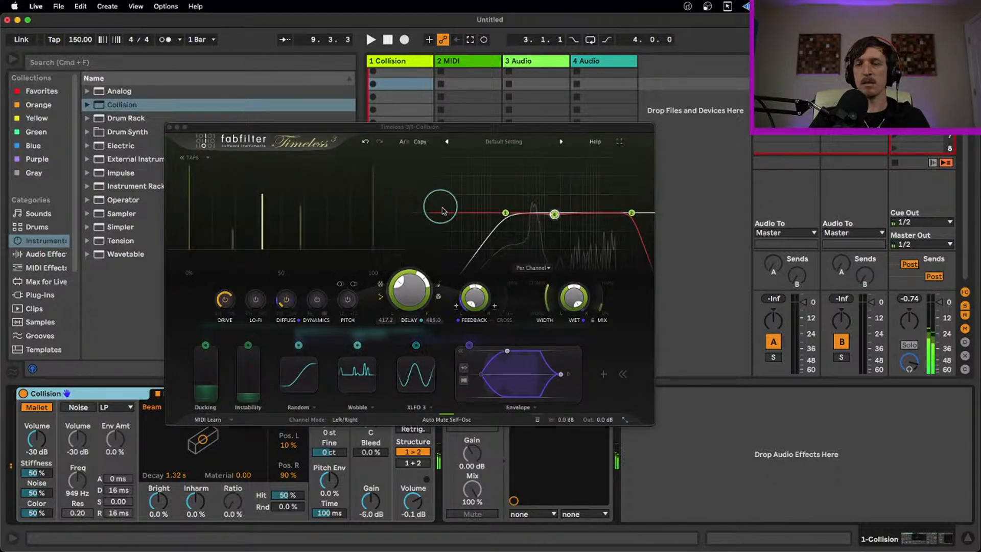
- Add two delay taps between the tap at 60.5% and the 100% mark
{"action": "left_click", "coordinate": [554, 214]}
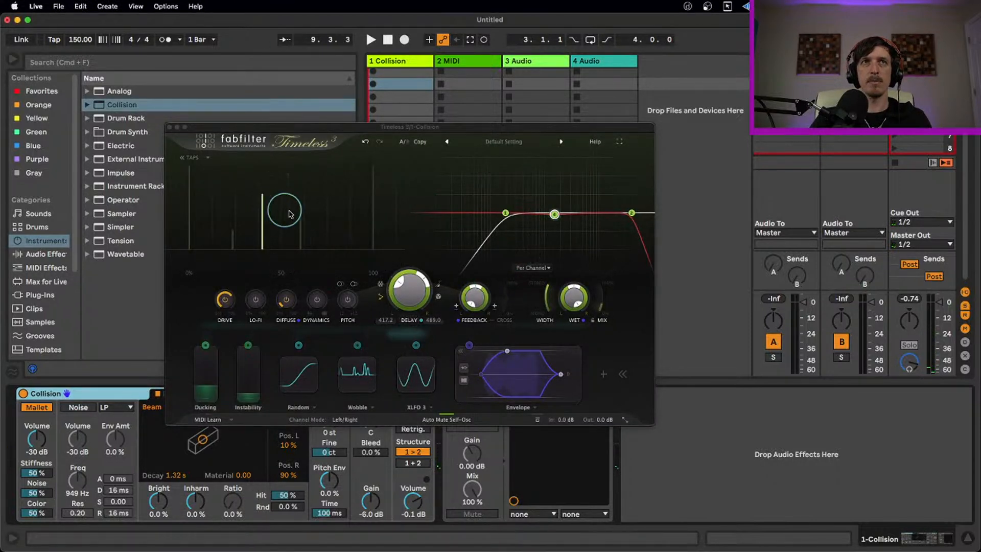
{"action": "left_click", "coordinate": [327, 215]}
{"action": "left_click_drag", "start_coordinate": [337, 203], "coordinate": [354, 201]}
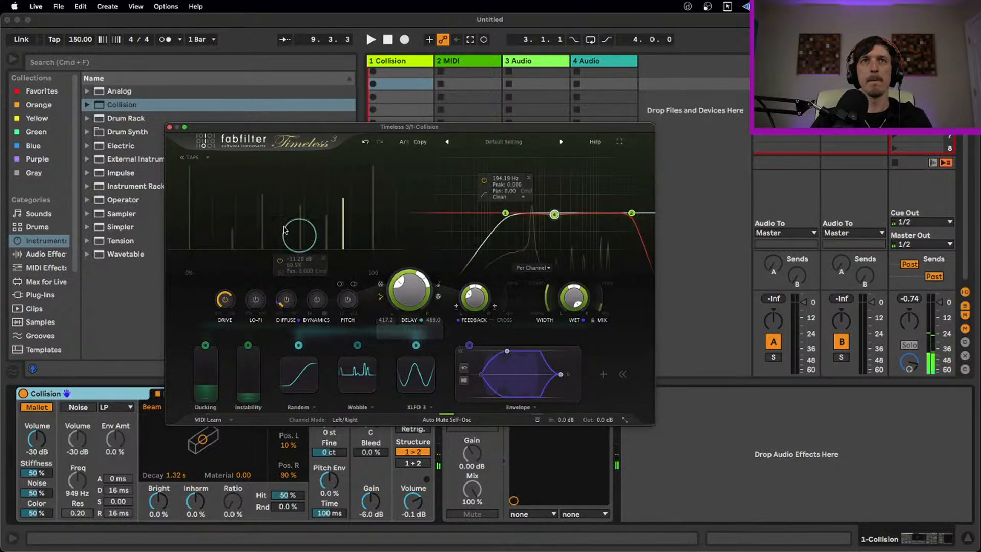
- Space the delay taps evenly and sync the delay time to a 1/8 note
{"action": "left_click", "coordinate": [209, 160]}
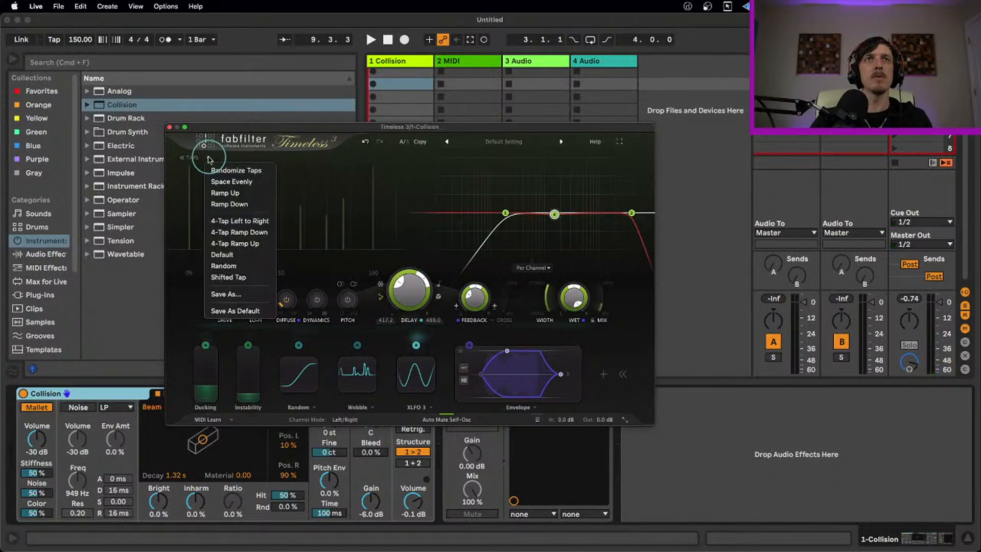
{"action": "left_click", "coordinate": [232, 182]}
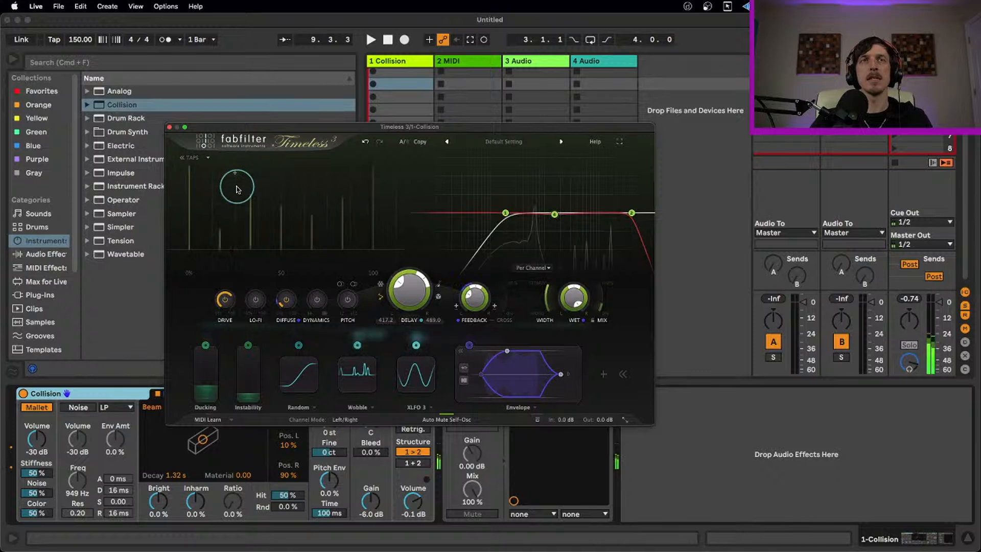
{"action": "left_click", "coordinate": [440, 284]}
{"action": "left_click", "coordinate": [470, 333]}
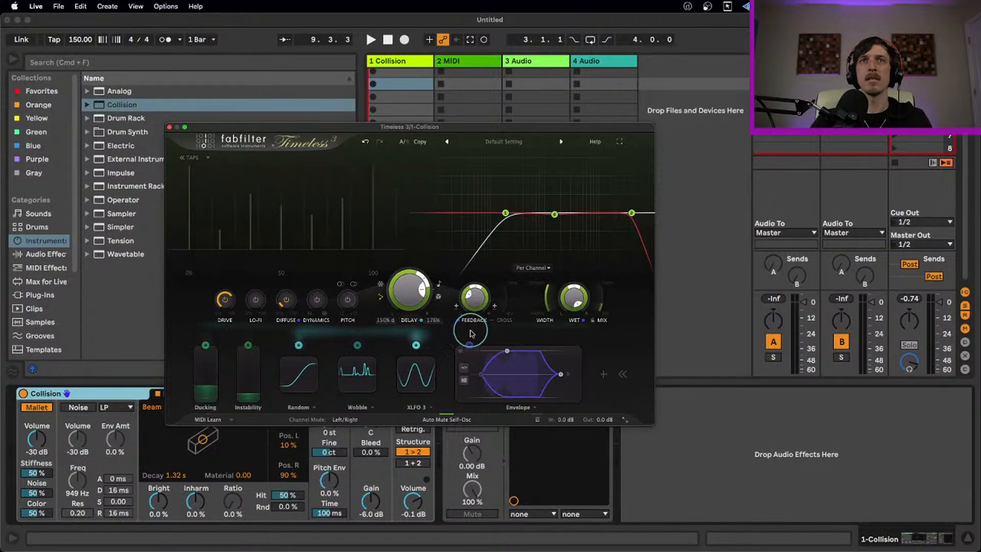
- Check the echo pattern display, return to the taps editor, and lower and shift two taps, placing one at about 68.6% at about -25 dB
{"action": "mouse_move", "coordinate": [255, 214]}
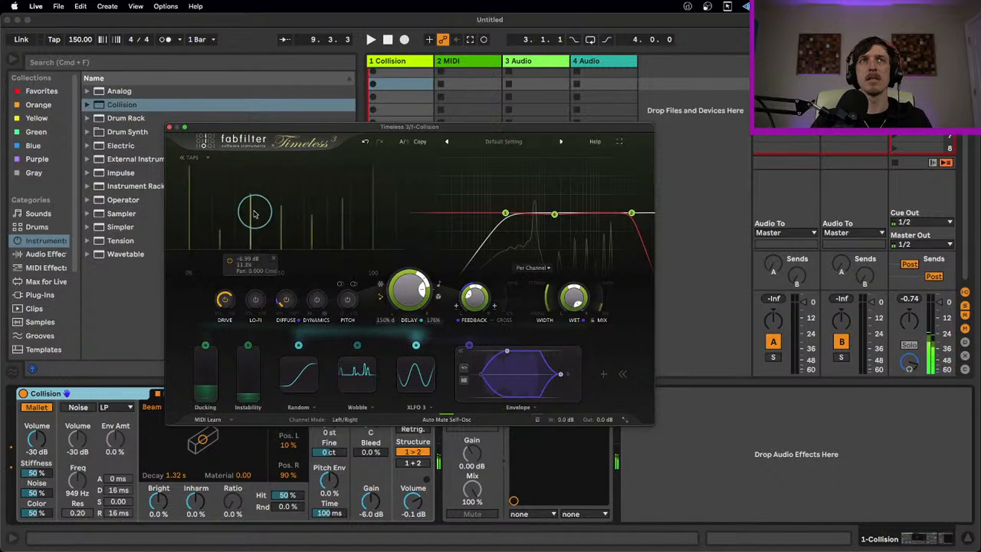
{"action": "left_click", "coordinate": [188, 158]}
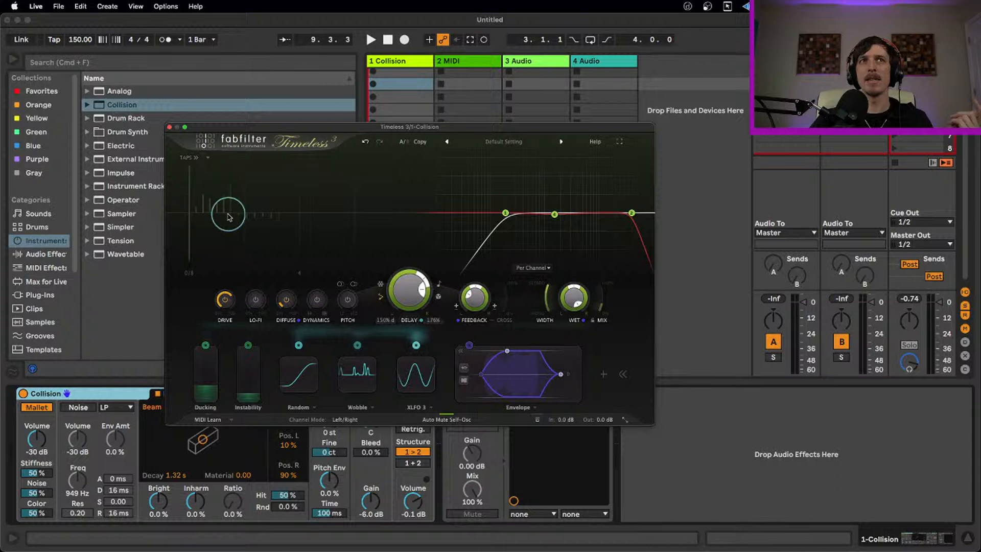
{"action": "left_click", "coordinate": [208, 158]}
{"action": "left_click", "coordinate": [192, 158]}
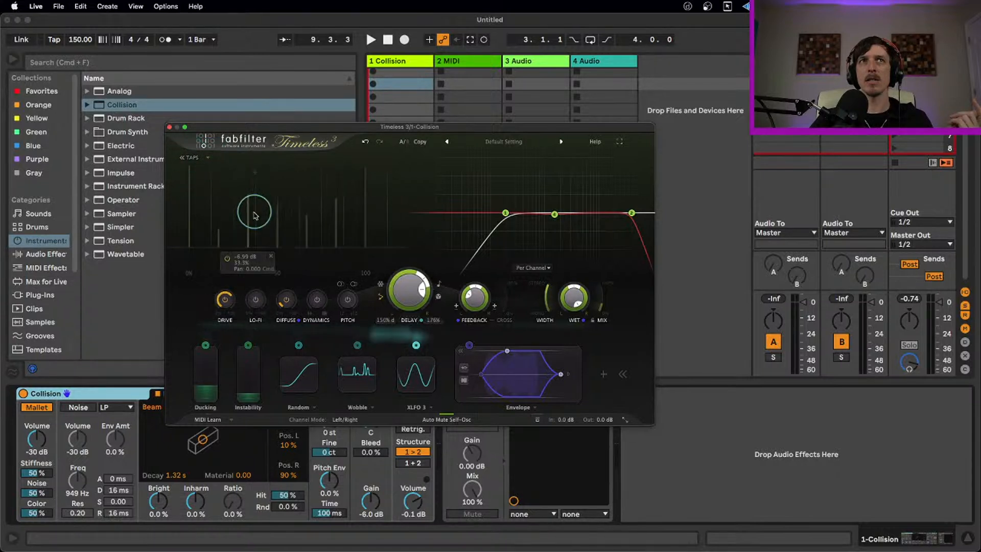
{"action": "left_click_drag", "start_coordinate": [251, 215], "coordinate": [314, 236]}
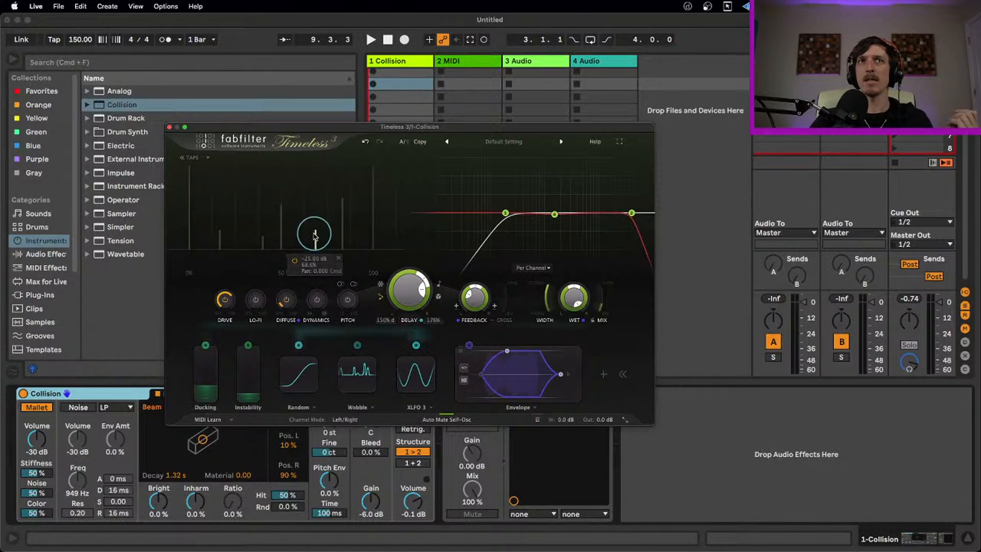
- Apply the Random preset to the delay taps
{"action": "left_click", "coordinate": [209, 158]}
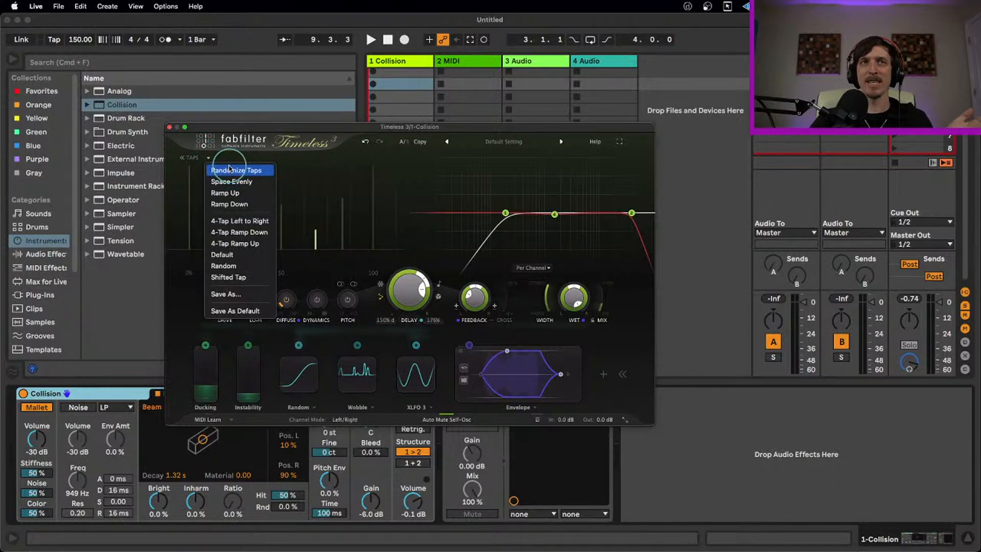
{"action": "left_click", "coordinate": [252, 266]}
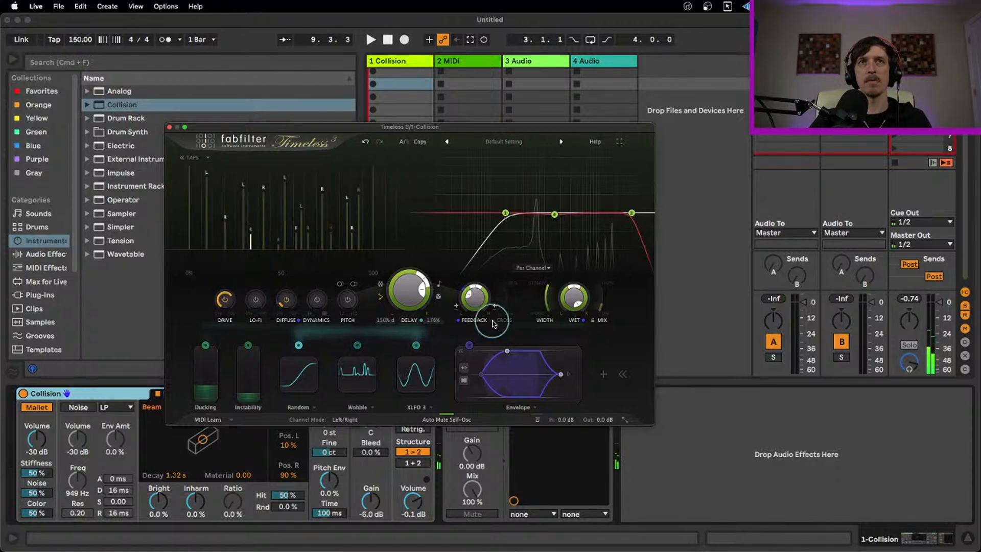
- Set the delay offset to about 99.6% and sync the delay time to a 1/4 note
{"action": "left_click_drag", "start_coordinate": [410, 287], "coordinate": [408, 315]}
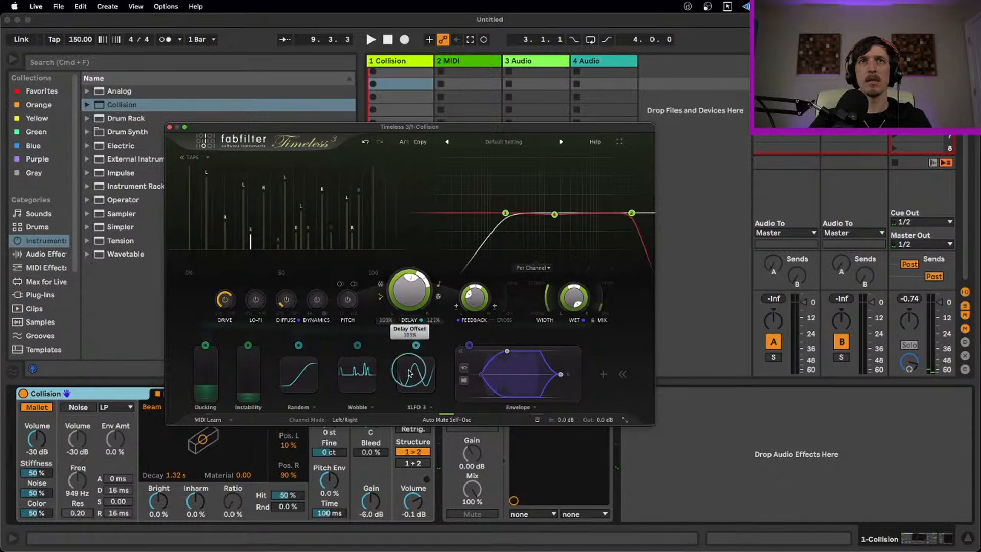
{"action": "left_click_drag", "start_coordinate": [408, 384], "coordinate": [408, 382]}
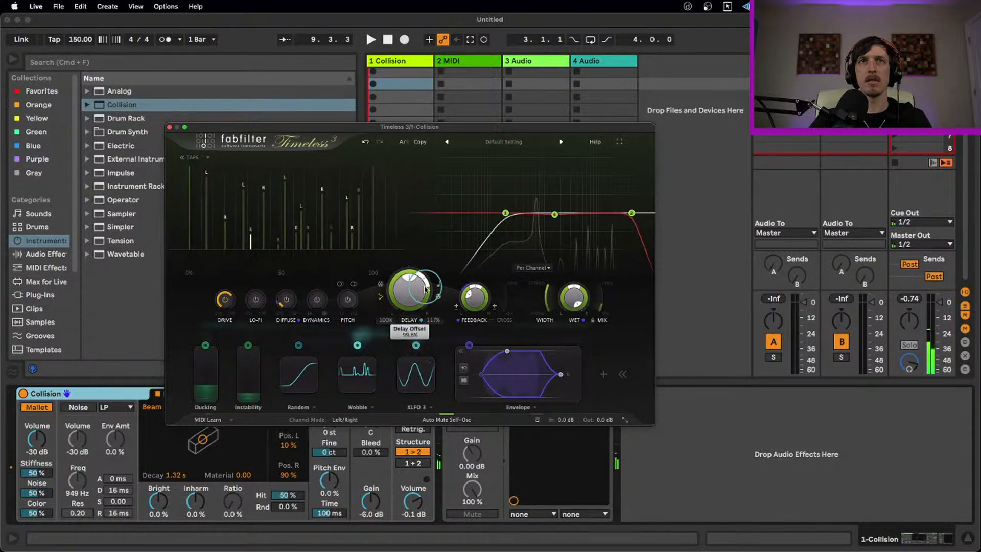
{"action": "left_click", "coordinate": [440, 288]}
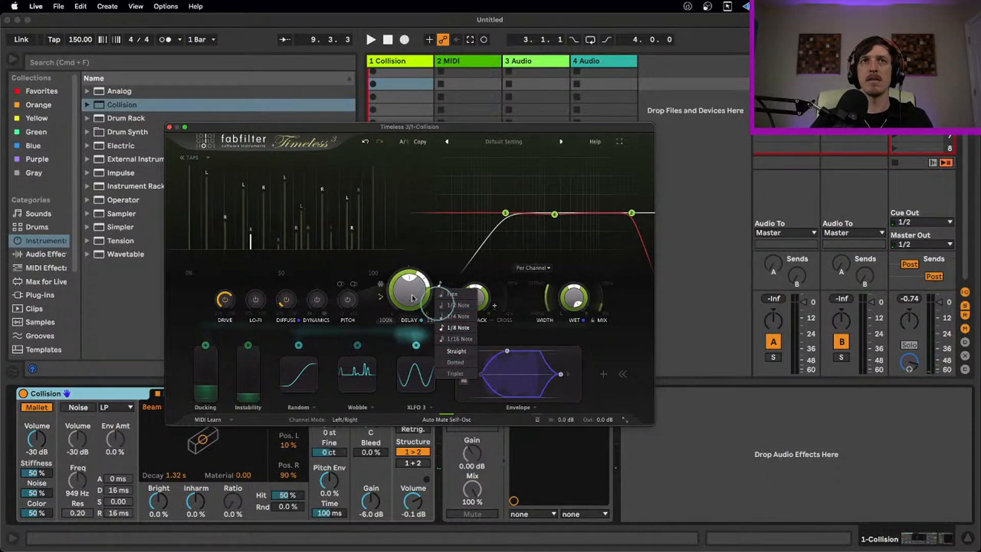
{"action": "left_click", "coordinate": [460, 315]}
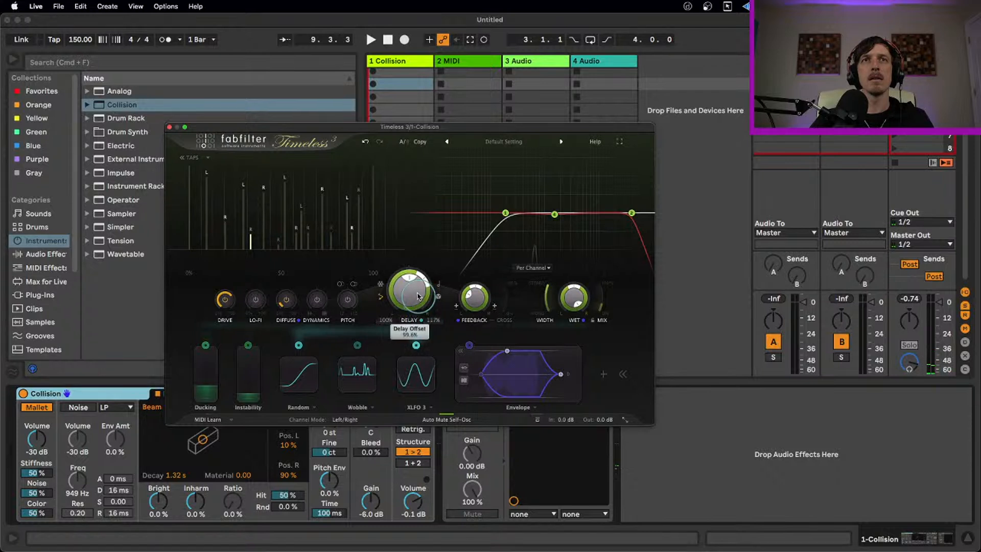
- Turn off the ping-pong delay and return to the delay taps editor
{"action": "left_click", "coordinate": [381, 298]}
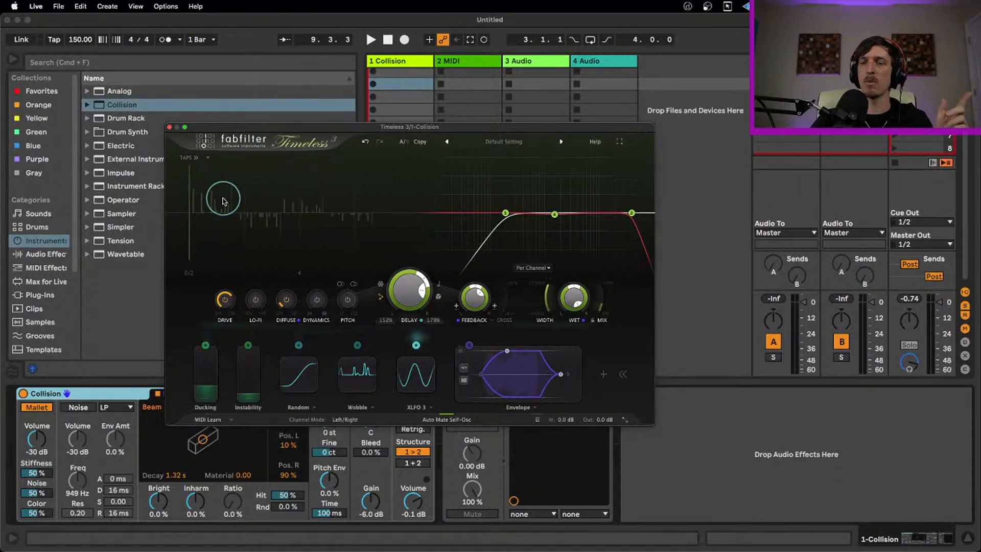
{"action": "left_click", "coordinate": [380, 297]}
{"action": "left_click", "coordinate": [391, 307]}
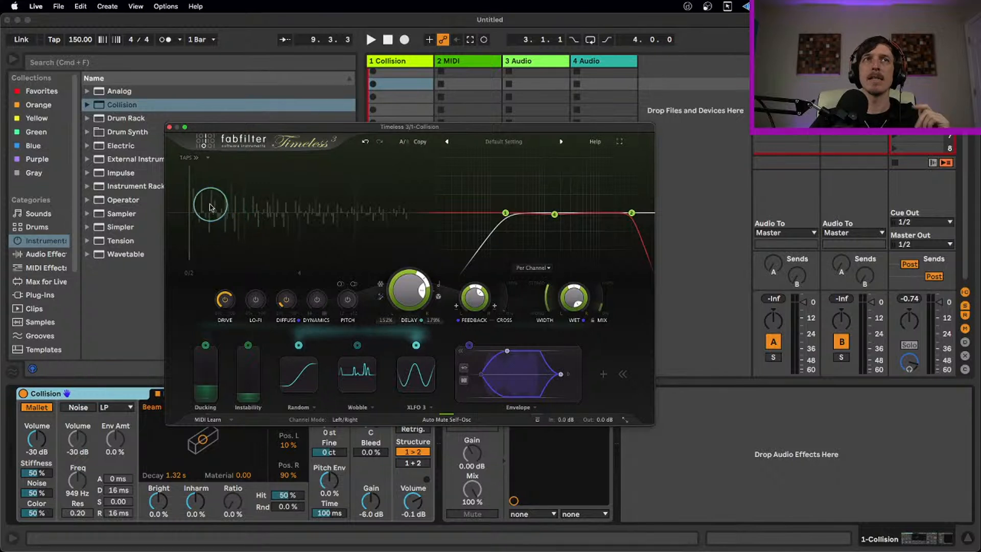
{"action": "left_click", "coordinate": [208, 159]}
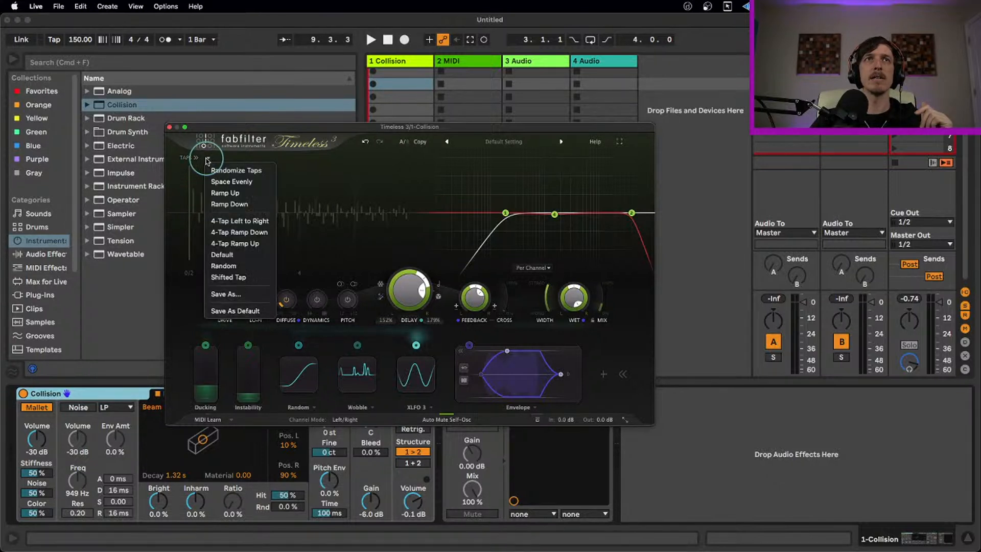
{"action": "left_click", "coordinate": [197, 161]}
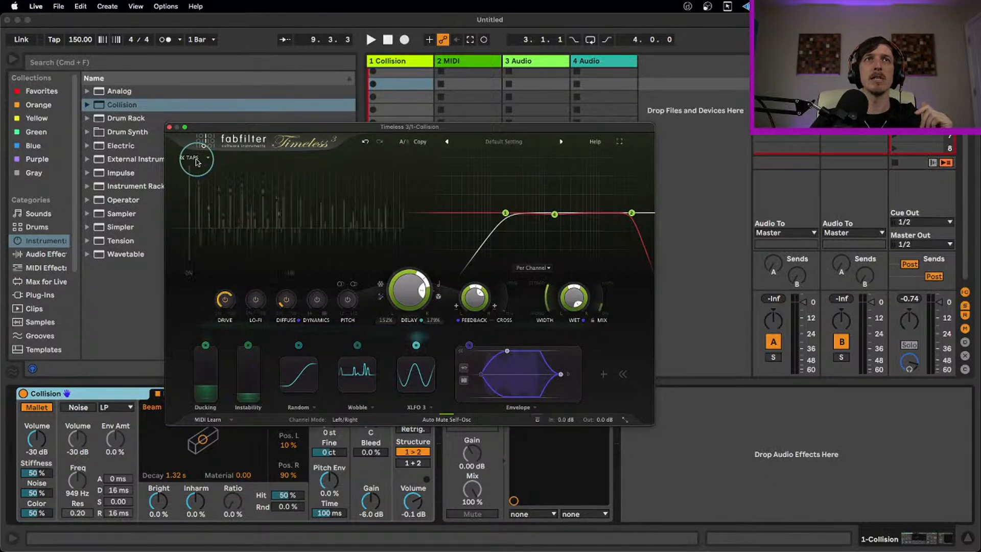
- Select the strong tap near the 50% mark and lower the delay feedback
{"action": "left_click", "coordinate": [284, 229]}
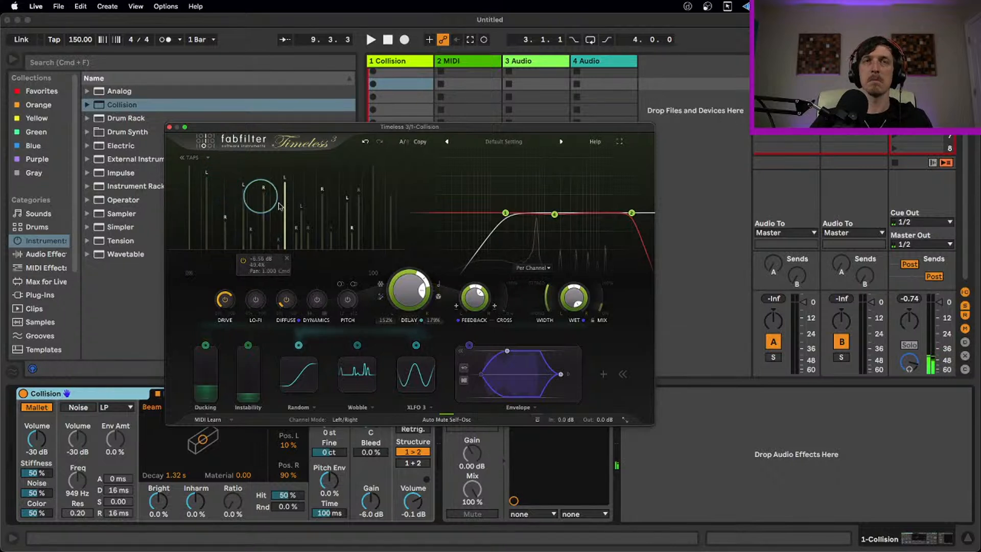
{"action": "left_click_drag", "start_coordinate": [473, 302], "coordinate": [457, 377]}
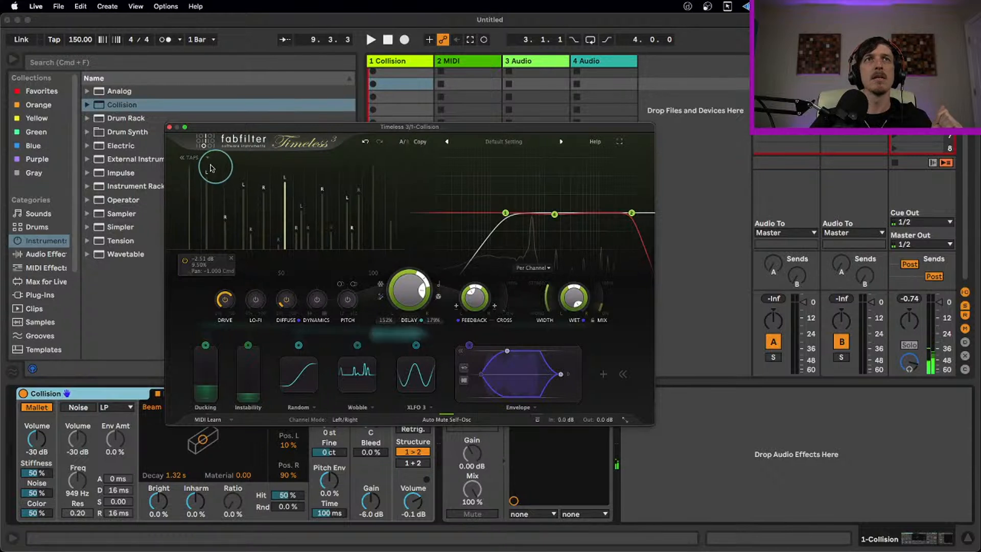
- Apply Space Evenly to the delay taps, followed by Randomize Taps
{"action": "left_click", "coordinate": [192, 158]}
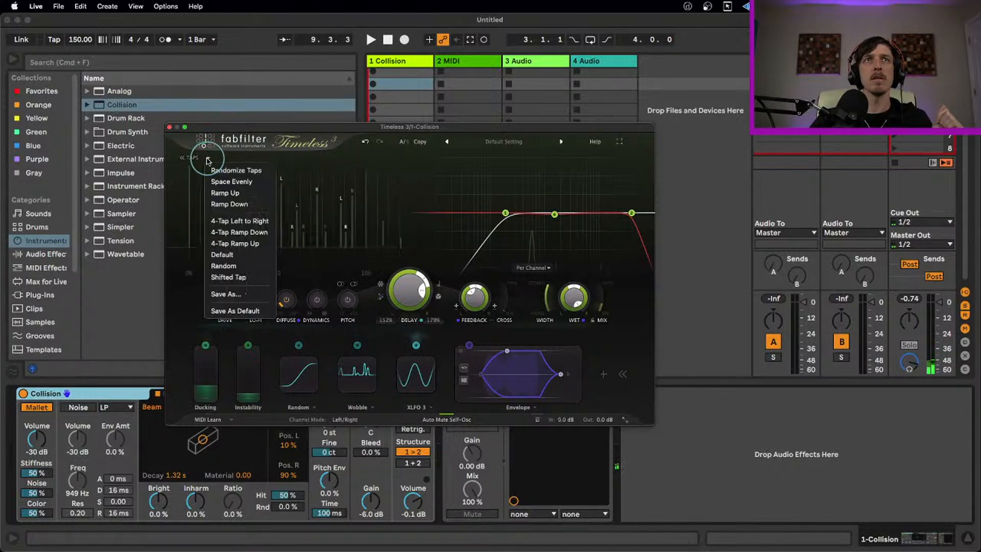
{"action": "left_click", "coordinate": [240, 181]}
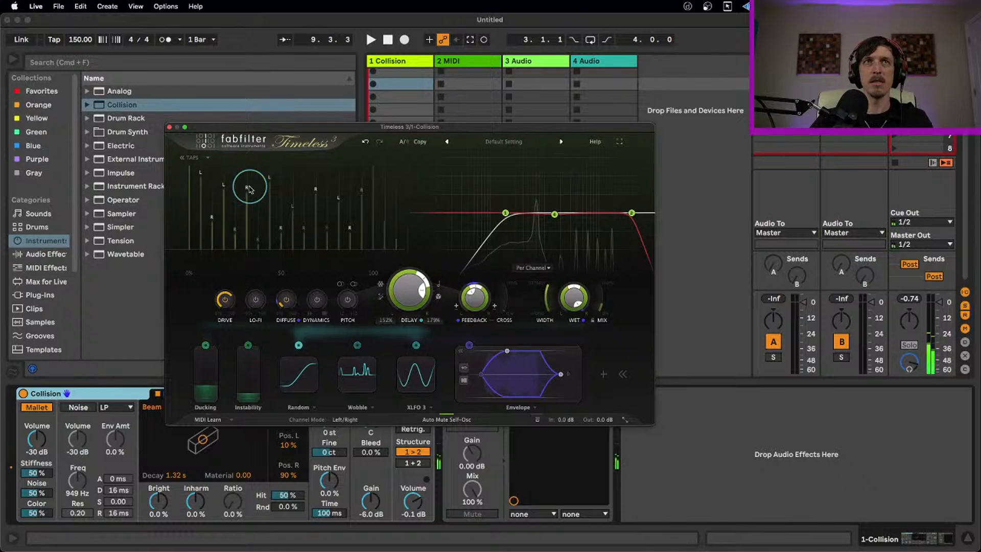
{"action": "left_click", "coordinate": [192, 157]}
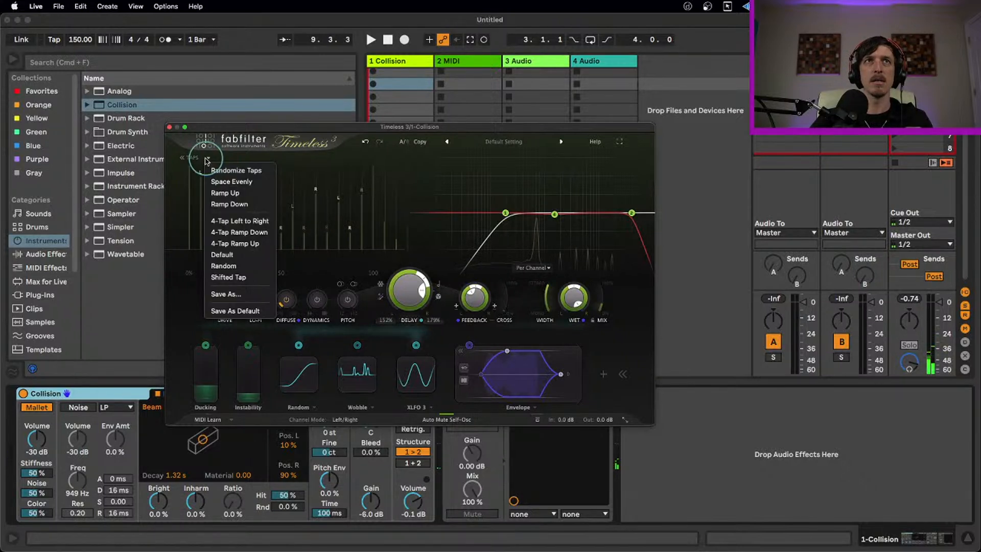
{"action": "left_click", "coordinate": [251, 174]}
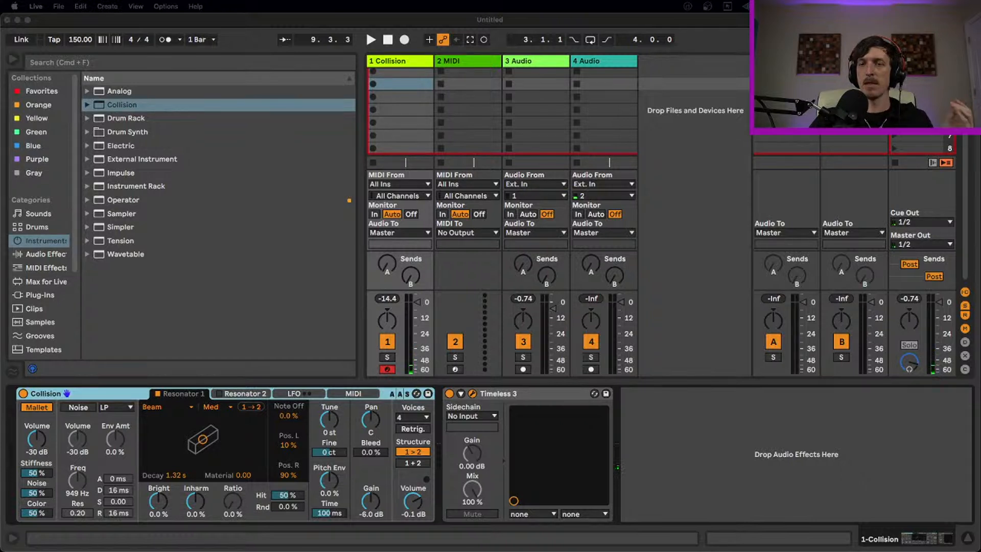
- Return to Timeless 3 and lower and shift early delay taps, placing the first one at about 10.9%
{"action": "left_click", "coordinate": [551, 410]}
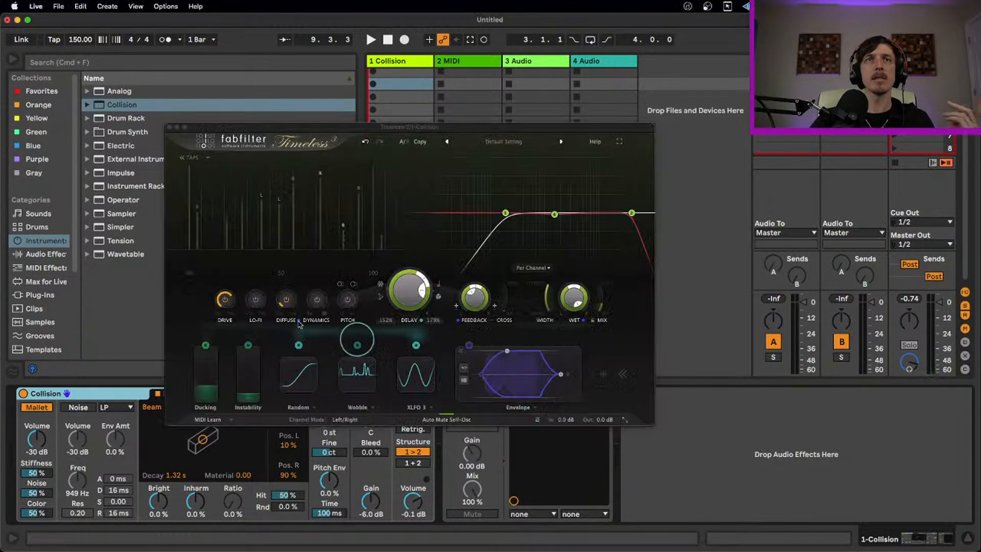
{"action": "left_click_drag", "start_coordinate": [263, 211], "coordinate": [258, 239]}
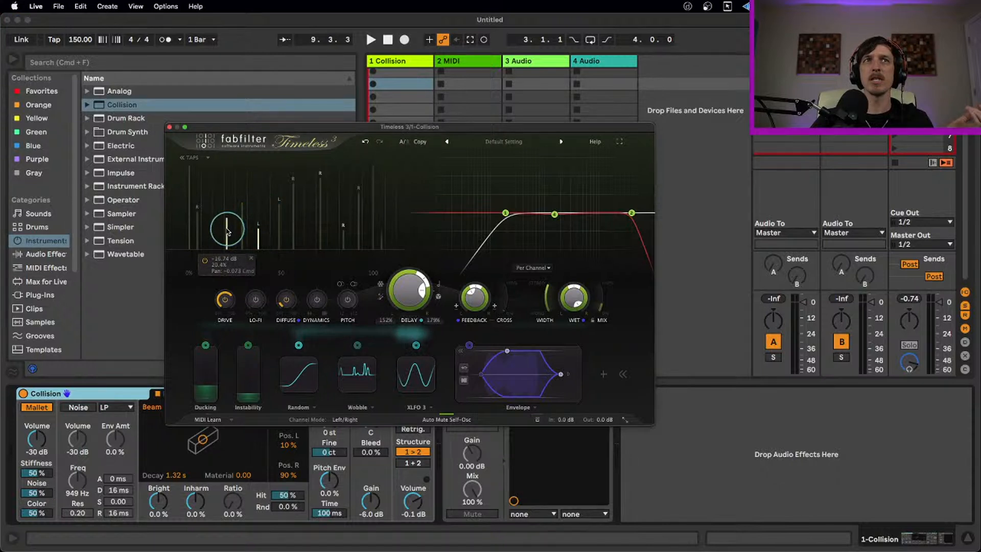
{"action": "left_click_drag", "start_coordinate": [198, 223], "coordinate": [209, 245]}
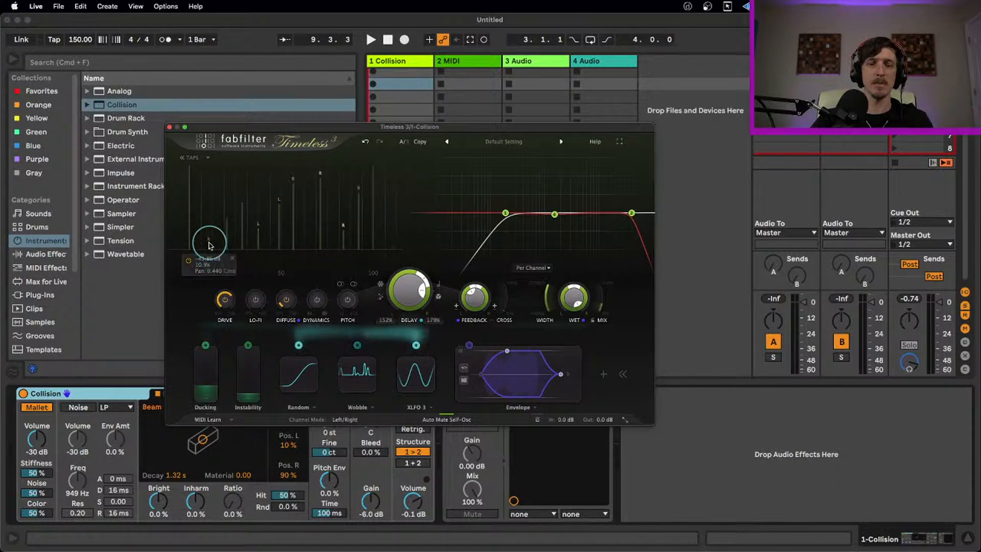
- Lower the delay offset and switch from the taps editor back to the delay display
{"action": "left_click", "coordinate": [439, 287]}
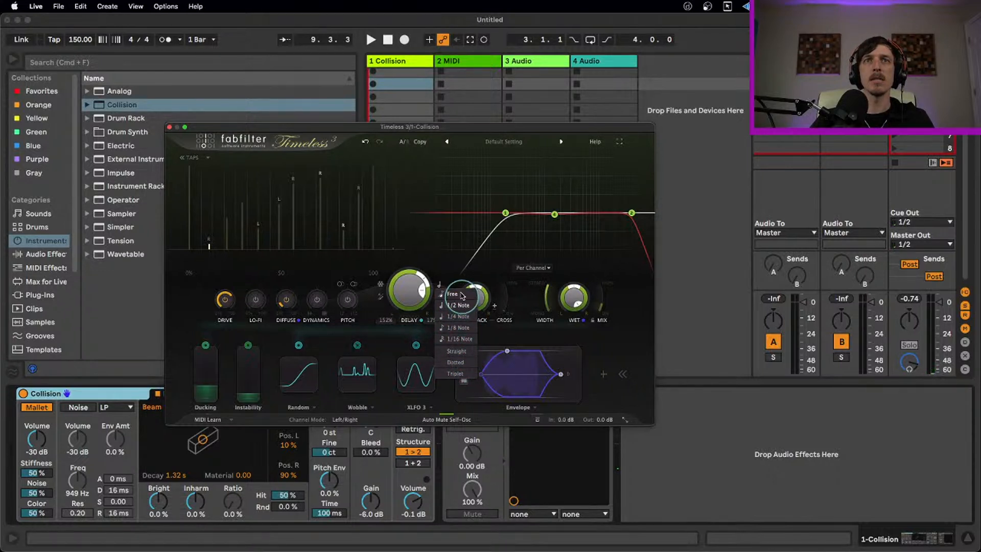
{"action": "left_click", "coordinate": [449, 270]}
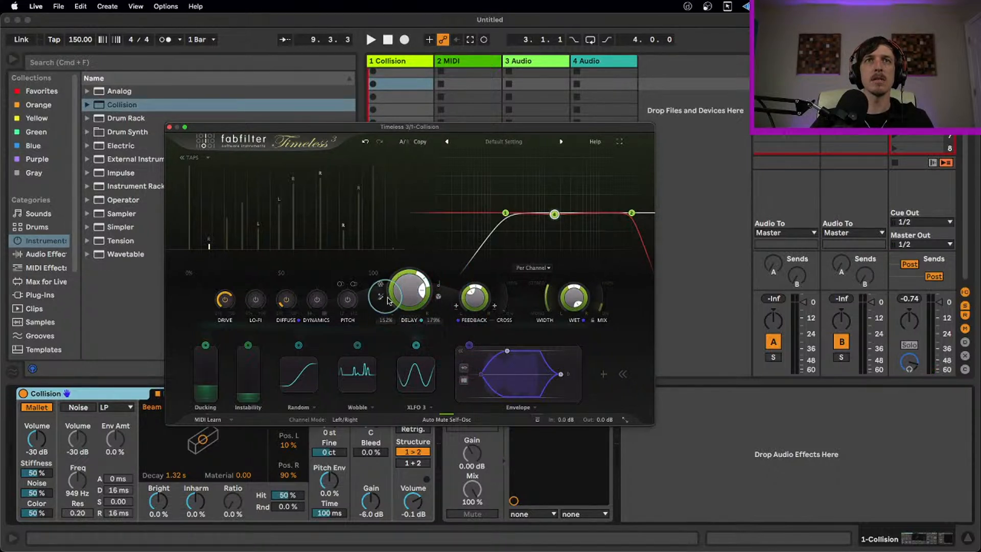
{"action": "left_click_drag", "start_coordinate": [415, 345], "coordinate": [415, 310]}
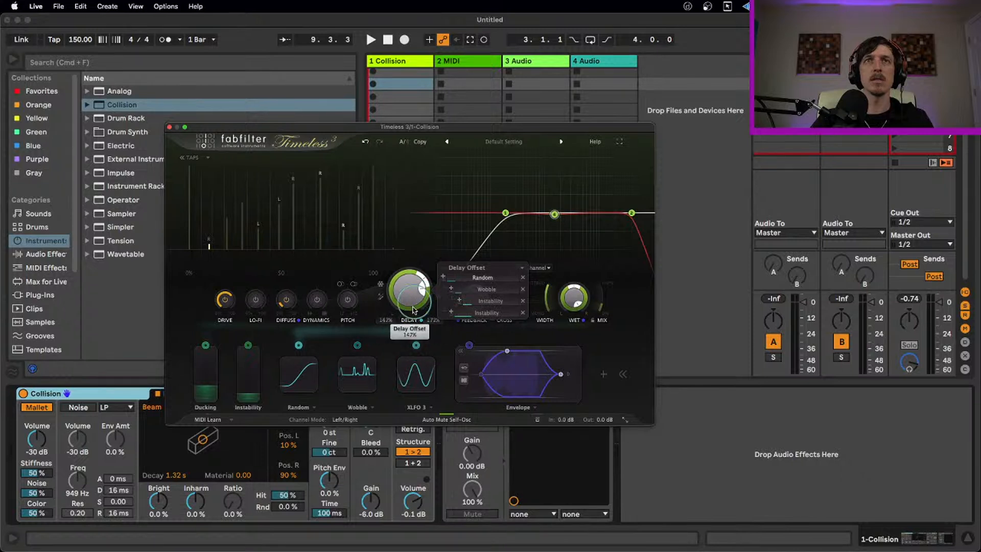
{"action": "left_click_drag", "start_coordinate": [416, 346], "coordinate": [548, 136]}
- Load the Clean preset and tempo-sync its delay time with an offset of about 101%
{"action": "left_click", "coordinate": [547, 138]}
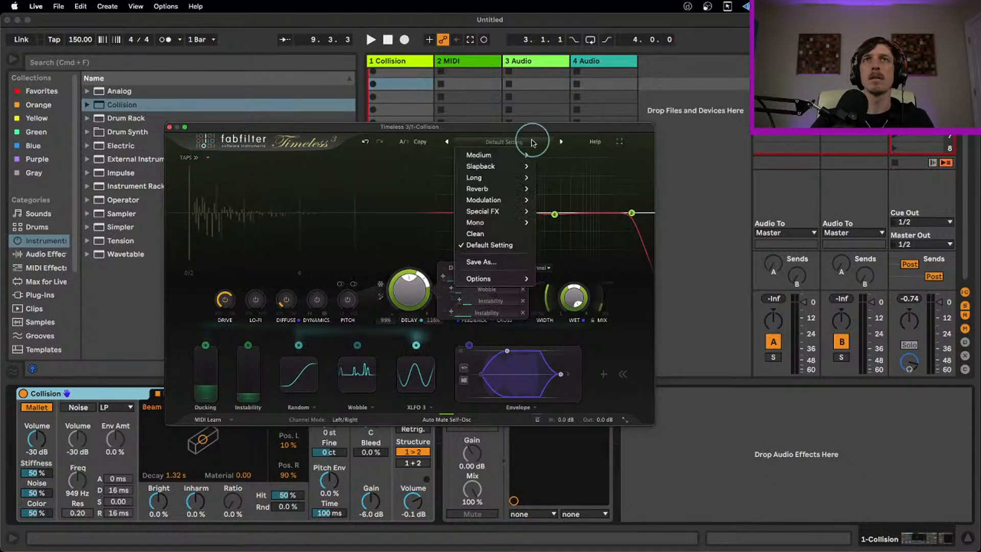
{"action": "left_click", "coordinate": [515, 238]}
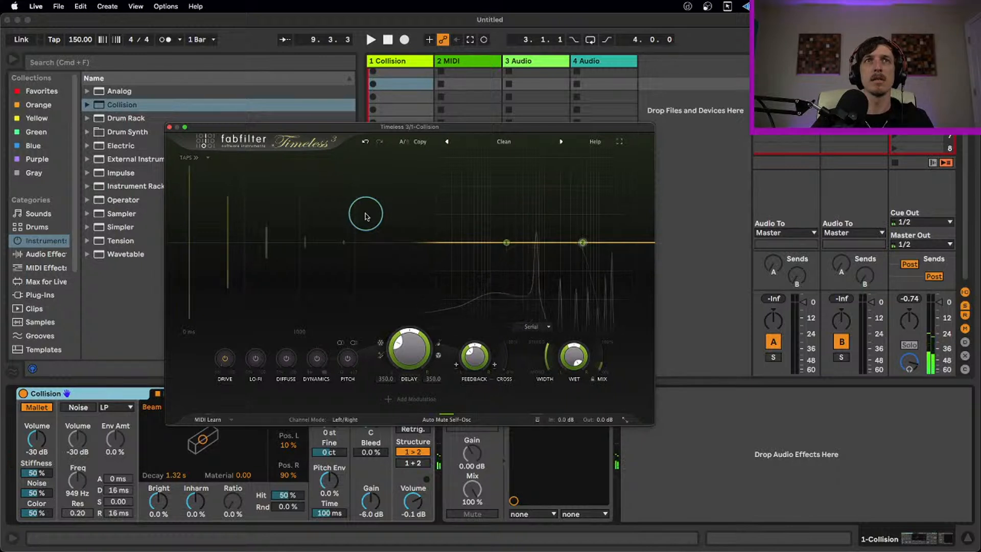
{"action": "left_click", "coordinate": [439, 345]}
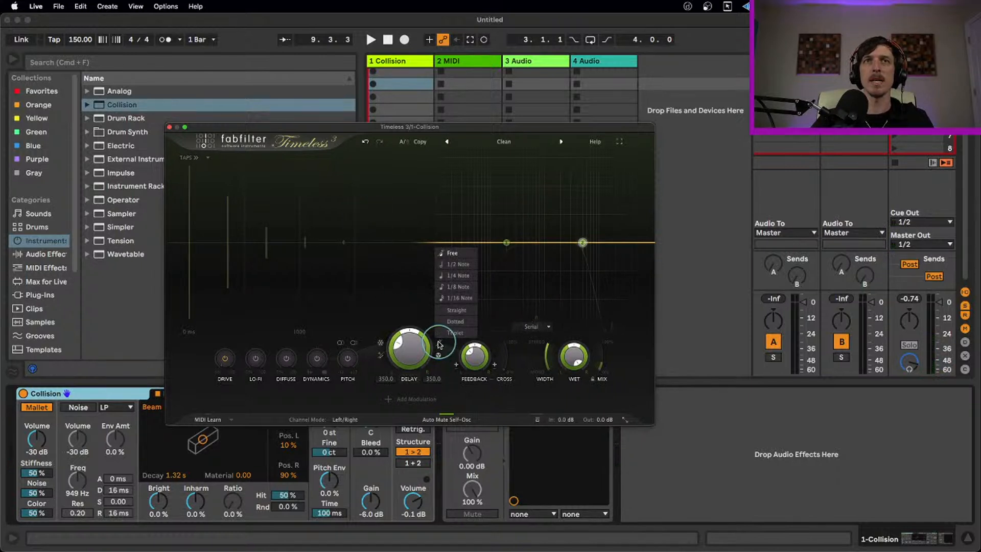
{"action": "left_click", "coordinate": [460, 264]}
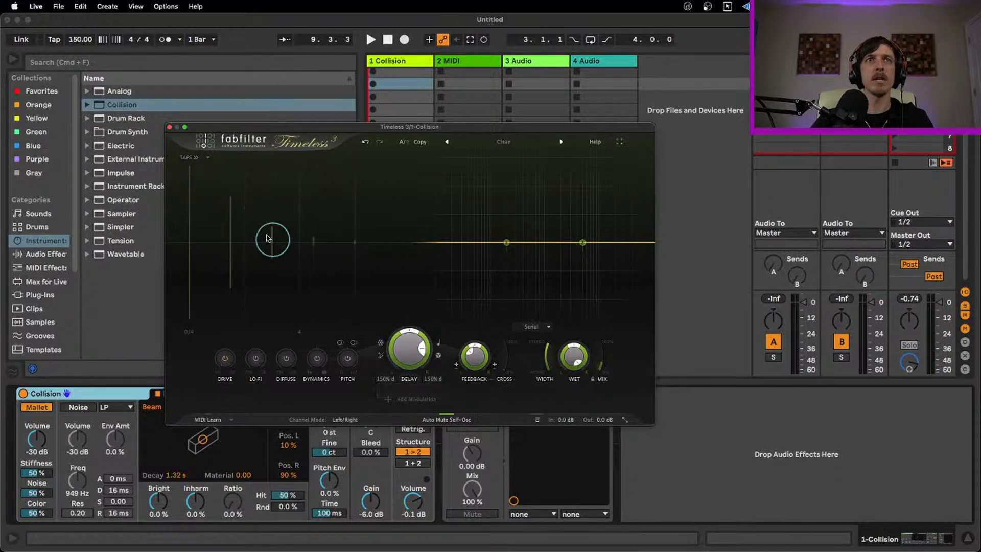
{"action": "left_click_drag", "start_coordinate": [233, 215], "coordinate": [215, 224]}
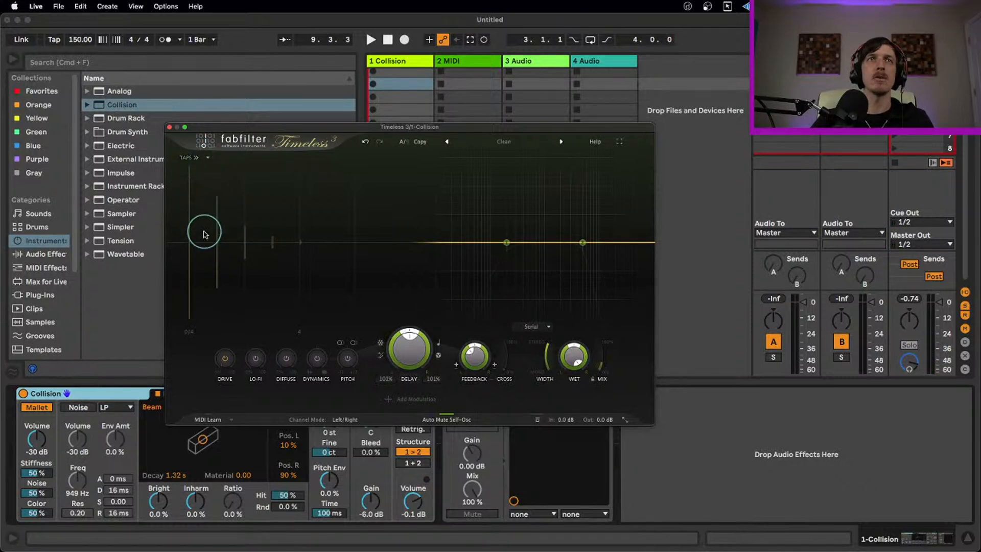
- Open the delay taps editor and add taps at 50% with about -9.5 dB and at 25%
{"action": "left_click", "coordinate": [192, 158]}
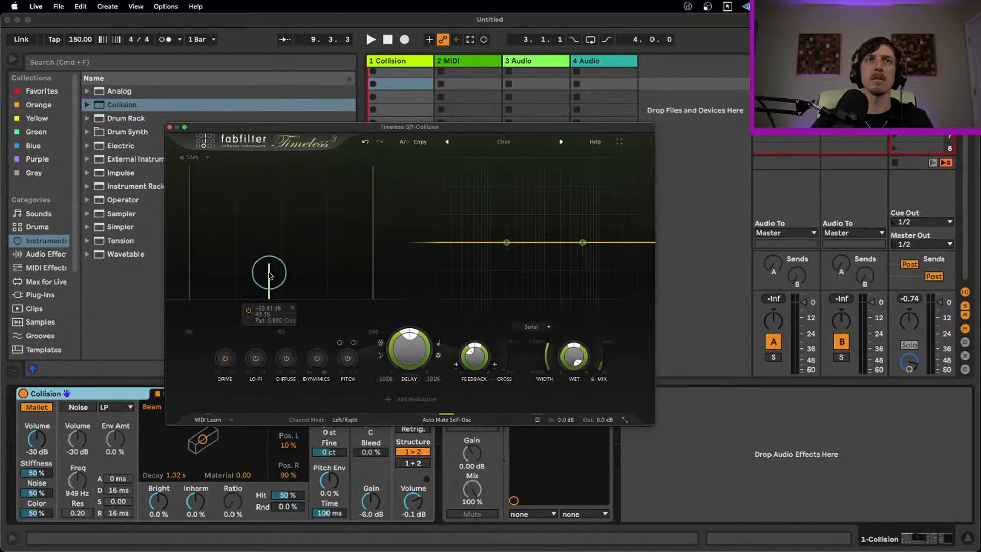
{"action": "left_click_drag", "start_coordinate": [270, 276], "coordinate": [281, 277]}
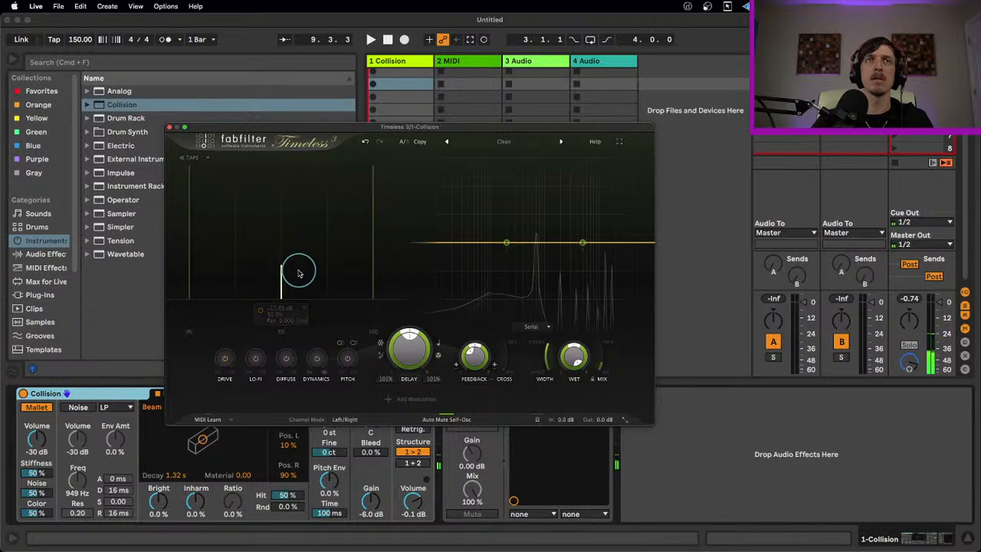
{"action": "mouse_move", "coordinate": [282, 250]}
{"action": "left_mouse_down"}
{"action": "mouse_move", "coordinate": [283, 169]}
{"action": "mouse_move", "coordinate": [280, 238]}
{"action": "left_mouse_up"}
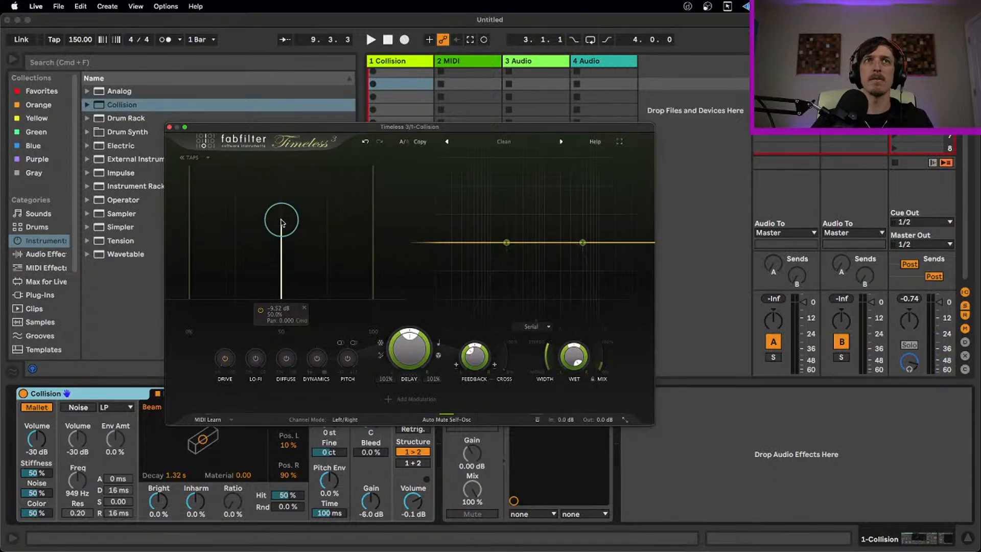
{"action": "left_click", "coordinate": [235, 200]}
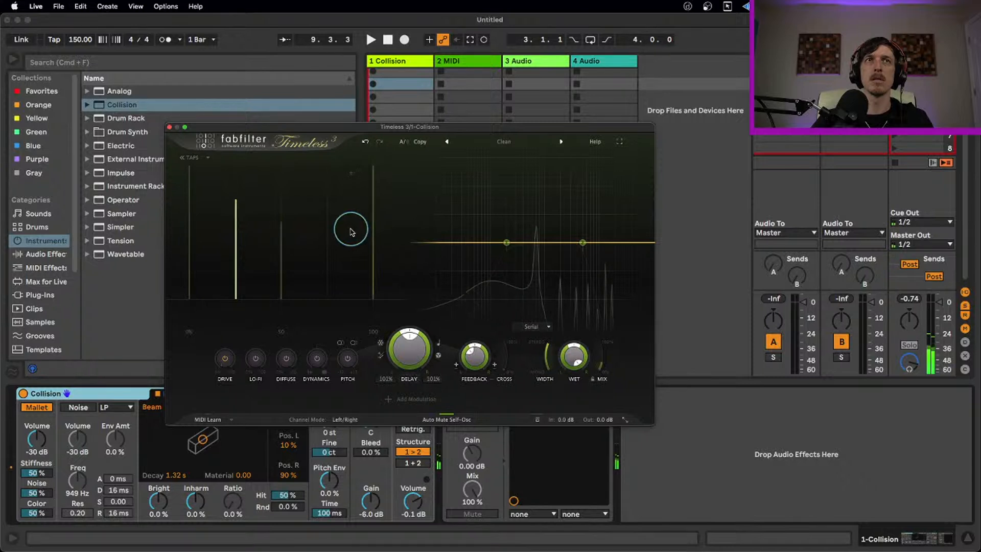
- Add a quiet tap at 75% and lower the 50% and 25% taps, the latter to about -9.8 dB
{"action": "left_click_drag", "start_coordinate": [324, 241], "coordinate": [328, 271]}
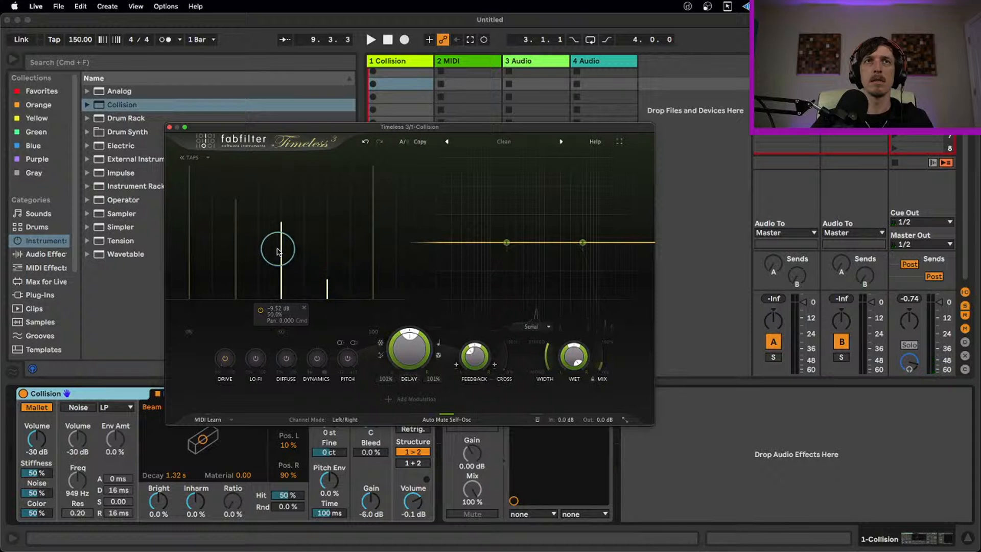
{"action": "left_click_drag", "start_coordinate": [276, 245], "coordinate": [275, 263]}
{"action": "left_click_drag", "start_coordinate": [237, 235], "coordinate": [235, 257]}
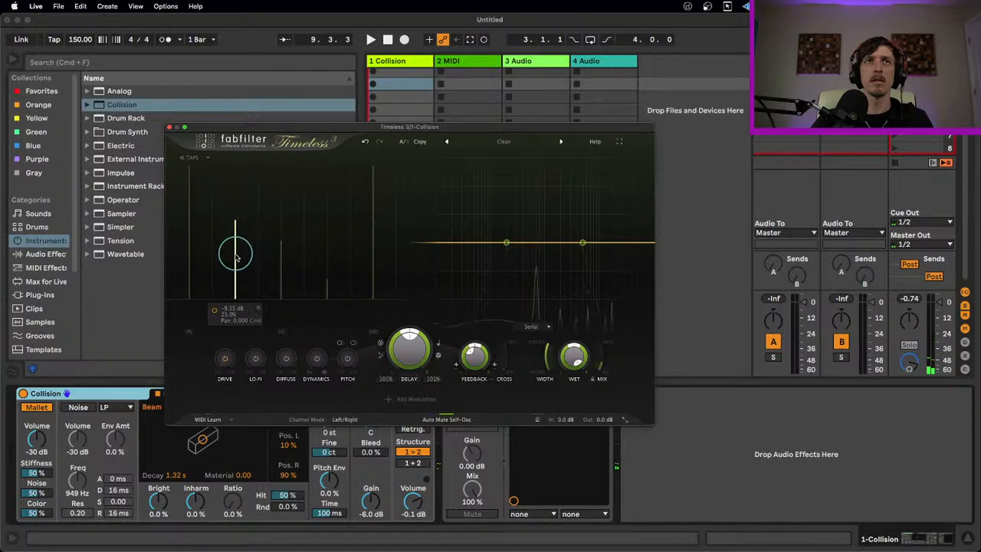
- Return to the delay display and raise the feedback for a longer series of repeats
{"action": "left_click", "coordinate": [186, 158]}
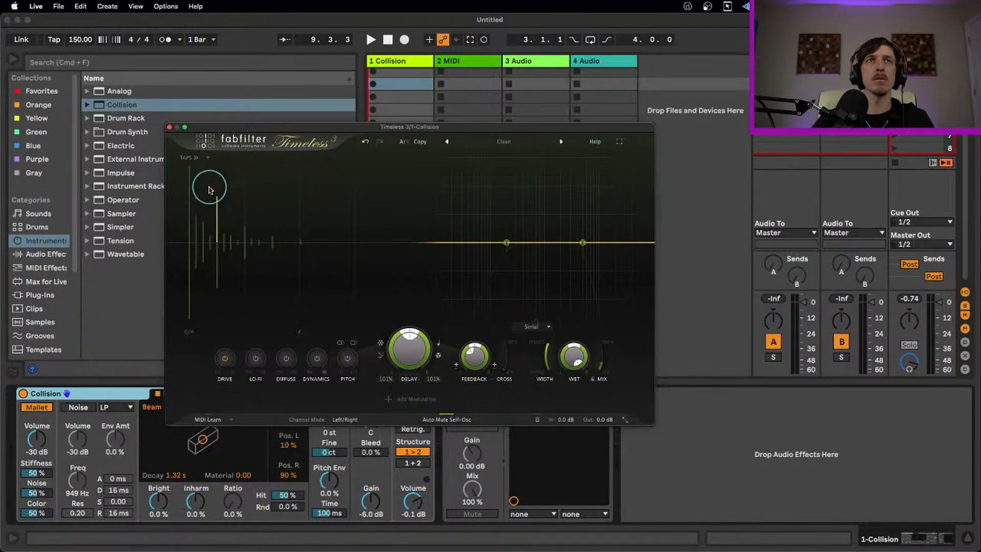
{"action": "left_click", "coordinate": [197, 157]}
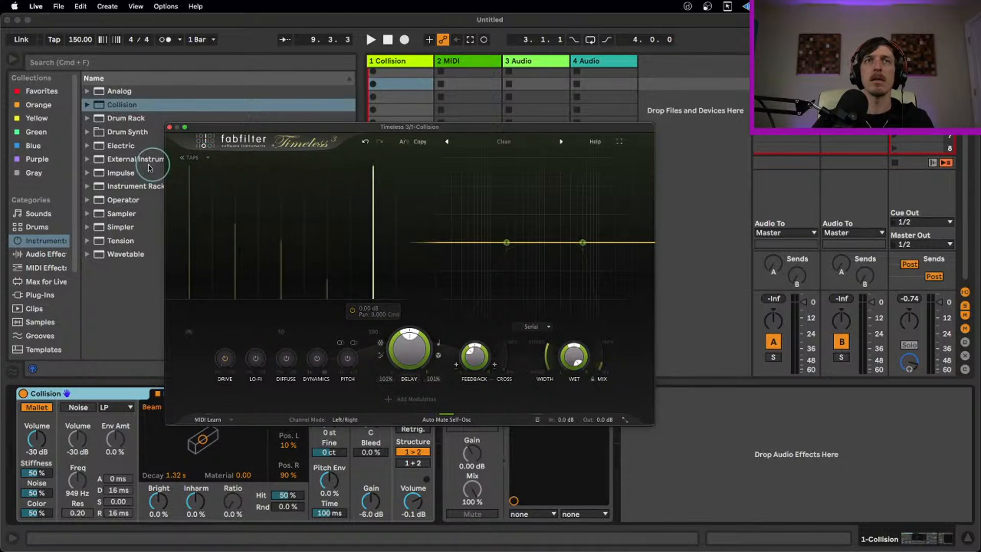
{"action": "left_click", "coordinate": [191, 157]}
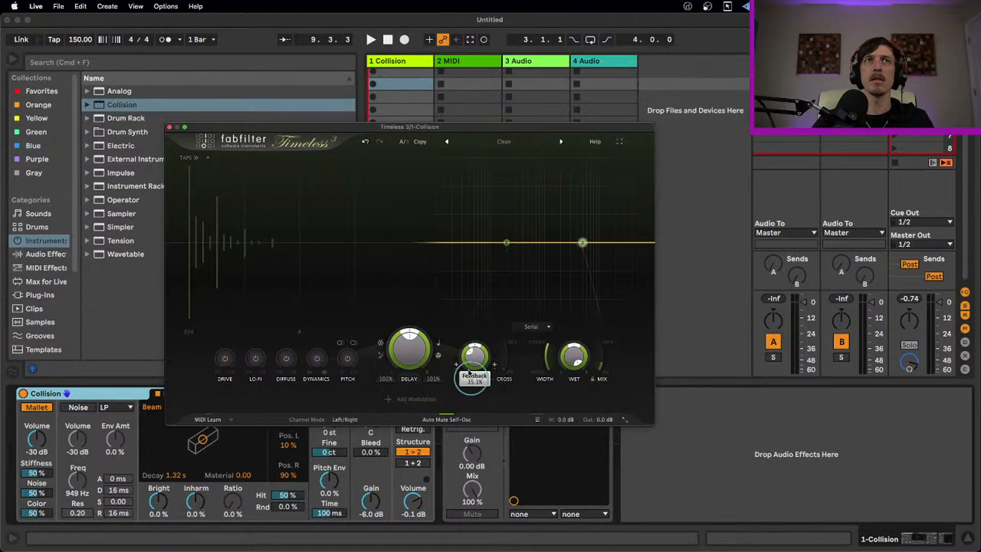
{"action": "left_click_drag", "start_coordinate": [464, 314], "coordinate": [443, 338]}
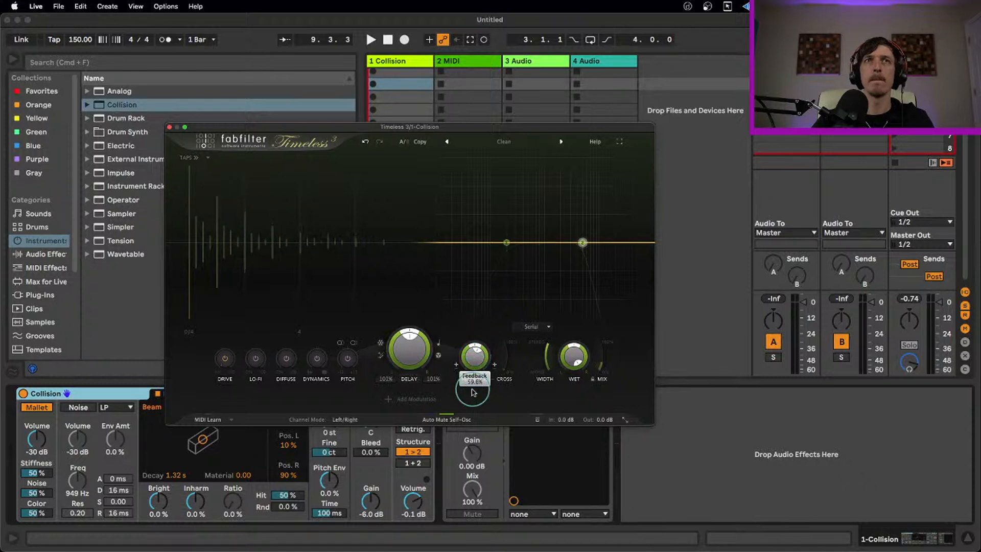
{"action": "mouse_move", "coordinate": [473, 392]}
{"action": "left_mouse_down"}
{"action": "mouse_move", "coordinate": [467, 409]}
{"action": "mouse_move", "coordinate": [462, 376]}
{"action": "left_mouse_up"}
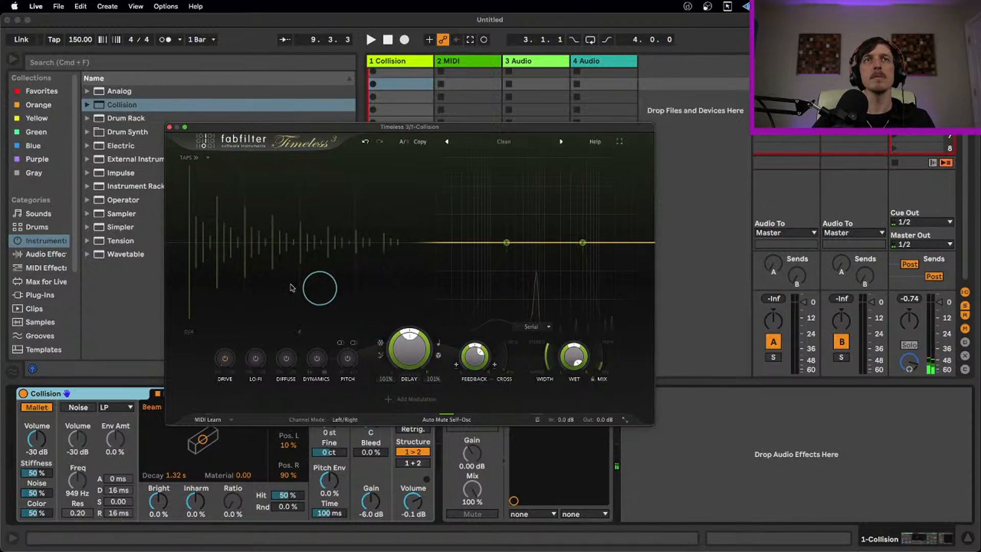
- Apply Ramp Up to the delay taps and shift the computer keyboard octave up and back down
{"action": "left_click", "coordinate": [194, 160]}
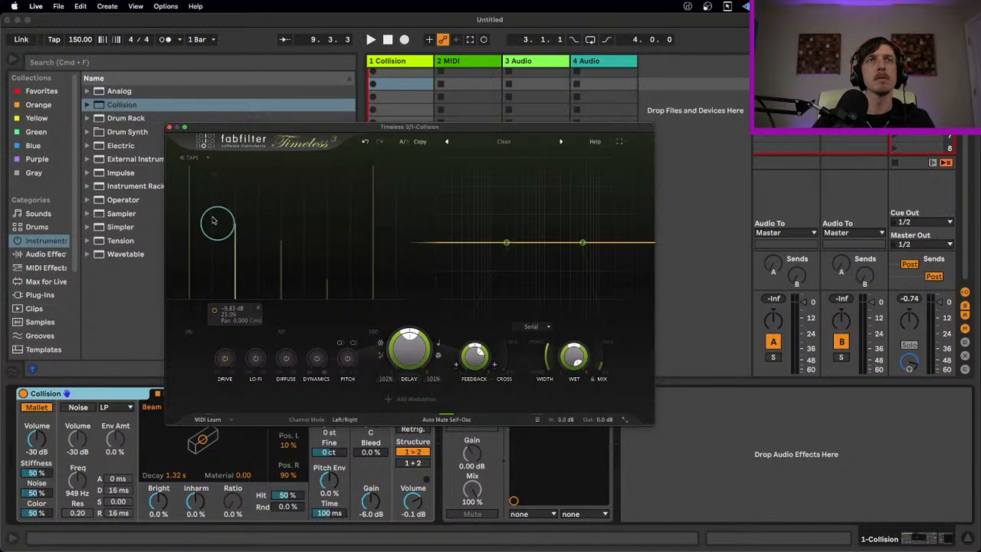
{"action": "left_click", "coordinate": [208, 157]}
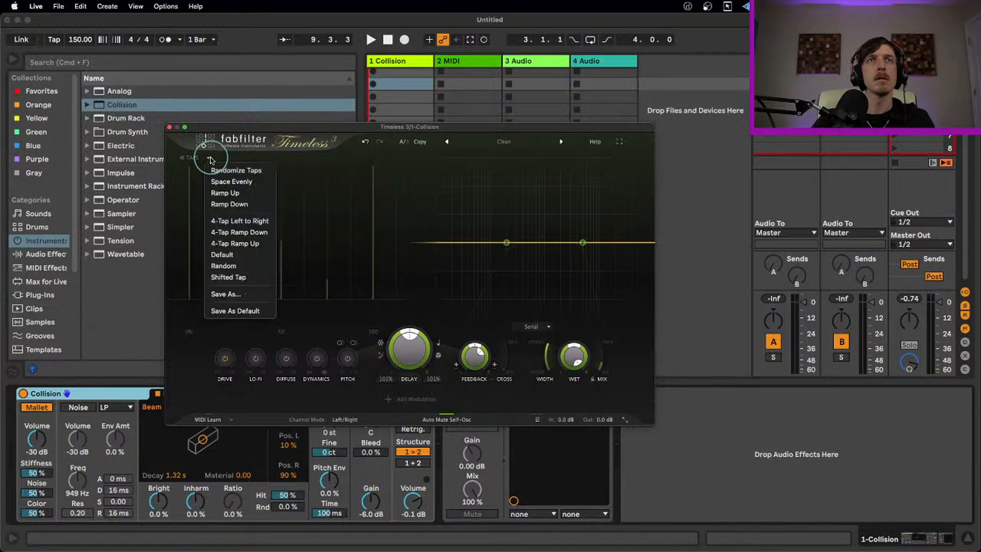
{"action": "left_click", "coordinate": [237, 198]}
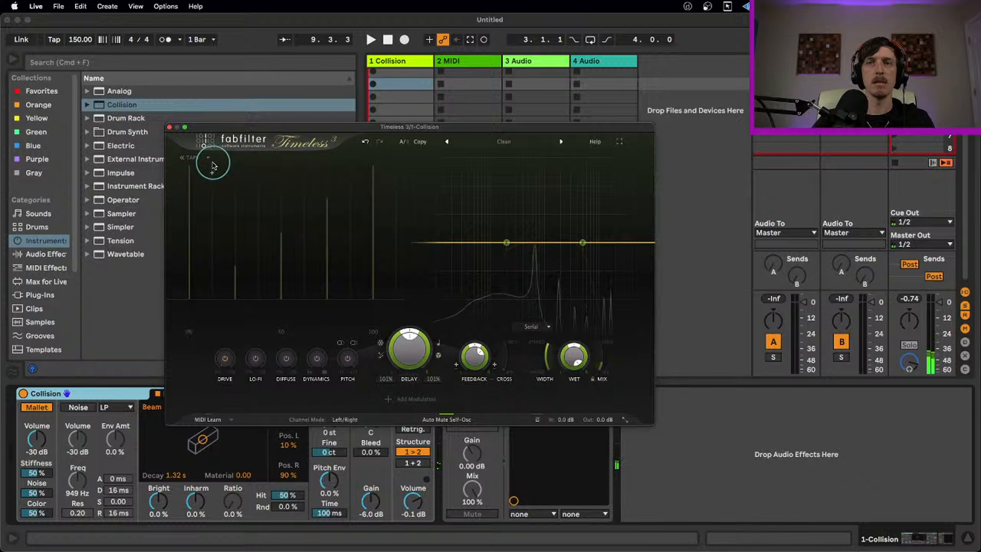
{"action": "key", "text": "x"}
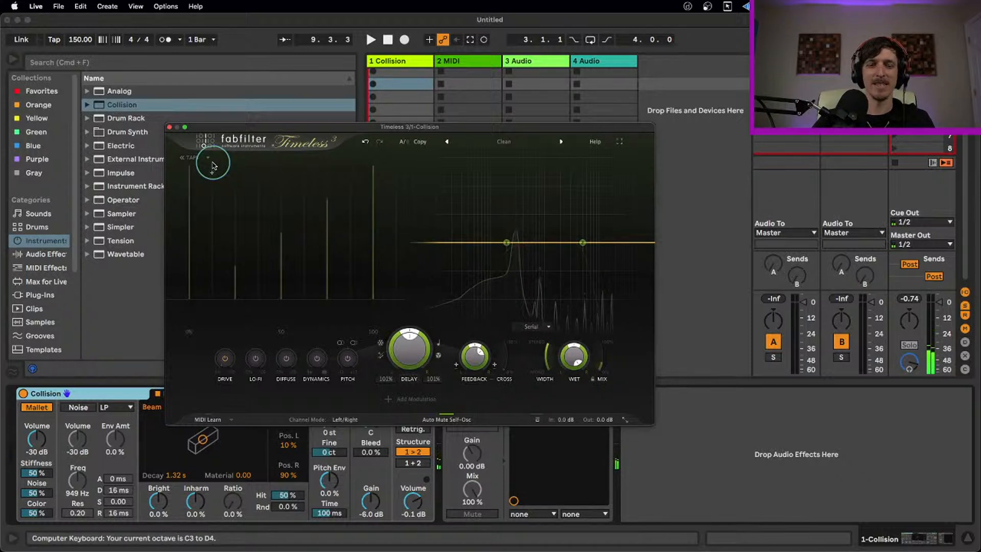
{"action": "key", "text": "z"}
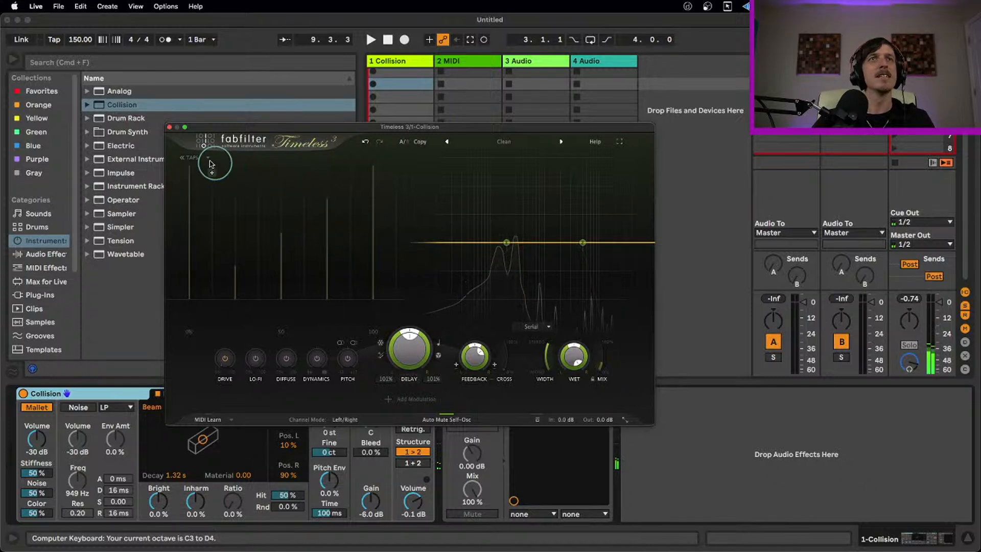
- Apply Space Evenly to the ramped delay taps and generate a new pattern with Randomize Taps
{"action": "left_click", "coordinate": [208, 160]}
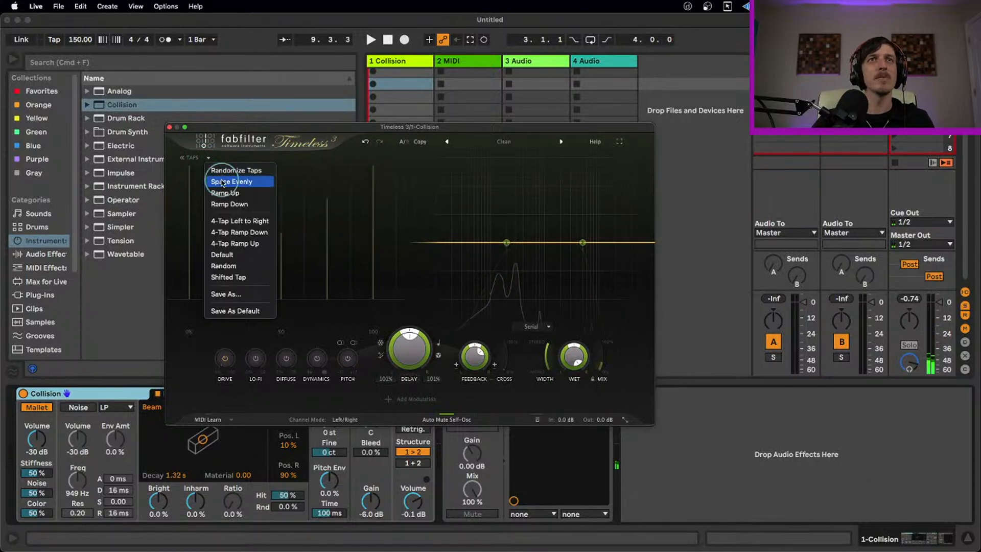
{"action": "left_click", "coordinate": [222, 182]}
{"action": "left_click", "coordinate": [207, 159]}
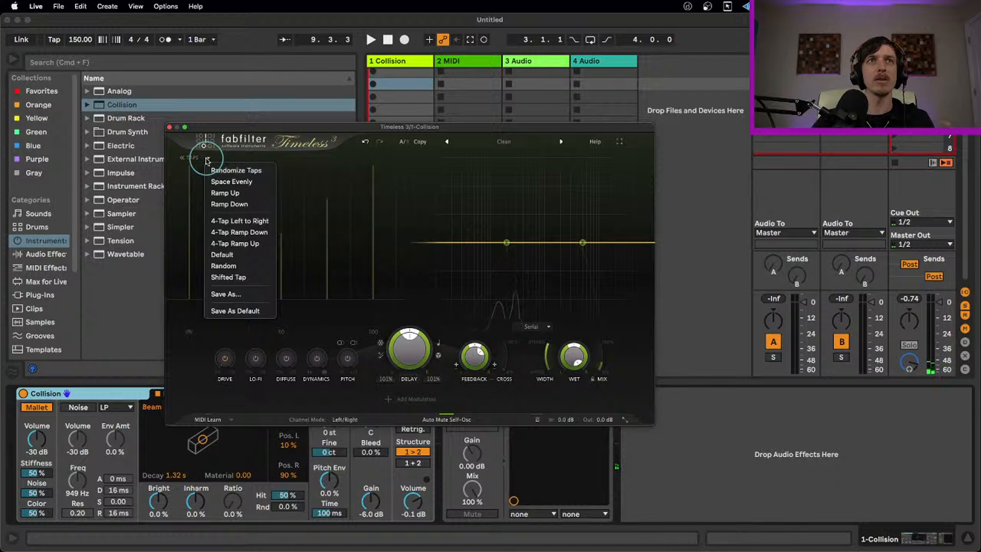
{"action": "left_click", "coordinate": [253, 172]}
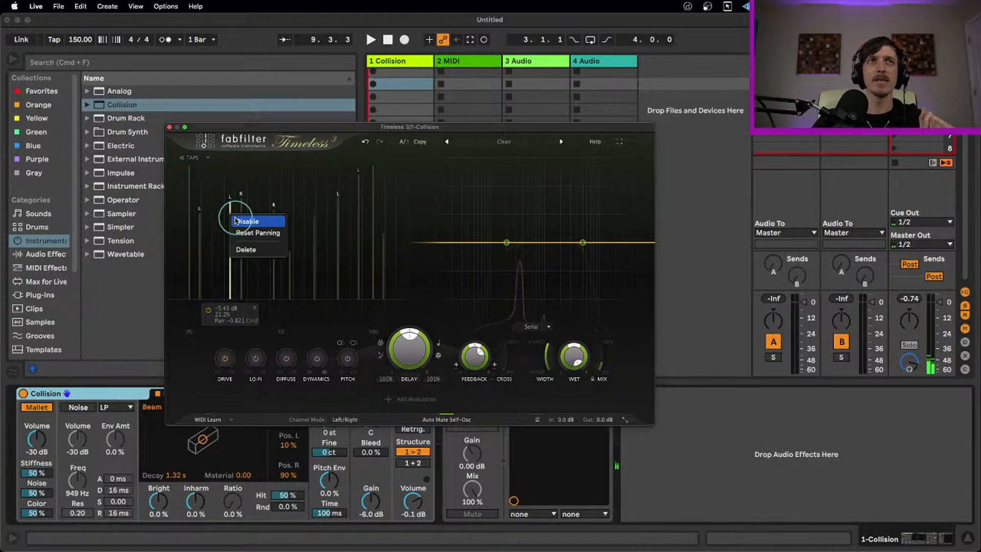
- Disable, reposition and re-enable the left-panned tap at 22.2%, and delete it together with the first left-panned tap
{"action": "left_click", "coordinate": [235, 218]}
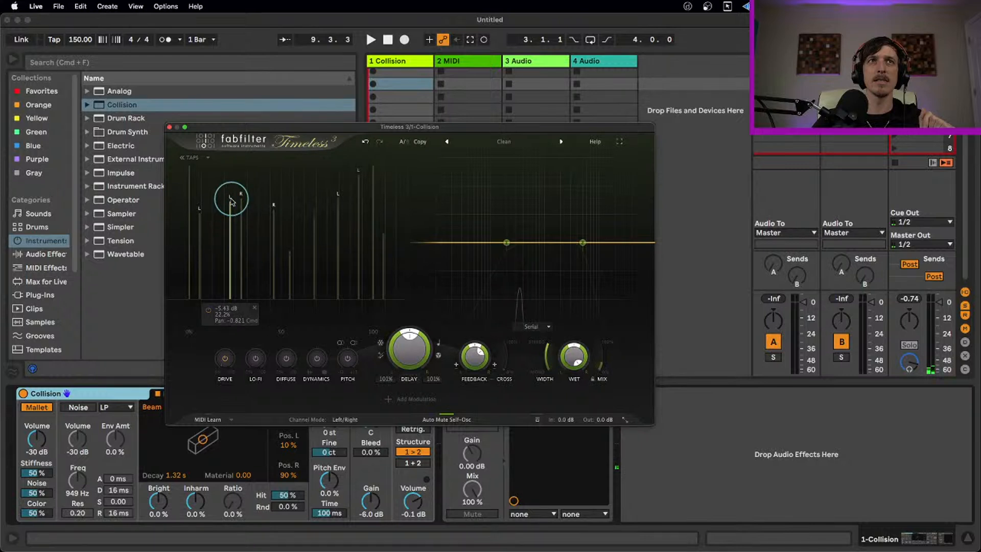
{"action": "mouse_move", "coordinate": [230, 201]}
{"action": "left_mouse_down"}
{"action": "mouse_move", "coordinate": [226, 286]}
{"action": "mouse_move", "coordinate": [224, 208]}
{"action": "left_mouse_up"}
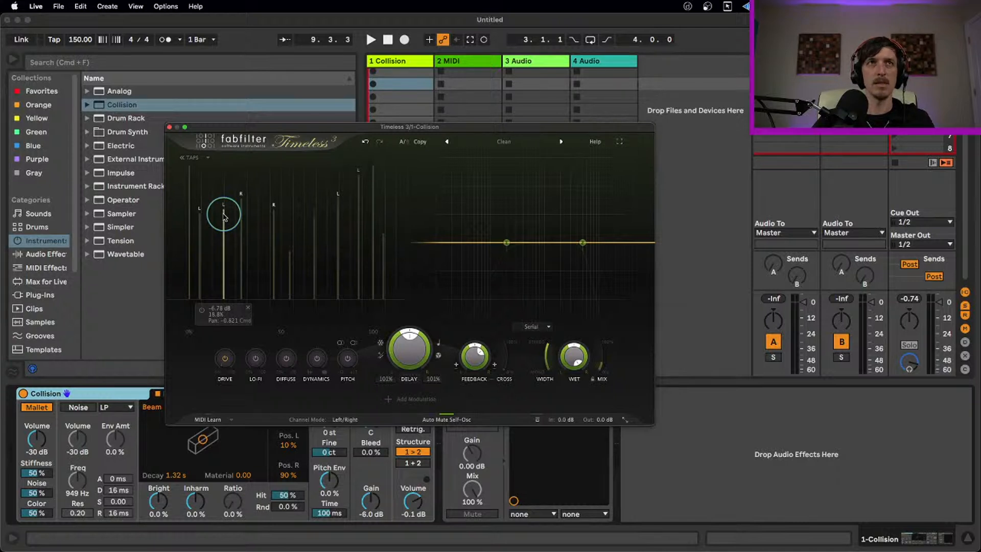
{"action": "right_click", "coordinate": [224, 215]}
{"action": "left_click", "coordinate": [223, 212]}
{"action": "left_click_drag", "start_coordinate": [224, 205], "coordinate": [203, 300]}
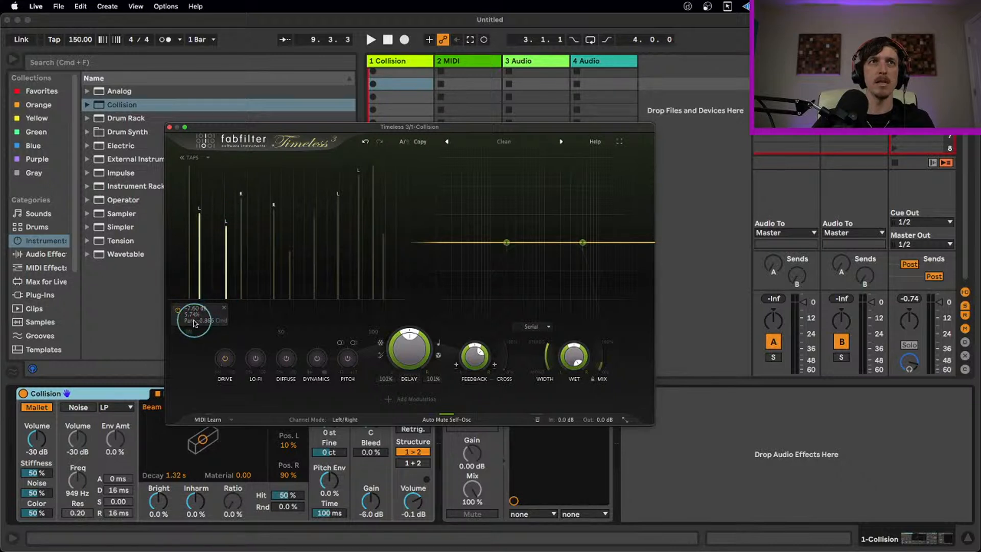
{"action": "left_click", "coordinate": [223, 309]}
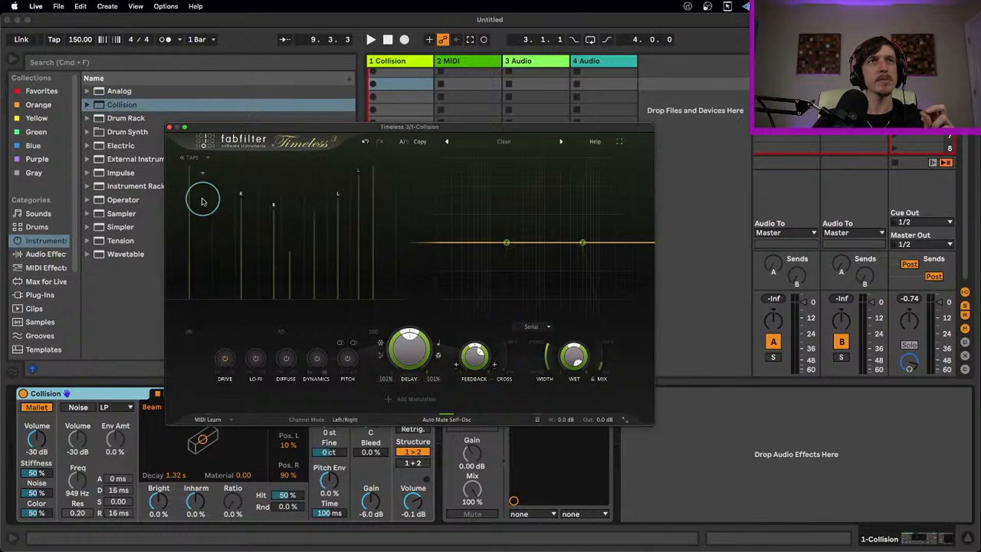
- Return to the delay display and raise the Diffuse effect to about 51%
{"action": "left_click", "coordinate": [192, 158]}
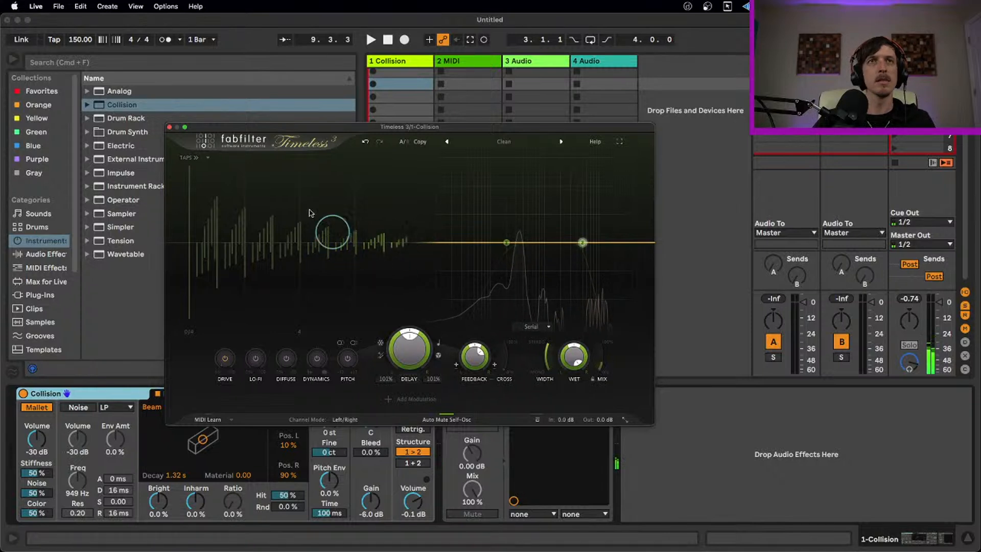
{"action": "mouse_move", "coordinate": [287, 365]}
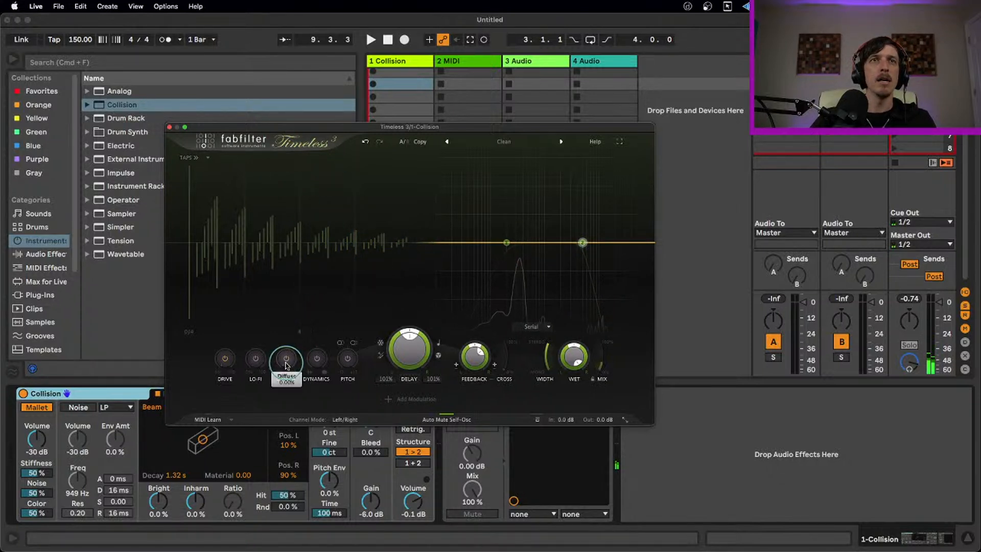
{"action": "left_click_drag", "start_coordinate": [278, 269], "coordinate": [280, 237]}
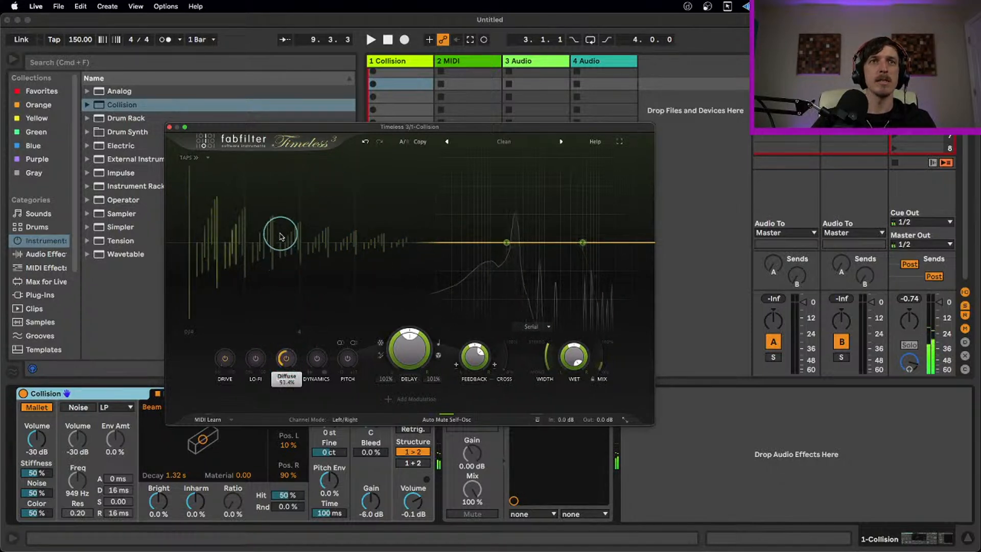
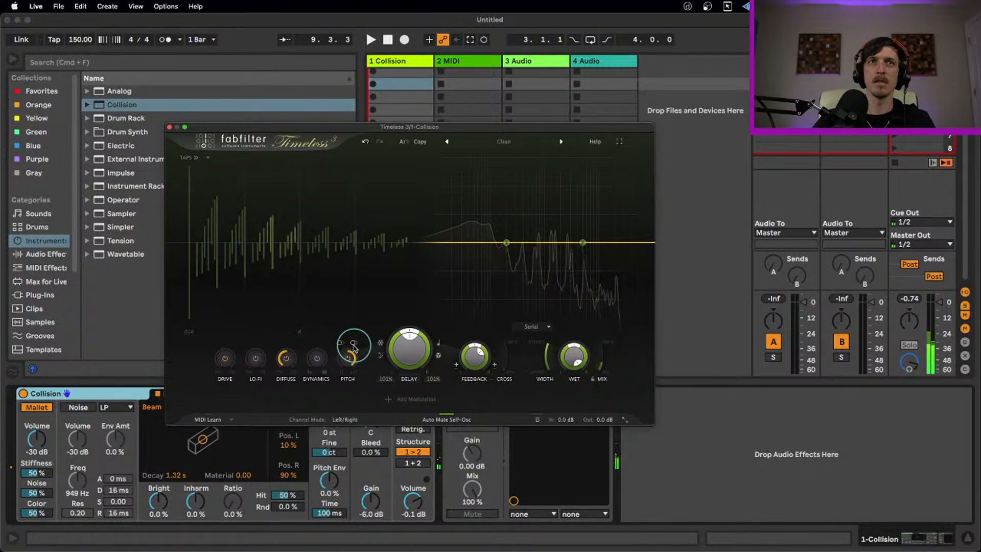
- Inspect the Pitch effect's feedback routing options and set the effect to Outside Feedback
{"action": "left_click", "coordinate": [353, 343]}
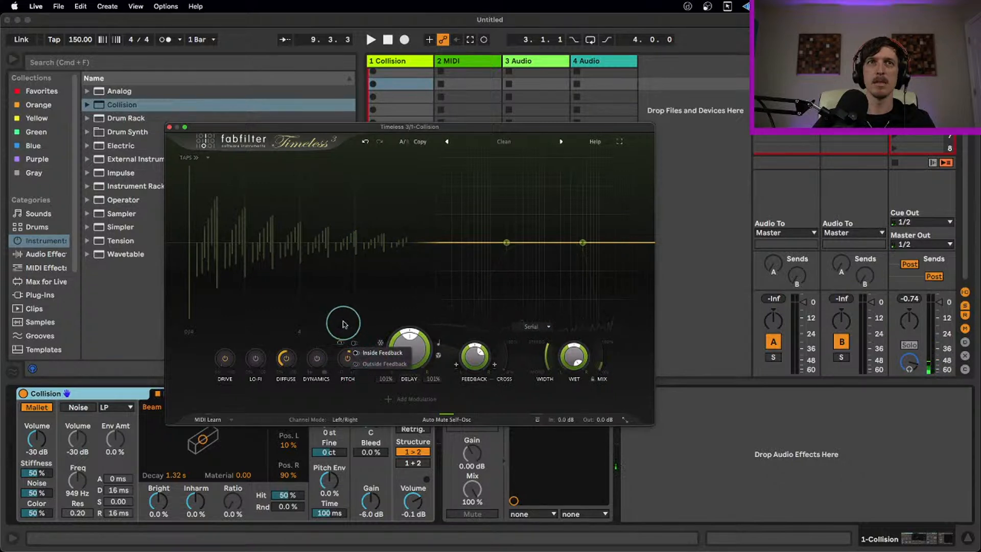
{"action": "left_click", "coordinate": [344, 334]}
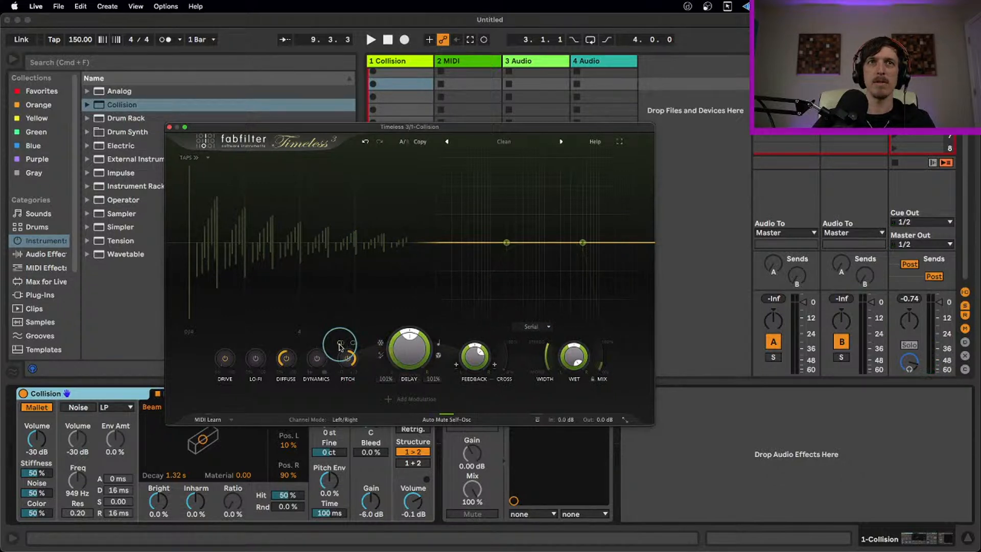
{"action": "left_click", "coordinate": [356, 344]}
{"action": "left_click", "coordinate": [364, 362]}
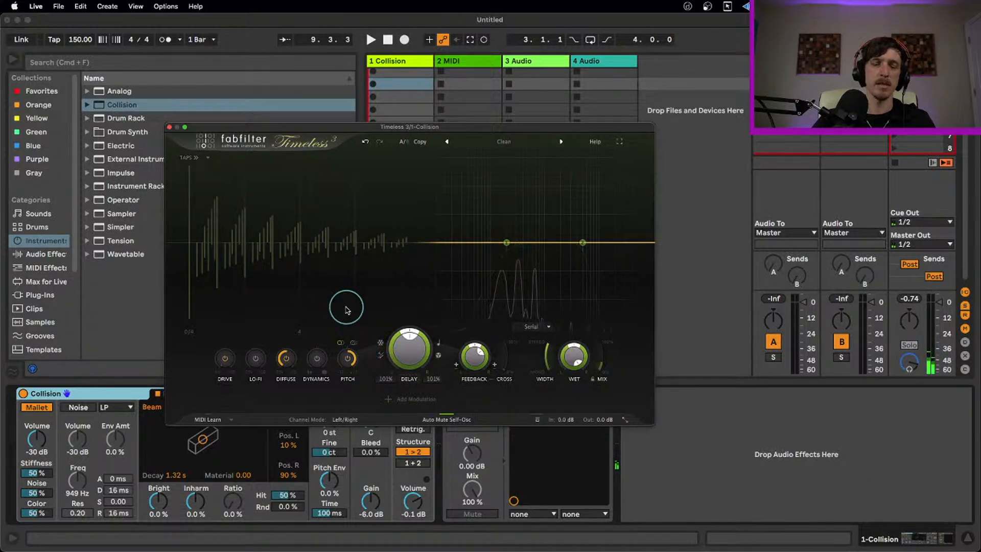
- Raise the Drive effect and lower the feedback amount while auditioning notes in lower octaves
{"action": "key", "text": "z"}
{"action": "key", "text": "a"}
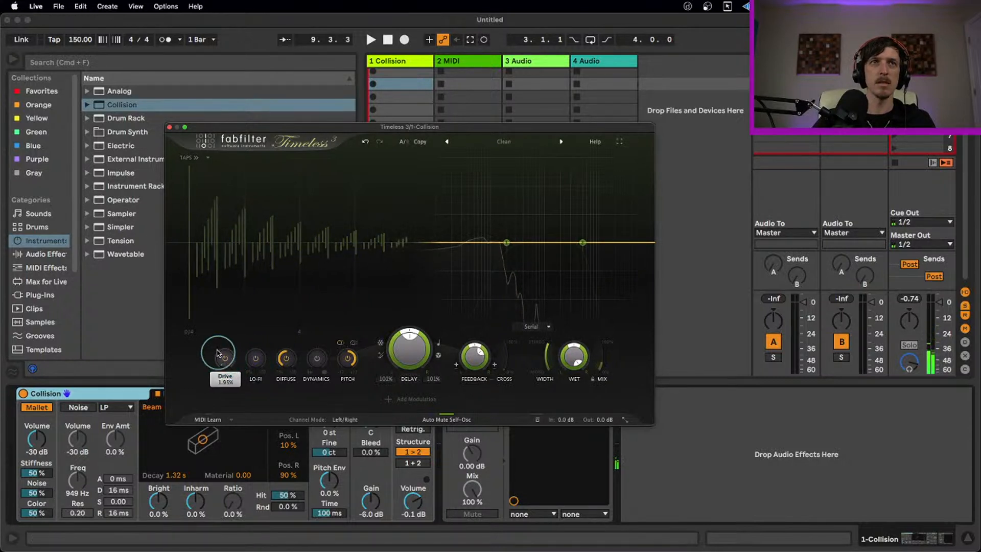
{"action": "key", "text": "z"}
{"action": "left_click_drag", "start_coordinate": [215, 315], "coordinate": [247, 228]}
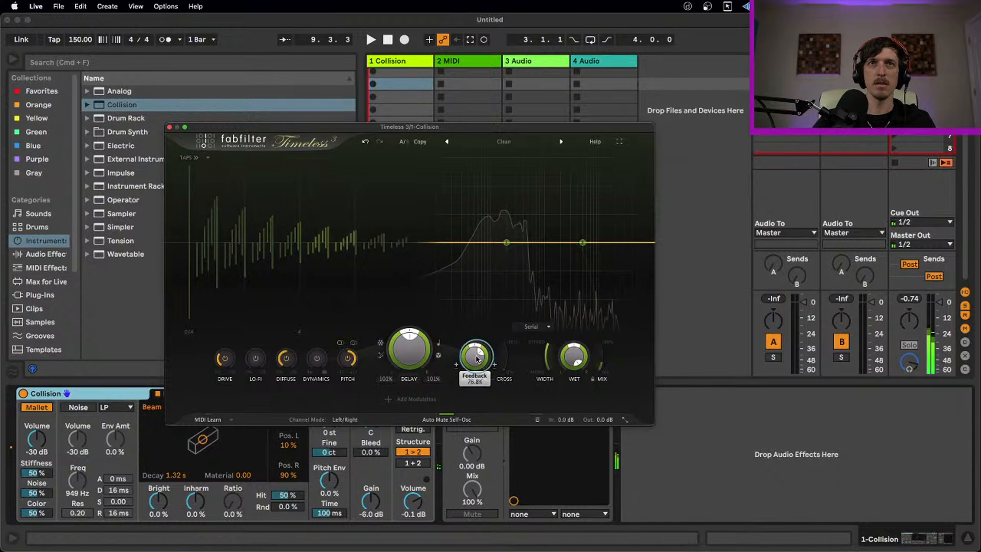
{"action": "left_click_drag", "start_coordinate": [474, 387], "coordinate": [474, 450]}
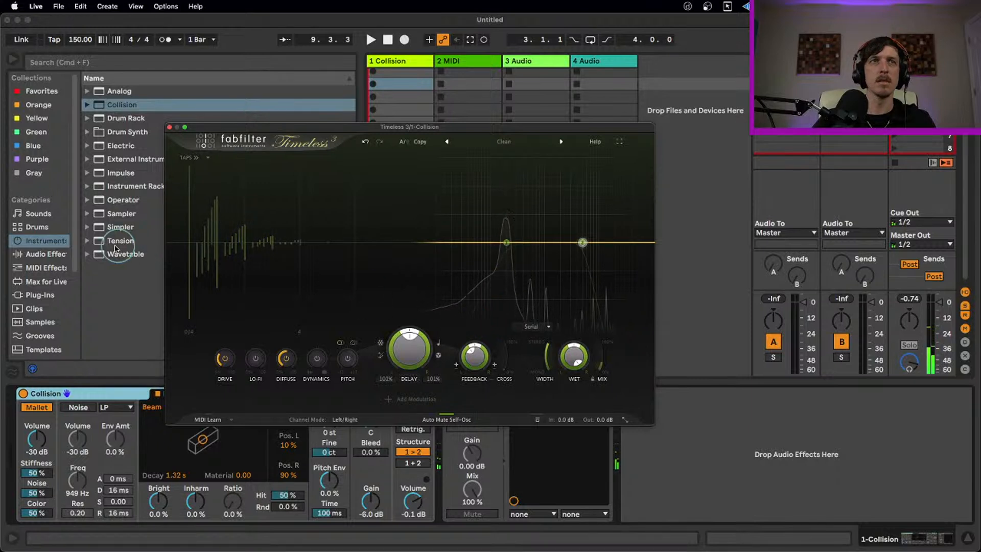
- Load the Arpeggiator MIDI effect onto the Collision track and return to the delay plugin
{"action": "left_click", "coordinate": [47, 269]}
{"action": "left_click", "coordinate": [134, 93]}
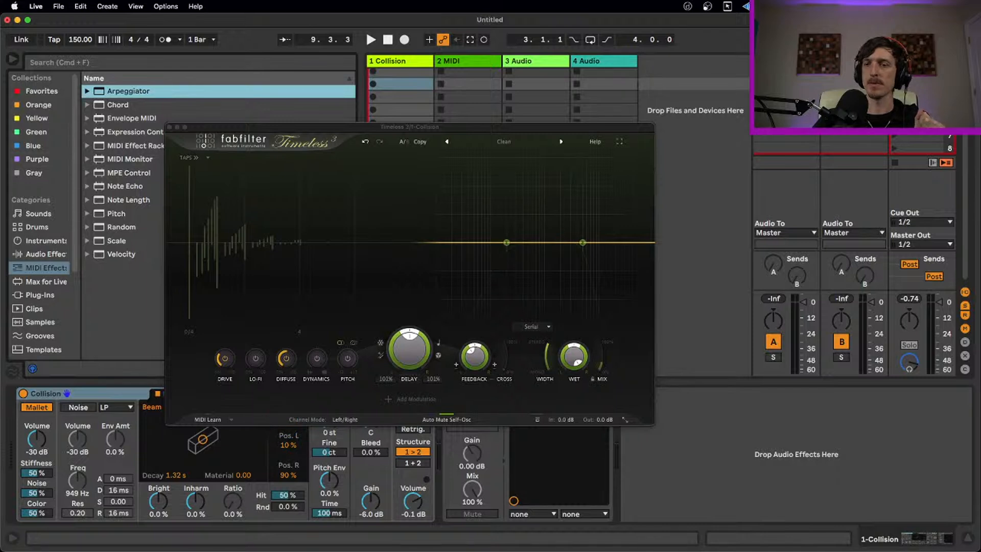
{"action": "key", "text": "super+Tab"}
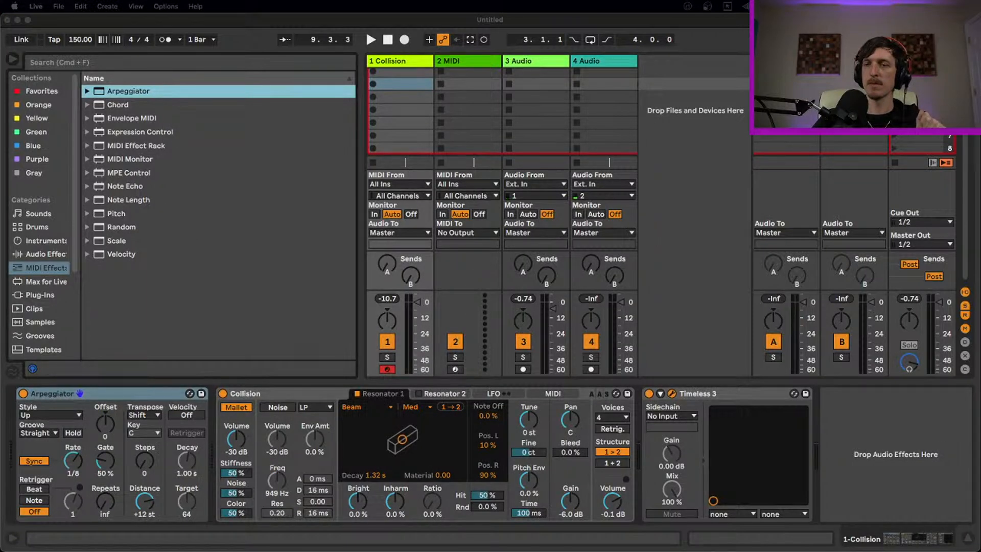
{"action": "left_click", "coordinate": [298, 382]}
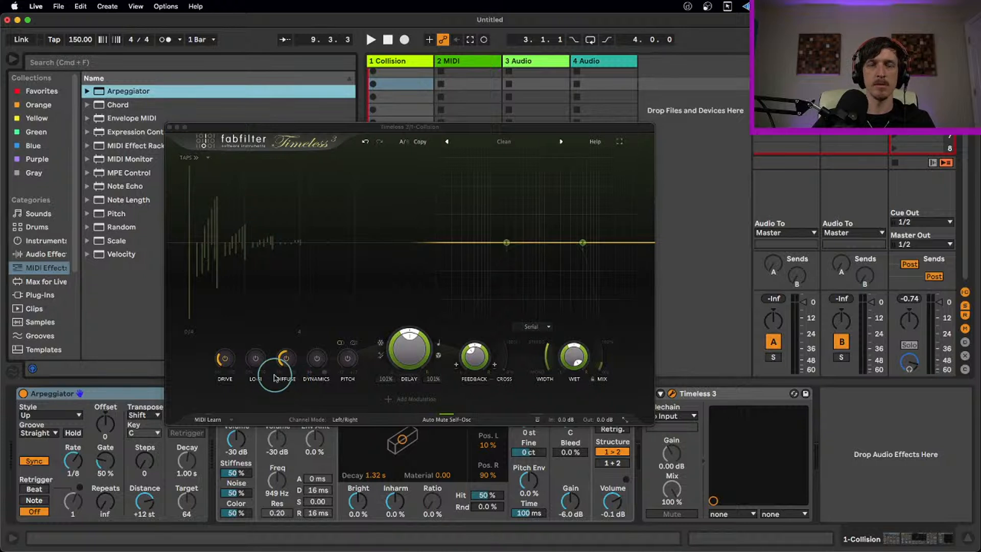
- Set the arpeggiator's Steps to 1 while auditioning notes an octave up and back down
{"action": "key", "text": "a"}
{"action": "key", "text": "x"}
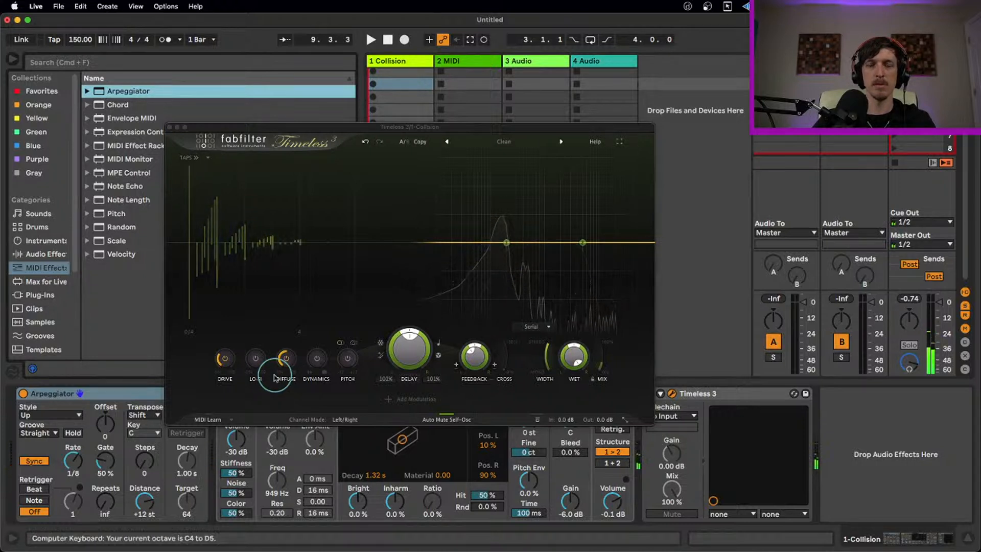
{"action": "left_click", "coordinate": [141, 465]}
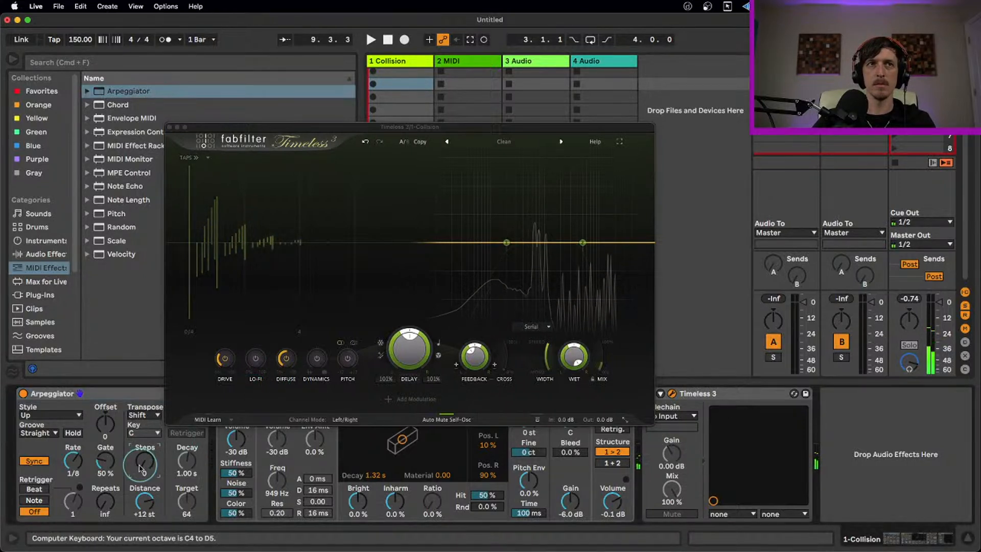
{"action": "left_click_drag", "start_coordinate": [140, 466], "coordinate": [130, 465]}
{"action": "key", "text": "z"}
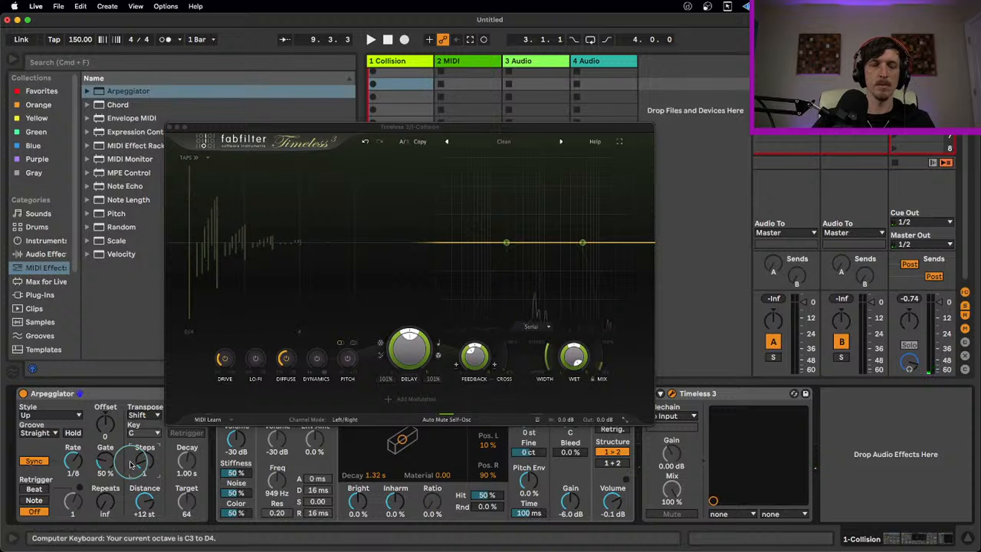
{"action": "key", "text": "a"}
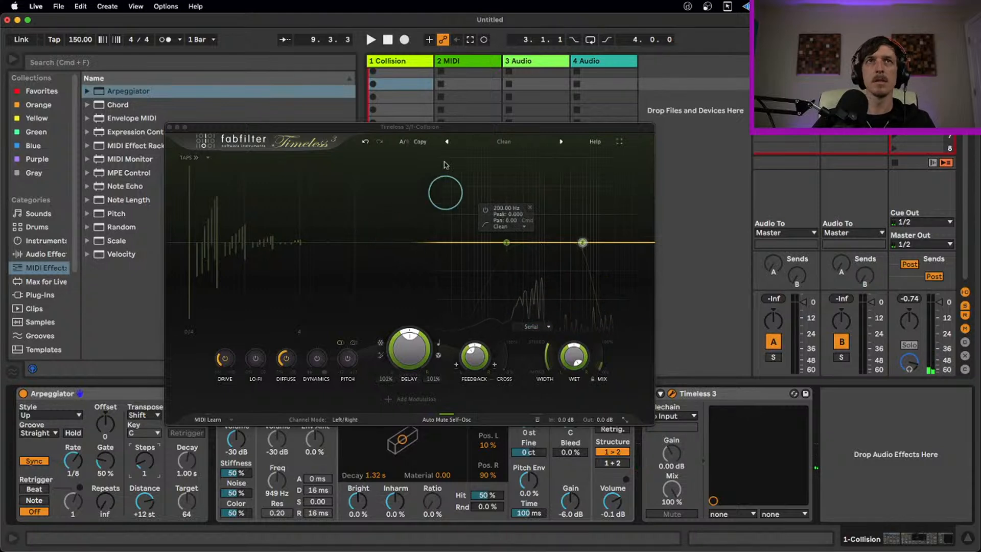
- Move the delay window clear of the device chain and set Collision's Resonator 1 decay to 408 ms
{"action": "left_click_drag", "start_coordinate": [438, 129], "coordinate": [405, 76]}
{"action": "left_click", "coordinate": [423, 437]}
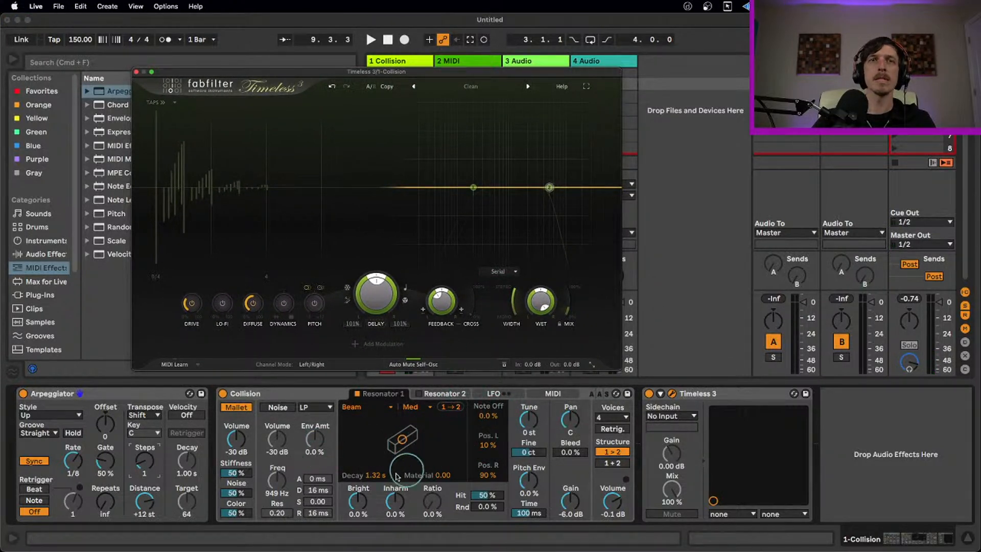
{"action": "left_click_drag", "start_coordinate": [376, 475], "coordinate": [375, 489]}
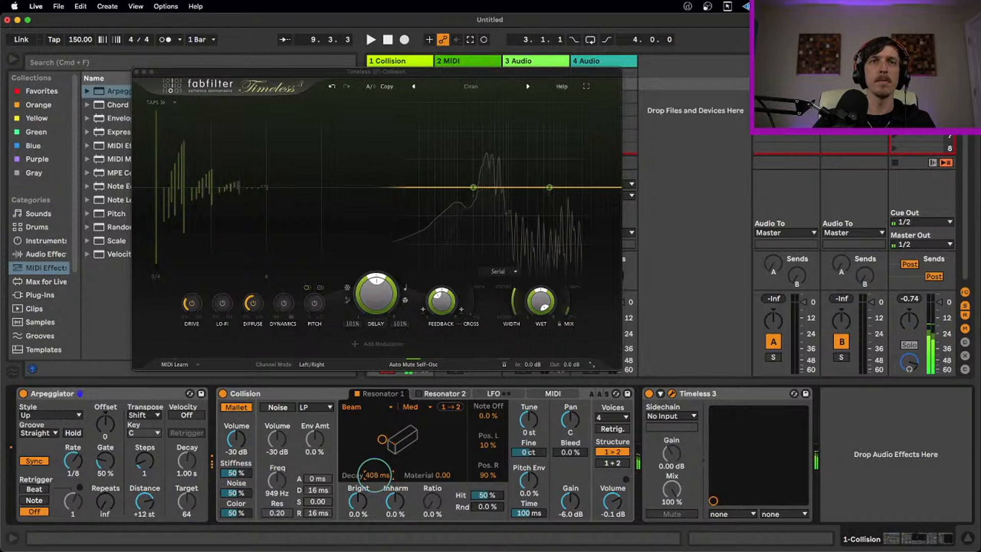
- Raise the delay time to 143% and apply Space Evenly to the delay taps
{"action": "left_click", "coordinate": [252, 321]}
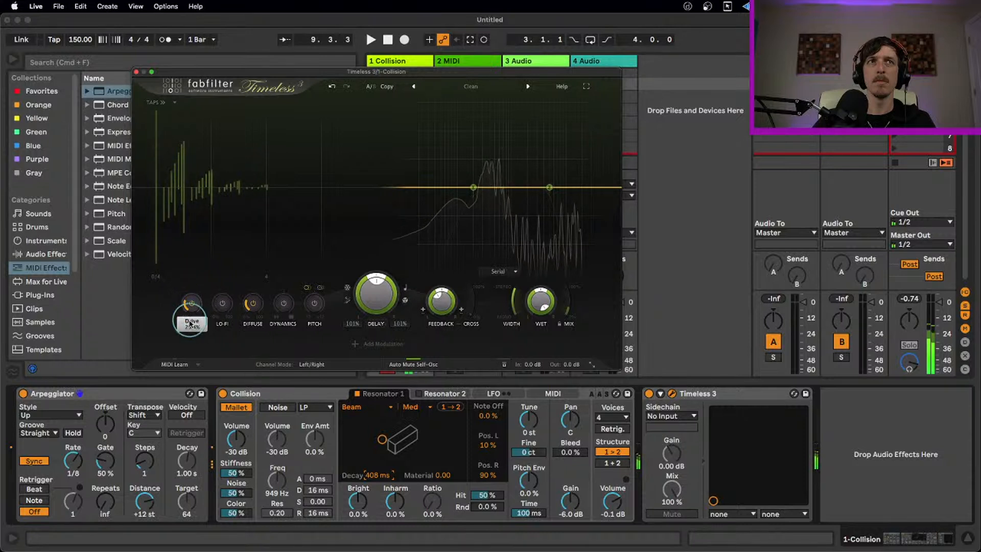
{"action": "left_click_drag", "start_coordinate": [376, 283], "coordinate": [393, 187]}
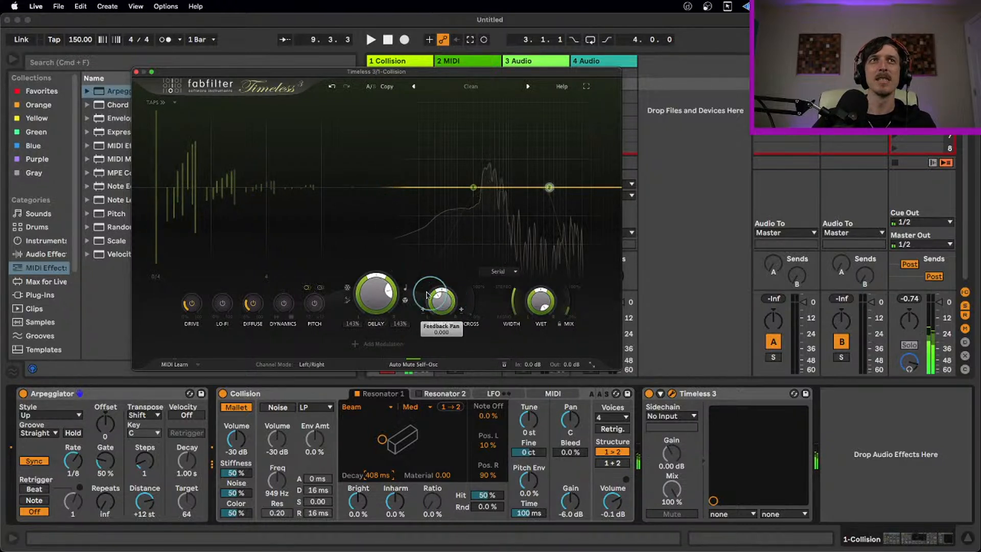
{"action": "left_click", "coordinate": [164, 104]}
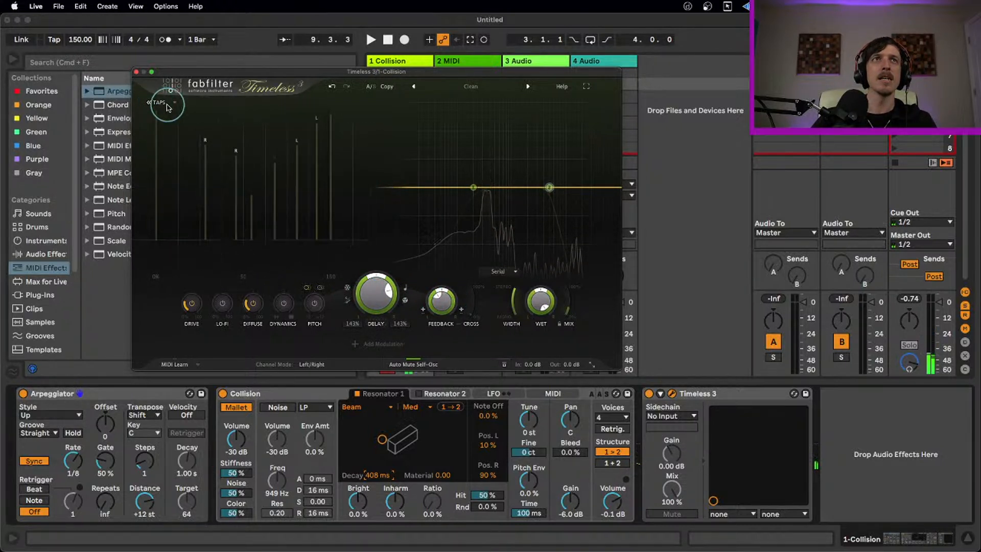
{"action": "left_click", "coordinate": [174, 103]}
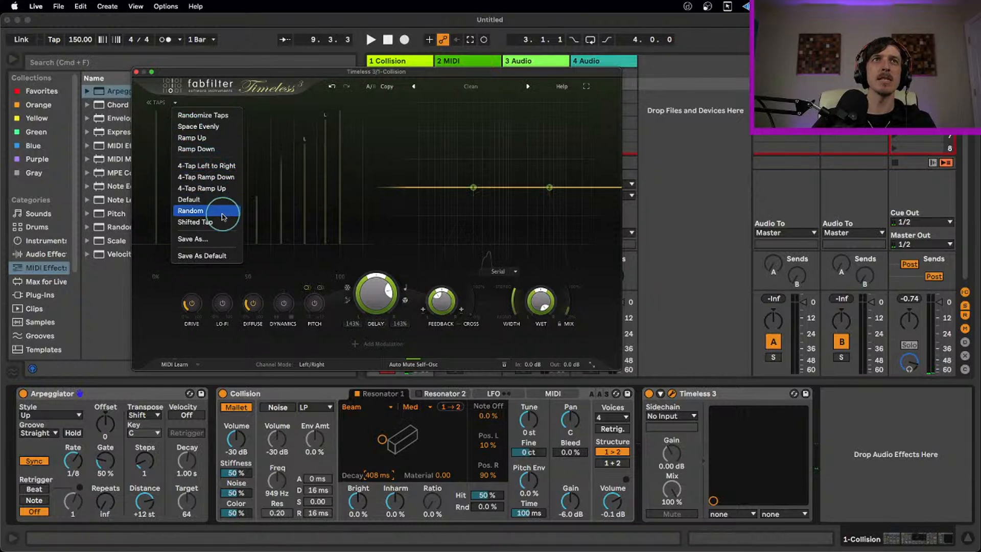
{"action": "left_click", "coordinate": [215, 128]}
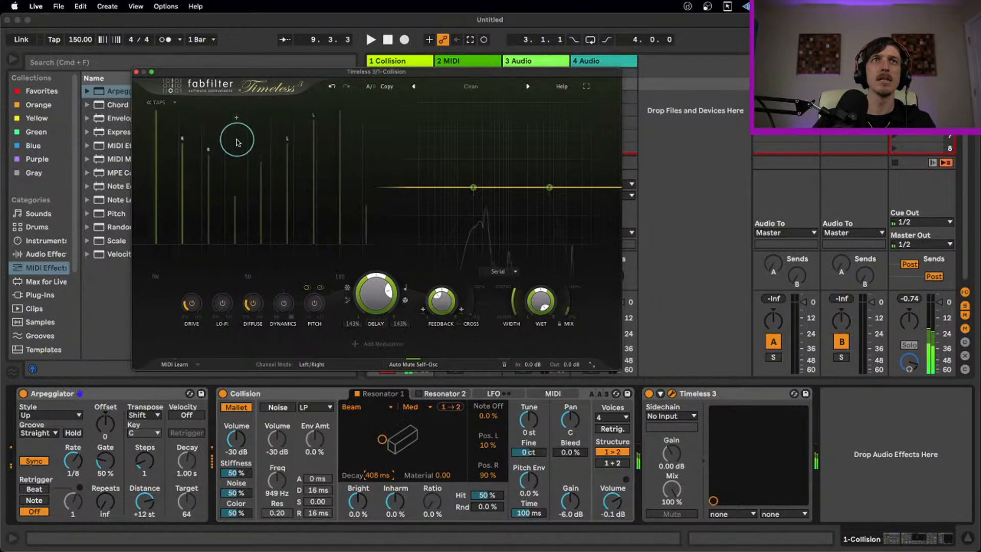
- Set the delay time to 101% and apply Ramp Up to the evenly spaced taps
{"action": "left_click", "coordinate": [409, 301]}
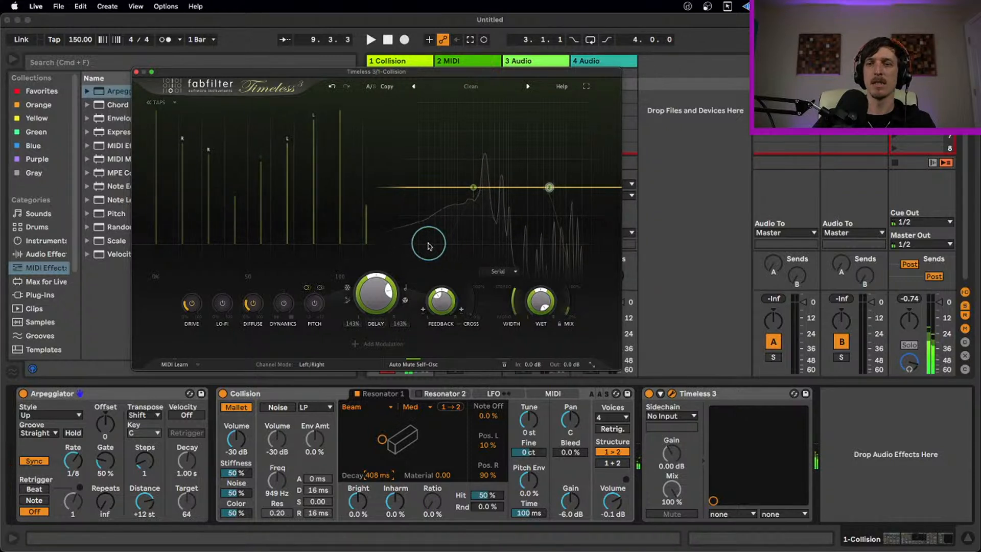
{"action": "left_click_drag", "start_coordinate": [365, 235], "coordinate": [376, 375]}
{"action": "mouse_move", "coordinate": [236, 206]}
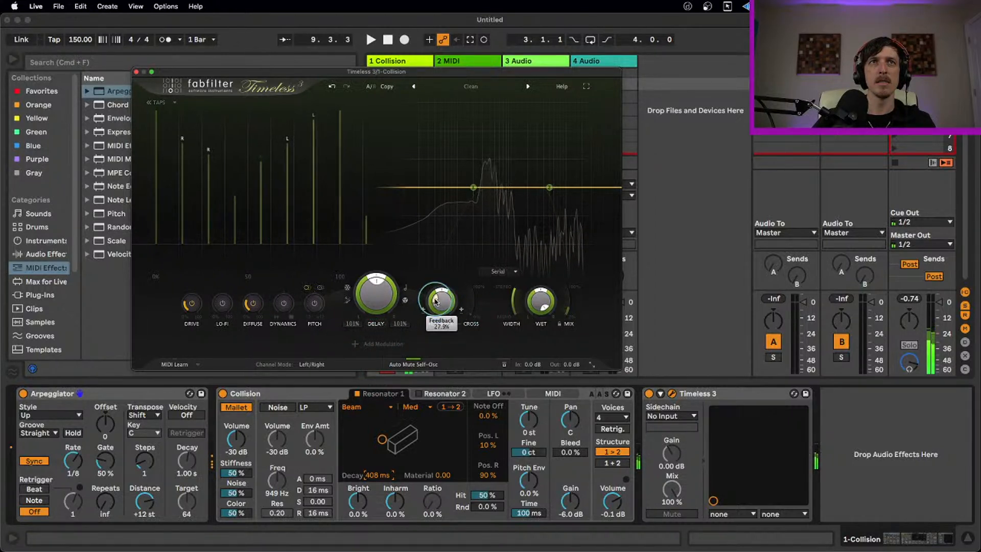
{"action": "left_click", "coordinate": [176, 103]}
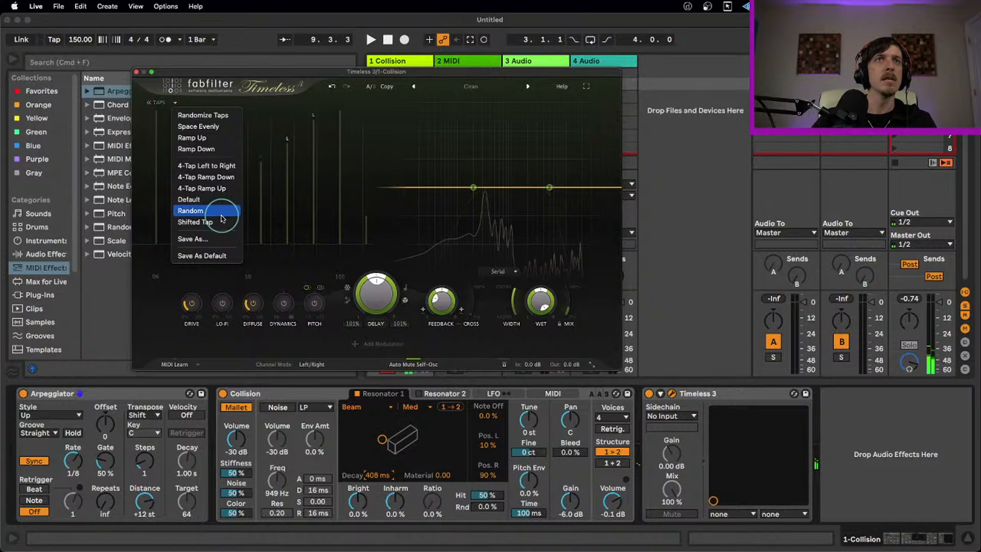
{"action": "left_click", "coordinate": [225, 142]}
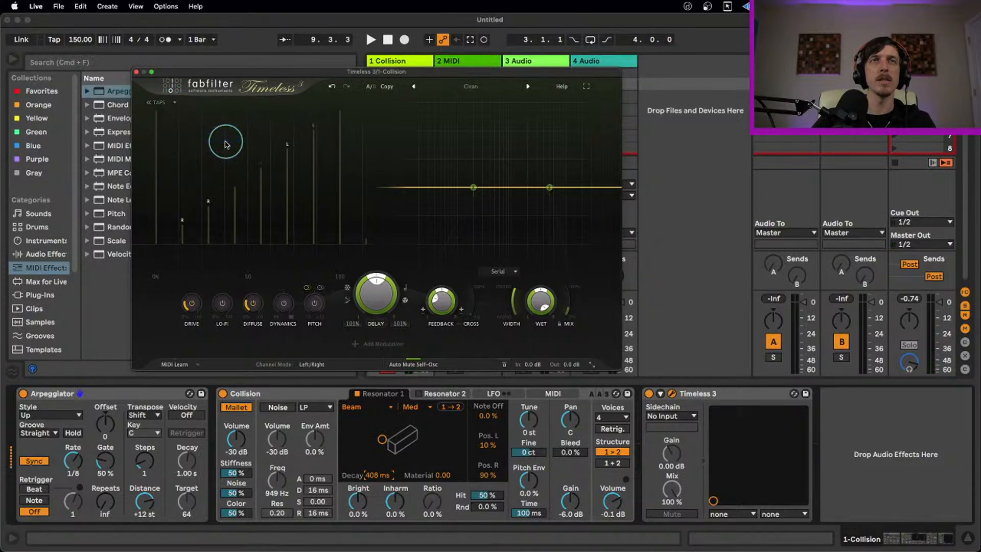
- Raise the Diffuse effect to about 58%
{"action": "mouse_move", "coordinate": [191, 305]}
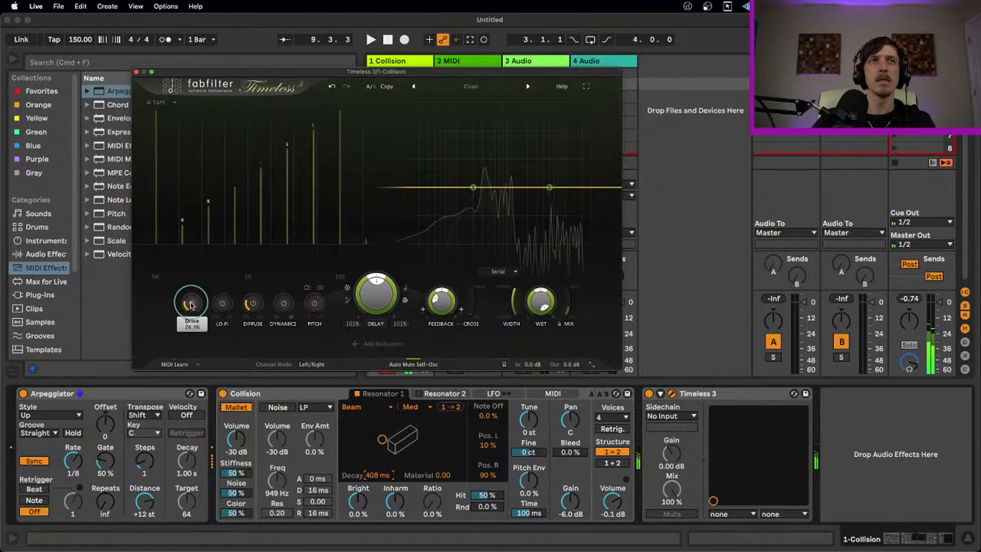
{"action": "mouse_move", "coordinate": [249, 305]}
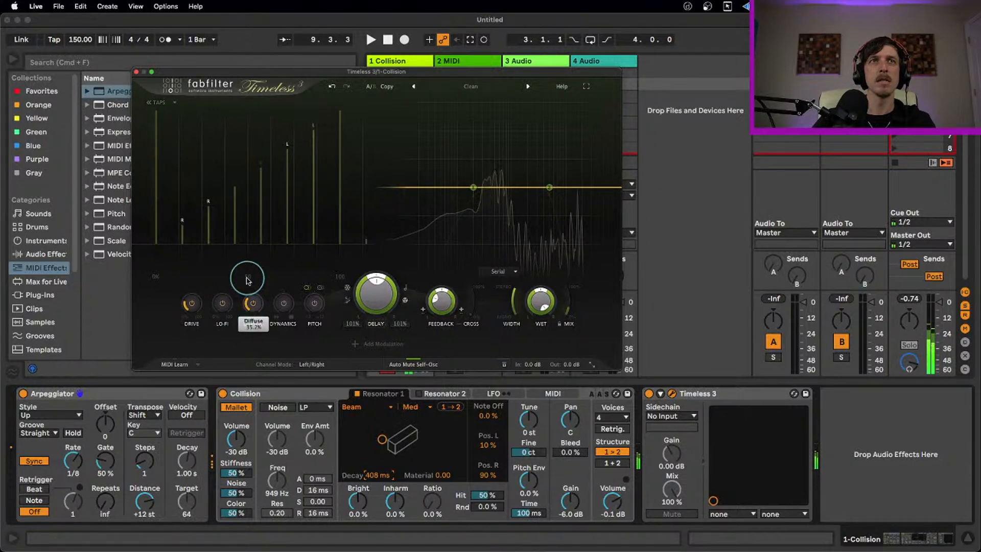
{"action": "left_click_drag", "start_coordinate": [247, 280], "coordinate": [256, 198]}
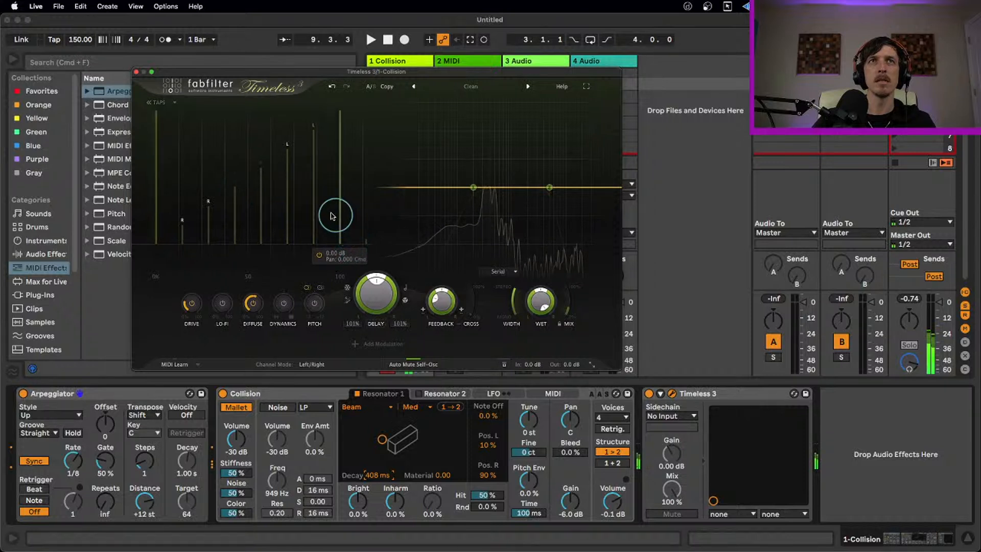
- Delete the delay taps at 57.1% and 85.7% and the second right-panned tap
{"action": "right_click", "coordinate": [261, 187]}
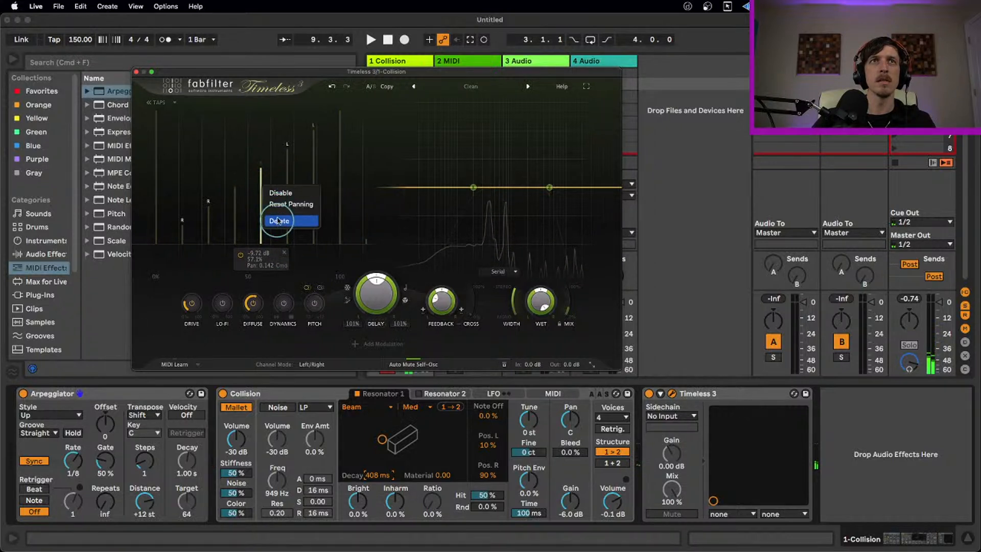
{"action": "left_click", "coordinate": [276, 226]}
{"action": "right_click", "coordinate": [311, 173]}
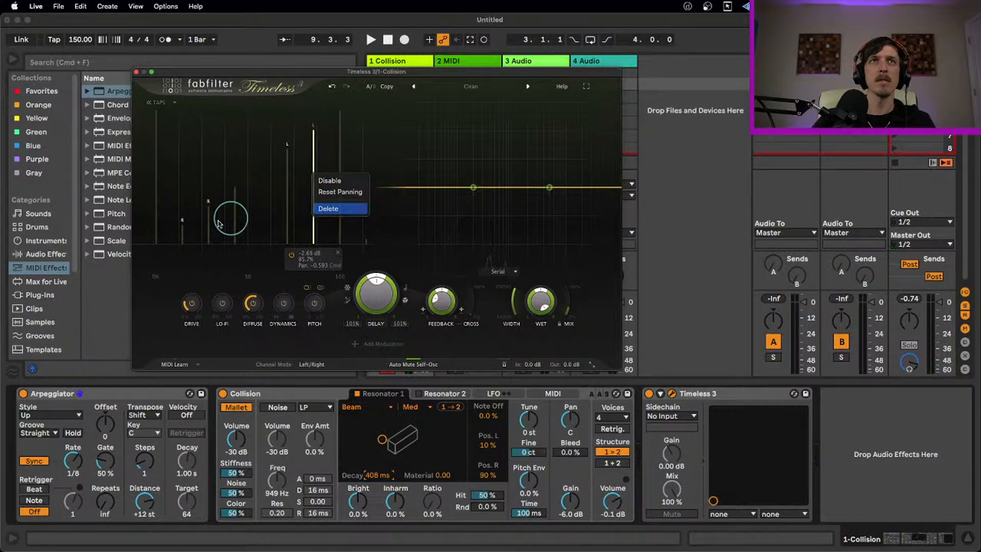
{"action": "left_click", "coordinate": [327, 208]}
{"action": "right_click", "coordinate": [211, 223]}
{"action": "left_click", "coordinate": [226, 257]}
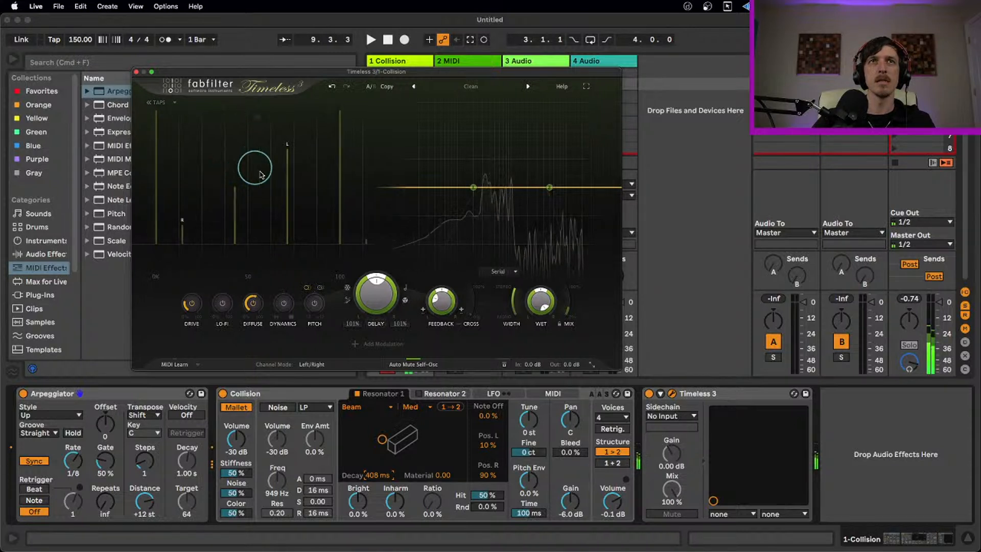
- Set the delay's ping pong mode to Ping Pong R-L and check the filter routing options, keeping Serial
{"action": "left_click", "coordinate": [347, 300]}
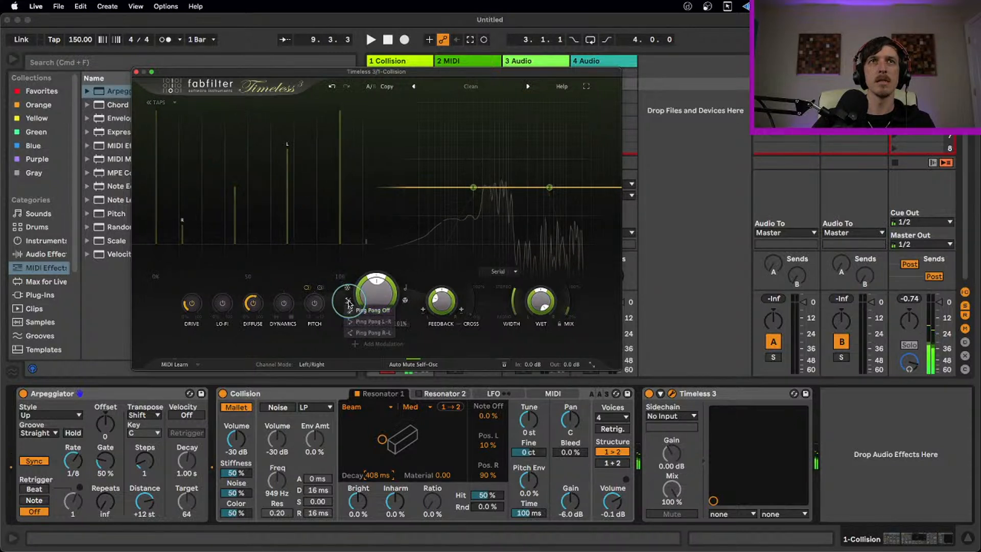
{"action": "left_click", "coordinate": [364, 335]}
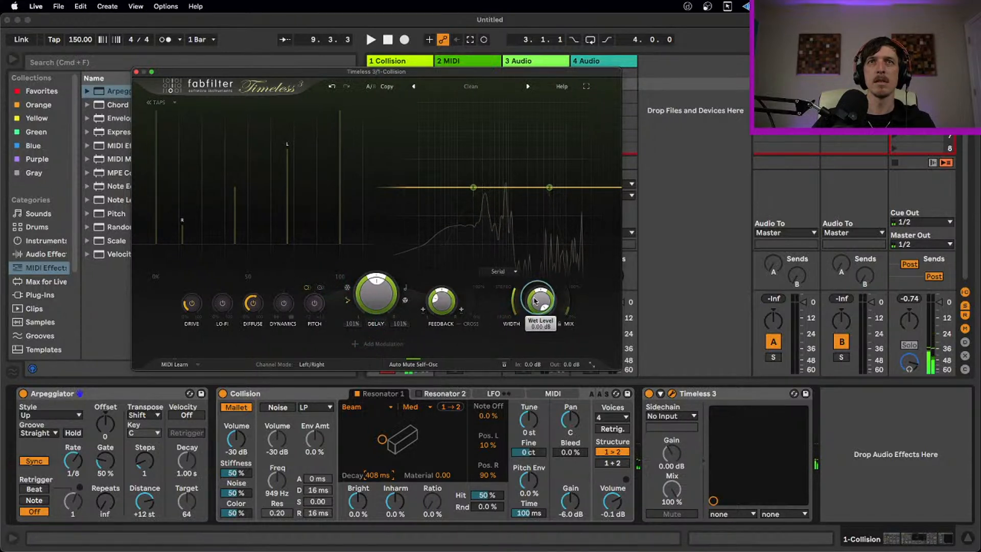
{"action": "left_click", "coordinate": [506, 275]}
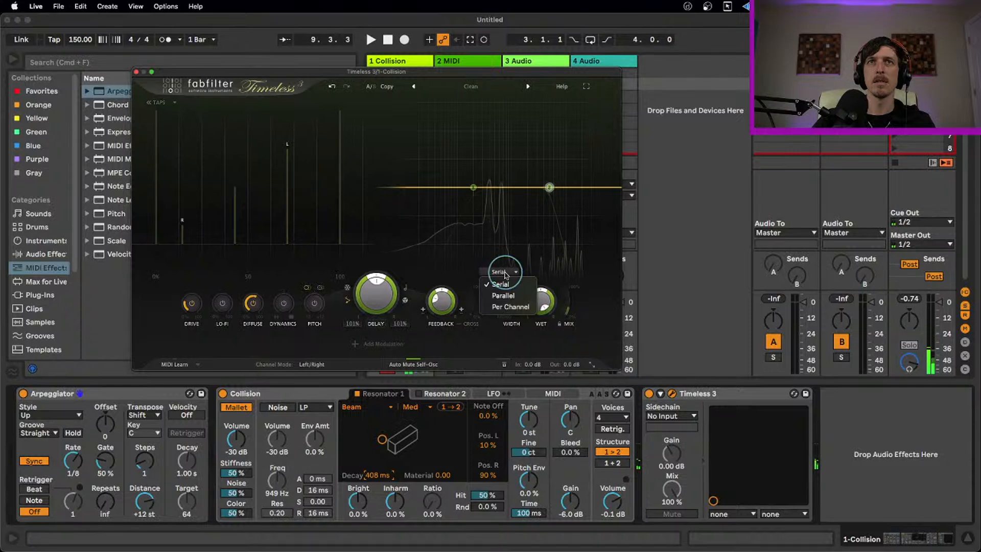
{"action": "left_click", "coordinate": [506, 274]}
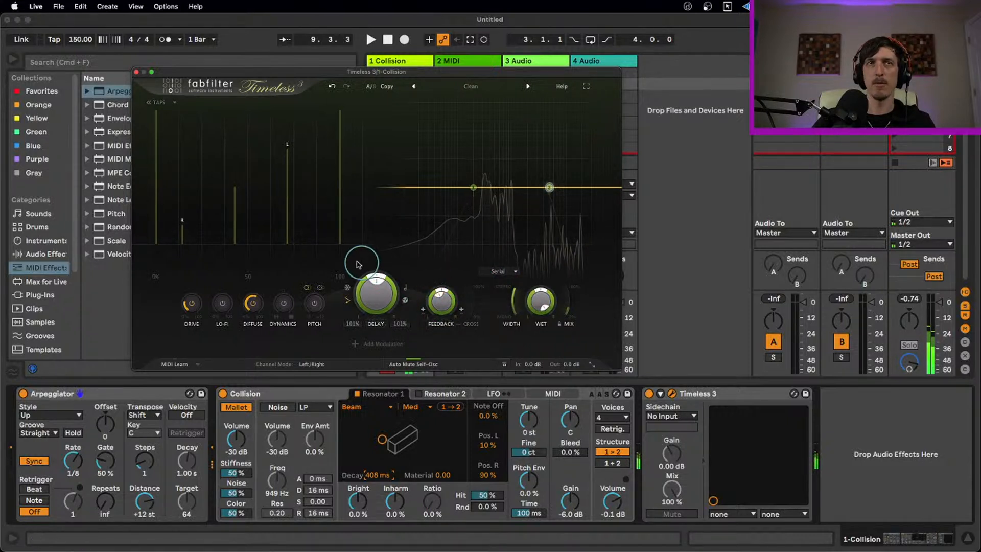
- Lower the Diffuse effect to about 27%
{"action": "mouse_move", "coordinate": [192, 307]}
{"action": "mouse_move", "coordinate": [254, 305]}
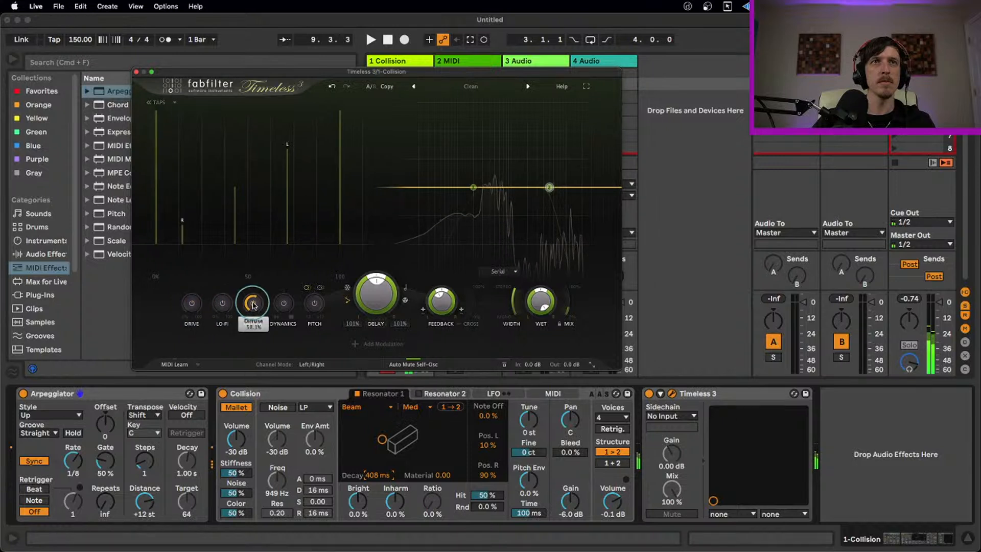
{"action": "left_click_drag", "start_coordinate": [252, 299], "coordinate": [259, 219]}
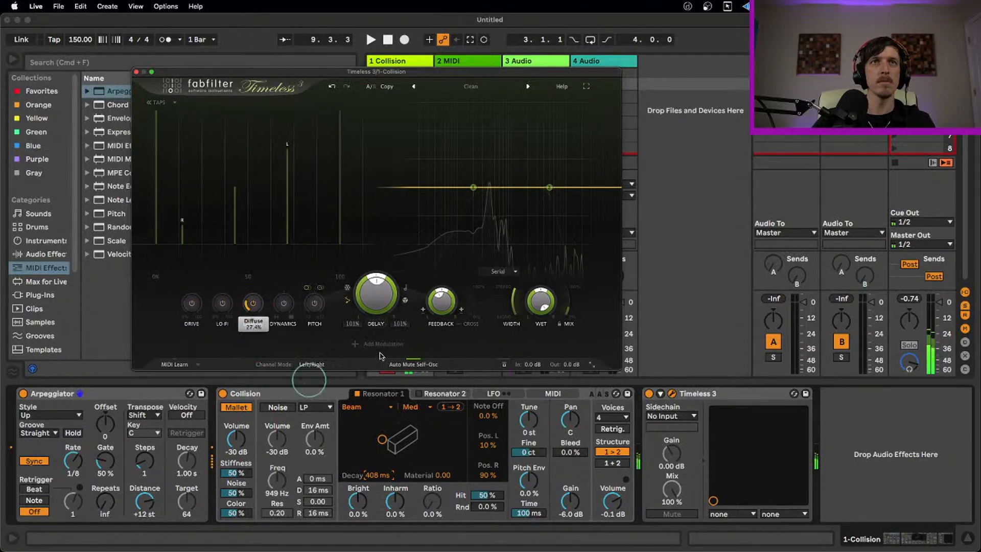
- Set Collision's Resonator 1 decay to 1.03 s and material to -9.80, and shift the computer keyboard up an octave
{"action": "mouse_move", "coordinate": [440, 295]}
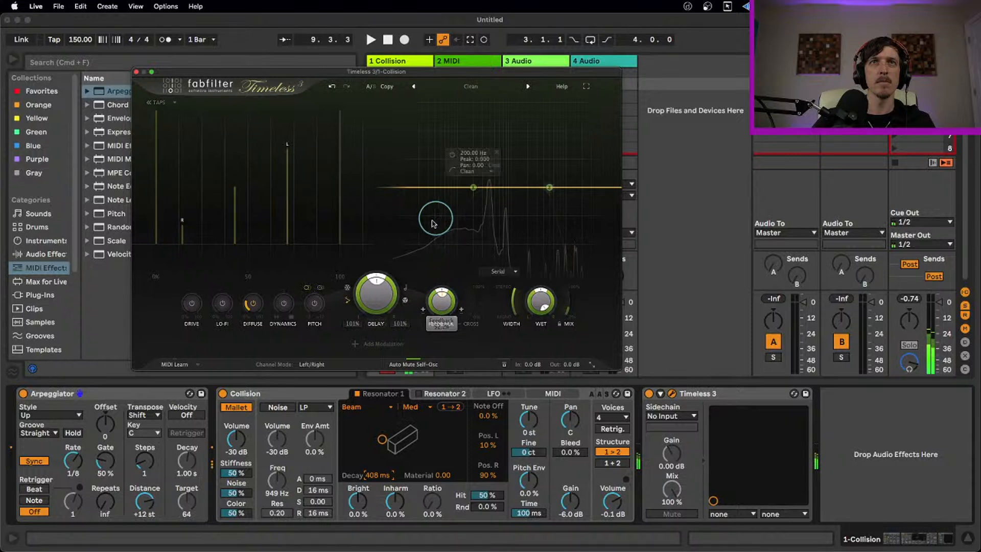
{"action": "left_click_drag", "start_coordinate": [382, 440], "coordinate": [398, 440]}
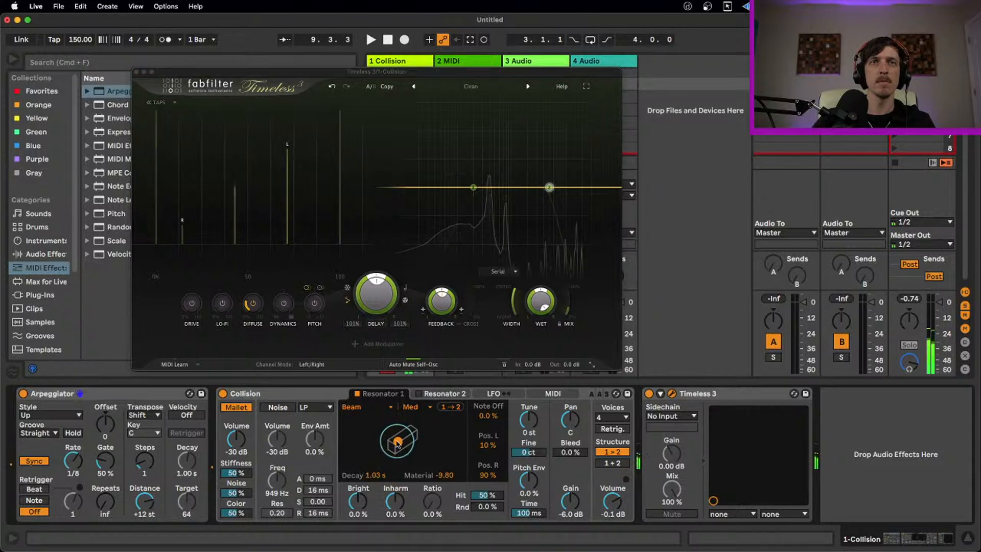
{"action": "key", "text": "x"}
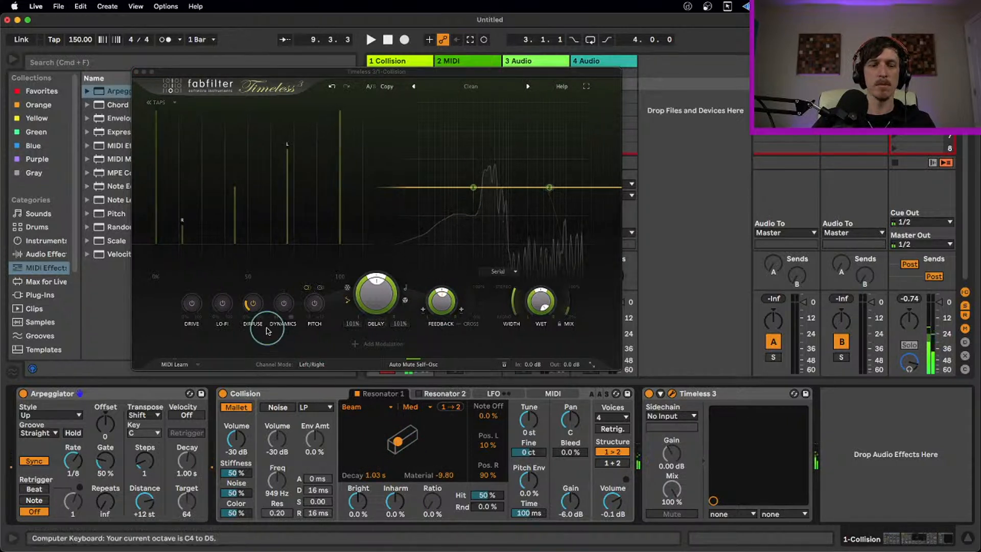
- Raise the Diffuse effect to about 66% and increase the delay feedback
{"action": "left_click_drag", "start_coordinate": [248, 301], "coordinate": [273, 188]}
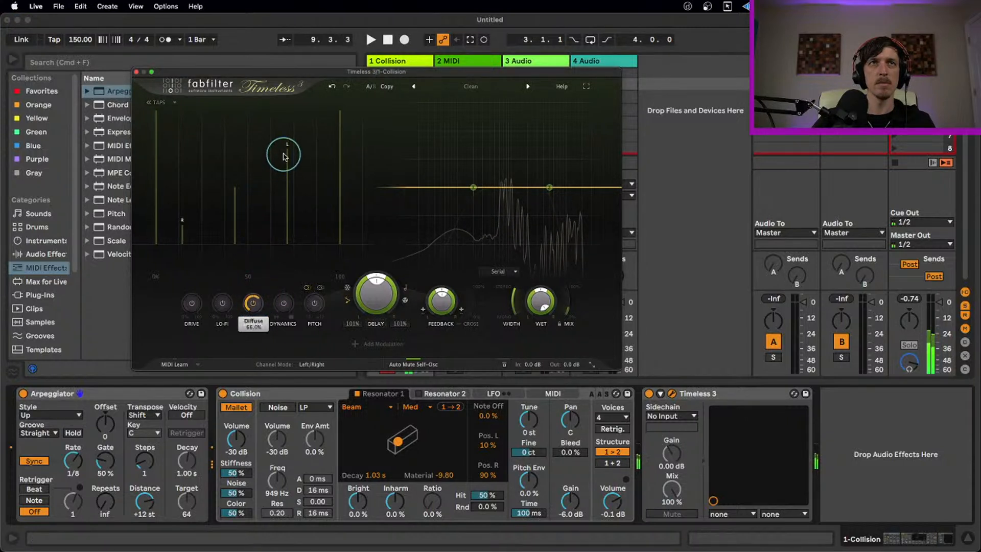
{"action": "left_click_drag", "start_coordinate": [283, 155], "coordinate": [287, 140]}
{"action": "left_click_drag", "start_coordinate": [442, 302], "coordinate": [443, 250]}
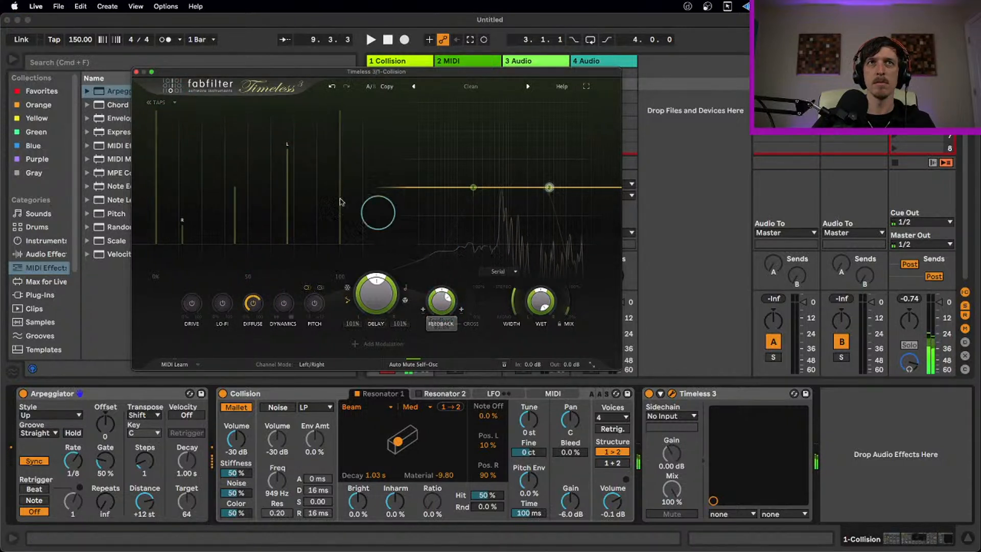
- Leave tap editing and set the delay's ping pong mode to Ping Pong Off
{"action": "left_click", "coordinate": [154, 102]}
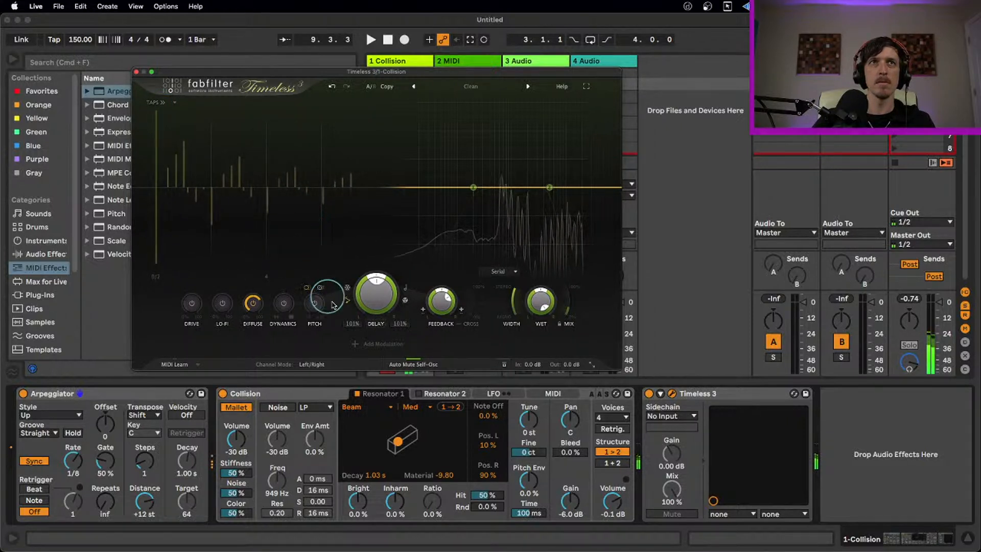
{"action": "left_click", "coordinate": [352, 299]}
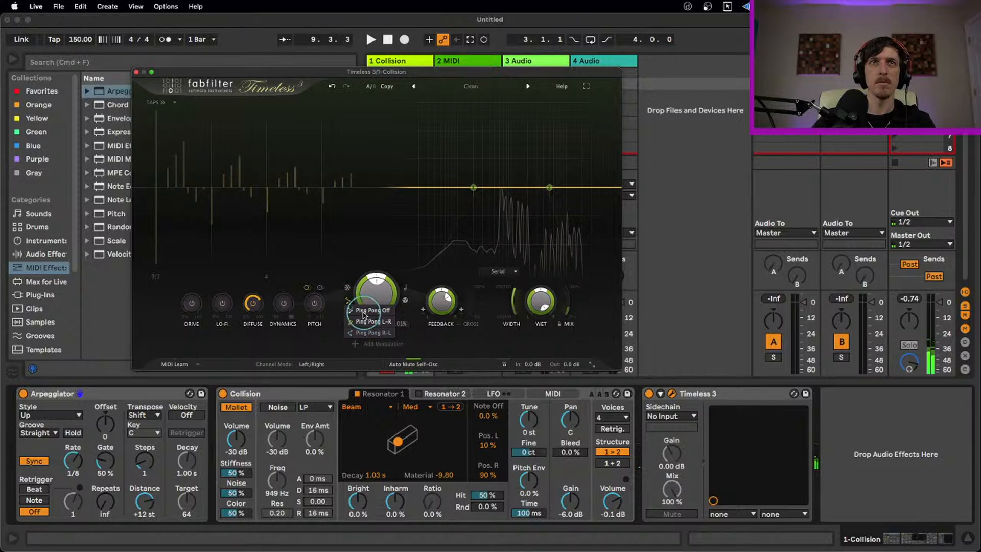
{"action": "left_click", "coordinate": [364, 315]}
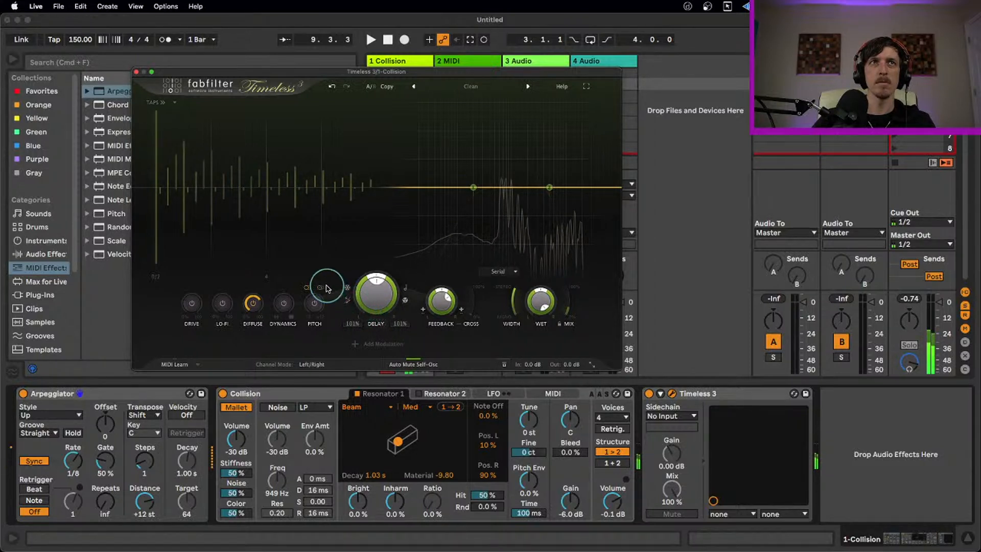
- Reduce the delay offset to 62% and shift the computer keyboard down an octave
{"action": "left_click_drag", "start_coordinate": [366, 284], "coordinate": [368, 300]}
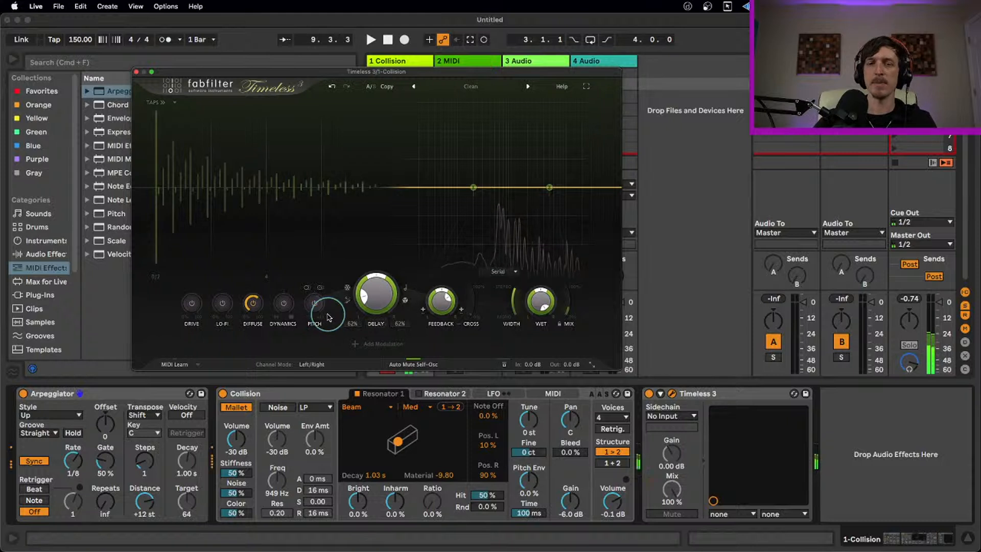
{"action": "key", "text": "z"}
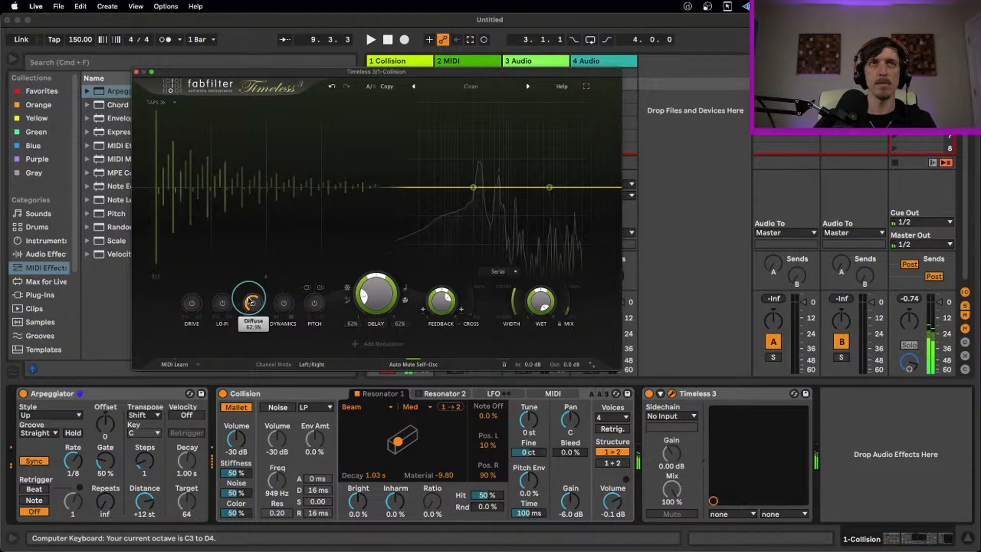
- Turn on the Drive effect and lower the wet level to about -7.6 dB
{"action": "left_click", "coordinate": [192, 306]}
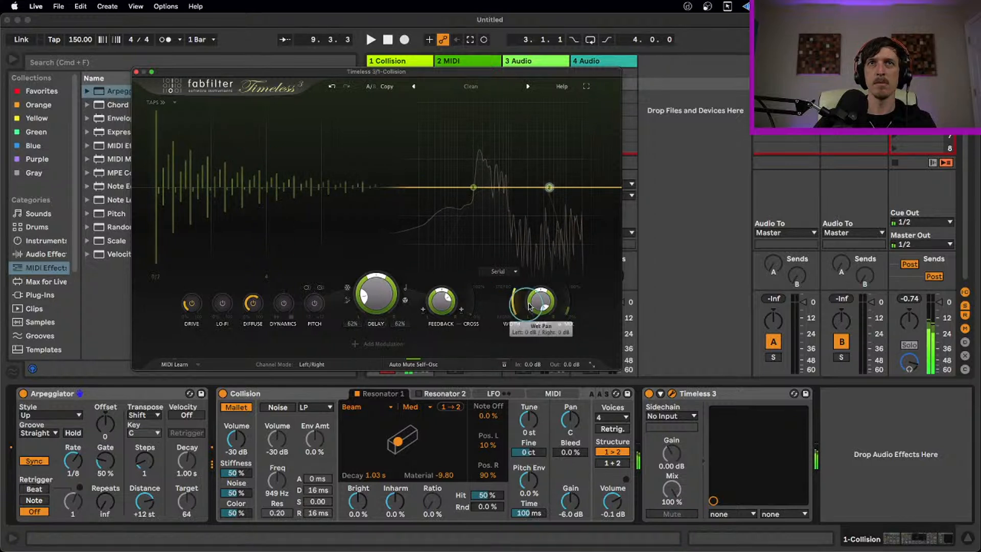
{"action": "left_click_drag", "start_coordinate": [529, 305], "coordinate": [535, 379]}
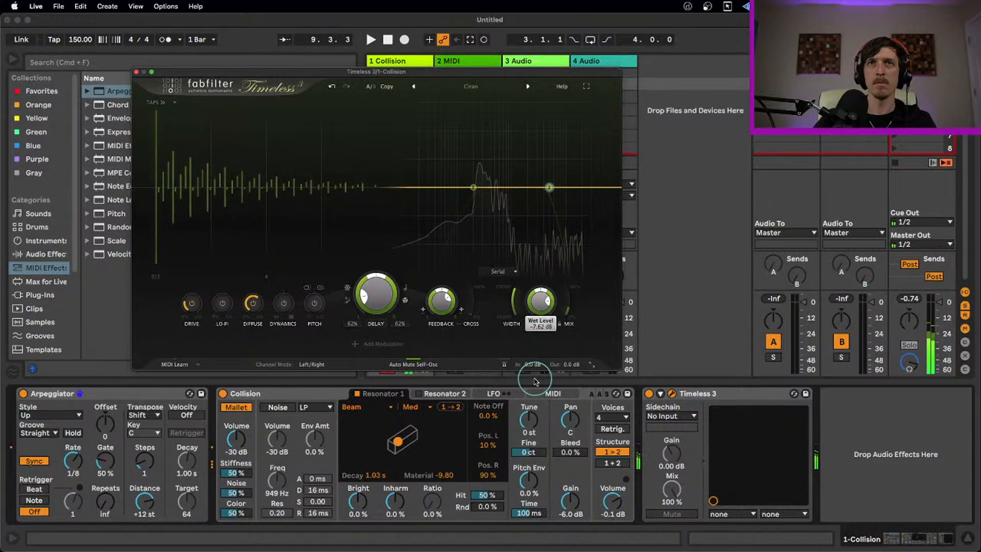
- Set the delay offset to about 82% and choose Tape as the delay mode
{"action": "left_click_drag", "start_coordinate": [368, 301], "coordinate": [365, 284]}
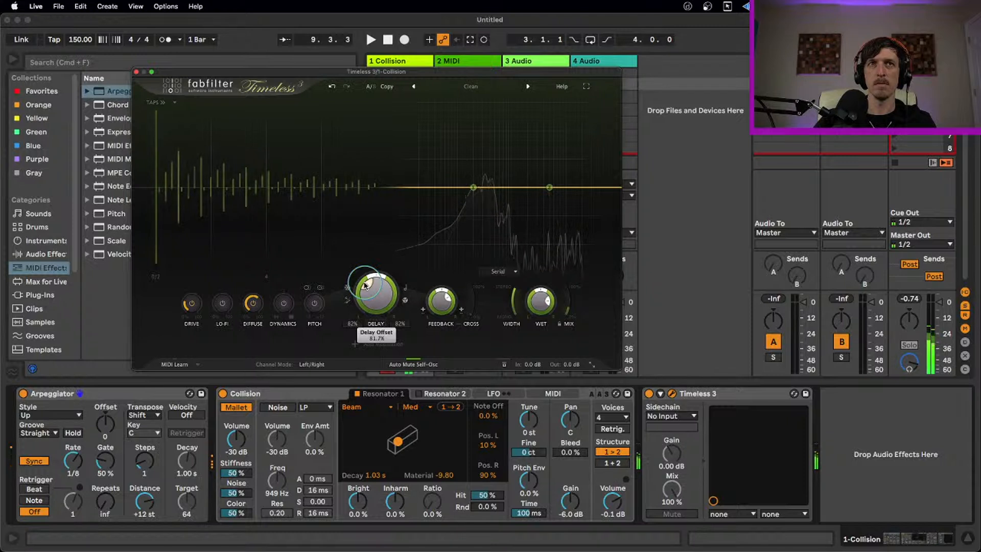
{"action": "left_click", "coordinate": [405, 300]}
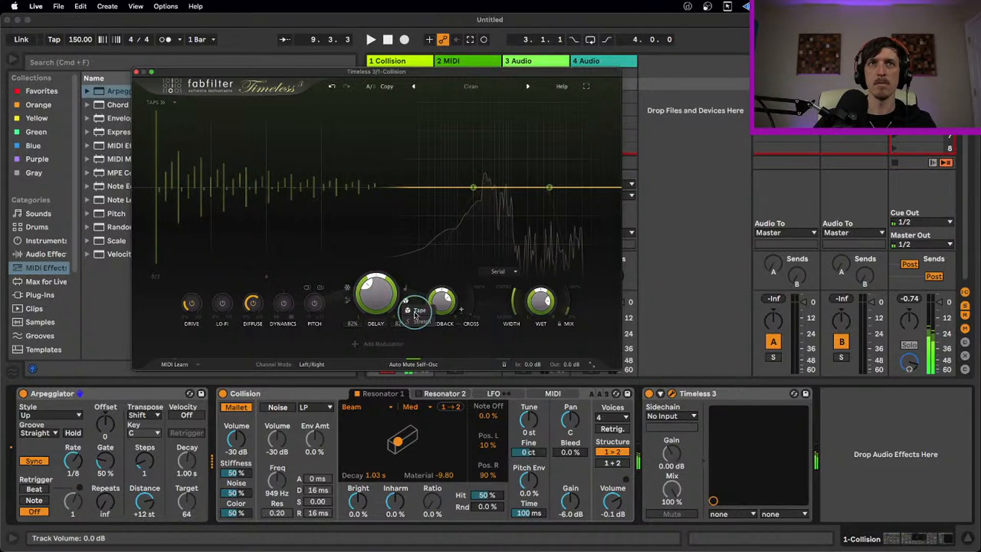
{"action": "left_click", "coordinate": [418, 310]}
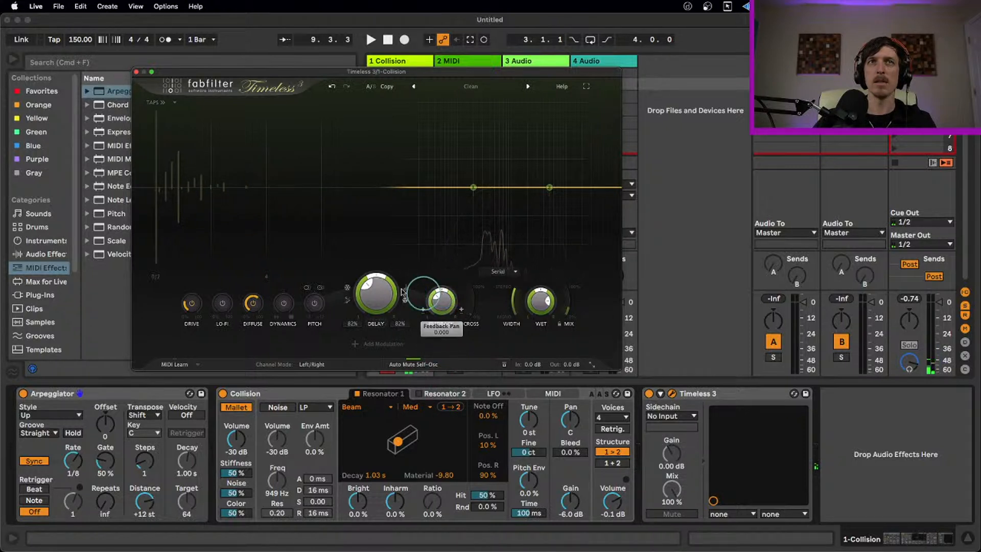
- Pan the delay time to 118% for the left channel and 82% for the right, and lower the Diffuse effect
{"action": "left_click_drag", "start_coordinate": [378, 278], "coordinate": [357, 294]}
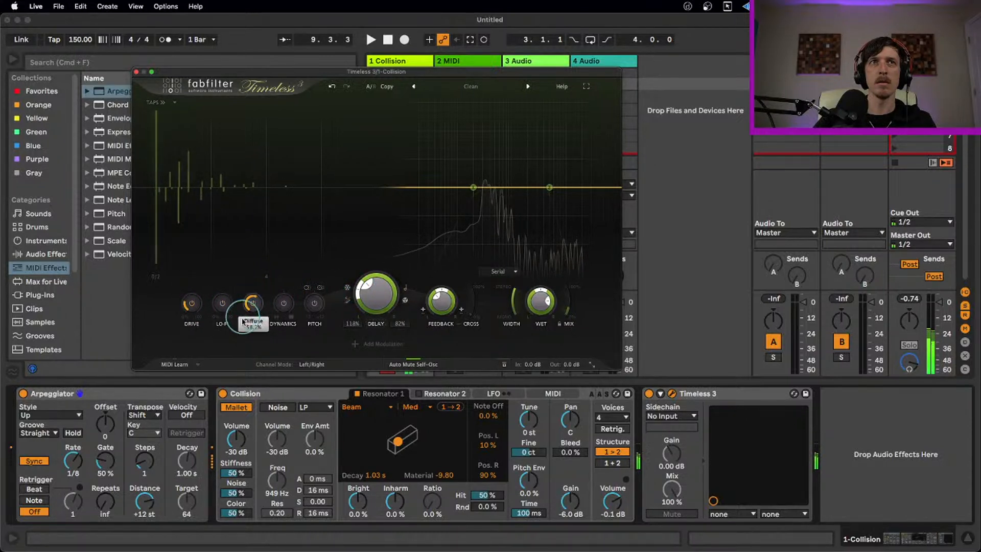
{"action": "left_click_drag", "start_coordinate": [249, 376], "coordinate": [249, 383]}
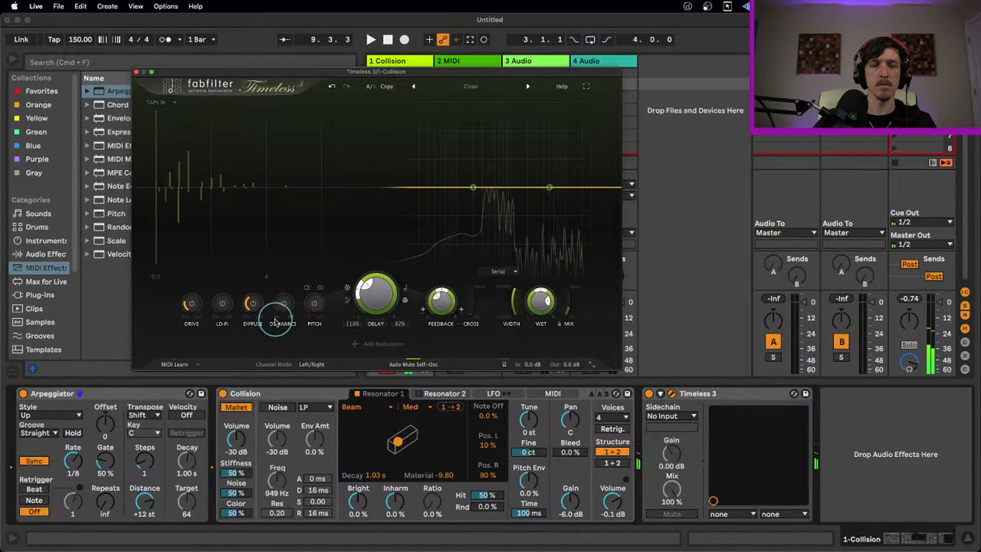
- Shift the computer keyboard up an octave and set the Arpeggiator's gate to 86% and Resonator 1's decay to 1.26 s
{"action": "key", "text": "x"}
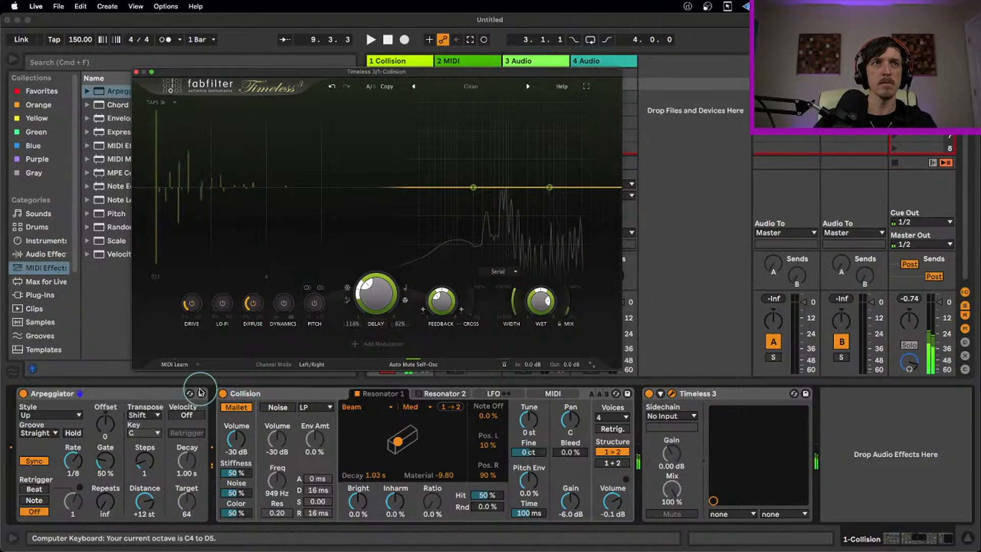
{"action": "left_click_drag", "start_coordinate": [108, 460], "coordinate": [109, 439]}
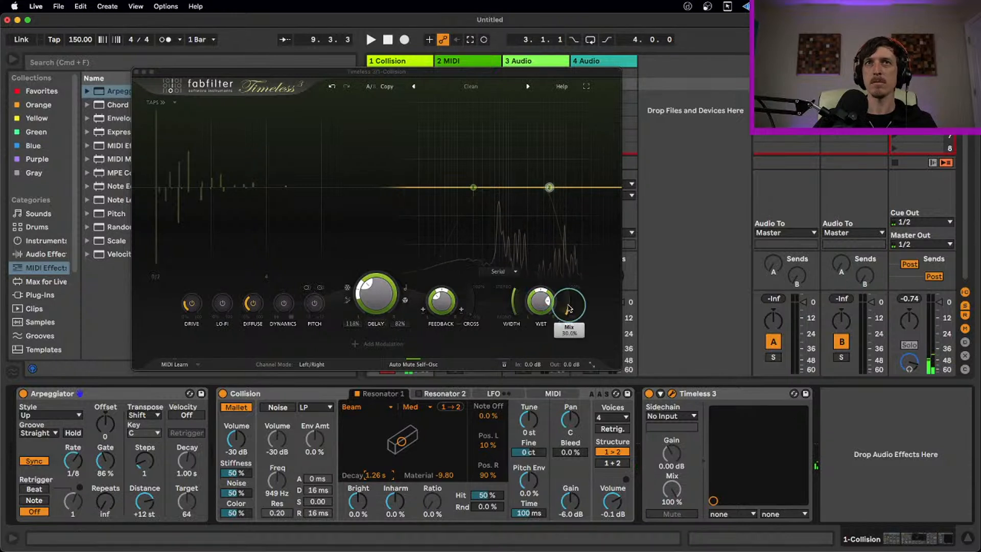
- Reduce the delay's mix and adjust its stereo width and cross feedback
{"action": "left_click_drag", "start_coordinate": [569, 289], "coordinate": [571, 303]}
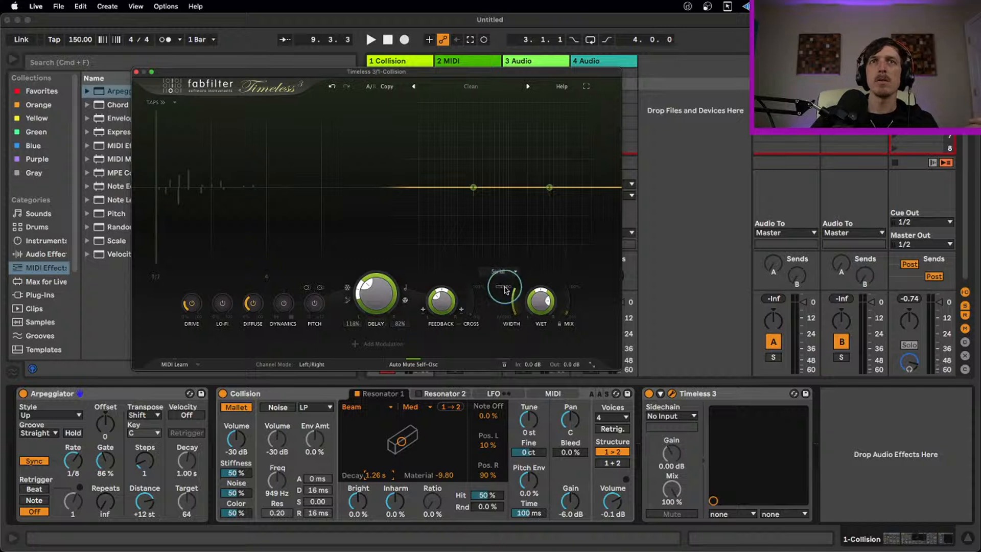
{"action": "mouse_move", "coordinate": [514, 308]}
{"action": "left_mouse_down"}
{"action": "mouse_move", "coordinate": [507, 320]}
{"action": "mouse_move", "coordinate": [506, 292]}
{"action": "left_mouse_up"}
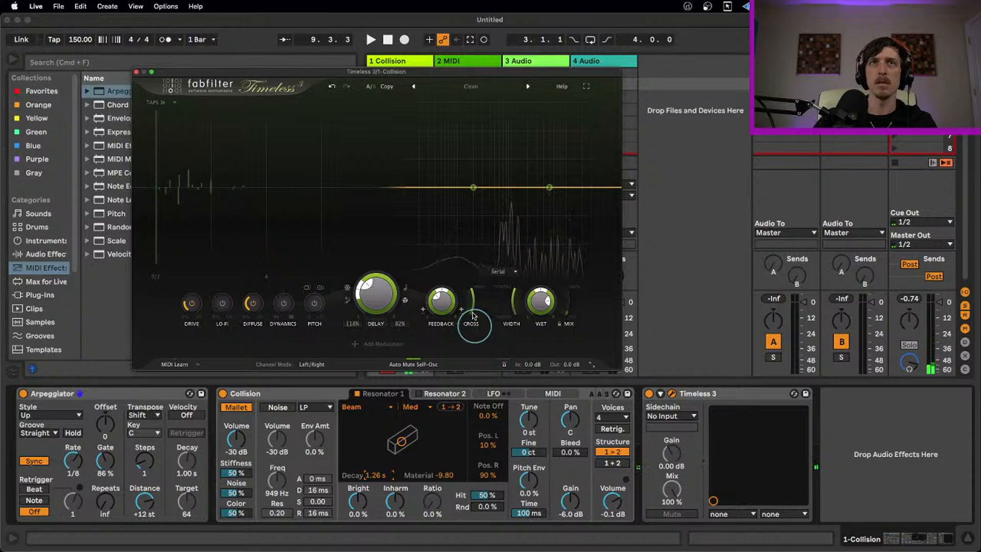
{"action": "left_click_drag", "start_coordinate": [472, 313], "coordinate": [474, 335]}
{"action": "left_click_drag", "start_coordinate": [453, 379], "coordinate": [349, 486]}
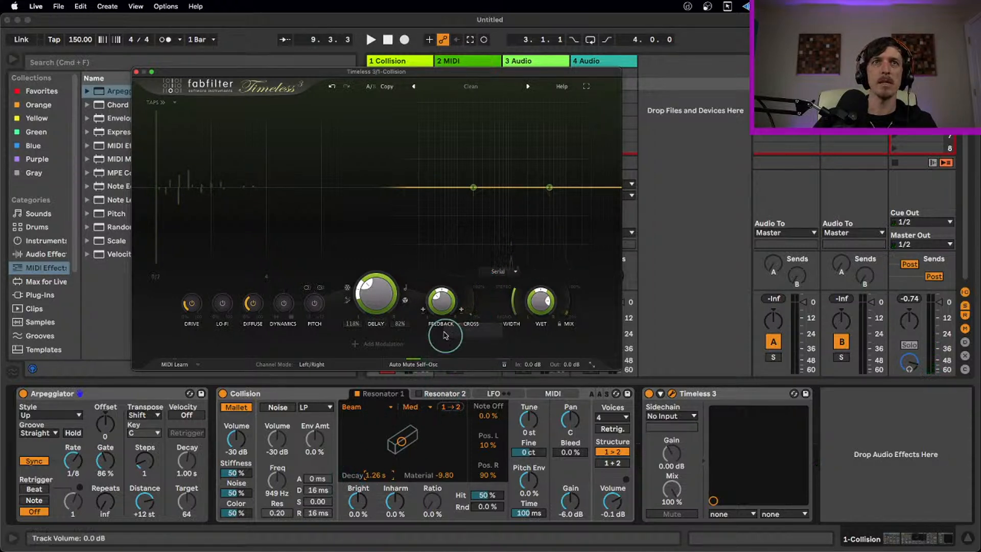
- Shift the computer keyboard down an octave and turn the Drive effect off
{"action": "key", "text": "z"}
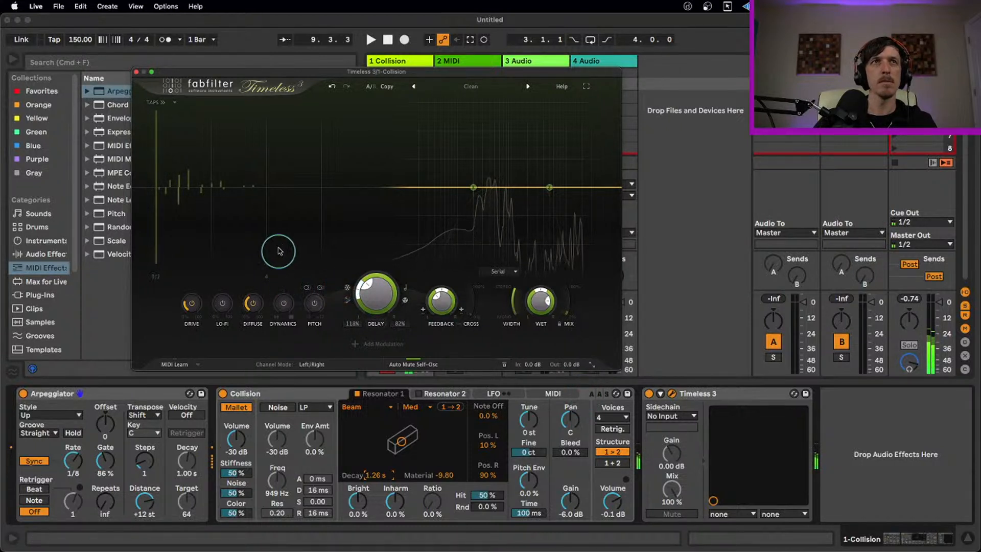
{"action": "mouse_move", "coordinate": [193, 310]}
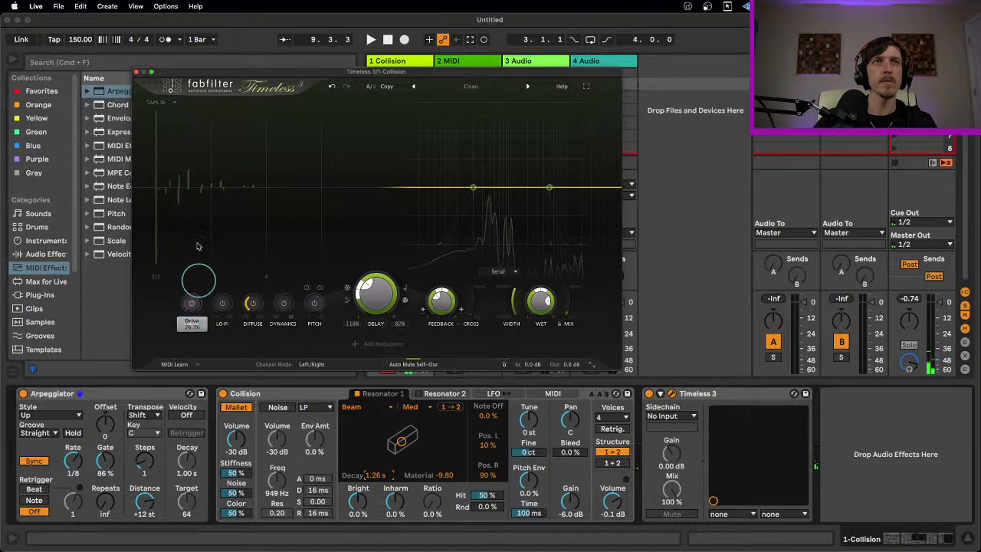
- Reopen tap editing, apply Space Evenly to the taps, and load the Default tap pattern
{"action": "left_click", "coordinate": [172, 103]}
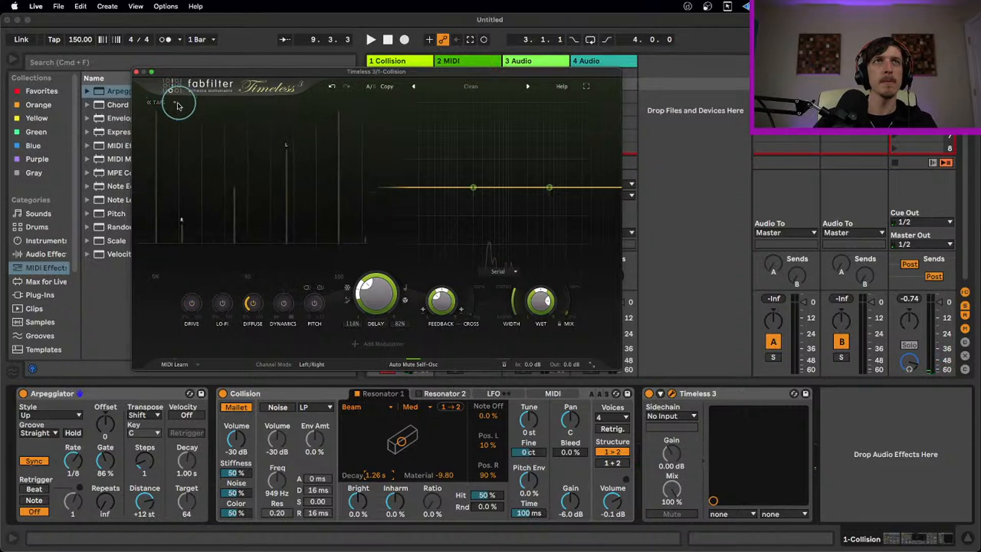
{"action": "left_click", "coordinate": [174, 103]}
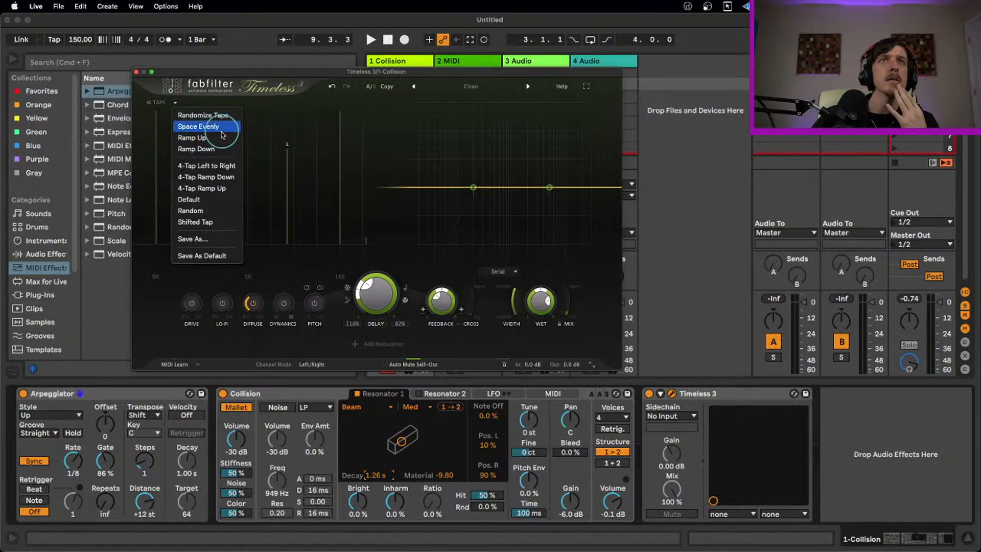
{"action": "left_click", "coordinate": [217, 131]}
{"action": "left_click", "coordinate": [174, 102]}
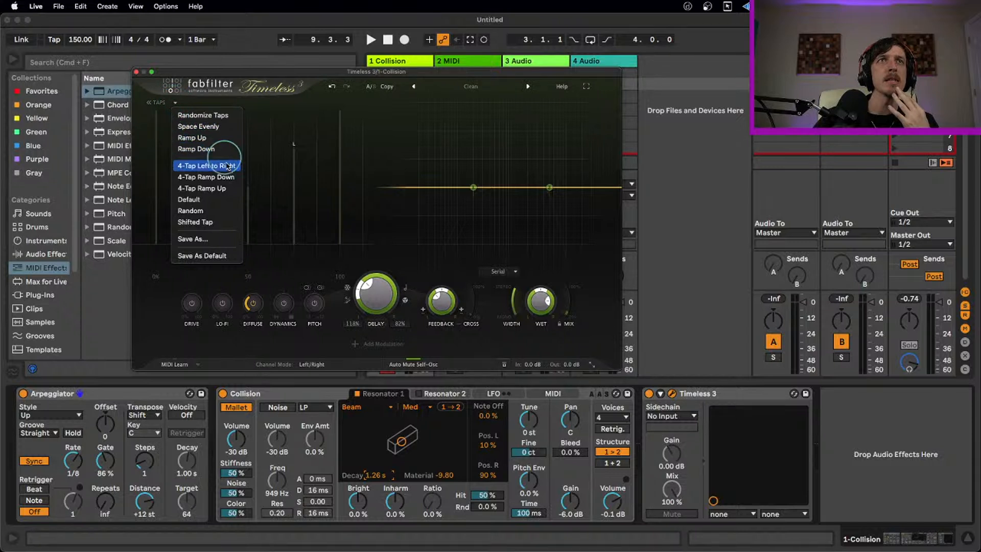
{"action": "left_click", "coordinate": [231, 206]}
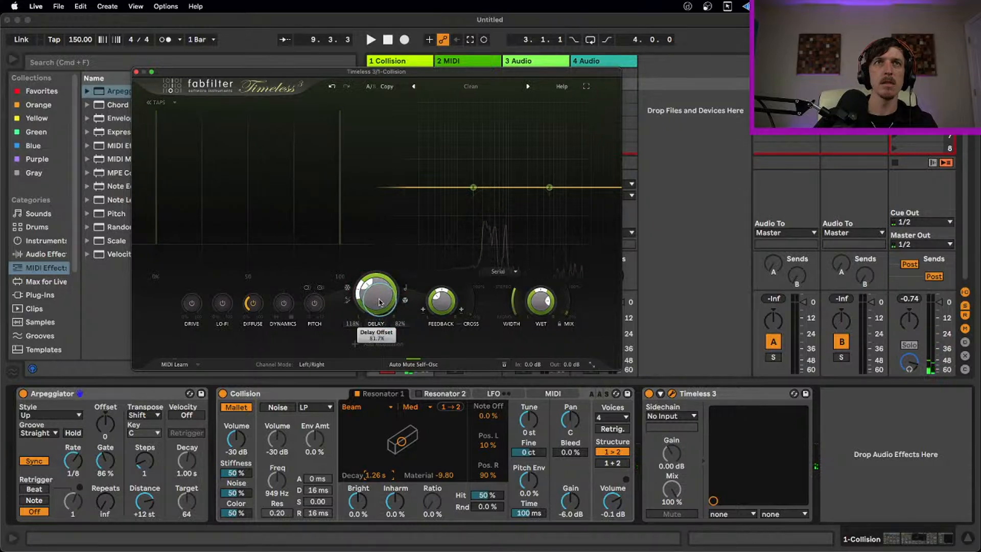
- Raise the delay time to 143% left and 99% right, and randomize the taps outside tap editing
{"action": "left_click_drag", "start_coordinate": [373, 266], "coordinate": [376, 245]}
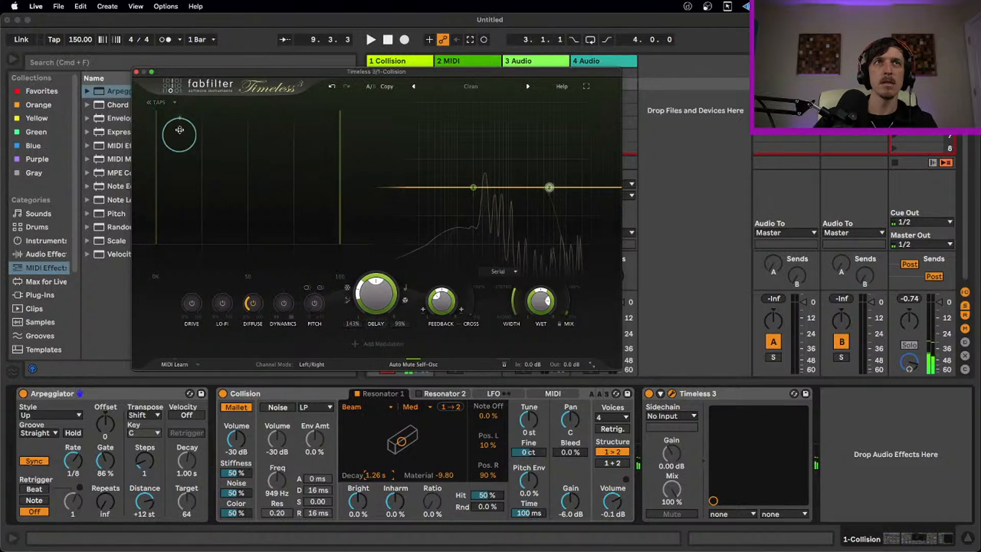
{"action": "left_click", "coordinate": [162, 103]}
{"action": "left_click", "coordinate": [176, 103]}
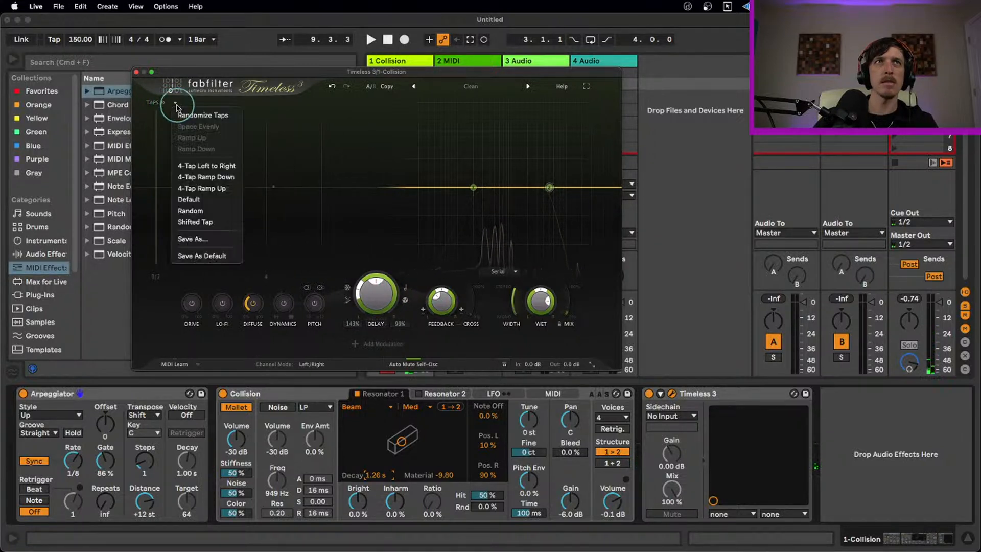
{"action": "left_click", "coordinate": [217, 115]}
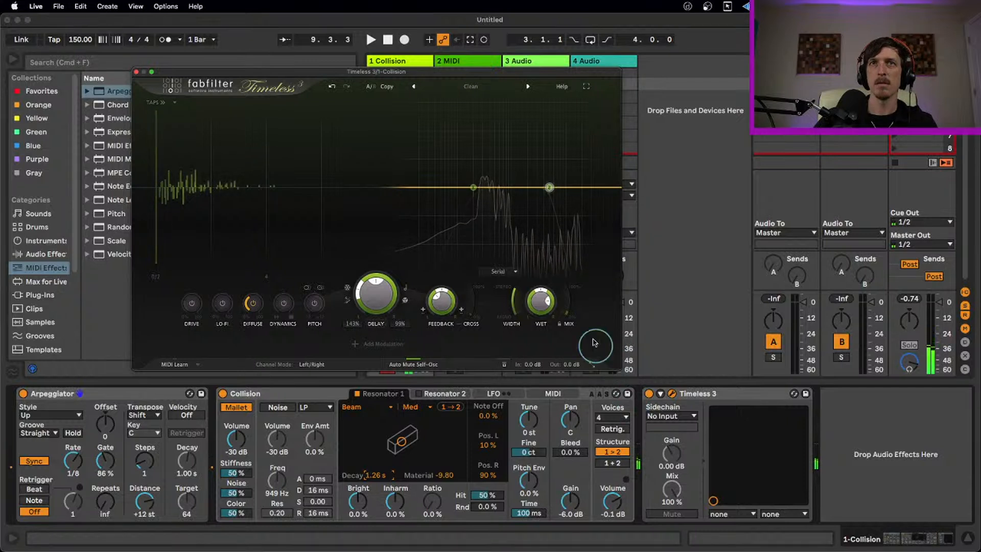
- Raise the delay's mix to about 43% and lower its wet level
{"action": "mouse_move", "coordinate": [572, 313]}
{"action": "left_click_drag", "start_coordinate": [571, 313], "coordinate": [562, 212]}
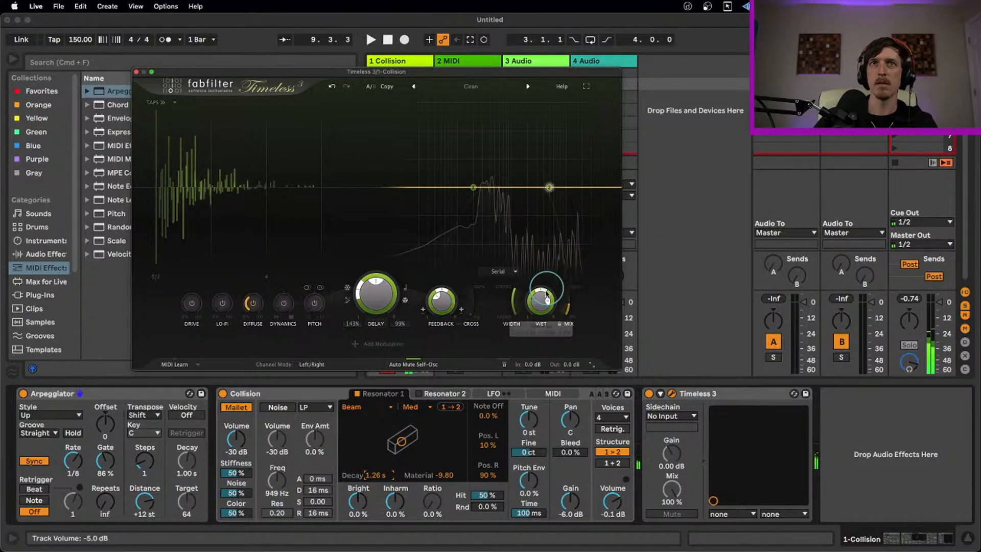
{"action": "mouse_move", "coordinate": [541, 320]}
{"action": "left_click_drag", "start_coordinate": [541, 320], "coordinate": [542, 349]}
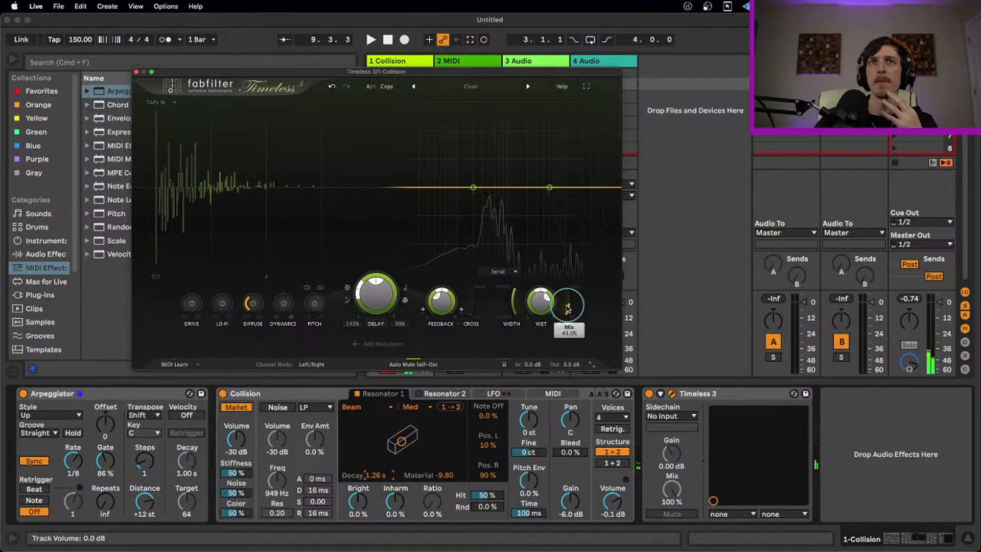
- Sweep the mix up and back down, turn the Diffuse effect off, and set the delay to 99% left and 111% right
{"action": "left_click_drag", "start_coordinate": [566, 279], "coordinate": [561, 228]}
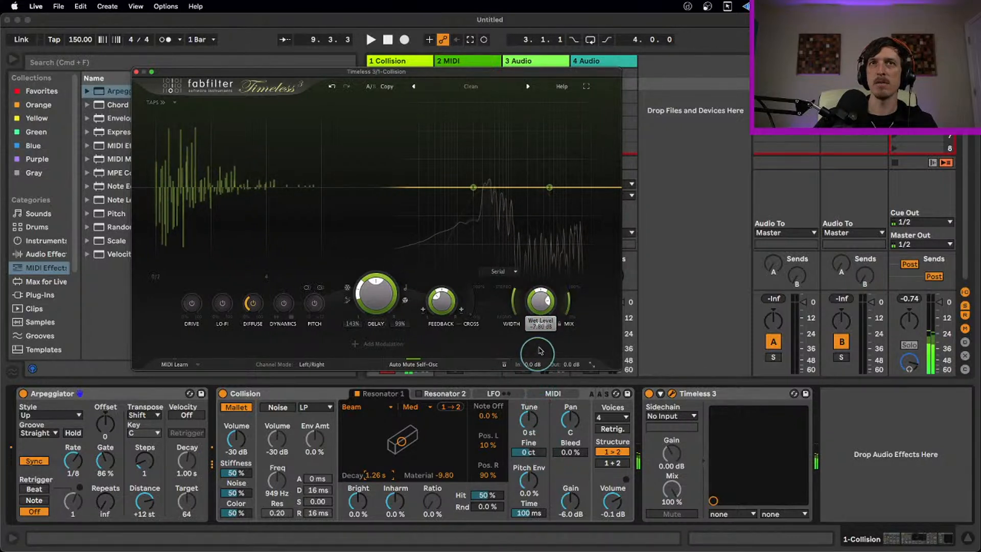
{"action": "left_click_drag", "start_coordinate": [570, 313], "coordinate": [557, 350]}
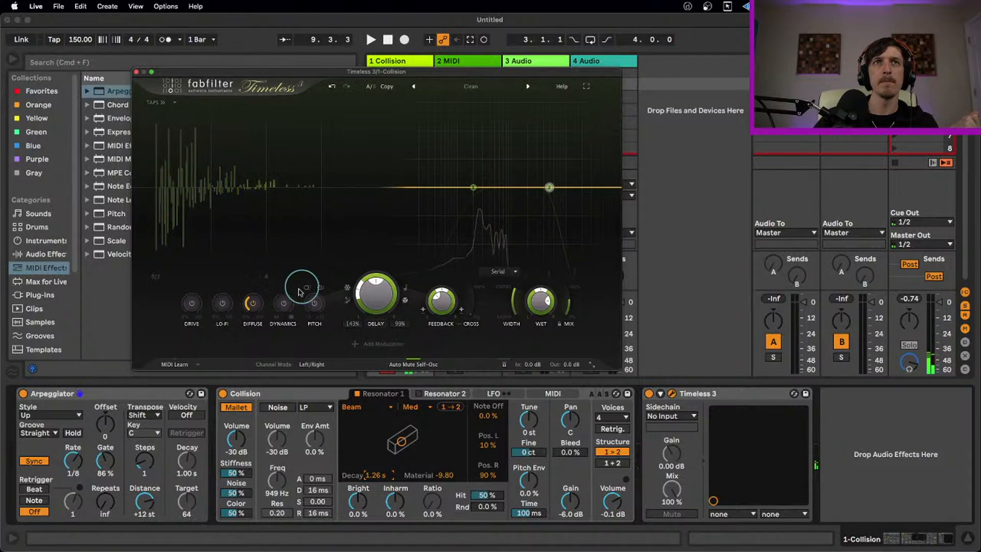
{"action": "mouse_move", "coordinate": [249, 302]}
{"action": "left_mouse_down"}
{"action": "mouse_move", "coordinate": [251, 394]}
{"action": "mouse_move", "coordinate": [258, 308]}
{"action": "left_mouse_up"}
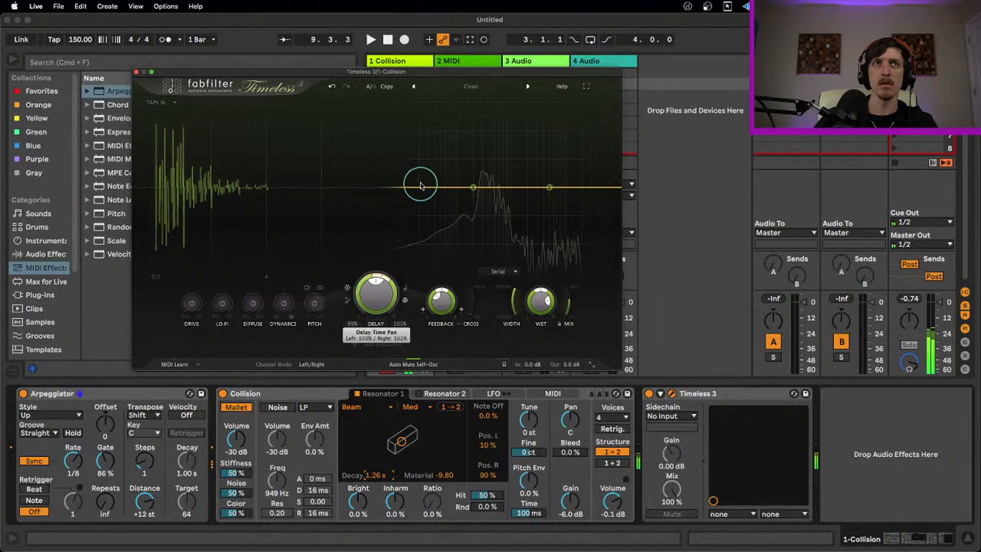
- Open tap editing, load the Random tap pattern, and toggle tap editing off and on again
{"action": "left_click", "coordinate": [172, 105]}
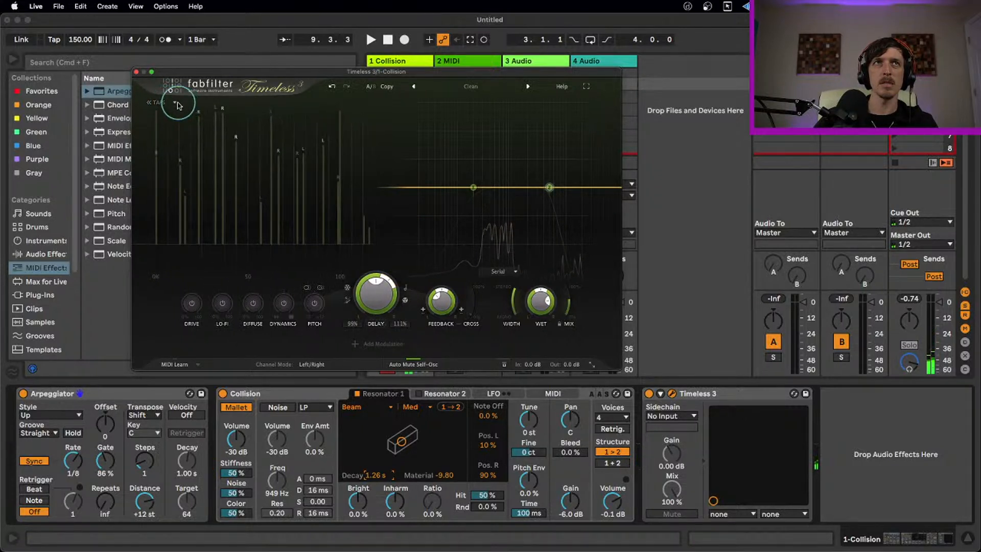
{"action": "left_click", "coordinate": [176, 104]}
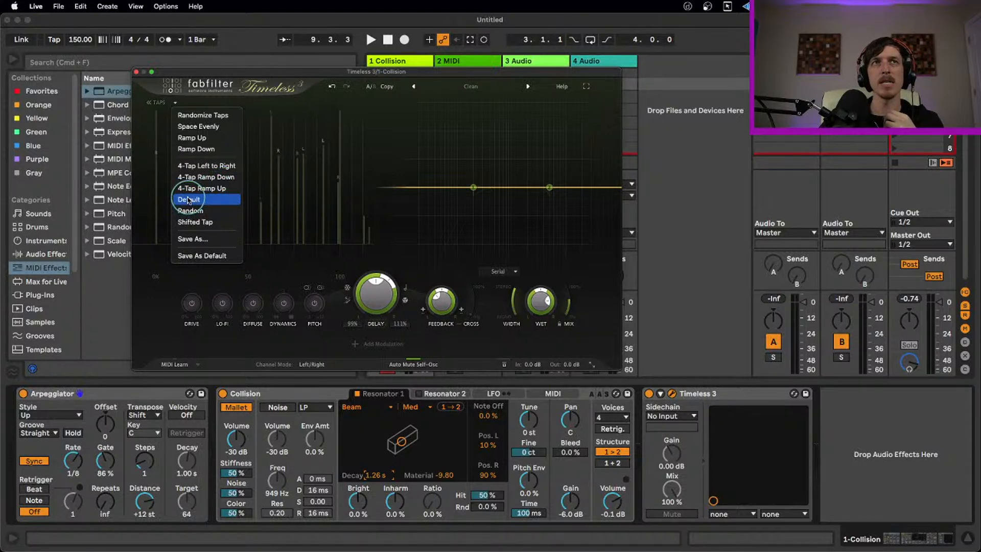
{"action": "left_click", "coordinate": [223, 210]}
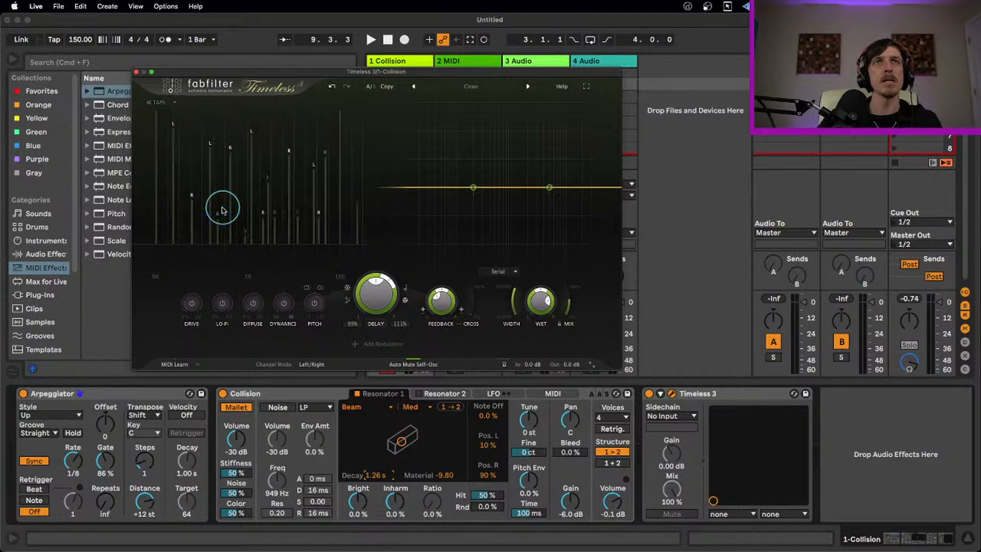
{"action": "left_click", "coordinate": [161, 105]}
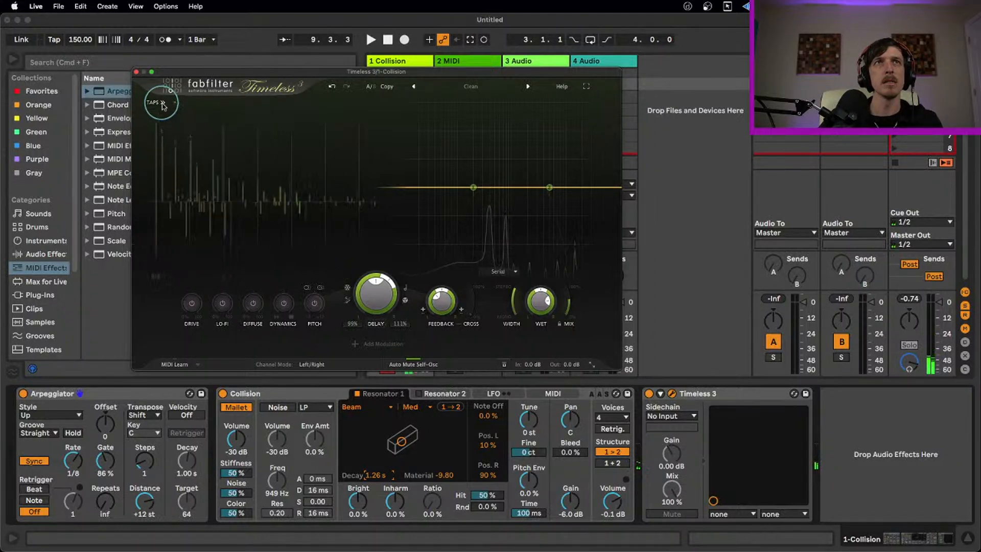
{"action": "left_click", "coordinate": [162, 104]}
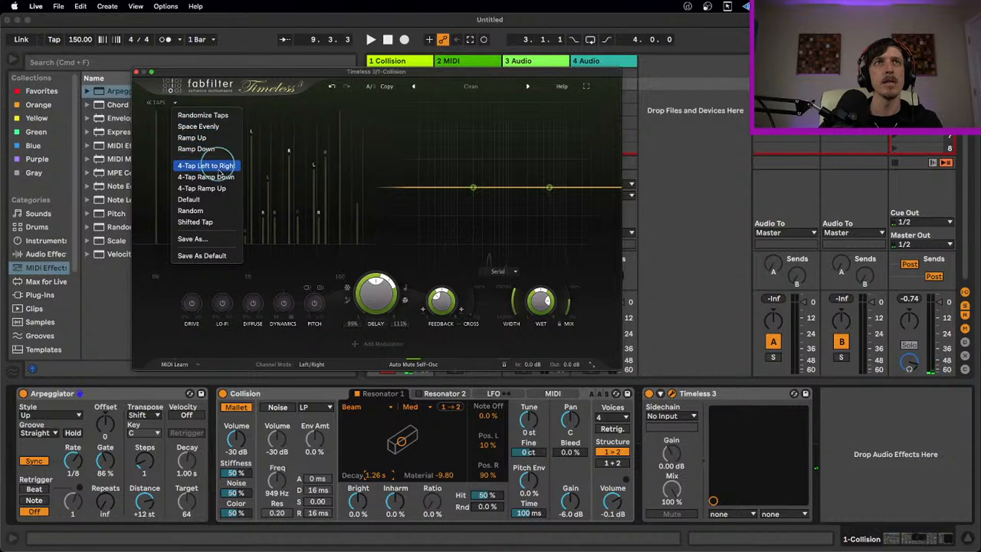
{"action": "left_click", "coordinate": [283, 153]}
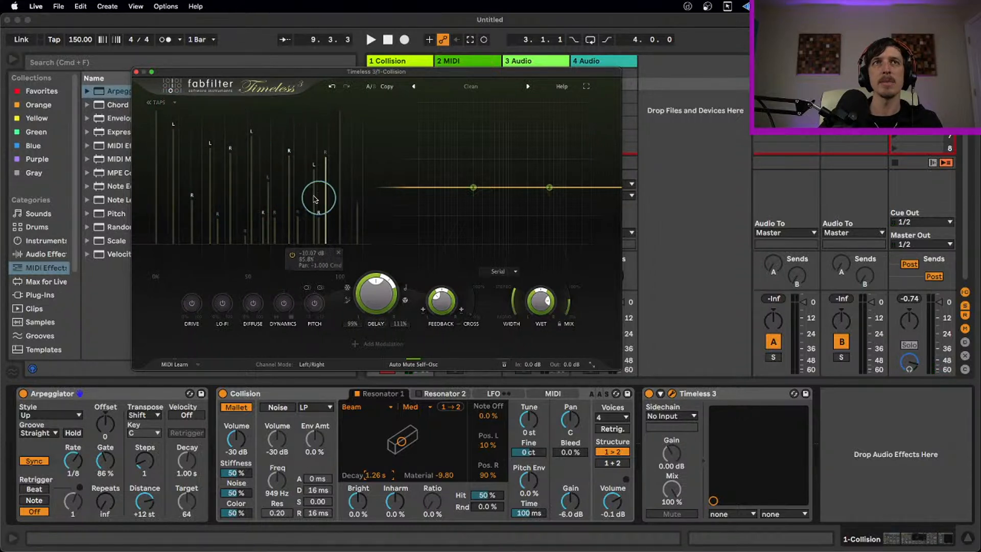
- Try Space Evenly on the taps and reload the Random tap pattern
{"action": "left_click", "coordinate": [175, 103]}
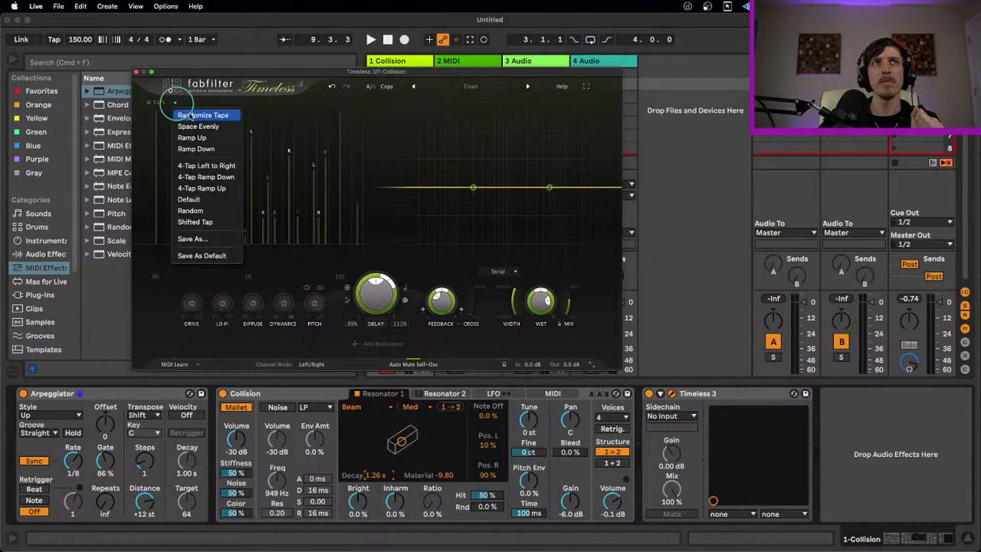
{"action": "left_click", "coordinate": [215, 134]}
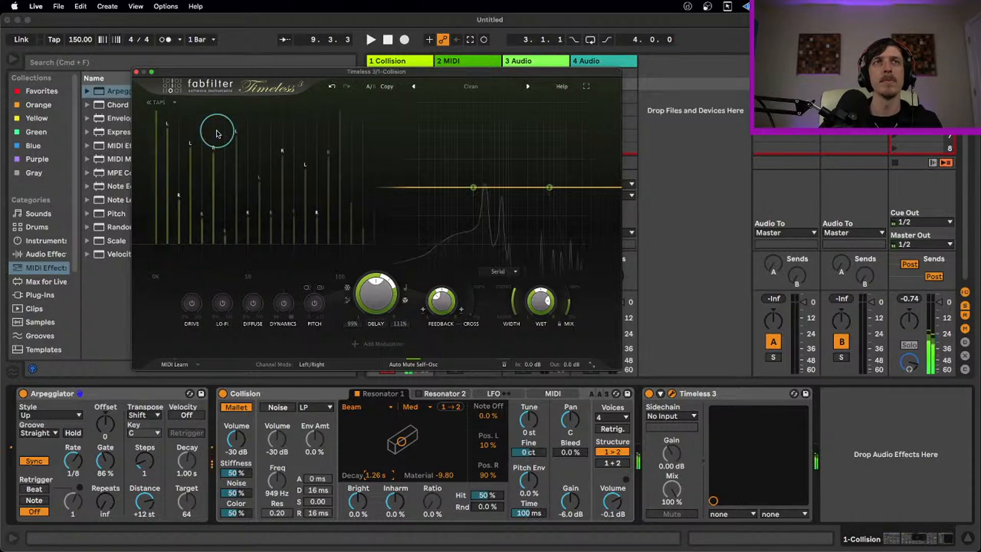
{"action": "left_click", "coordinate": [174, 102]}
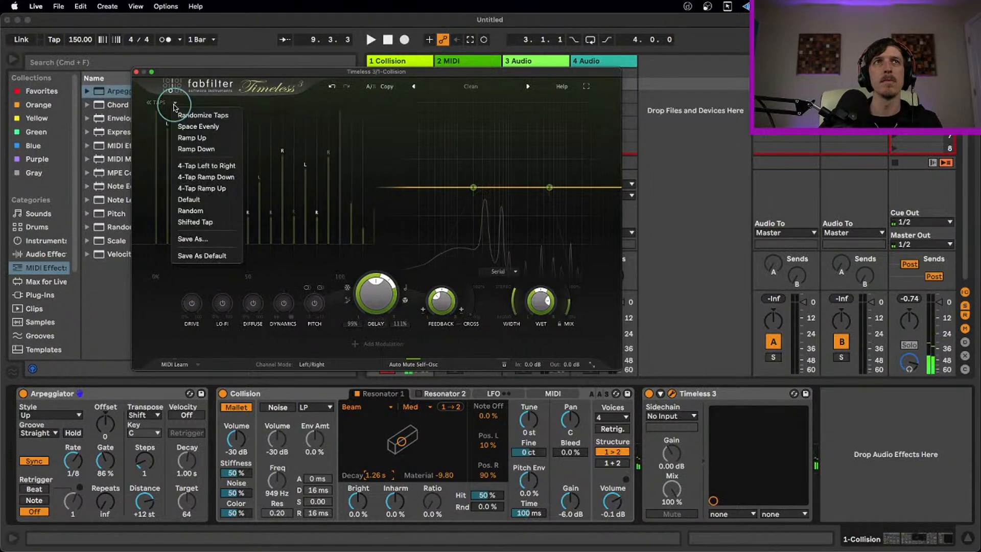
{"action": "left_click", "coordinate": [204, 211]}
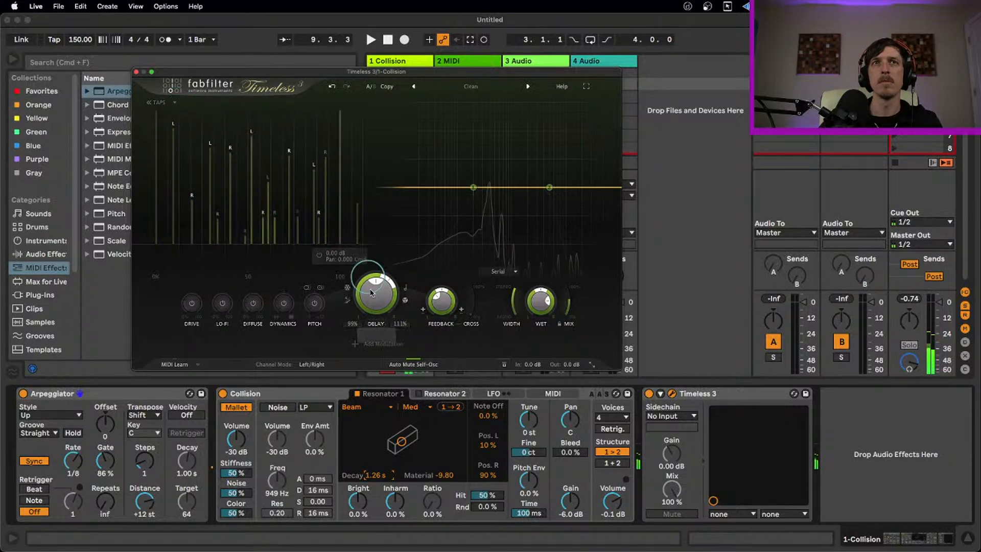
- Switch the delay sync to Free and lower the delay time to about 391.6 ms left and 437.4 ms right
{"action": "left_click", "coordinate": [405, 288]}
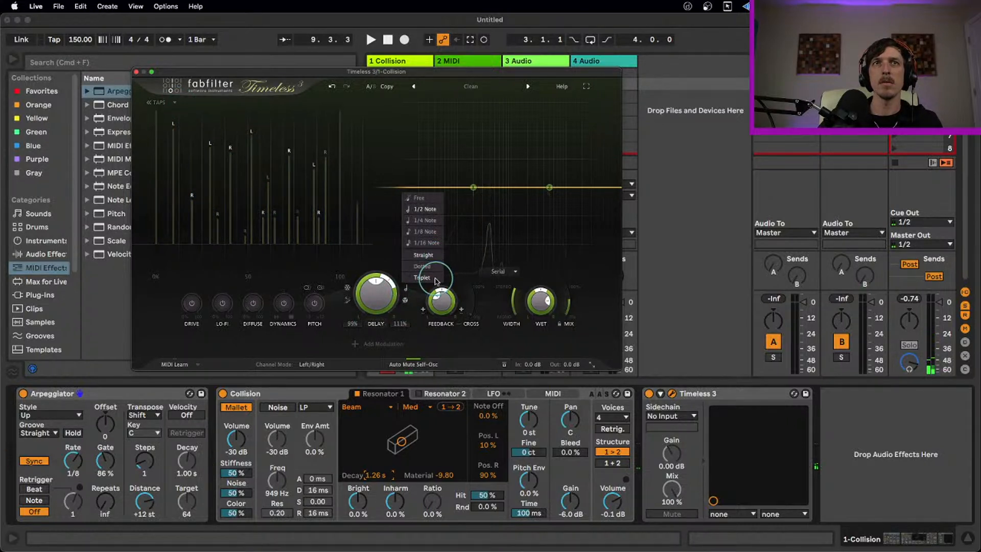
{"action": "left_click", "coordinate": [420, 198]}
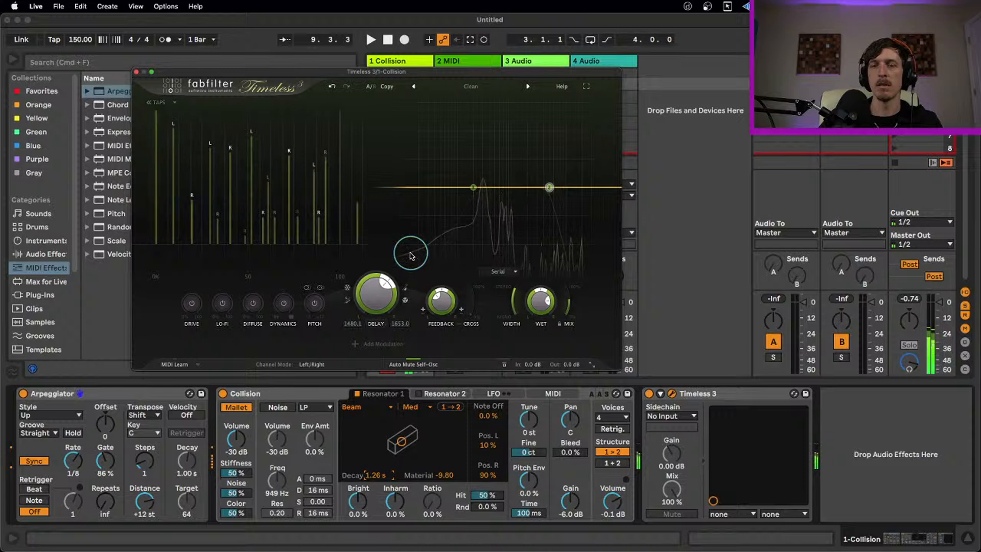
{"action": "mouse_move", "coordinate": [374, 296]}
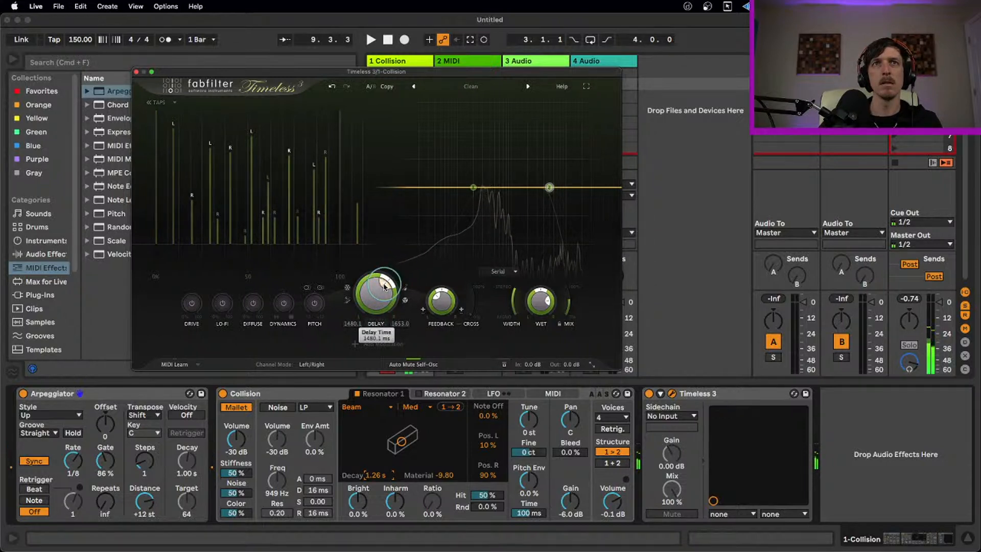
{"action": "left_click_drag", "start_coordinate": [388, 291], "coordinate": [360, 282]}
- Raise the Dynamics effect, add a small amount of Drive, and bring Diffuse up to about 29.6%
{"action": "mouse_move", "coordinate": [283, 303]}
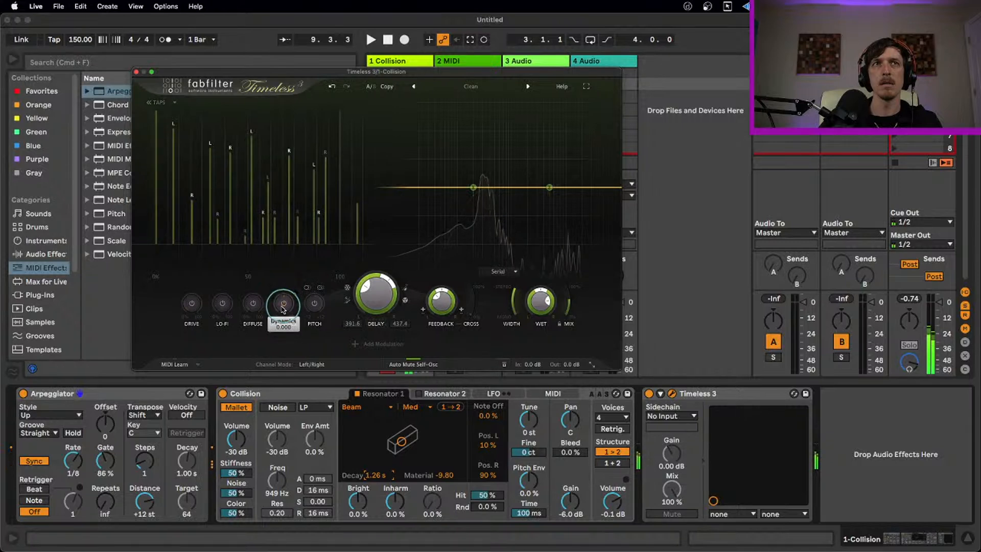
{"action": "left_click_drag", "start_coordinate": [285, 297], "coordinate": [290, 257]}
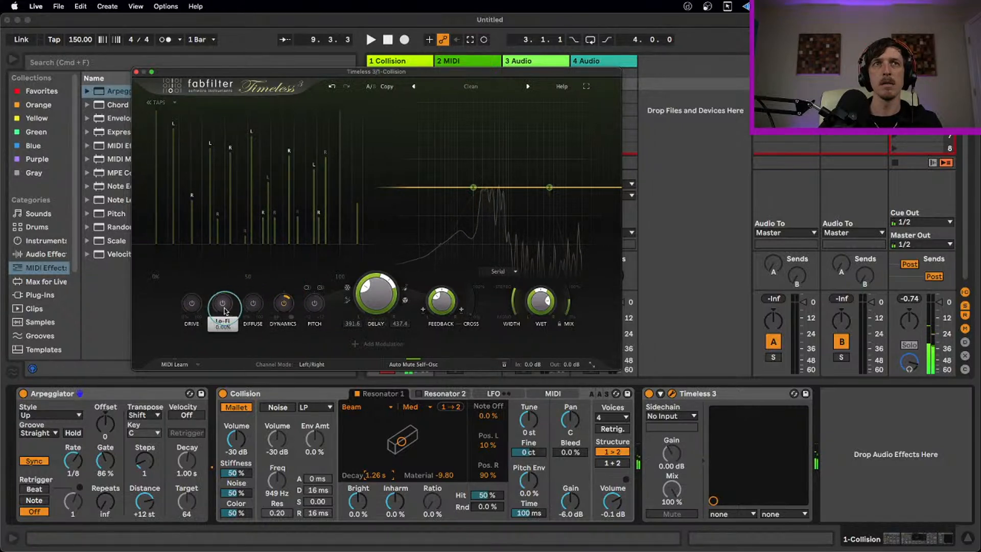
{"action": "left_click_drag", "start_coordinate": [194, 316], "coordinate": [194, 308]}
{"action": "mouse_move", "coordinate": [256, 304]}
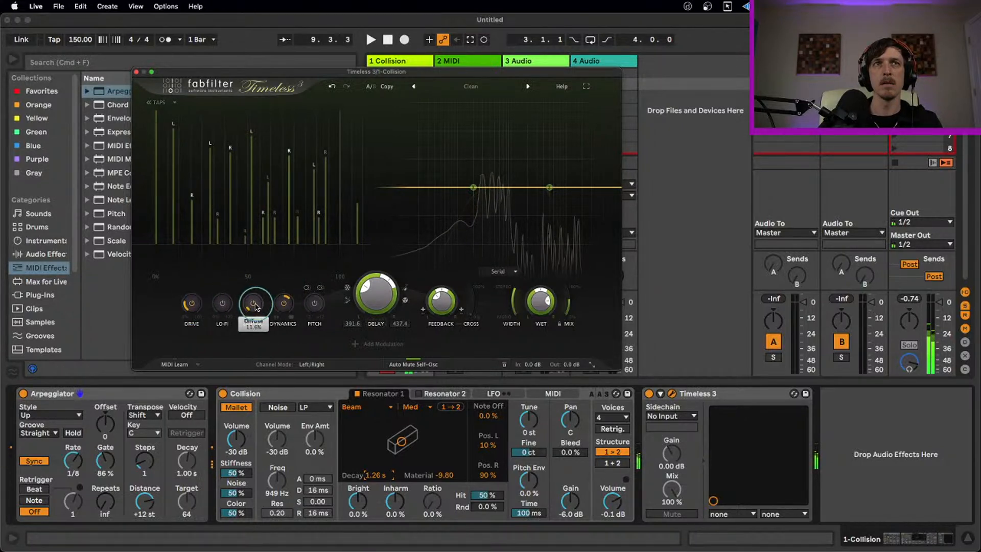
{"action": "left_click_drag", "start_coordinate": [256, 305], "coordinate": [248, 248]}
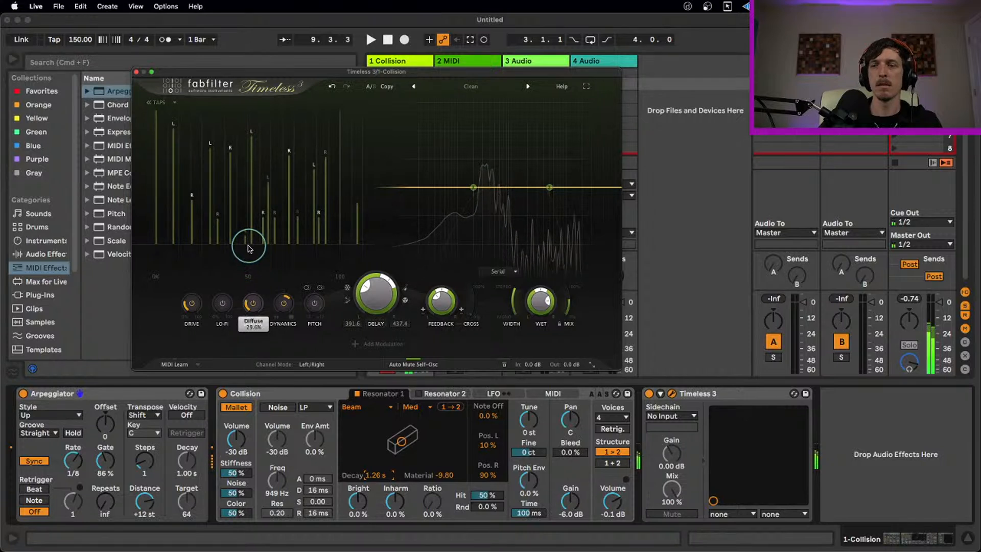
- Enable the high-pass filter in the delay's filter display and raise its cutoff frequency above about 244 Hz
{"action": "mouse_move", "coordinate": [298, 247]}
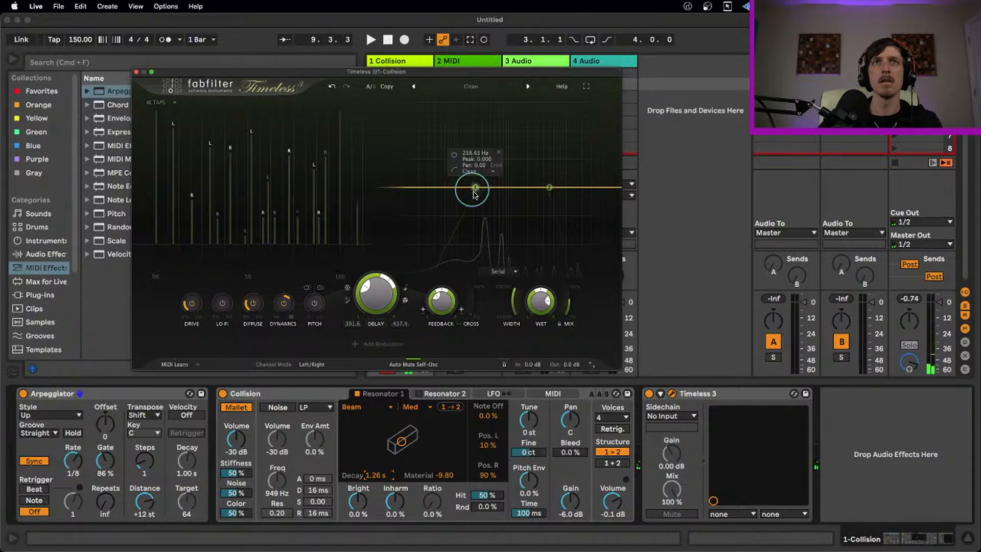
{"action": "left_click", "coordinate": [458, 155]}
{"action": "left_click", "coordinate": [457, 155]}
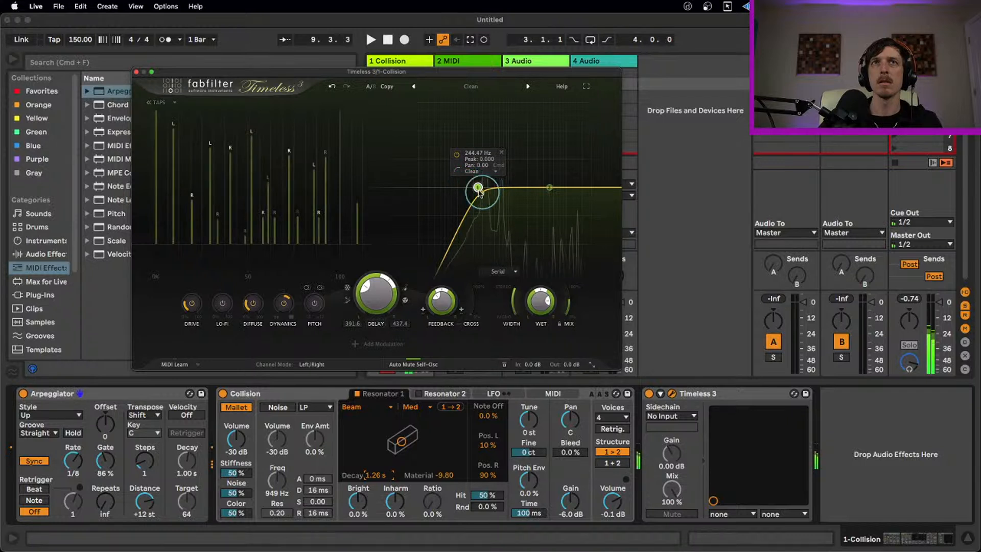
{"action": "left_click_drag", "start_coordinate": [482, 190], "coordinate": [563, 224]}
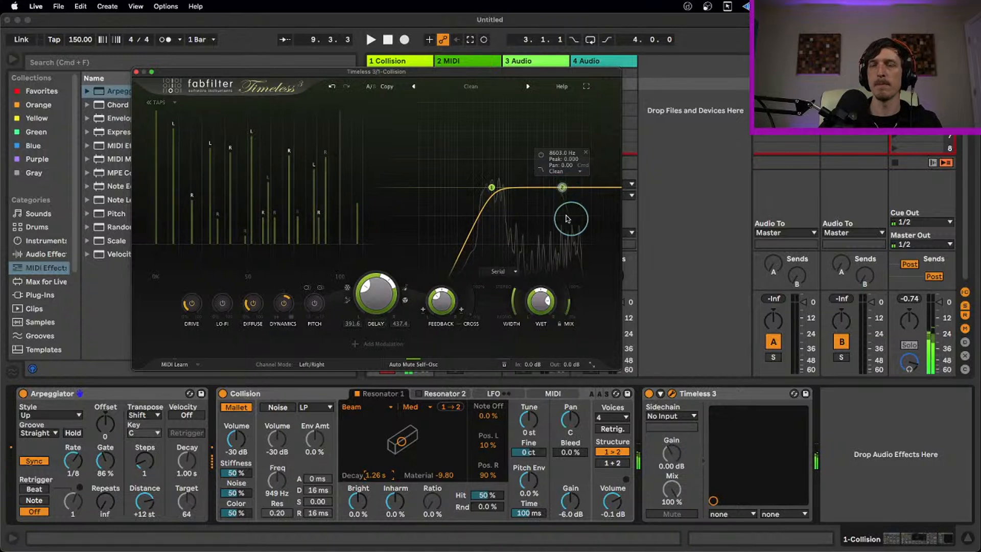
- Enable the upper filter, change its shape from Low Pass to High Shelf, and pull it down at about 11 kHz
{"action": "left_click_drag", "start_coordinate": [563, 188], "coordinate": [565, 215]}
{"action": "left_click", "coordinate": [544, 156]}
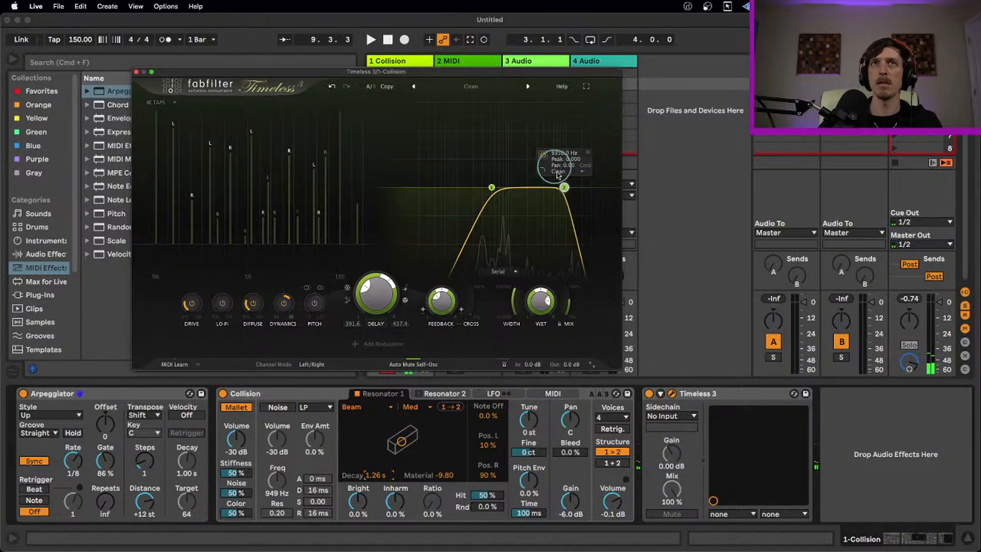
{"action": "left_click", "coordinate": [576, 172]}
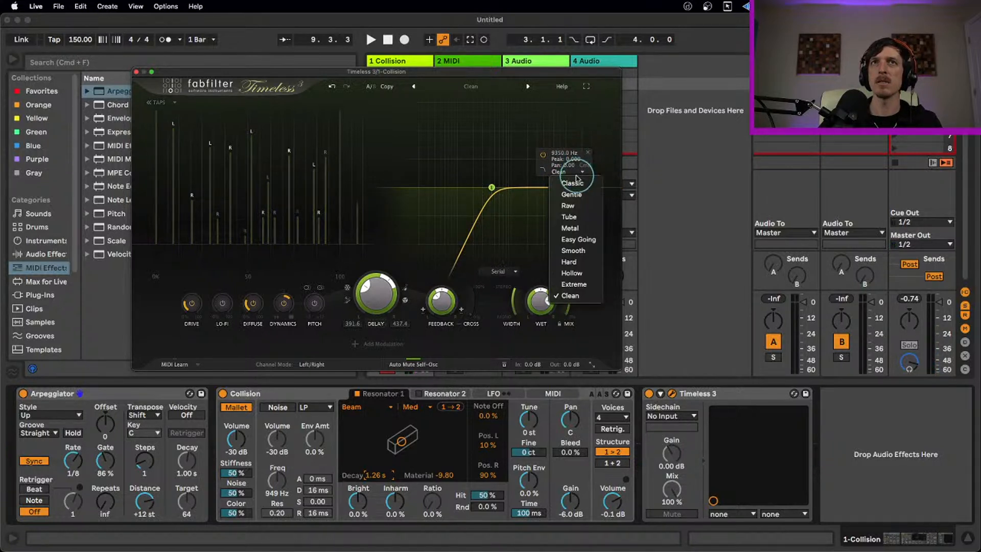
{"action": "left_click", "coordinate": [572, 176]}
{"action": "left_click", "coordinate": [543, 173]}
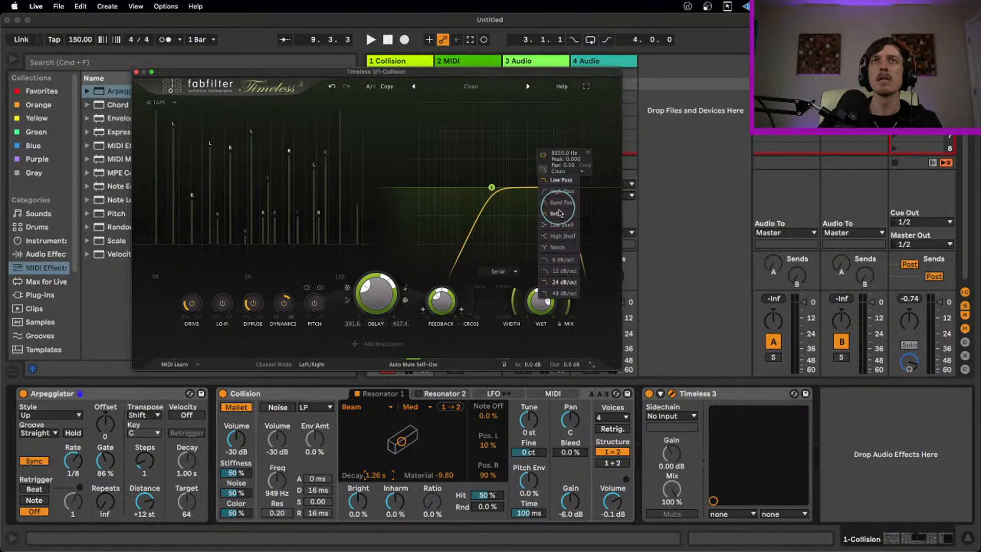
{"action": "left_click", "coordinate": [566, 238]}
{"action": "left_click_drag", "start_coordinate": [562, 187], "coordinate": [570, 214]}
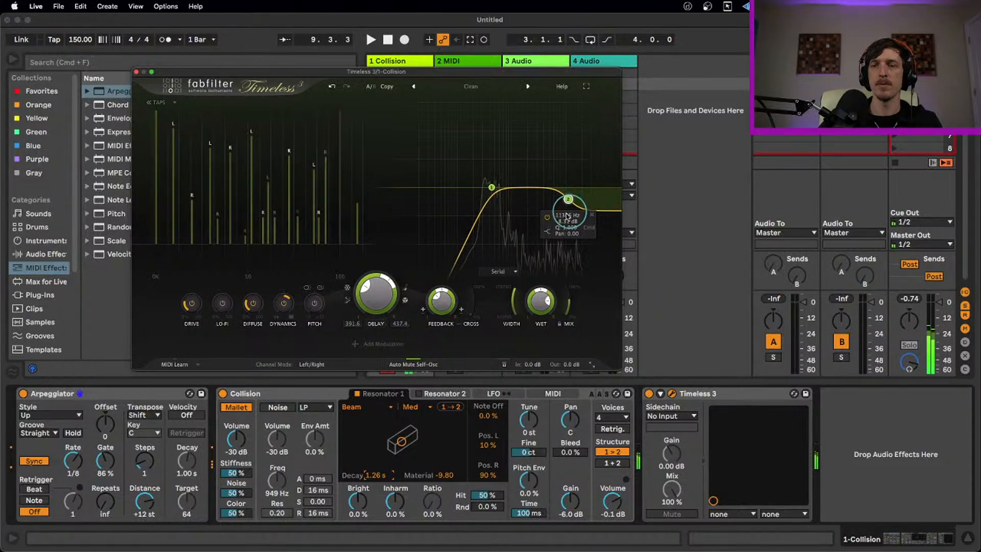
- Set the Arpeggiator's rate to 1/16
{"action": "left_click", "coordinate": [75, 461]}
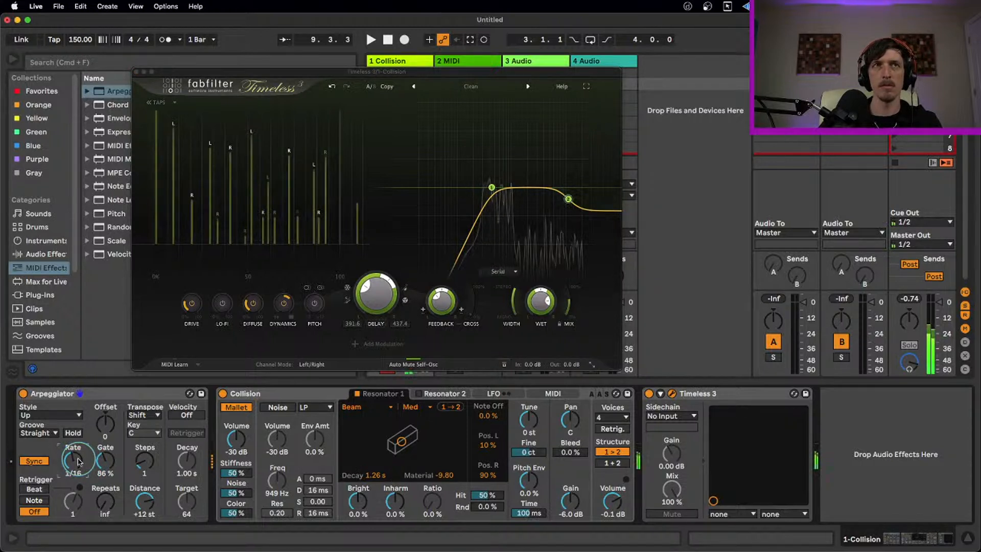
- Adjust the Dynamics and Diffuse amounts of the Timeless 3 delay
{"action": "left_click", "coordinate": [289, 307]}
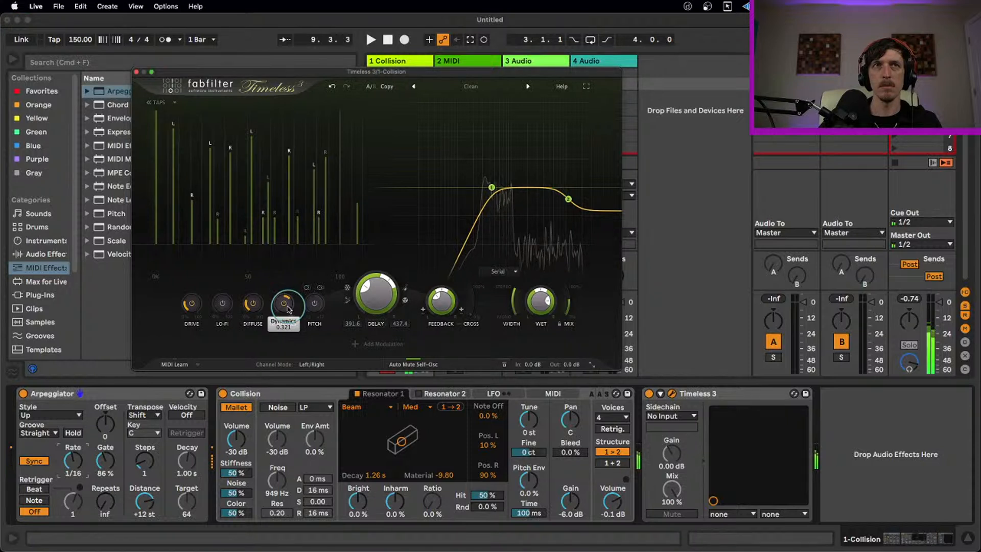
{"action": "mouse_move", "coordinate": [289, 347]}
{"action": "left_mouse_down"}
{"action": "mouse_move", "coordinate": [289, 391]}
{"action": "mouse_move", "coordinate": [291, 334]}
{"action": "left_mouse_up"}
{"action": "mouse_move", "coordinate": [251, 305]}
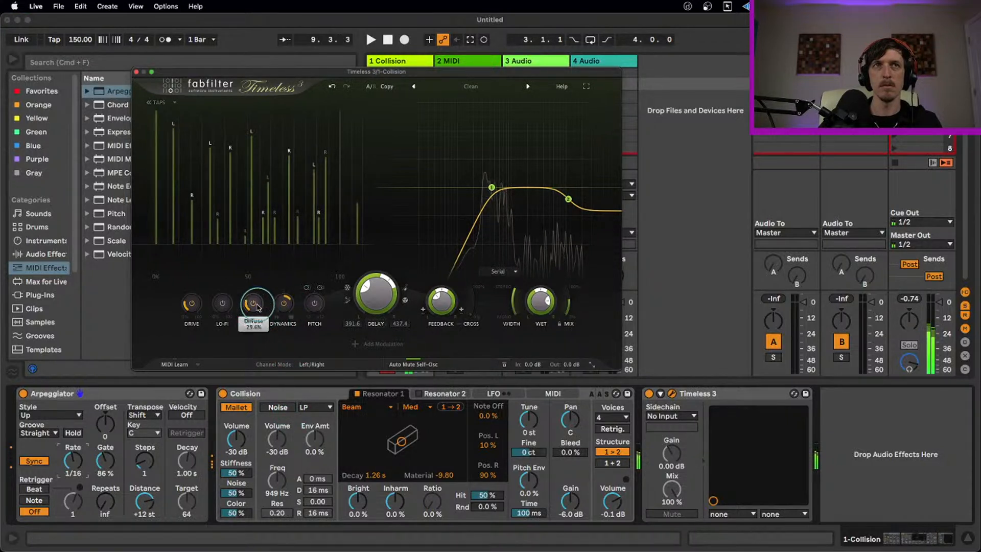
{"action": "left_click_drag", "start_coordinate": [265, 367], "coordinate": [258, 257]}
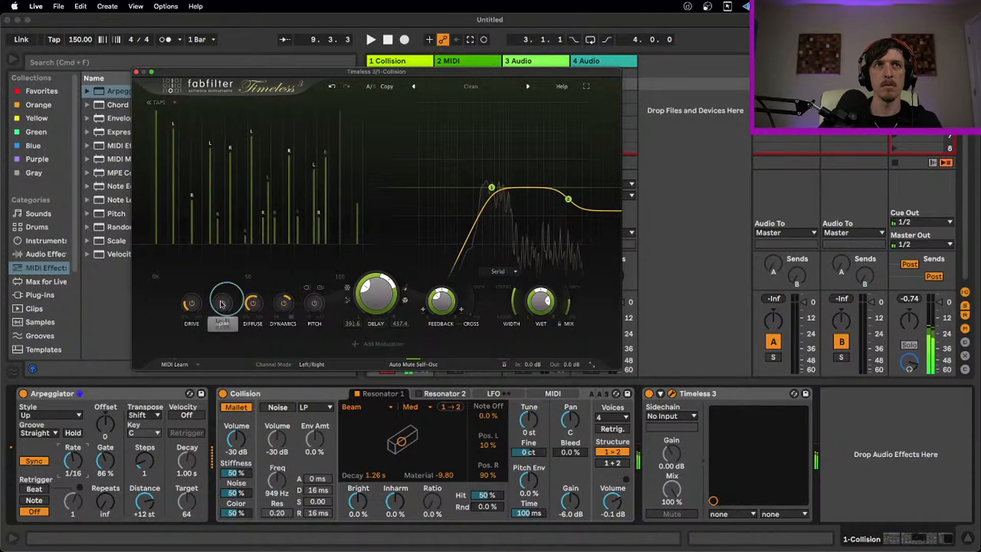
{"action": "mouse_move", "coordinate": [189, 299]}
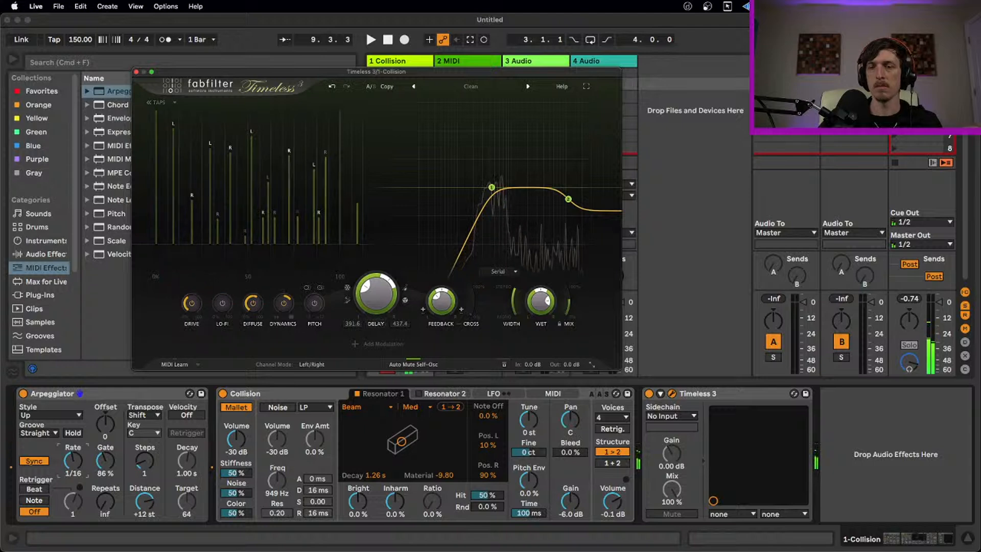
- Set the decay of Collision's Resonator 1 to 1.19 s and its material to -100
{"action": "key", "text": "super+Tab"}
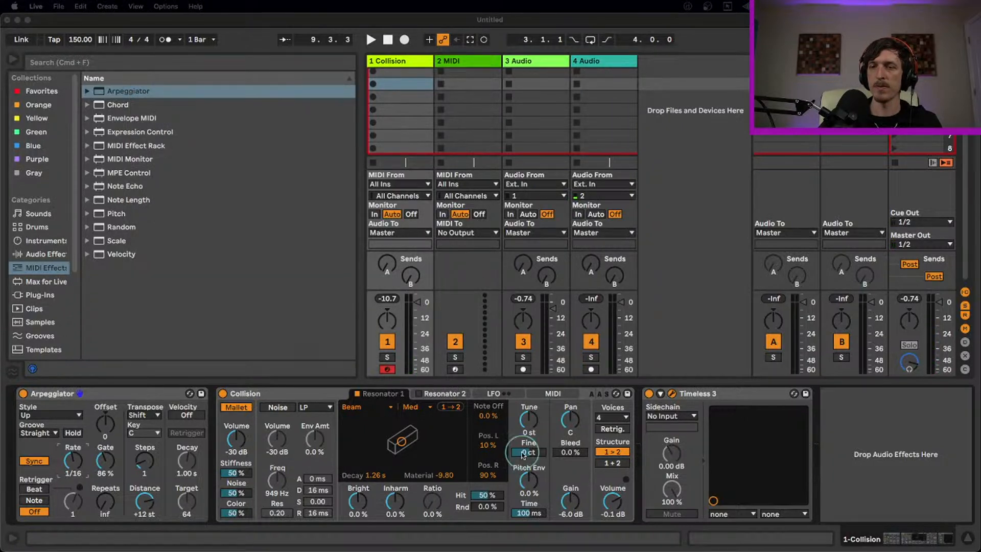
{"action": "left_click", "coordinate": [401, 64]}
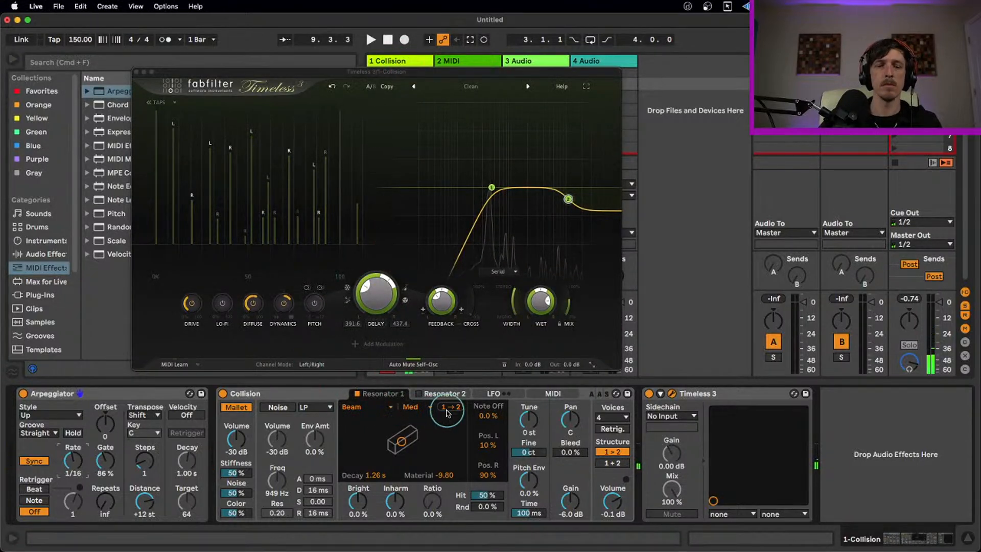
{"action": "key", "text": "z"}
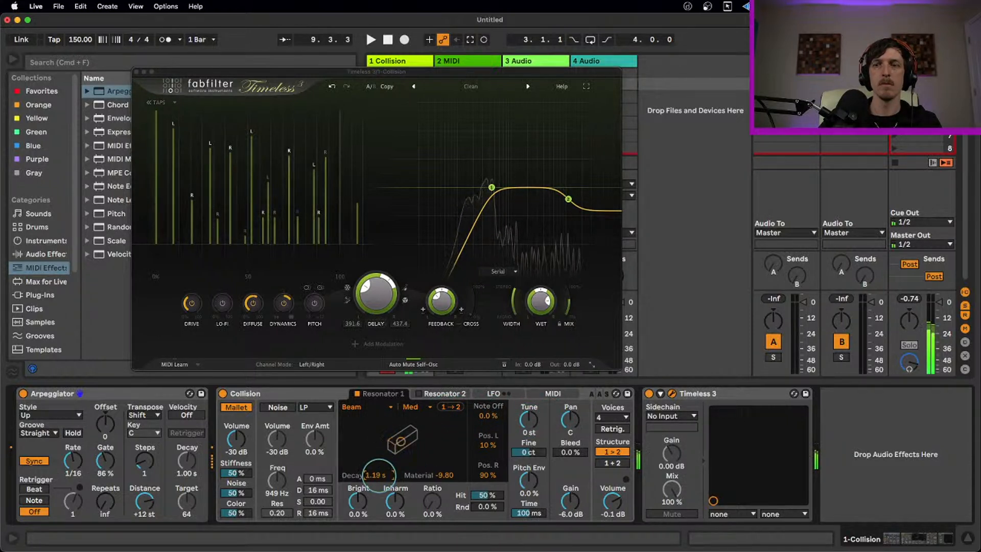
{"action": "left_click", "coordinate": [378, 476]}
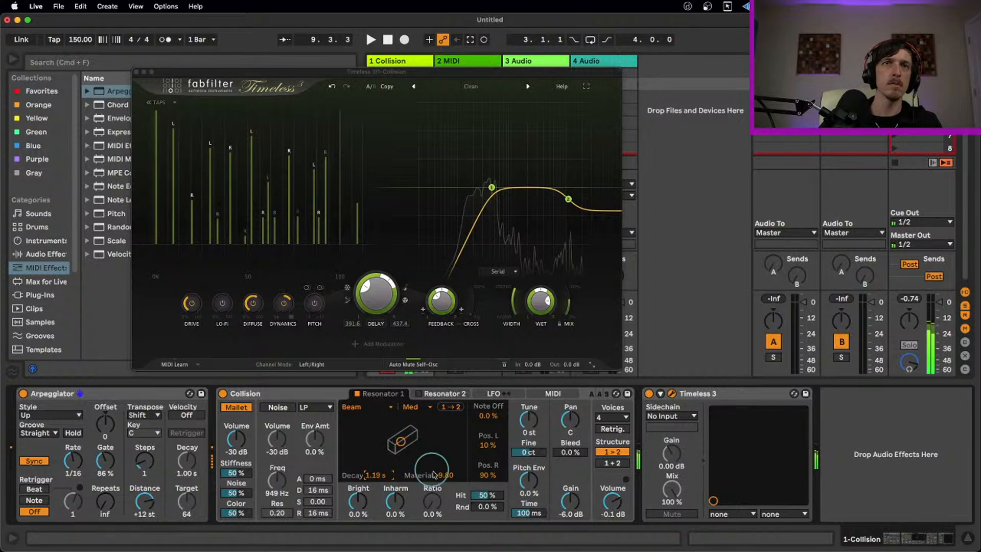
{"action": "left_click_drag", "start_coordinate": [440, 473], "coordinate": [441, 477]}
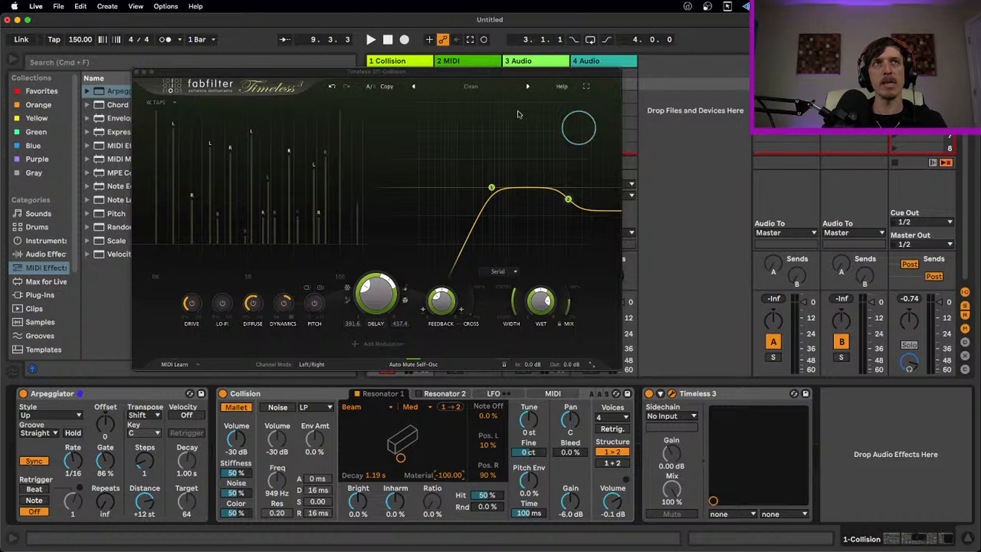
- Try the Ramp Up and Random patterns for the Timeless 3 delay taps
{"action": "left_click", "coordinate": [394, 73]}
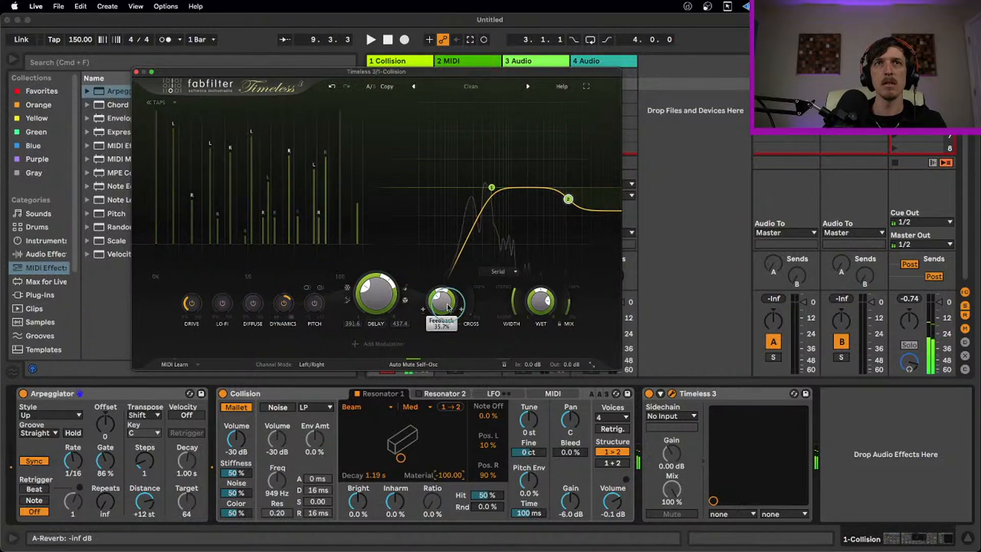
{"action": "left_click", "coordinate": [174, 103]}
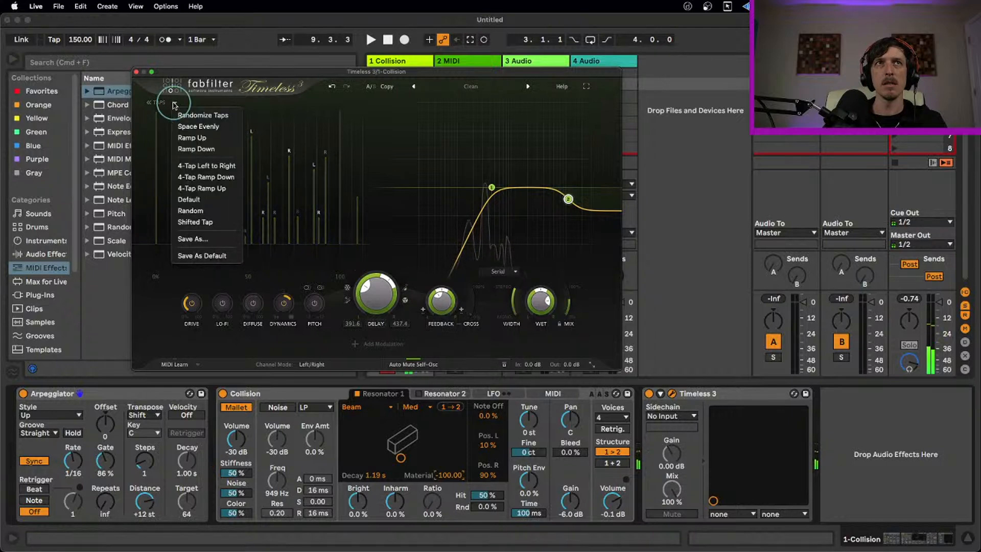
{"action": "left_click", "coordinate": [211, 138]}
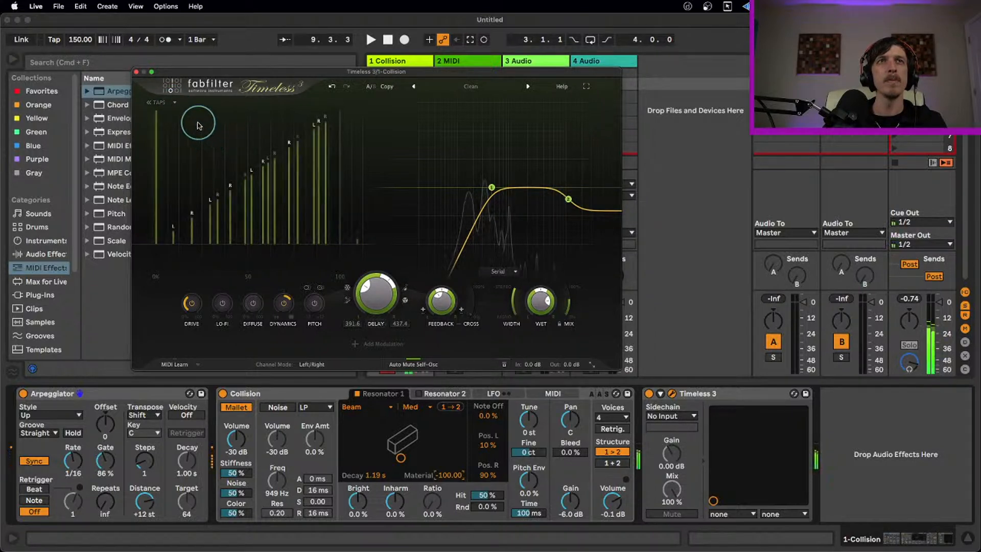
{"action": "left_click", "coordinate": [172, 104]}
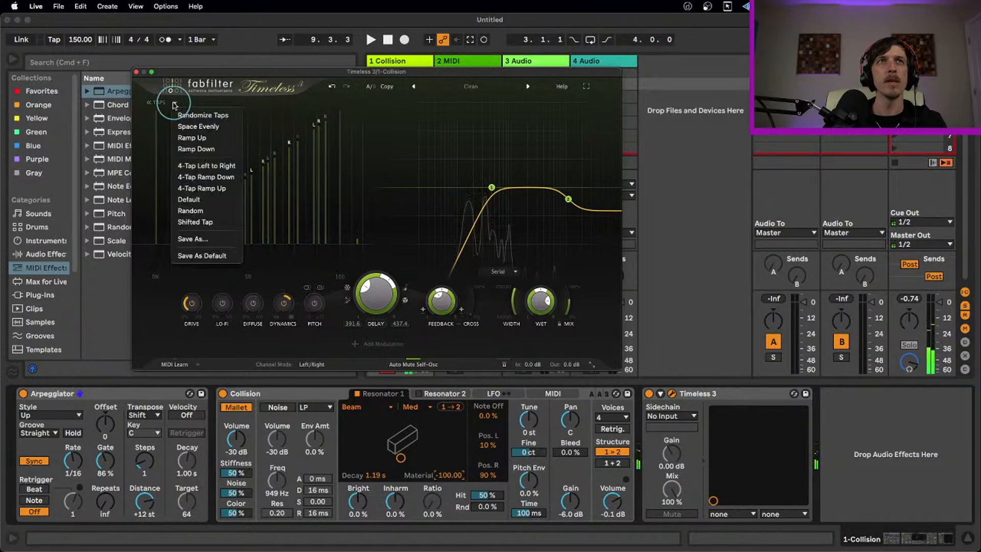
{"action": "left_click", "coordinate": [199, 213]}
- Randomize the delay taps in Timeless 3 and close its plug-in window
{"action": "left_click", "coordinate": [174, 102]}
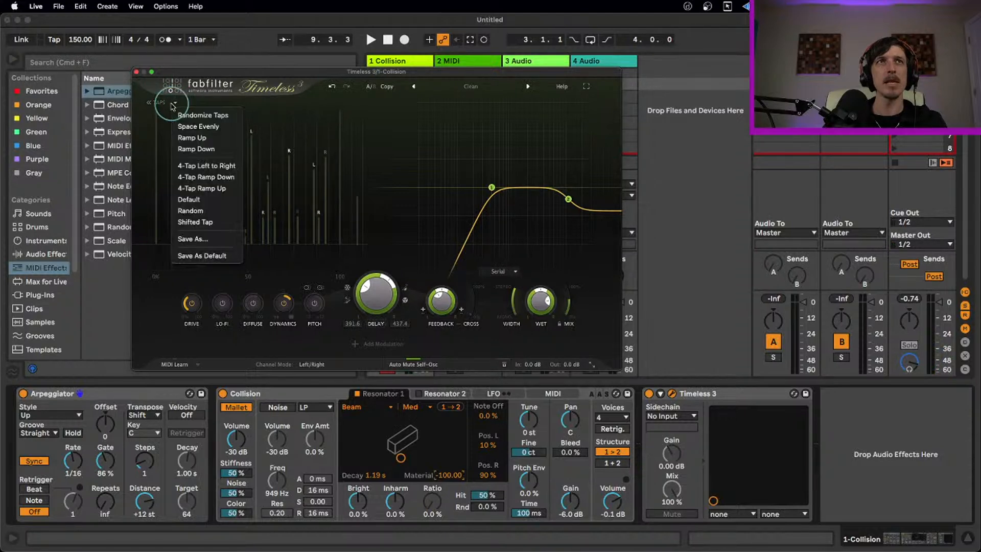
{"action": "left_click", "coordinate": [201, 118]}
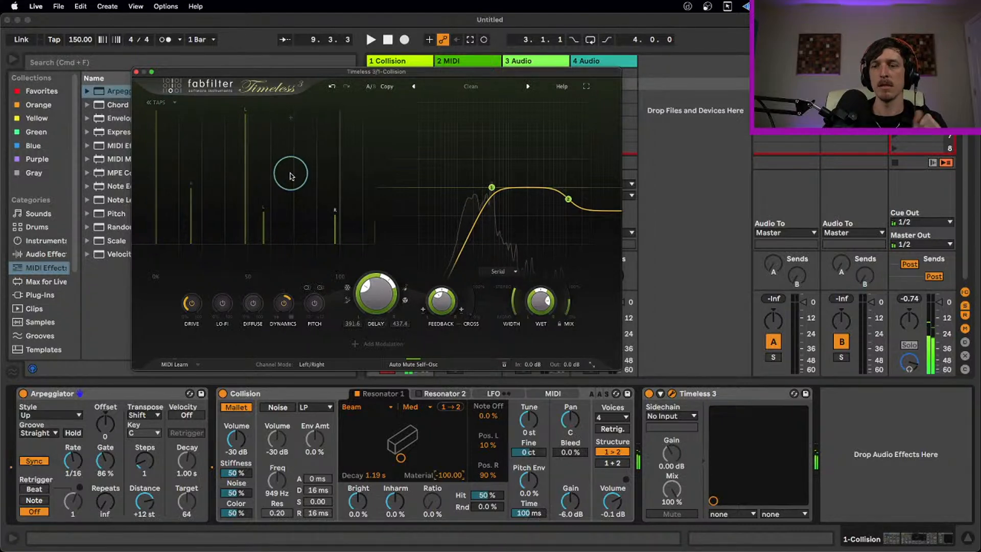
{"action": "left_click", "coordinate": [136, 72]}
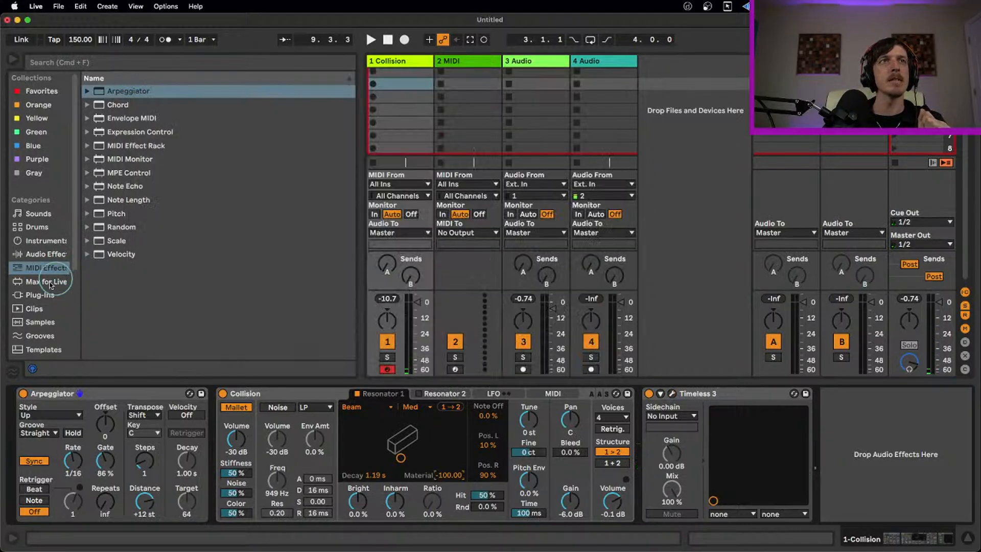
- Load the FabFilter Pro-R reverb after Timeless 3 on the Collision track
{"action": "left_click", "coordinate": [41, 295]}
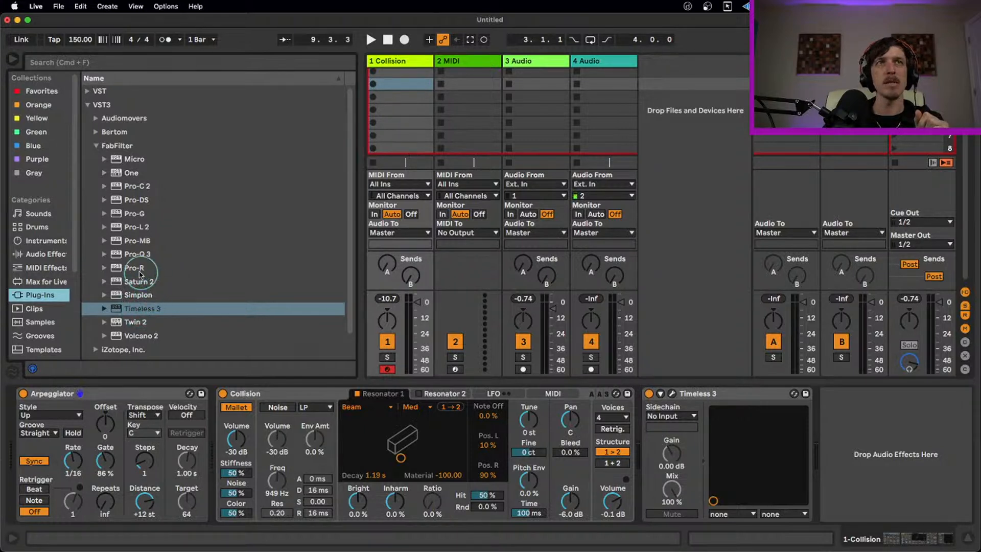
{"action": "left_click_drag", "start_coordinate": [139, 274], "coordinate": [900, 464]}
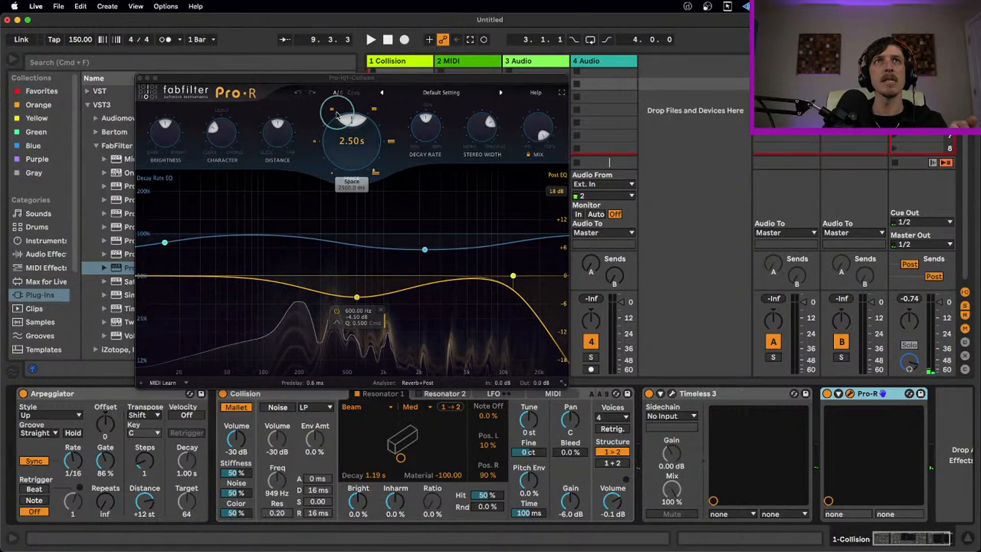
{"action": "mouse_move", "coordinate": [366, 152]}
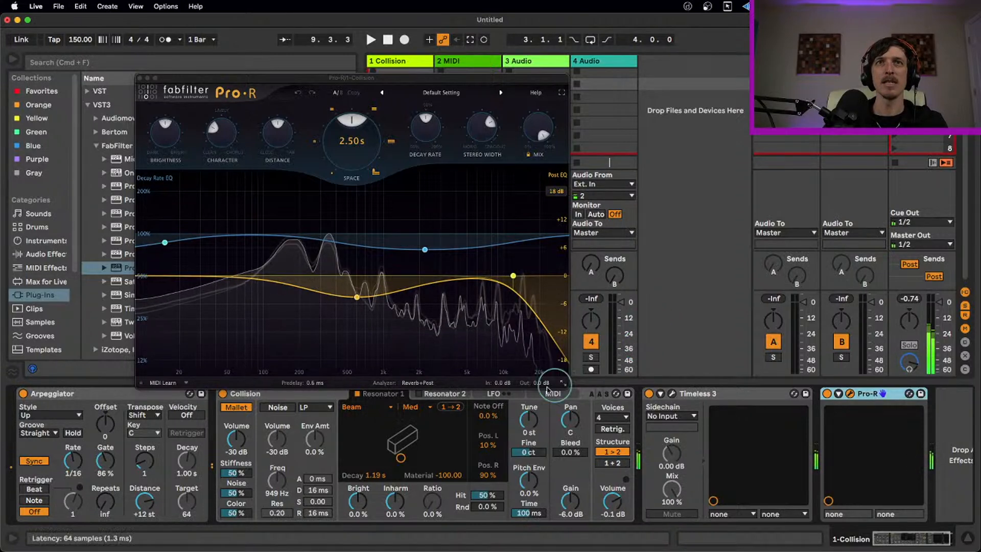
- Bypass the Timeless 3 delay and the Arpeggiator on the Collision track
{"action": "left_click", "coordinate": [649, 394]}
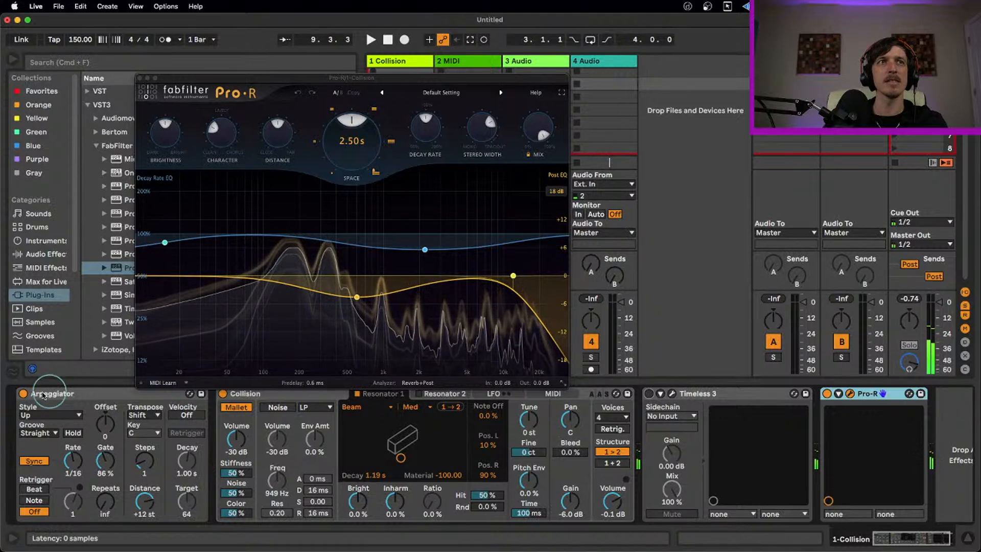
{"action": "left_click", "coordinate": [23, 394]}
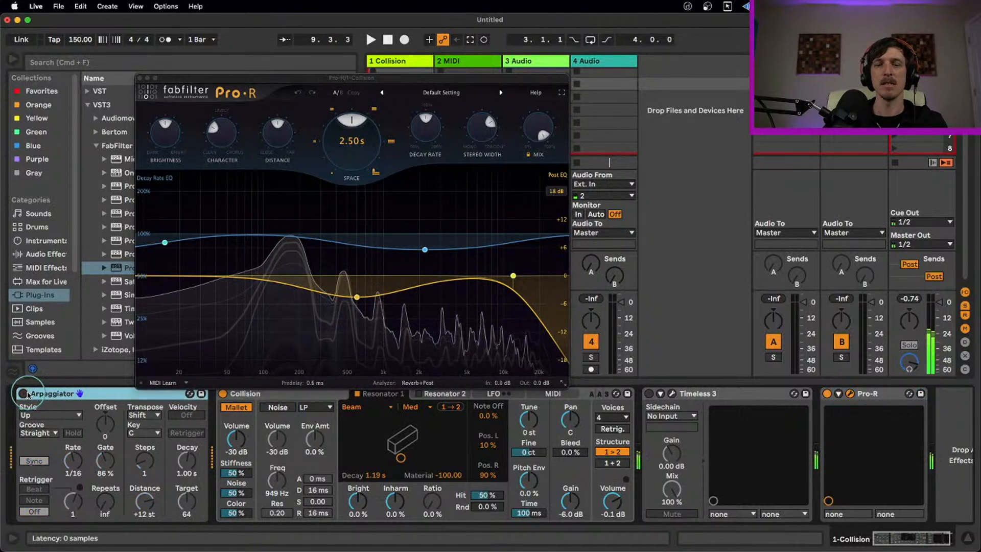
{"action": "key", "text": "x"}
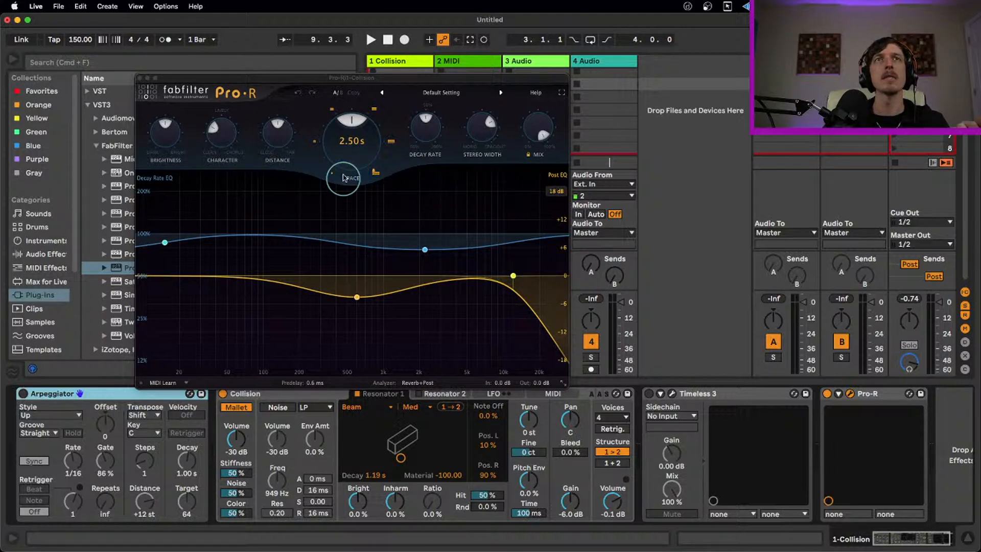
- Set Pro-R's Space to 2.69 s and lower its Brightness and Mix
{"action": "mouse_move", "coordinate": [351, 127]}
{"action": "left_mouse_down"}
{"action": "mouse_move", "coordinate": [338, 151]}
{"action": "mouse_move", "coordinate": [335, 126]}
{"action": "mouse_move", "coordinate": [363, 92]}
{"action": "mouse_move", "coordinate": [422, 77]}
{"action": "mouse_move", "coordinate": [420, 132]}
{"action": "mouse_move", "coordinate": [388, 180]}
{"action": "mouse_move", "coordinate": [375, 138]}
{"action": "mouse_move", "coordinate": [335, 128]}
{"action": "mouse_move", "coordinate": [362, 130]}
{"action": "mouse_move", "coordinate": [353, 135]}
{"action": "left_mouse_up"}
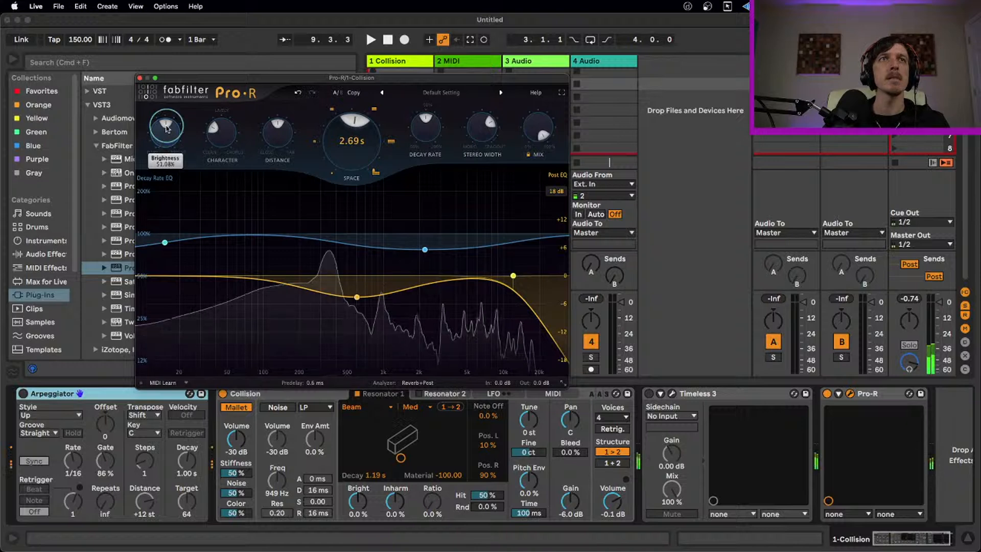
{"action": "left_click_drag", "start_coordinate": [177, 108], "coordinate": [212, 134]}
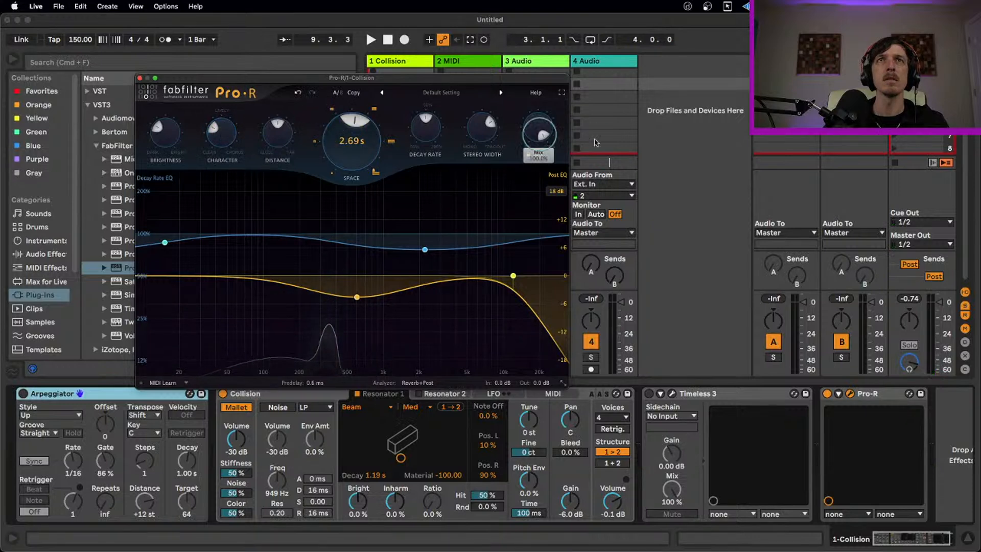
{"action": "left_click_drag", "start_coordinate": [541, 146], "coordinate": [535, 171]}
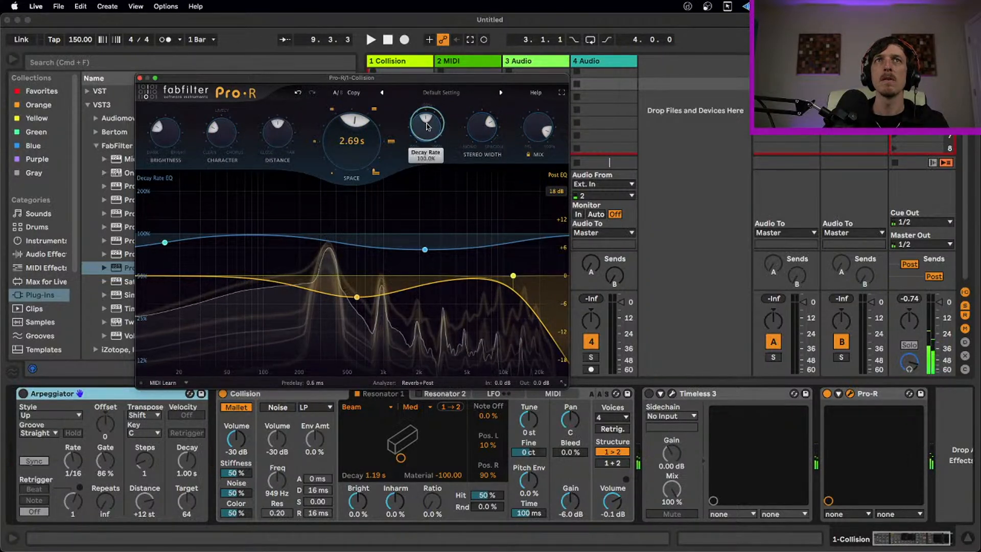
- Increase Pro-R's Space and raise the Decay Rate to about 181.7%, for a total decay time of 8.21 s
{"action": "left_click_drag", "start_coordinate": [427, 127], "coordinate": [426, 139]}
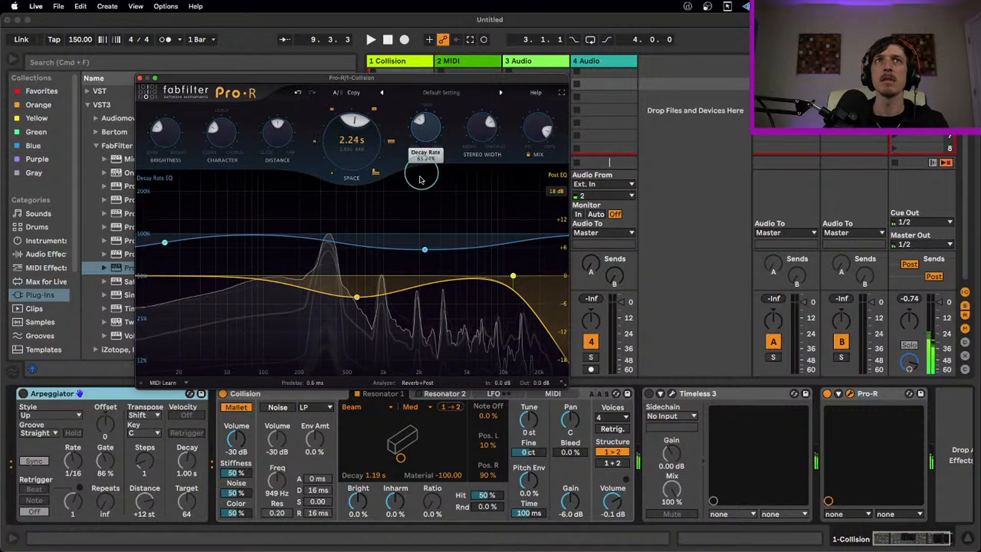
{"action": "left_click_drag", "start_coordinate": [420, 179], "coordinate": [376, 169]}
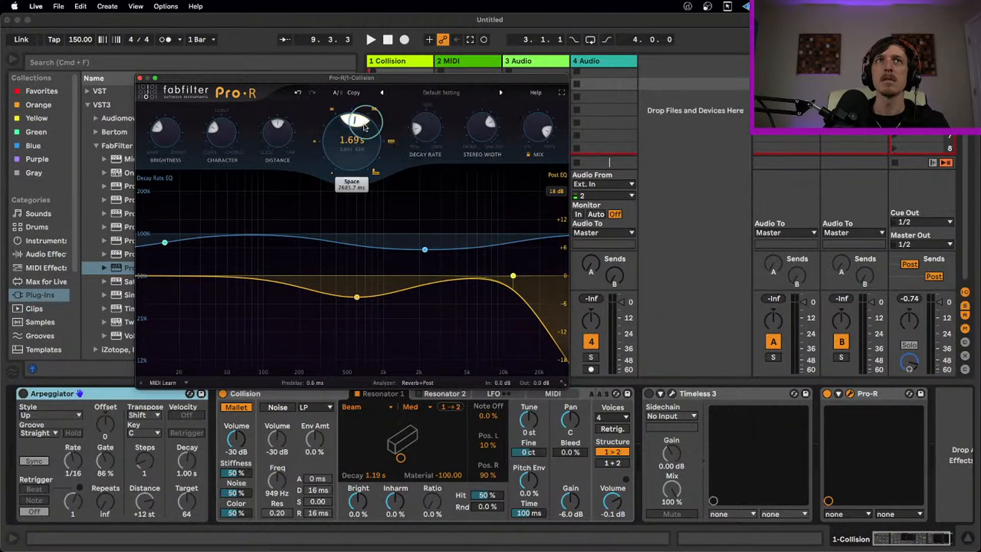
{"action": "left_click_drag", "start_coordinate": [357, 123], "coordinate": [472, 160]}
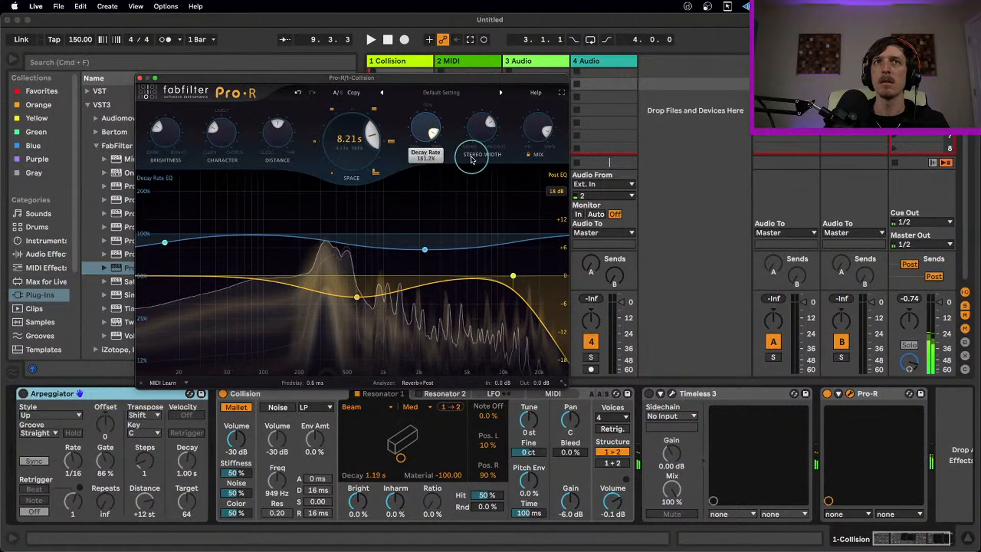
- Flatten the post EQ's 600 Hz dip and shift its high cut upward, raising the 2.2 kHz decay-rate band to about 86%
{"action": "left_click_drag", "start_coordinate": [356, 297], "coordinate": [361, 274]}
{"action": "left_click_drag", "start_coordinate": [515, 279], "coordinate": [536, 277]}
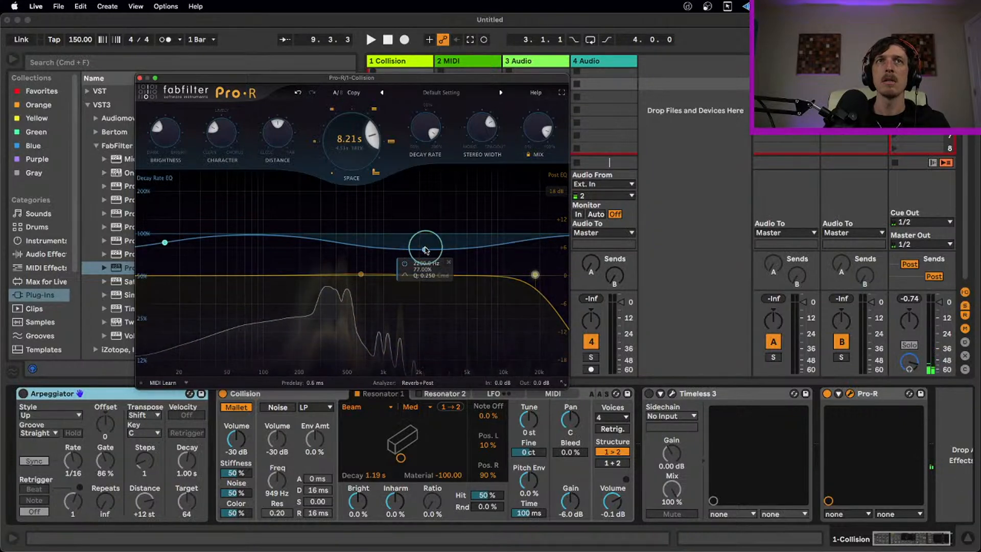
{"action": "mouse_move", "coordinate": [425, 249]}
{"action": "left_mouse_down"}
{"action": "mouse_move", "coordinate": [424, 231]}
{"action": "mouse_move", "coordinate": [427, 243]}
{"action": "left_mouse_up"}
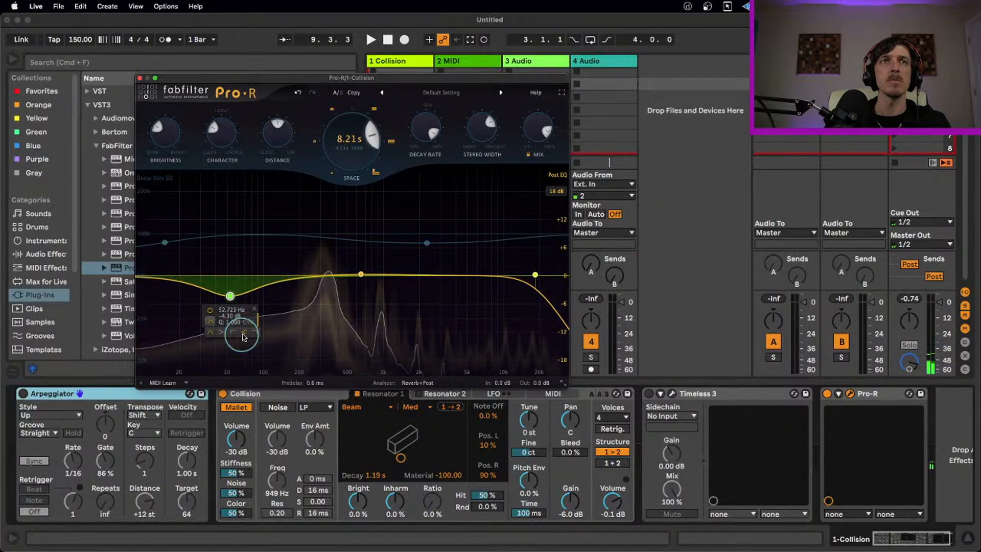
- Turn the new post EQ band into a 12 dB/oct low cut and move it to slightly below 500 Hz
{"action": "left_click", "coordinate": [234, 333]}
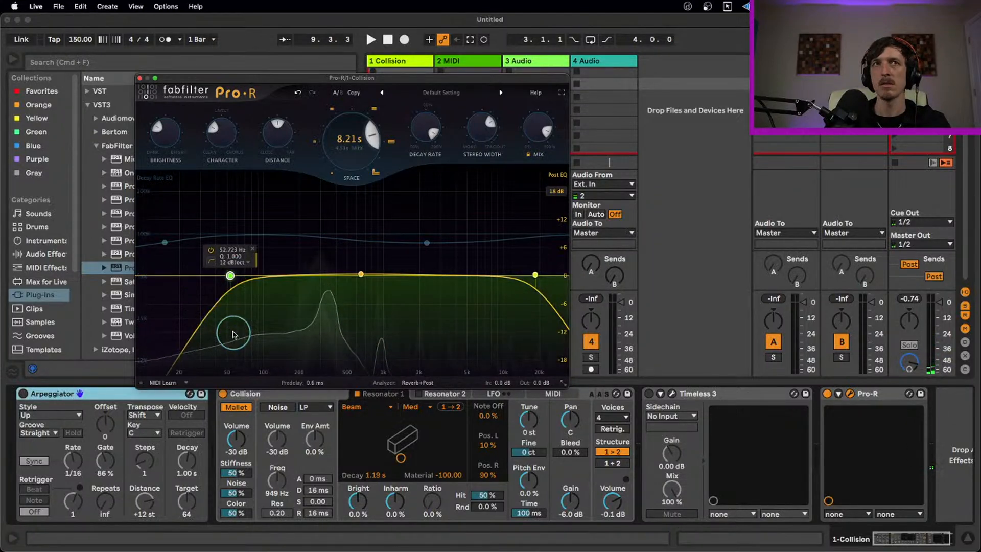
{"action": "left_click_drag", "start_coordinate": [231, 276], "coordinate": [295, 278]}
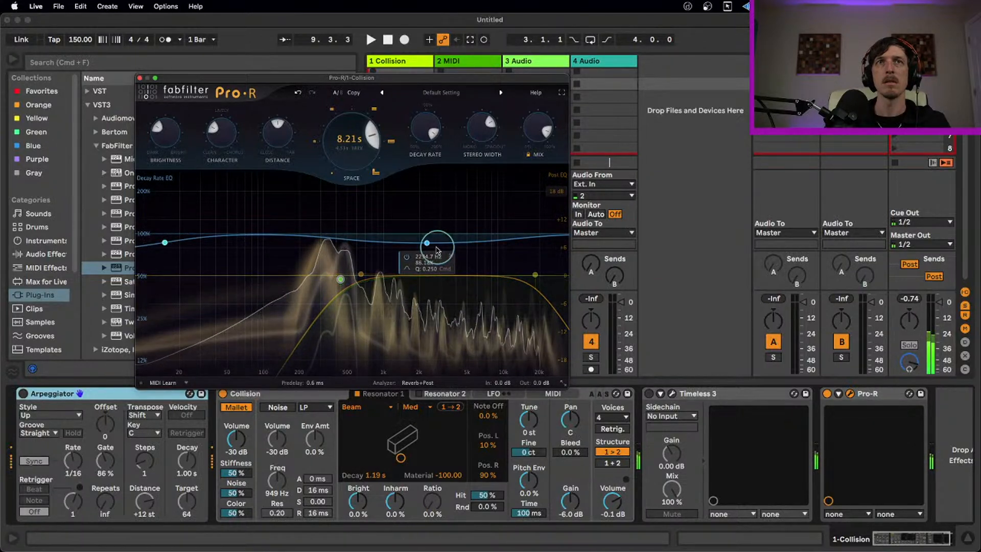
- Lower the Decay Rate for a 5.35 s decay time and move the decay-rate EQ's wide band to about 437 Hz at 13%
{"action": "left_click_drag", "start_coordinate": [433, 245], "coordinate": [533, 207]}
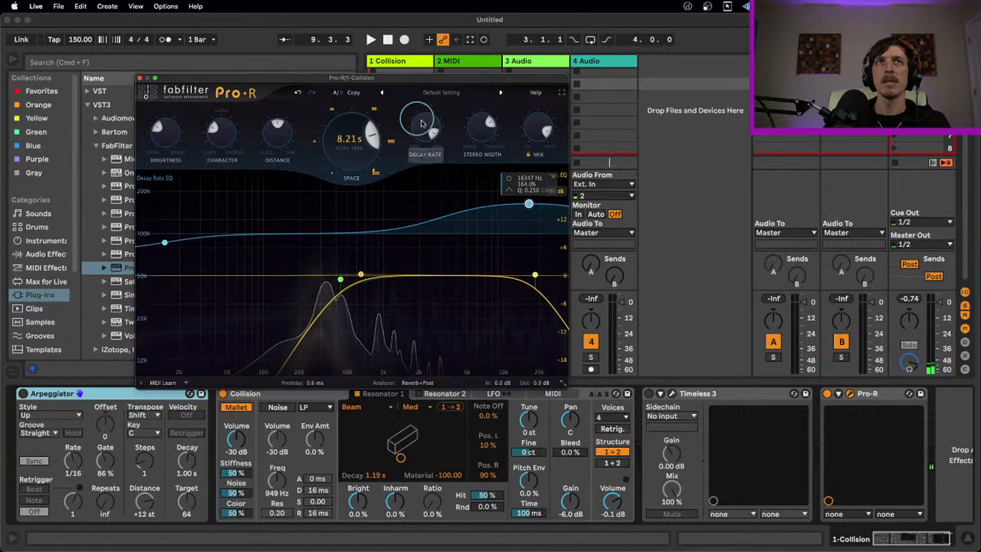
{"action": "left_click_drag", "start_coordinate": [425, 132], "coordinate": [427, 212]}
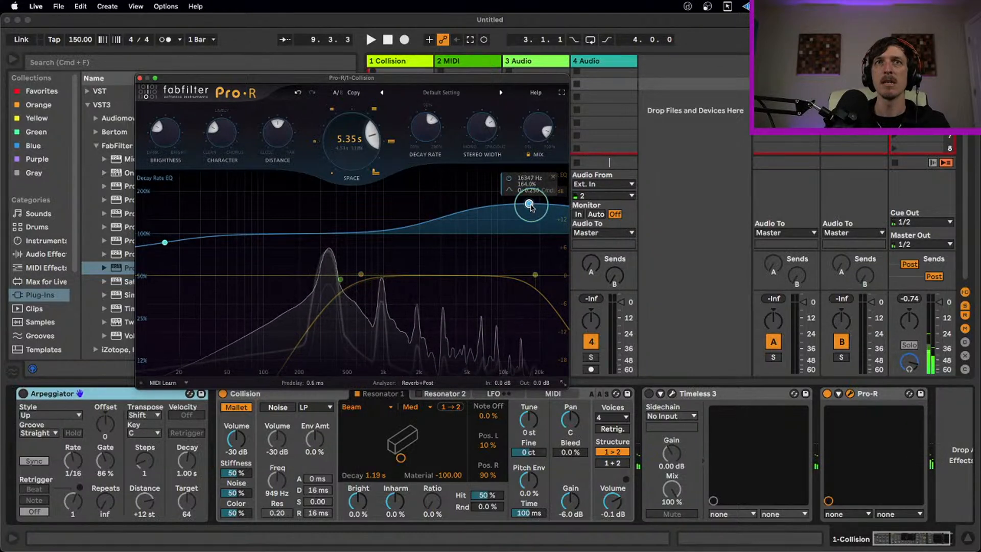
{"action": "left_click_drag", "start_coordinate": [532, 207], "coordinate": [343, 362]}
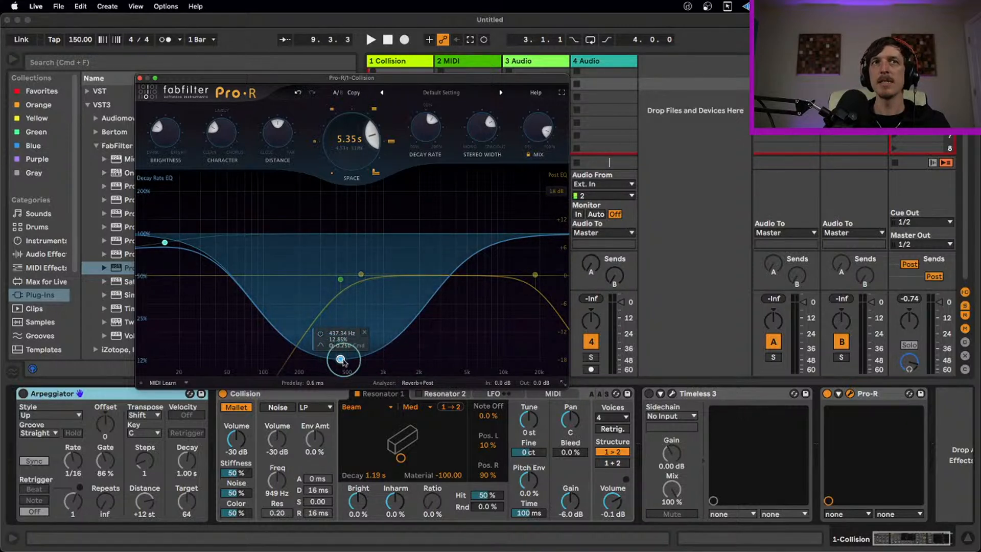
- Reshape the wide decay-rate EQ band into a roughly 200% peak near 400 Hz with Q 0.597, lowering the post EQ's low cut to about 203 Hz
{"action": "left_click_drag", "start_coordinate": [340, 354], "coordinate": [395, 327]}
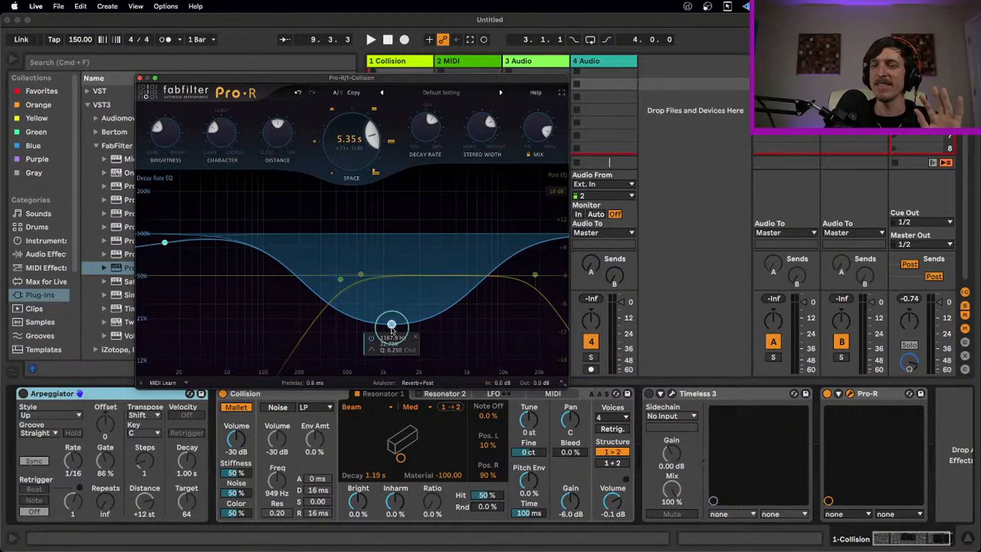
{"action": "left_click_drag", "start_coordinate": [391, 327], "coordinate": [391, 320]}
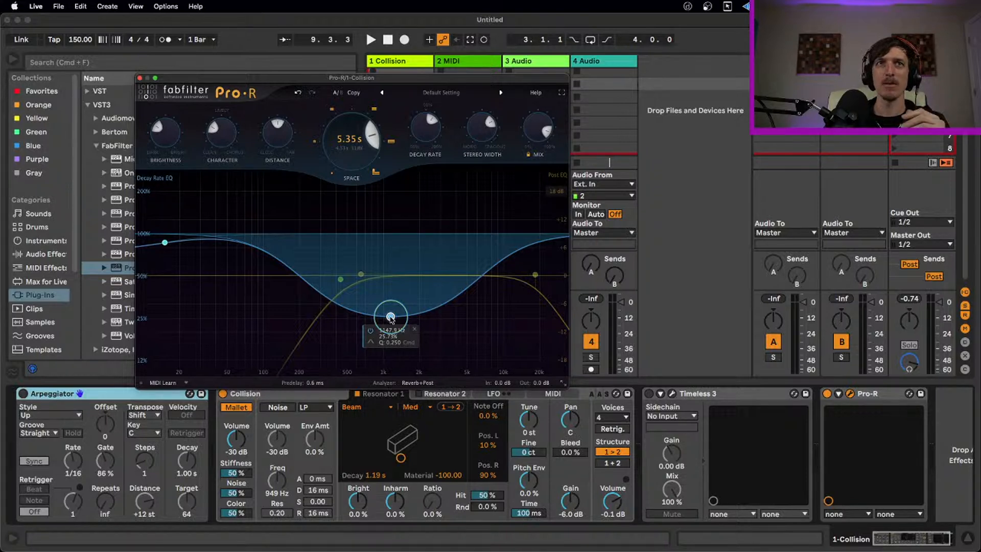
{"action": "left_click_drag", "start_coordinate": [391, 317], "coordinate": [476, 234]}
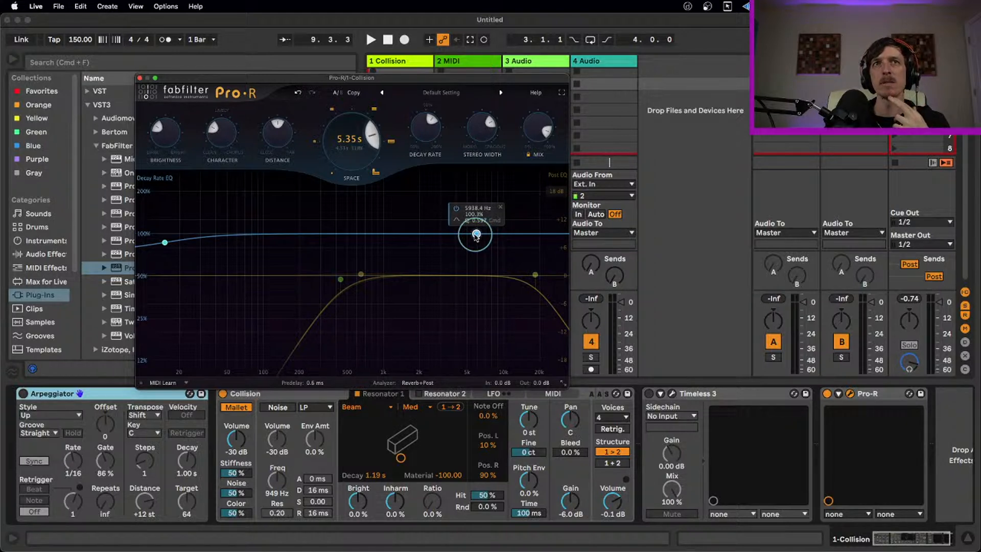
{"action": "left_click_drag", "start_coordinate": [476, 236], "coordinate": [332, 182]}
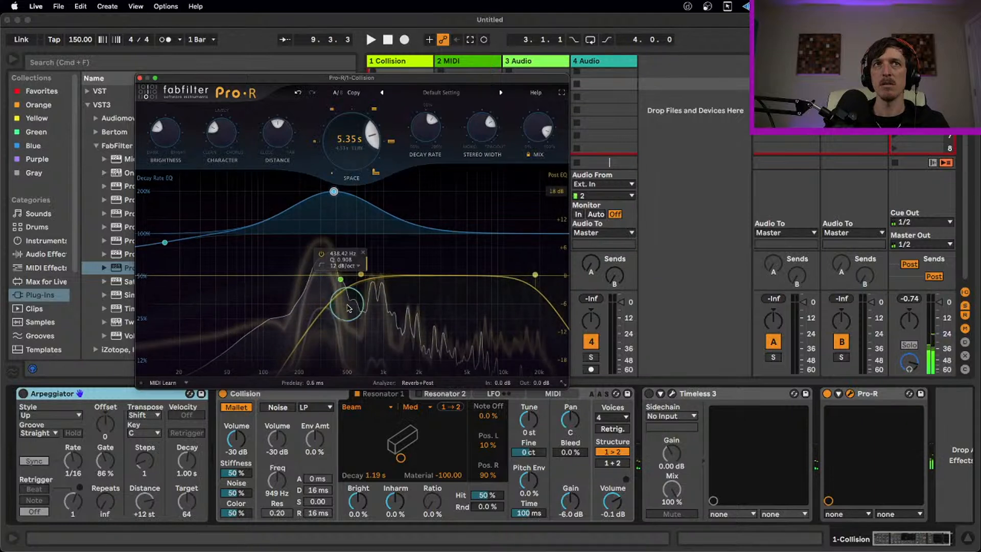
{"action": "left_click_drag", "start_coordinate": [341, 279], "coordinate": [300, 276]}
- Move the decay-rate EQ peak to about 2.5 kHz at 107.7% and add a second band at the same frequency, at about 96%
{"action": "left_click_drag", "start_coordinate": [334, 192], "coordinate": [338, 195]}
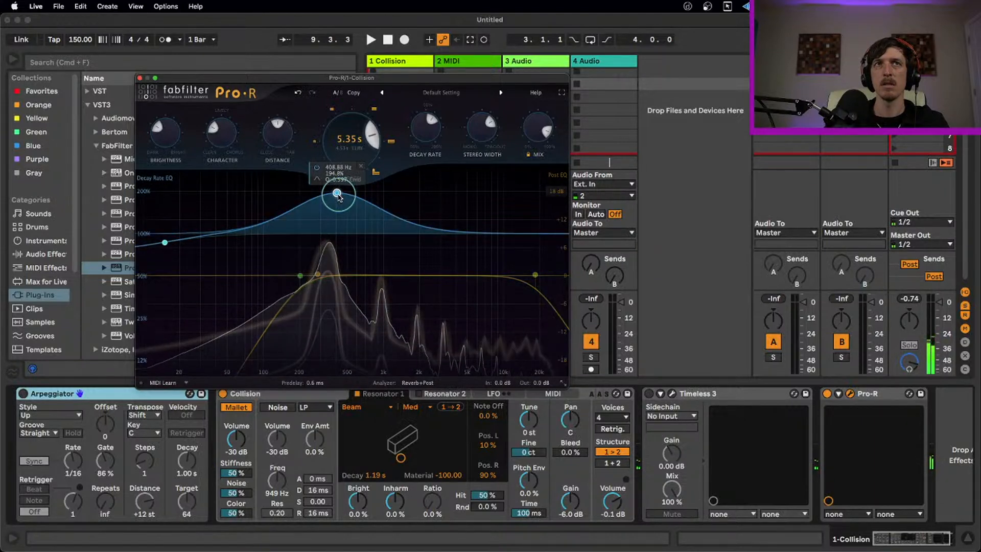
{"action": "left_click_drag", "start_coordinate": [339, 215], "coordinate": [330, 334]}
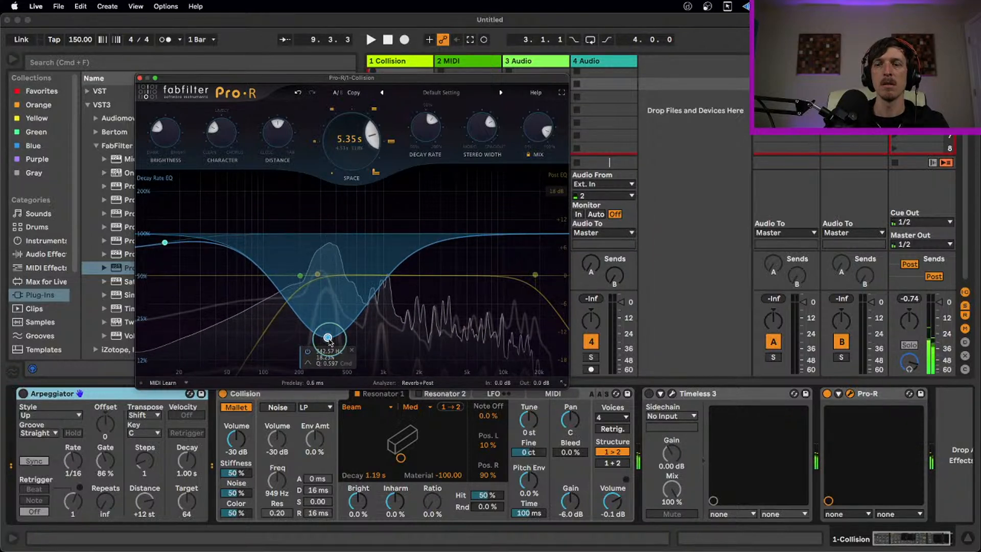
{"action": "left_click_drag", "start_coordinate": [329, 334], "coordinate": [432, 229]}
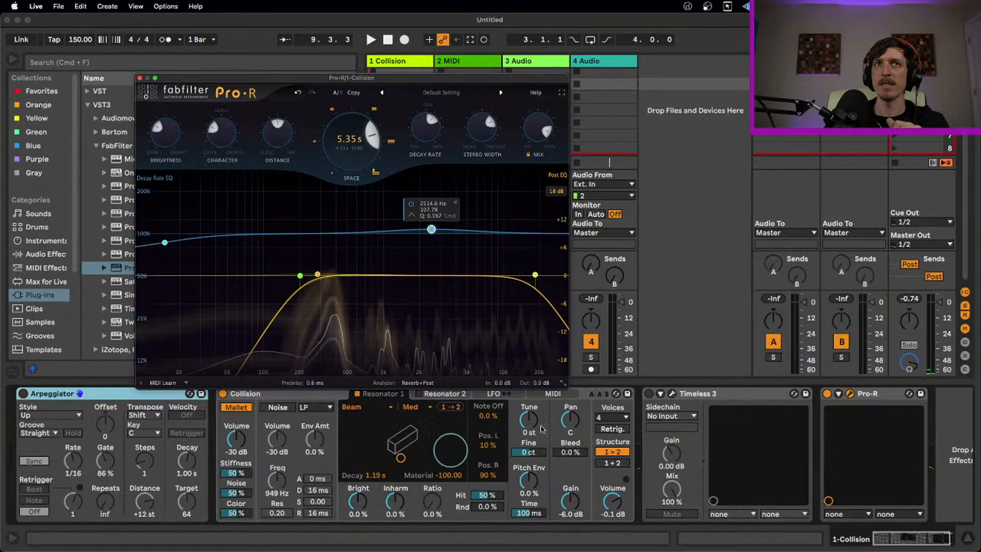
{"action": "double_click", "coordinate": [431, 235]}
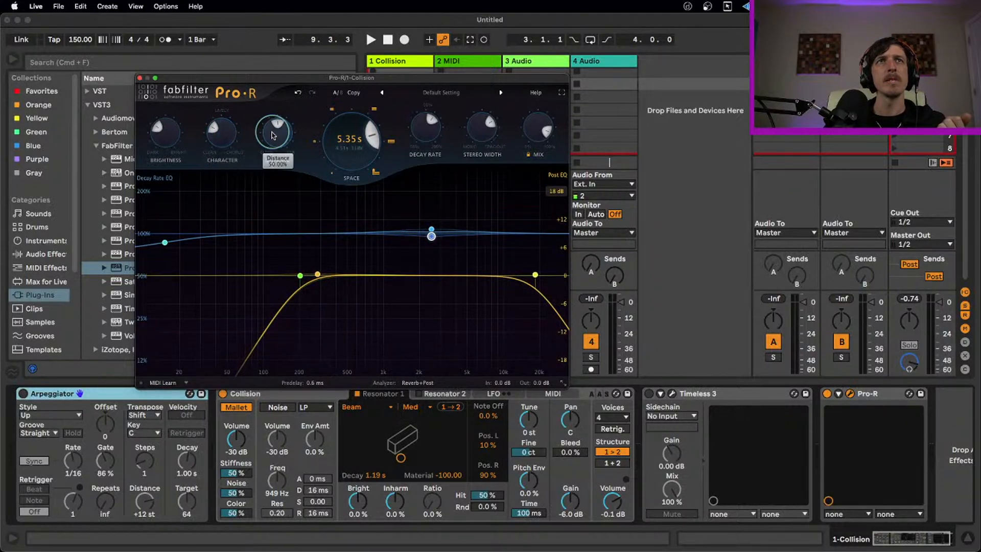
- Set Pro-R's Distance slightly above centre, raise Character close to maximum, and lower the Decay Rate to 110.1% for a 4.99 s decay time
{"action": "left_click_drag", "start_coordinate": [274, 136], "coordinate": [274, 192]}
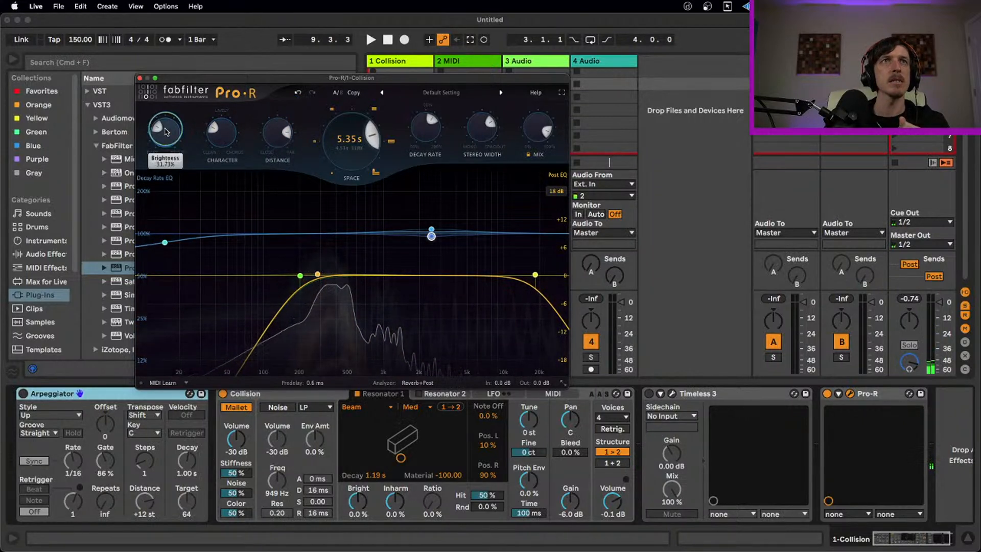
{"action": "left_click_drag", "start_coordinate": [215, 132], "coordinate": [214, 148]}
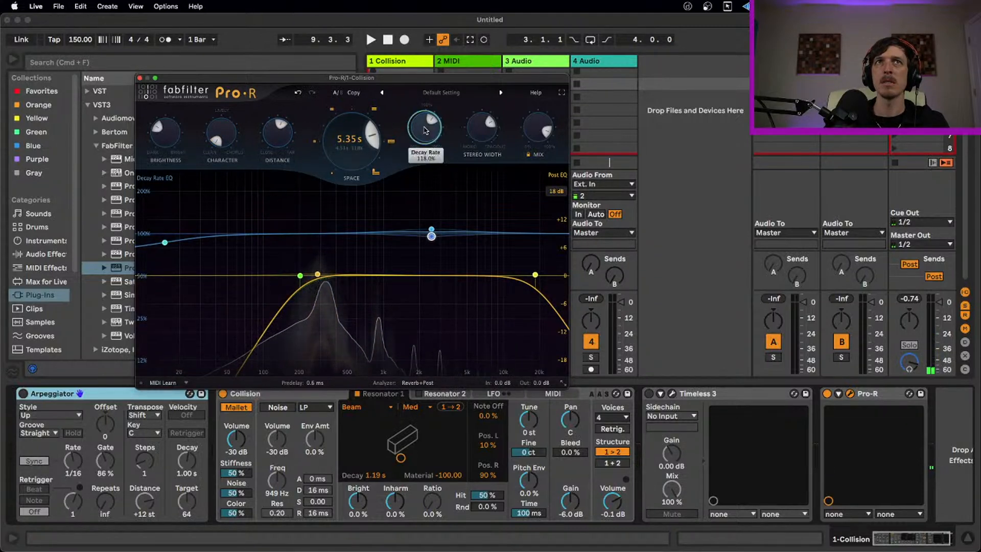
{"action": "left_click_drag", "start_coordinate": [375, 134], "coordinate": [370, 145]}
{"action": "left_click_drag", "start_coordinate": [215, 138], "coordinate": [221, 95]}
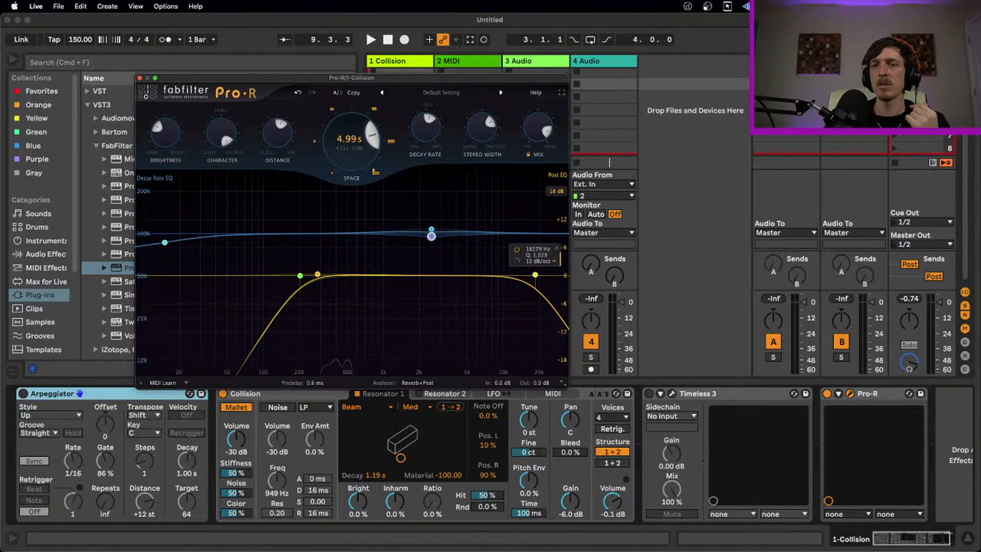
{"action": "key", "text": "super+Tab"}
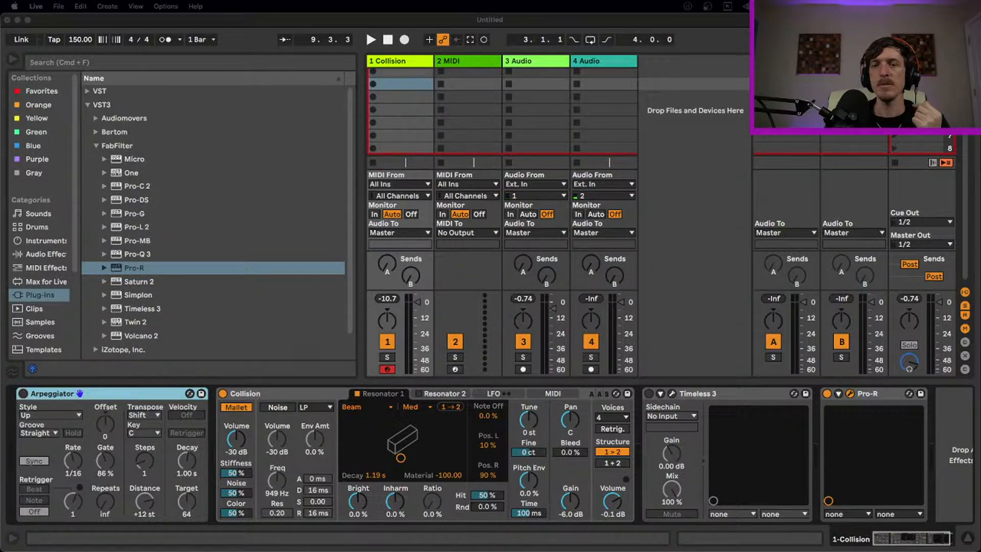
{"action": "left_click", "coordinate": [354, 359]}
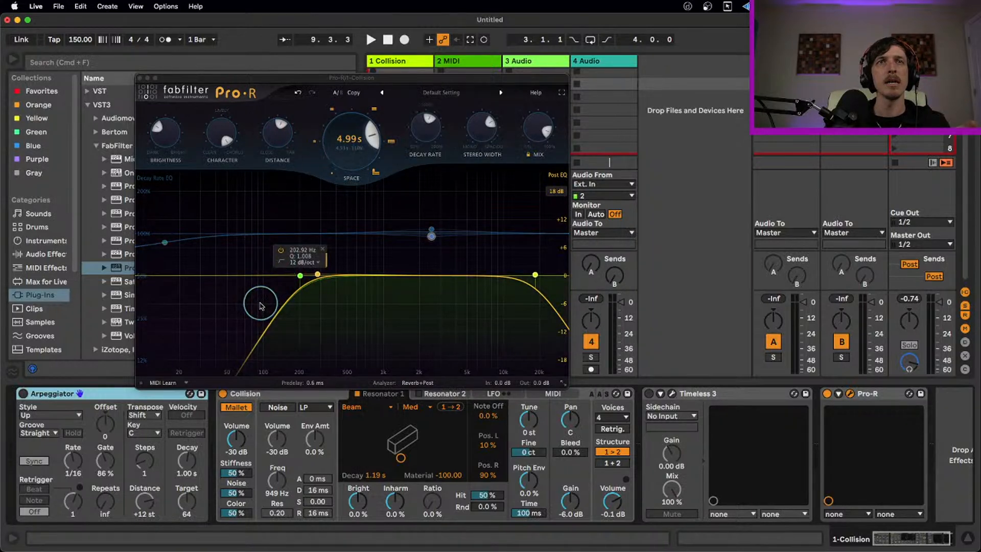
{"action": "left_click", "coordinate": [308, 384]}
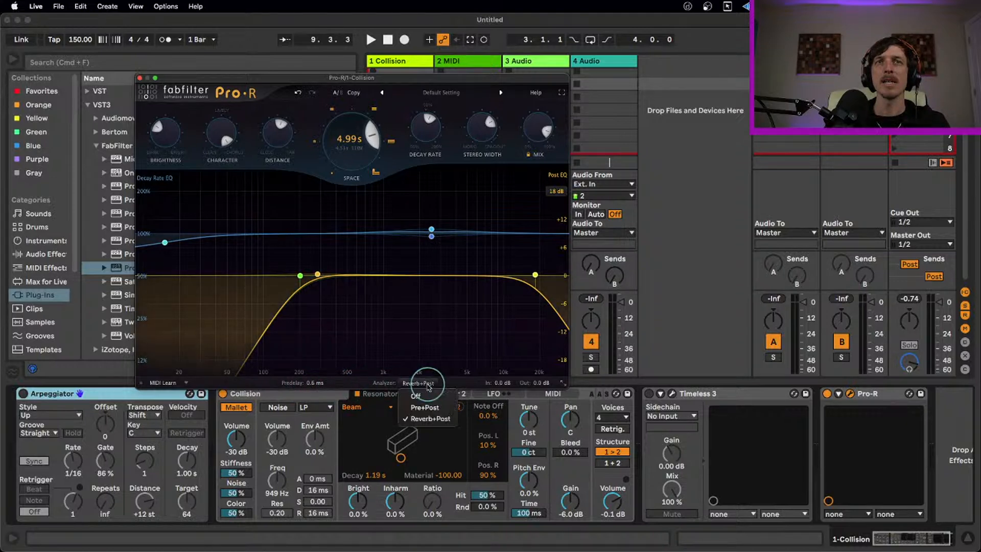
{"action": "mouse_move", "coordinate": [508, 384]}
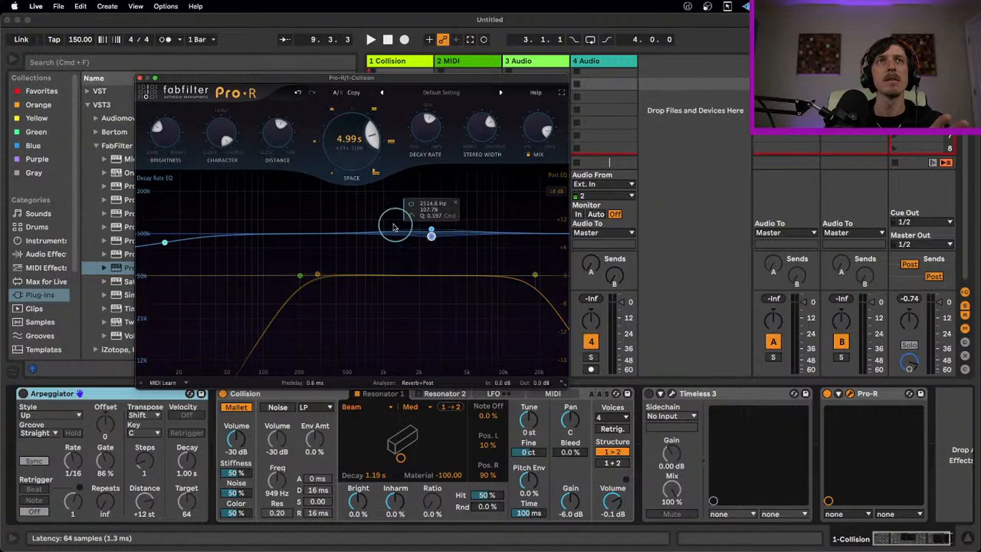
{"action": "mouse_move", "coordinate": [224, 139]}
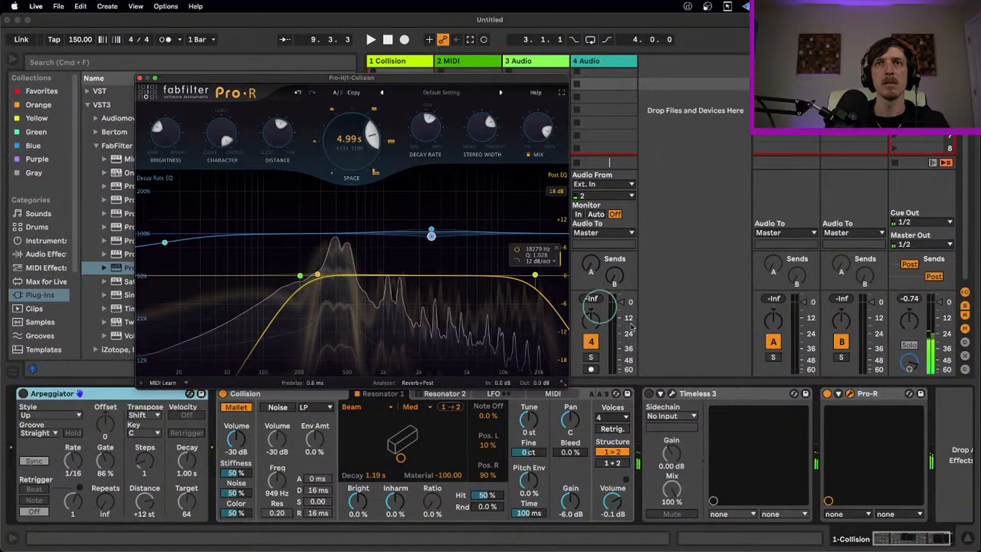
- Turn on Timeless 3 and shorten Pro-R's decay time to 3.28 s by reducing Space and lowering the Decay Rate to about 95%
{"action": "left_click", "coordinate": [649, 397]}
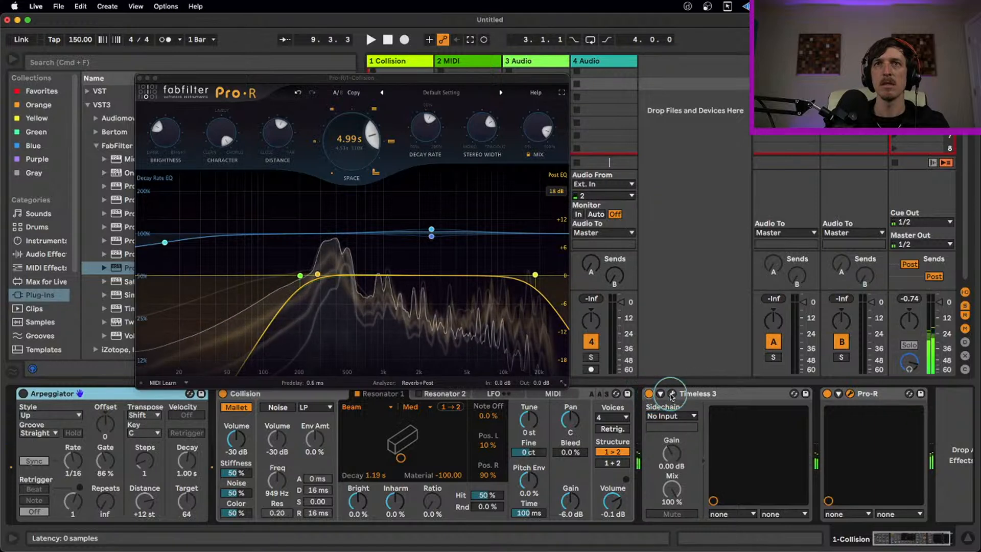
{"action": "left_click_drag", "start_coordinate": [373, 134], "coordinate": [351, 117]}
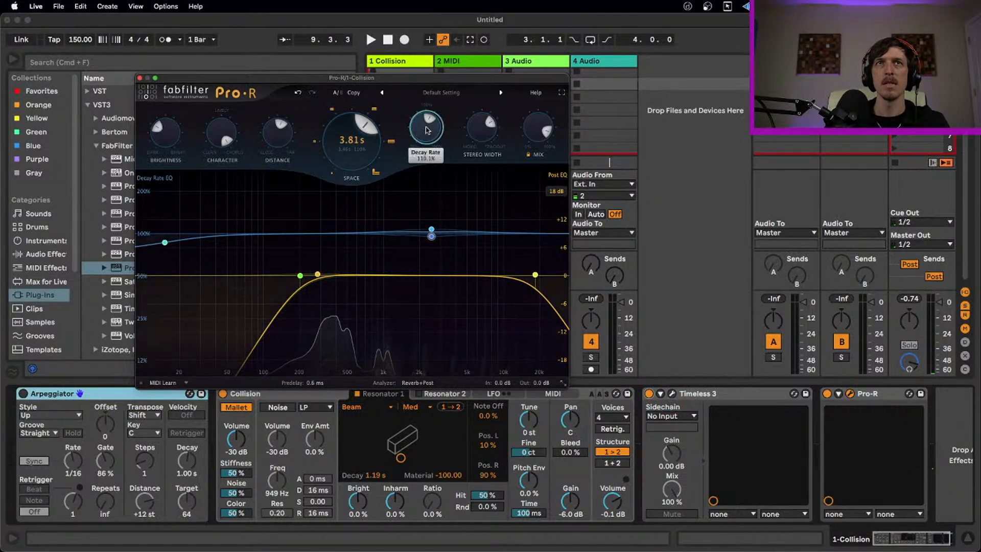
{"action": "left_click_drag", "start_coordinate": [428, 130], "coordinate": [415, 174]}
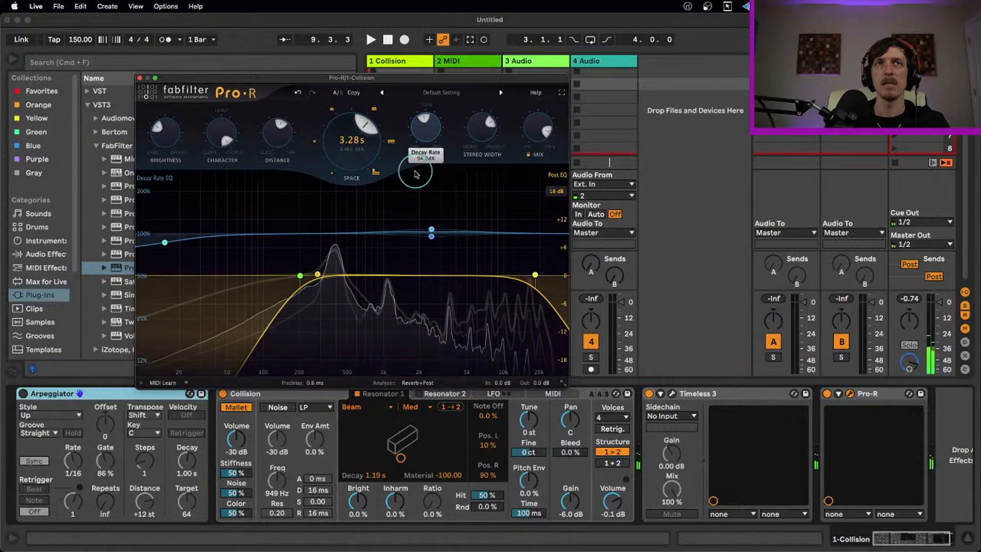
- Open Timeless 3 and lengthen its delay times to 851.7 and 951.2 ms
{"action": "left_click", "coordinate": [671, 393]}
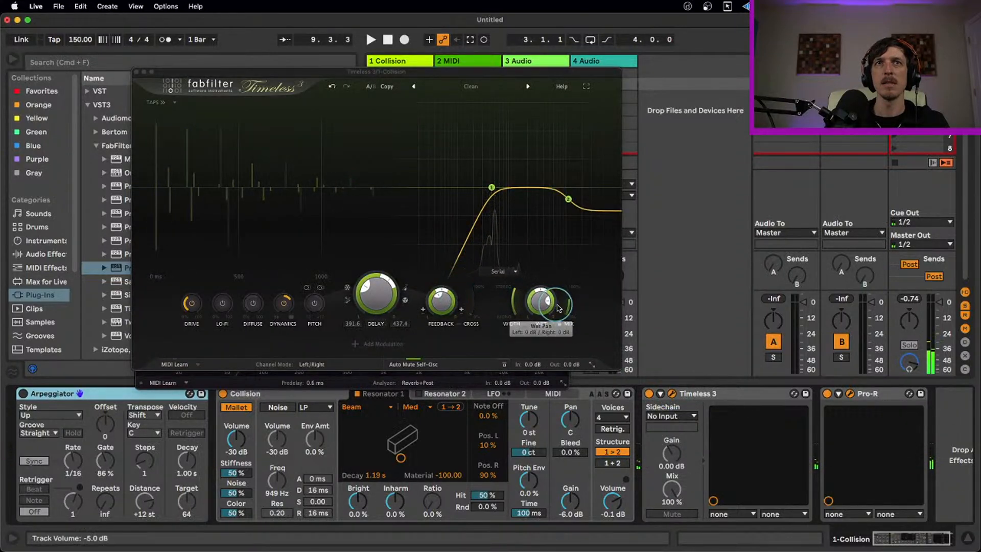
{"action": "left_click_drag", "start_coordinate": [376, 292], "coordinate": [381, 273]}
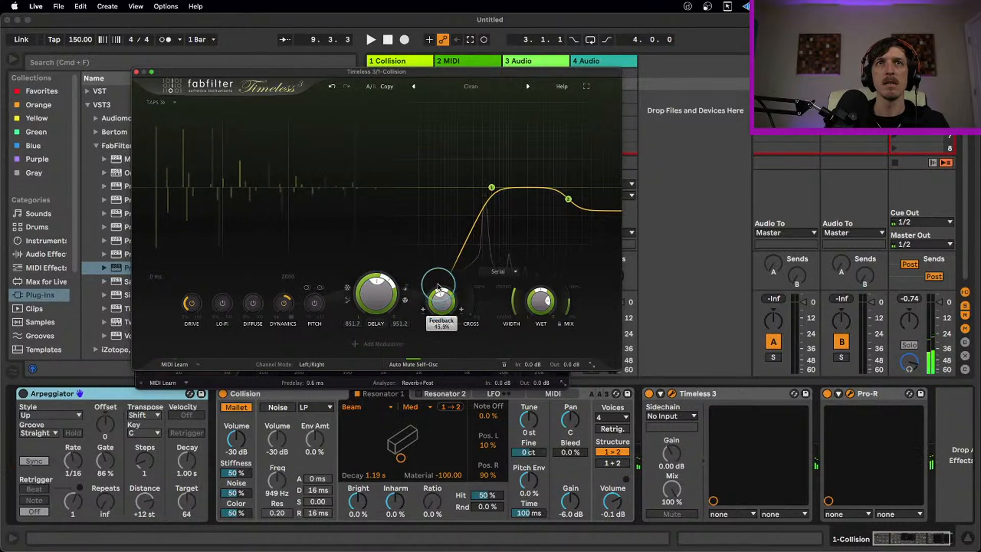
- Apply Ramp Up to Timeless 3's delay taps, then raise the two middle taps and set the earliest adjustable tap to about -7.53 dB
{"action": "left_click", "coordinate": [156, 102]}
{"action": "left_click", "coordinate": [177, 104]}
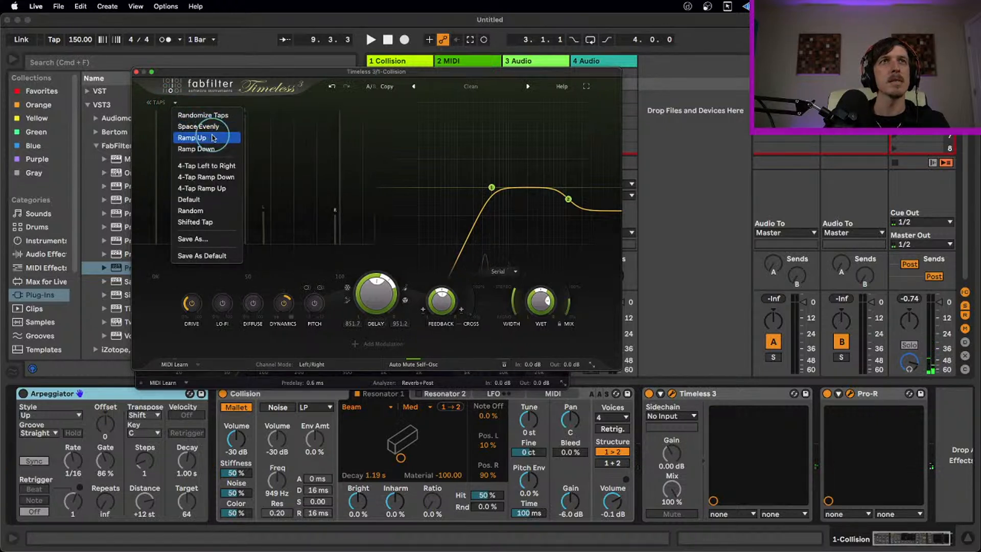
{"action": "left_click", "coordinate": [193, 138]}
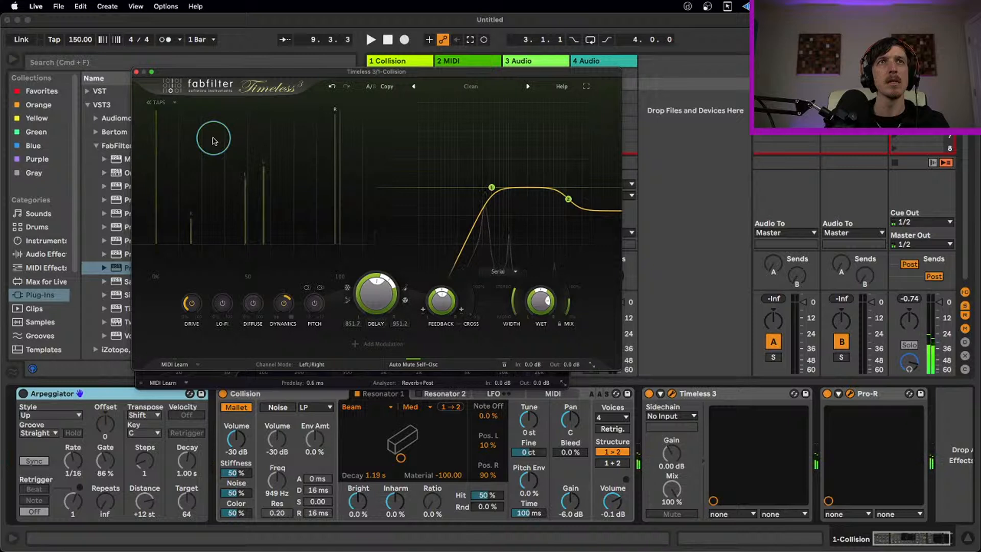
{"action": "left_click_drag", "start_coordinate": [245, 175], "coordinate": [277, 125]}
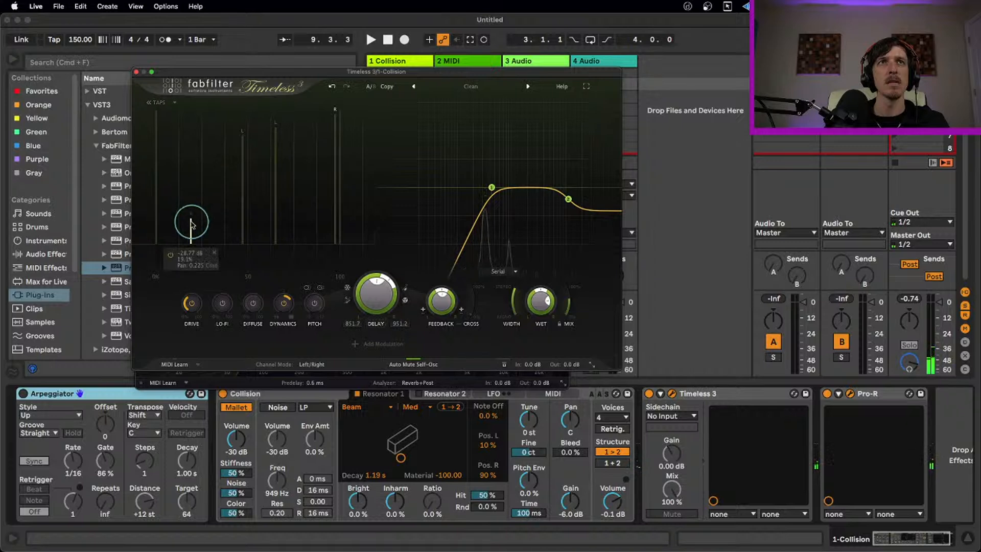
{"action": "left_click_drag", "start_coordinate": [190, 219], "coordinate": [193, 163]}
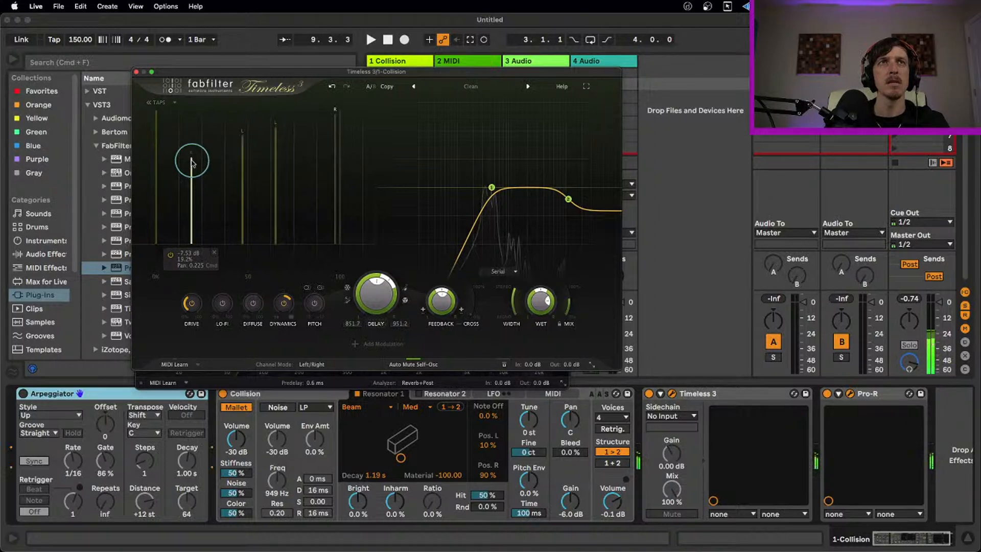
- Turn on the Arpeggiator and move the Timeless 3 window aside so that Pro-R sits in front beside it
{"action": "left_click", "coordinate": [23, 394]}
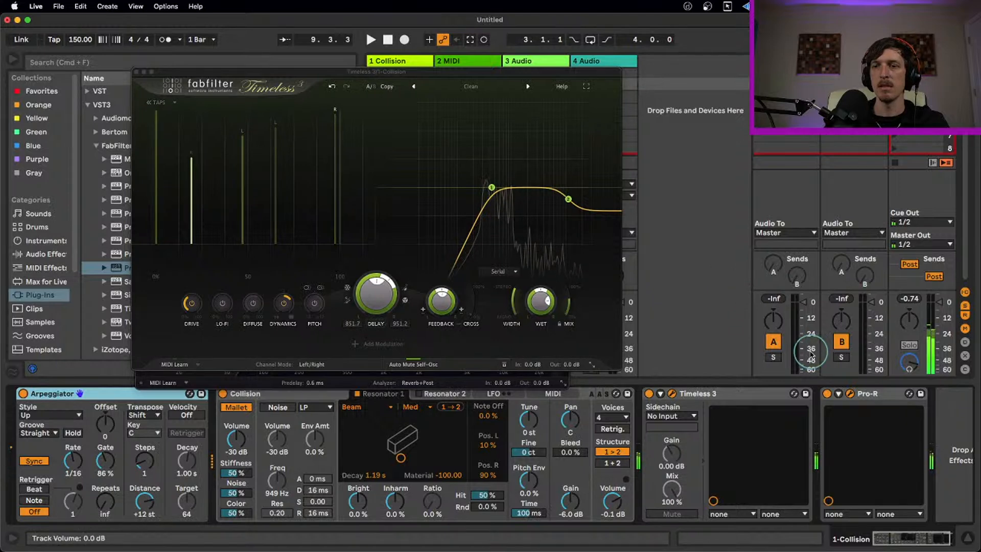
{"action": "left_click", "coordinate": [869, 393]}
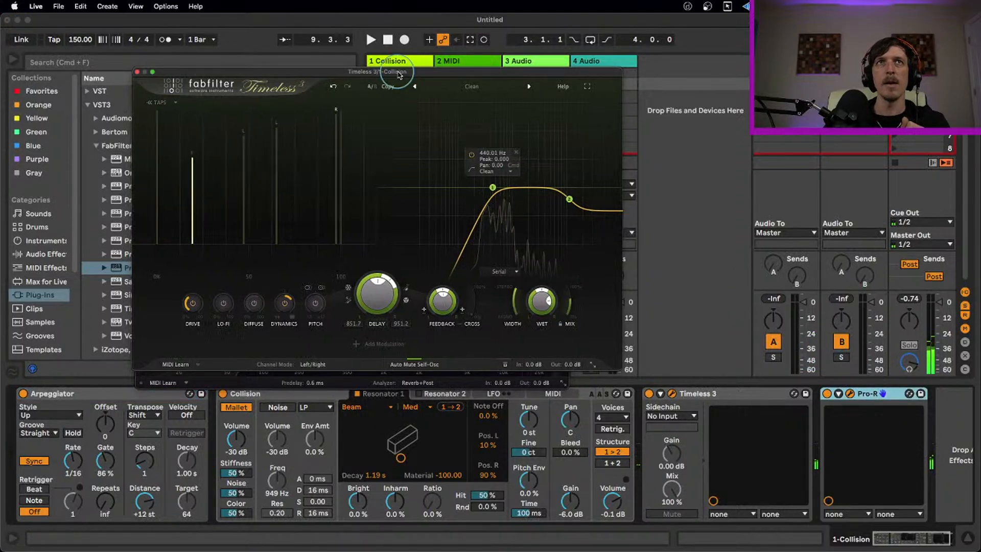
{"action": "left_click_drag", "start_coordinate": [420, 78], "coordinate": [715, 96]}
{"action": "left_click", "coordinate": [317, 79]}
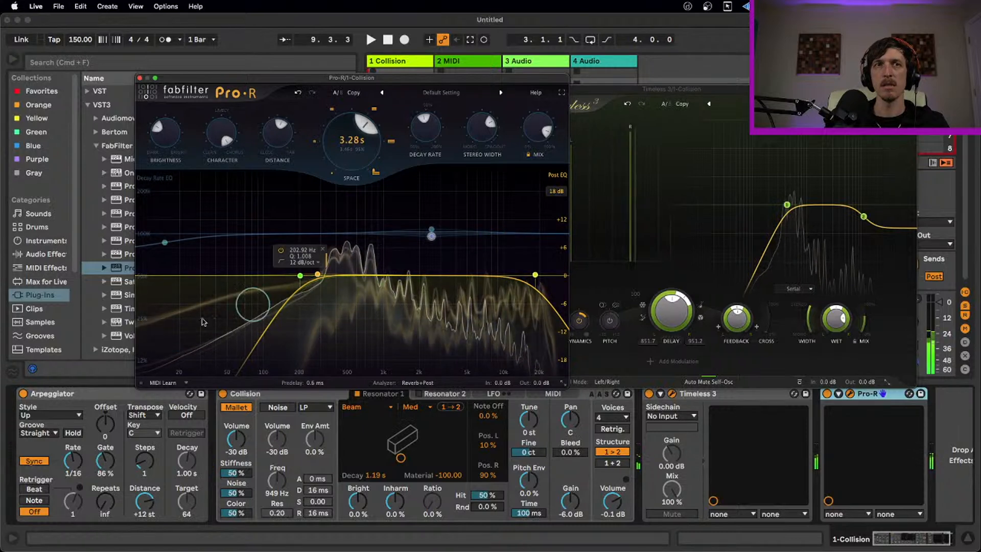
{"action": "key", "text": "z"}
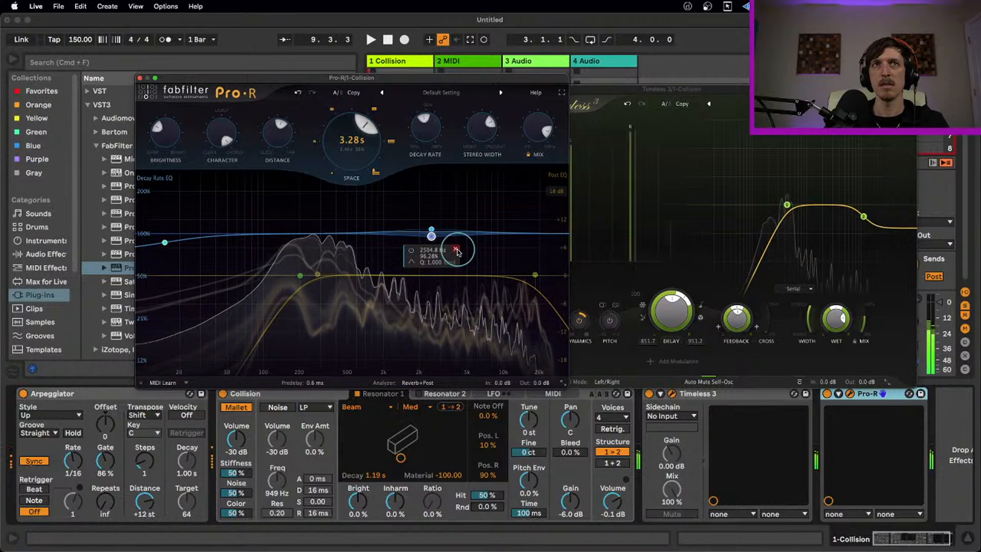
- Sweep Pro-R's Space down to a 0.19 s decay and back up to 1.15 s, bringing the Timeless 3 window to the front
{"action": "left_click_drag", "start_coordinate": [353, 141], "coordinate": [330, 144]}
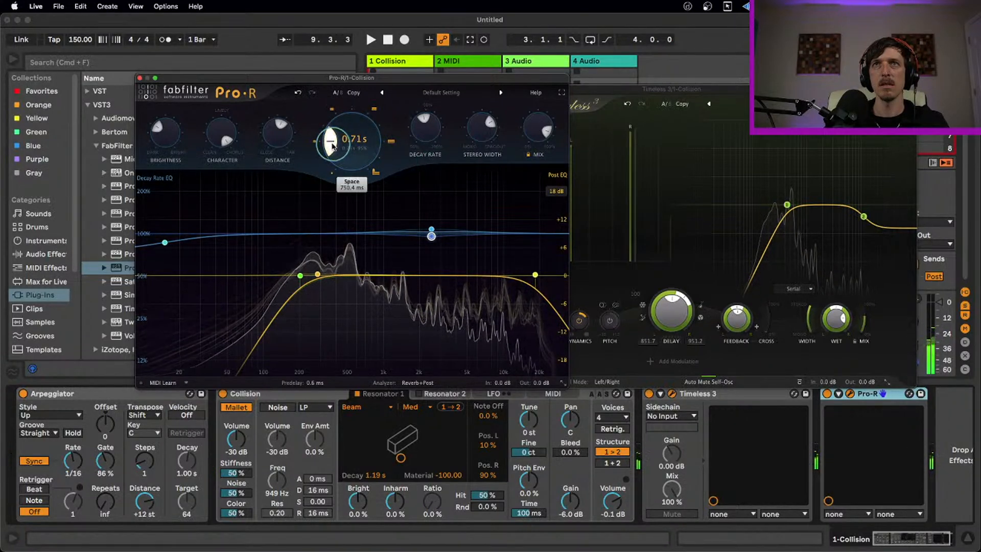
{"action": "left_click_drag", "start_coordinate": [331, 146], "coordinate": [343, 185]}
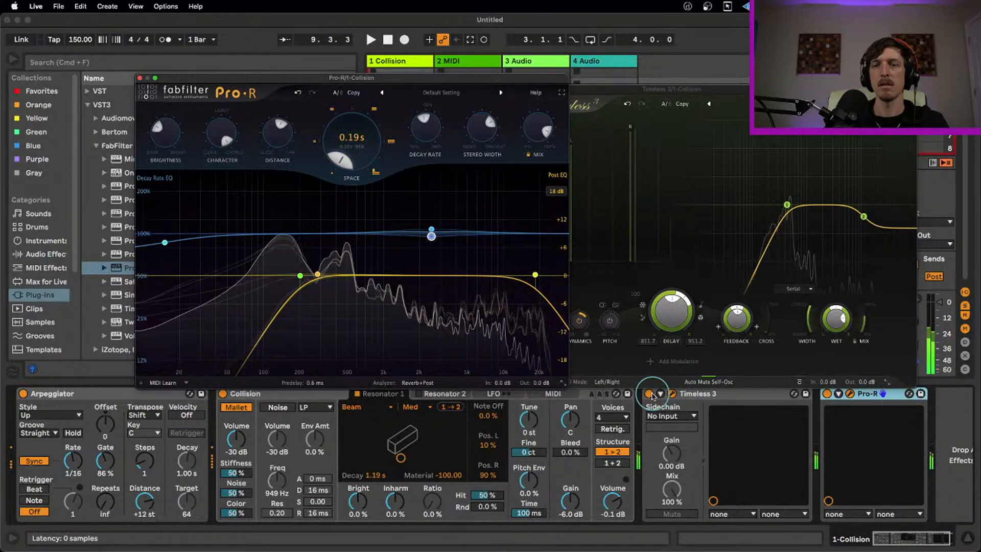
{"action": "left_click_drag", "start_coordinate": [351, 153], "coordinate": [330, 180]}
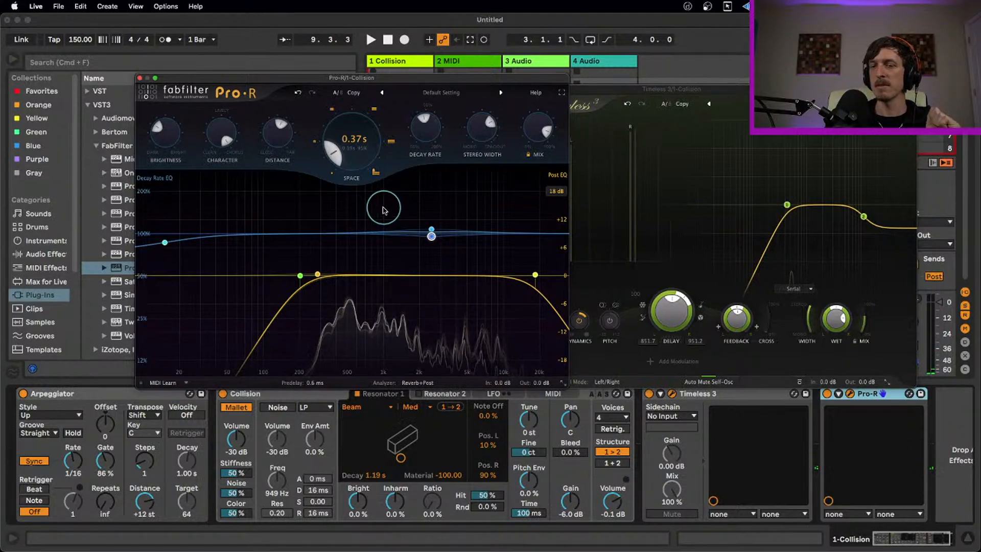
{"action": "mouse_move", "coordinate": [341, 157]}
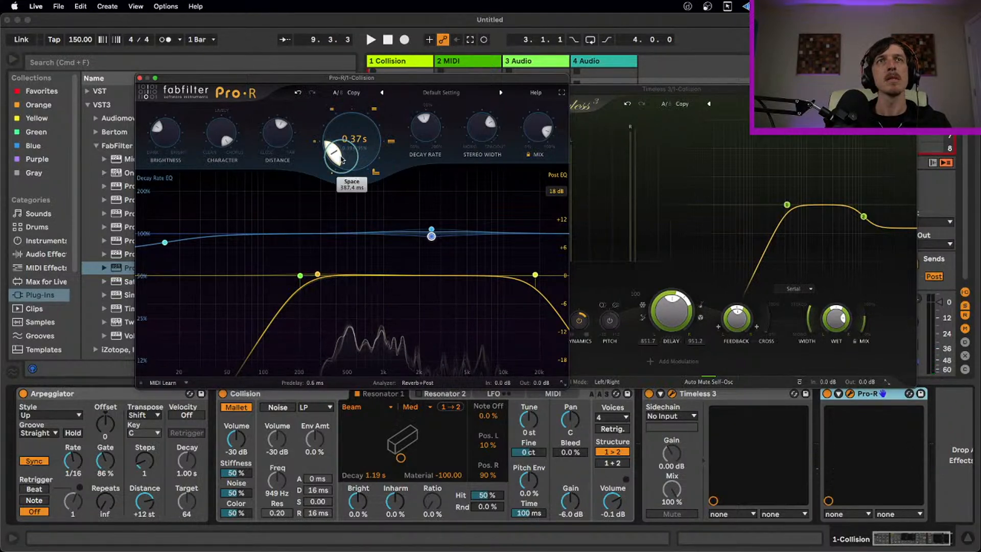
{"action": "left_click_drag", "start_coordinate": [342, 158], "coordinate": [337, 128]}
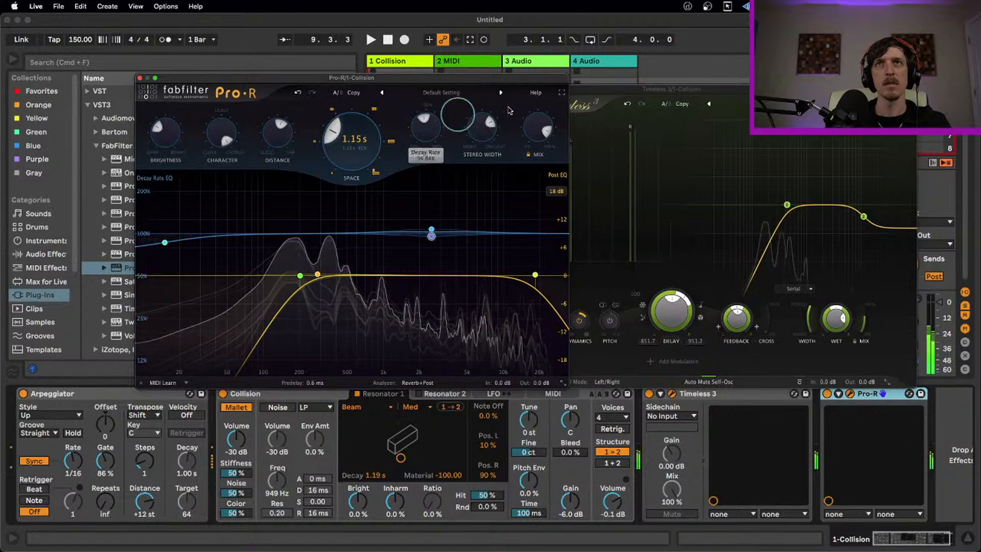
{"action": "left_click_drag", "start_coordinate": [604, 90], "coordinate": [620, 90]}
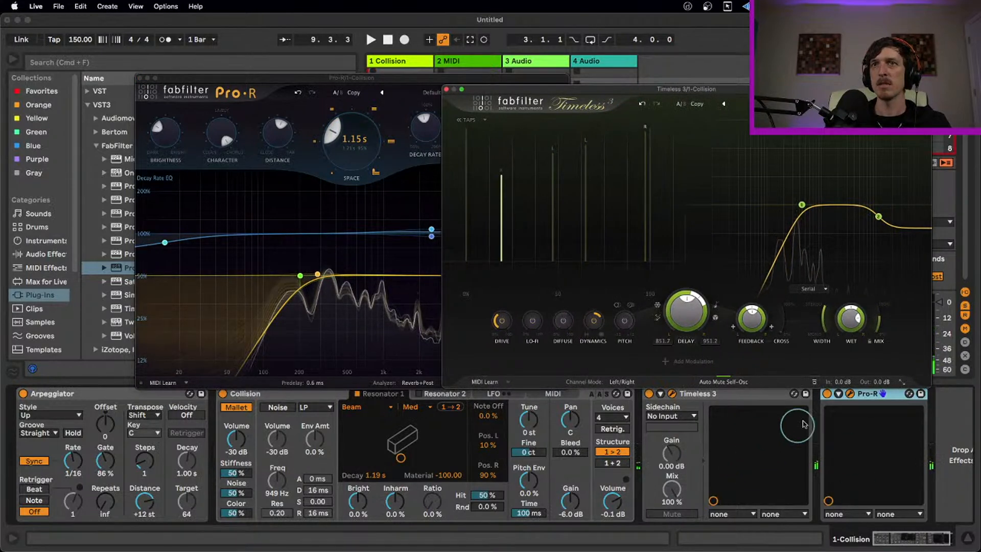
- Bypass Timeless 3 and set Pro-R's Space to its minimum 0.19 s decay
{"action": "left_click", "coordinate": [649, 393]}
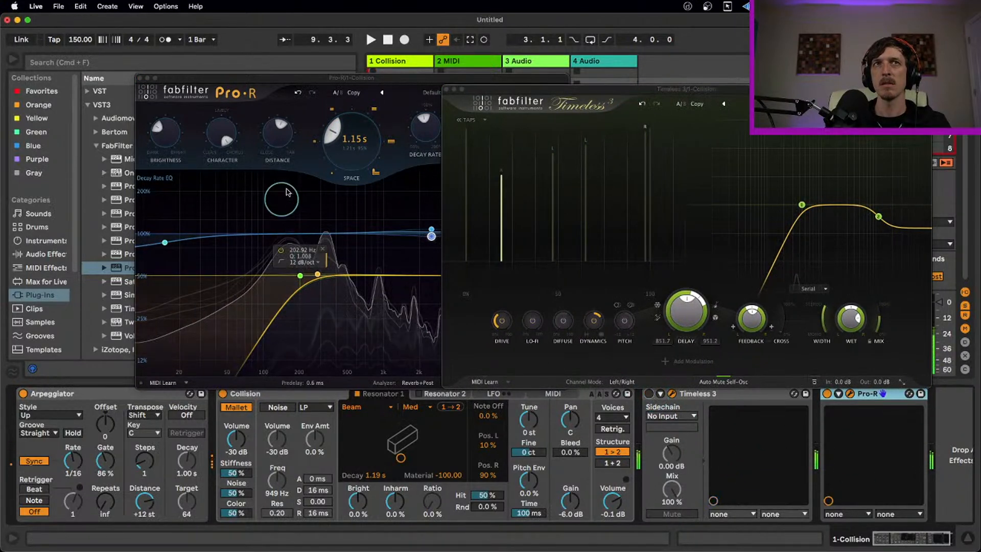
{"action": "left_click", "coordinate": [298, 109]}
{"action": "left_click_drag", "start_coordinate": [334, 129], "coordinate": [340, 184]}
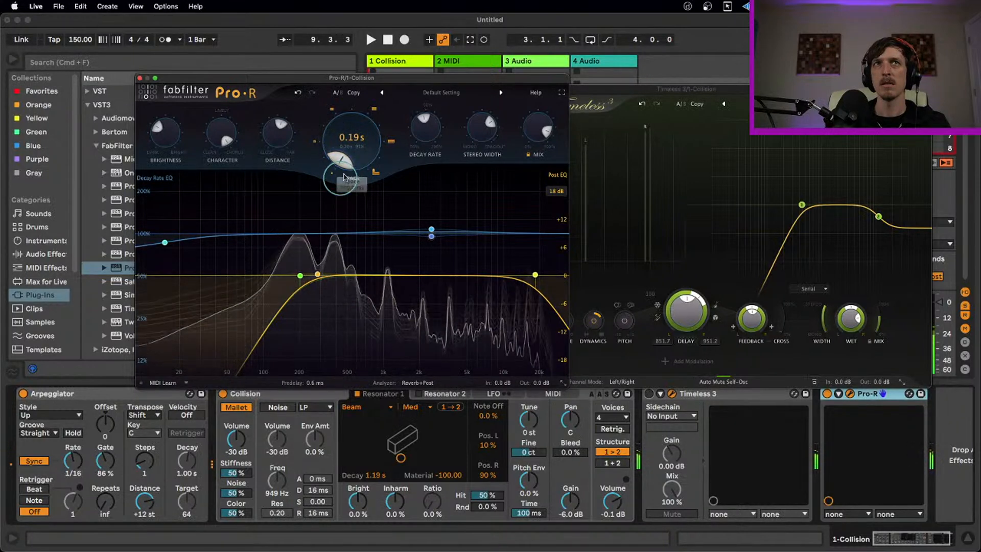
- Raise Pro-R's Decay Rate to about 177%, boost the 2.5 kHz decay band to about 154% near 4.78 kHz, and lower Distance to 0%
{"action": "left_click_drag", "start_coordinate": [424, 144], "coordinate": [424, 49]}
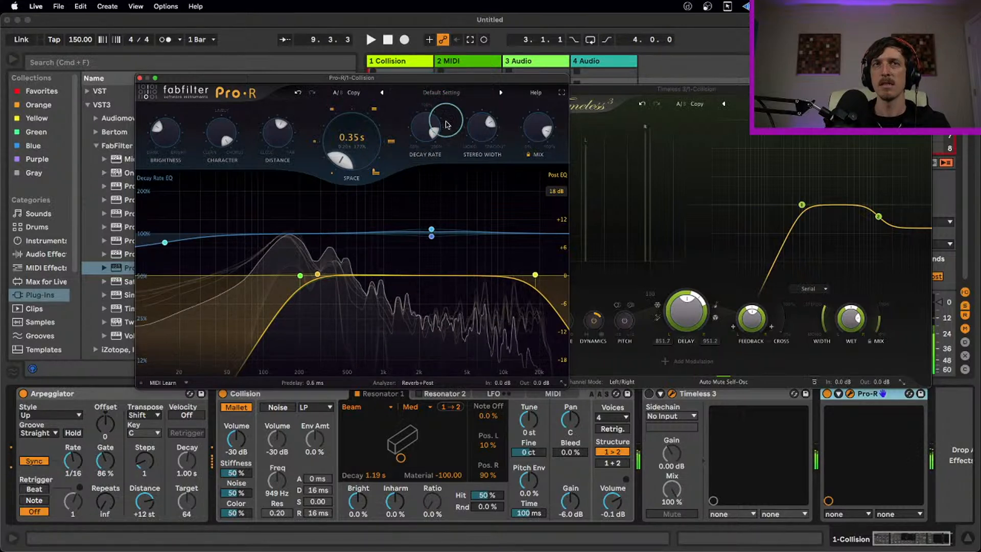
{"action": "left_click_drag", "start_coordinate": [431, 230], "coordinate": [463, 211]}
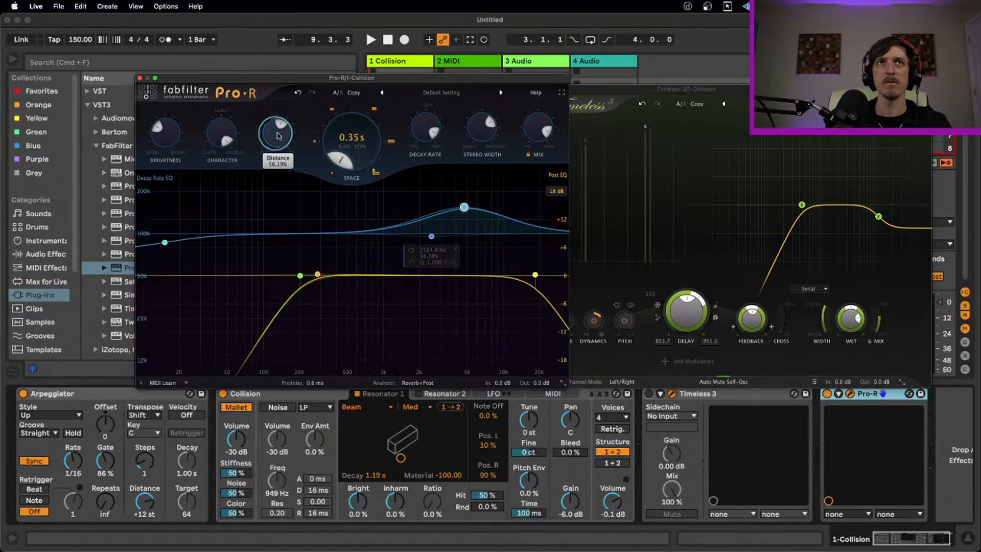
{"action": "left_click_drag", "start_coordinate": [275, 154], "coordinate": [279, 101]}
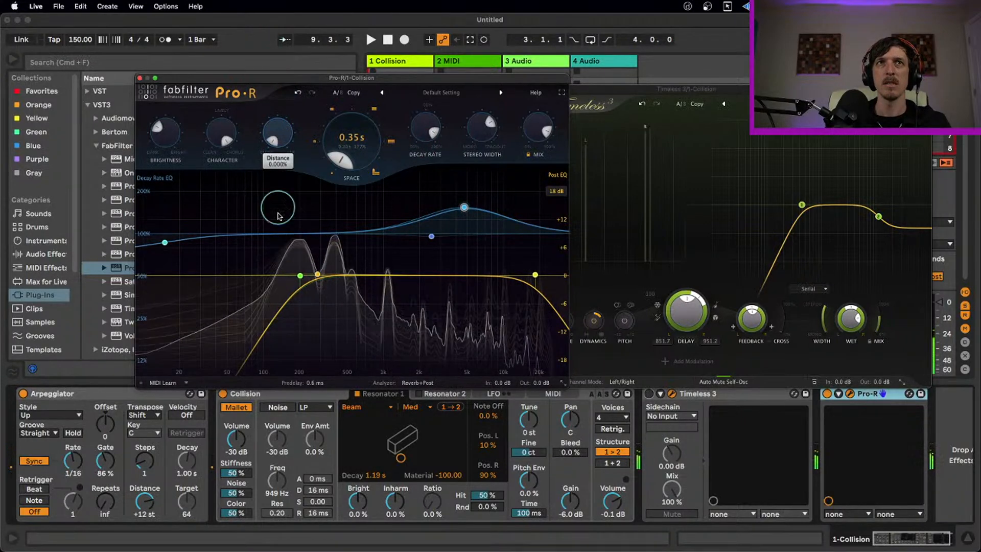
- Turn off the Arpeggiator, then bypass and re-enable Pro-R to compare the sound with and without reverb
{"action": "left_click", "coordinate": [23, 394]}
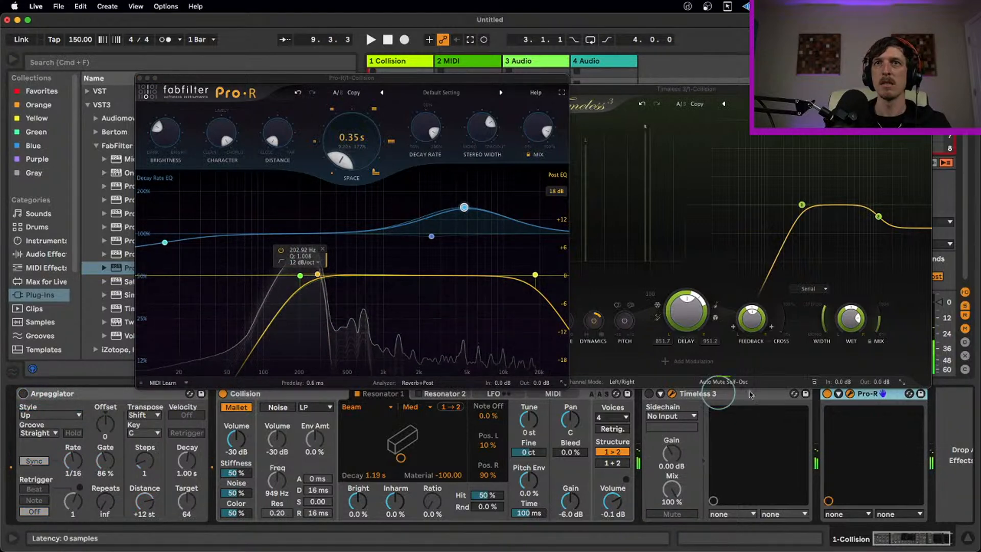
{"action": "left_click", "coordinate": [827, 393]}
{"action": "left_click", "coordinate": [827, 393]}
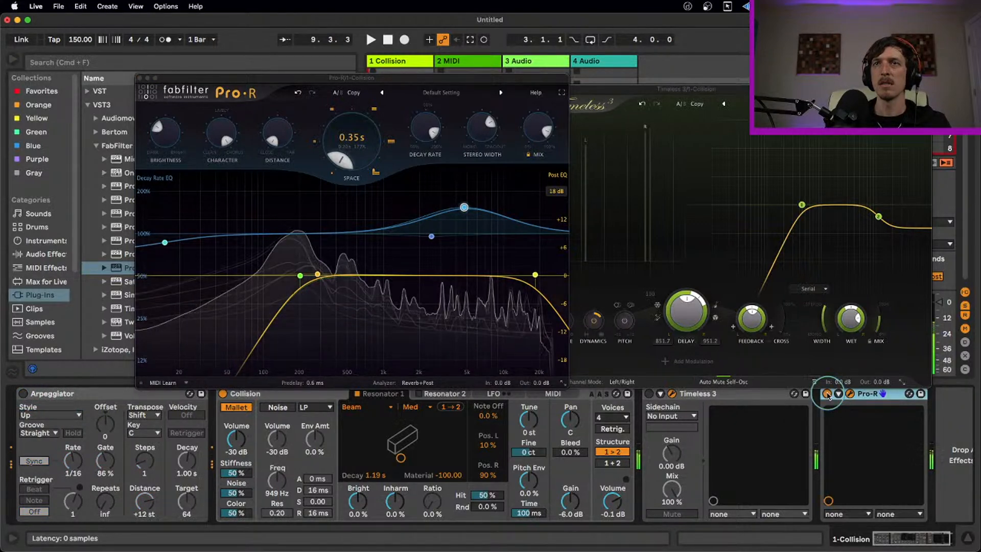
- Raise Pro-R's Distance slightly above zero, then adjust its tone with higher Character and lower Brightness
{"action": "left_click_drag", "start_coordinate": [274, 130], "coordinate": [269, 113]}
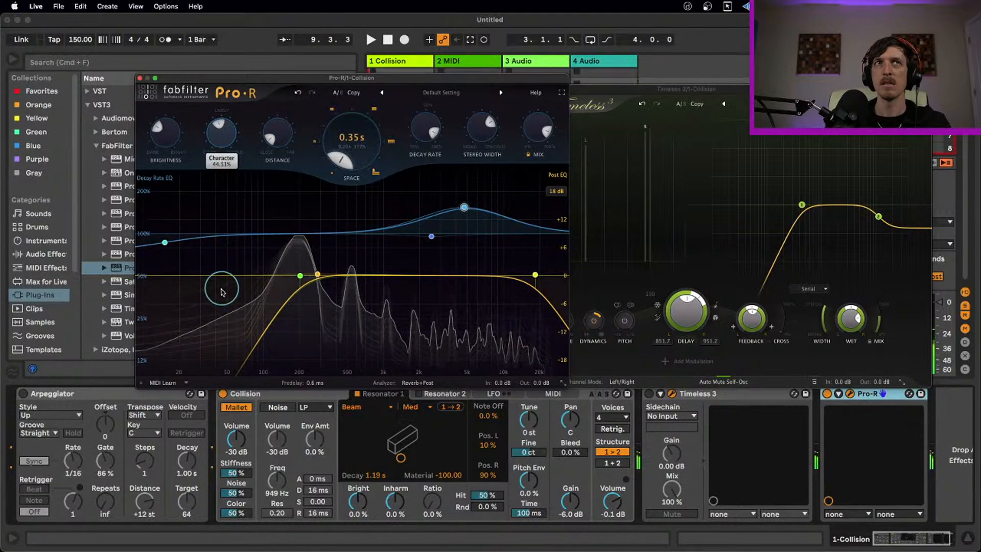
{"action": "mouse_move", "coordinate": [158, 125]}
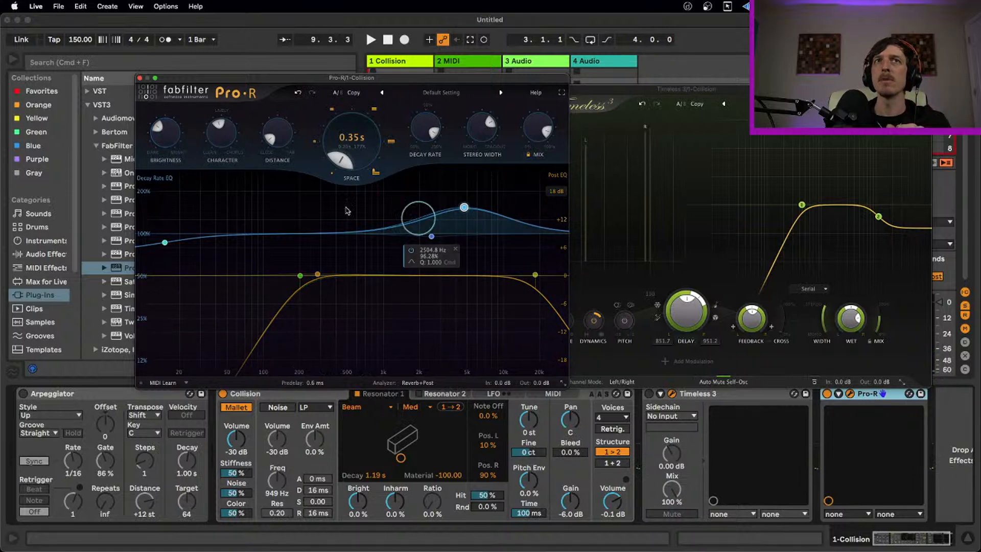
{"action": "mouse_move", "coordinate": [219, 136]}
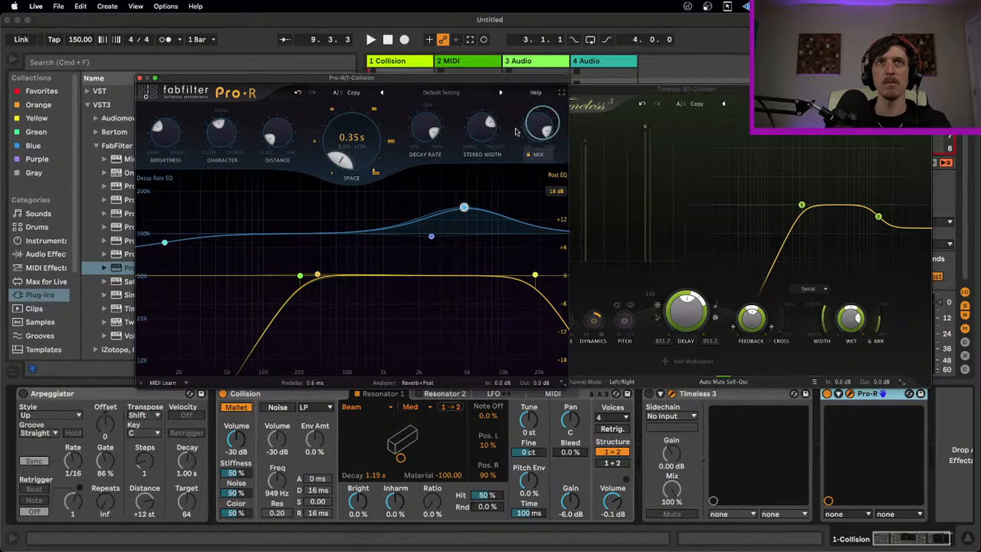
{"action": "mouse_move", "coordinate": [341, 132]}
{"action": "left_click_drag", "start_coordinate": [220, 135], "coordinate": [230, 57]}
{"action": "left_click_drag", "start_coordinate": [167, 136], "coordinate": [186, 207]}
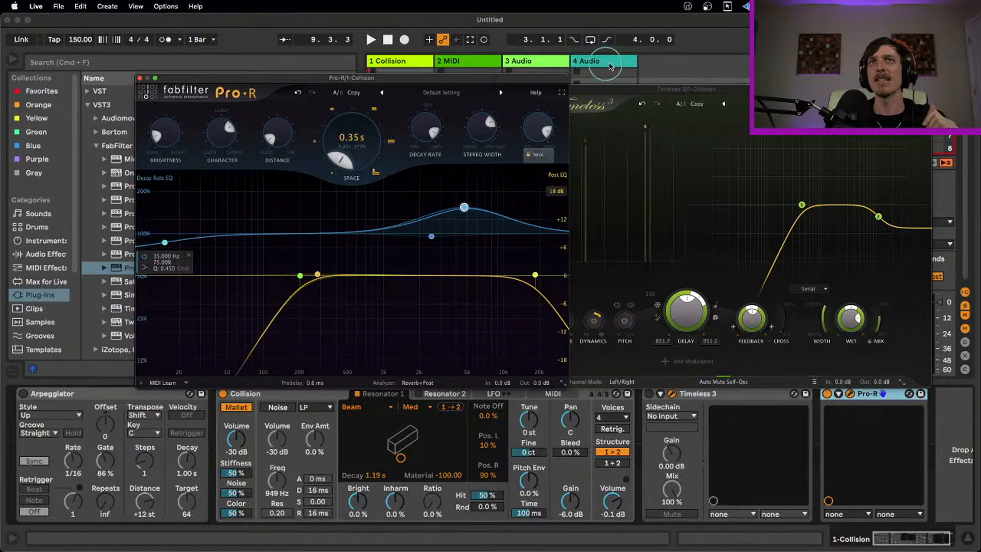
- Collapse the tap editor in Timeless 3 to view its echo display, then return to the Pro-R window
{"action": "left_click", "coordinate": [624, 88]}
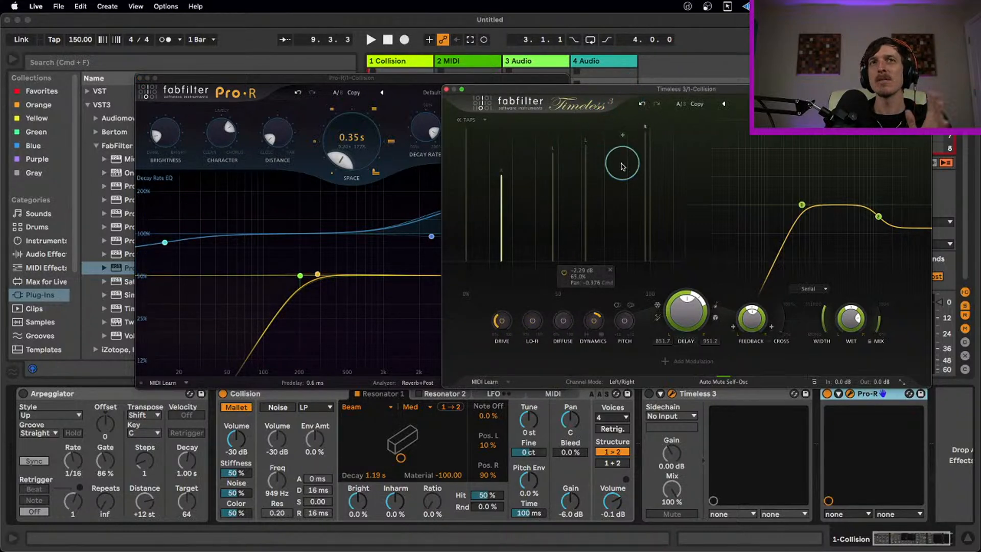
{"action": "left_click", "coordinate": [463, 120]}
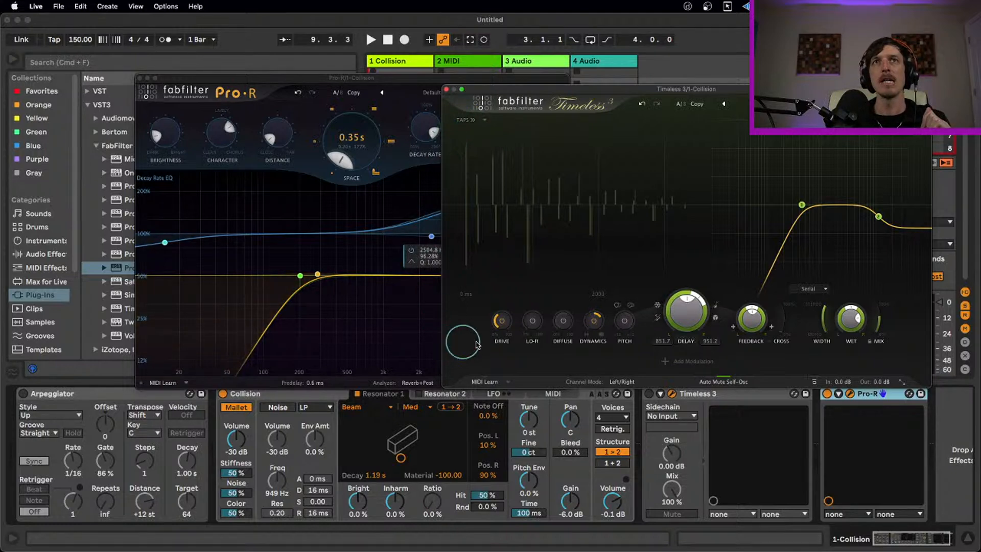
{"action": "left_click", "coordinate": [271, 80]}
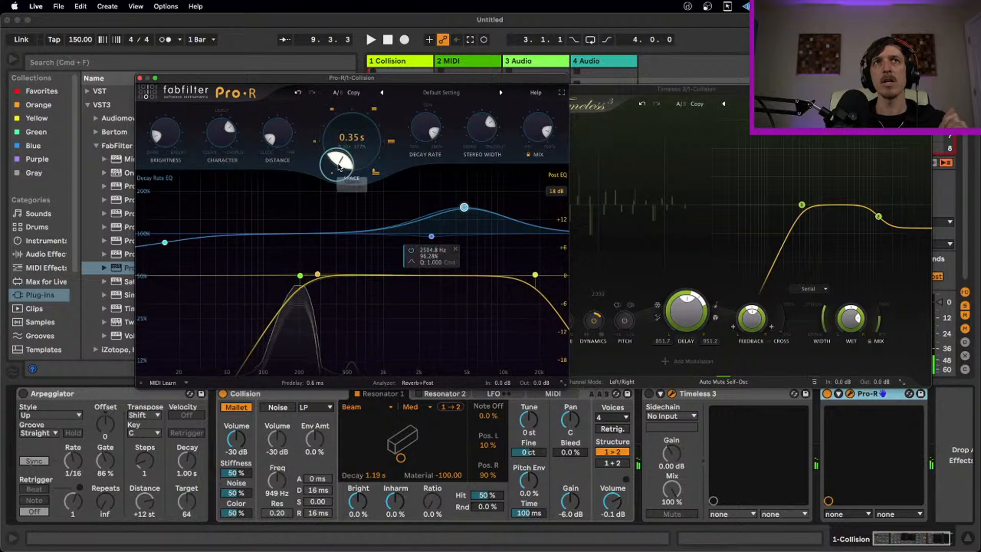
- Raise Pro-R's Space to a 1.50 s decay, lift the 2.5 kHz decay band slightly, and extend Space to a 4.17 s decay
{"action": "left_click_drag", "start_coordinate": [340, 163], "coordinate": [327, 142]}
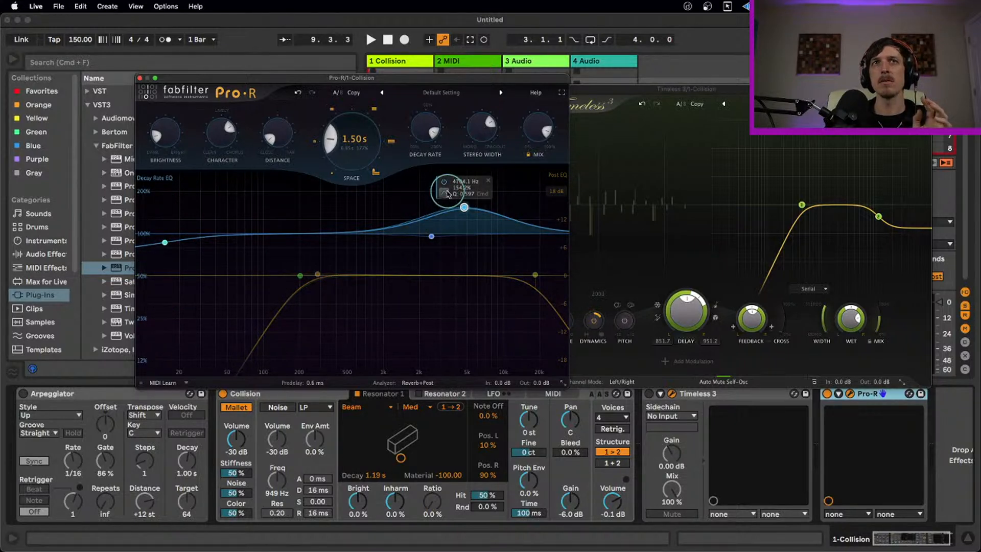
{"action": "left_click_drag", "start_coordinate": [432, 237], "coordinate": [431, 232]}
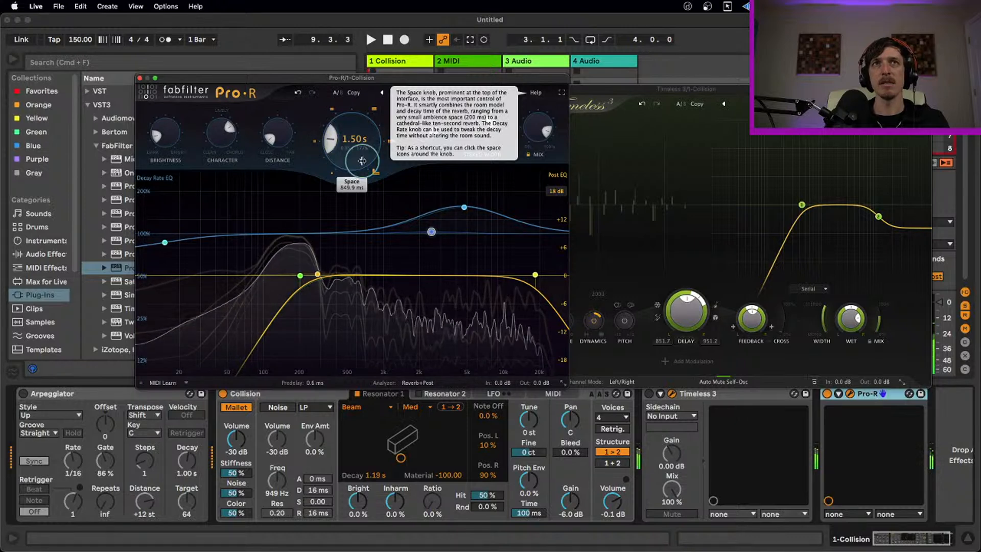
{"action": "left_click_drag", "start_coordinate": [361, 161], "coordinate": [338, 106]}
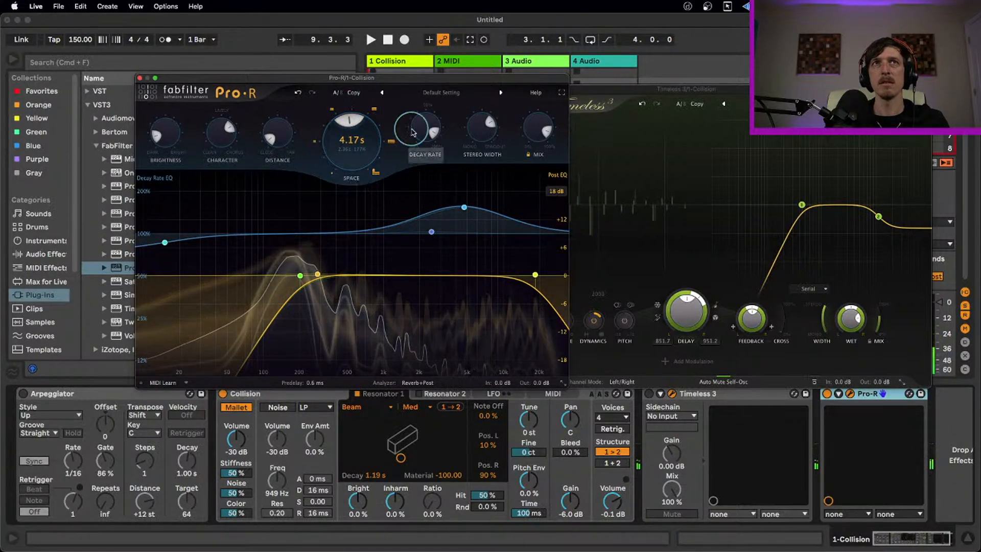
- Lower Pro-R's Decay Rate to 74.44% for a 1.76 s decay and flatten the boosted 5 kHz decay band to about 100%
{"action": "left_click_drag", "start_coordinate": [413, 133], "coordinate": [435, 255]}
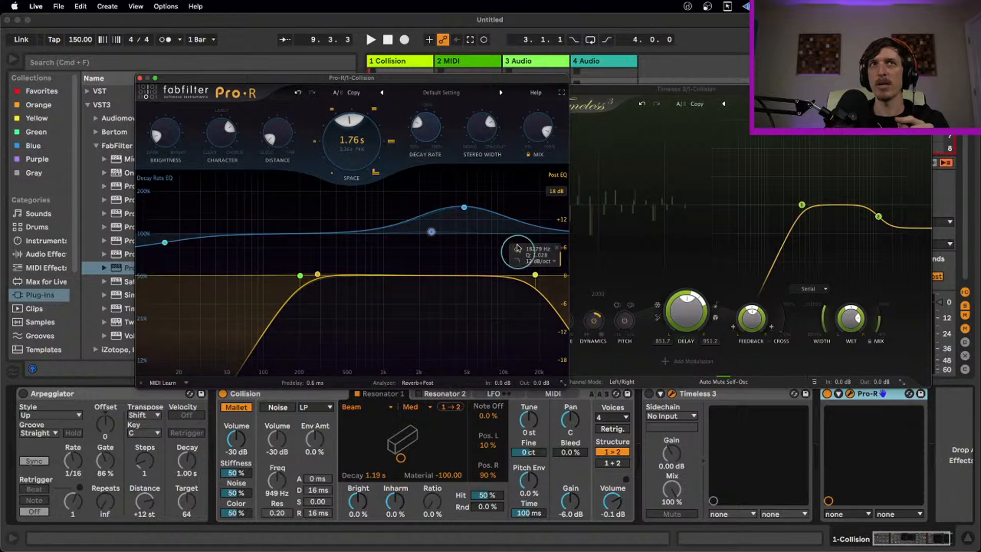
{"action": "mouse_move", "coordinate": [464, 207]}
{"action": "left_mouse_down"}
{"action": "mouse_move", "coordinate": [467, 220]}
{"action": "mouse_move", "coordinate": [392, 262]}
{"action": "mouse_move", "coordinate": [302, 267]}
{"action": "mouse_move", "coordinate": [469, 219]}
{"action": "left_mouse_up"}
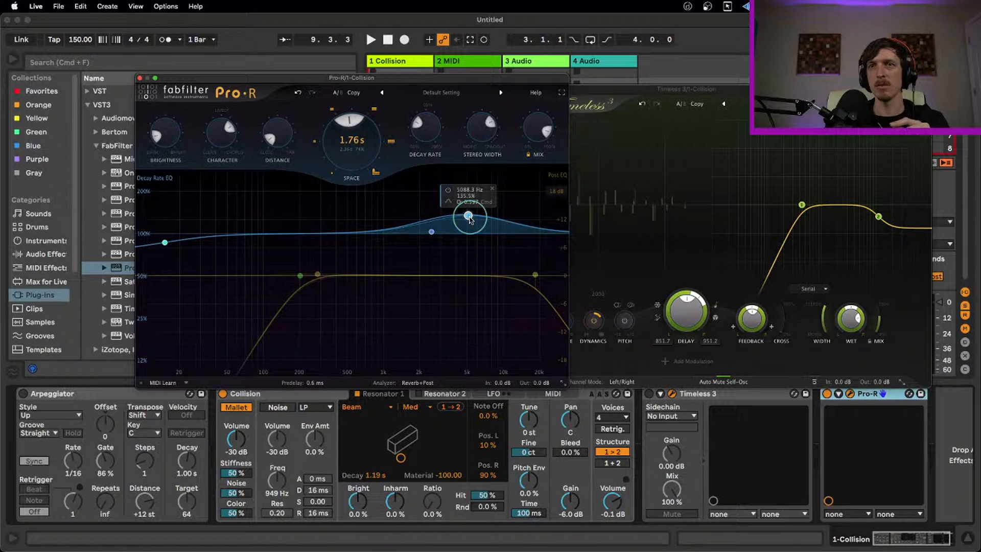
{"action": "left_click_drag", "start_coordinate": [469, 220], "coordinate": [451, 239]}
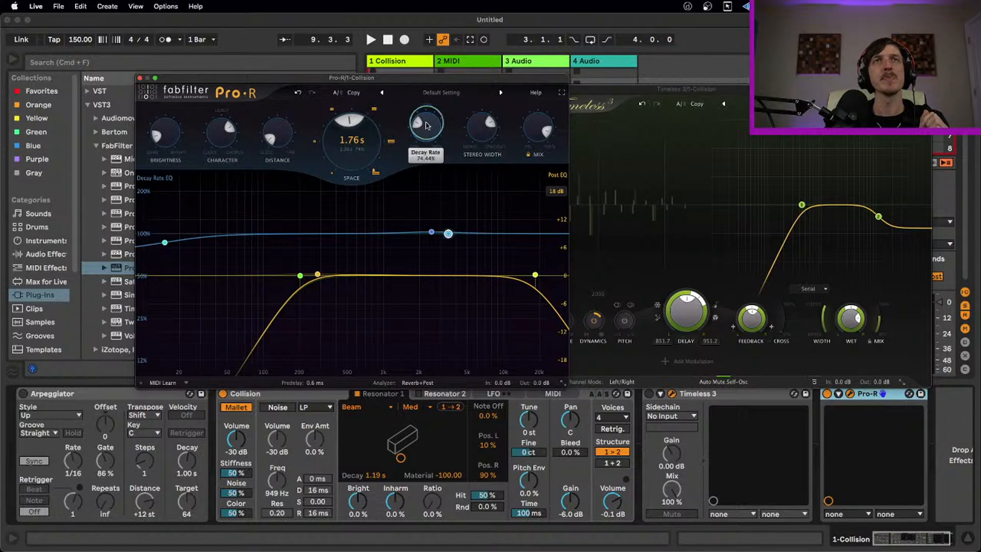
{"action": "key", "text": "super+Tab"}
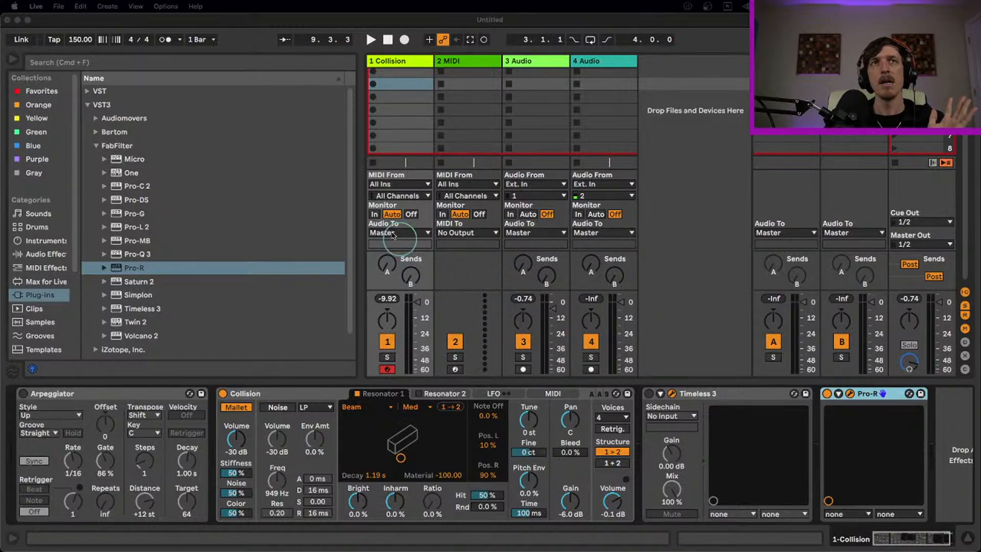
{"action": "left_click", "coordinate": [363, 219]}
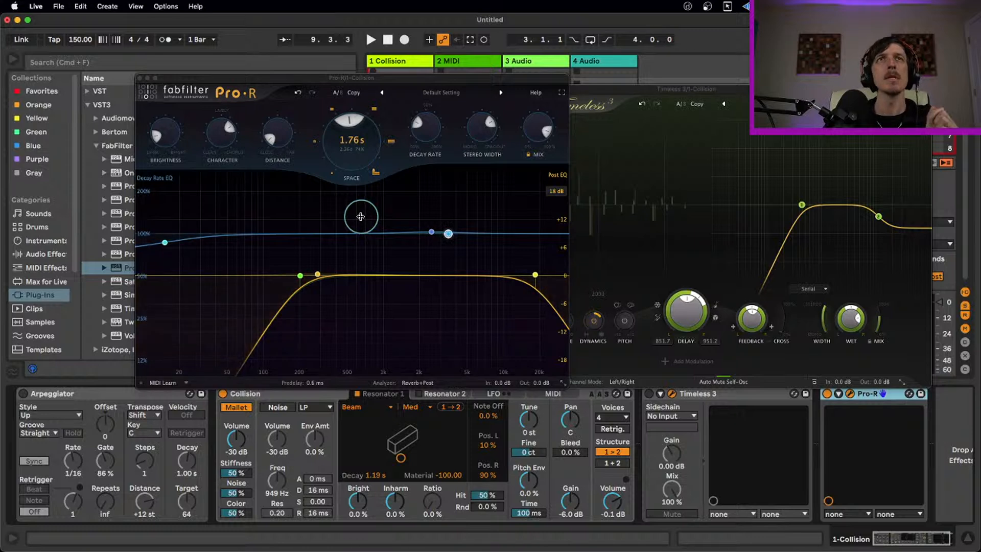
{"action": "left_click", "coordinate": [448, 233]}
- Load the Black Hole preset from Pro-R's Very Large category
{"action": "left_click", "coordinate": [438, 94]}
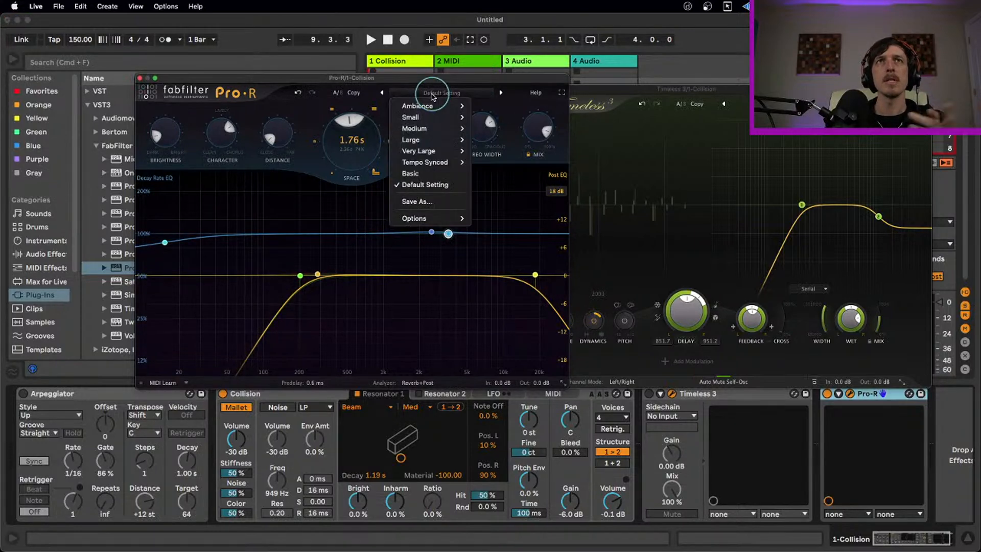
{"action": "mouse_move", "coordinate": [446, 155]}
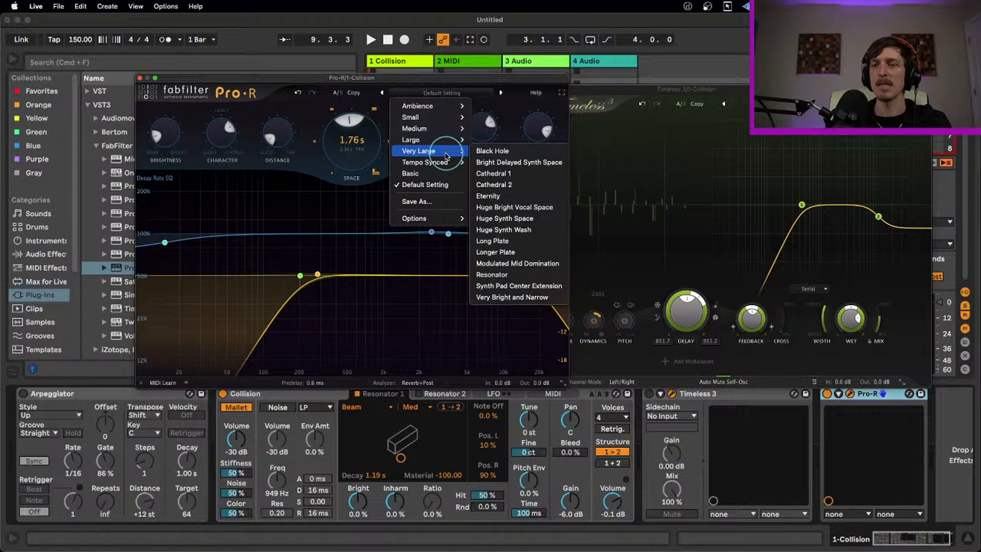
{"action": "left_click", "coordinate": [477, 150]}
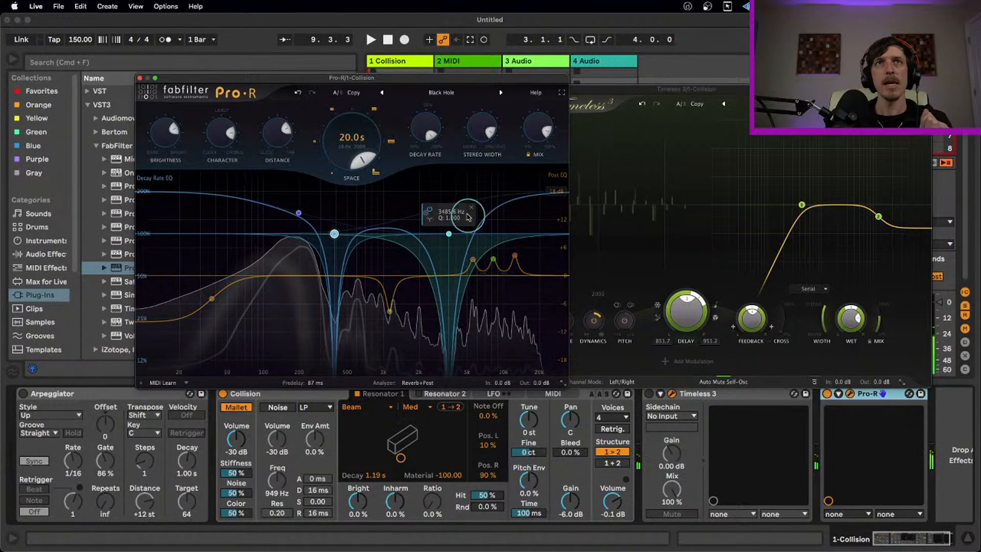
- Load the Cathedral 1 preset from Pro-R's Very Large category and play notes through it
{"action": "left_click", "coordinate": [483, 93]}
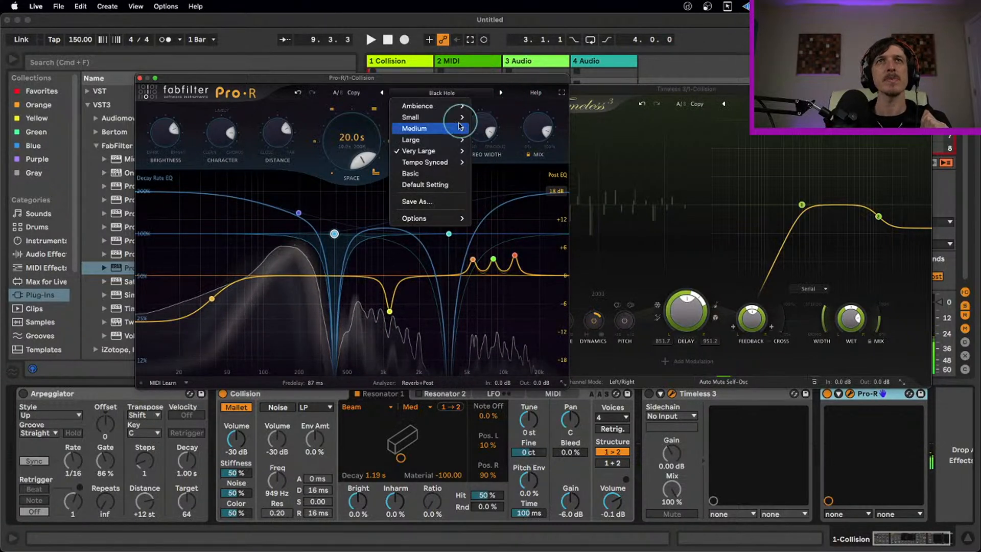
{"action": "mouse_move", "coordinate": [460, 150]}
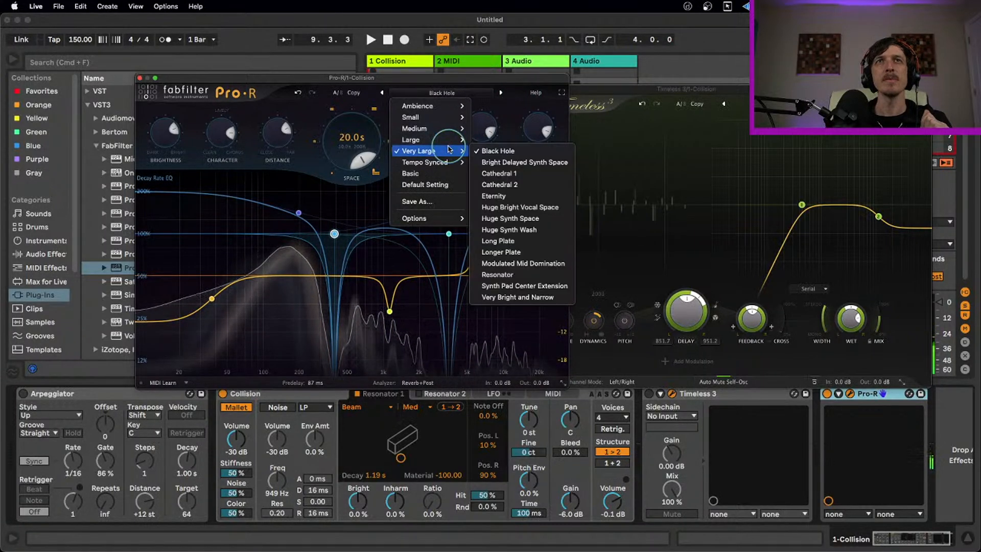
{"action": "left_click", "coordinate": [511, 173]}
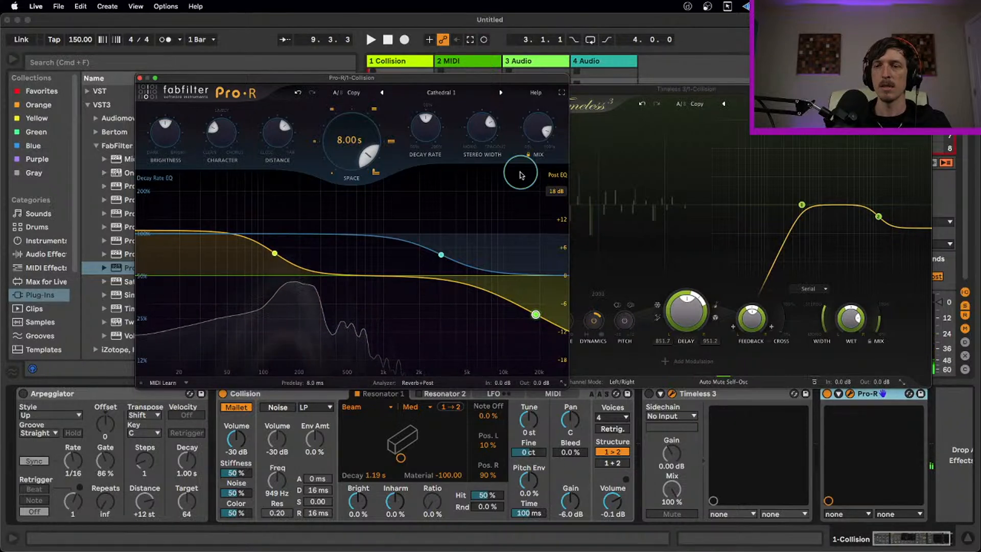
{"action": "key", "text": "x"}
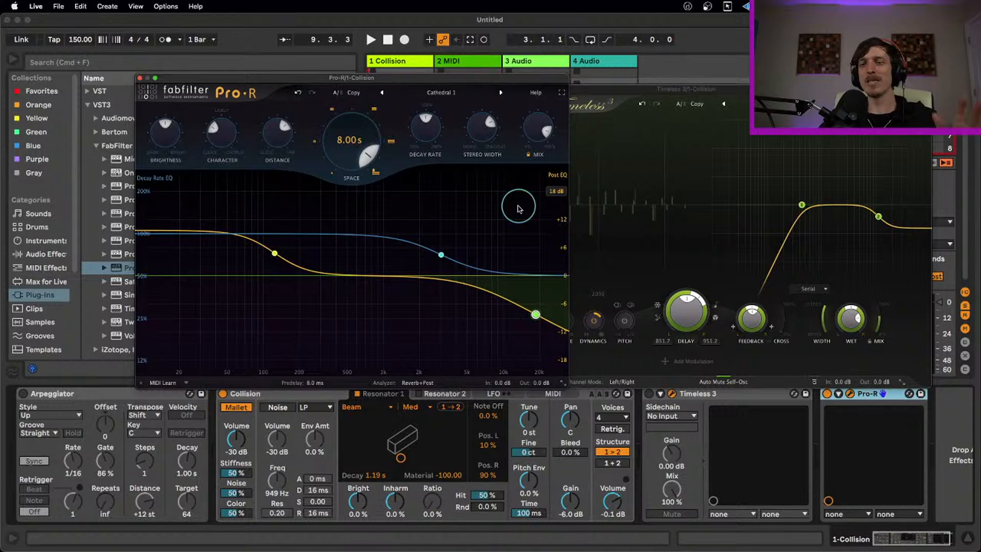
- Close the Pro-R and Timeless 3 windows and bypass Pro-R on the Collision track
{"action": "left_click", "coordinate": [138, 79]}
{"action": "left_click", "coordinate": [447, 91]}
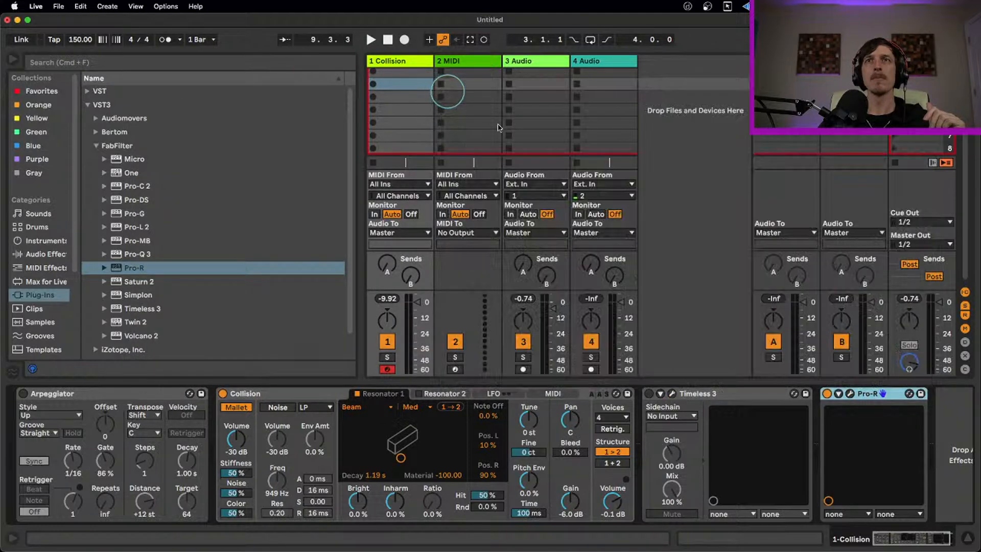
{"action": "left_click", "coordinate": [827, 395]}
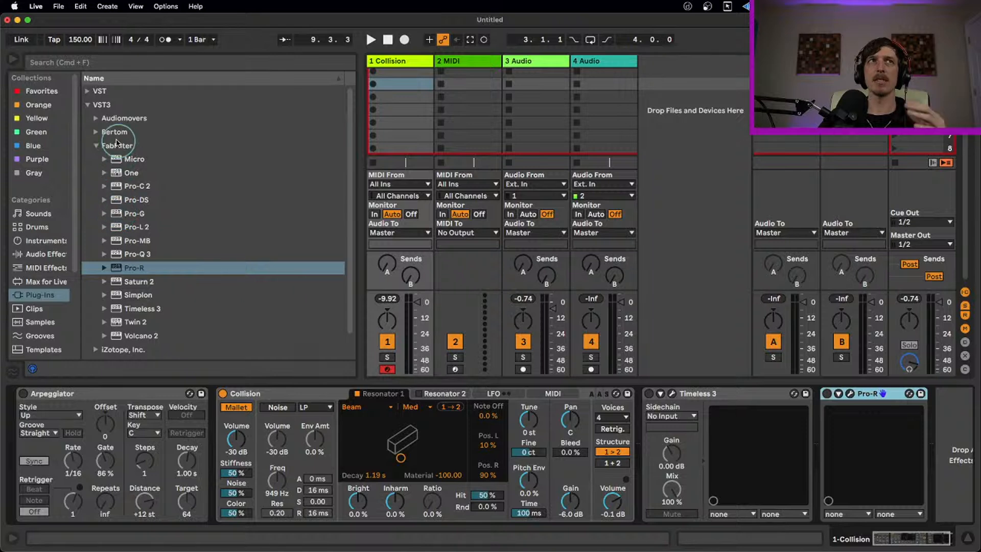
- Collapse the VST3 plug-in list and add Live's stock Reverb audio effect after Pro-R on the Collision track
{"action": "left_click", "coordinate": [88, 104]}
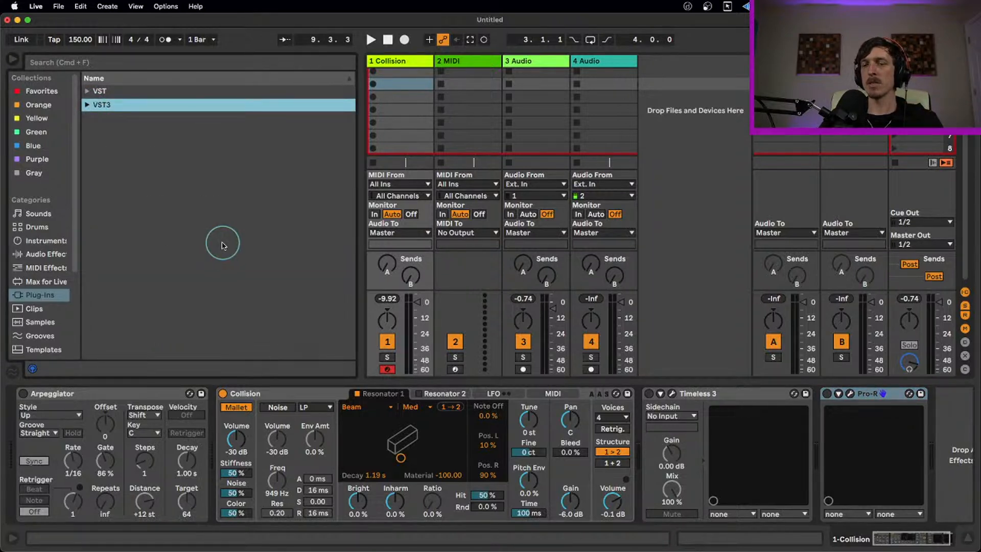
{"action": "left_click", "coordinate": [45, 254]}
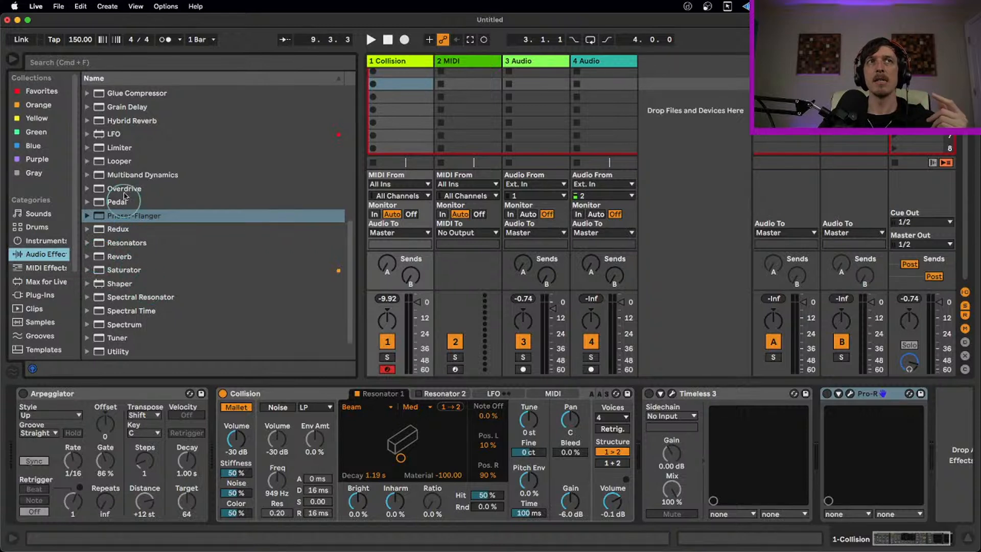
{"action": "scroll", "coordinate": [138, 245], "scroll_direction": "down", "scroll_amount": 1}
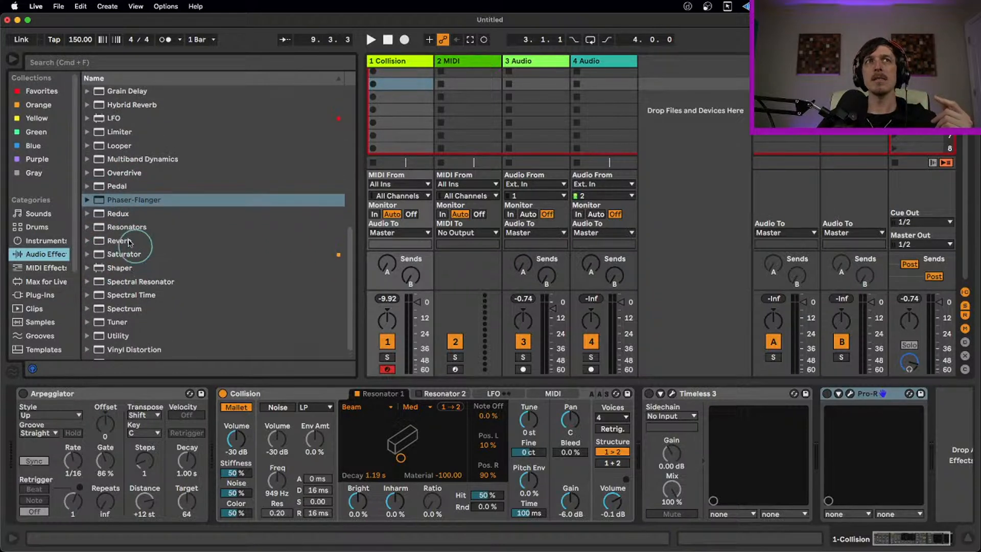
{"action": "left_click", "coordinate": [129, 243]}
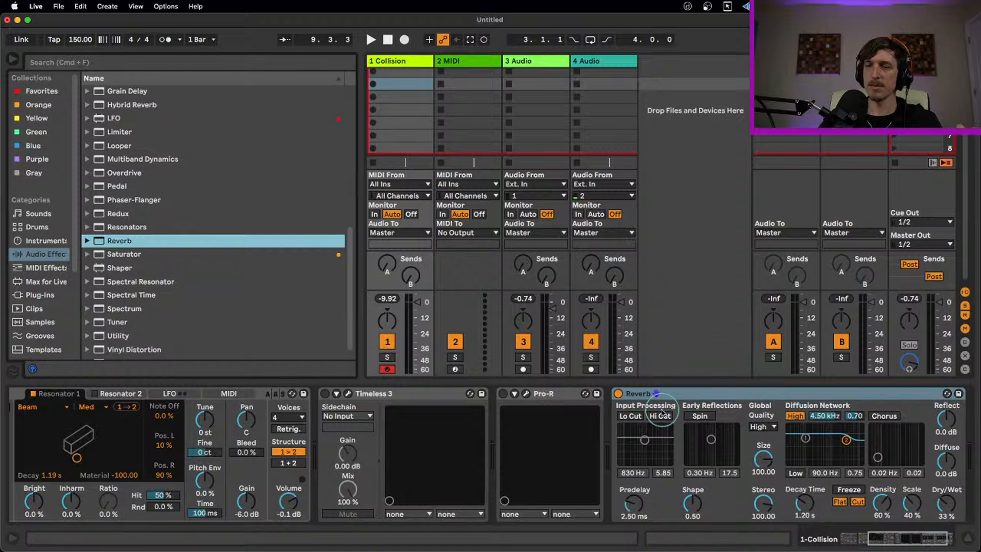
- Raise the Reverb's decay time to 7.48 s to audition it, and delete the Reverb from the Collision track
{"action": "left_click", "coordinate": [750, 396]}
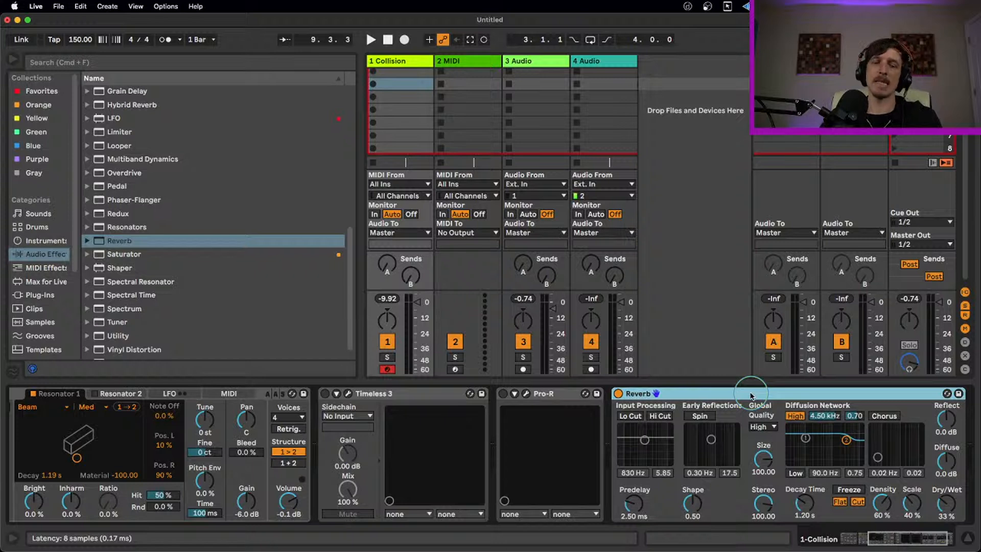
{"action": "mouse_move", "coordinate": [805, 504]}
{"action": "left_mouse_down"}
{"action": "mouse_move", "coordinate": [806, 490]}
{"action": "mouse_move", "coordinate": [814, 506]}
{"action": "left_mouse_up"}
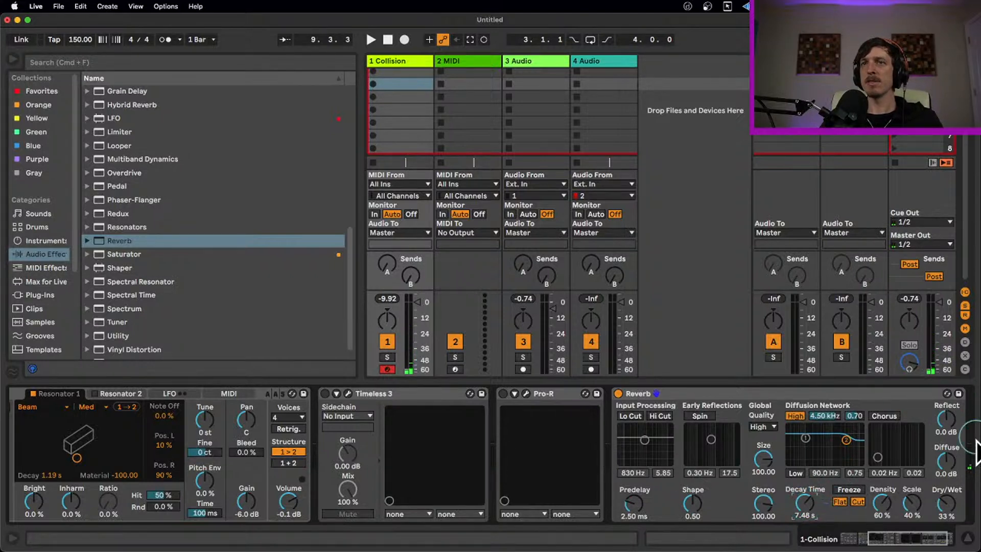
{"action": "left_click", "coordinate": [774, 398]}
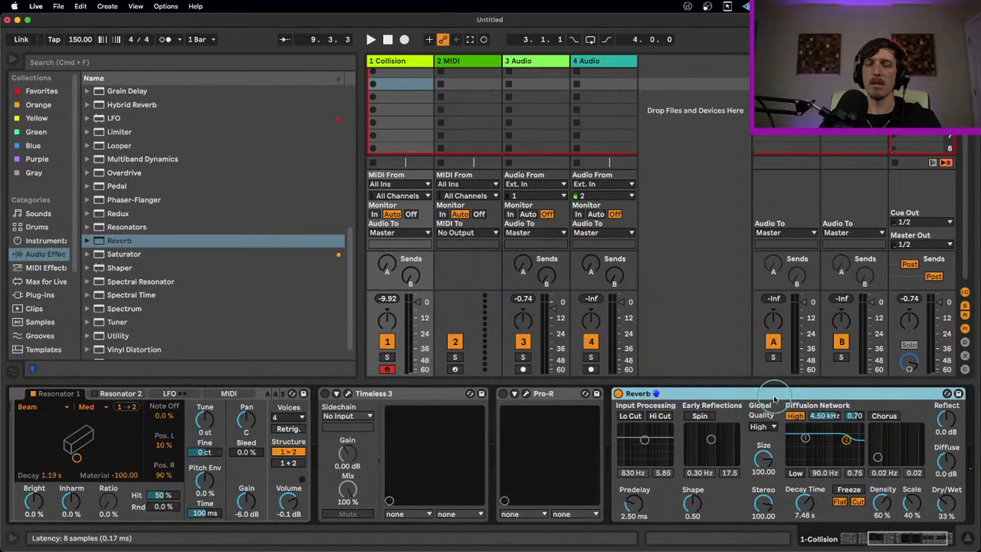
{"action": "key", "text": "Delete"}
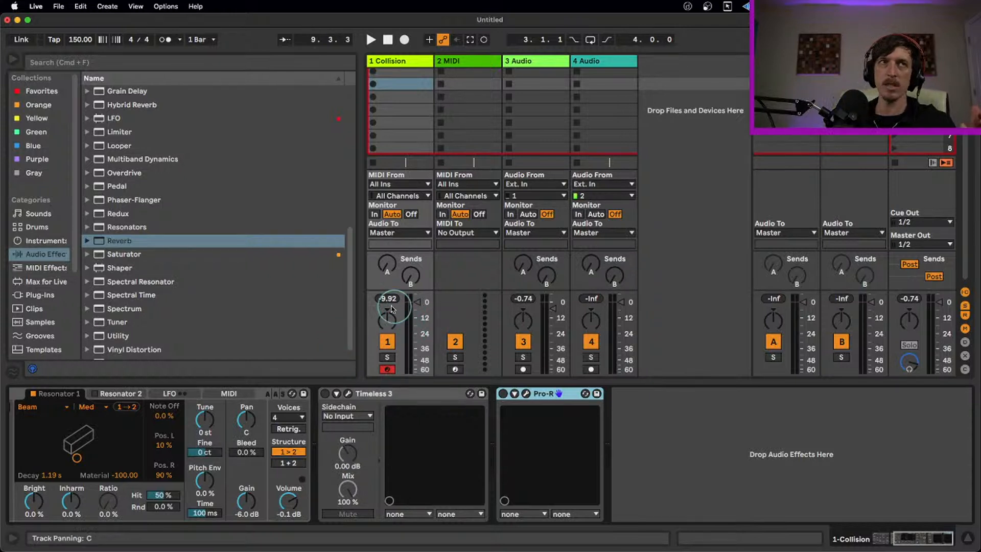
- Add Convolution Reverb Pro from the Convolution Reverb pack after Pro-R on the Collision track
{"action": "left_click", "coordinate": [169, 244]}
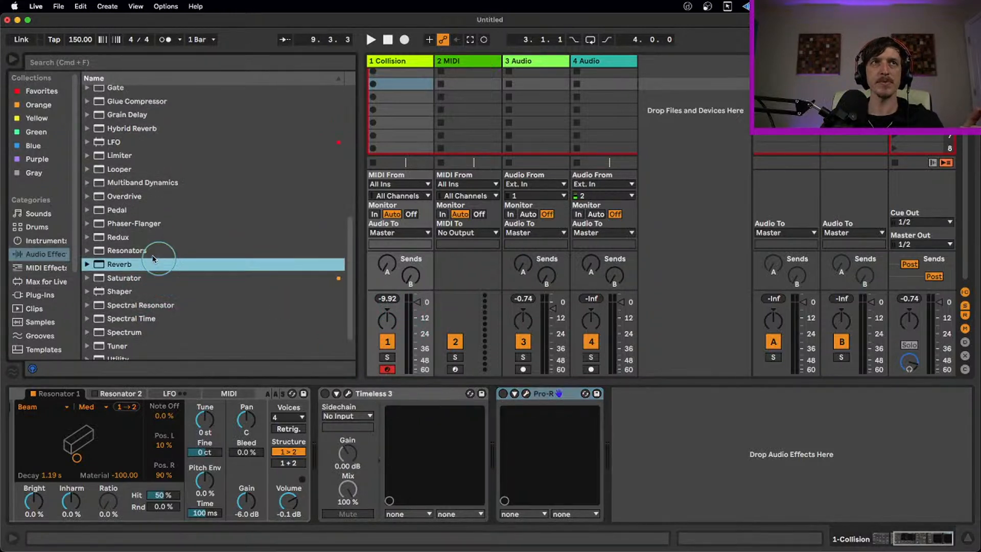
{"action": "scroll", "coordinate": [148, 255], "scroll_direction": "up", "scroll_amount": 3}
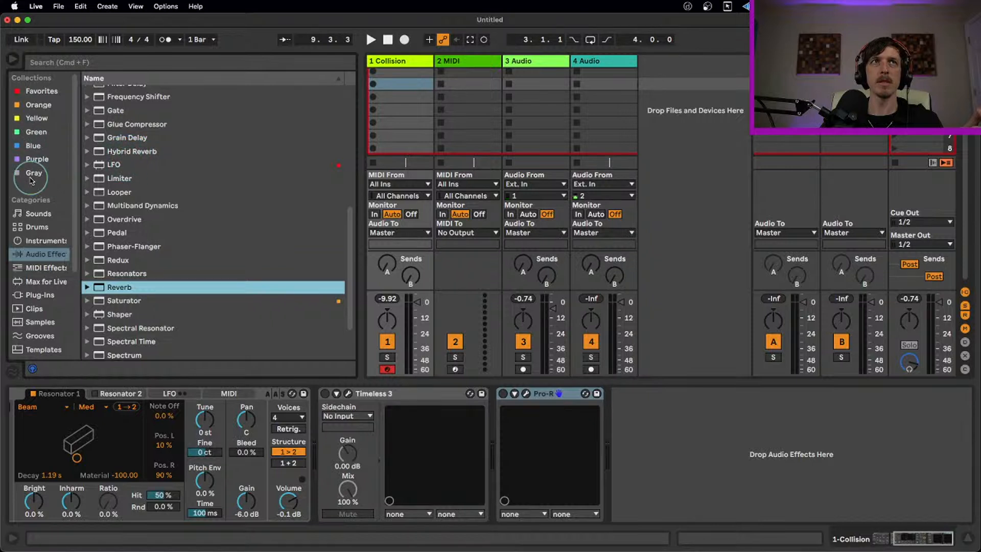
{"action": "scroll", "coordinate": [36, 266], "scroll_direction": "down", "scroll_amount": 5}
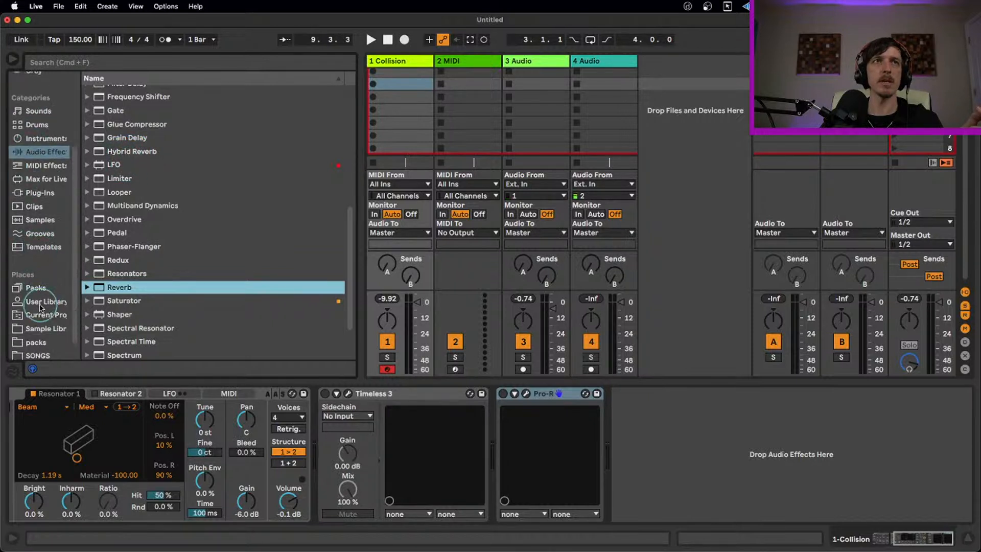
{"action": "left_click", "coordinate": [40, 290]}
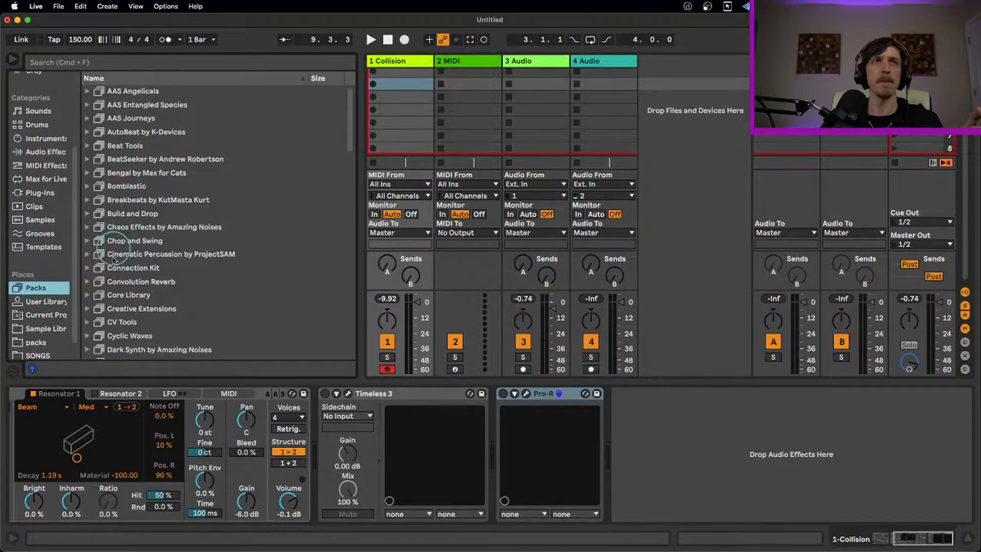
{"action": "left_click", "coordinate": [115, 282]}
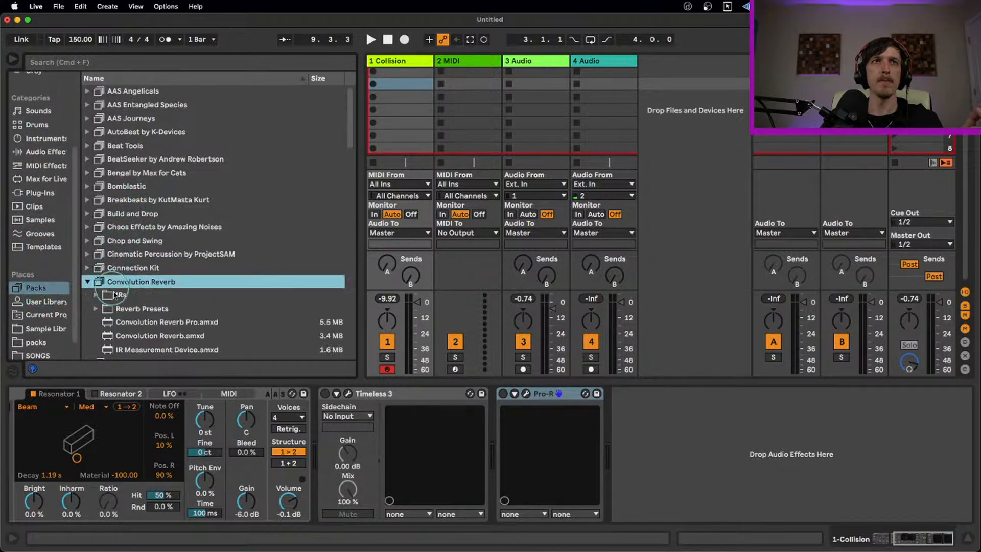
{"action": "double_click", "coordinate": [134, 325]}
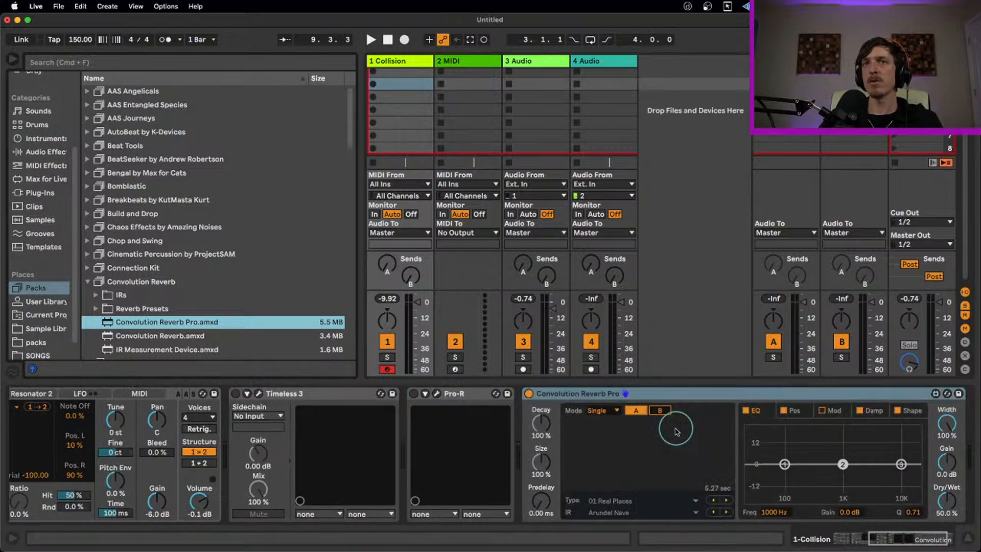
- Shorten the decay of Convolution Reverb Pro to 13.8 % while playing notes through the Arundel Nave impulse response
{"action": "left_click", "coordinate": [648, 395]}
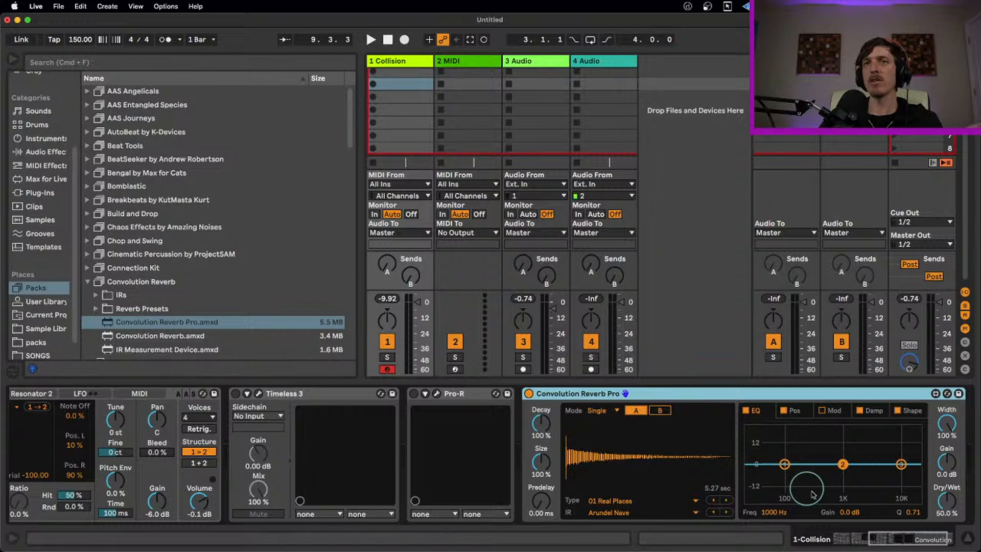
{"action": "left_click", "coordinate": [883, 538]}
{"action": "left_click_drag", "start_coordinate": [881, 538], "coordinate": [871, 537]}
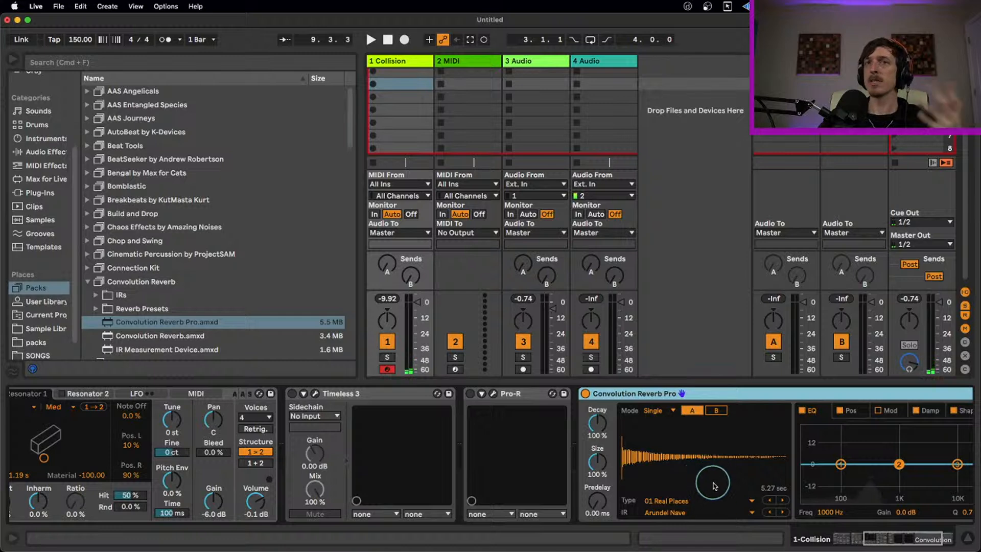
{"action": "mouse_move", "coordinate": [602, 432]}
{"action": "left_mouse_down"}
{"action": "mouse_move", "coordinate": [599, 450]}
{"action": "mouse_move", "coordinate": [596, 427]}
{"action": "left_mouse_up"}
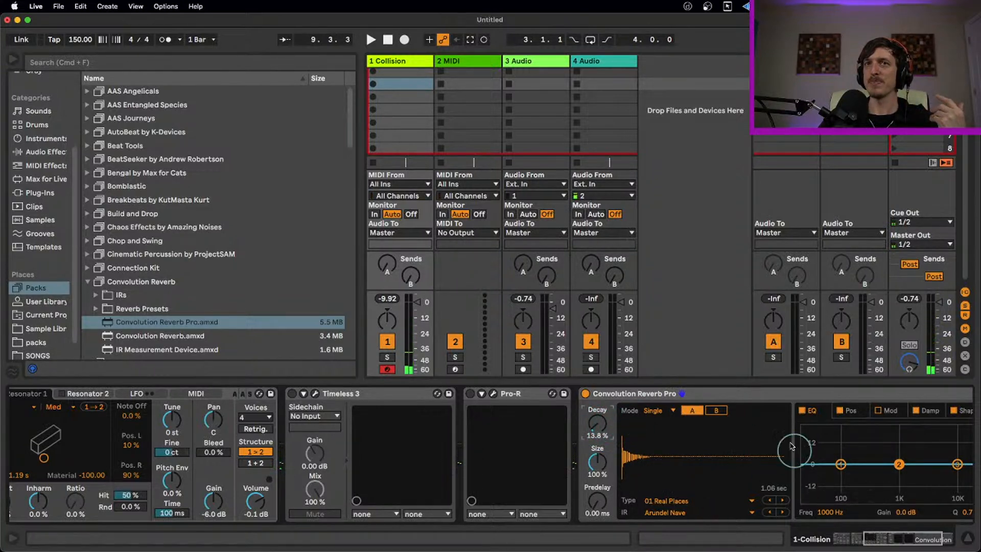
- Load the Terrys Typing Room 1 impulse response from the 01 Real Places type in Convolution Reverb Pro
{"action": "left_click", "coordinate": [695, 394]}
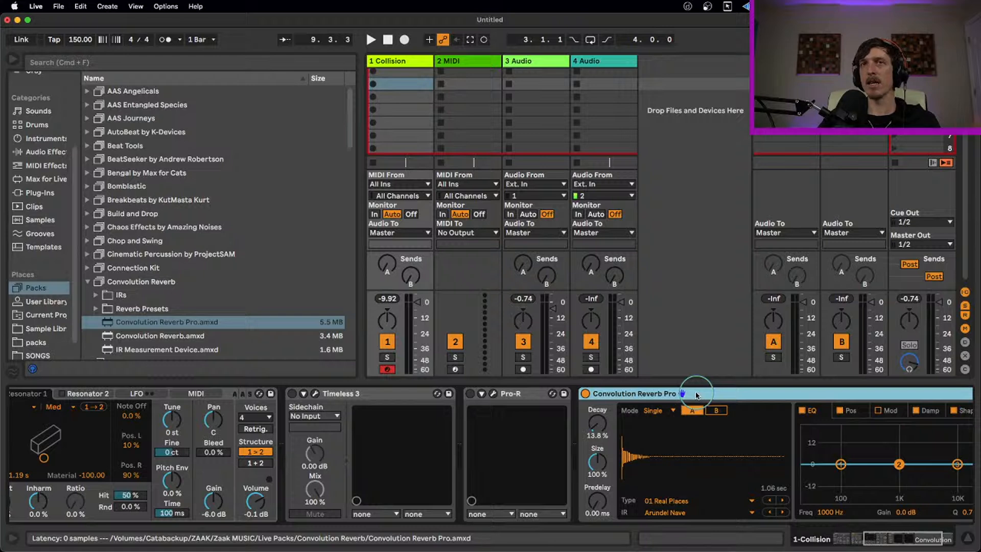
{"action": "left_click", "coordinate": [719, 501]}
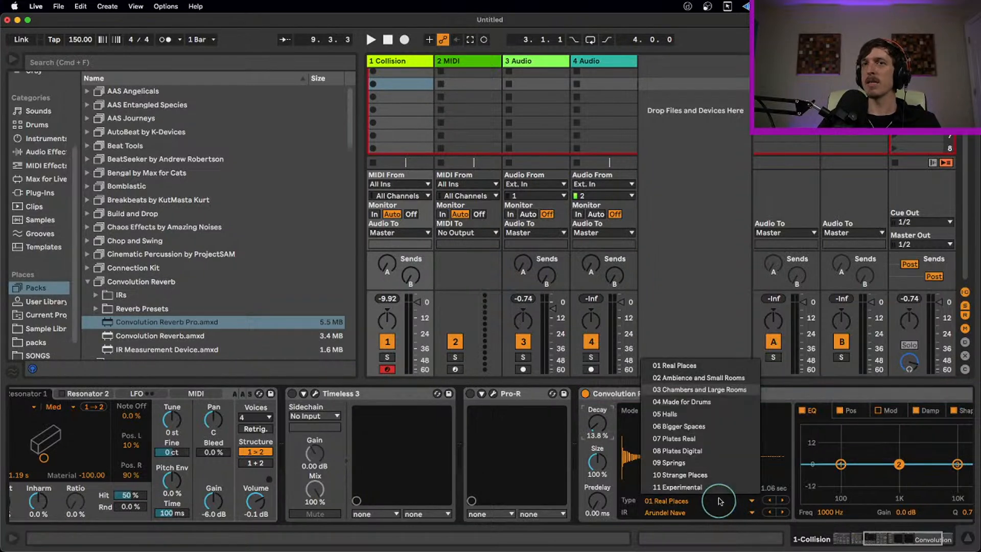
{"action": "left_click", "coordinate": [714, 366]}
{"action": "left_click", "coordinate": [705, 513]}
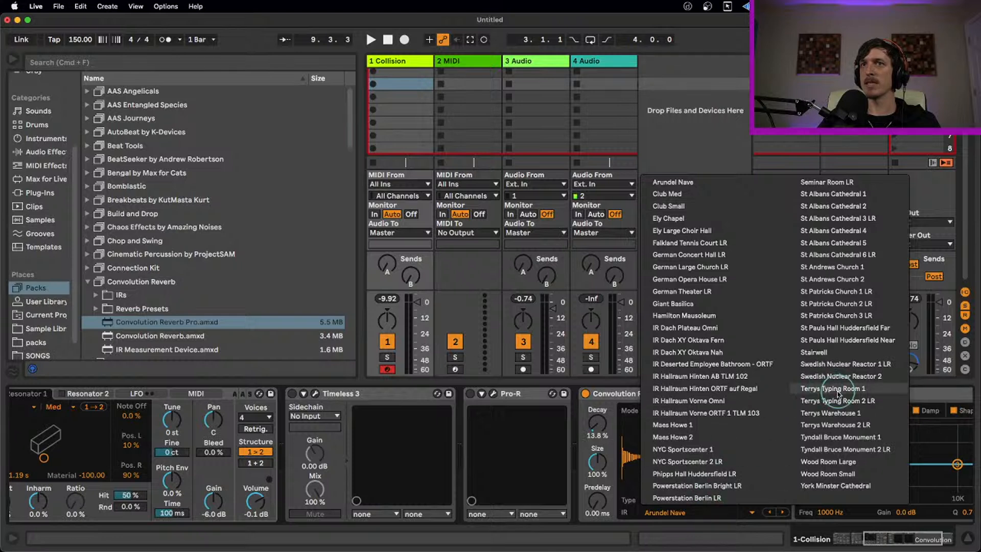
{"action": "left_click", "coordinate": [837, 394]}
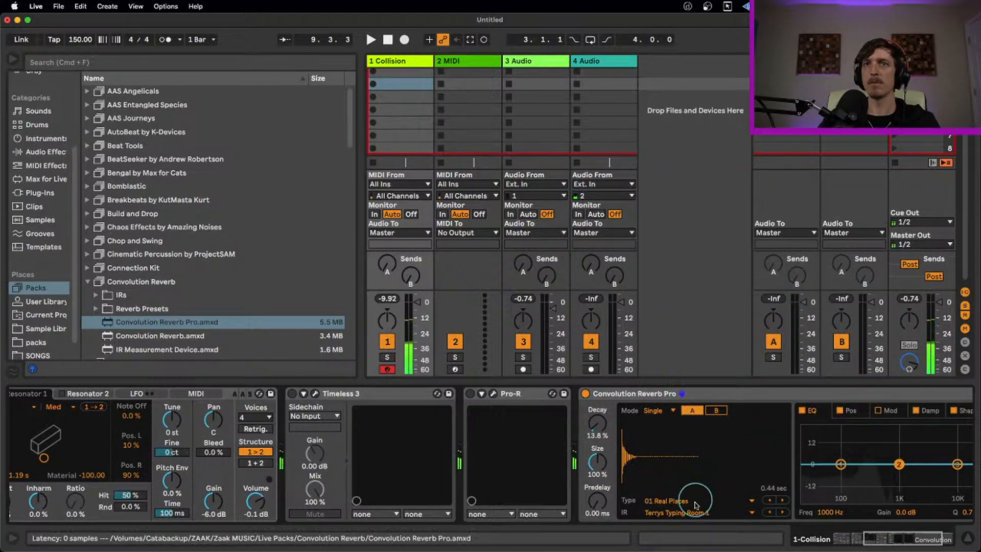
- Load the NYC Sportscenter 1 impulse response in Convolution Reverb Pro and set its decay to 84.3 %
{"action": "left_click", "coordinate": [695, 510]}
{"action": "left_click", "coordinate": [714, 457]}
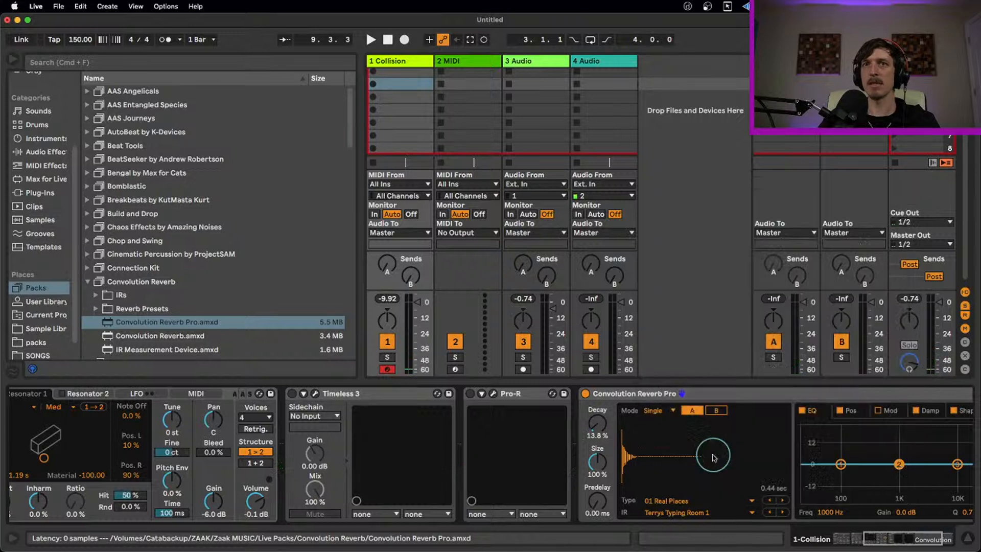
{"action": "mouse_move", "coordinate": [597, 435]}
{"action": "left_mouse_down"}
{"action": "mouse_move", "coordinate": [597, 411]}
{"action": "mouse_move", "coordinate": [597, 432]}
{"action": "left_mouse_up"}
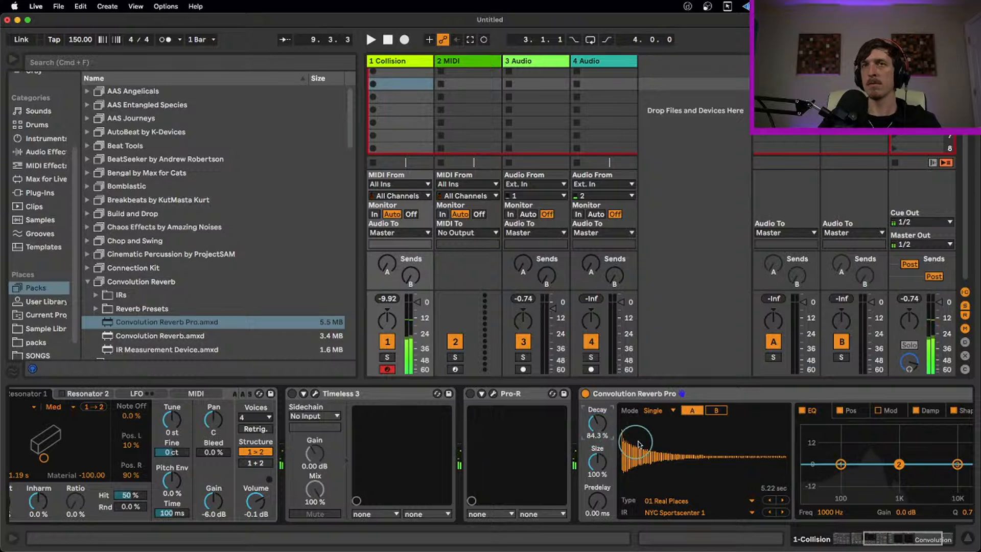
- Delete Convolution Reverb Pro from the Collision track
{"action": "left_click", "coordinate": [714, 394]}
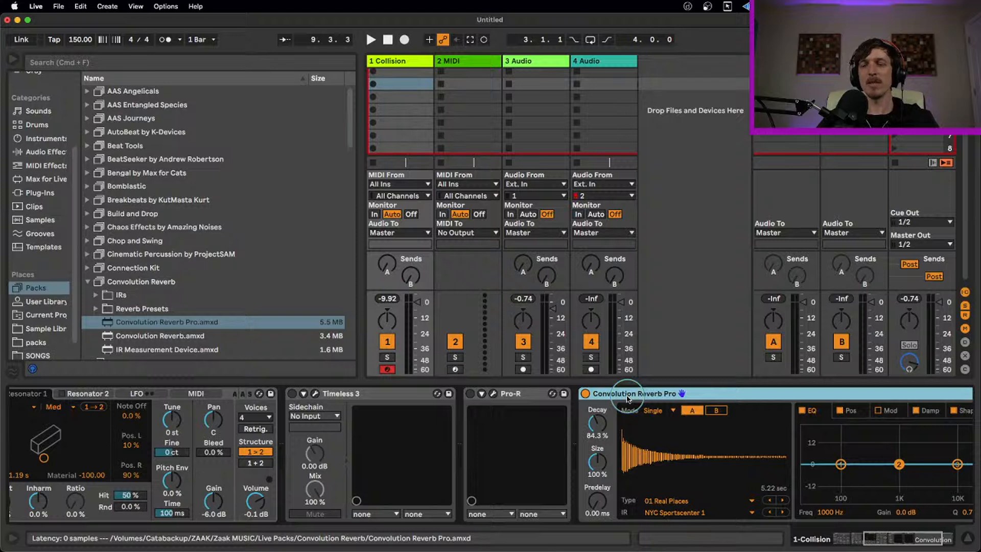
{"action": "key", "text": "Delete"}
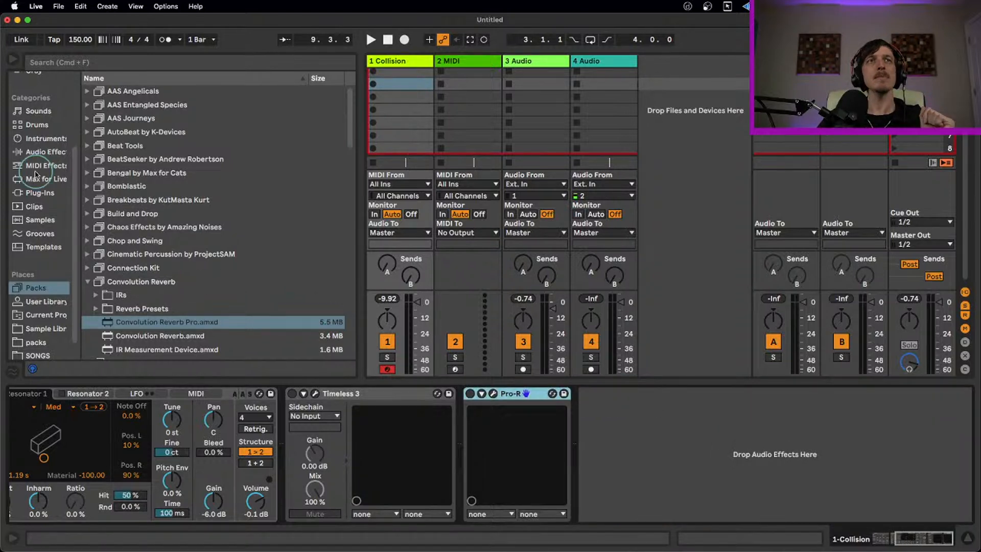
- Add Live's stock Hybrid Reverb audio effect after Pro-R on the Collision track
{"action": "left_click", "coordinate": [45, 152]}
{"action": "scroll", "coordinate": [147, 239], "scroll_direction": "up", "scroll_amount": 2}
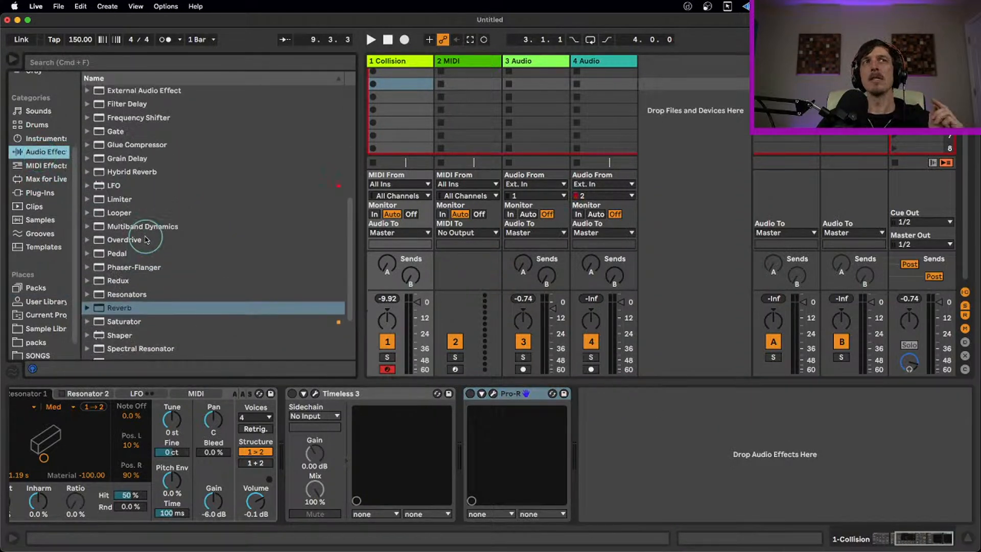
{"action": "left_click_drag", "start_coordinate": [133, 173], "coordinate": [606, 452]}
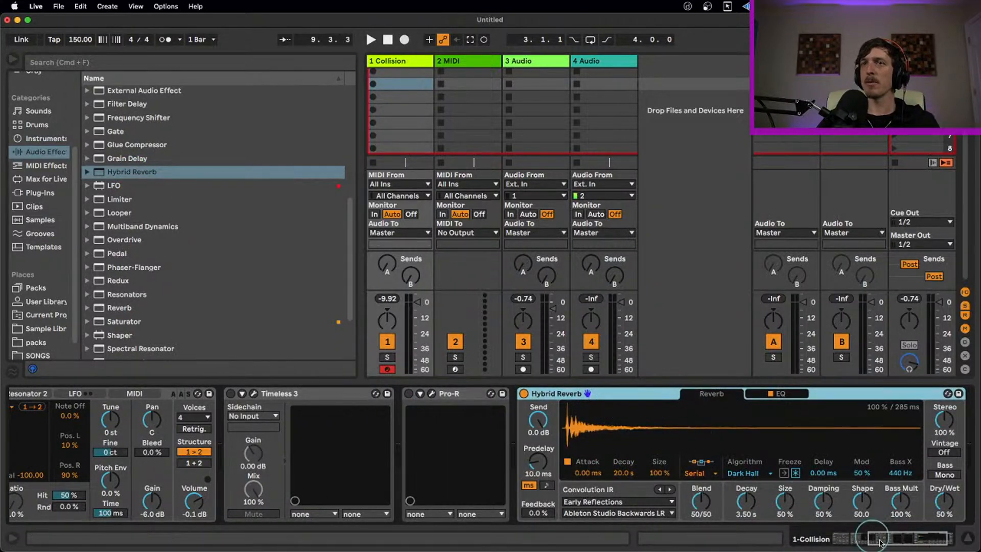
- Examine Hybrid Reverb's convolution IR categories, its algorithm controls and its EQ page
{"action": "left_click_drag", "start_coordinate": [887, 539], "coordinate": [884, 539]}
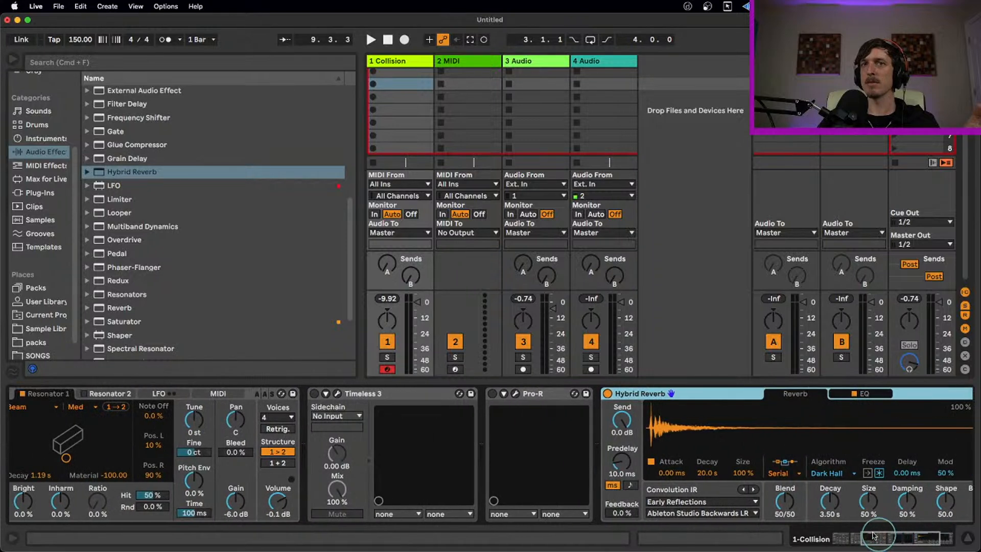
{"action": "left_click", "coordinate": [754, 502]}
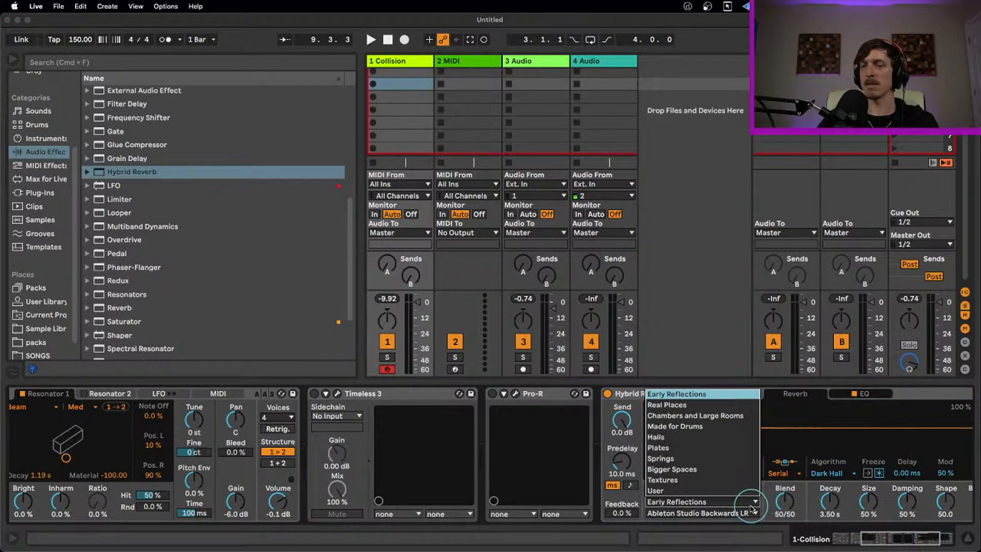
{"action": "left_click", "coordinate": [752, 508]}
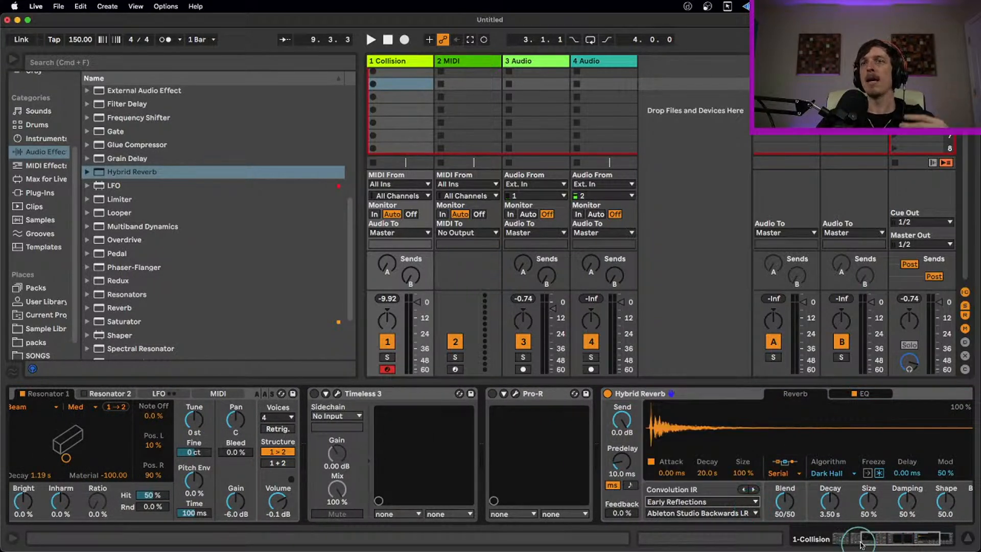
{"action": "left_click_drag", "start_coordinate": [875, 543], "coordinate": [879, 547]}
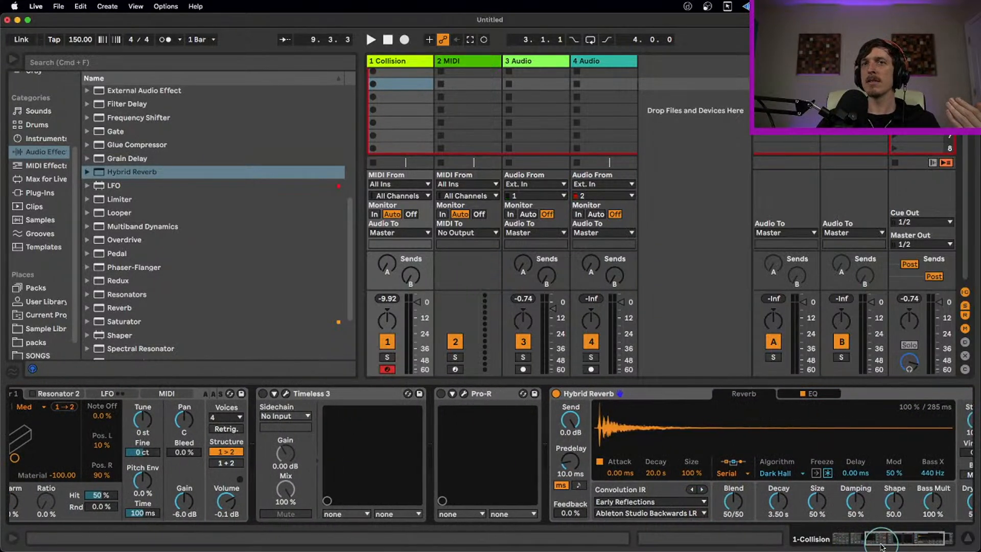
{"action": "left_click", "coordinate": [661, 398]}
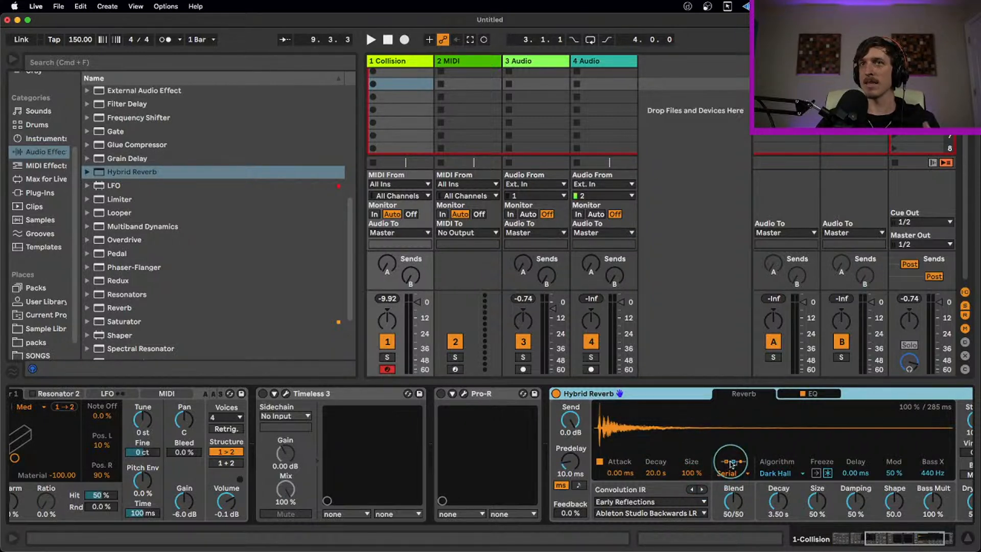
{"action": "left_click", "coordinate": [813, 395]}
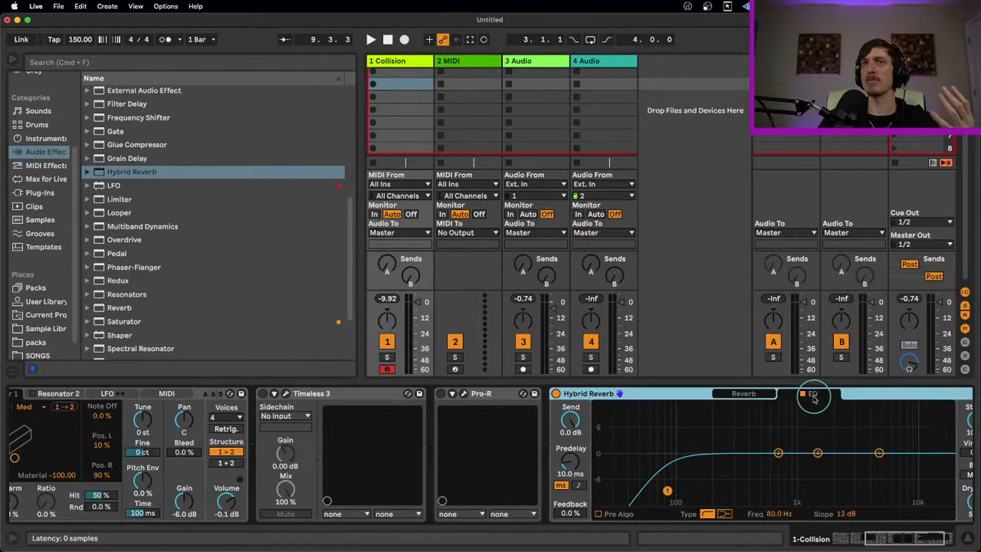
{"action": "left_click", "coordinate": [736, 396]}
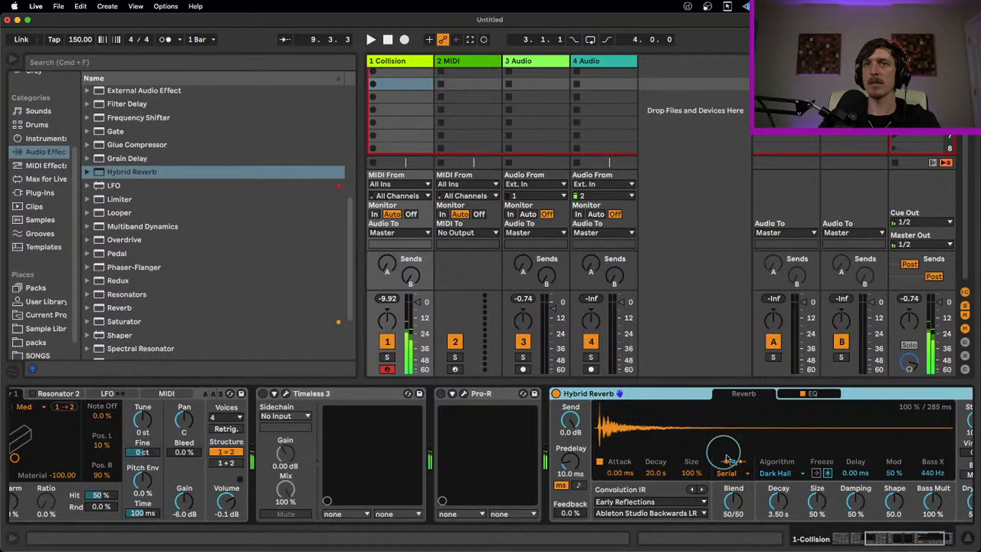
- Load the Intimate Space convolution IR in Hybrid Reverb, with the blend at 28/72 and the algorithm decay at 3.30 s
{"action": "left_click", "coordinate": [685, 513]}
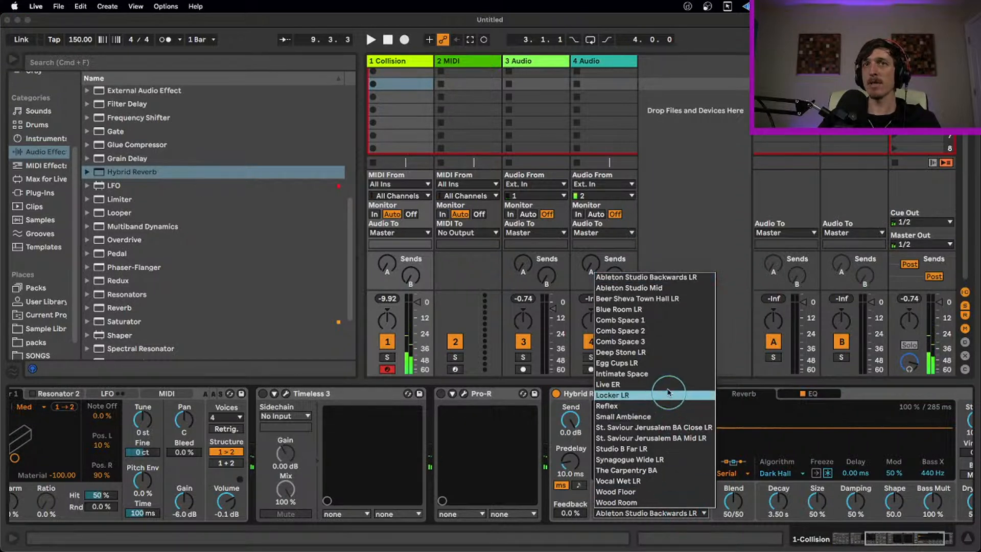
{"action": "left_click", "coordinate": [674, 373]}
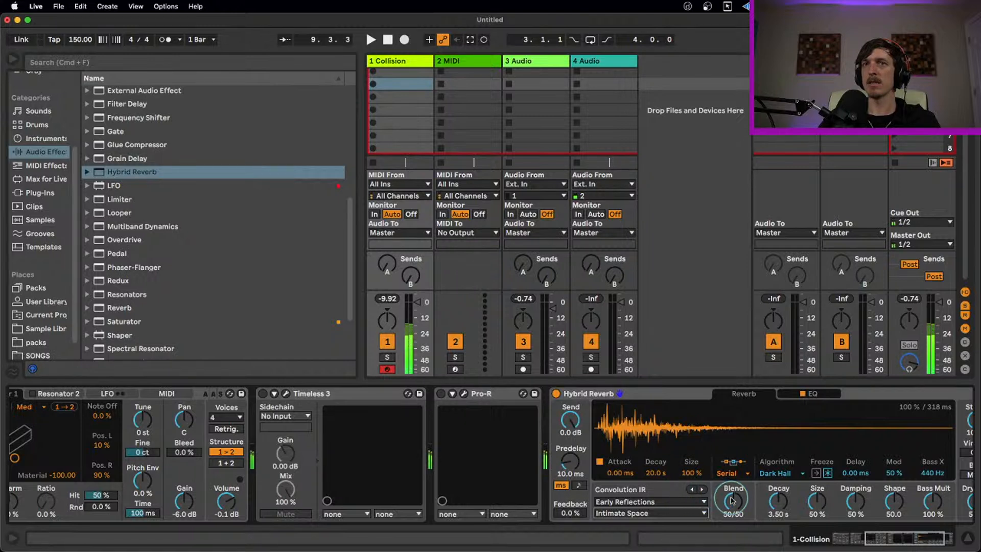
{"action": "left_click_drag", "start_coordinate": [733, 496], "coordinate": [776, 483]}
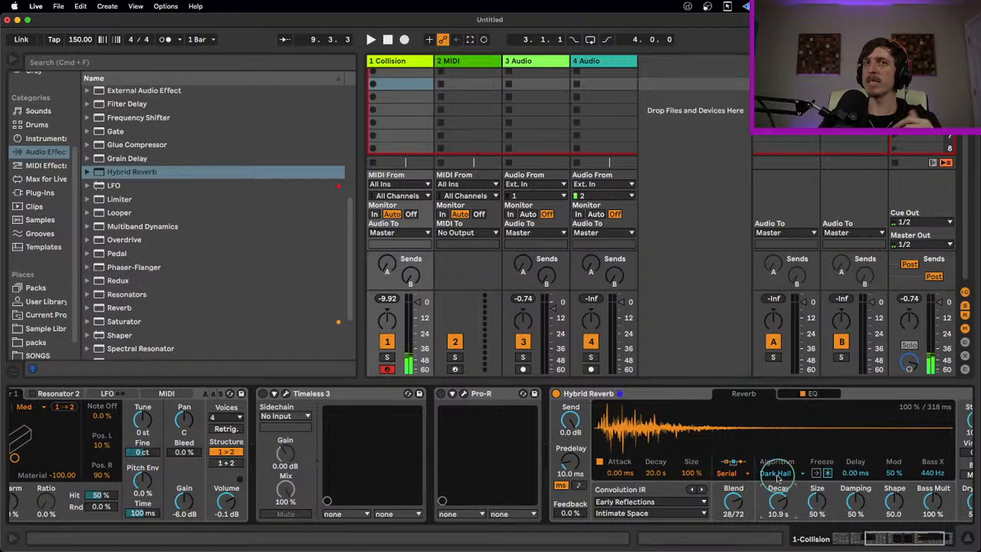
{"action": "double_click", "coordinate": [784, 505]}
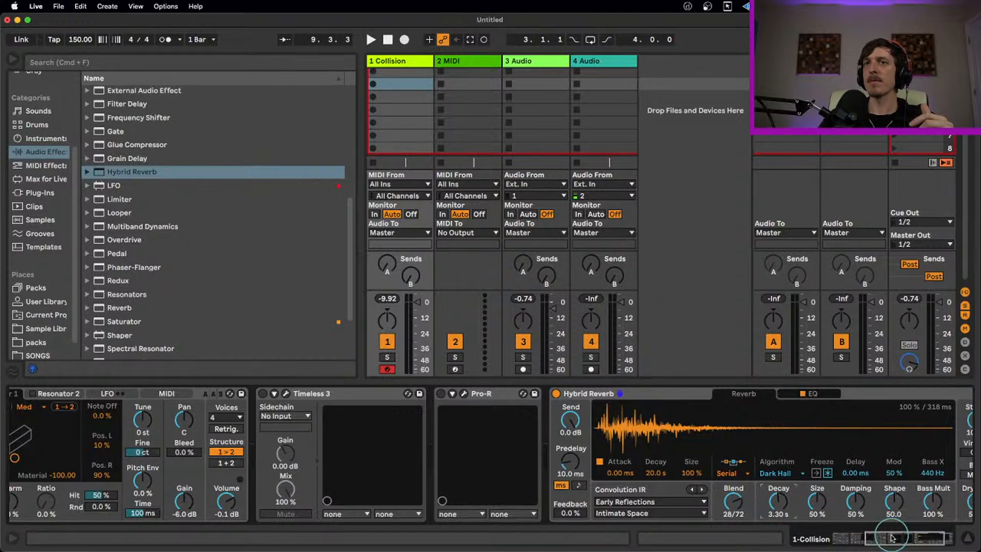
{"action": "left_click_drag", "start_coordinate": [891, 538], "coordinate": [899, 538]}
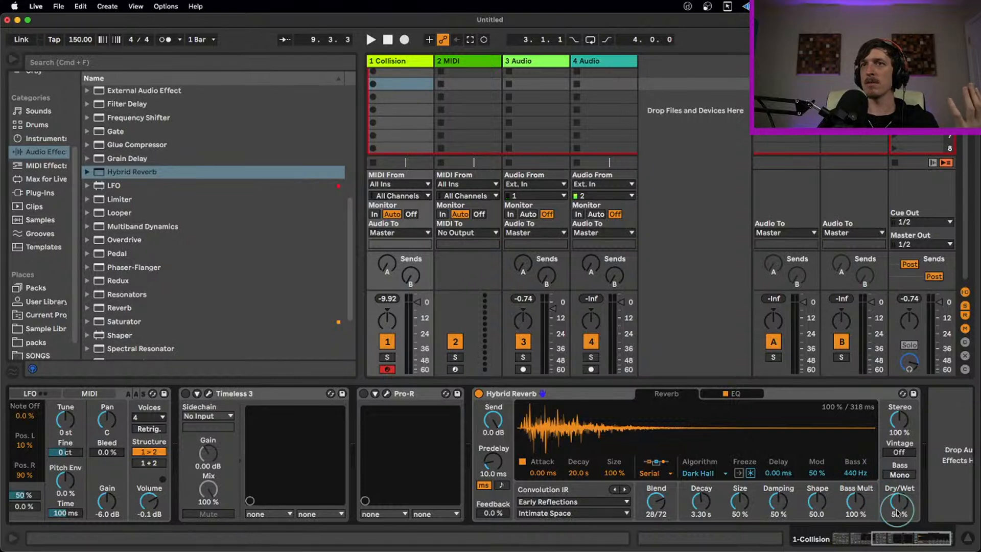
- Set Hybrid Reverb to 100% wet, with a predelay of 377 ms and a convolution attack of 23.9 ms
{"action": "left_click_drag", "start_coordinate": [899, 510], "coordinate": [900, 508]}
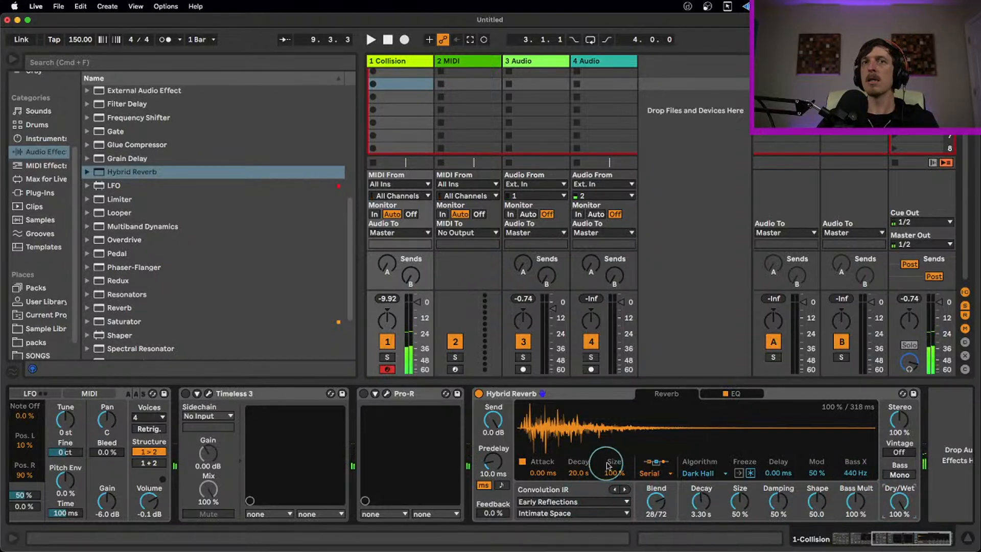
{"action": "left_click_drag", "start_coordinate": [493, 462], "coordinate": [507, 455]}
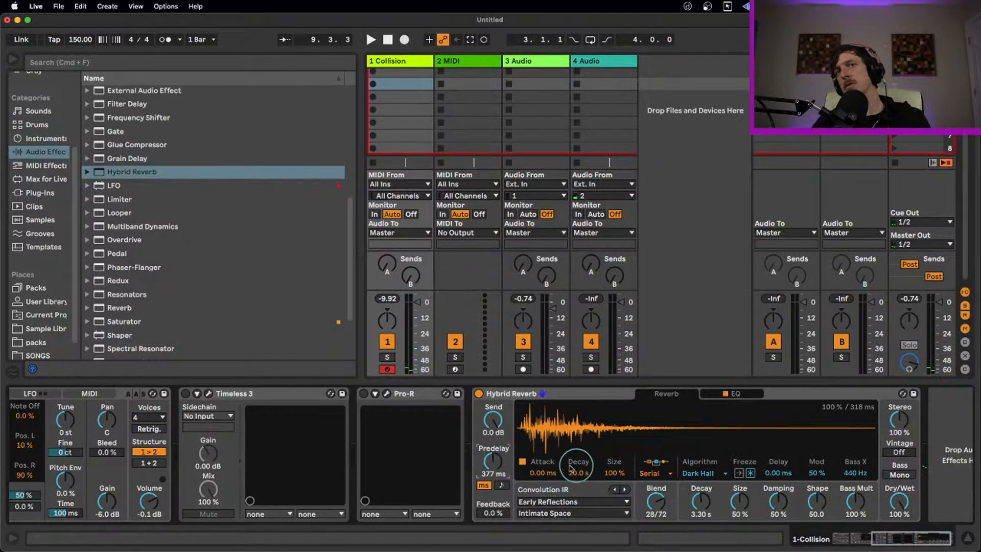
{"action": "left_click_drag", "start_coordinate": [552, 473], "coordinate": [553, 467]}
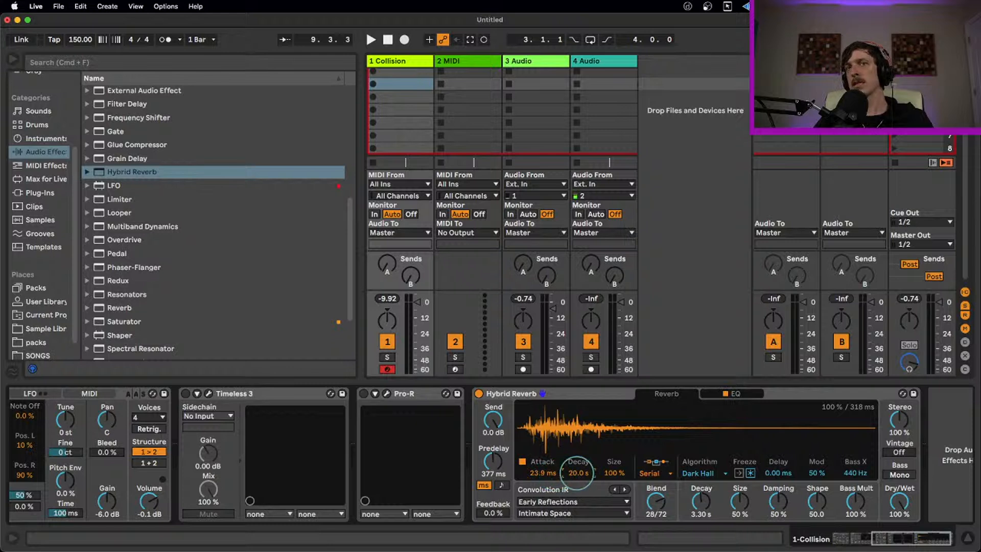
- Load the Digital Chamber convolution IR from the Chambers and Large Rooms category in Hybrid Reverb
{"action": "left_click", "coordinate": [604, 501]}
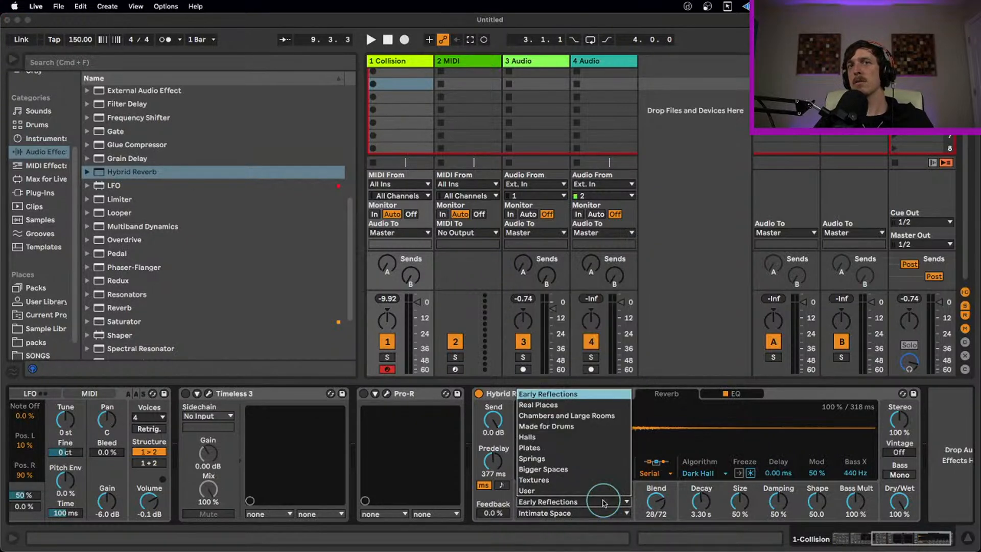
{"action": "left_click", "coordinate": [603, 415]}
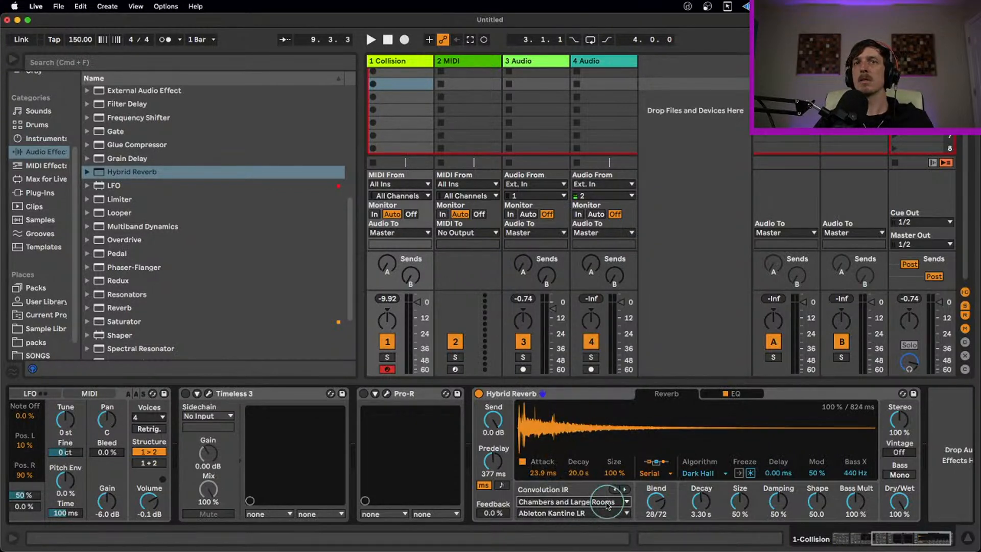
{"action": "left_click", "coordinate": [611, 513]}
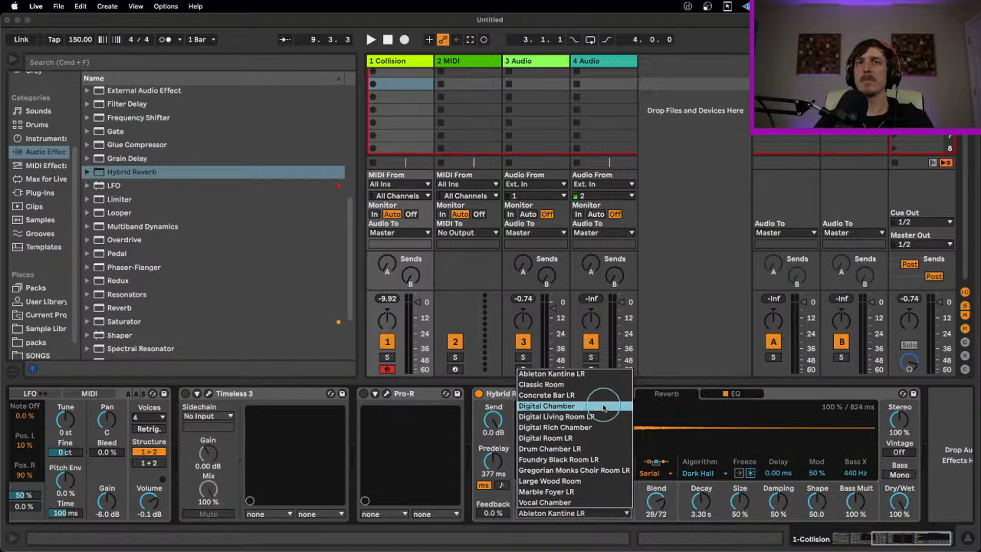
{"action": "left_click", "coordinate": [604, 407]}
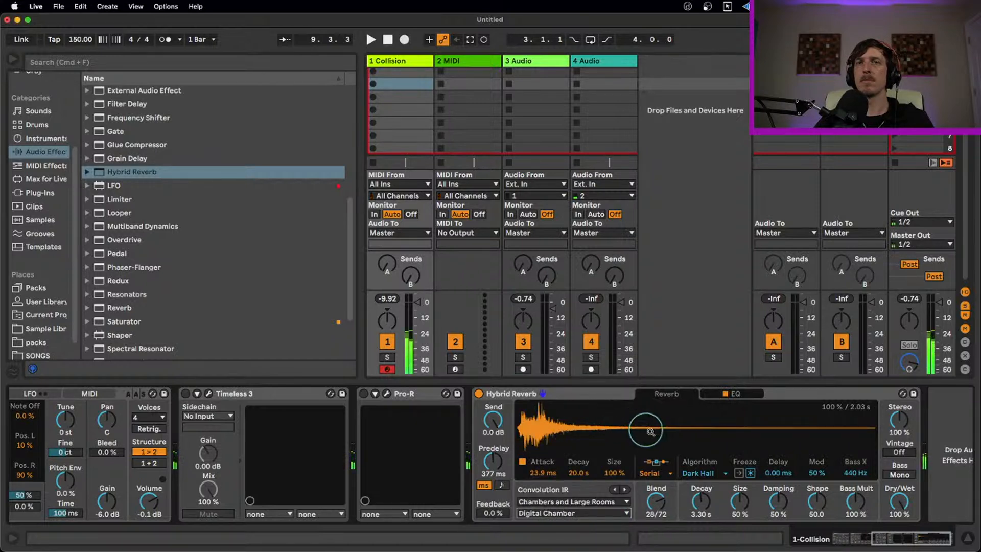
- Set the Dark Hall algorithm's decay to 10.9 s and its damping to 32%
{"action": "left_click_drag", "start_coordinate": [700, 502], "coordinate": [700, 499]}
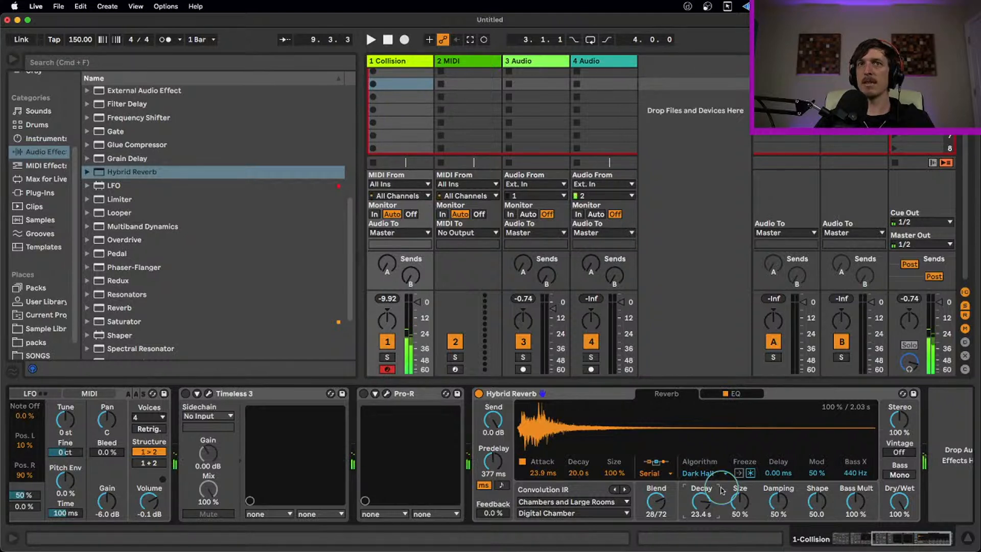
{"action": "left_click", "coordinate": [418, 310]}
{"action": "left_click_drag", "start_coordinate": [700, 501], "coordinate": [700, 514]}
{"action": "left_click_drag", "start_coordinate": [422, 313], "coordinate": [420, 304]}
{"action": "key", "text": "z"}
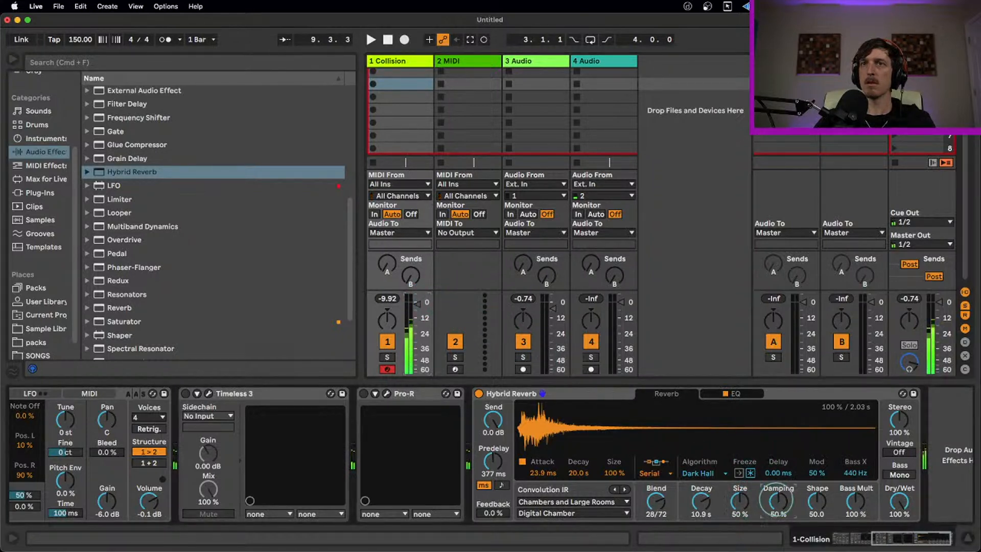
{"action": "left_click_drag", "start_coordinate": [776, 504], "coordinate": [776, 518]}
- Cut 245 Hz by 8.1 dB with a Q of 3.47 using band 2 of Hybrid Reverb's EQ
{"action": "left_click", "coordinate": [723, 394]}
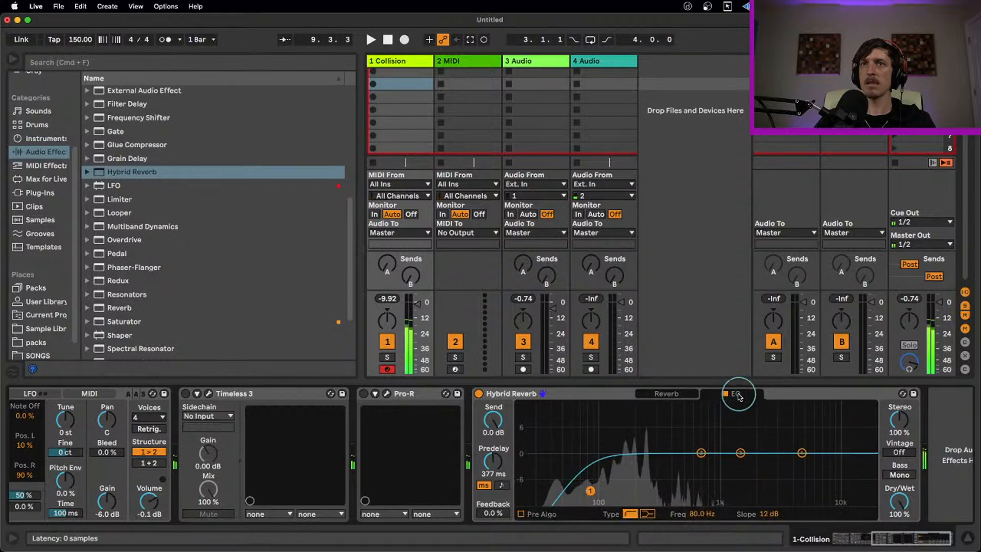
{"action": "left_click_drag", "start_coordinate": [696, 446], "coordinate": [647, 496]}
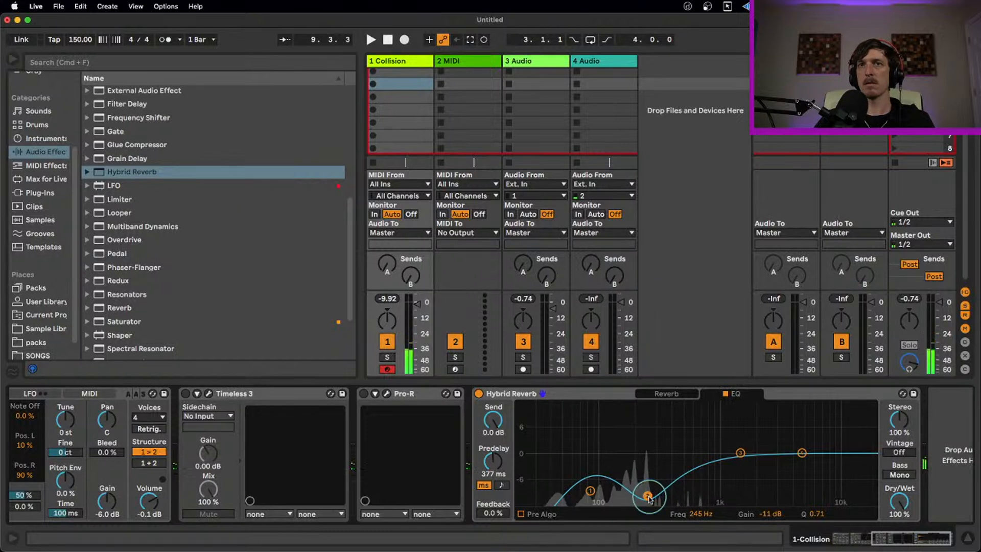
{"action": "left_click_drag", "start_coordinate": [647, 495], "coordinate": [647, 462]}
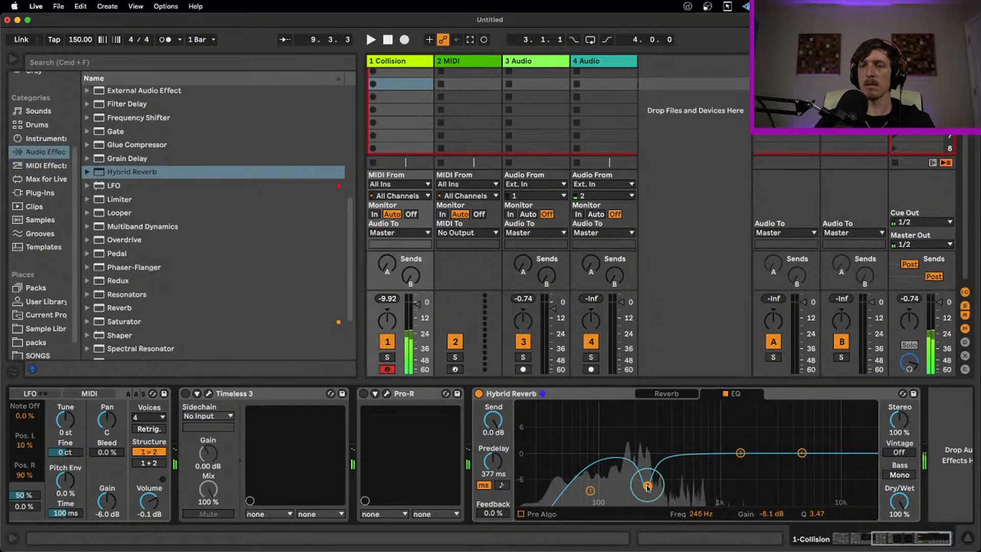
{"action": "left_click", "coordinate": [664, 393]}
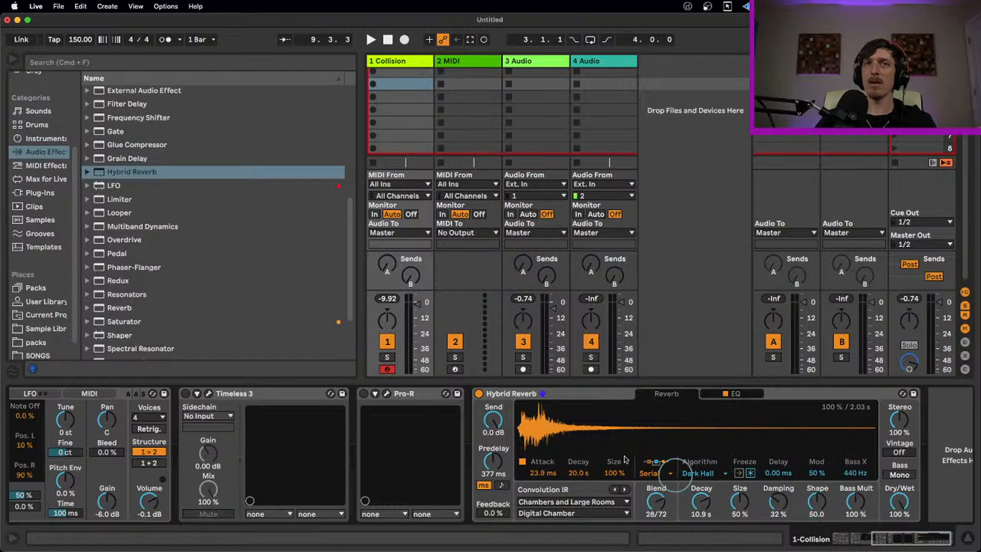
- Bypass and re-enable Hybrid Reverb to compare the dry and processed Collision sound
{"action": "left_click", "coordinate": [478, 394]}
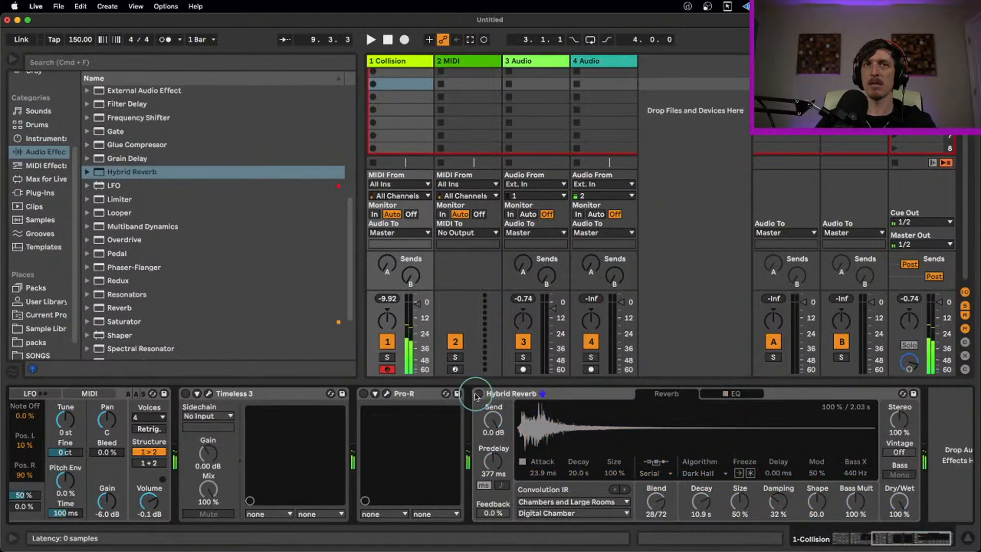
{"action": "left_click", "coordinate": [478, 394]}
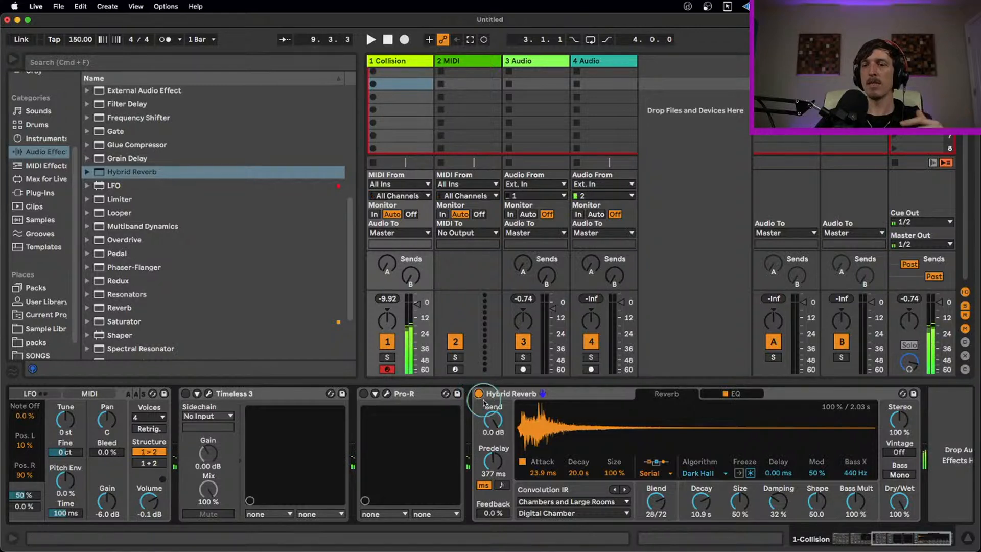
{"action": "key", "text": "x"}
{"action": "key", "text": "a"}
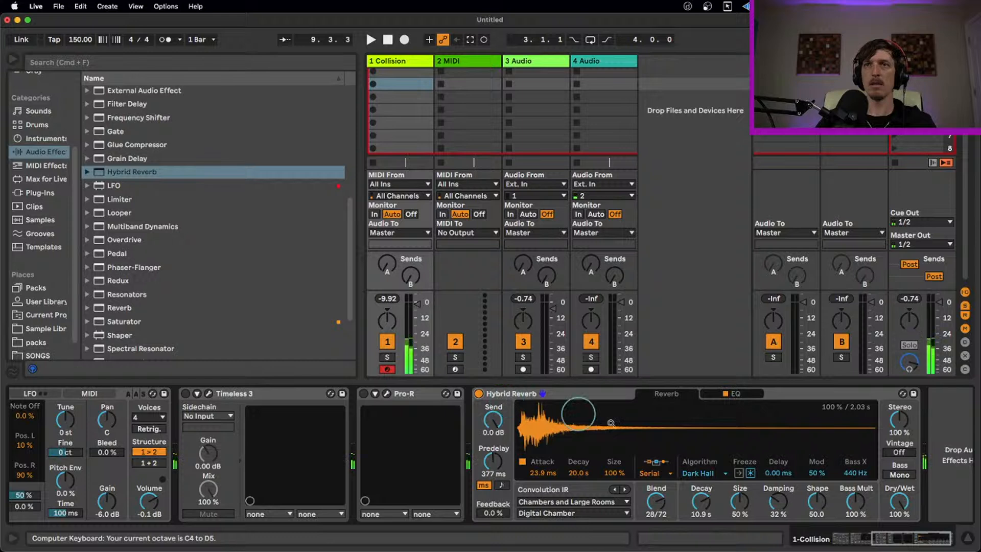
- Switch Hybrid Reverb's algorithm to Shimmer and set the shimmer amount to 95%
{"action": "left_click", "coordinate": [701, 473]}
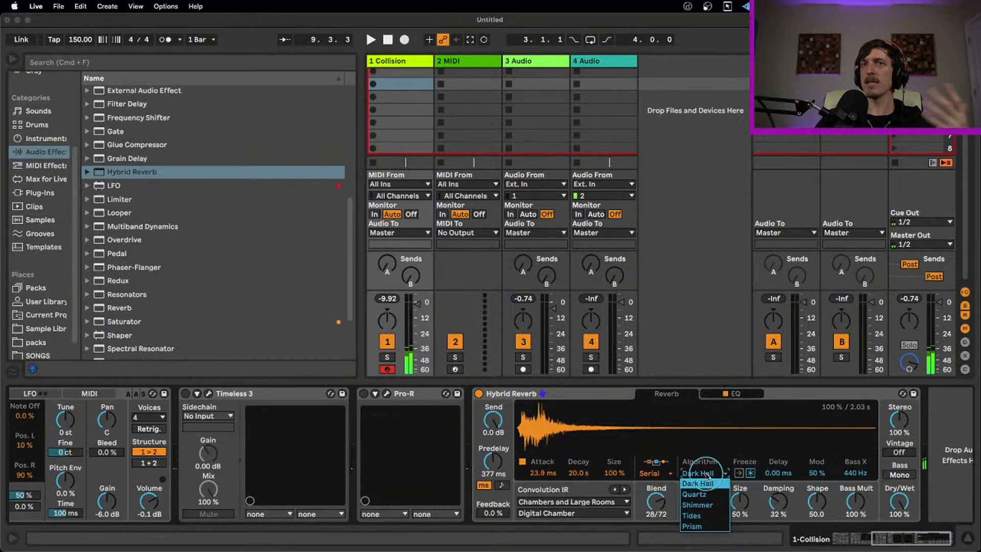
{"action": "left_click", "coordinate": [715, 503]}
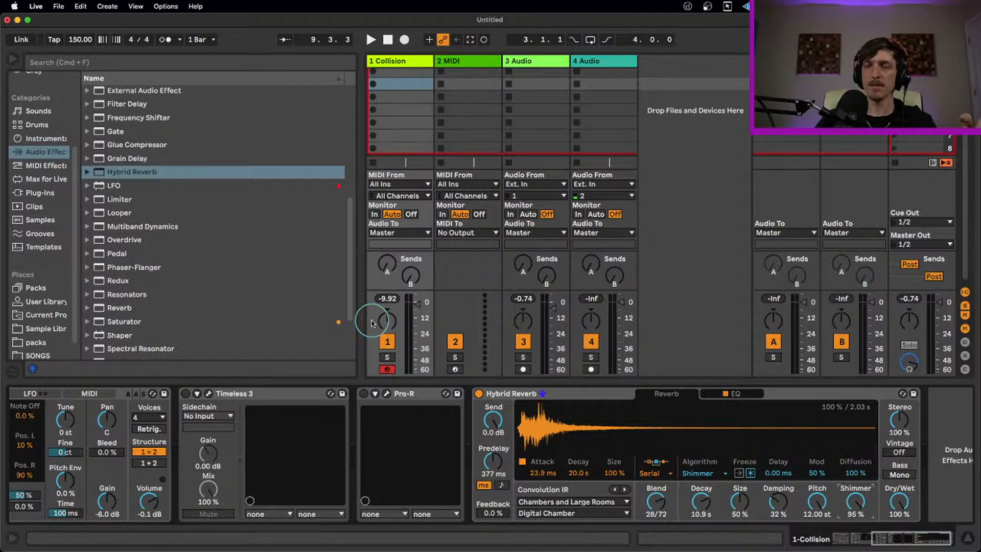
{"action": "left_click", "coordinate": [566, 393]}
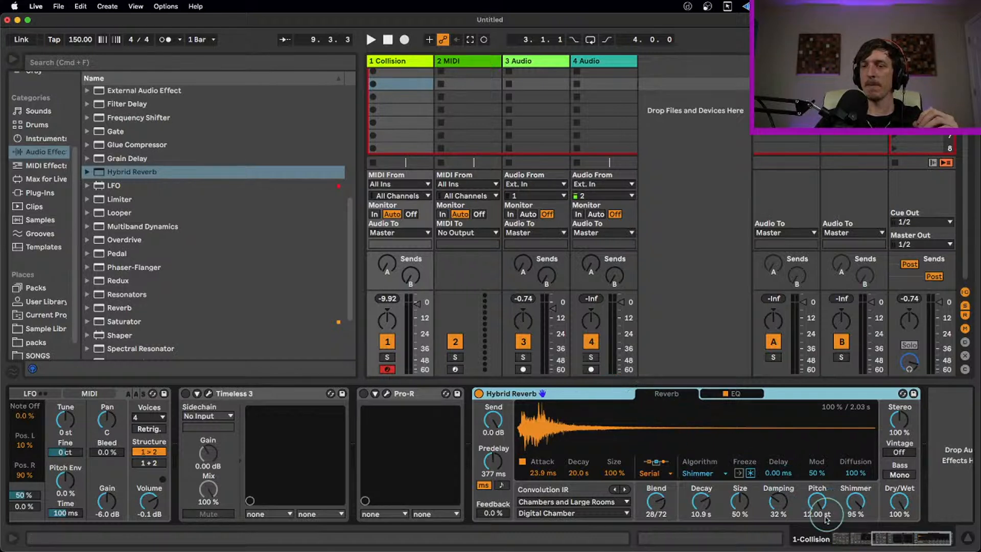
- Reduce Hybrid Reverb's dry/wet mix to 25% and its algorithm decay to 1.88 s
{"action": "left_click_drag", "start_coordinate": [902, 504], "coordinate": [901, 531]}
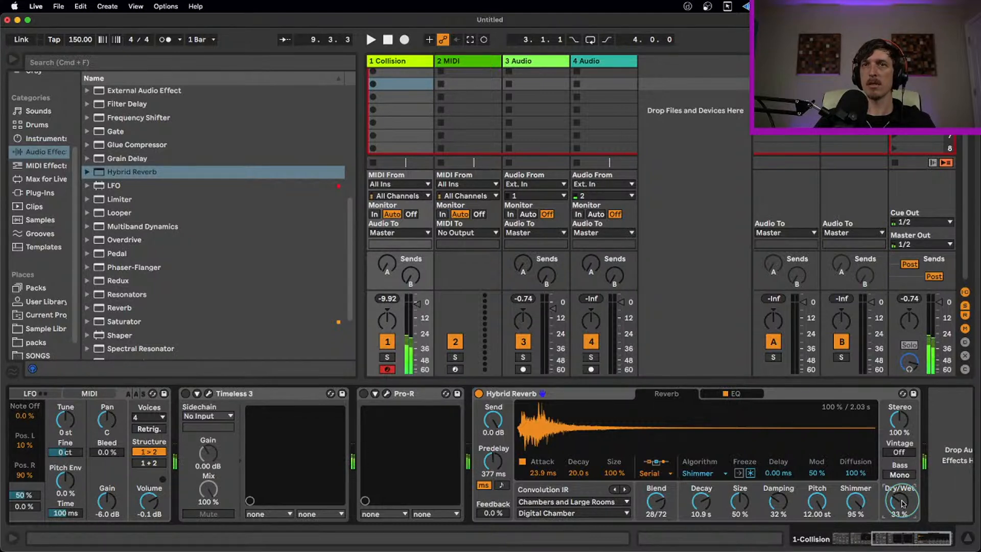
{"action": "left_click_drag", "start_coordinate": [703, 500], "coordinate": [704, 524]}
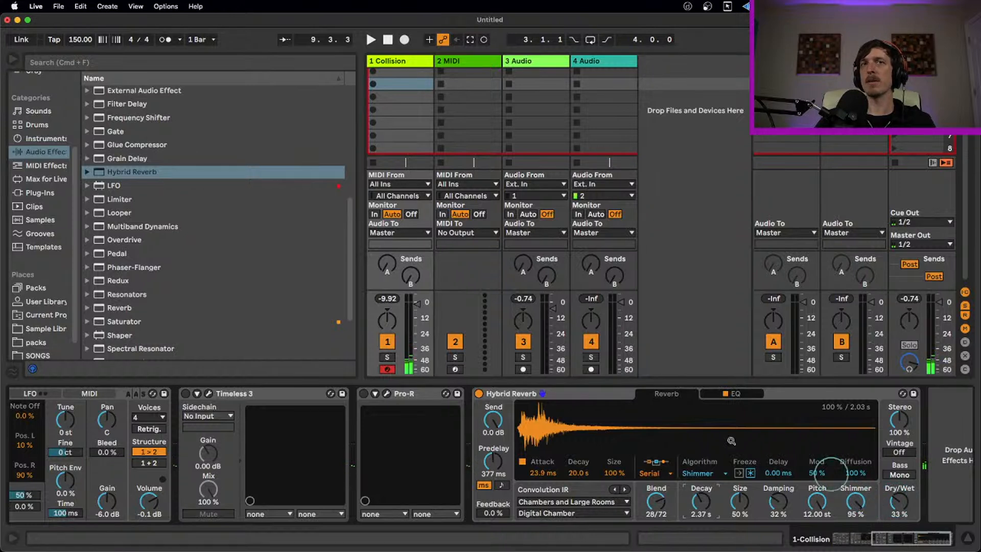
{"action": "left_click", "coordinate": [558, 395]}
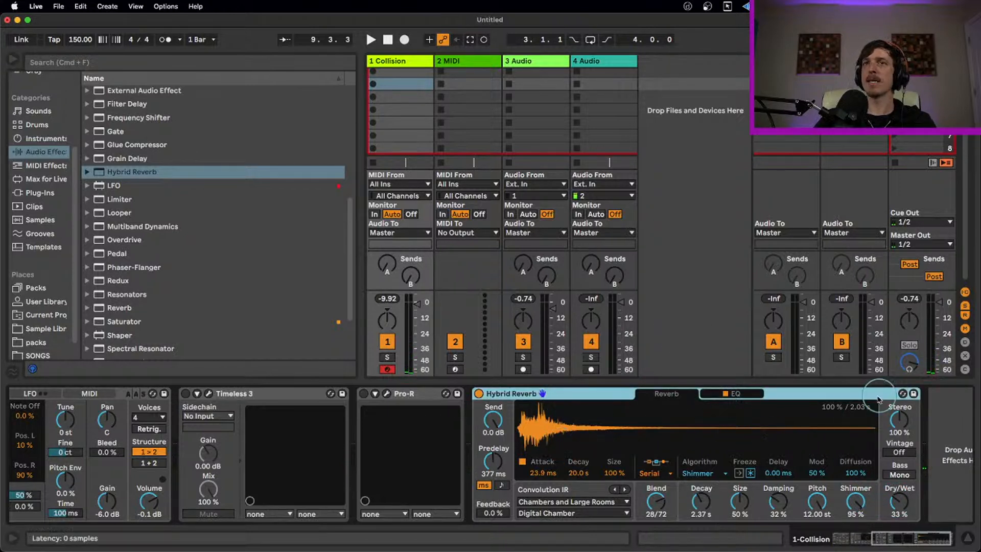
{"action": "left_click_drag", "start_coordinate": [898, 501], "coordinate": [896, 511]}
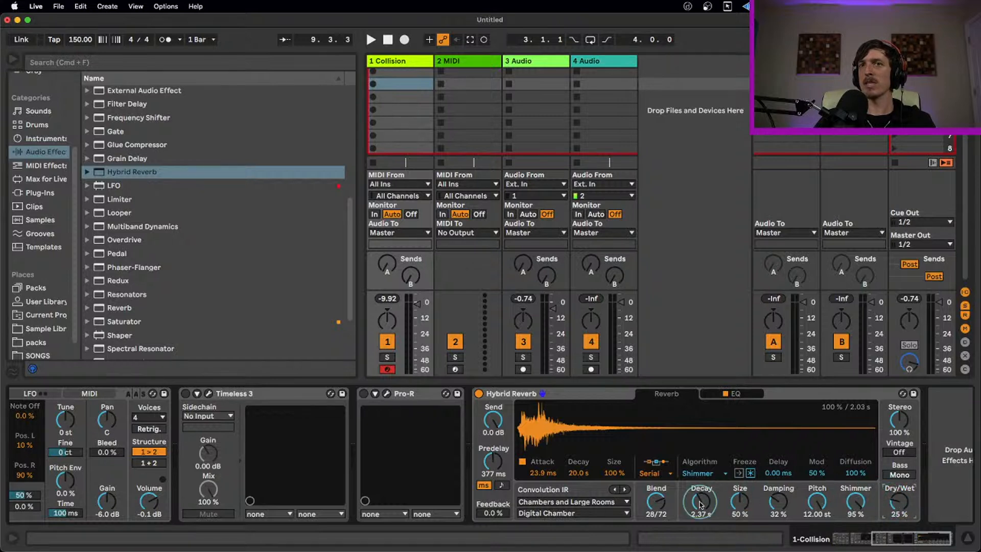
{"action": "mouse_move", "coordinate": [701, 502]}
{"action": "left_mouse_down"}
{"action": "mouse_move", "coordinate": [701, 513]}
{"action": "mouse_move", "coordinate": [707, 505]}
{"action": "left_mouse_up"}
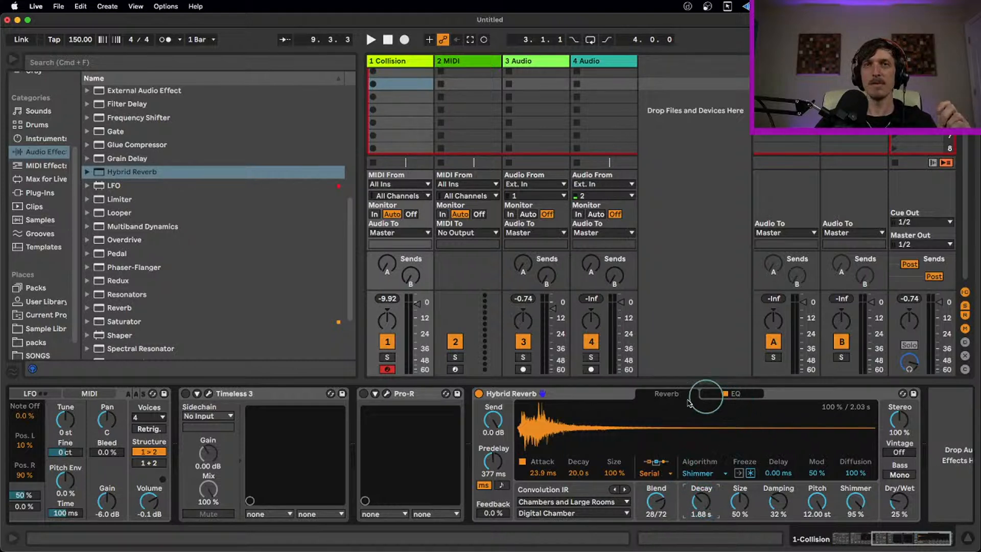
{"action": "left_click", "coordinate": [581, 391]}
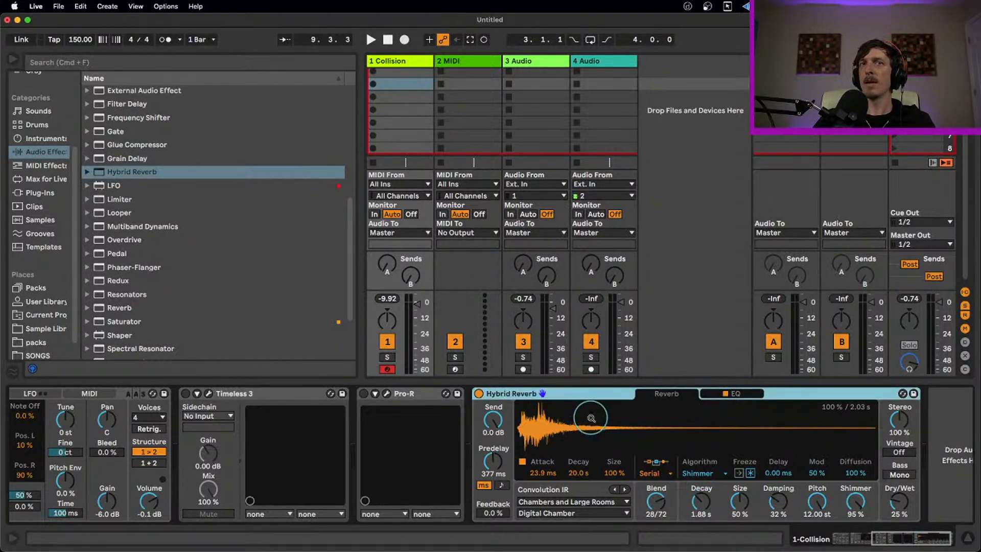
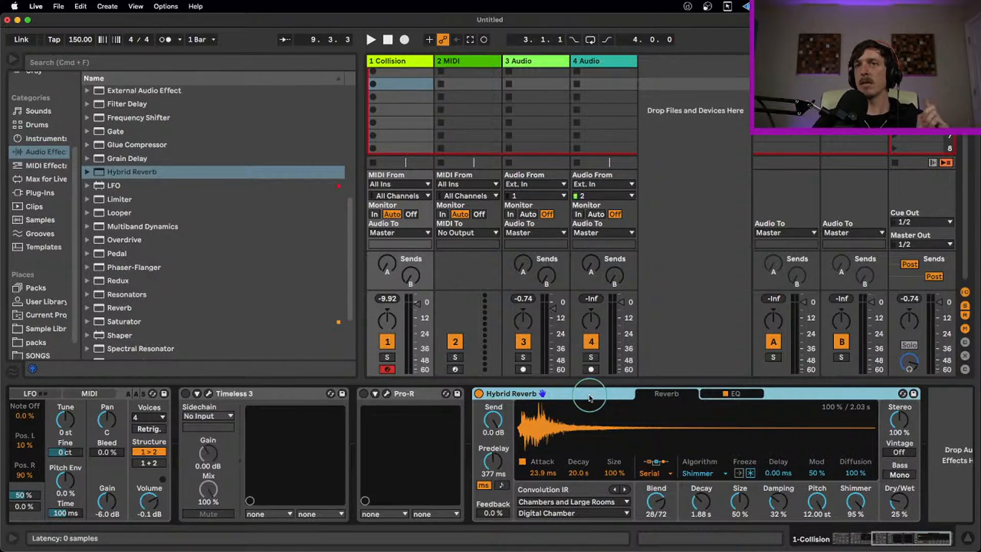
- Raise Hybrid Reverb's dry/wet mix to 35% and shorten the predelay to 61.7 ms
{"action": "mouse_move", "coordinate": [899, 503]}
{"action": "left_mouse_down"}
{"action": "mouse_move", "coordinate": [899, 490]}
{"action": "mouse_move", "coordinate": [899, 498]}
{"action": "left_mouse_up"}
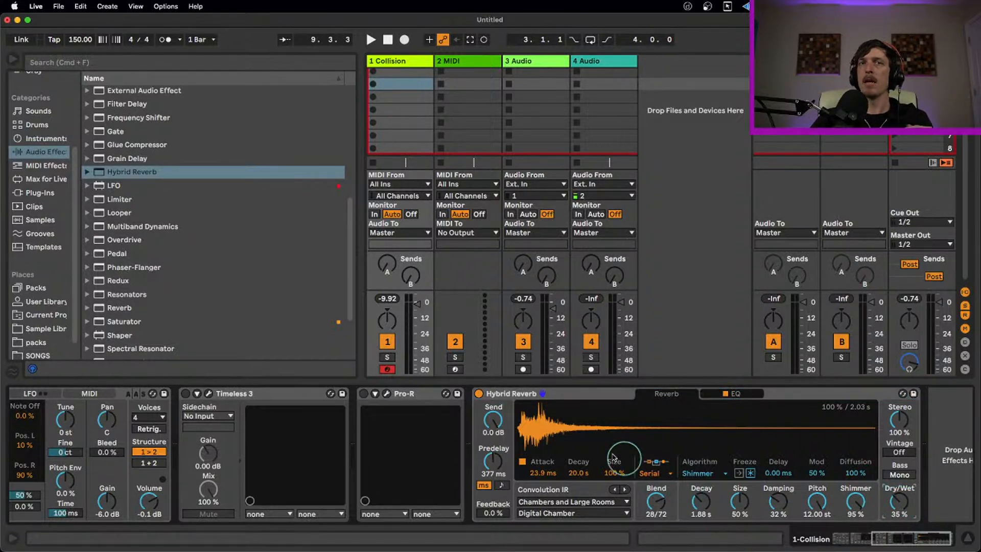
{"action": "left_click", "coordinate": [497, 428]}
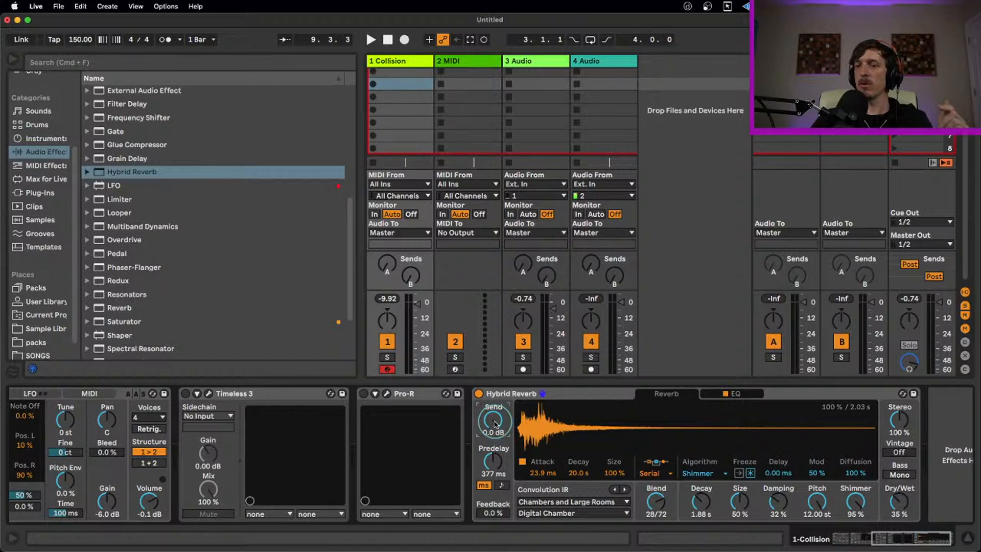
{"action": "left_click", "coordinate": [515, 389]}
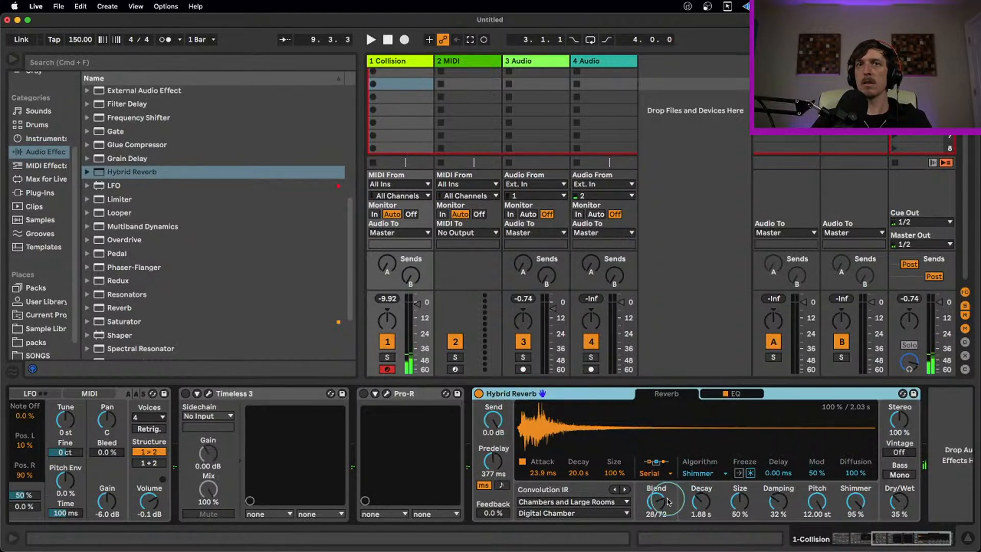
{"action": "left_click_drag", "start_coordinate": [495, 465], "coordinate": [495, 468]}
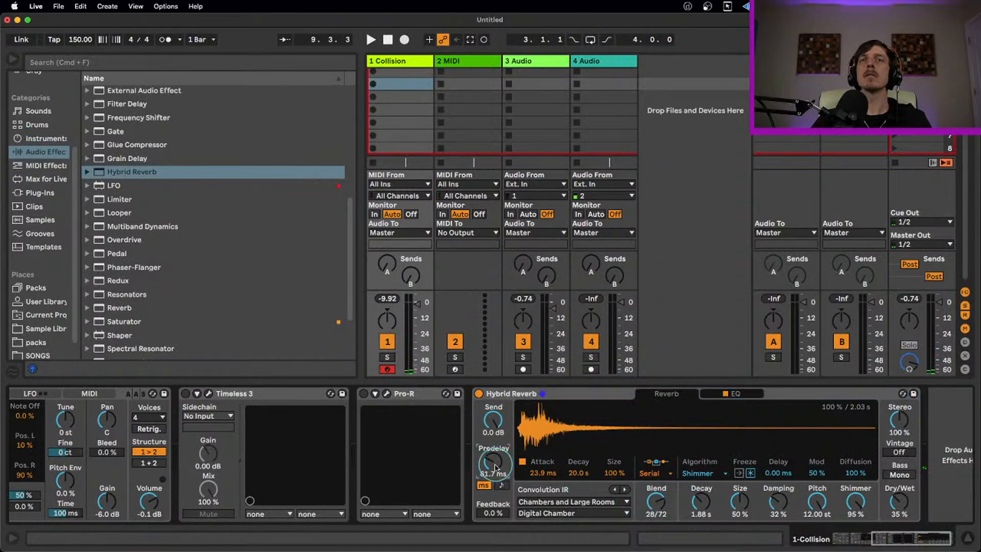
- Try Hybrid Reverb's send level at -20 dB, and settle it at -9.3 dB
{"action": "left_click_drag", "start_coordinate": [497, 421], "coordinate": [496, 426]}
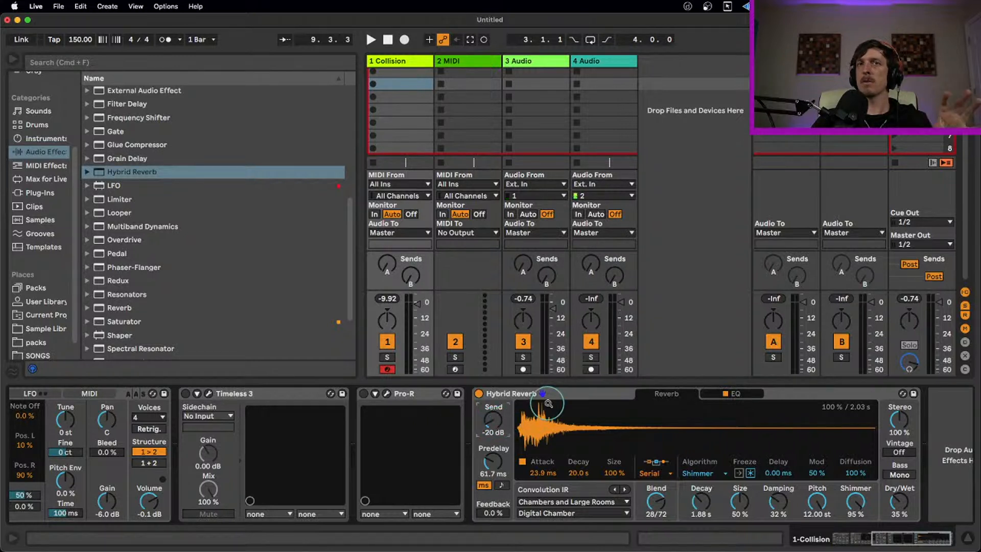
{"action": "left_click", "coordinate": [499, 424]}
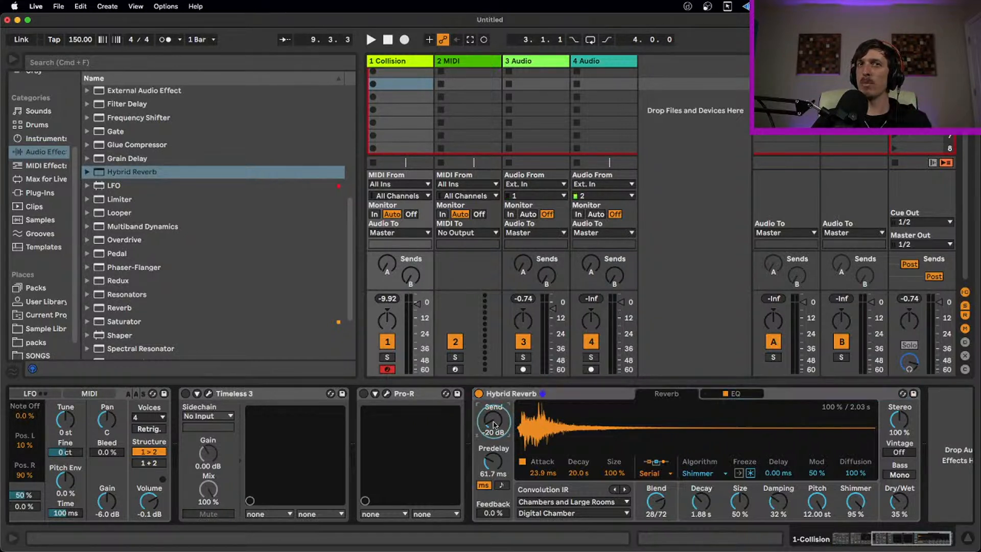
{"action": "left_click", "coordinate": [899, 504]}
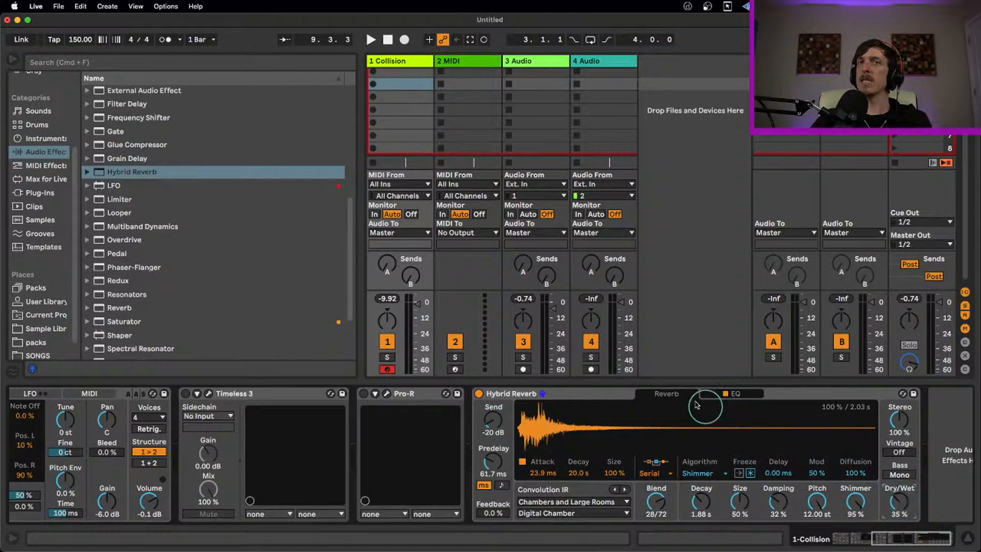
{"action": "left_click", "coordinate": [591, 396]}
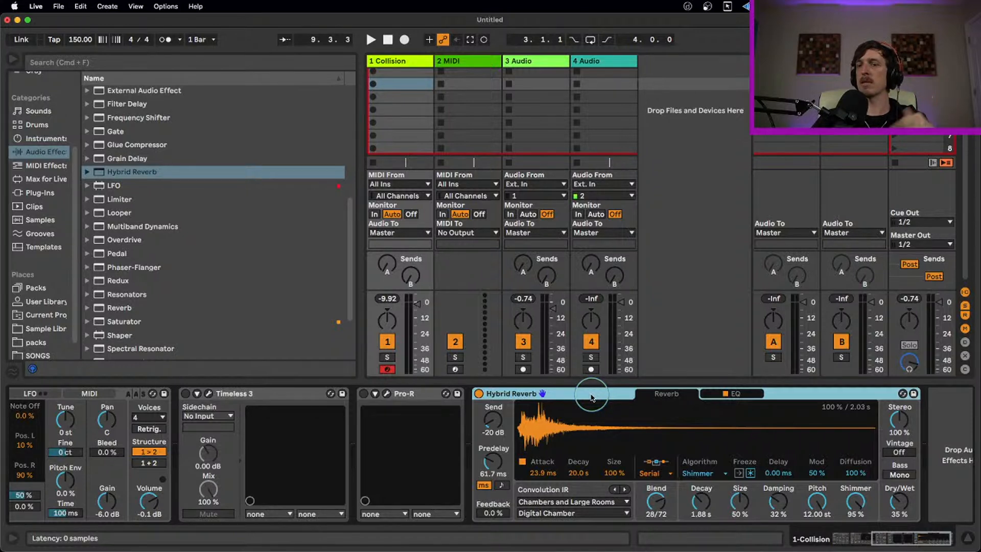
{"action": "left_click_drag", "start_coordinate": [491, 428], "coordinate": [491, 415]}
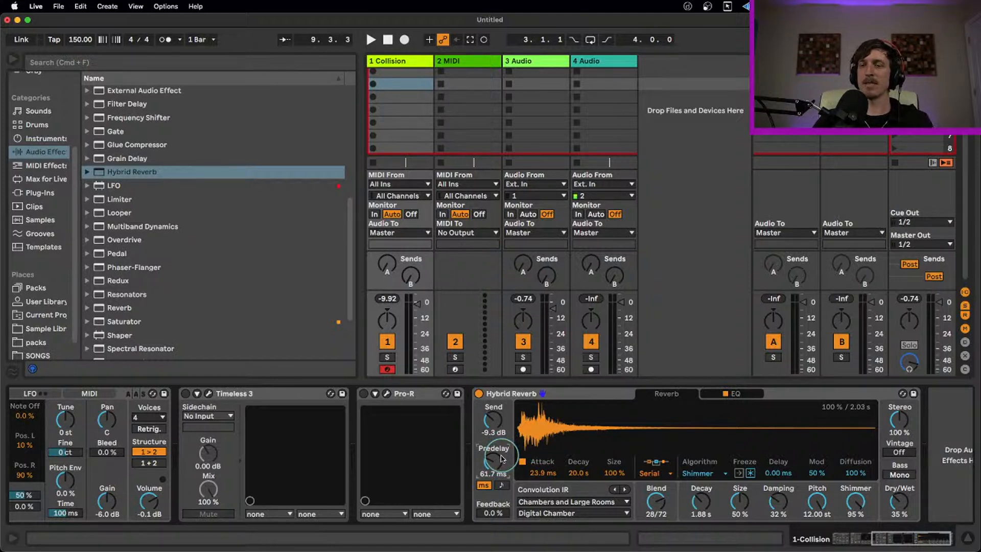
- Lengthen Hybrid Reverb's predelay to 238 ms and lower its dry/wet mix to 24%
{"action": "left_click_drag", "start_coordinate": [501, 458], "coordinate": [494, 464]}
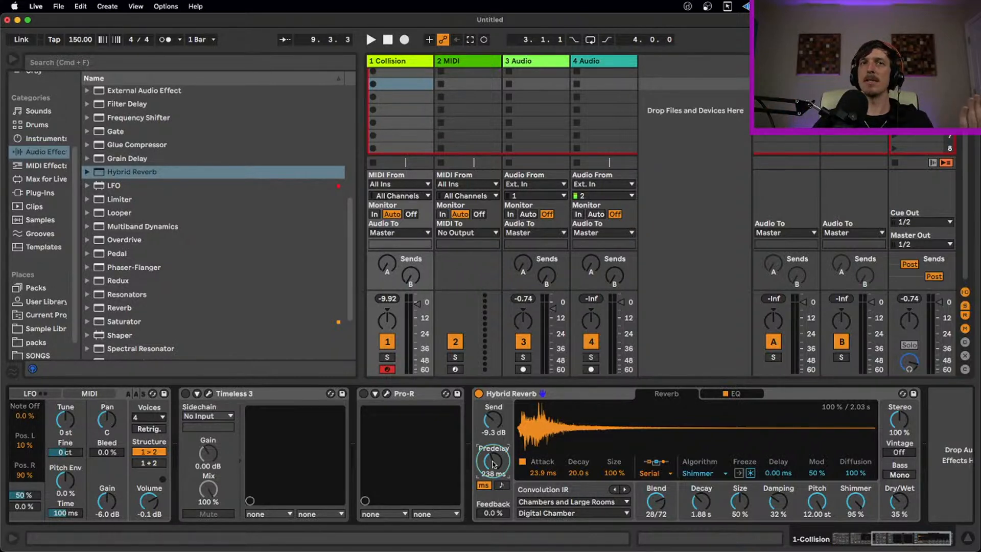
{"action": "left_click", "coordinate": [897, 503]}
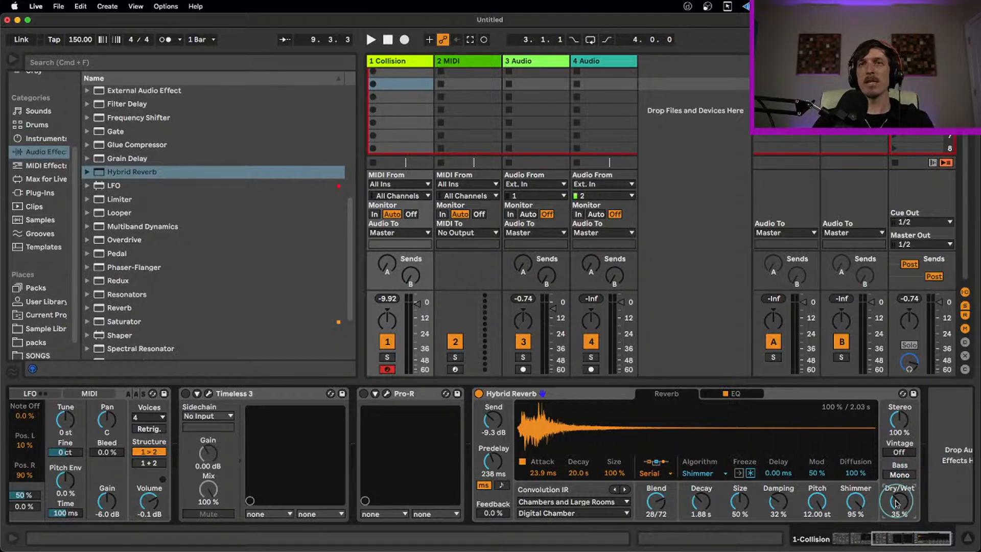
{"action": "left_click_drag", "start_coordinate": [897, 503], "coordinate": [896, 505]}
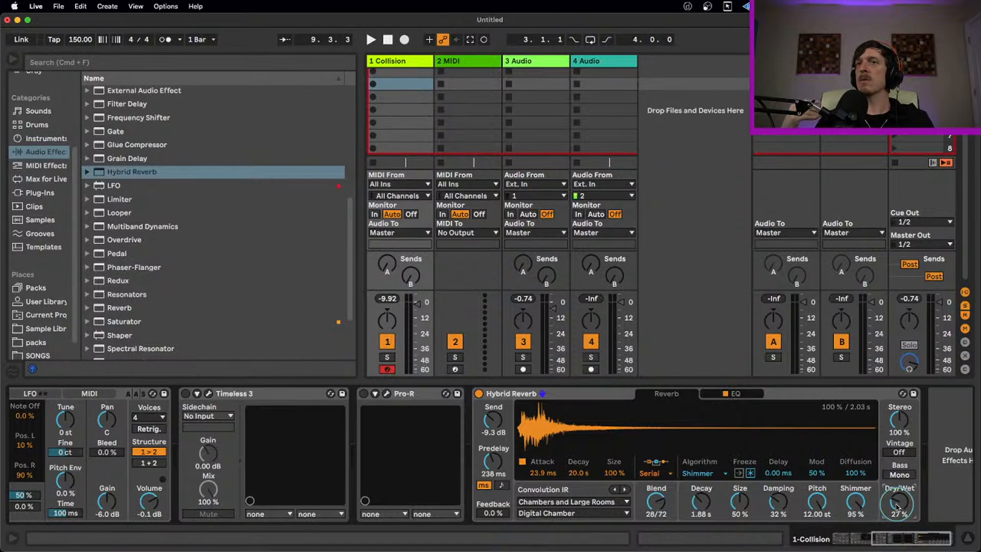
{"action": "left_click_drag", "start_coordinate": [896, 507], "coordinate": [897, 511]}
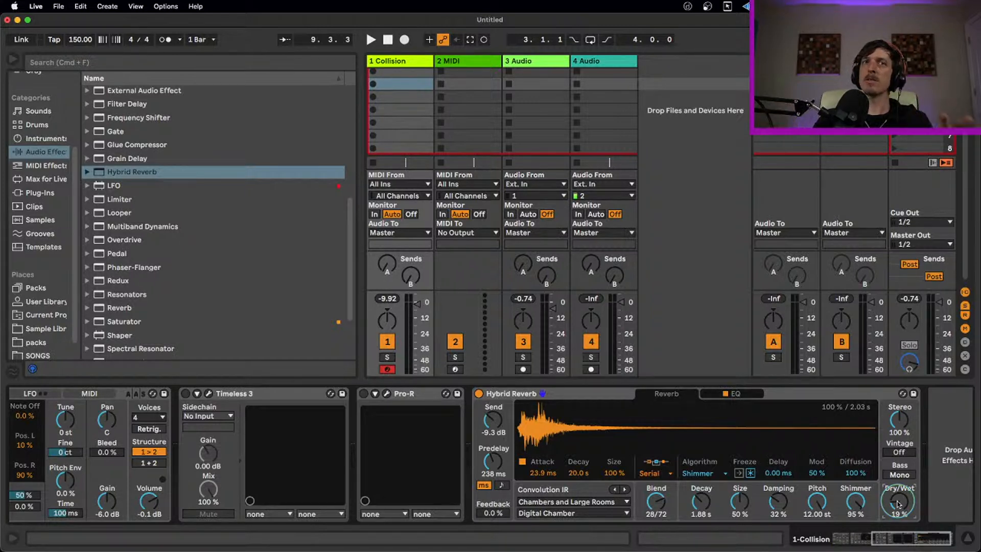
{"action": "left_click_drag", "start_coordinate": [899, 505], "coordinate": [898, 500]}
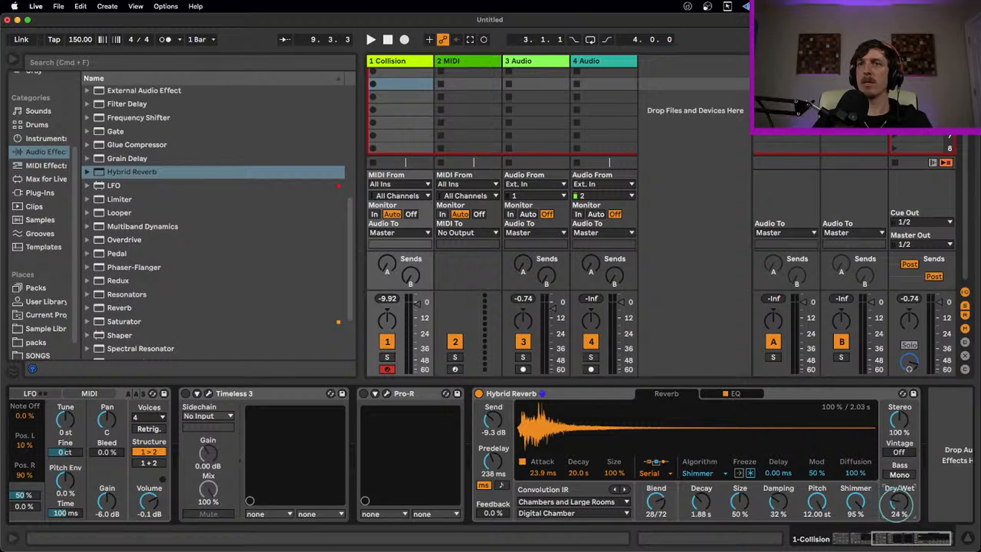
- Set Hybrid Reverb's send level to -9.1 dB
{"action": "left_click", "coordinate": [609, 396]}
{"action": "left_click", "coordinate": [491, 428]}
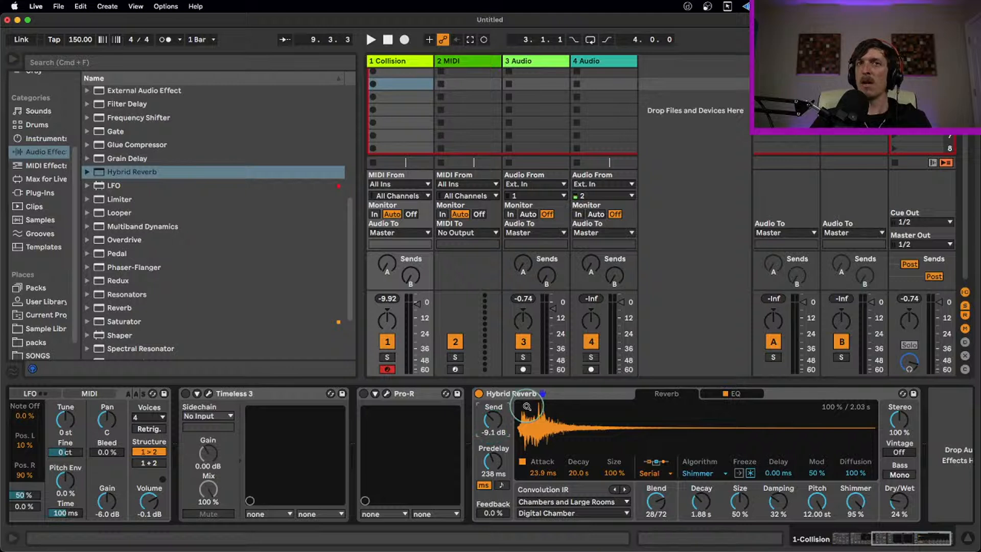
{"action": "left_click", "coordinate": [537, 393]}
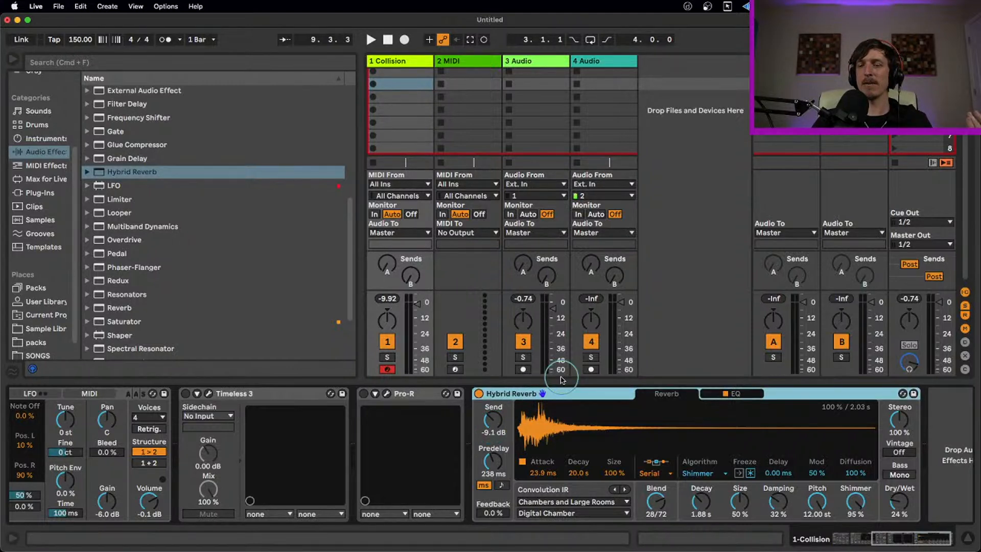
- Bypass Hybrid Reverb on the Collision track and turn up that track's send A
{"action": "left_click", "coordinate": [779, 62]}
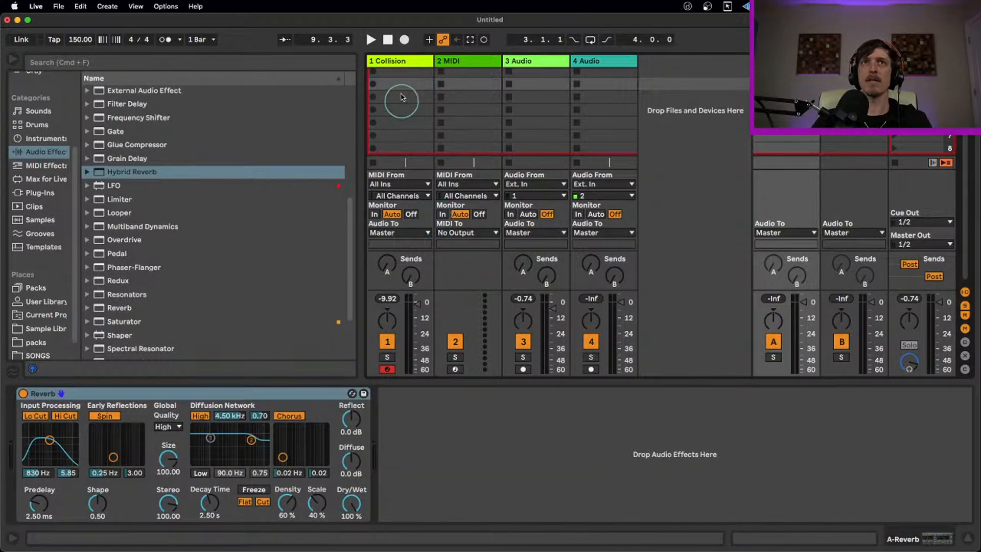
{"action": "left_click", "coordinate": [411, 62]}
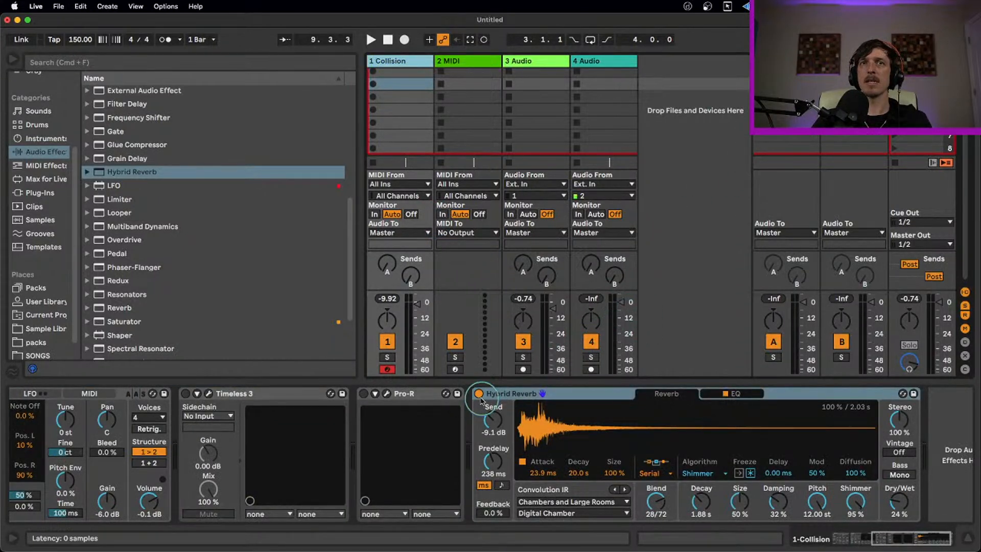
{"action": "left_click", "coordinate": [478, 394]}
{"action": "left_click_drag", "start_coordinate": [386, 264], "coordinate": [387, 259]}
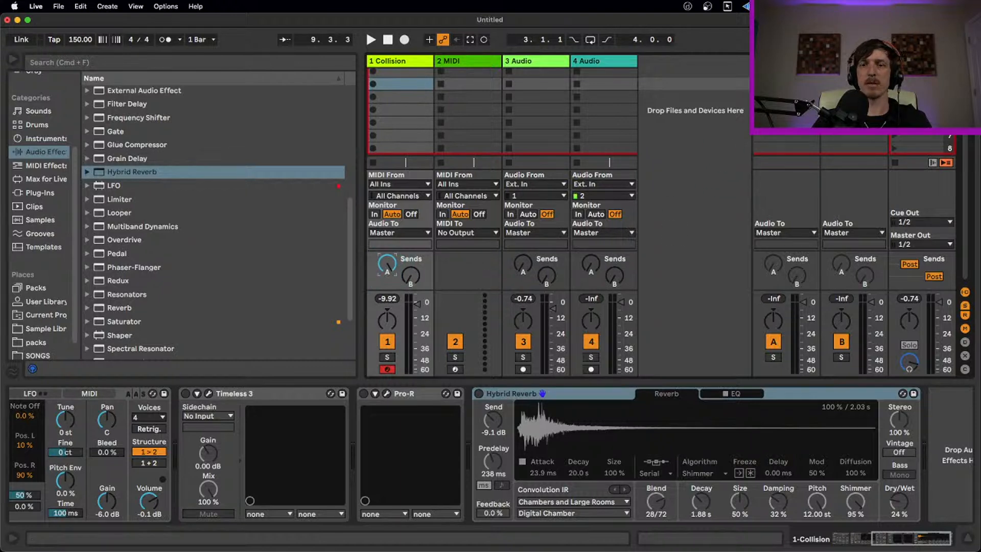
- Switch off Hi Cut in return A's Reverb and add EQ Eight after it
{"action": "left_click", "coordinate": [786, 61]}
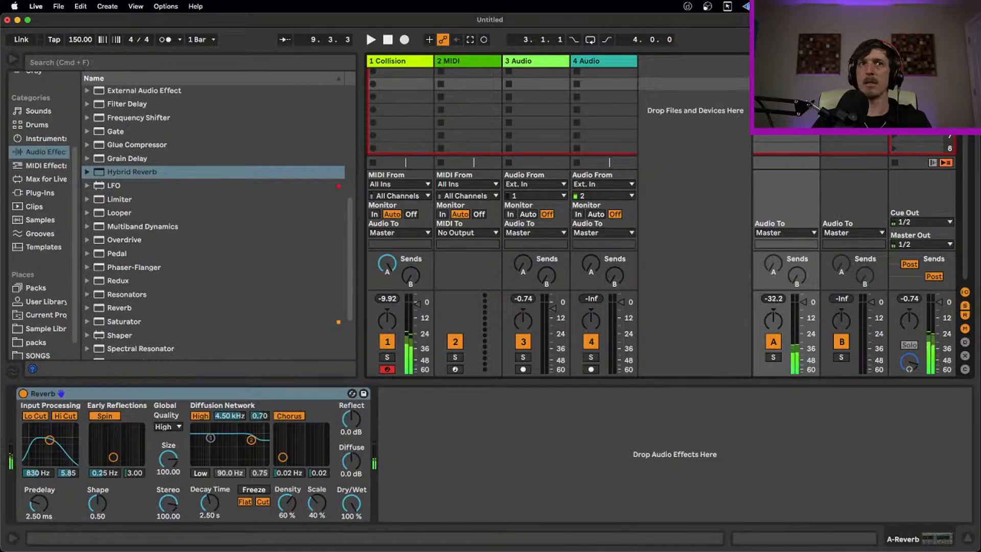
{"action": "left_click", "coordinate": [62, 416]}
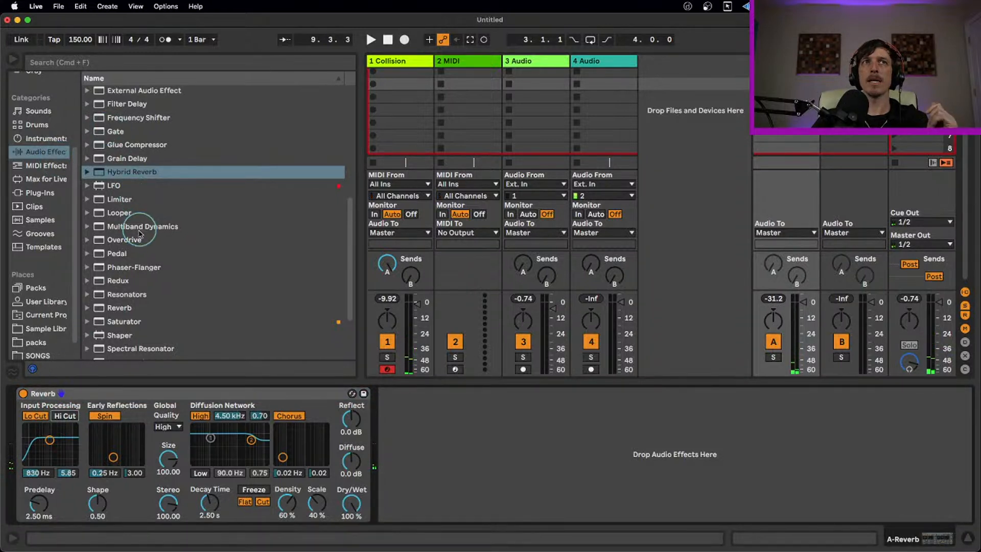
{"action": "scroll", "coordinate": [118, 163], "scroll_direction": "up", "scroll_amount": 5}
{"action": "left_click_drag", "start_coordinate": [123, 118], "coordinate": [511, 438]}
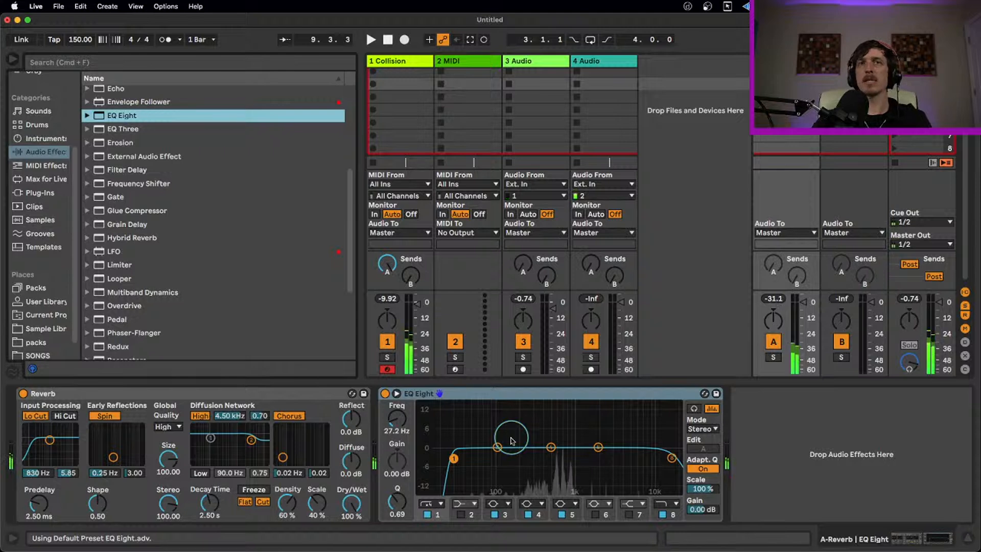
- In return A's EQ Eight, set the low cut to 230 Hz and cut 958 Hz by 6.32 dB with a Q of 4.08
{"action": "left_click_drag", "start_coordinate": [454, 458], "coordinate": [525, 459]}
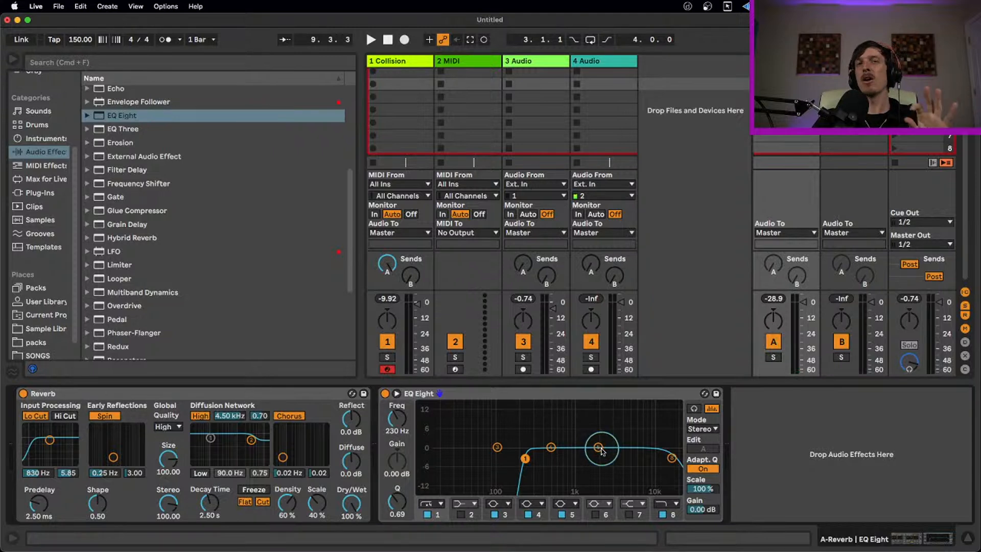
{"action": "left_click_drag", "start_coordinate": [601, 451], "coordinate": [573, 465]}
{"action": "left_click_drag", "start_coordinate": [397, 503], "coordinate": [397, 478]}
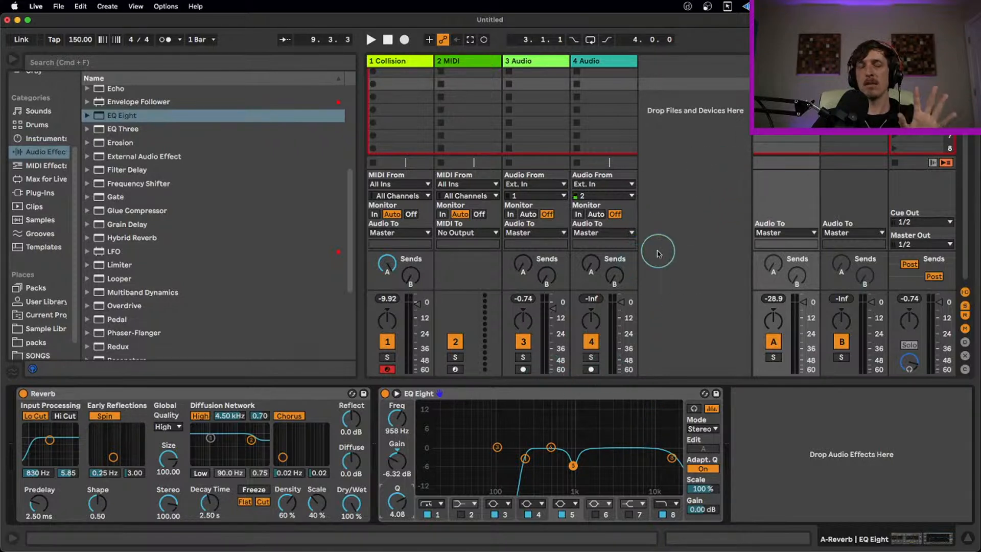
{"action": "left_click", "coordinate": [608, 392]}
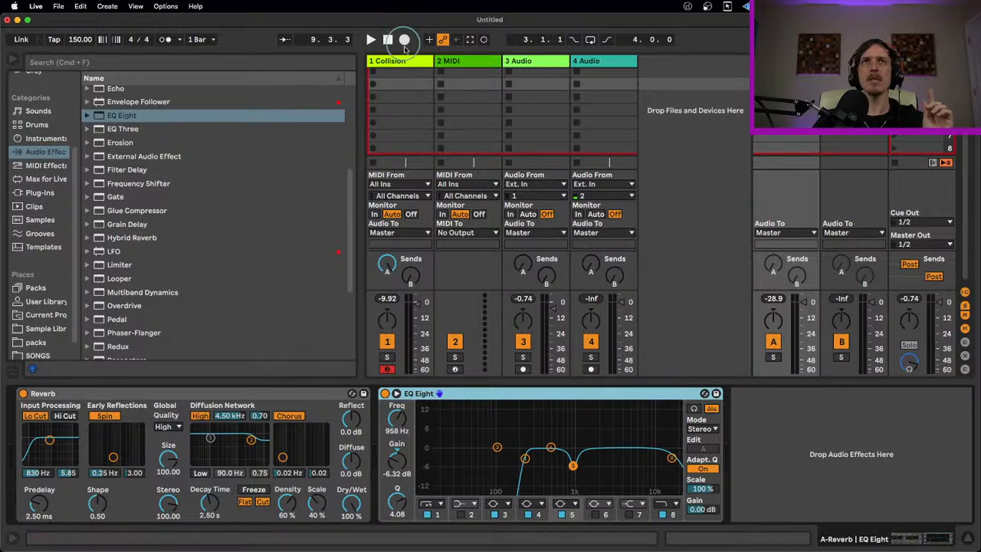
- Re-enable Hybrid Reverb on the Collision track and group it into an Audio Effect Rack
{"action": "left_click", "coordinate": [401, 82]}
{"action": "left_click", "coordinate": [583, 394]}
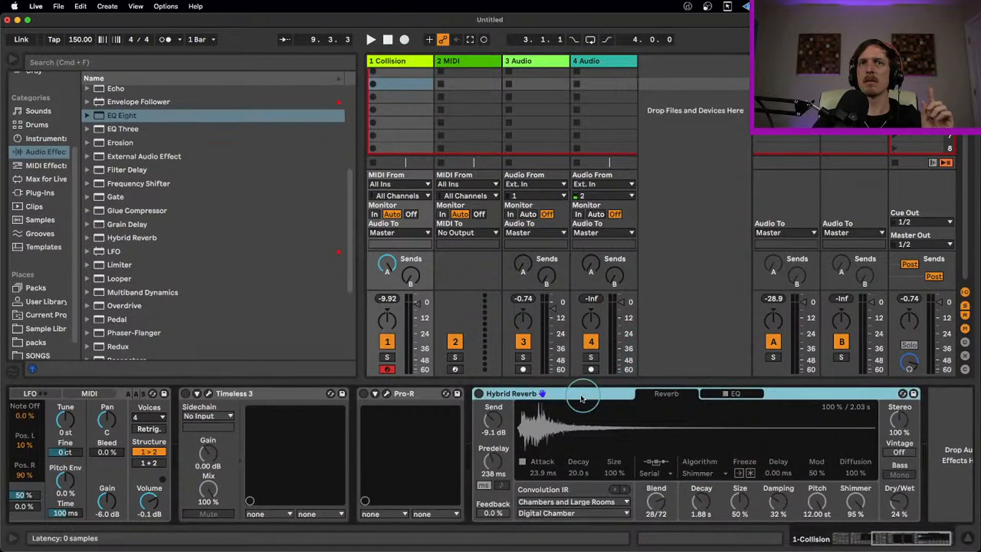
{"action": "left_click", "coordinate": [479, 394]}
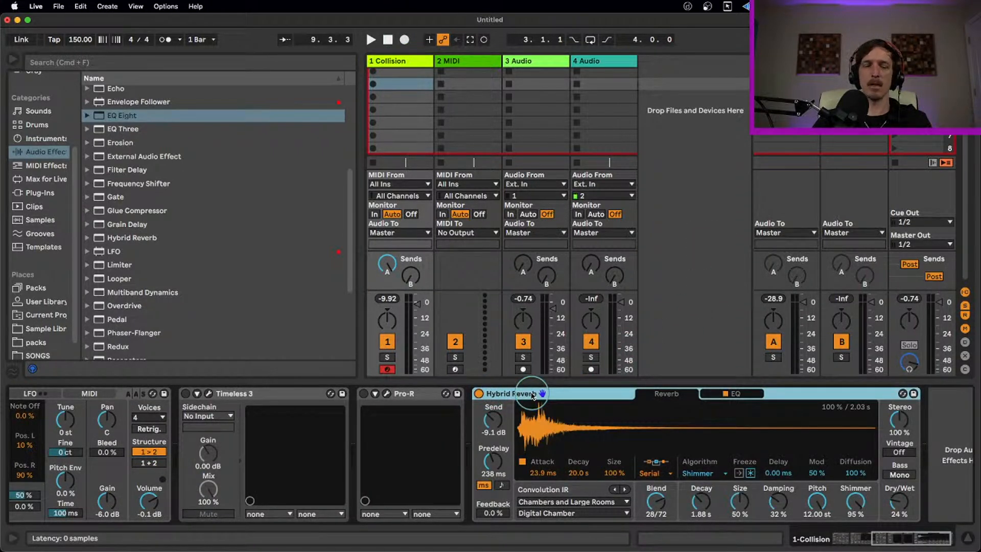
{"action": "key", "text": "super+g"}
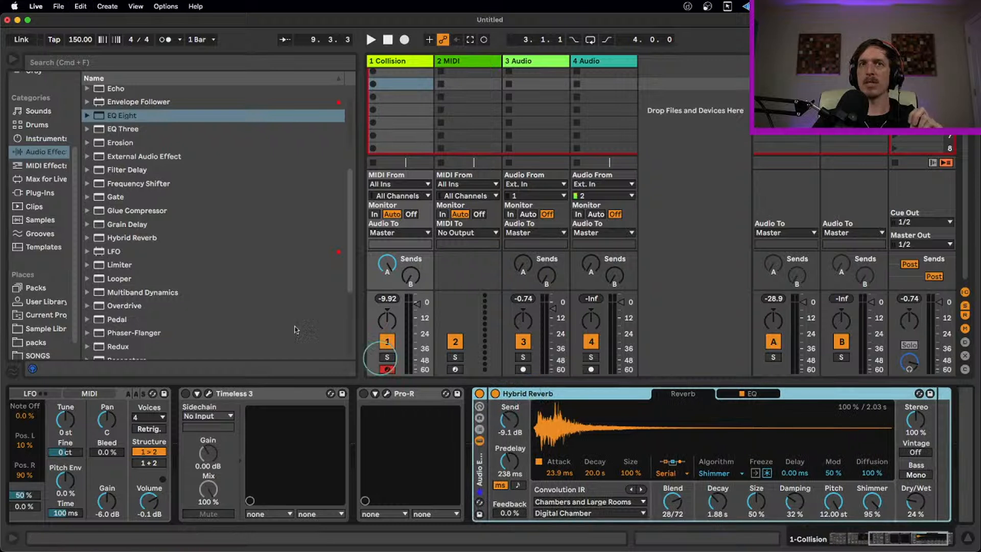
- Add EQ Eight after Hybrid Reverb in the rack and create a second, empty chain
{"action": "scroll", "coordinate": [123, 209], "scroll_direction": "up", "scroll_amount": 3}
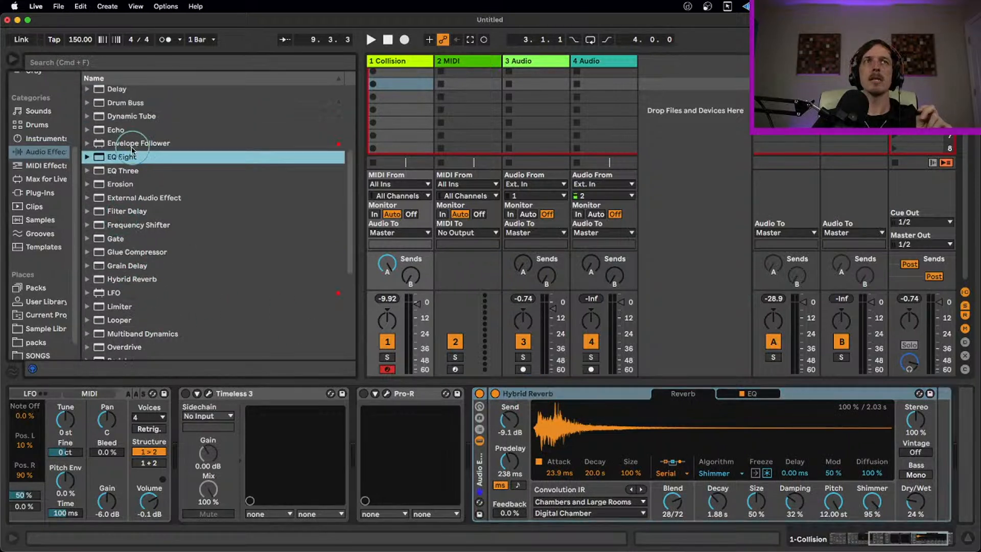
{"action": "left_click_drag", "start_coordinate": [283, 217], "coordinate": [928, 404]}
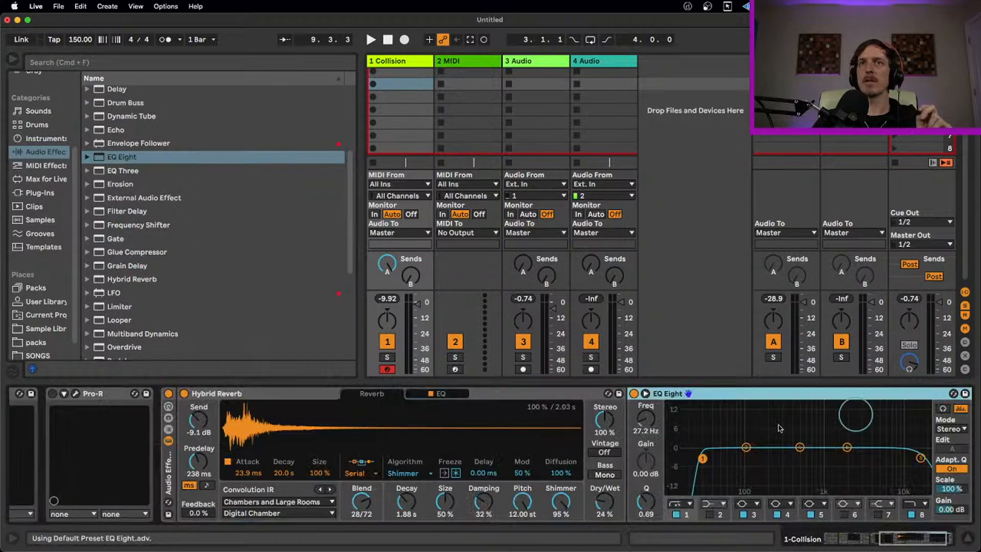
{"action": "left_click", "coordinate": [169, 441]}
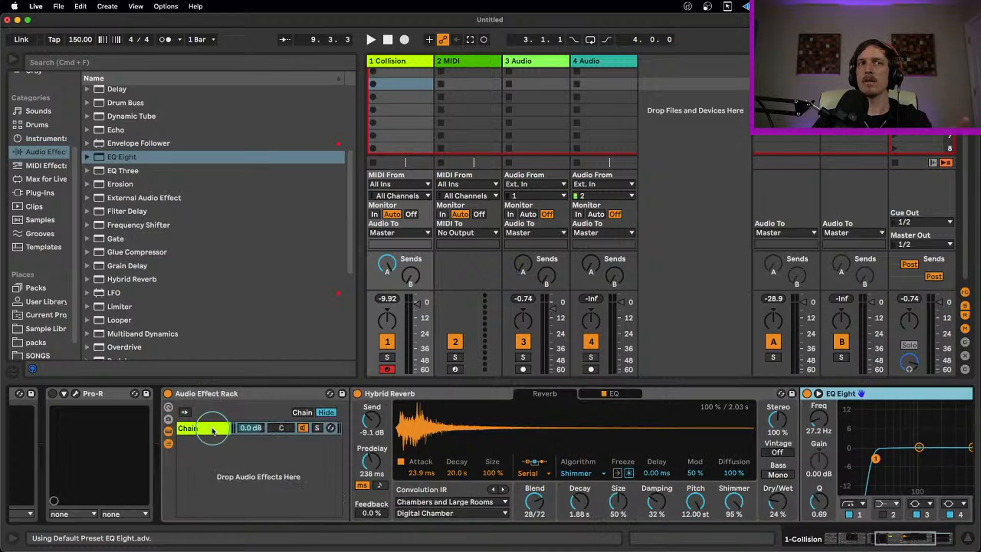
{"action": "left_click", "coordinate": [212, 452]}
{"action": "right_click", "coordinate": [213, 452]}
{"action": "left_click", "coordinate": [219, 454]}
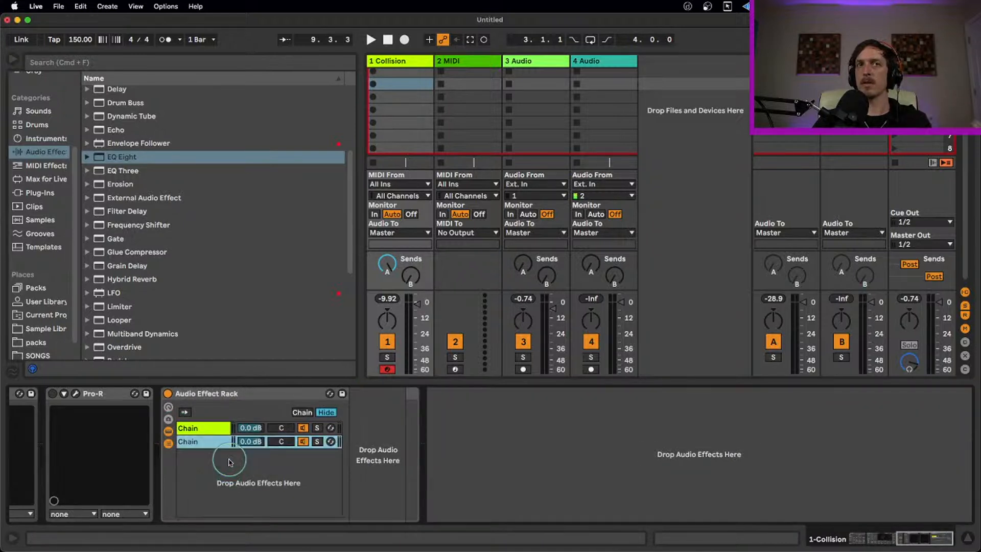
- Set Hybrid Reverb's dry/wet mix to 100% and its chain's volume to -2.7 dB
{"action": "left_click", "coordinate": [212, 429]}
{"action": "left_click_drag", "start_coordinate": [777, 504], "coordinate": [777, 452]}
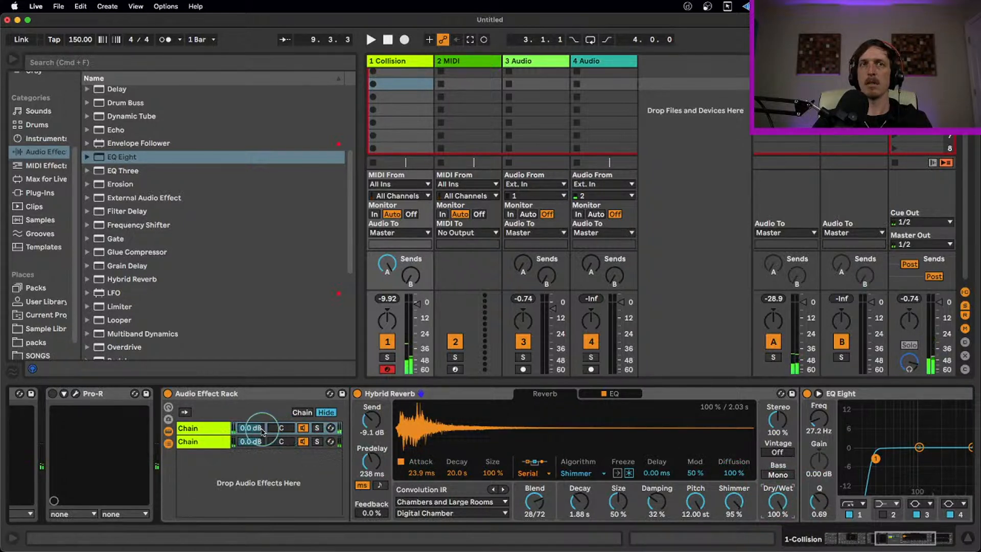
{"action": "left_click", "coordinate": [255, 429]}
{"action": "left_click_drag", "start_coordinate": [255, 428], "coordinate": [255, 444]}
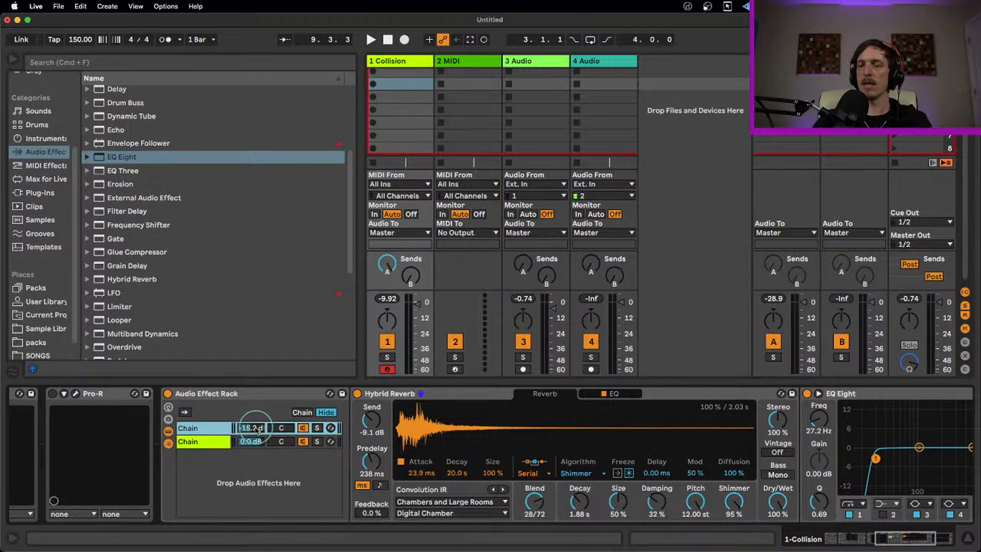
{"action": "left_click_drag", "start_coordinate": [258, 429], "coordinate": [258, 427]}
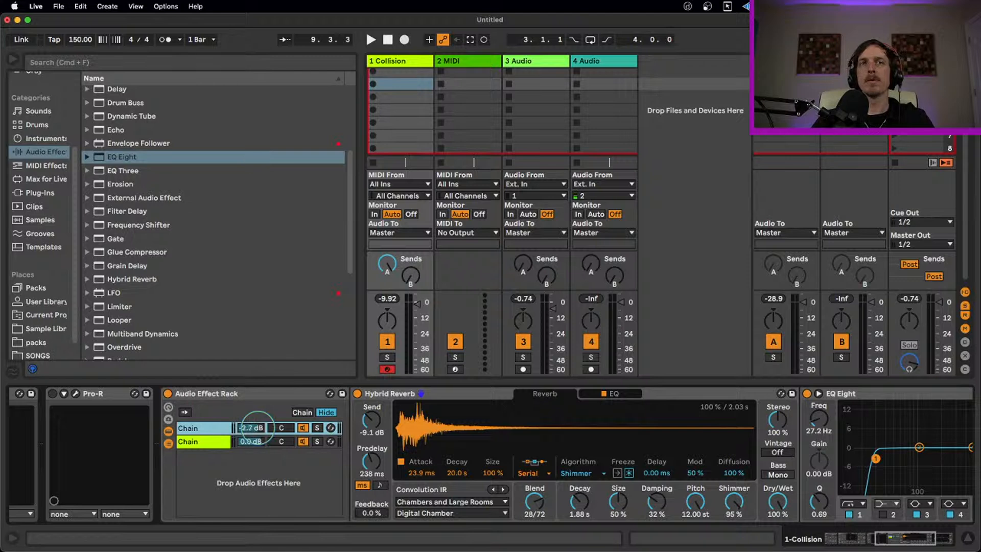
- Set the low cut of the reverb chain's EQ Eight to 38.3 Hz with a Q of 0.58
{"action": "left_click", "coordinate": [222, 441]}
{"action": "left_click", "coordinate": [224, 431]}
{"action": "left_click", "coordinate": [223, 437]}
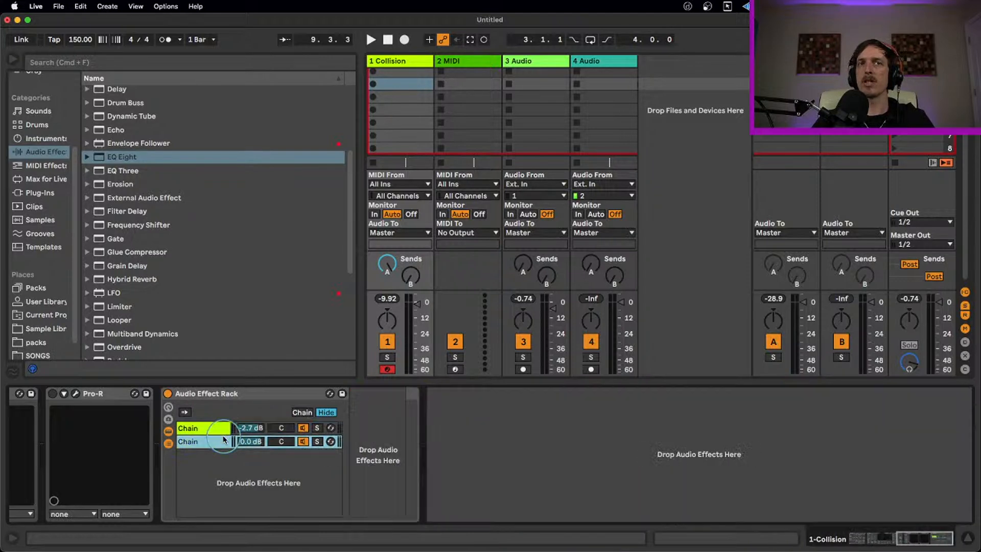
{"action": "left_click", "coordinate": [223, 429]}
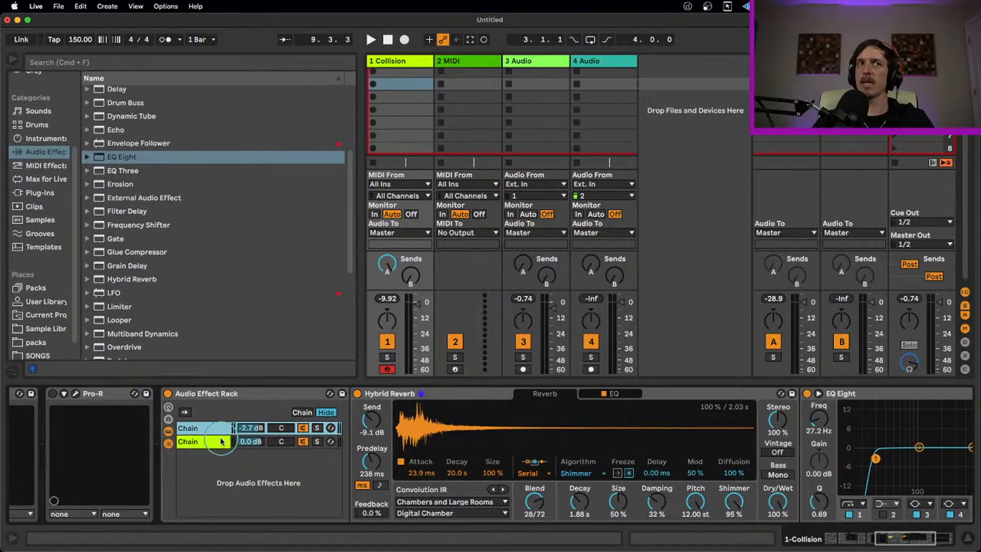
{"action": "left_click", "coordinate": [222, 441]}
{"action": "left_click", "coordinate": [220, 433]}
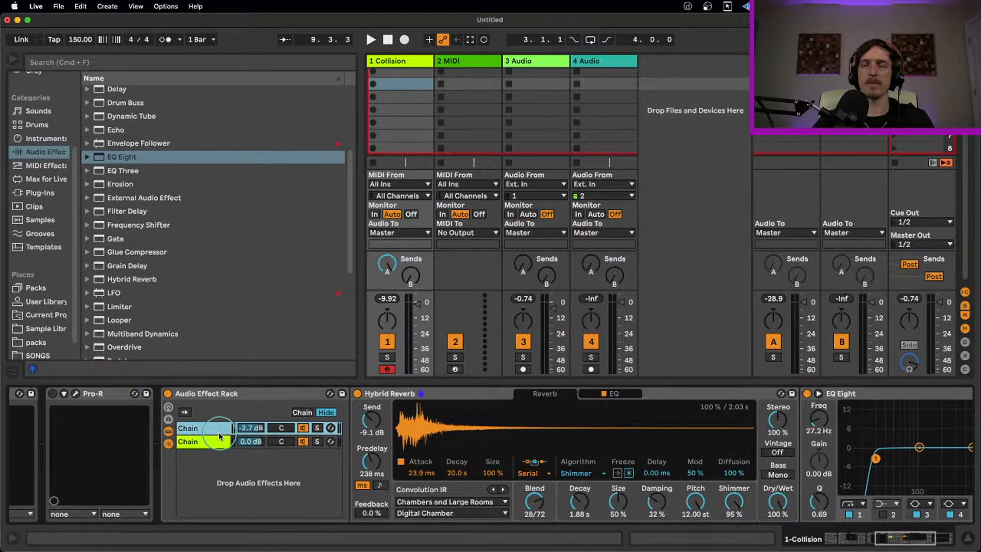
{"action": "left_click", "coordinate": [689, 396]}
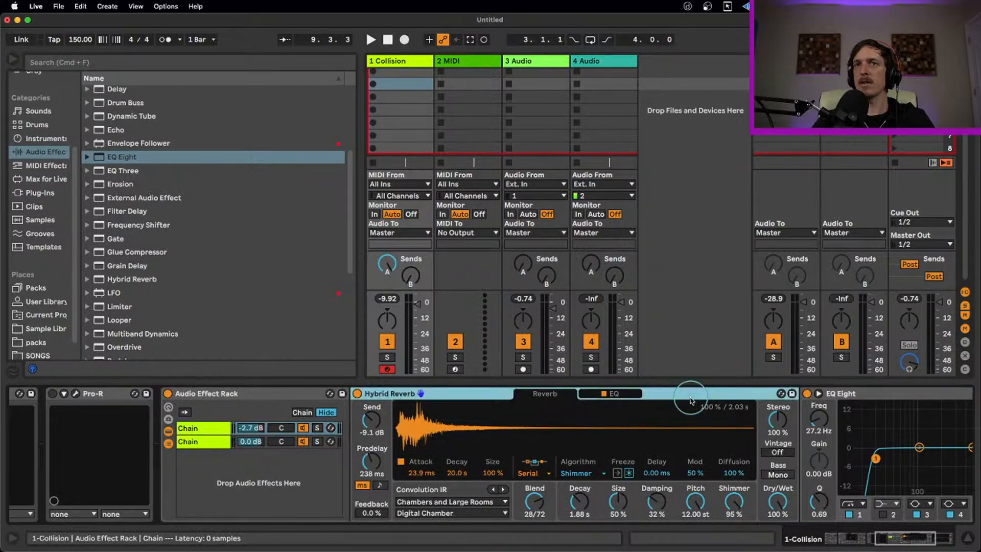
{"action": "left_click_drag", "start_coordinate": [875, 458], "coordinate": [887, 462]}
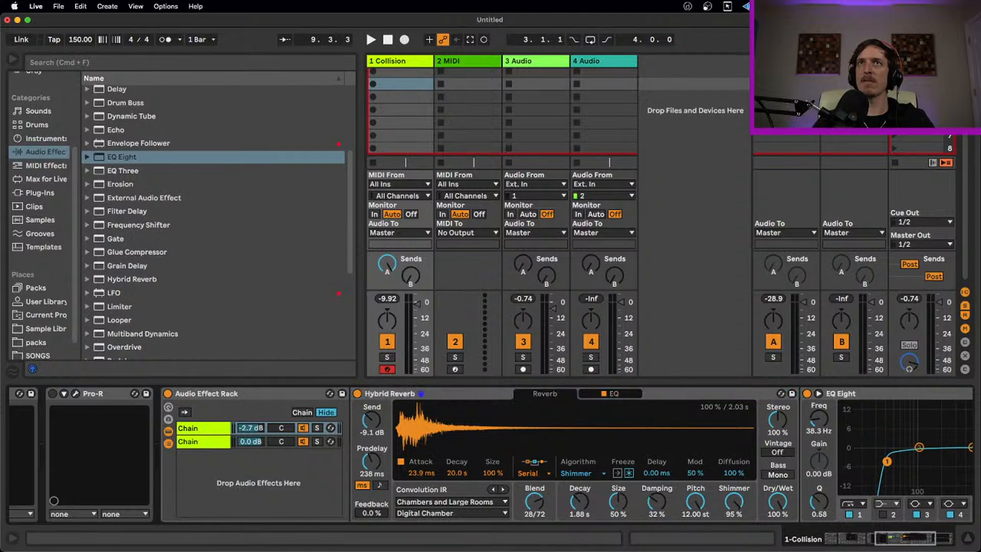
- Review the Reverb and EQ Eight on return A and browse the available audio effects
{"action": "left_click", "coordinate": [786, 60]}
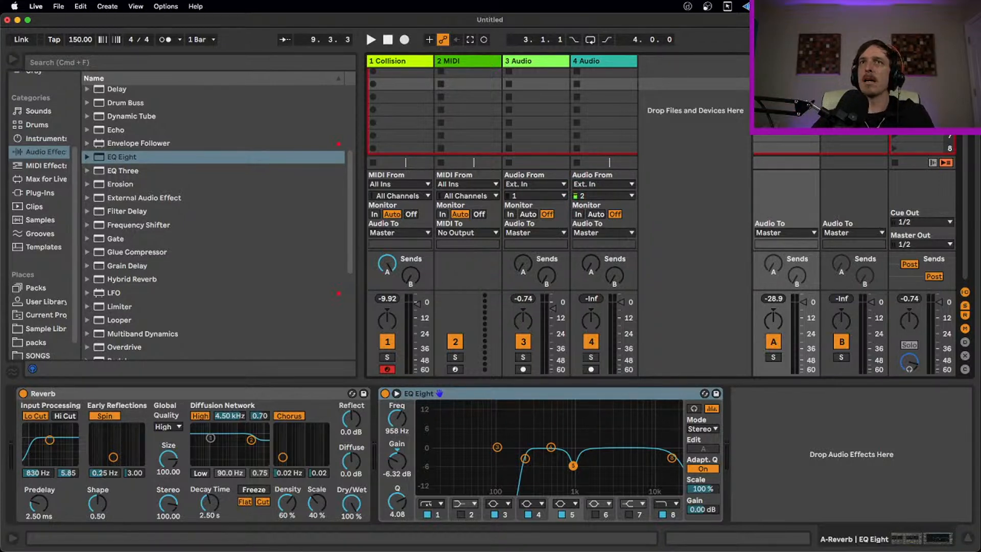
{"action": "left_click", "coordinate": [269, 393]}
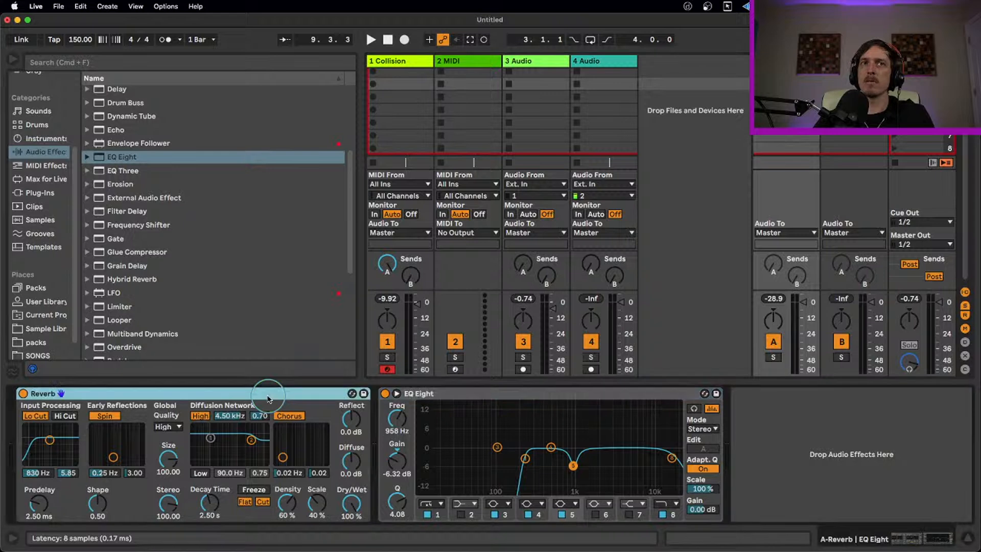
{"action": "left_click", "coordinate": [449, 390]}
{"action": "scroll", "coordinate": [133, 176], "scroll_direction": "up", "scroll_amount": 3}
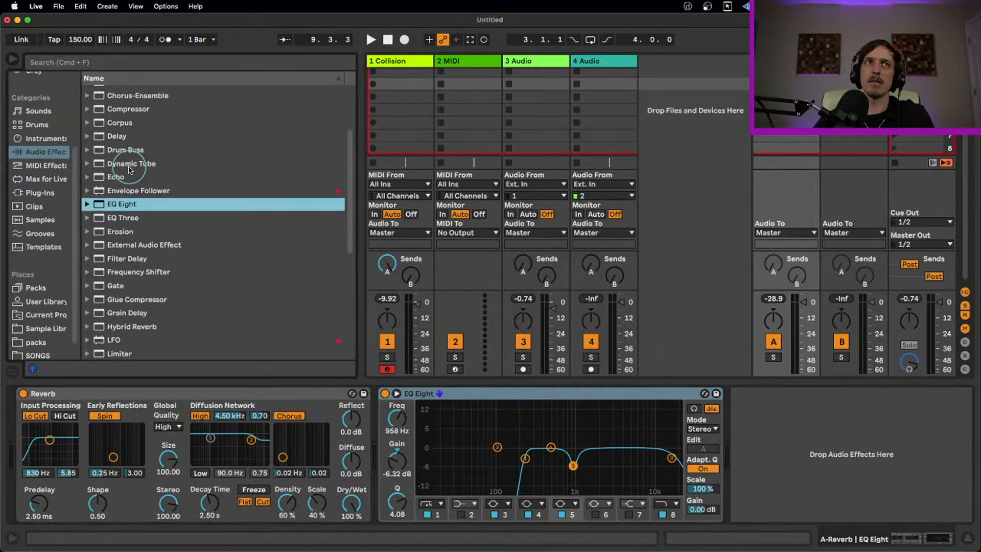
{"action": "scroll", "coordinate": [153, 130], "scroll_direction": "up", "scroll_amount": 2}
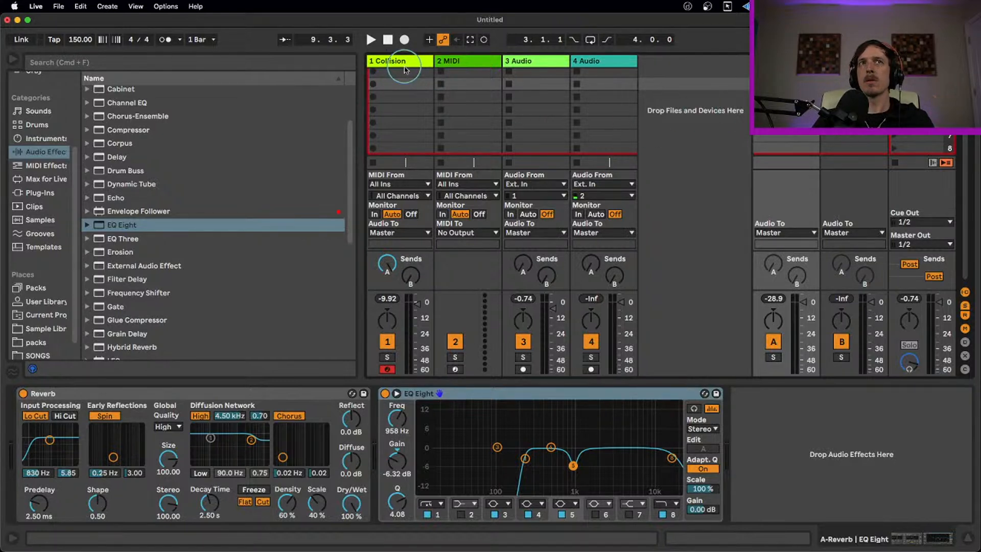
- Load an empty Drum Rack onto the 2 MIDI track
{"action": "left_click", "coordinate": [33, 140]}
{"action": "scroll", "coordinate": [36, 194], "scroll_direction": "up", "scroll_amount": 5}
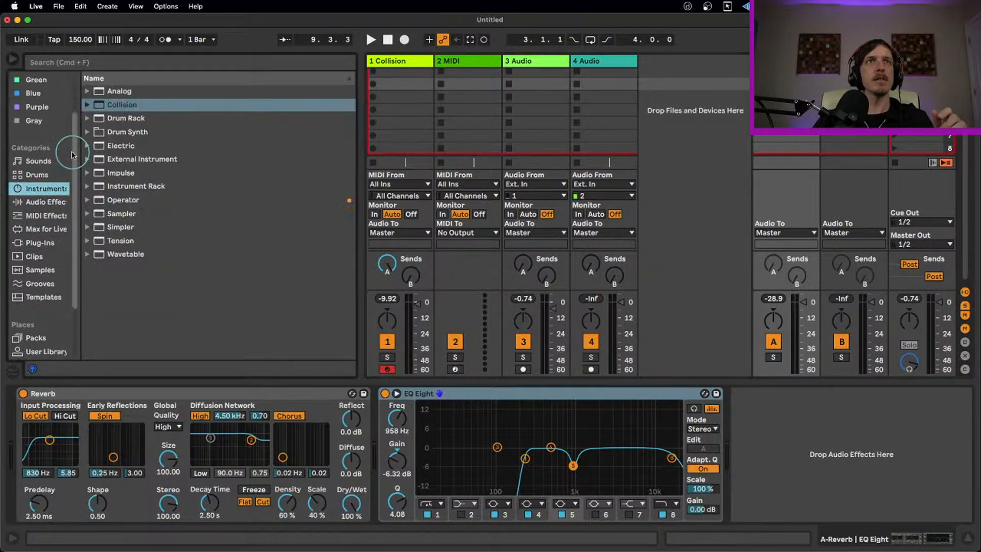
{"action": "left_click", "coordinate": [37, 221]}
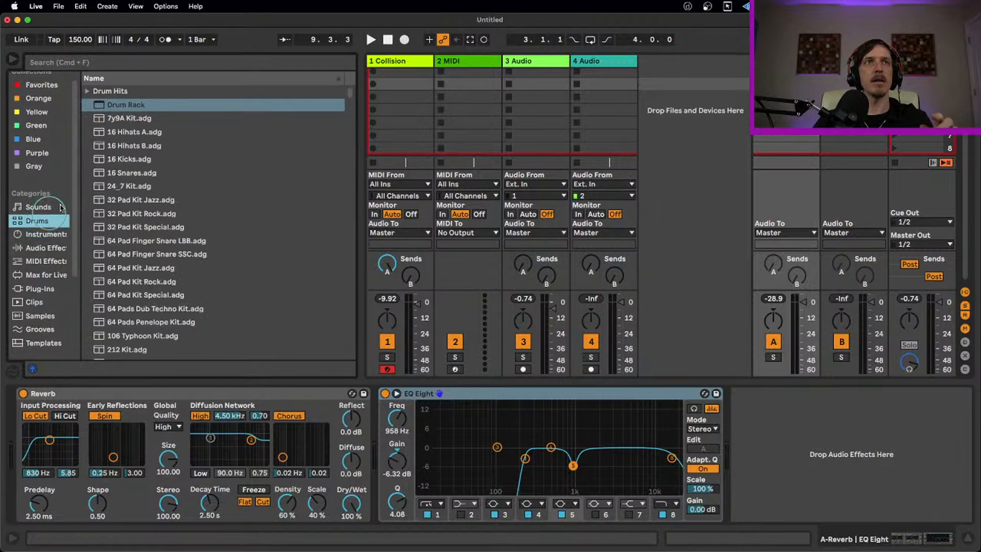
{"action": "left_click_drag", "start_coordinate": [125, 105], "coordinate": [440, 84]}
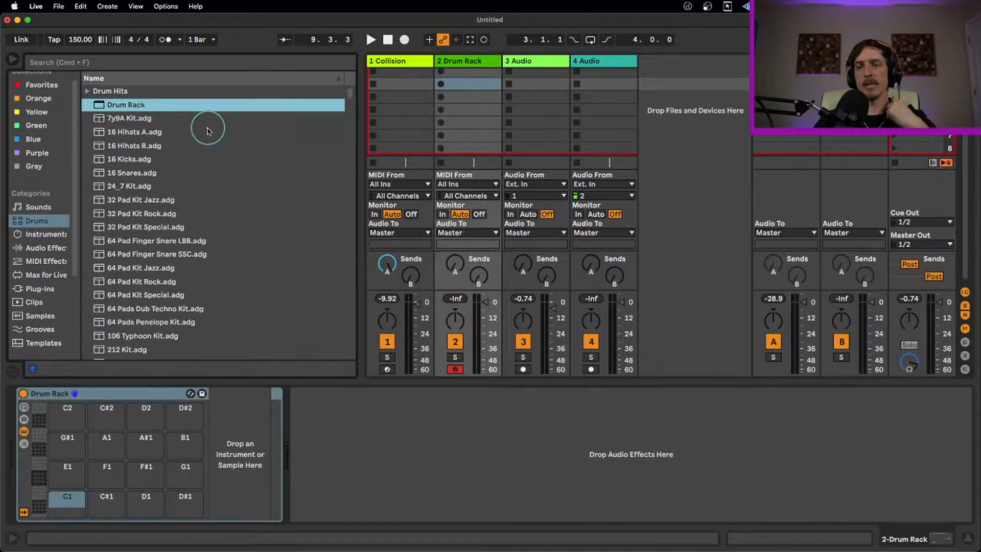
- Browse the stock snare drum hits and audition Dare Snare.aif and darkhop snare.aif
{"action": "left_click", "coordinate": [88, 92]}
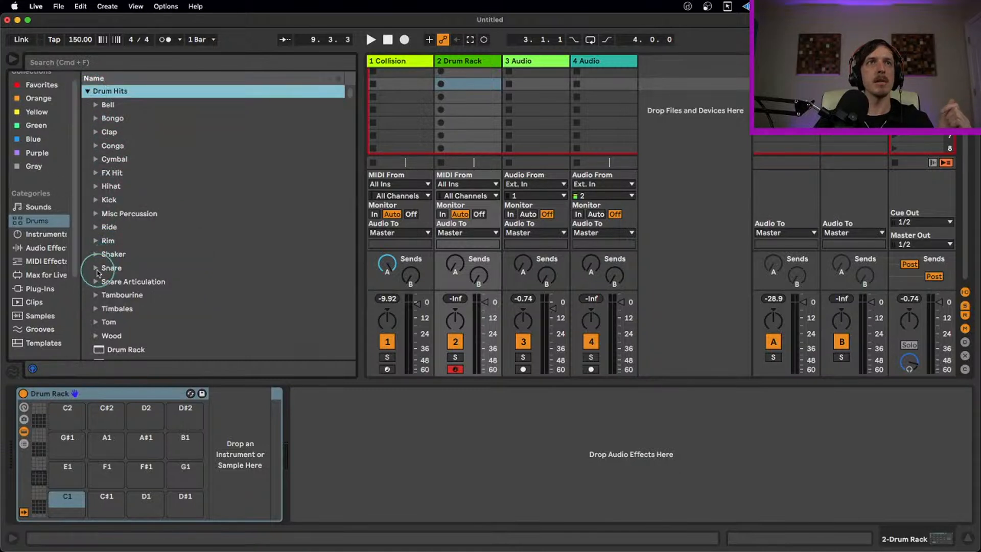
{"action": "left_click", "coordinate": [96, 268]}
{"action": "scroll", "coordinate": [197, 275], "scroll_direction": "down", "scroll_amount": 10}
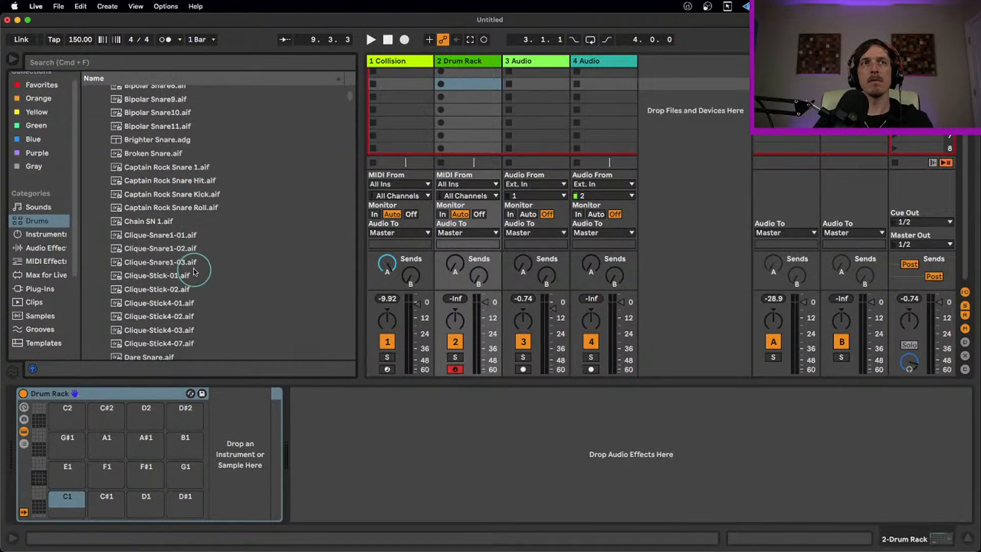
{"action": "left_click", "coordinate": [97, 61]}
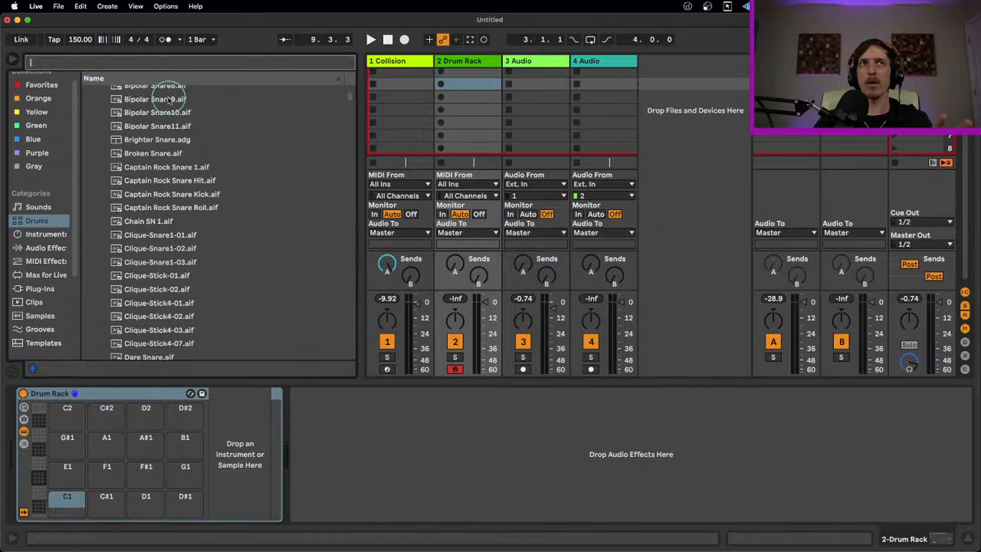
{"action": "scroll", "coordinate": [194, 271], "scroll_direction": "down", "scroll_amount": 3}
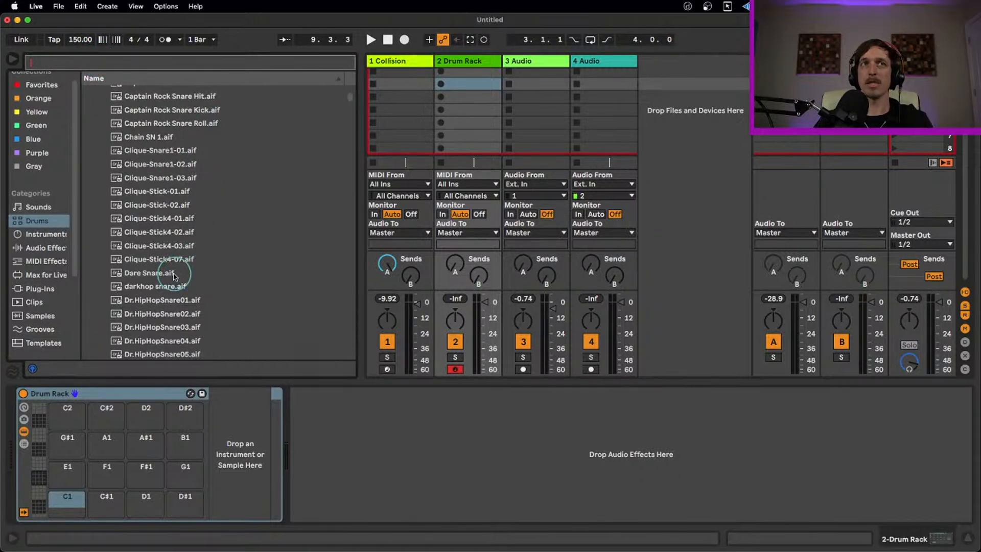
{"action": "left_click", "coordinate": [174, 276]}
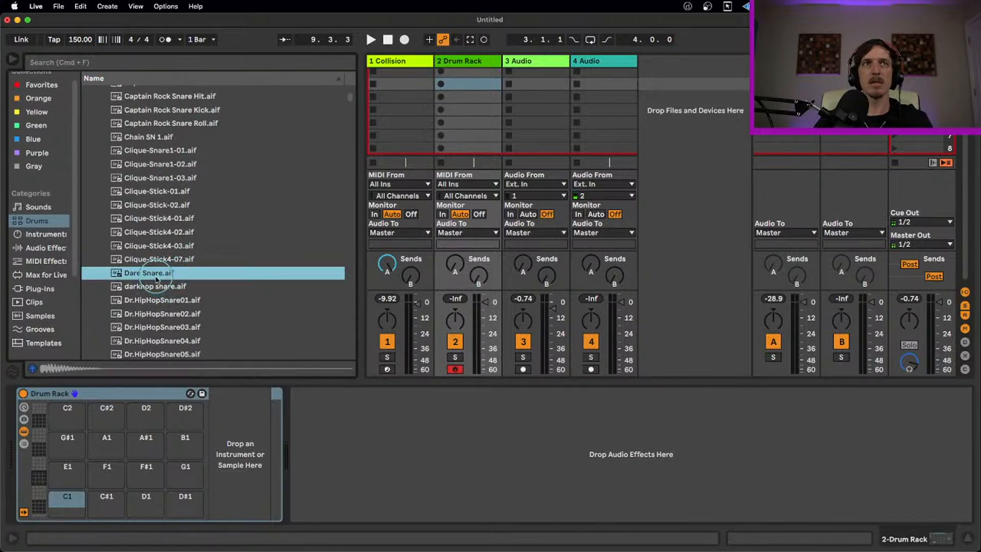
{"action": "left_click", "coordinate": [156, 285]}
{"action": "left_click", "coordinate": [153, 273]}
- Load Keota snare 19.wav from the purple collection onto the Drum Rack's C5 pad and shift the computer keyboard octave to C5 to D6
{"action": "left_click", "coordinate": [37, 152]}
{"action": "left_click", "coordinate": [88, 104]}
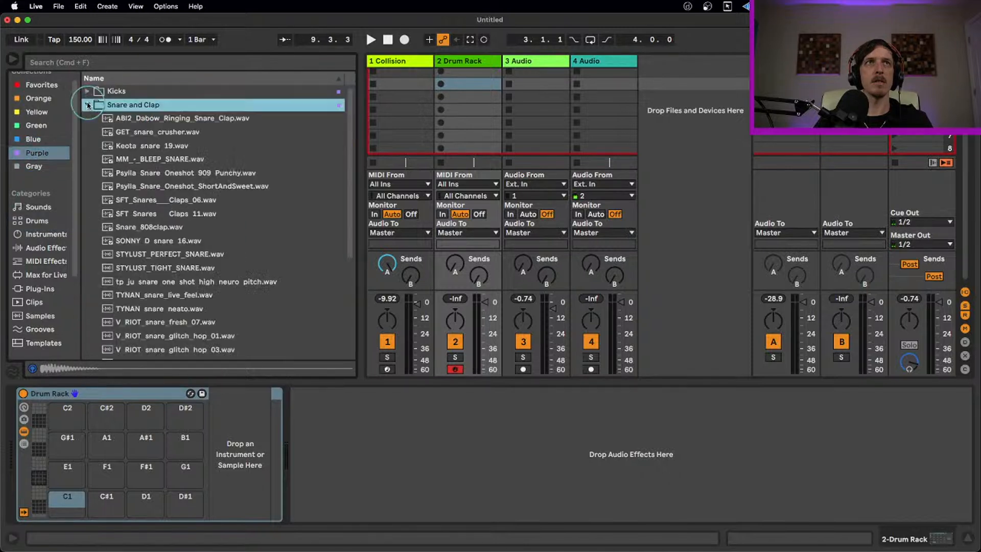
{"action": "left_click", "coordinate": [130, 132]}
{"action": "left_click", "coordinate": [142, 147]}
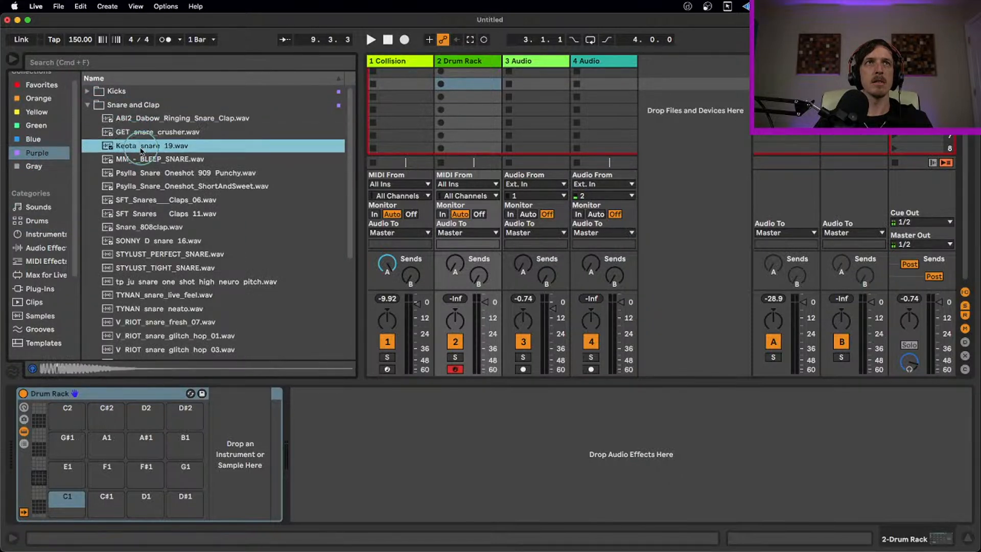
{"action": "left_click_drag", "start_coordinate": [144, 144], "coordinate": [68, 500]}
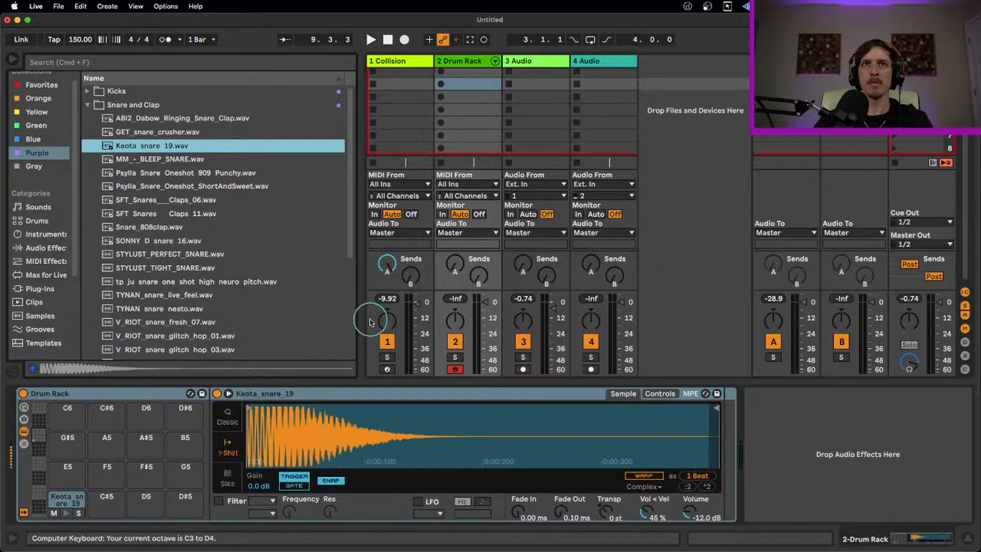
{"action": "key", "text": "super+z"}
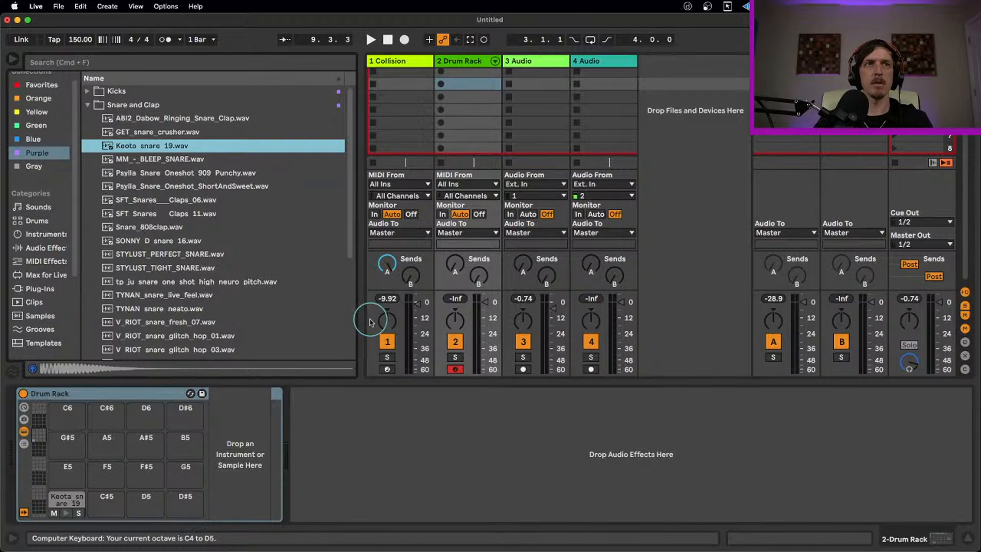
{"action": "key", "text": "super+shift+z"}
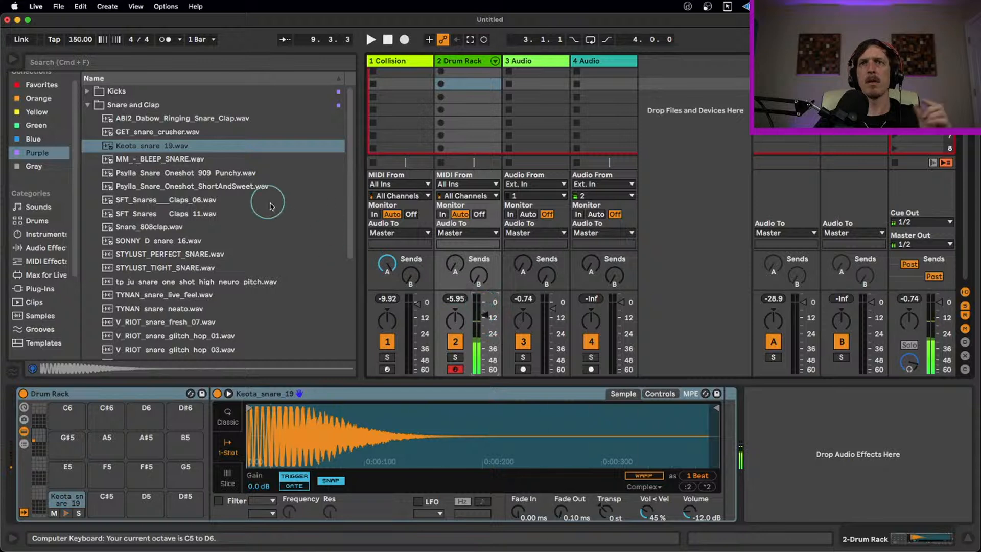
- Add the default Reverb after the snare sample on the Drum Rack track
{"action": "left_click", "coordinate": [66, 237]}
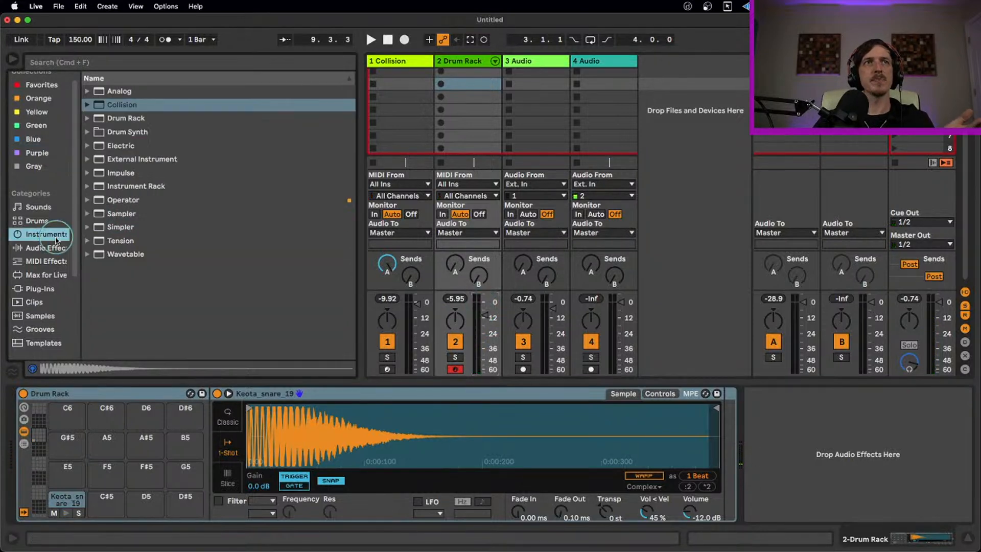
{"action": "left_click", "coordinate": [46, 247]}
{"action": "scroll", "coordinate": [160, 303], "scroll_direction": "down", "scroll_amount": 3}
{"action": "scroll", "coordinate": [160, 303], "scroll_direction": "down", "scroll_amount": 3}
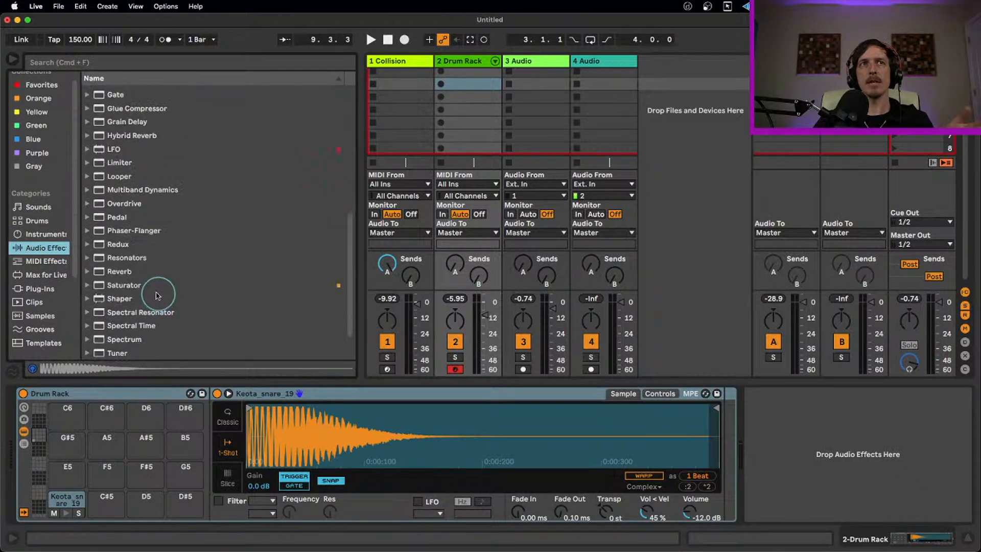
{"action": "left_click", "coordinate": [121, 272]}
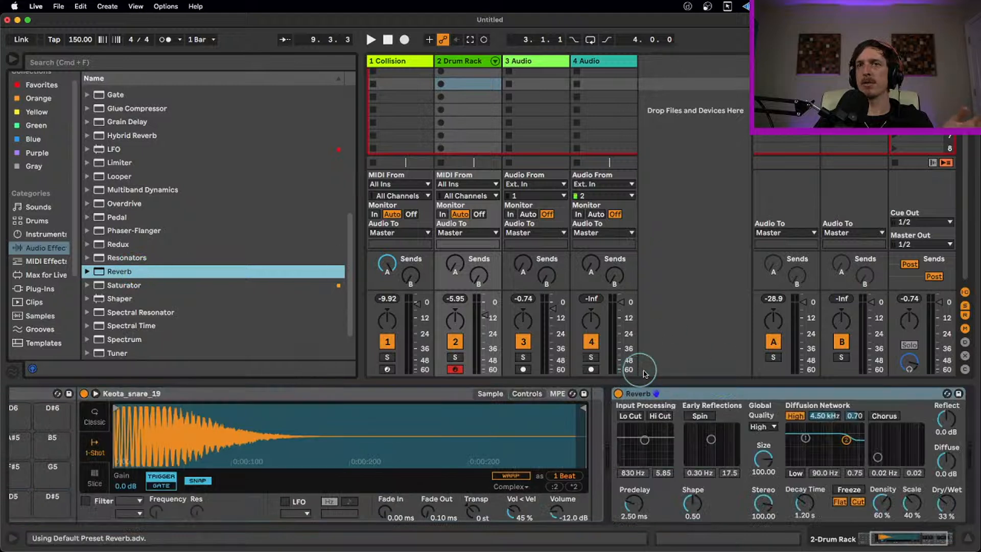
- Play the snare with the Reverb's dry/wet mix at 0% and at 100% to compare the two extremes
{"action": "left_click", "coordinate": [927, 538]}
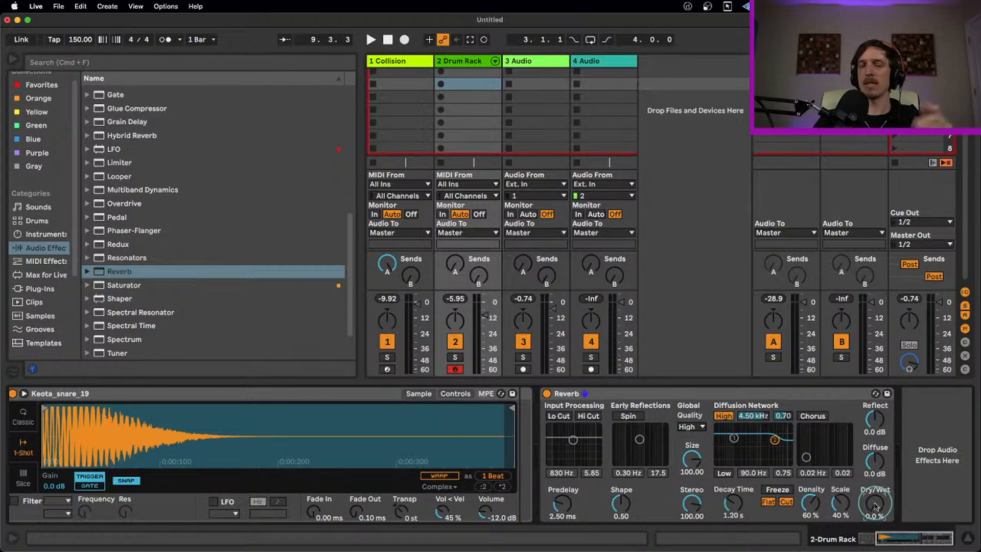
{"action": "key", "text": "x"}
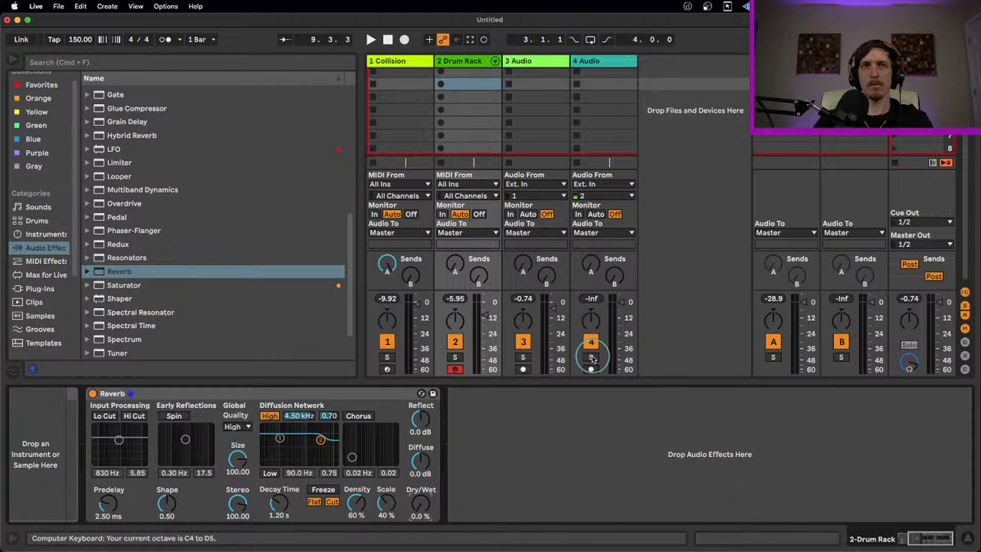
{"action": "key", "text": "a"}
{"action": "key", "text": "a"}
{"action": "key", "text": "a"}
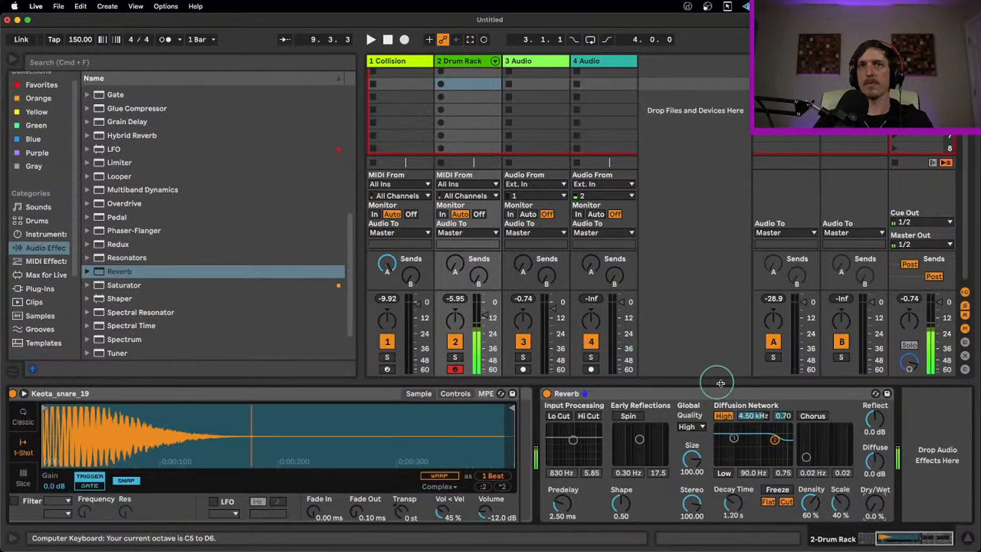
{"action": "left_click_drag", "start_coordinate": [875, 524], "coordinate": [875, 509]}
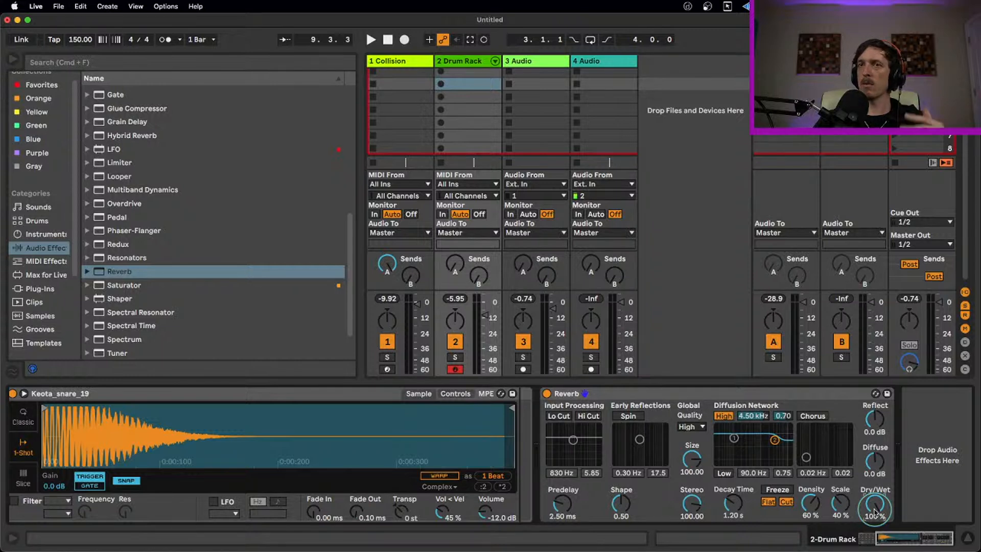
{"action": "key", "text": "a"}
{"action": "key", "text": "a"}
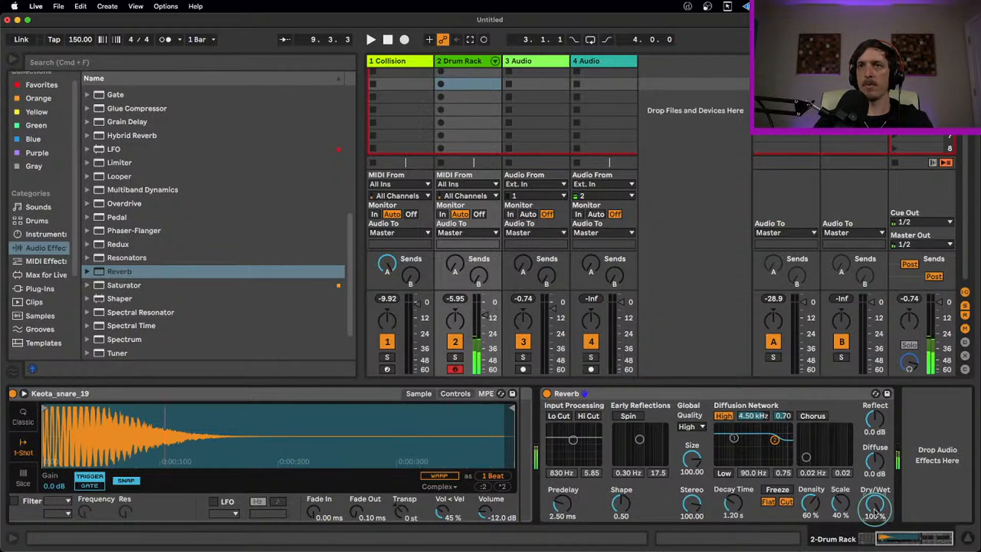
- Audition the snare at varying Reverb dry/wet levels, leave the mix at 46%, and switch that Reverb off
{"action": "left_click_drag", "start_coordinate": [875, 514], "coordinate": [875, 519]}
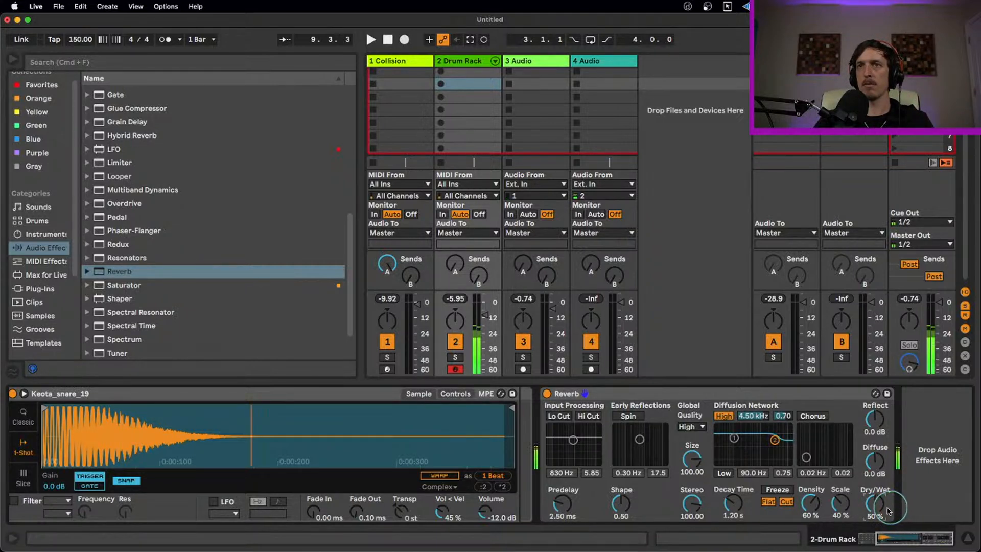
{"action": "left_click_drag", "start_coordinate": [875, 507], "coordinate": [877, 511]}
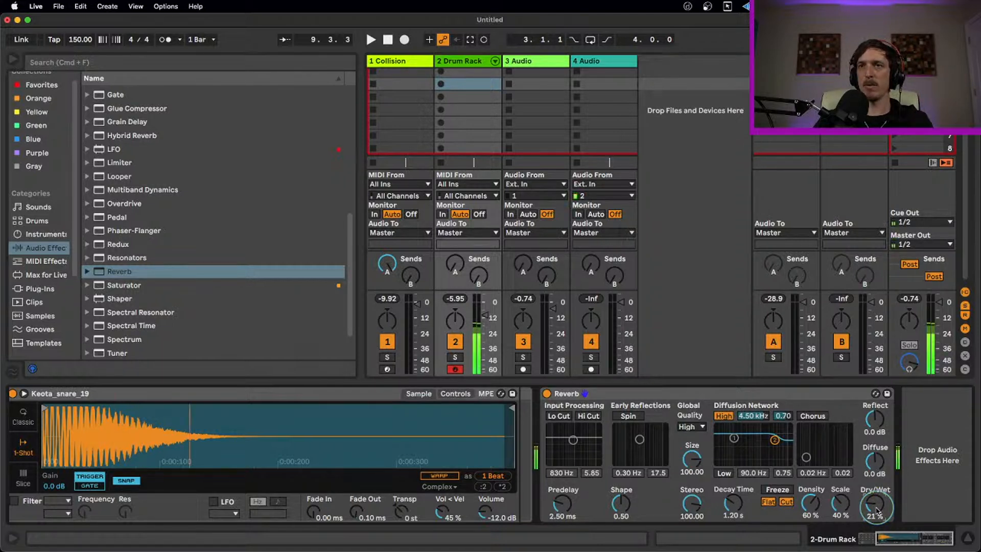
{"action": "left_click_drag", "start_coordinate": [878, 511], "coordinate": [878, 483]}
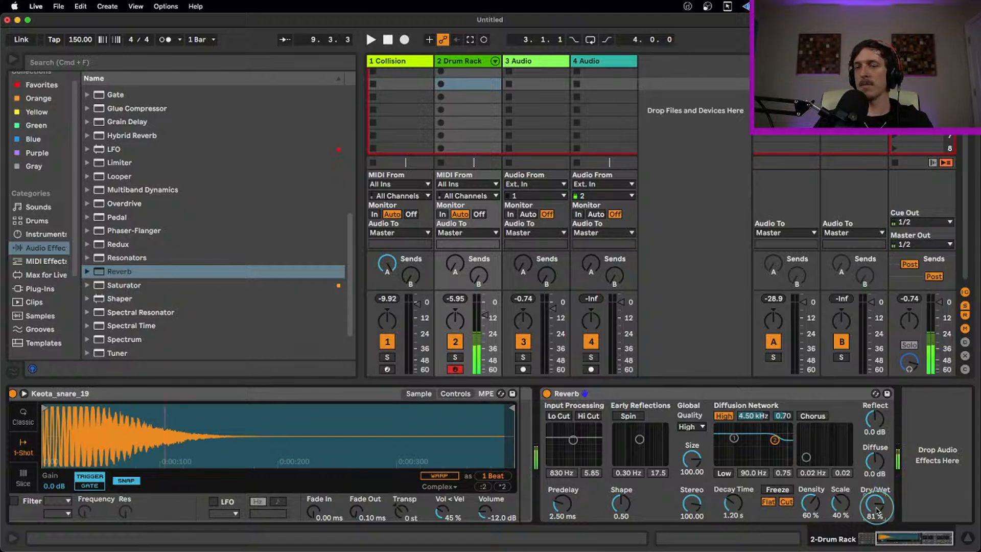
{"action": "left_click_drag", "start_coordinate": [878, 511], "coordinate": [878, 535]}
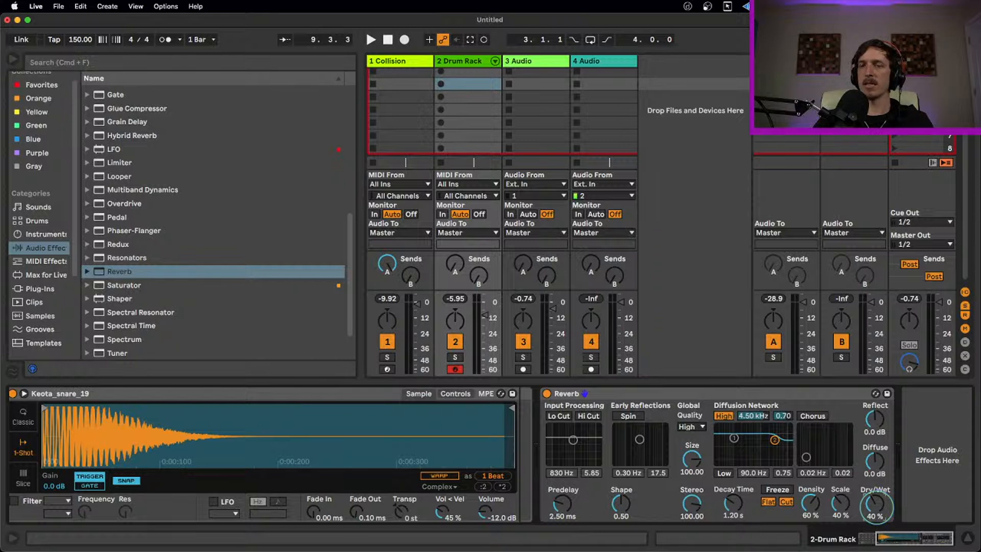
{"action": "left_click_drag", "start_coordinate": [878, 532], "coordinate": [877, 529]}
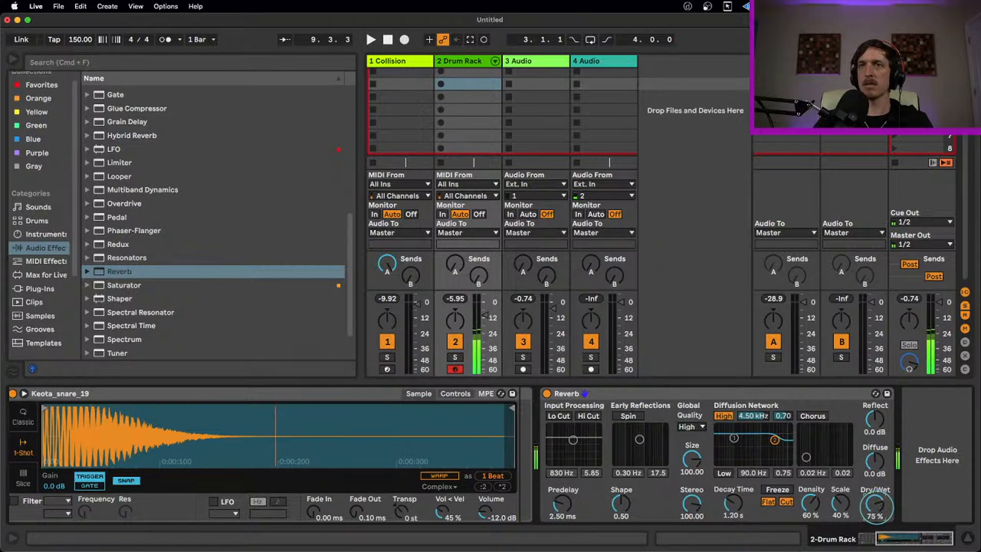
{"action": "left_click_drag", "start_coordinate": [876, 508], "coordinate": [876, 507]}
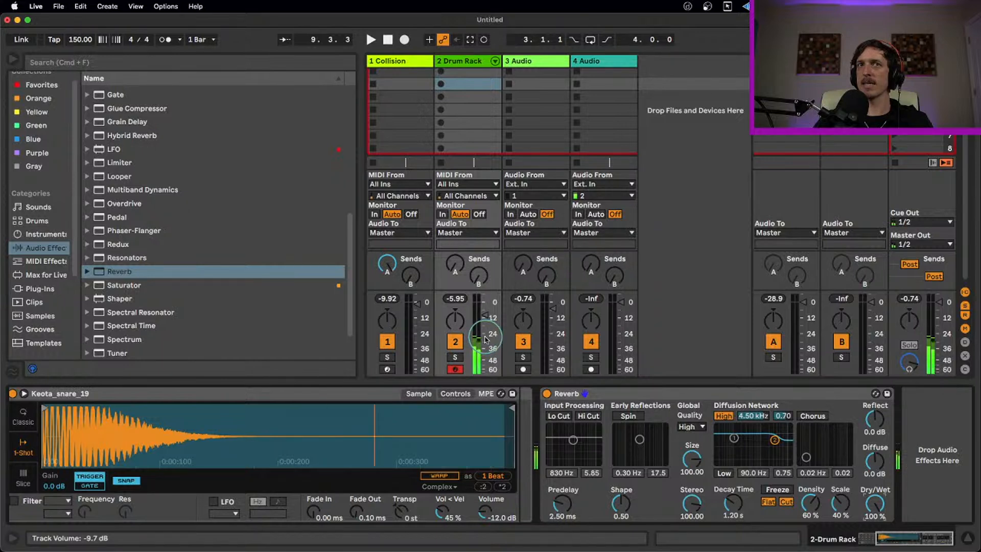
{"action": "left_click_drag", "start_coordinate": [872, 515], "coordinate": [871, 545]}
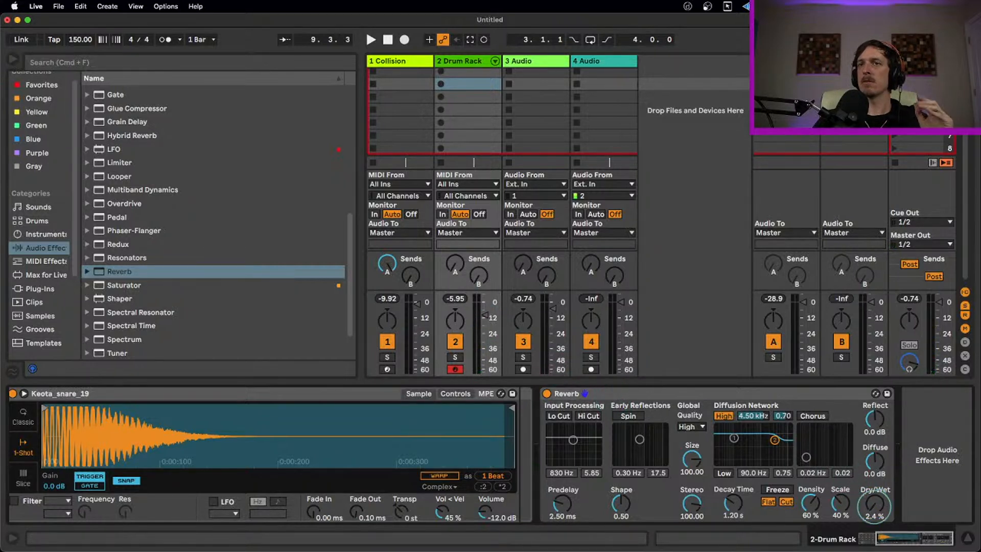
{"action": "left_click_drag", "start_coordinate": [874, 510], "coordinate": [874, 507]}
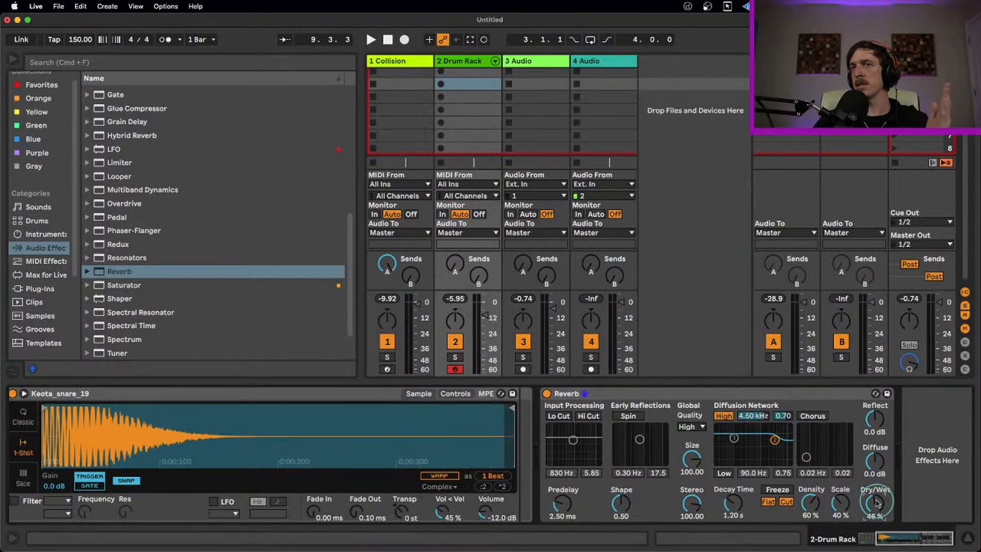
{"action": "left_click", "coordinate": [708, 390]}
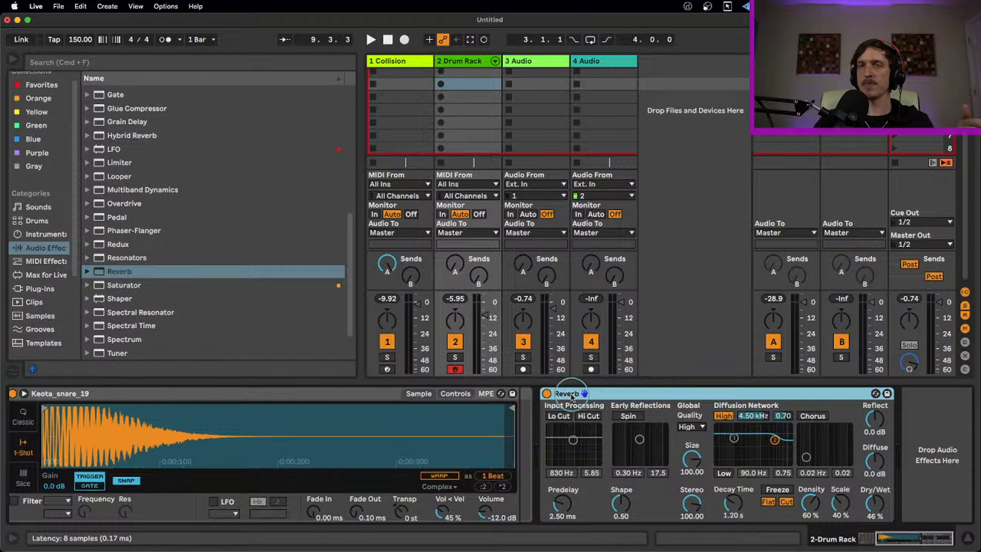
{"action": "left_click", "coordinate": [547, 393]}
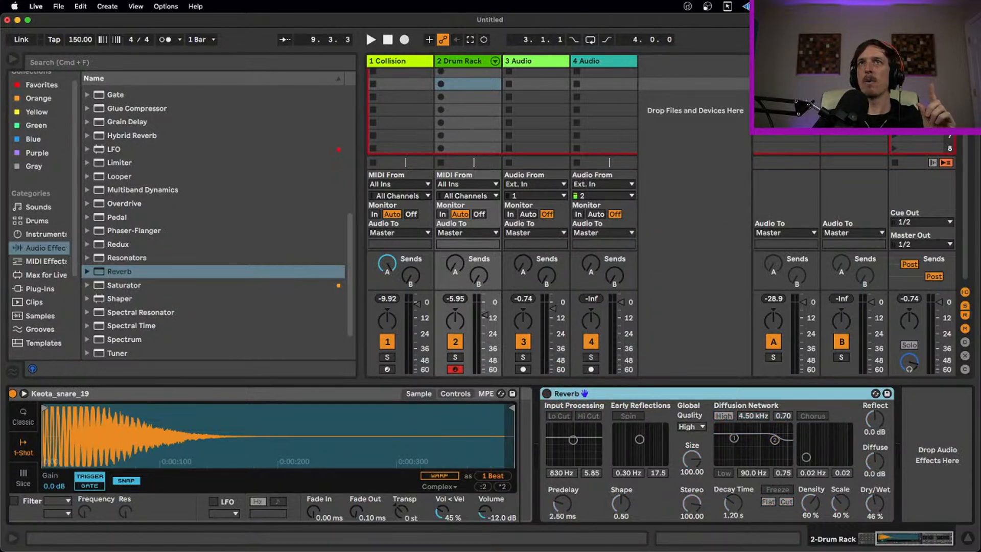
- Try a 44% dry/wet mix on return A's Reverb and restore it to 100%
{"action": "left_click", "coordinate": [785, 61]}
{"action": "left_click", "coordinate": [290, 394]}
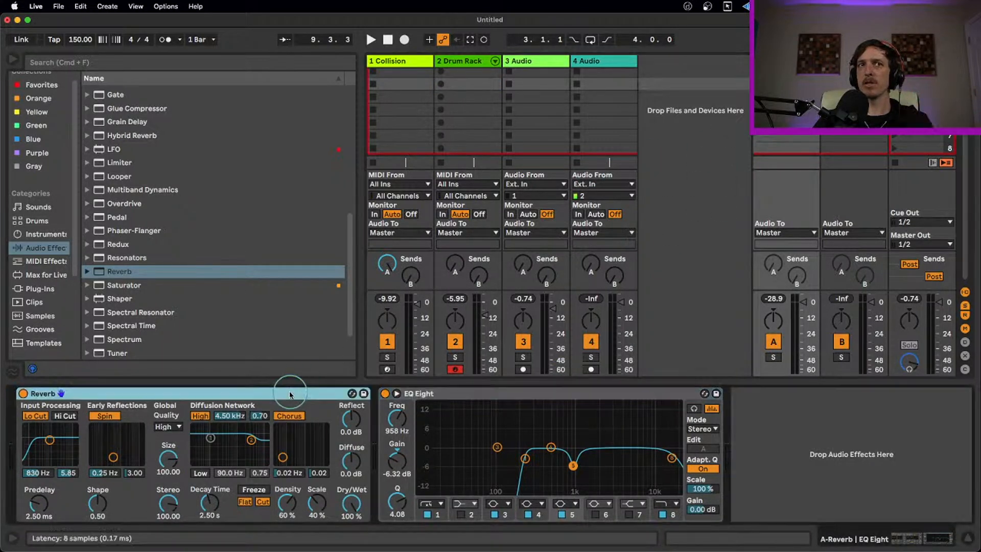
{"action": "left_click", "coordinate": [350, 505]}
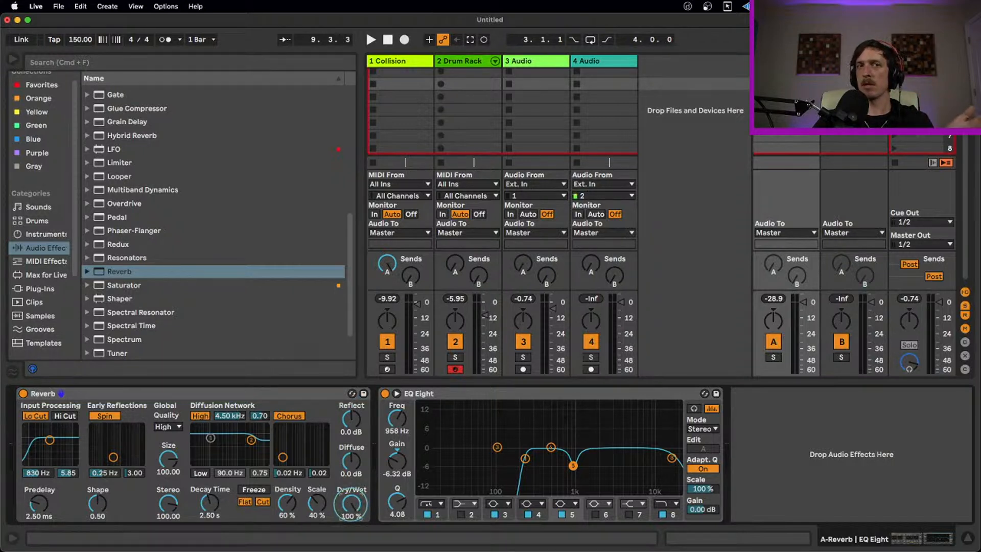
{"action": "left_click_drag", "start_coordinate": [351, 505], "coordinate": [353, 500]}
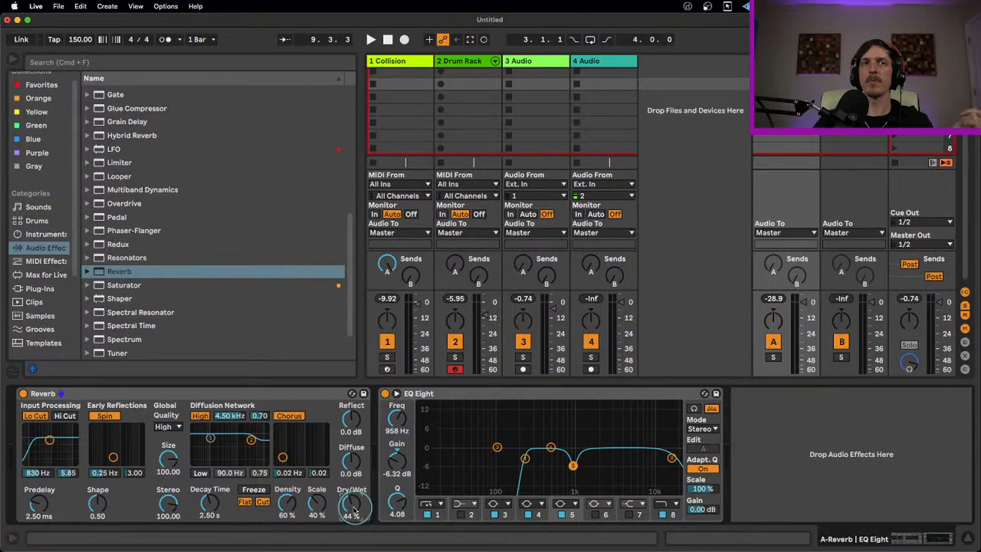
{"action": "left_click_drag", "start_coordinate": [353, 508], "coordinate": [354, 500]}
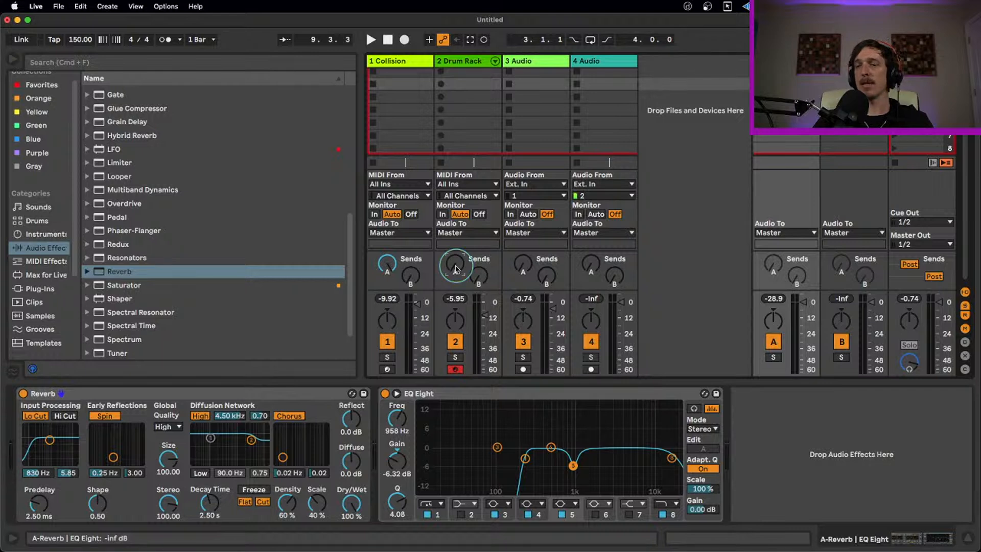
- Try the Drum Rack track's send A at -3.2 dB and turn it back down fully
{"action": "left_click_drag", "start_coordinate": [456, 269], "coordinate": [456, 253]}
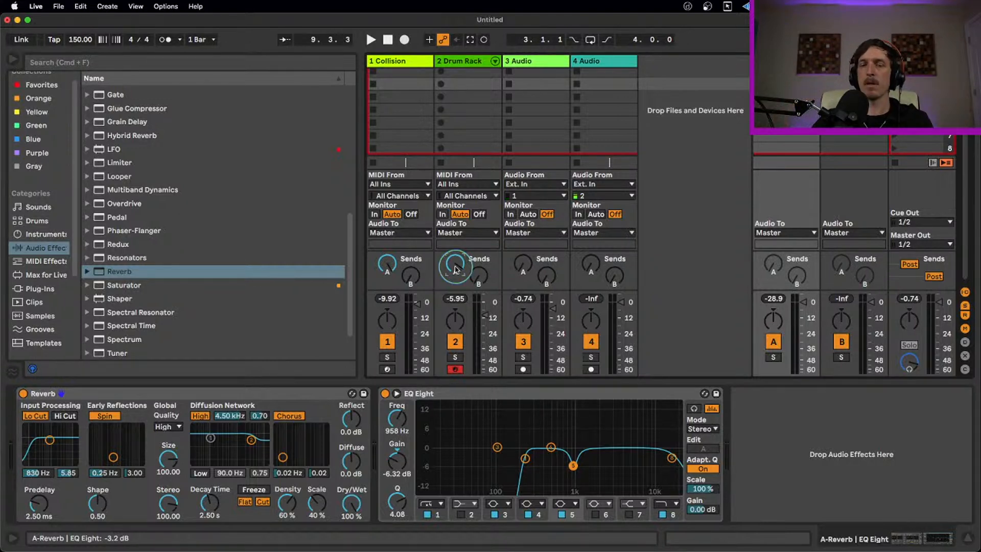
{"action": "left_click_drag", "start_coordinate": [456, 269], "coordinate": [457, 301]}
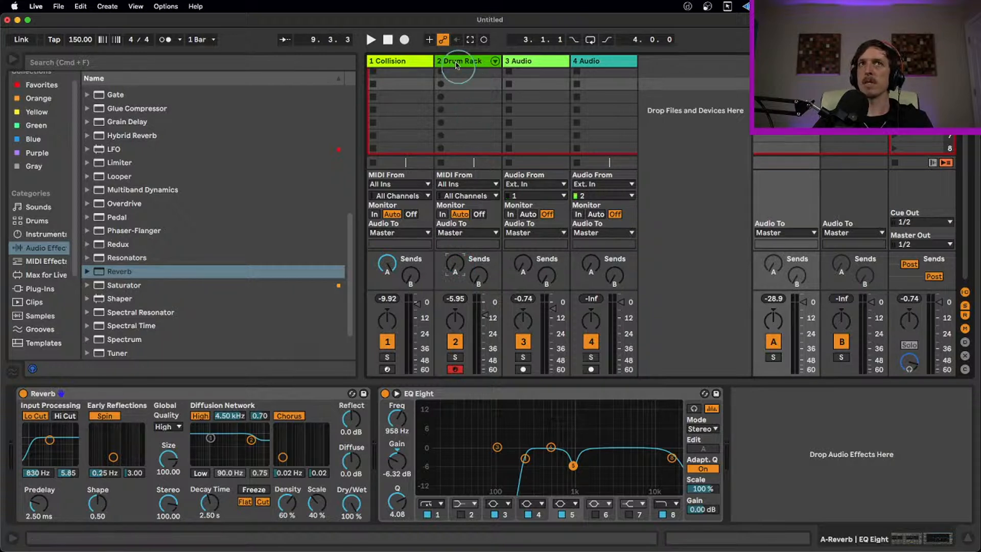
- Set the dry/wet mix of the Drum Rack track's Reverb to 36% and switch that Reverb on
{"action": "left_click", "coordinate": [473, 84]}
{"action": "left_click_drag", "start_coordinate": [877, 503], "coordinate": [879, 503]}
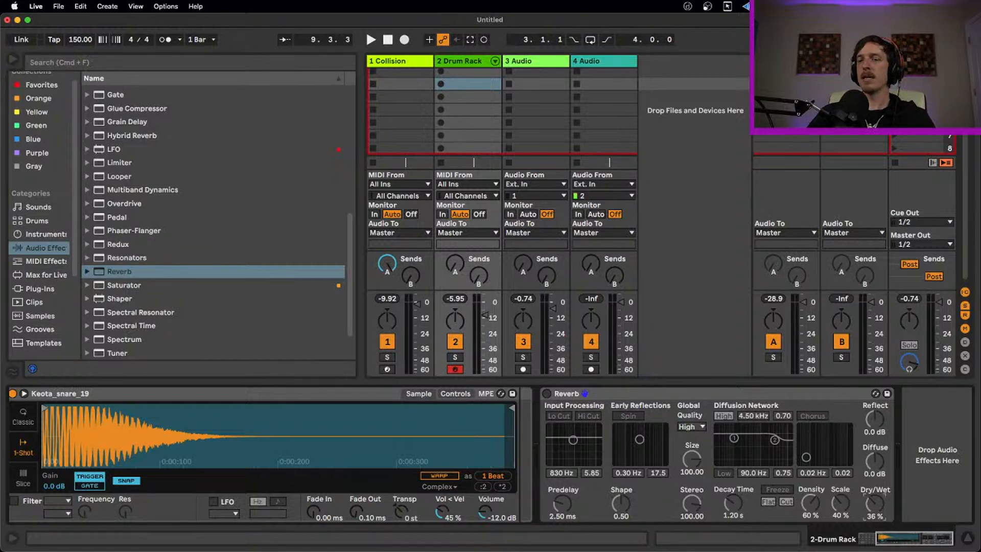
{"action": "left_click", "coordinate": [635, 397]}
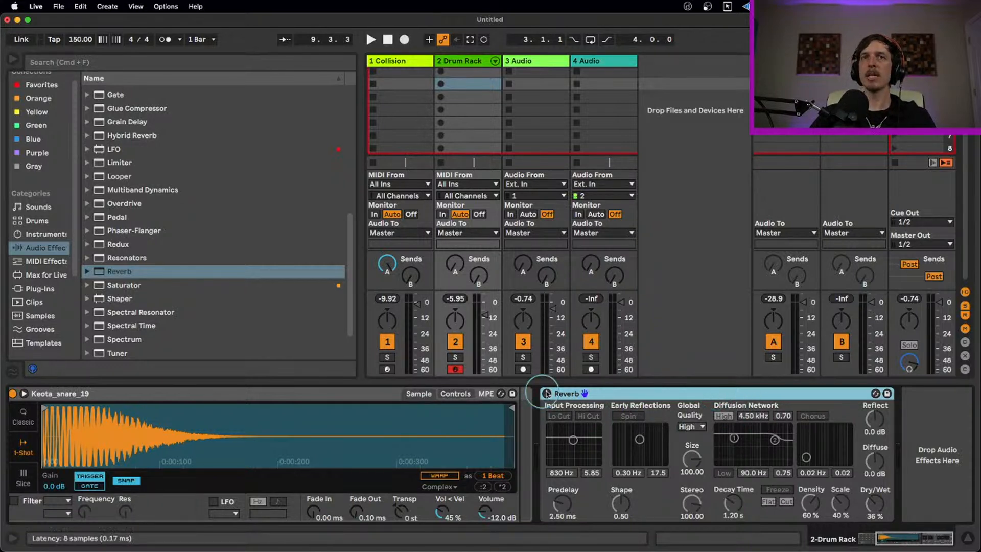
{"action": "left_click", "coordinate": [546, 393]}
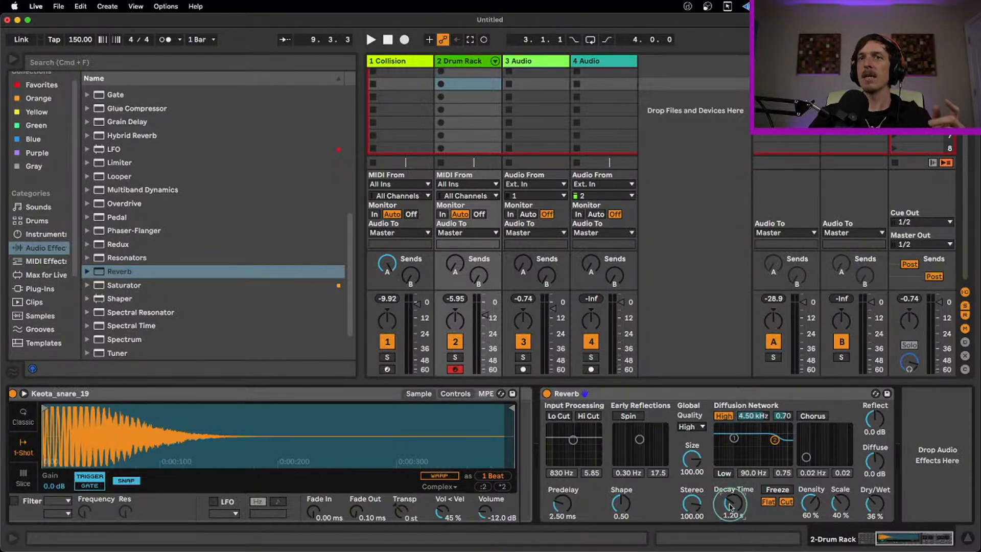
- Audition the snare with Reverb decay times of 1.53 s, 743 ms, 1.22 s and 473 ms, briefly bypassing the Reverb to compare
{"action": "left_click_drag", "start_coordinate": [732, 508], "coordinate": [732, 500]}
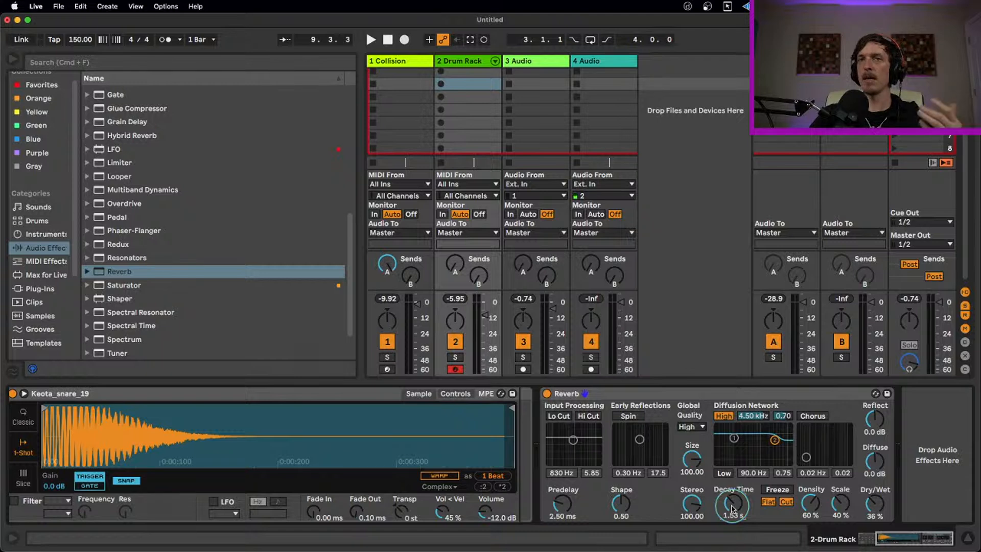
{"action": "mouse_move", "coordinate": [733, 509]}
{"action": "left_mouse_down"}
{"action": "mouse_move", "coordinate": [733, 534]}
{"action": "mouse_move", "coordinate": [733, 508]}
{"action": "left_mouse_up"}
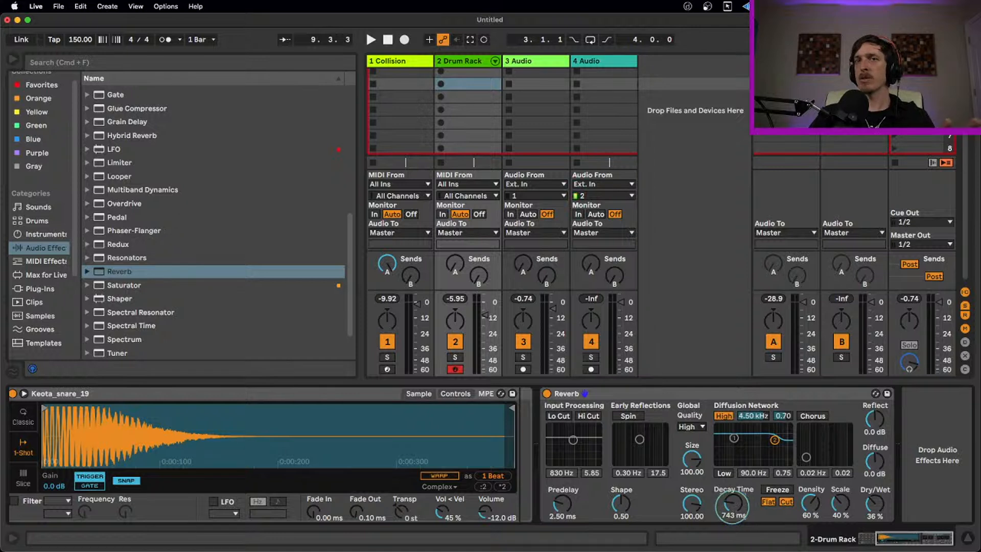
{"action": "left_click_drag", "start_coordinate": [733, 506], "coordinate": [733, 492]}
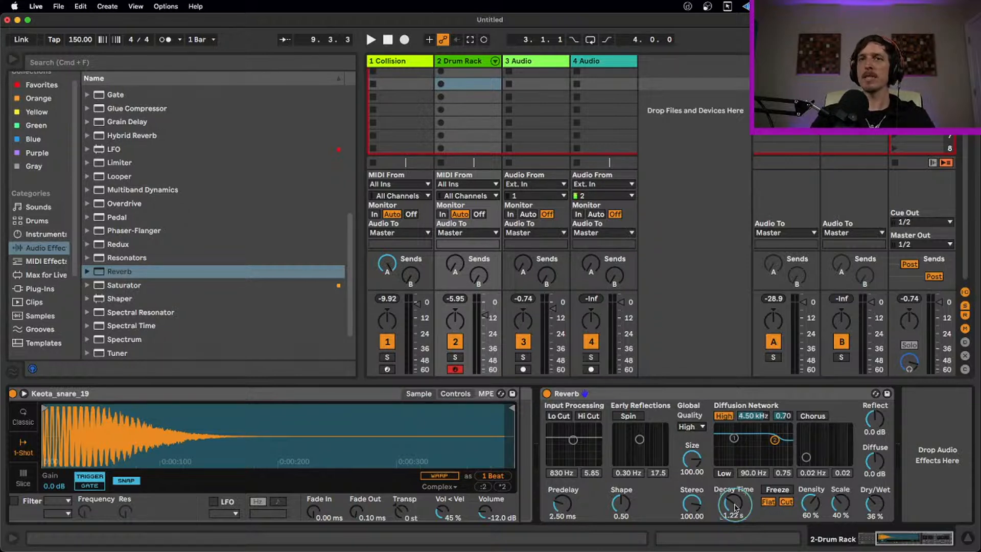
{"action": "left_click_drag", "start_coordinate": [736, 507], "coordinate": [736, 524]}
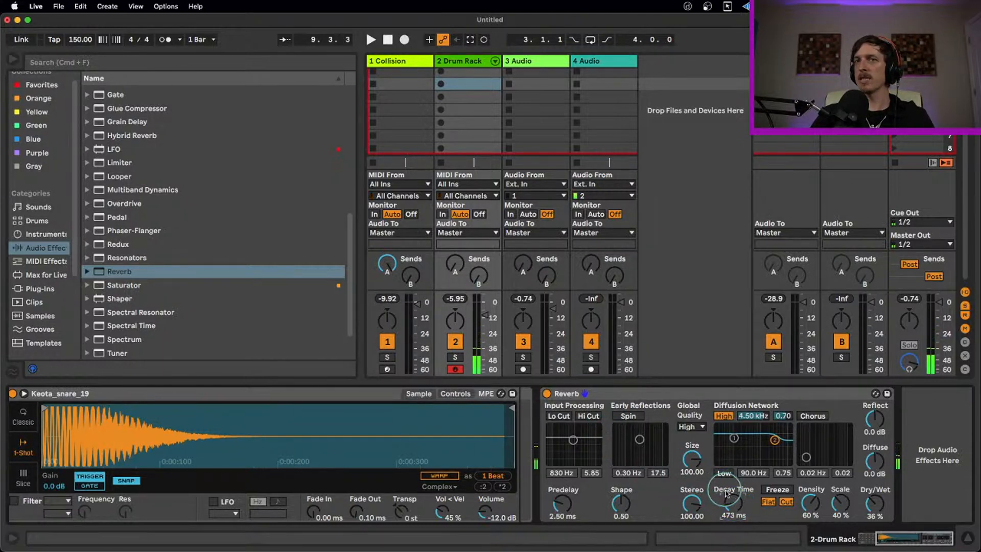
{"action": "left_click", "coordinate": [547, 394]}
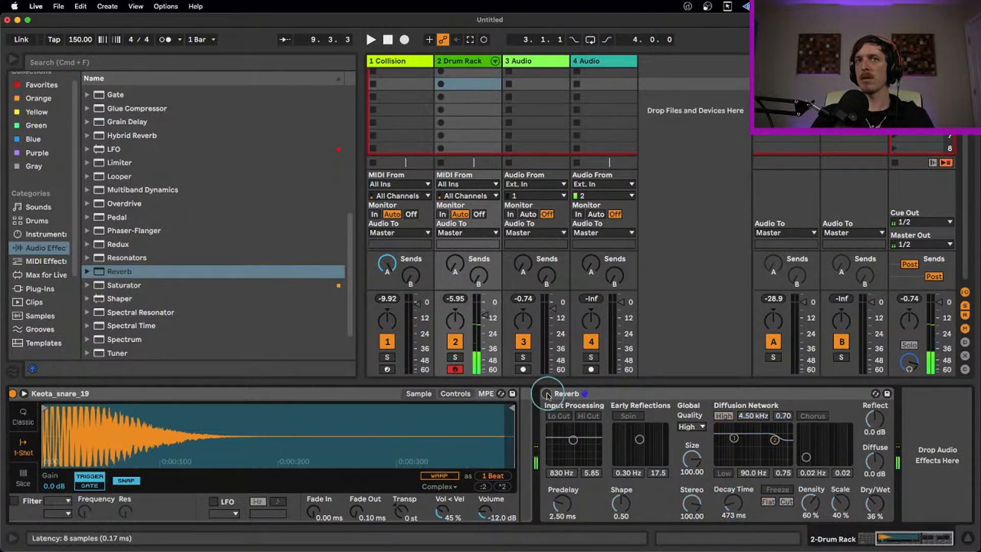
{"action": "left_click", "coordinate": [547, 394]}
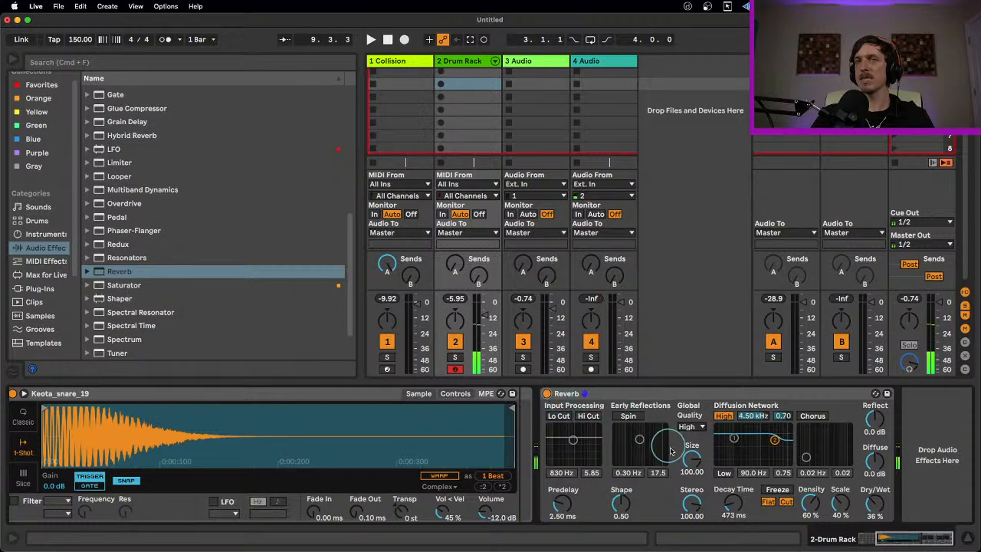
- Try a 1.76 s decay time on the snare's Reverb and settle on 891 ms
{"action": "left_click_drag", "start_coordinate": [736, 513], "coordinate": [735, 493]}
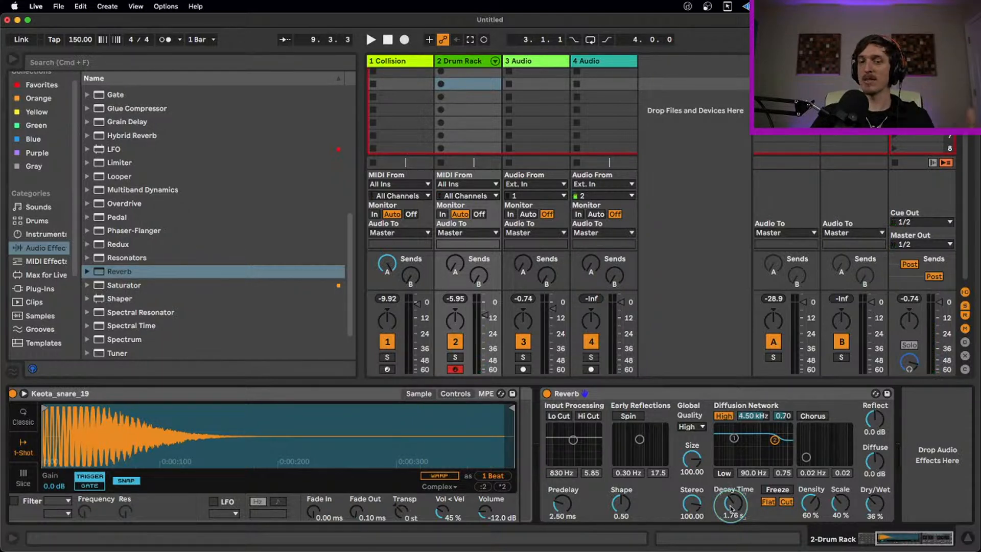
{"action": "left_click_drag", "start_coordinate": [730, 508], "coordinate": [730, 510]}
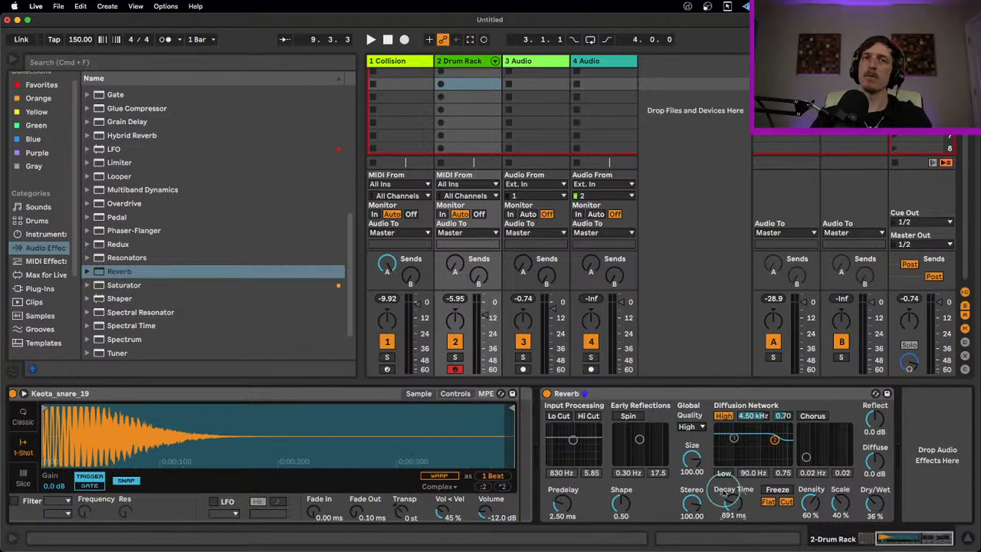
{"action": "left_click", "coordinate": [628, 398]}
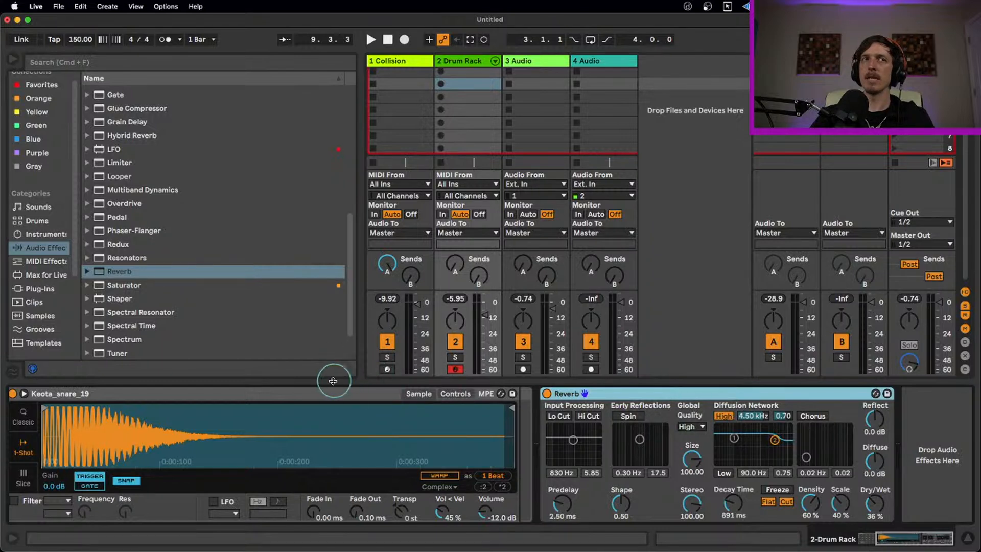
{"action": "left_click", "coordinate": [333, 399]}
{"action": "left_click", "coordinate": [630, 394]}
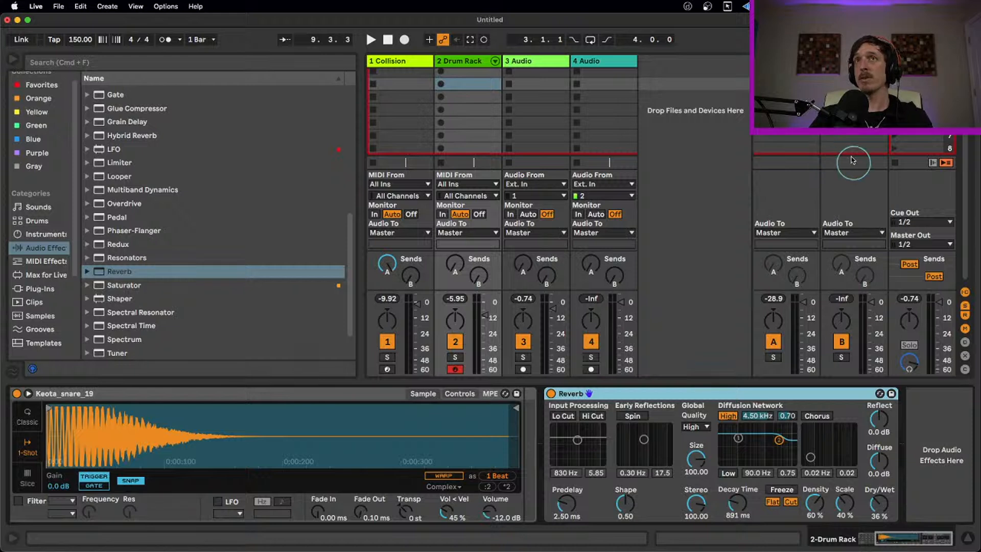
- Insert a new empty return track after the Delay return
{"action": "left_click", "coordinate": [854, 60]}
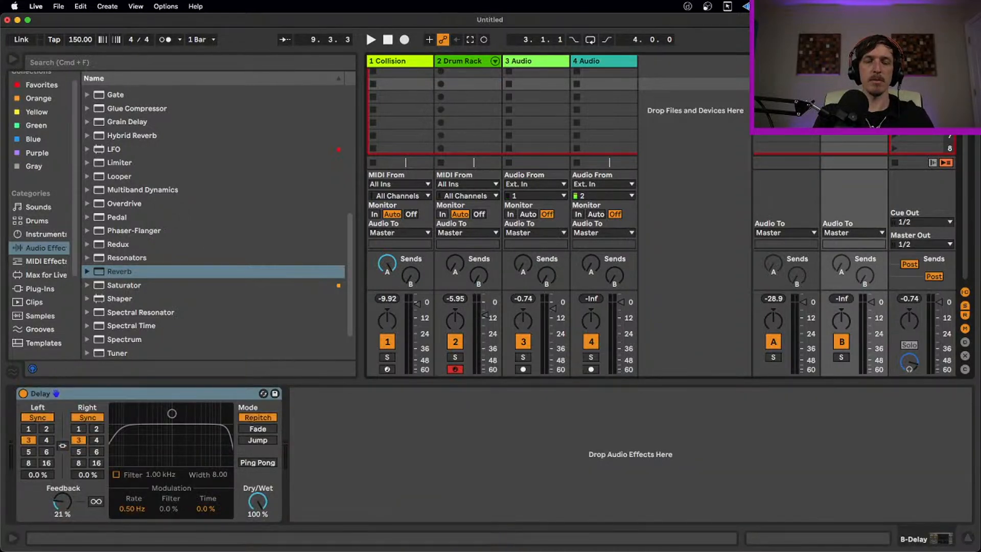
{"action": "key", "text": "super+alt+t"}
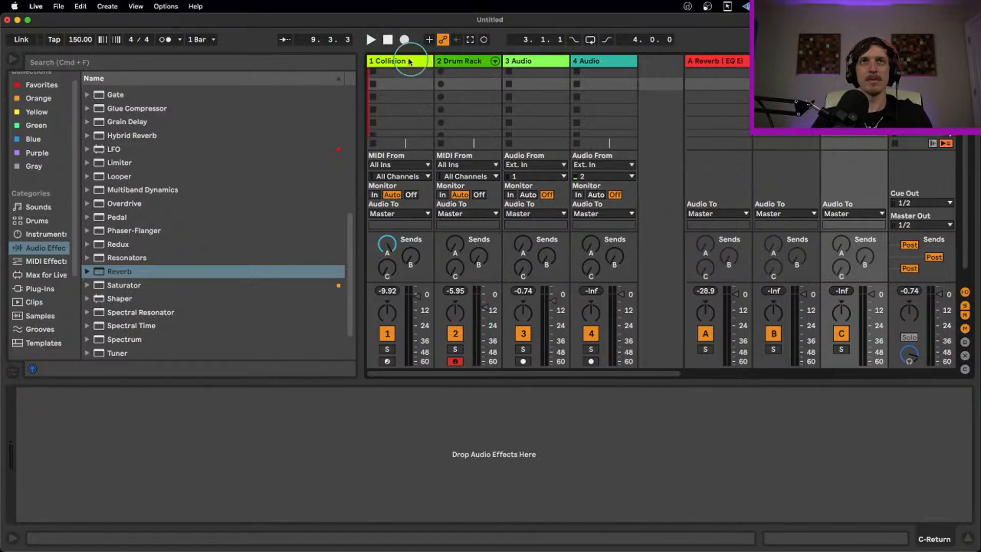
- Delete the Audio Effect Rack with the Hybrid Reverb chains from the Collision track
{"action": "left_click", "coordinate": [391, 61]}
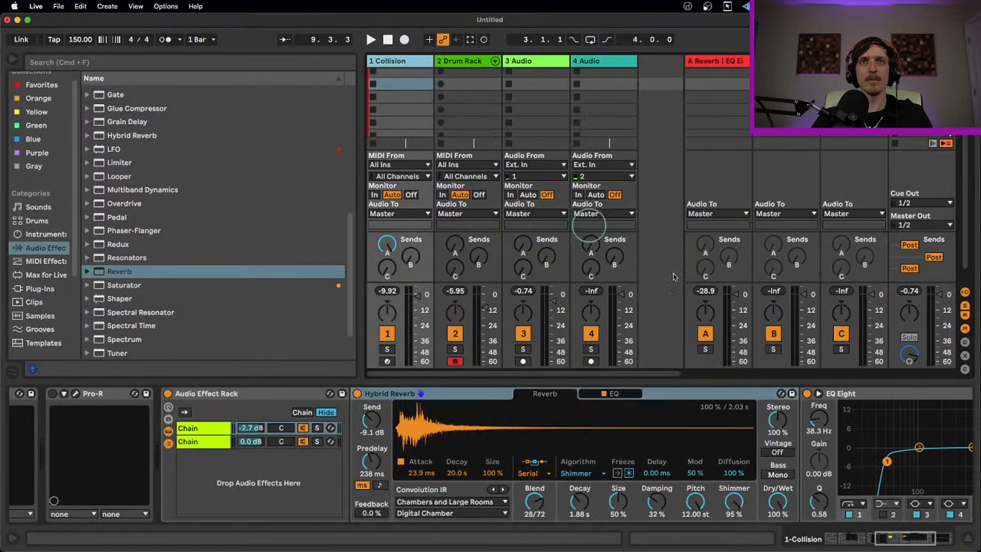
{"action": "left_click", "coordinate": [254, 392]}
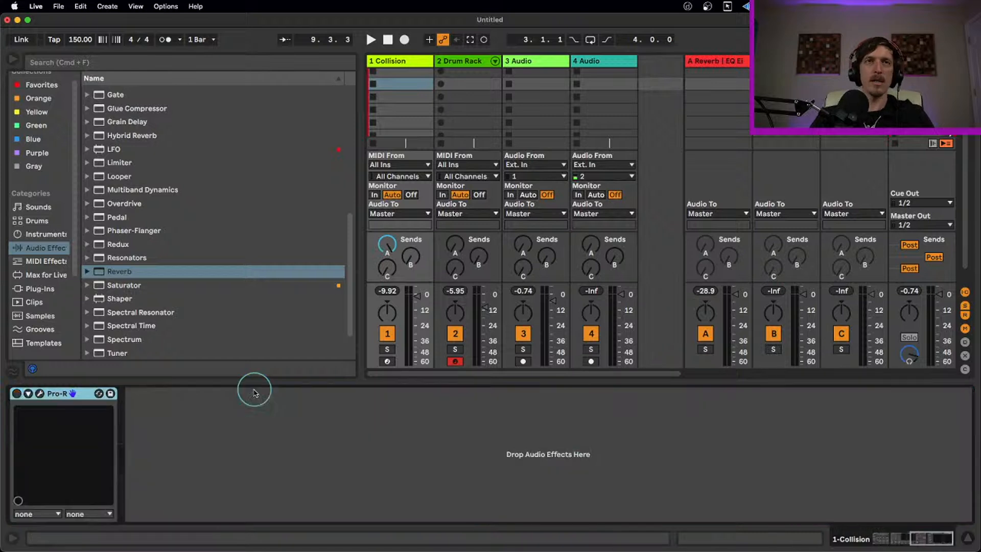
{"action": "left_click_drag", "start_coordinate": [919, 543], "coordinate": [889, 542]}
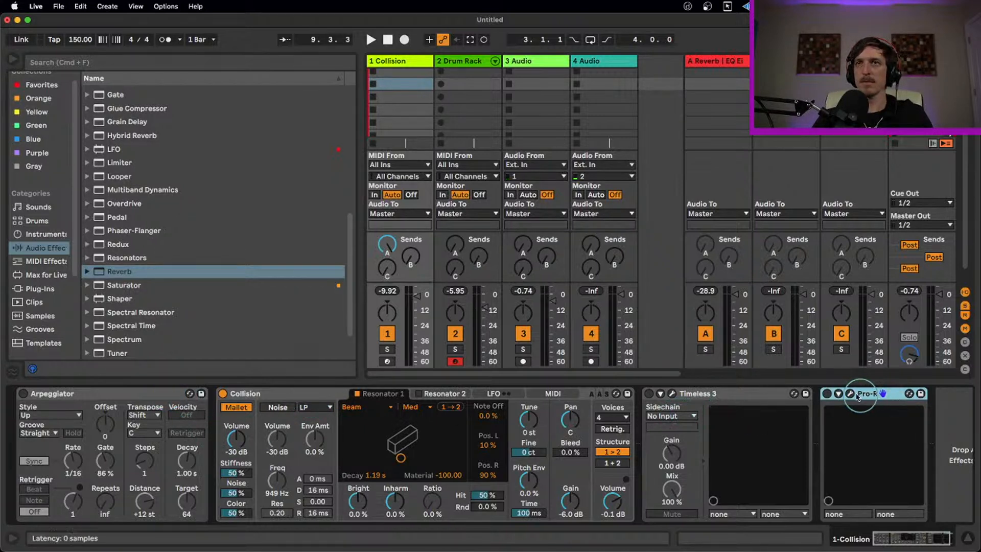
- Switch on Pro-R on the Collision track and open its plug-in window clear of the track controls
{"action": "left_click", "coordinate": [826, 393]}
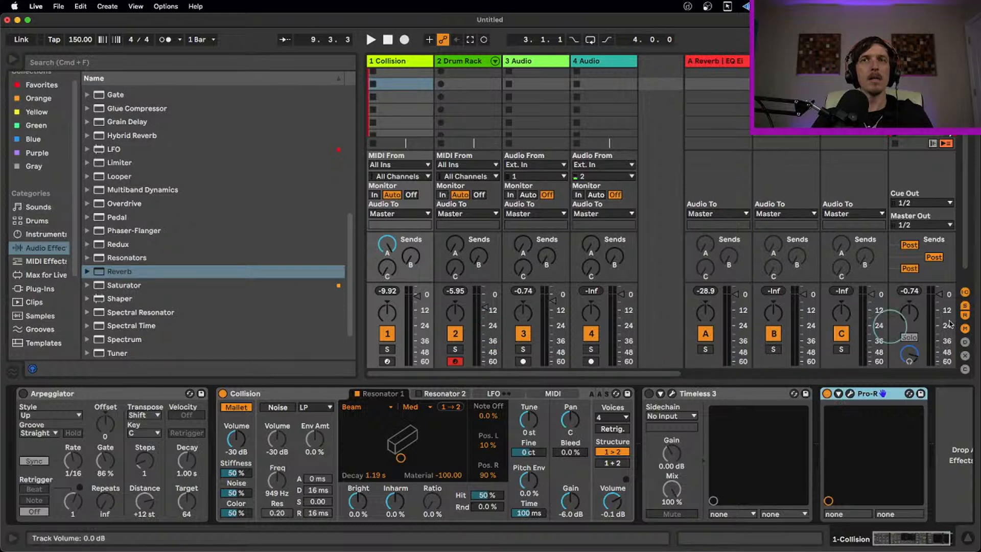
{"action": "left_click", "coordinate": [850, 393]}
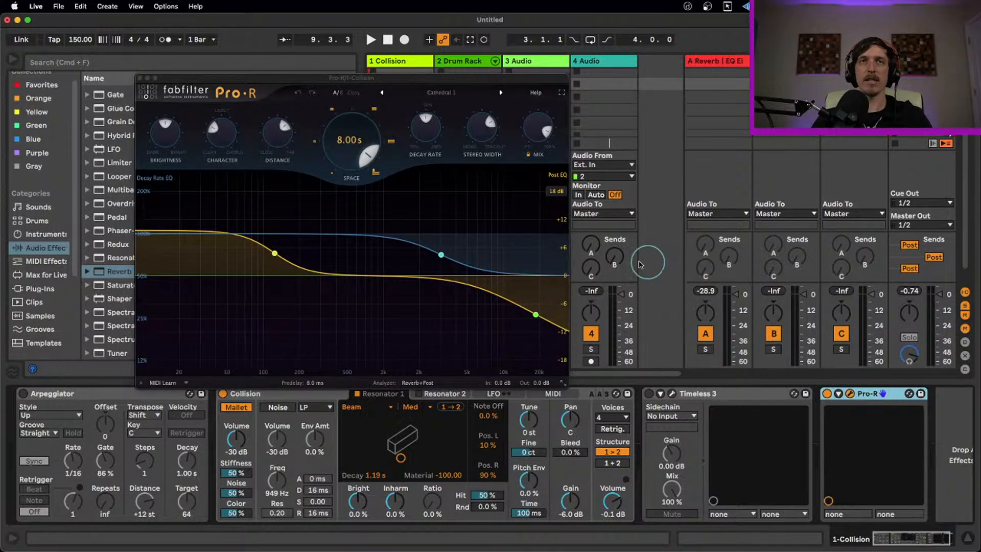
{"action": "left_click_drag", "start_coordinate": [402, 78], "coordinate": [776, 45]}
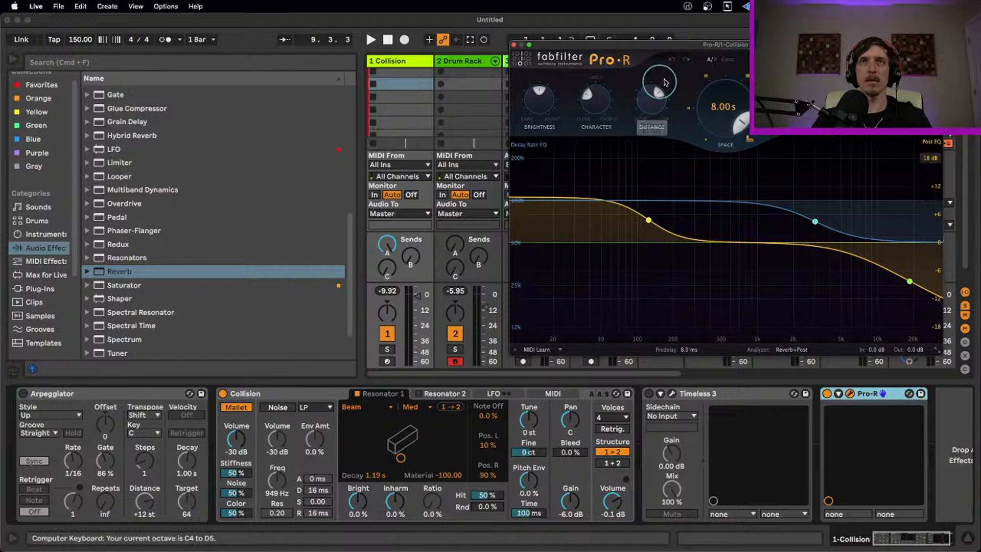
- Arm the Collision track and play notes to hear it through Pro-R
{"action": "left_click", "coordinate": [387, 361]}
{"action": "key", "text": "s"}
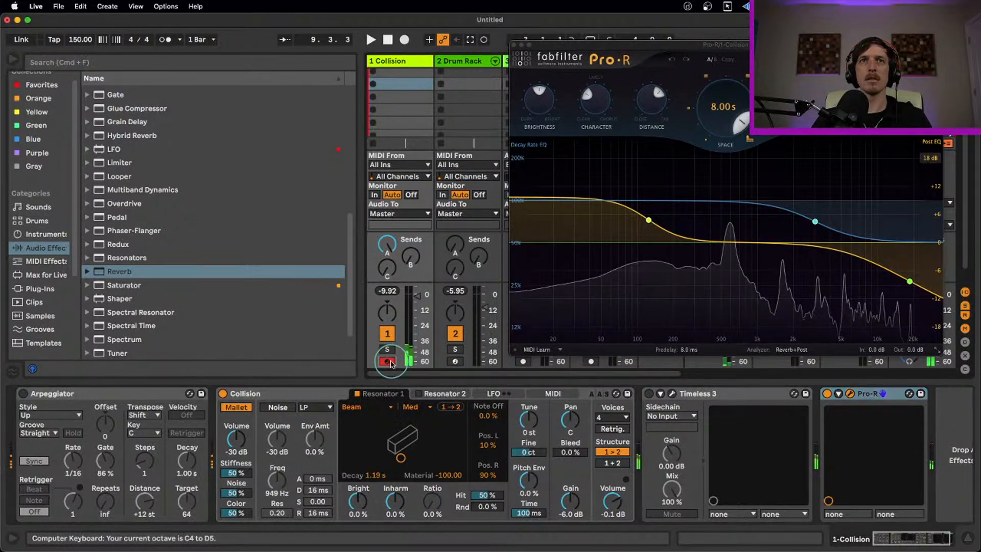
{"action": "left_click_drag", "start_coordinate": [725, 47], "coordinate": [702, 56]}
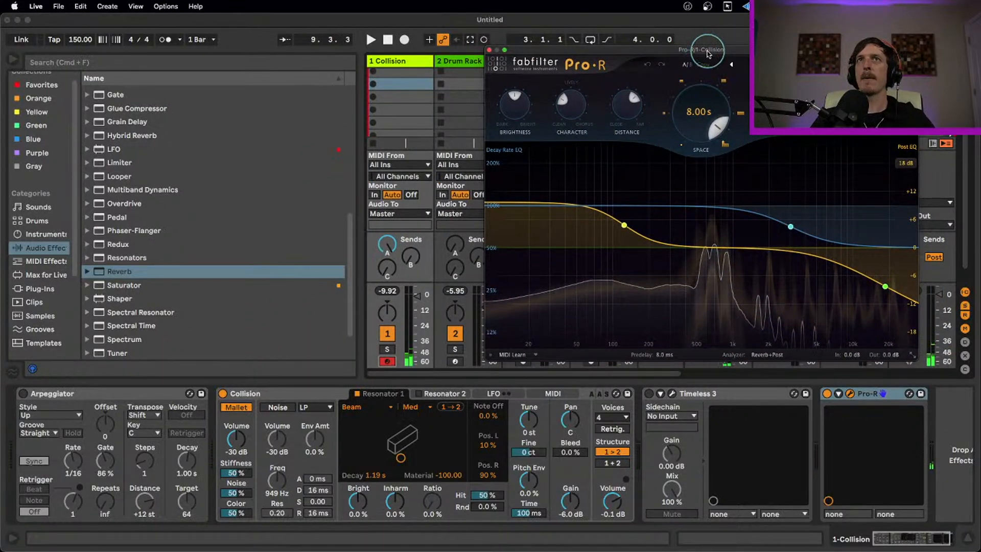
- Move the Pro-R window into clear view and open its Very Large preset category
{"action": "left_click_drag", "start_coordinate": [709, 51], "coordinate": [496, 59]}
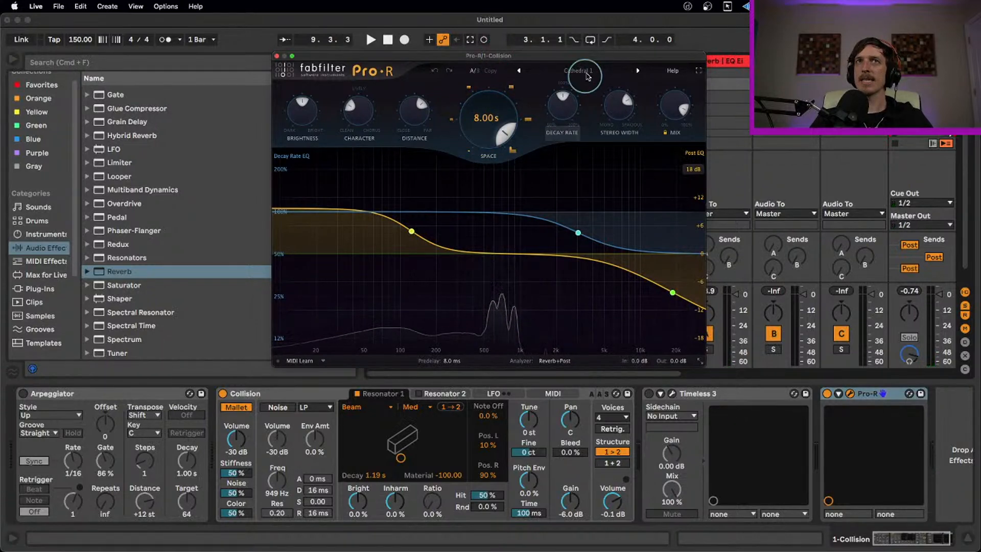
{"action": "left_click", "coordinate": [589, 72]}
{"action": "mouse_move", "coordinate": [587, 129]}
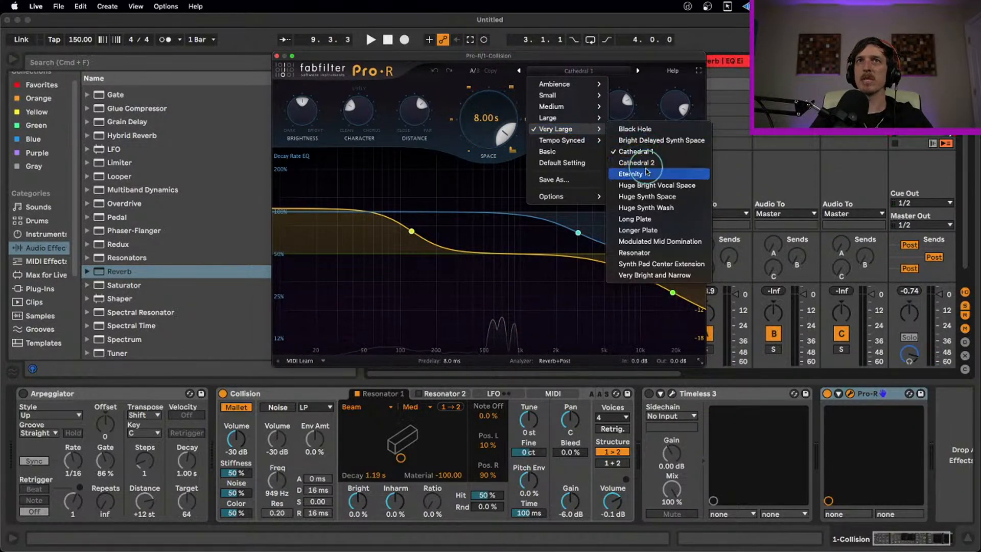
- Load the Very Large preset Long Plate in Pro-R on the Collision track and play a few notes to audition it
{"action": "left_click", "coordinate": [655, 219]}
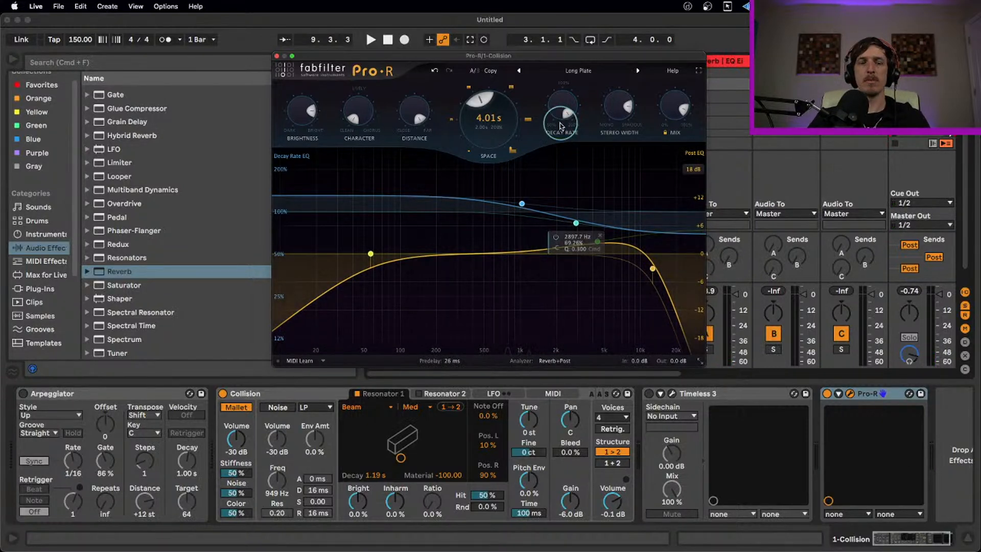
{"action": "key", "text": "a"}
{"action": "key", "text": "z"}
{"action": "key", "text": "a"}
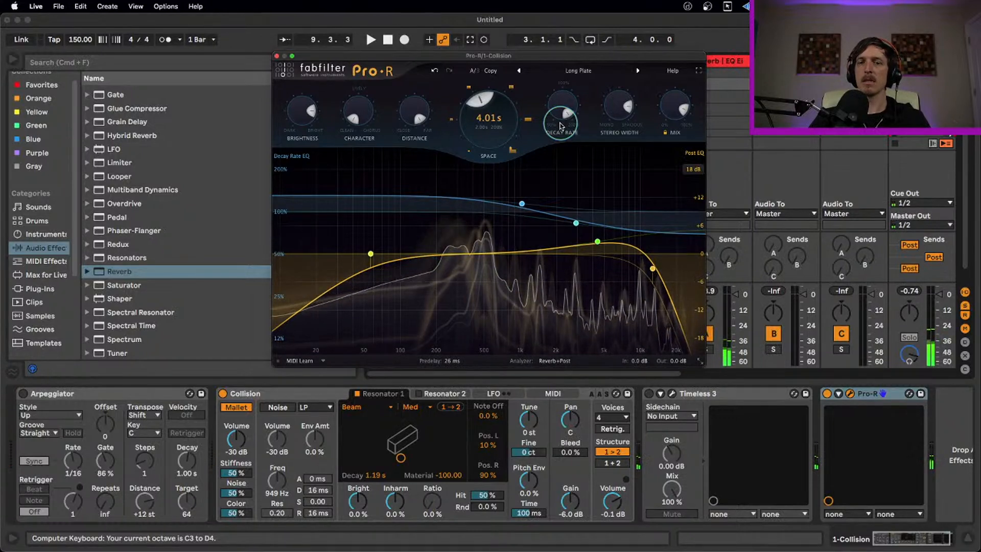
- Load the Tempo Synced preset 8th Note Fat Slap in the Collision track's Pro-R
{"action": "left_click", "coordinate": [588, 71]}
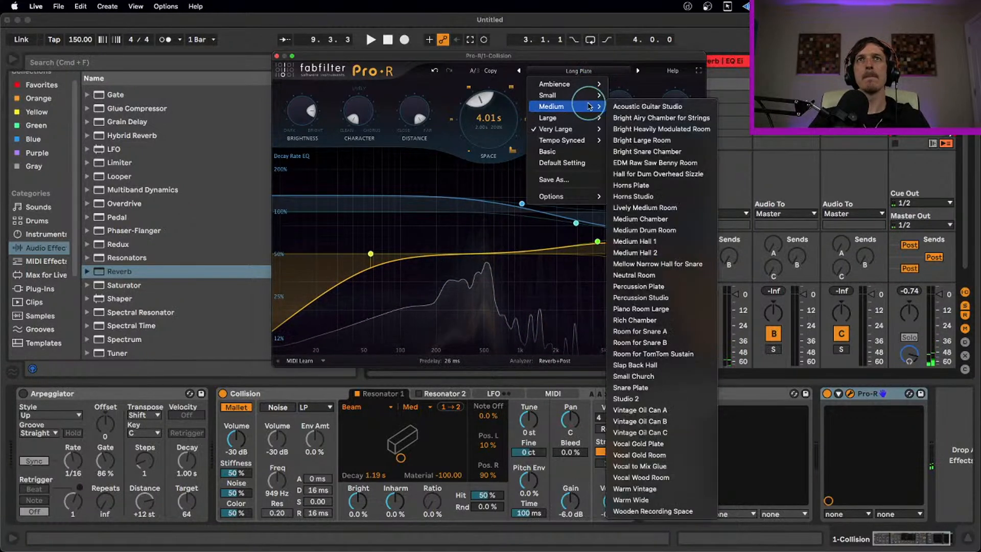
{"action": "mouse_move", "coordinate": [584, 118]}
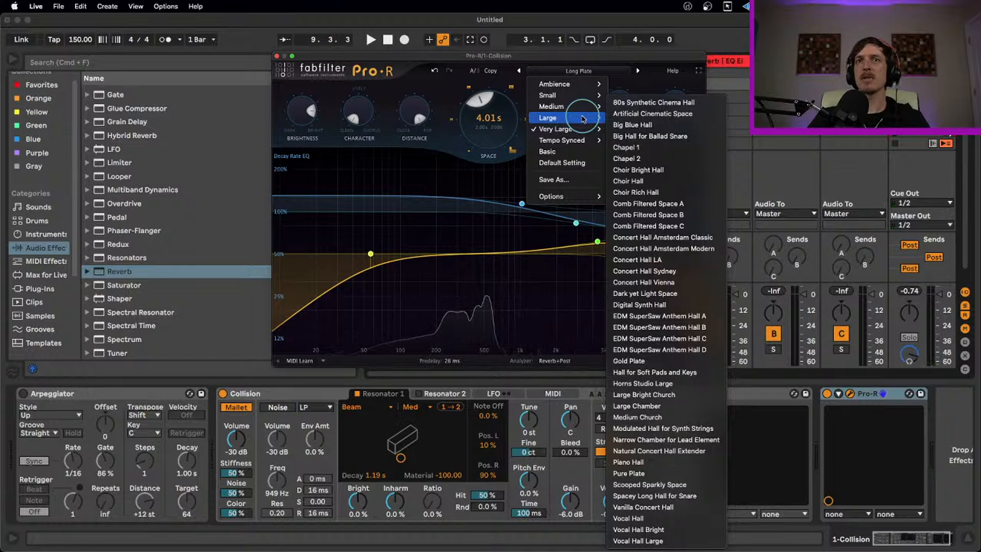
{"action": "mouse_move", "coordinate": [585, 145]}
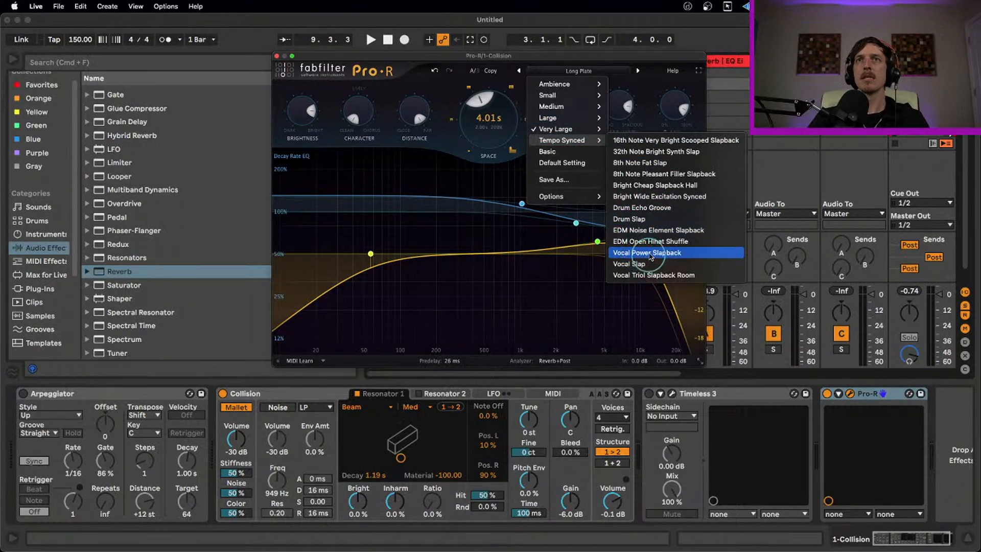
{"action": "left_click", "coordinate": [659, 162]}
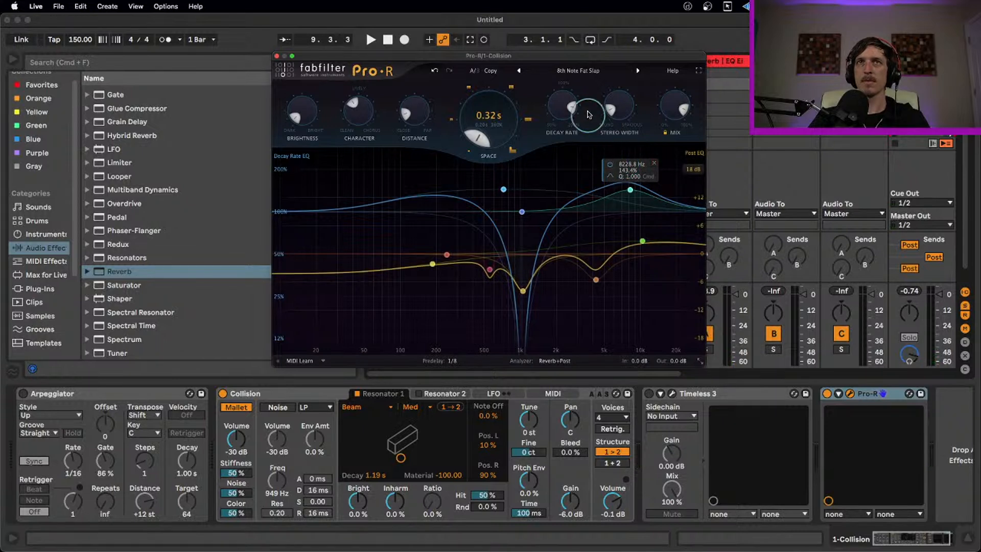
- Load the Ambience preset EDM Snare Ambience in the Collision track's Pro-R
{"action": "left_click", "coordinate": [577, 72]}
{"action": "mouse_move", "coordinate": [592, 97]}
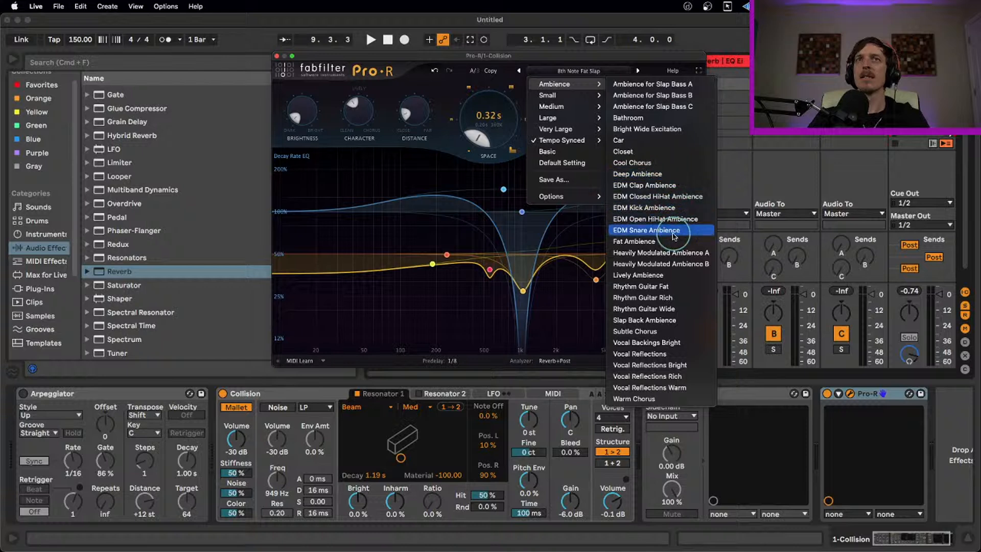
{"action": "left_click", "coordinate": [673, 234]}
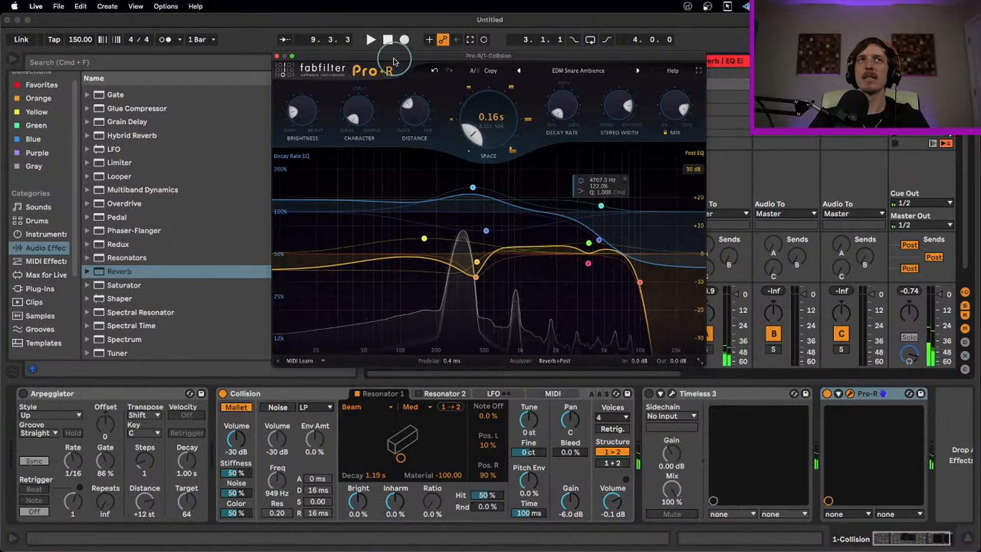
- Close the Pro-R window and move the Pro-R device from the Collision track to the Drum Rack track
{"action": "left_click", "coordinate": [277, 56]}
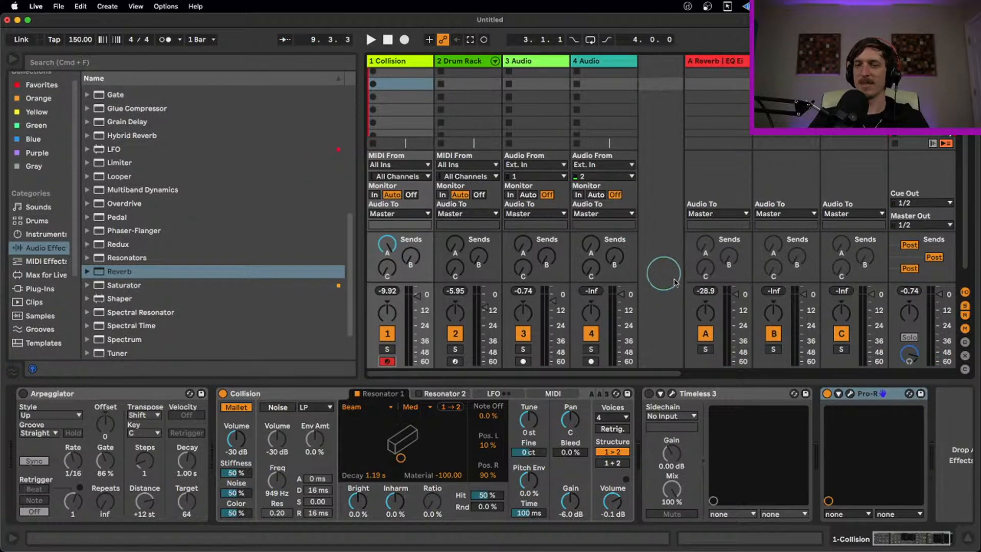
{"action": "left_click", "coordinate": [474, 62]}
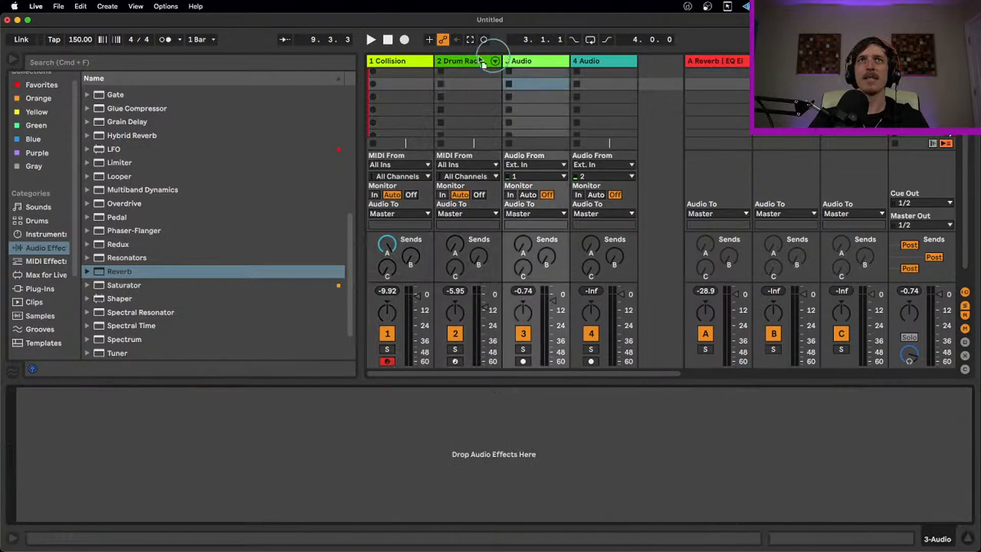
{"action": "left_click_drag", "start_coordinate": [524, 361], "coordinate": [515, 434]}
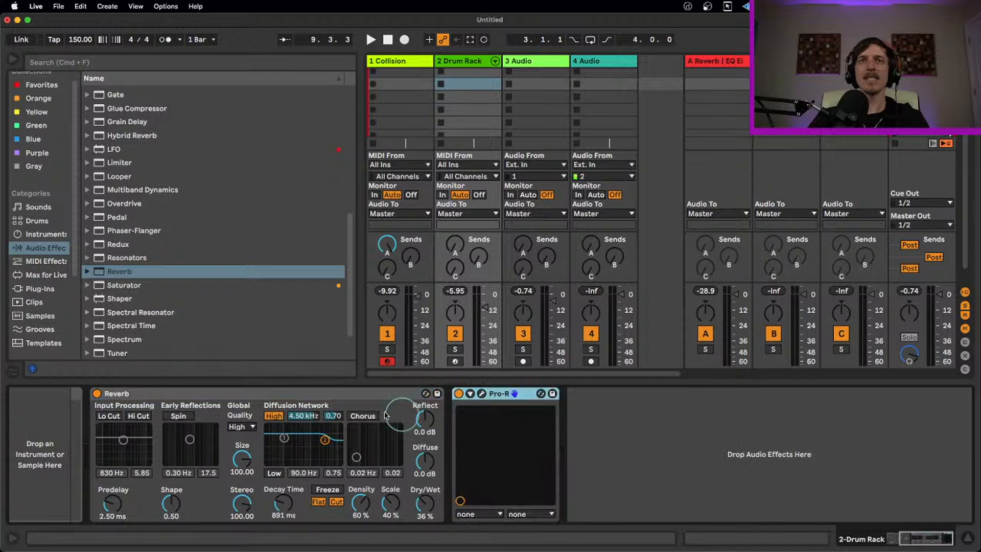
- Delete the Reverb device from the Drum Rack track and arm the track for recording
{"action": "left_click", "coordinate": [311, 394]}
{"action": "key", "text": "Delete"}
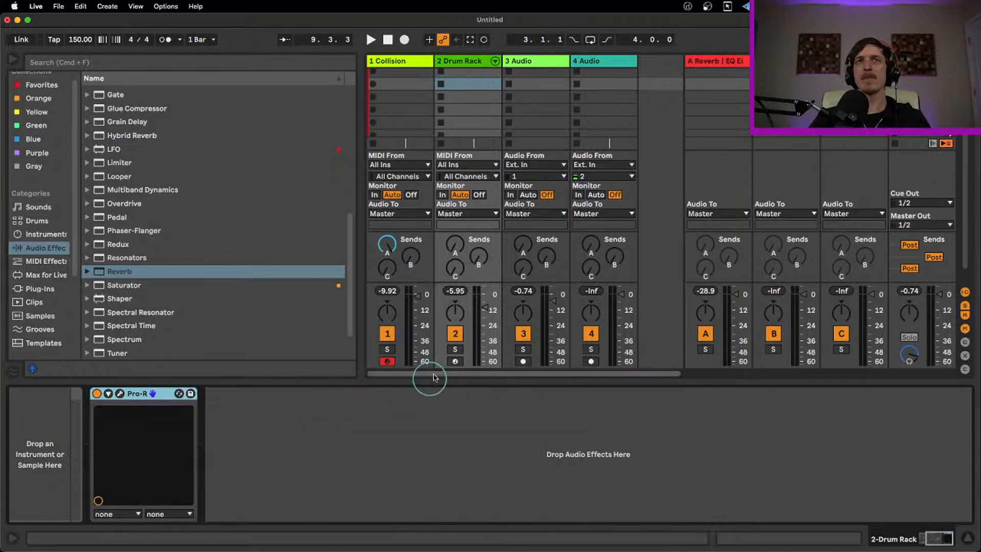
{"action": "left_click", "coordinate": [455, 361]}
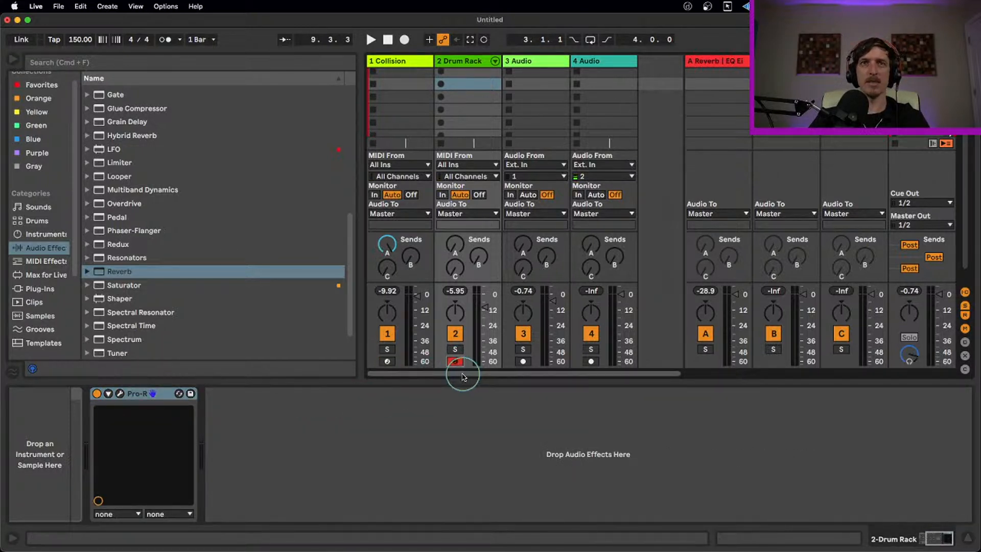
- Open the Pro-R window on the Drum Rack track and advance to the Fat Ambience preset
{"action": "left_click", "coordinate": [775, 440]}
{"action": "left_click", "coordinate": [933, 539]}
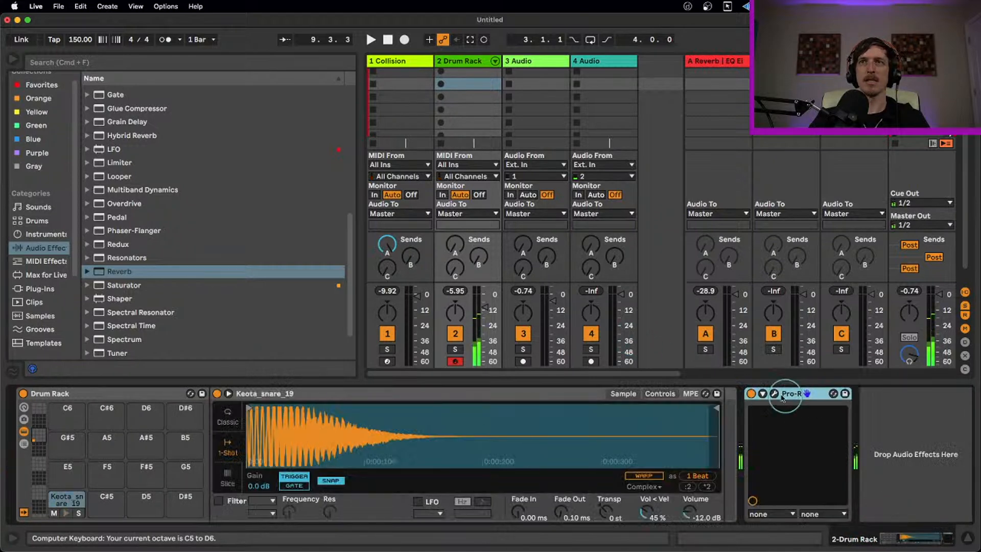
{"action": "left_click", "coordinate": [774, 393]}
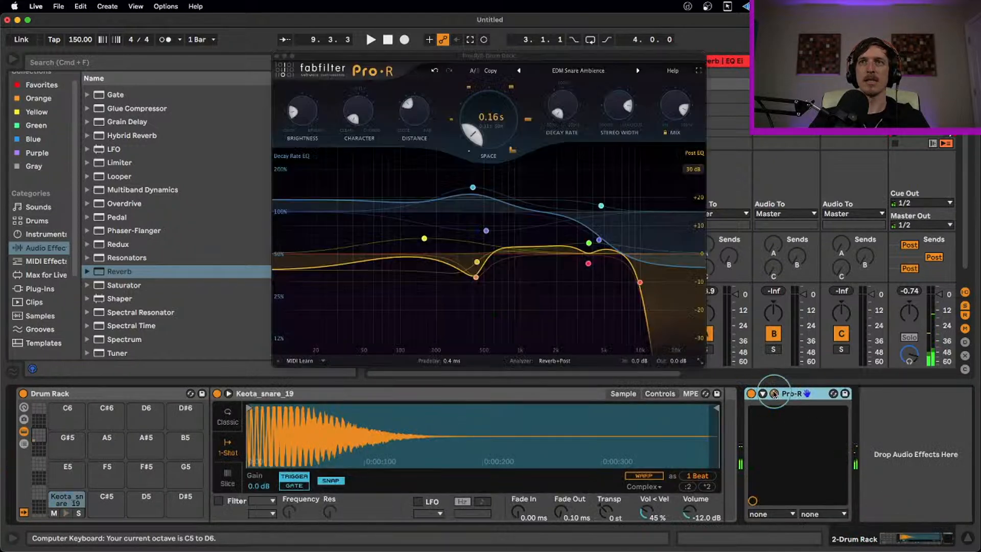
{"action": "left_click", "coordinate": [638, 72]}
{"action": "left_click", "coordinate": [637, 72]}
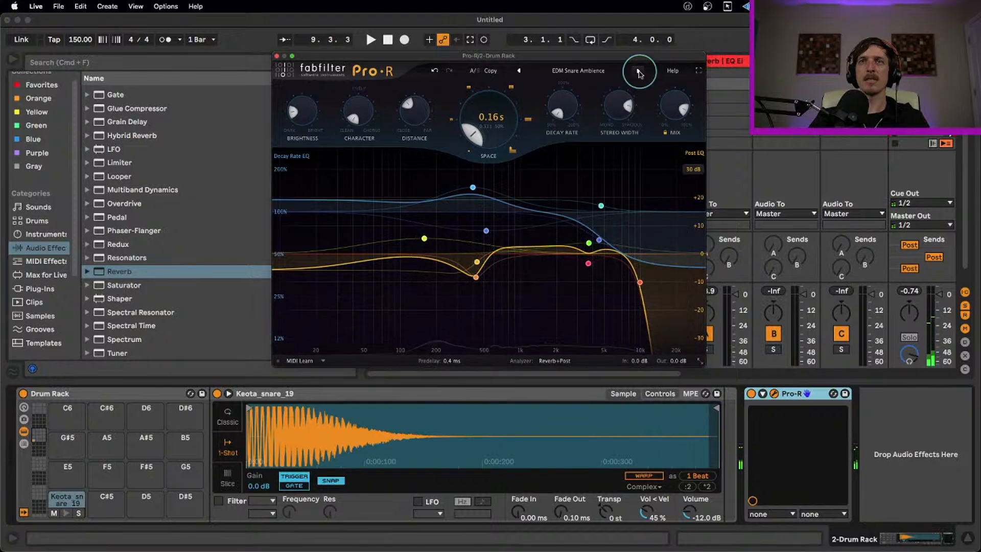
- Load the Ambience preset EDM Clap Ambience to audition it on the snare
{"action": "left_click", "coordinate": [592, 76]}
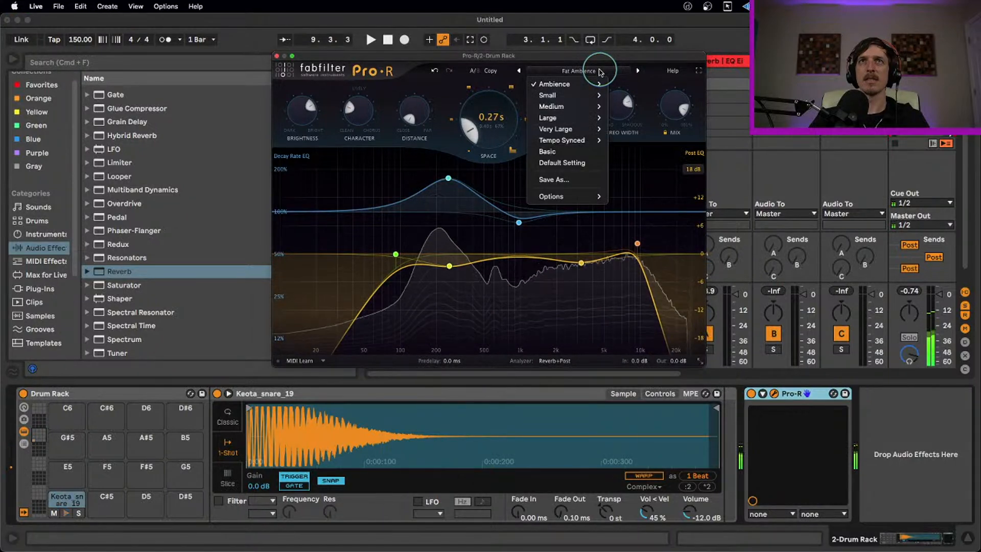
{"action": "mouse_move", "coordinate": [588, 84]}
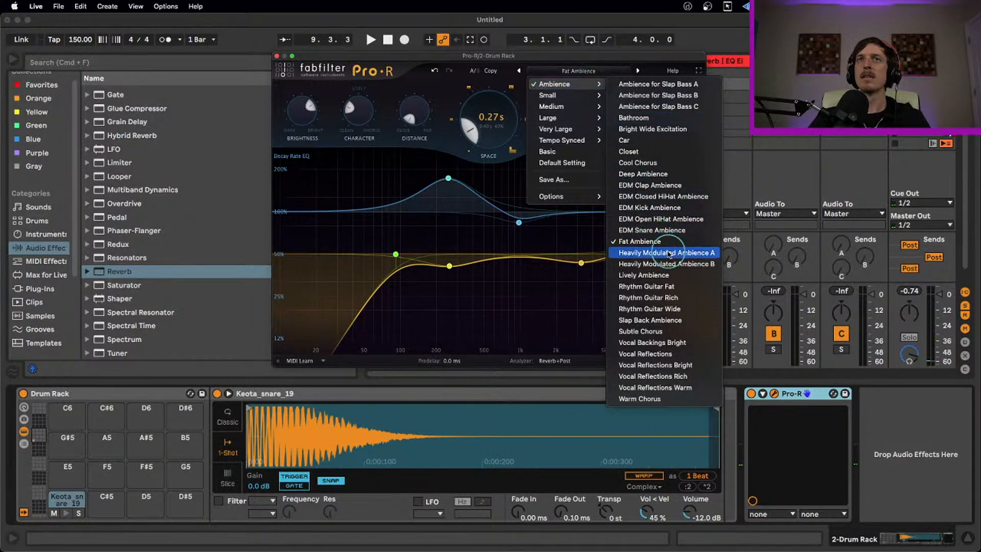
{"action": "left_click", "coordinate": [685, 185]}
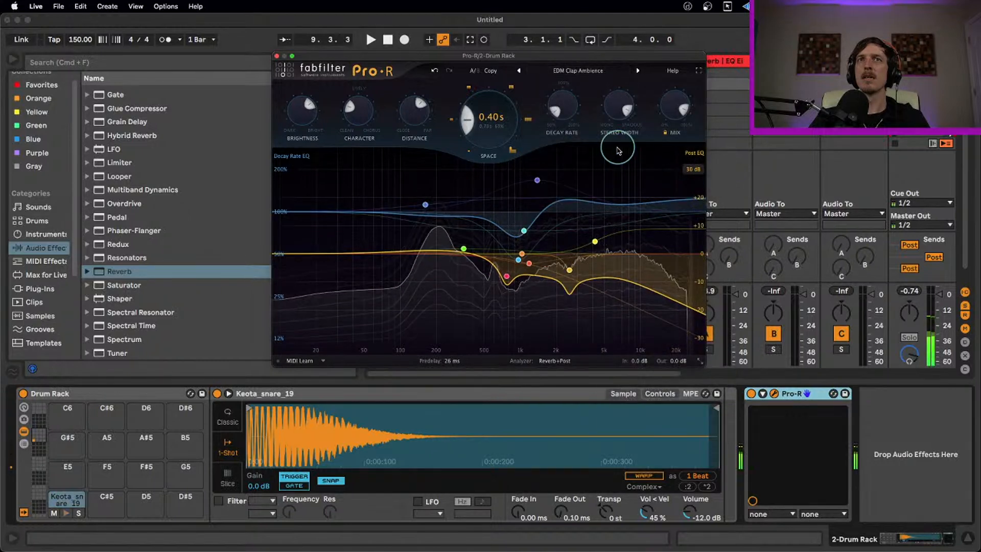
- Load the Small preset Small Dark Hall, and step forward through Snare Short Plate to Studio A
{"action": "left_click", "coordinate": [595, 74]}
{"action": "mouse_move", "coordinate": [597, 84]}
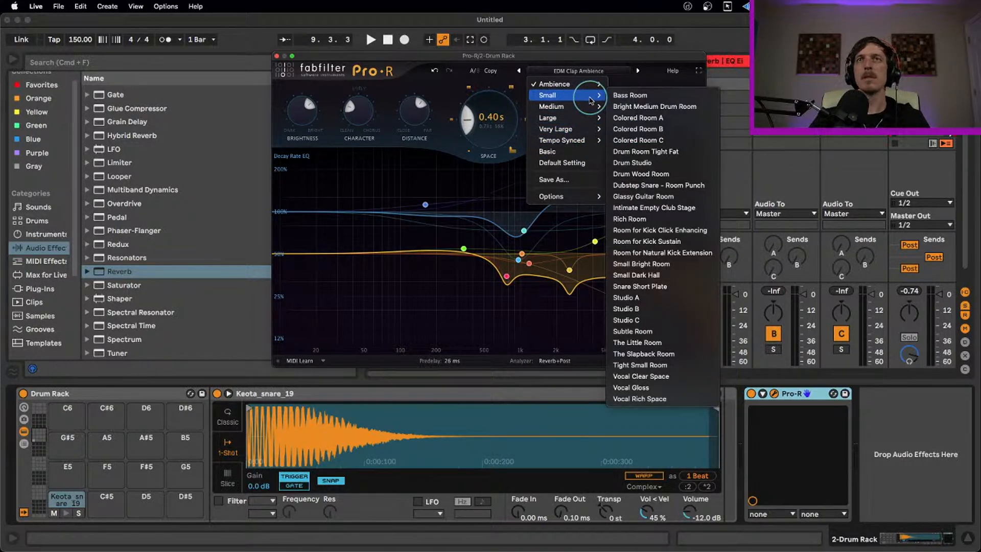
{"action": "left_click", "coordinate": [658, 272]}
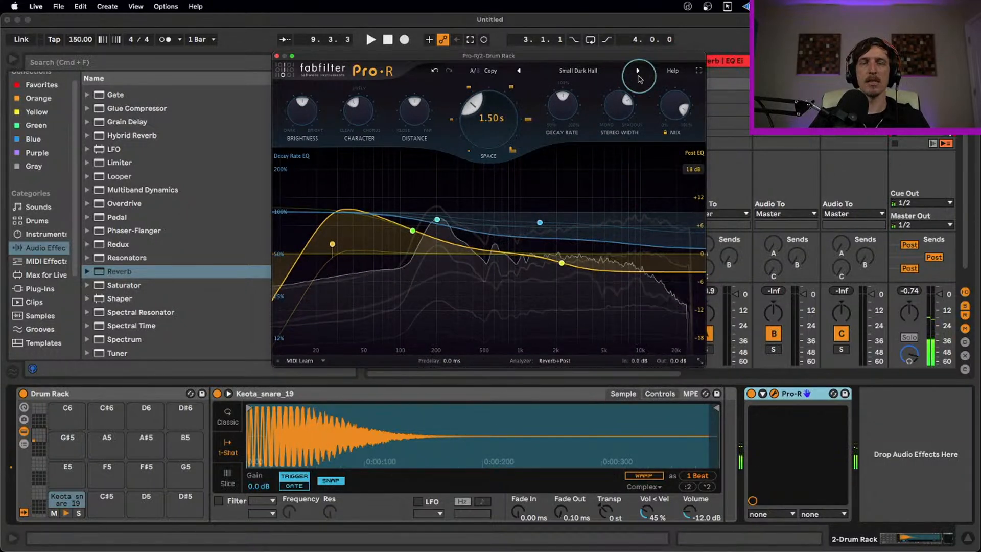
{"action": "left_click", "coordinate": [638, 74]}
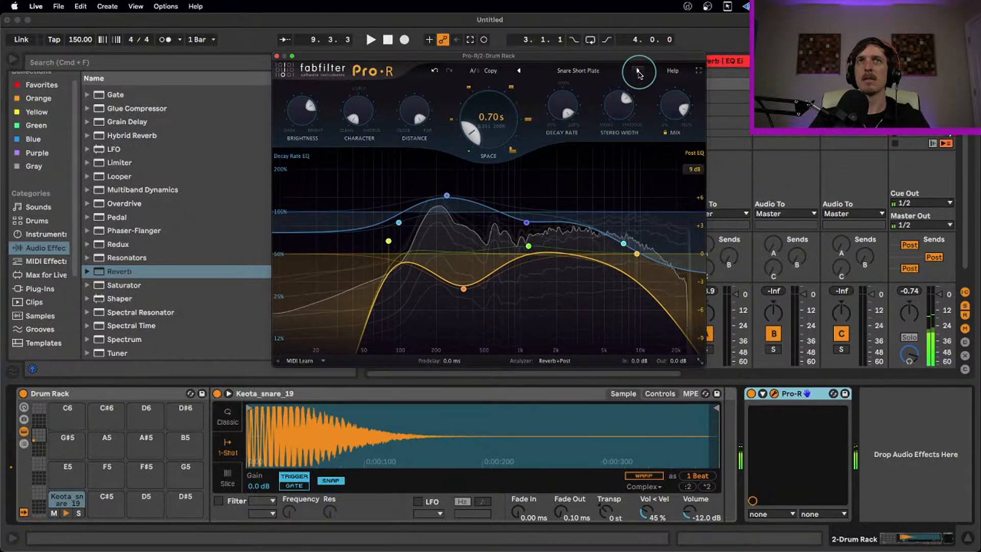
{"action": "left_click", "coordinate": [638, 75]}
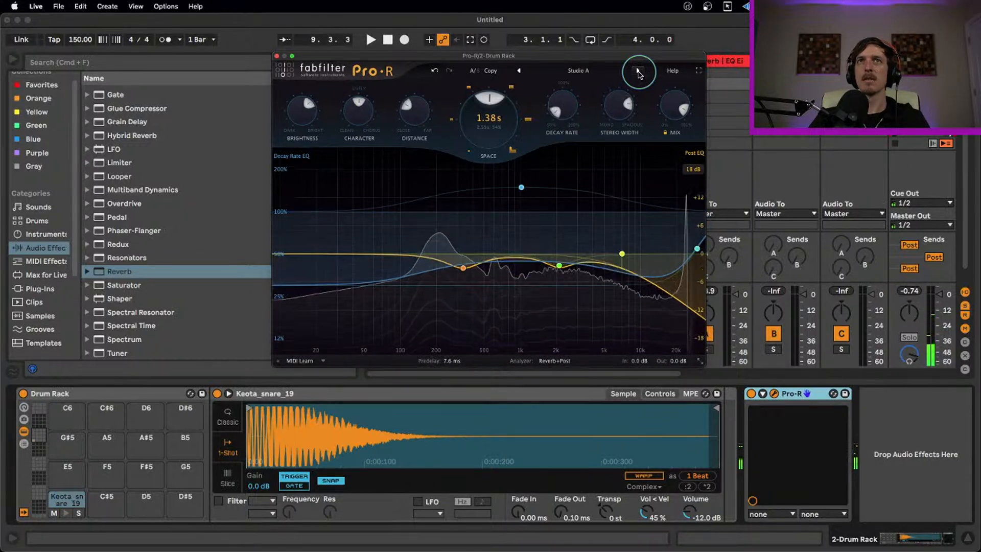
- Switch the snare's Pro-R back to the EDM Snare Ambience preset
{"action": "left_click", "coordinate": [589, 76]}
{"action": "mouse_move", "coordinate": [593, 95]}
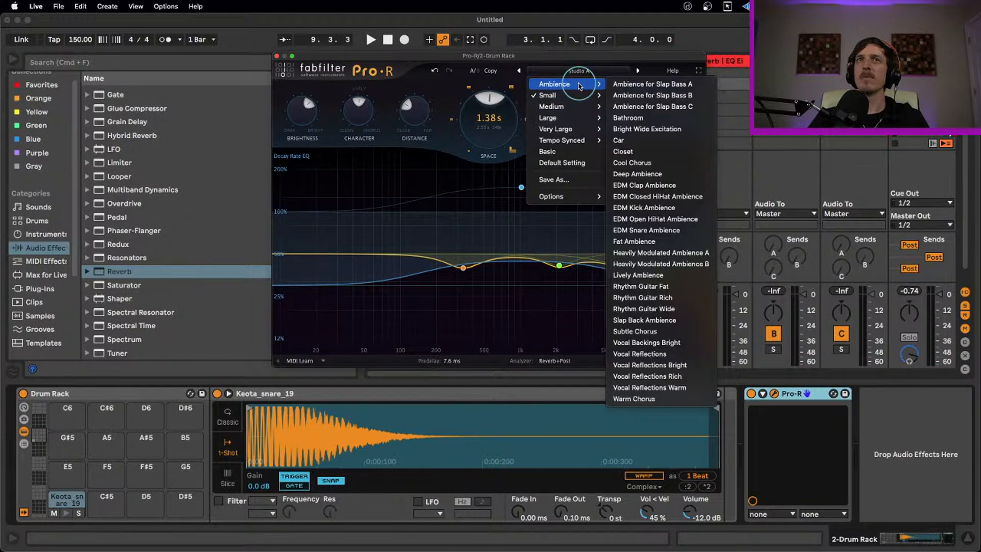
{"action": "left_click", "coordinate": [682, 230]}
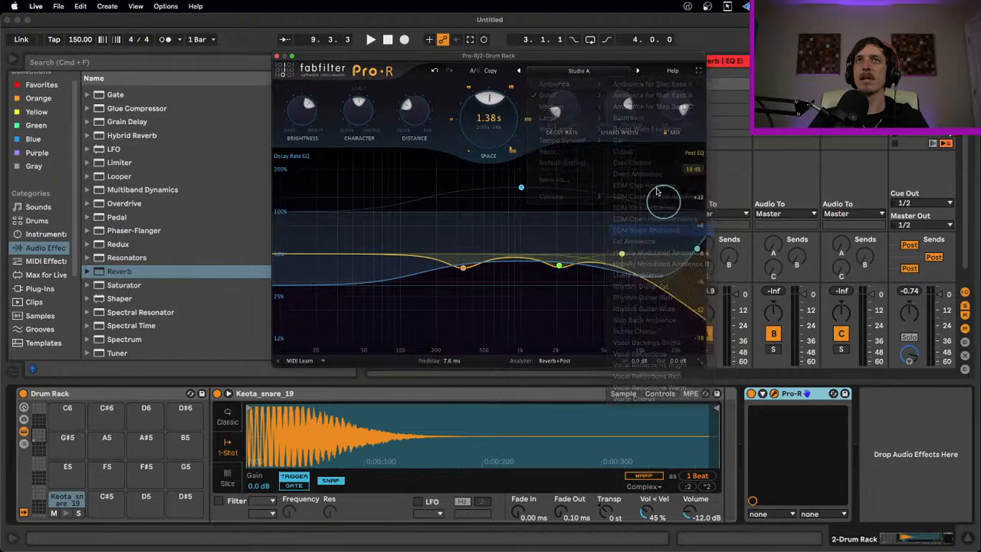
- Load the Large preset EDM SuperSaw Anthem Hall A and step forward through the following presets to Large Bright Church
{"action": "left_click", "coordinate": [589, 74]}
{"action": "mouse_move", "coordinate": [567, 118]}
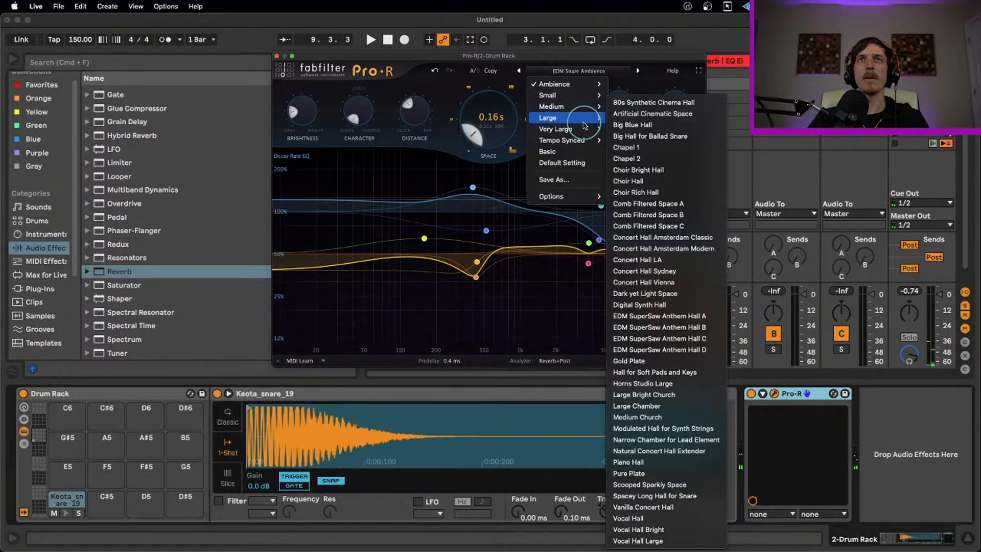
{"action": "left_click", "coordinate": [670, 317]}
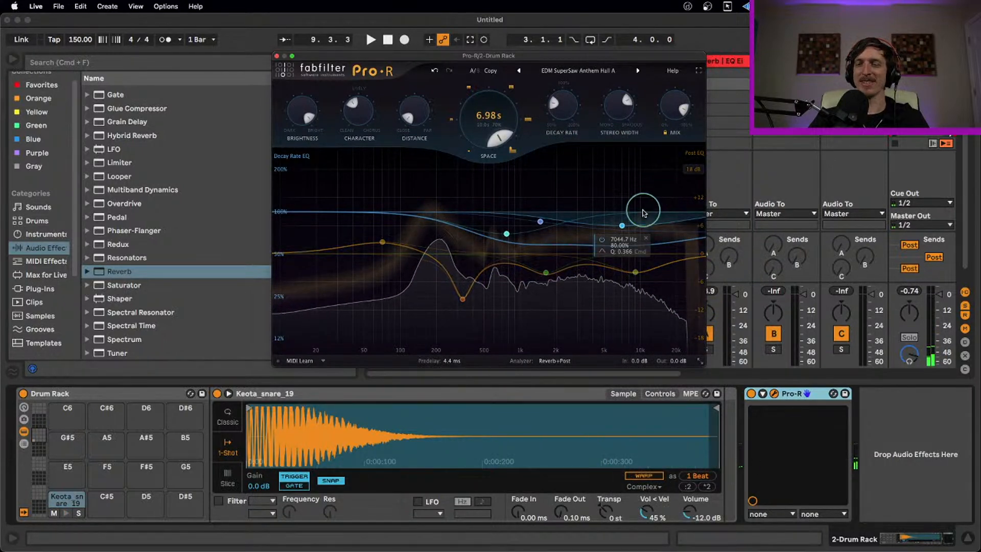
{"action": "left_click", "coordinate": [638, 72]}
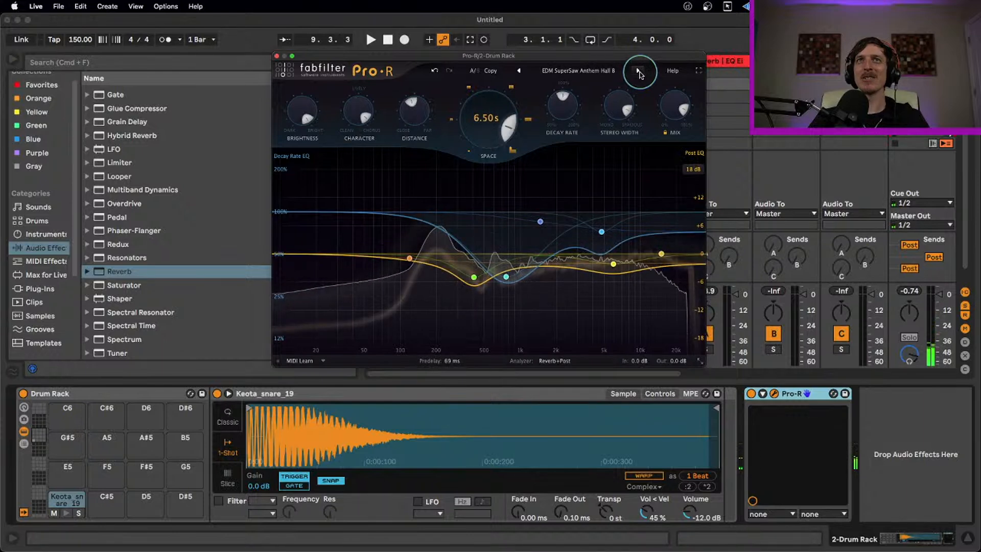
{"action": "left_click", "coordinate": [639, 72]}
{"action": "left_click", "coordinate": [638, 71]}
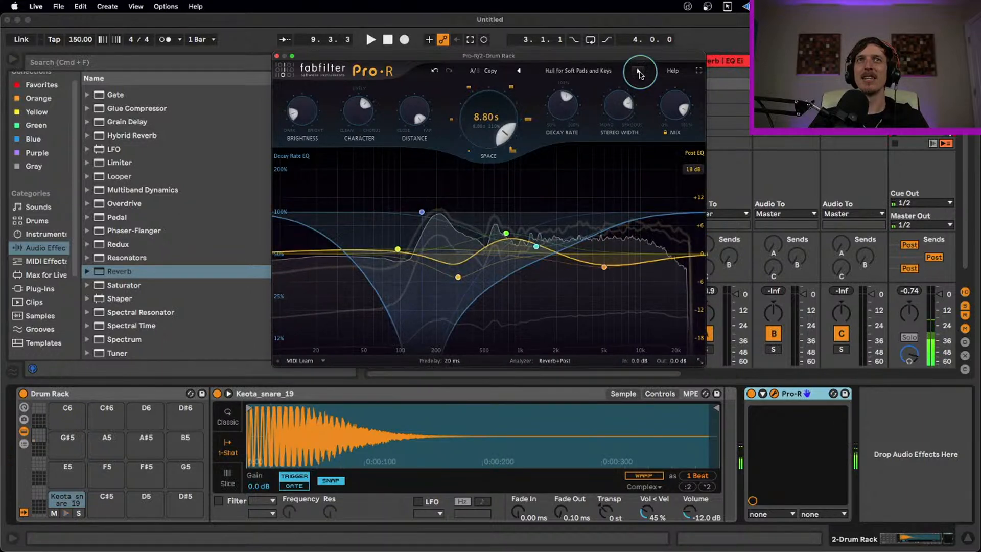
{"action": "left_click", "coordinate": [639, 71]}
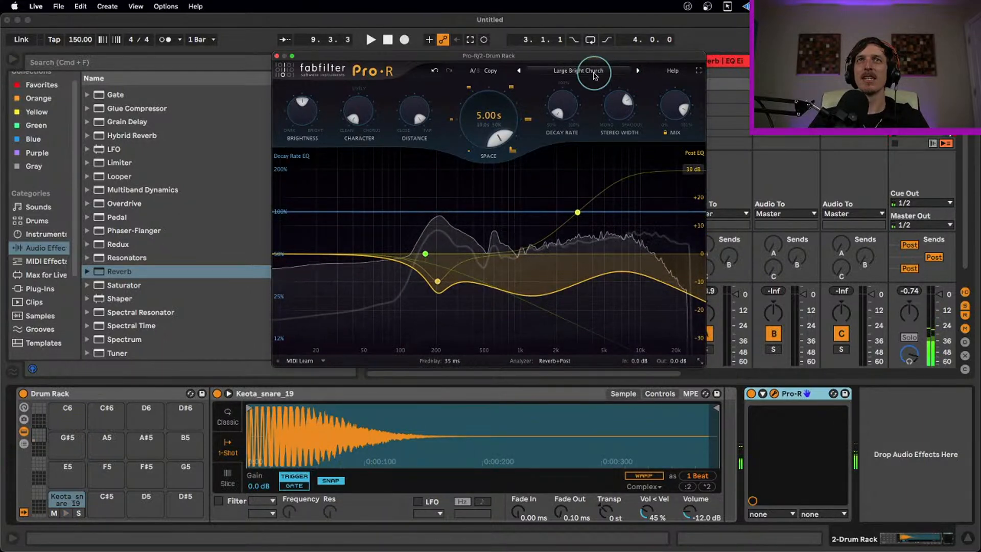
- Load the Very Large preset Eternity in the Drum Rack track's Pro-R
{"action": "left_click", "coordinate": [578, 71]}
{"action": "mouse_move", "coordinate": [580, 133]}
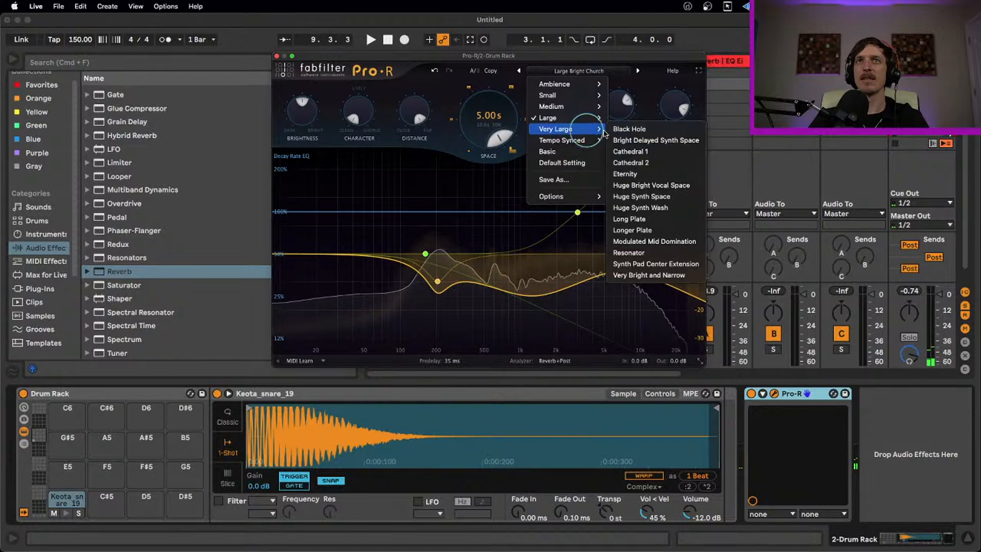
{"action": "left_click", "coordinate": [648, 174]}
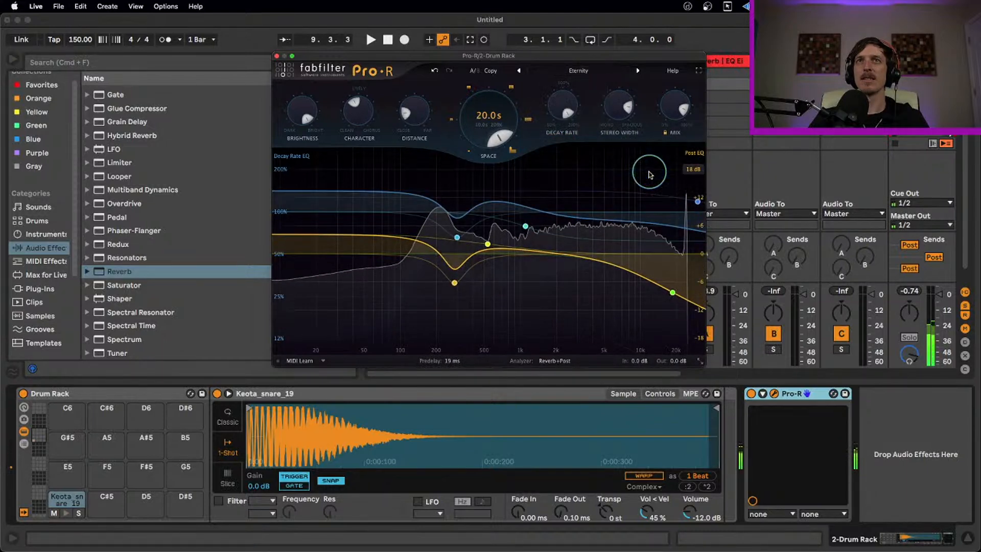
- Move Pro-R from the Drum Rack track back to the Collision track and open its window, keeping the Eternity preset
{"action": "left_click", "coordinate": [276, 56]}
{"action": "left_click", "coordinate": [395, 85]}
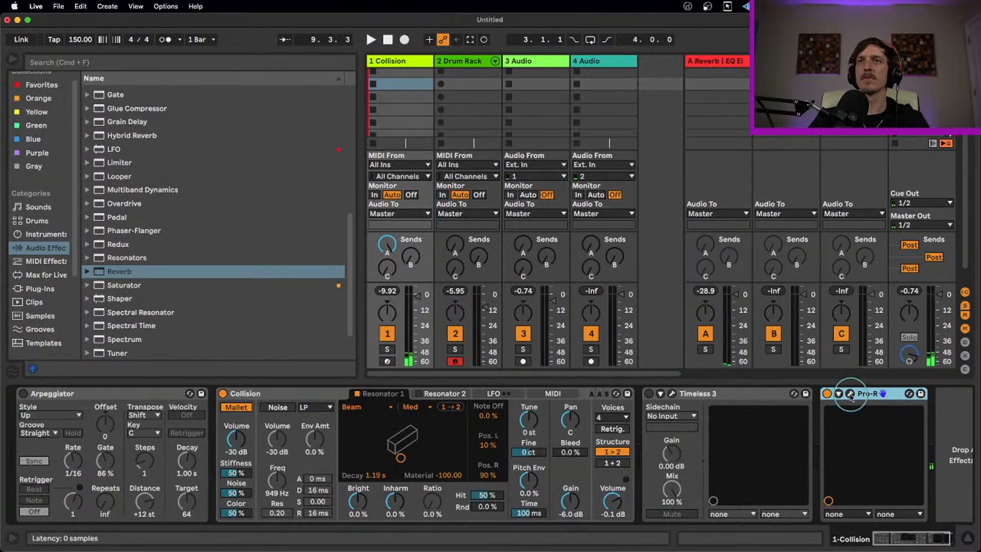
{"action": "left_click", "coordinate": [850, 396]}
{"action": "left_click", "coordinate": [557, 71]}
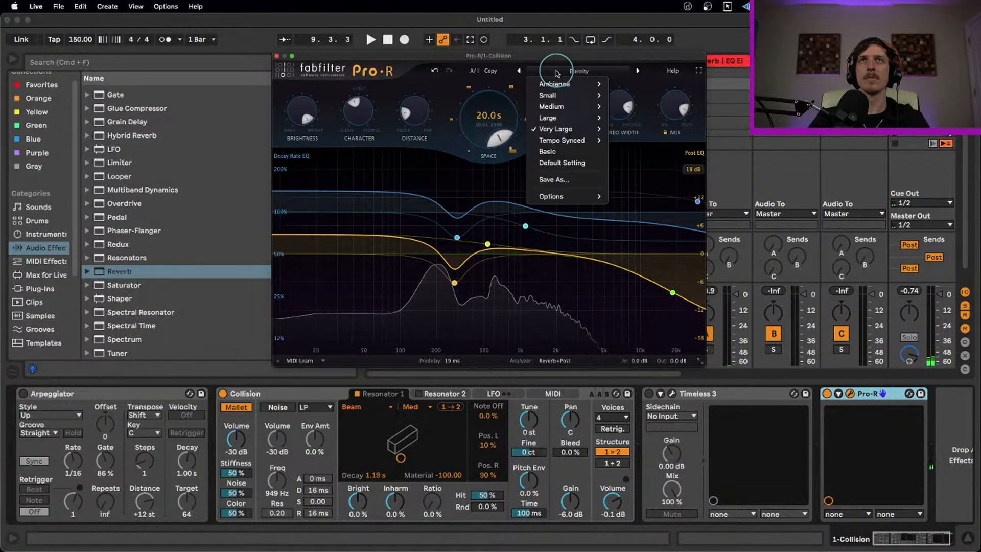
{"action": "left_click", "coordinate": [429, 72]}
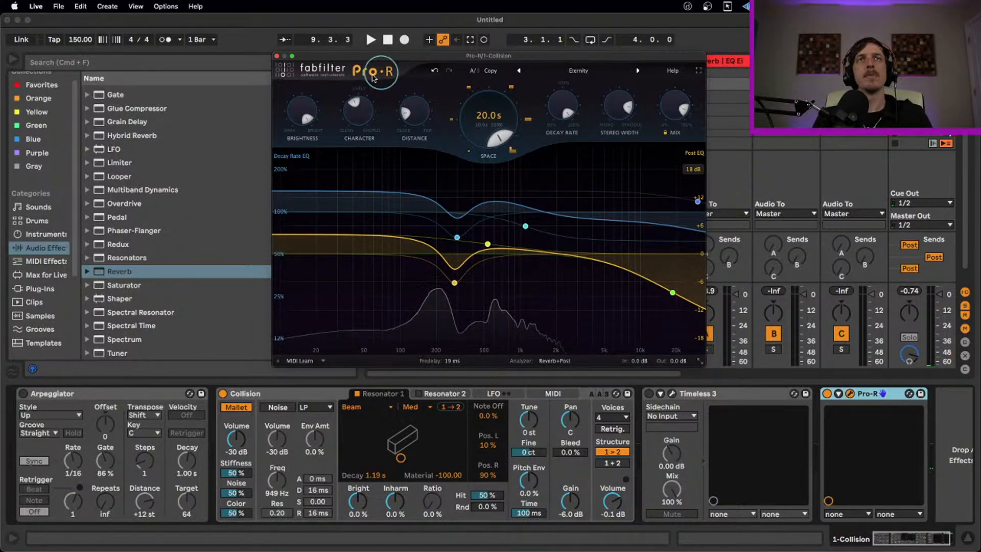
- Arm the Collision track for playing and lower Pro-R's Space to about 667 ms
{"action": "left_click", "coordinate": [276, 57]}
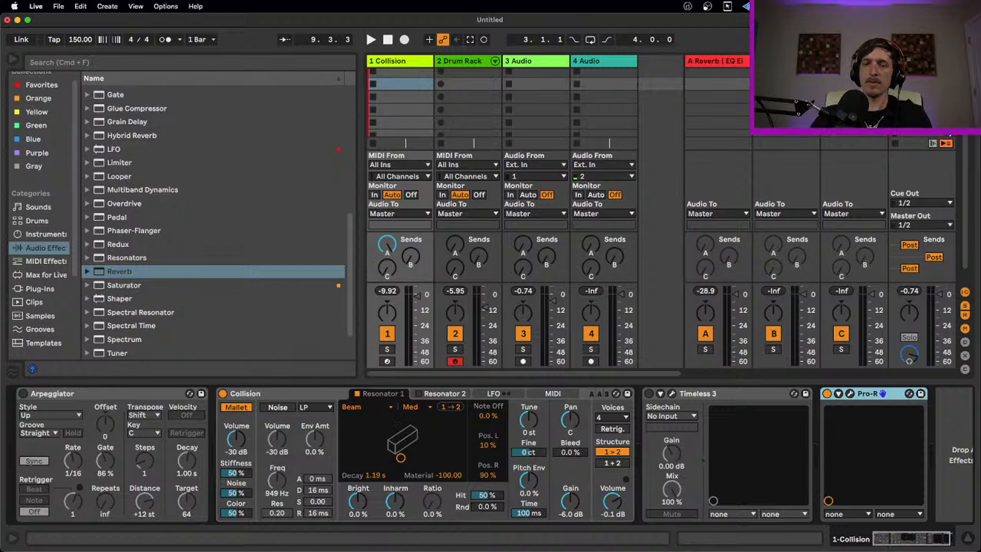
{"action": "left_click", "coordinate": [296, 396]}
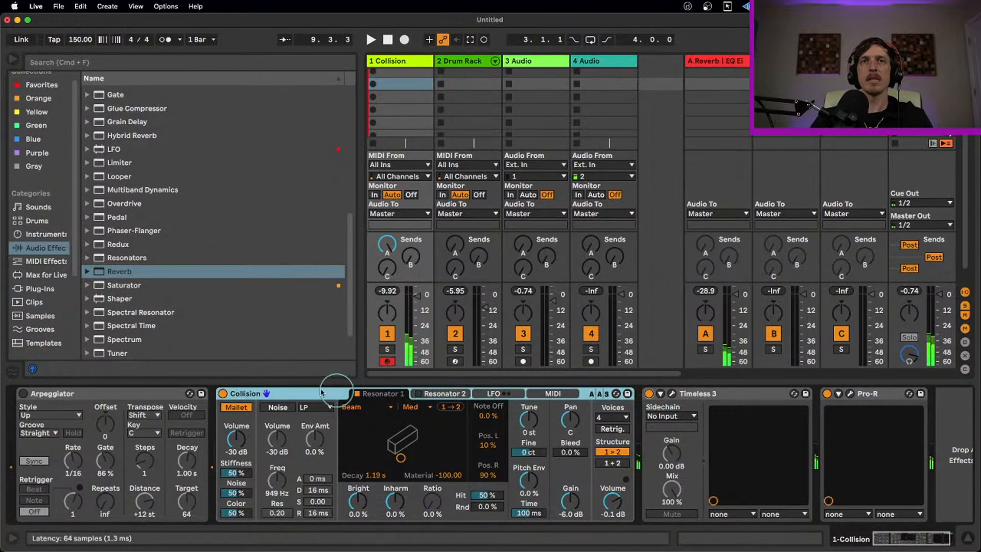
{"action": "left_click", "coordinate": [850, 394]}
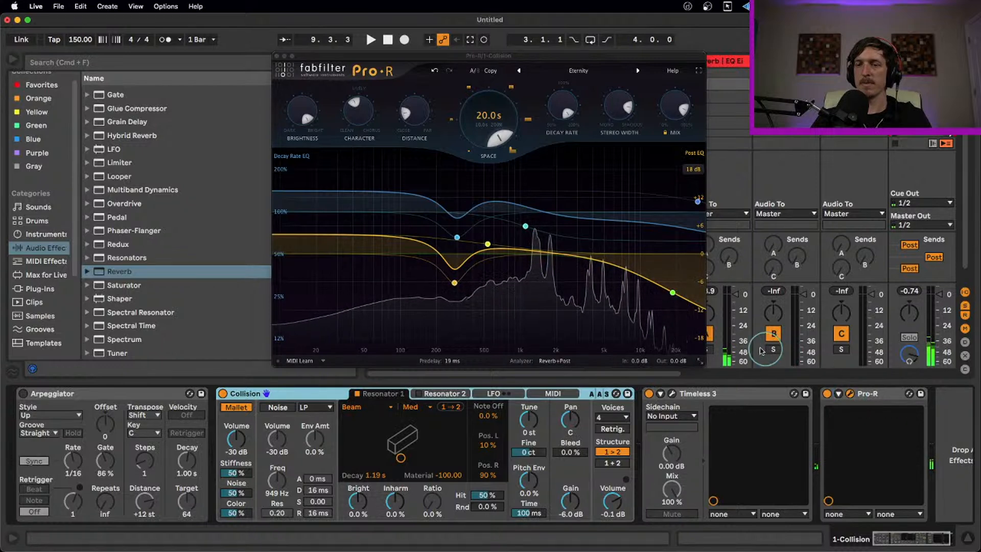
{"action": "left_click_drag", "start_coordinate": [496, 119], "coordinate": [494, 221]}
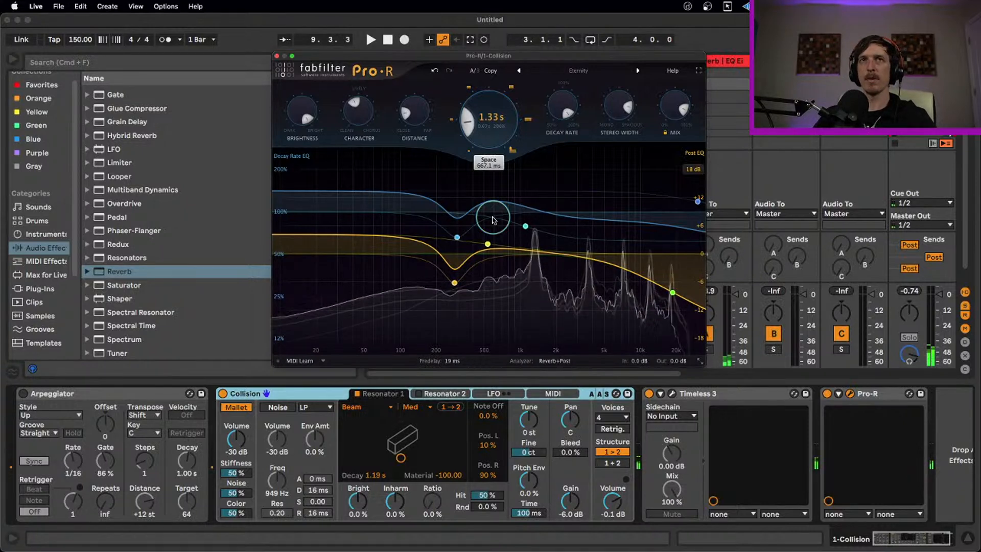
- Enable the Arpeggiator with a 1/12 rate and set Collision's Resonator 1 Material to 23.44
{"action": "left_click", "coordinate": [23, 394]}
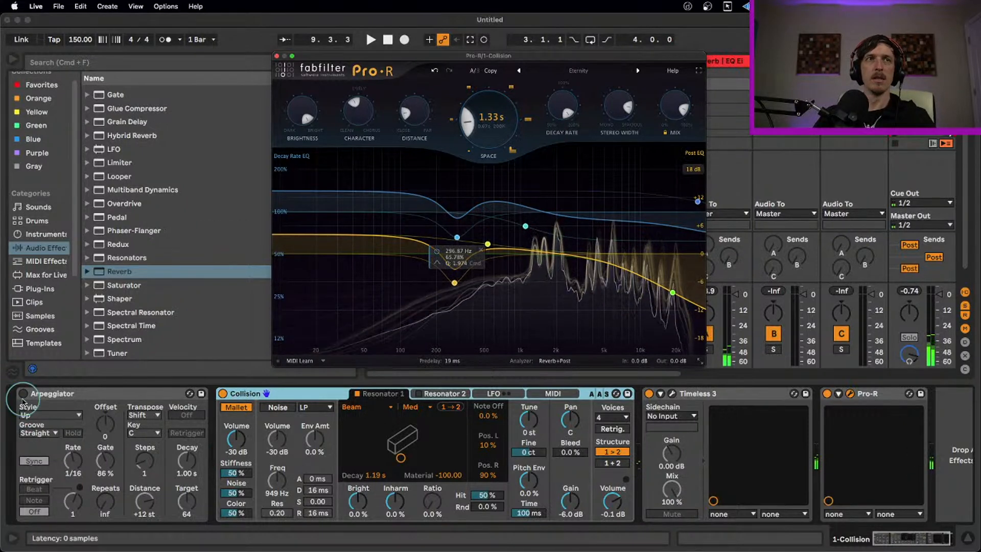
{"action": "left_click_drag", "start_coordinate": [549, 62], "coordinate": [781, 80]}
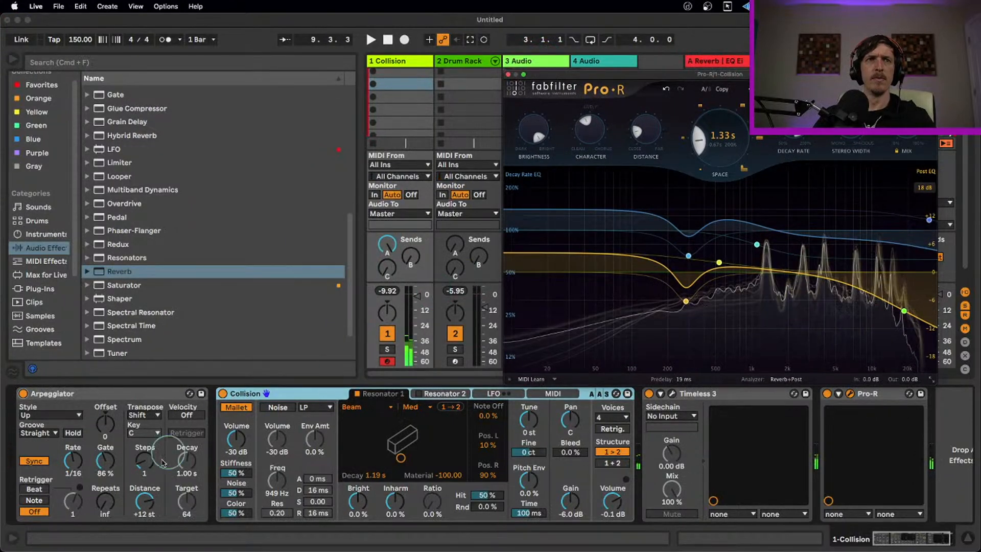
{"action": "left_click", "coordinate": [70, 463]}
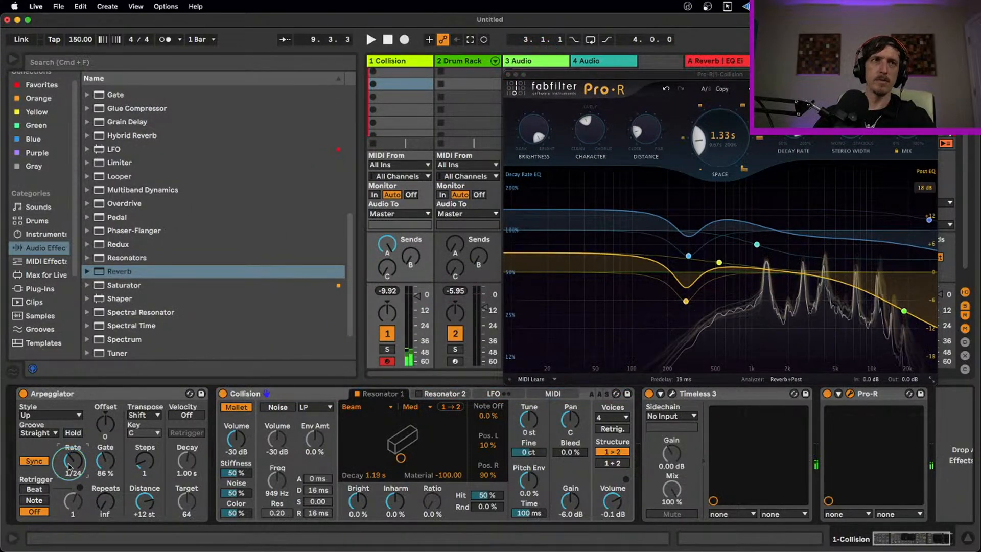
{"action": "left_click_drag", "start_coordinate": [70, 466], "coordinate": [69, 462]}
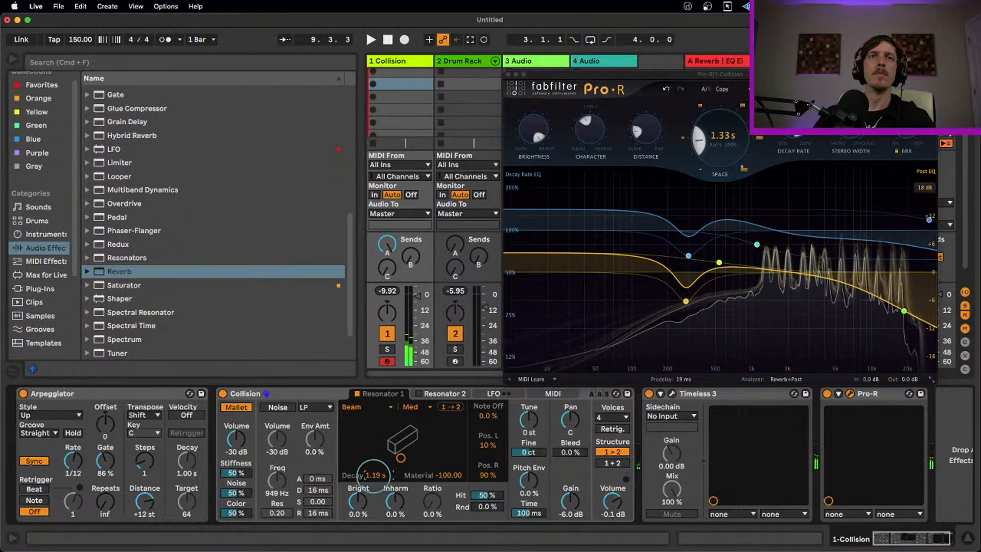
{"action": "left_click_drag", "start_coordinate": [440, 478], "coordinate": [440, 439]}
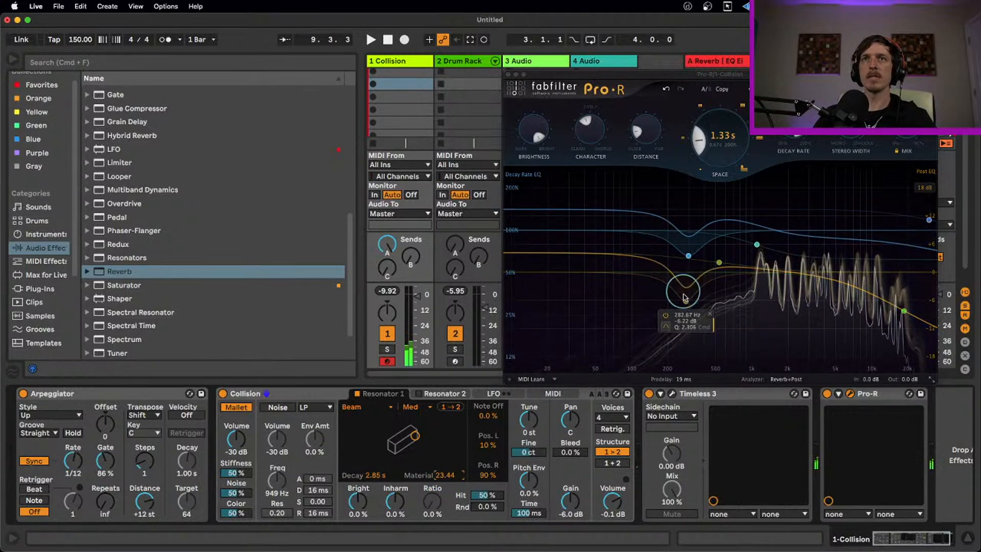
- Add a 12 dB/oct low-cut band at about 270 Hz to Pro-R's Post EQ curve
{"action": "left_click", "coordinate": [587, 256]}
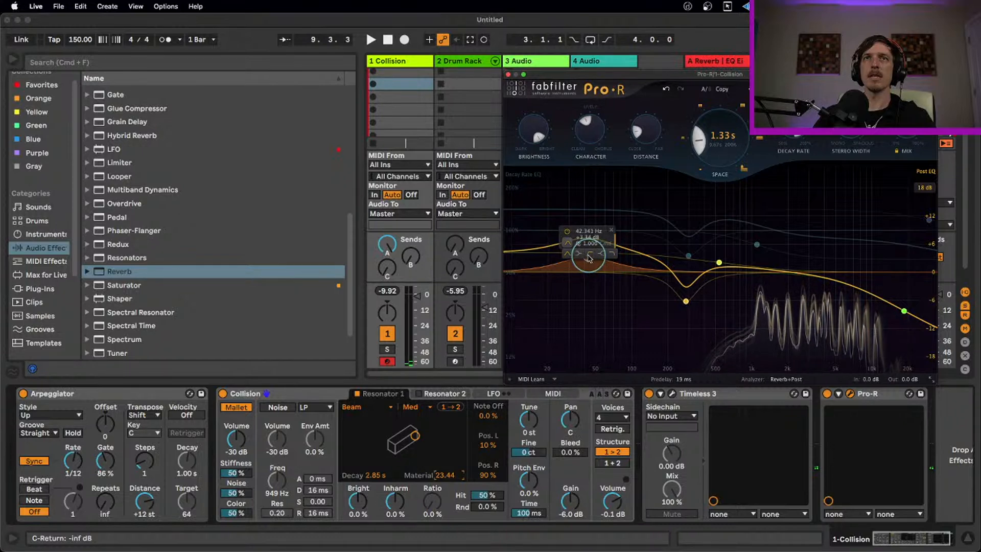
{"action": "left_click", "coordinate": [589, 255]}
{"action": "left_click_drag", "start_coordinate": [590, 272], "coordinate": [684, 285]}
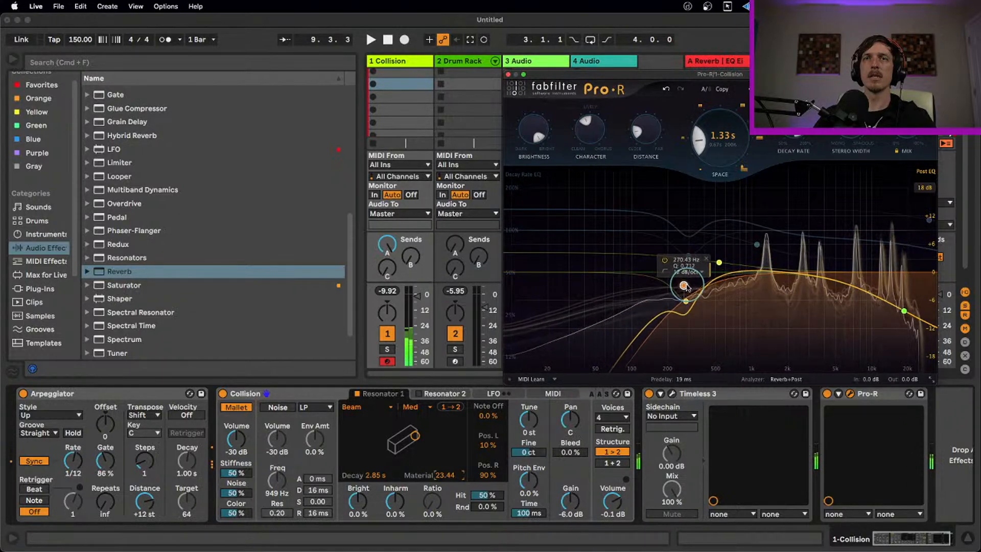
- Play the synth in different octaves and lower Pro-R's Decay Rate until the reverb time is 0.85 s
{"action": "key", "text": "x"}
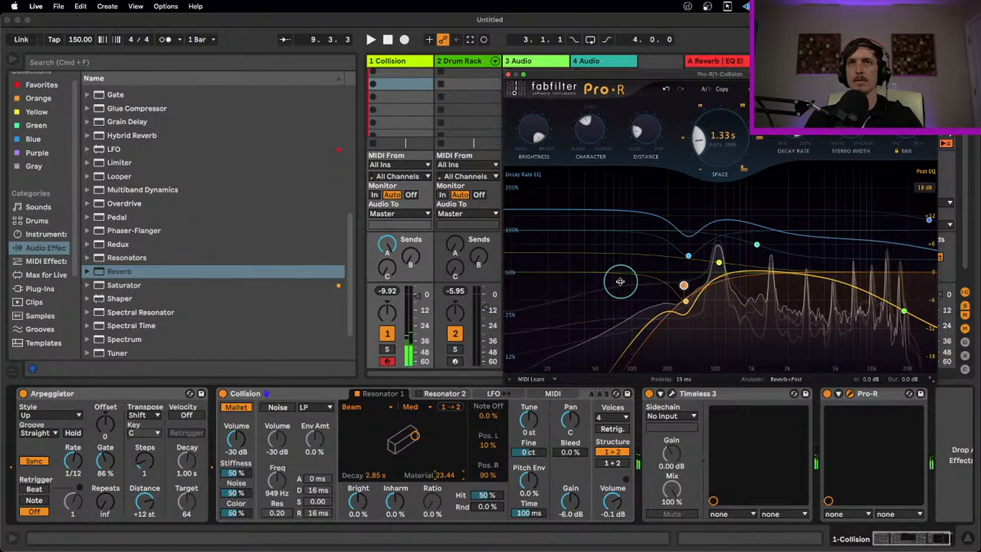
{"action": "key", "text": "z"}
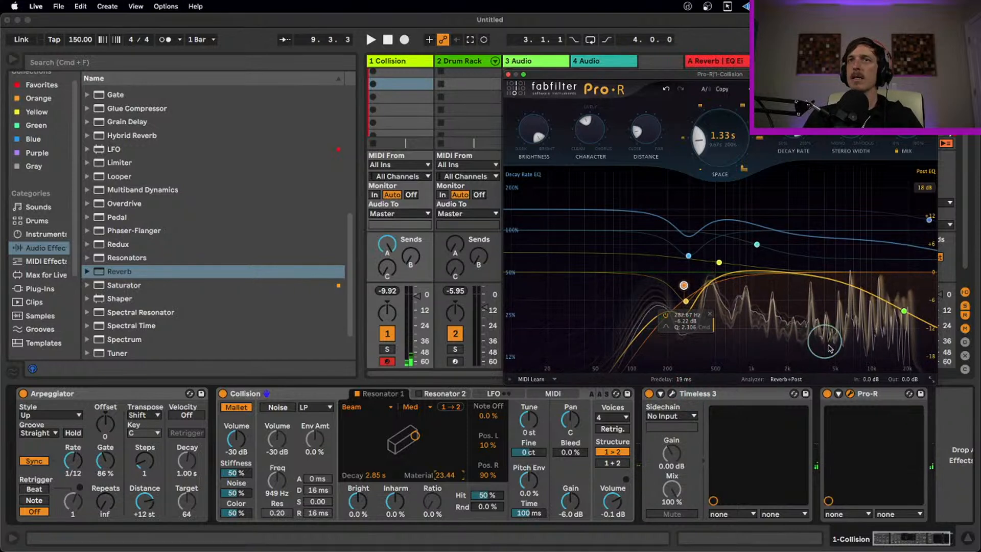
{"action": "left_click_drag", "start_coordinate": [794, 135], "coordinate": [790, 230]}
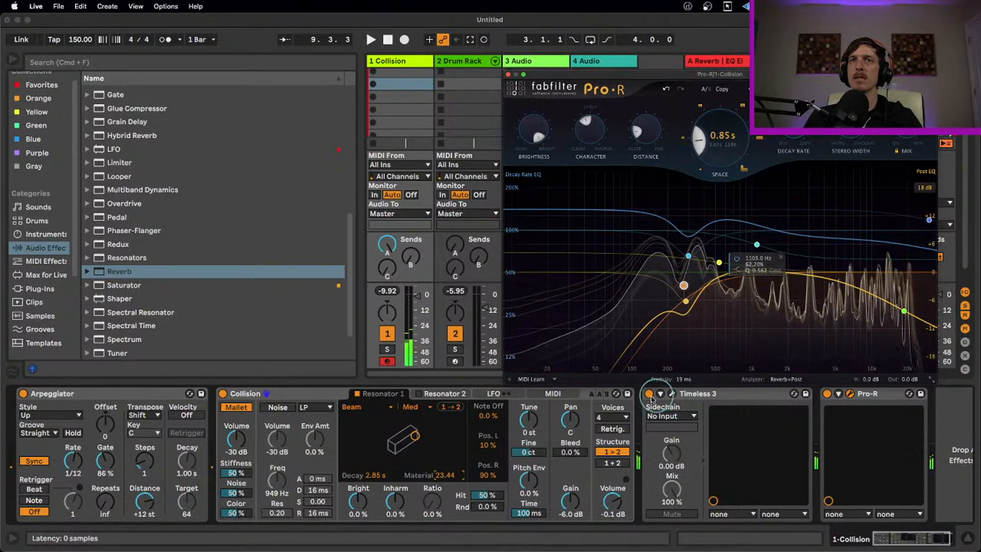
- Toggle the Timeless 3 delay for comparison, open its window and turn off its Dynamics and Drive effects
{"action": "left_click", "coordinate": [649, 395]}
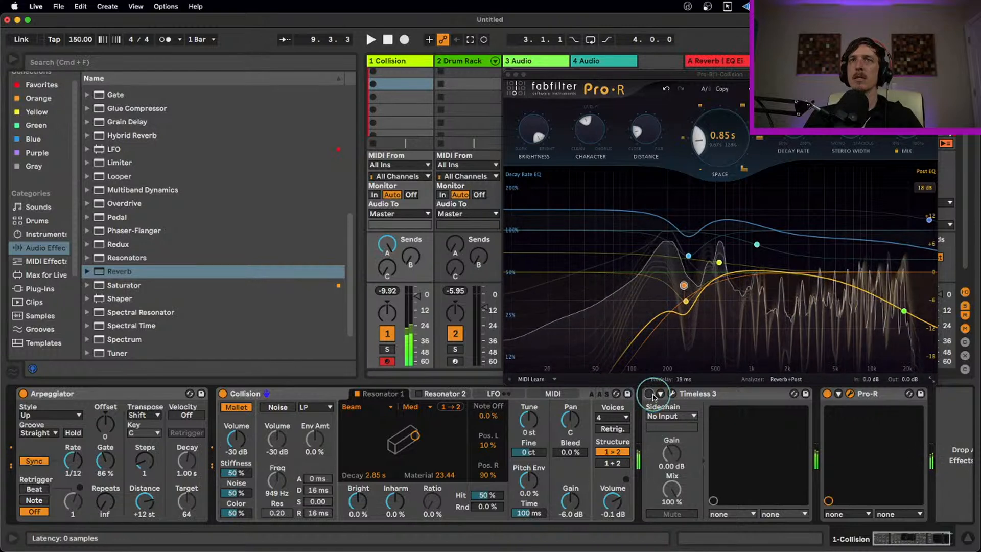
{"action": "left_click", "coordinate": [671, 393]}
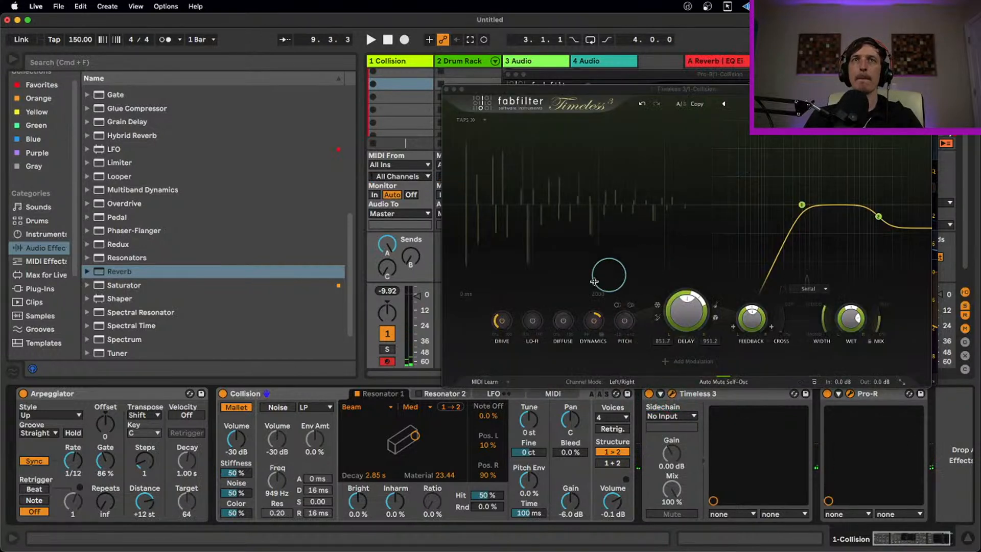
{"action": "left_click", "coordinate": [594, 322]}
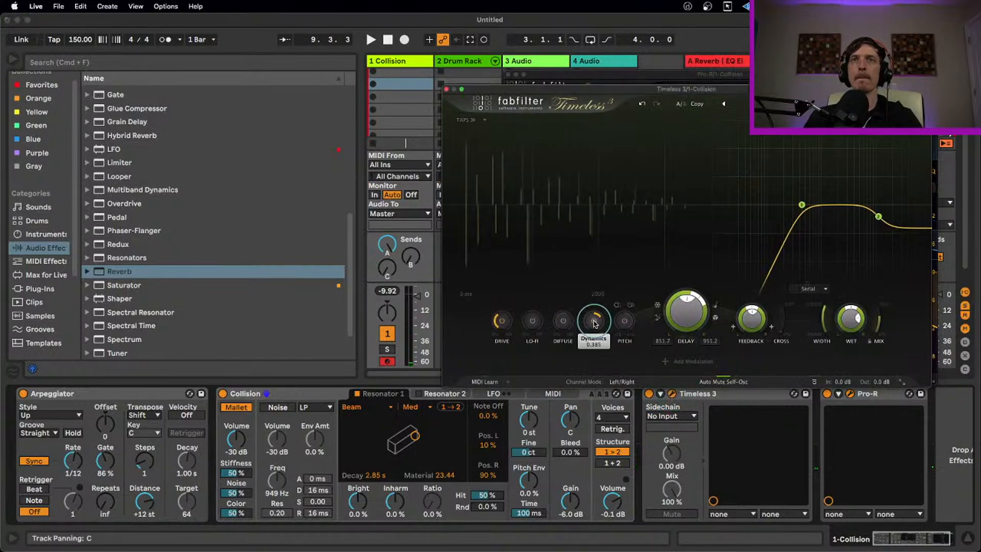
{"action": "left_click", "coordinate": [501, 320]}
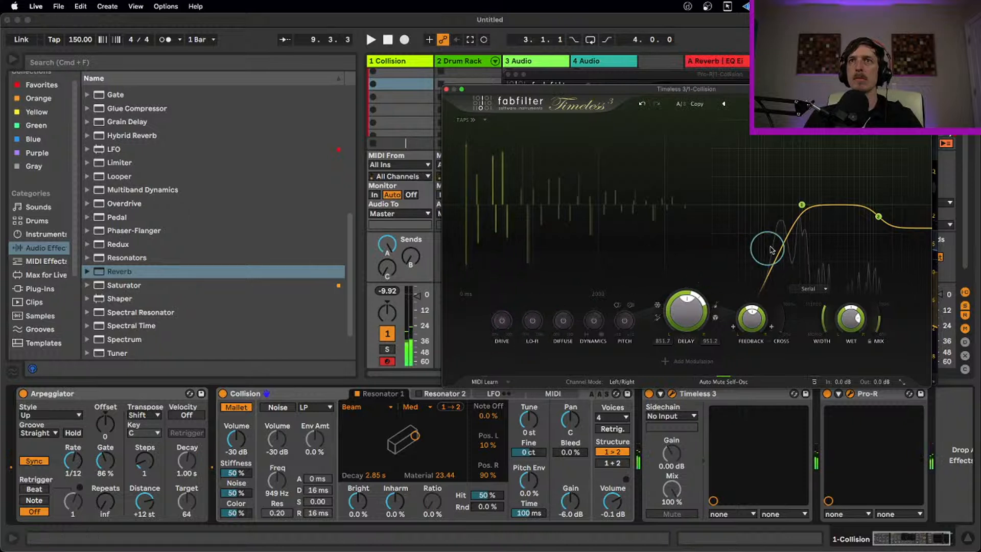
- Play the synth an octave higher and set the Arpeggiator to 2 steps with the DownUp style
{"action": "mouse_move", "coordinate": [792, 239]}
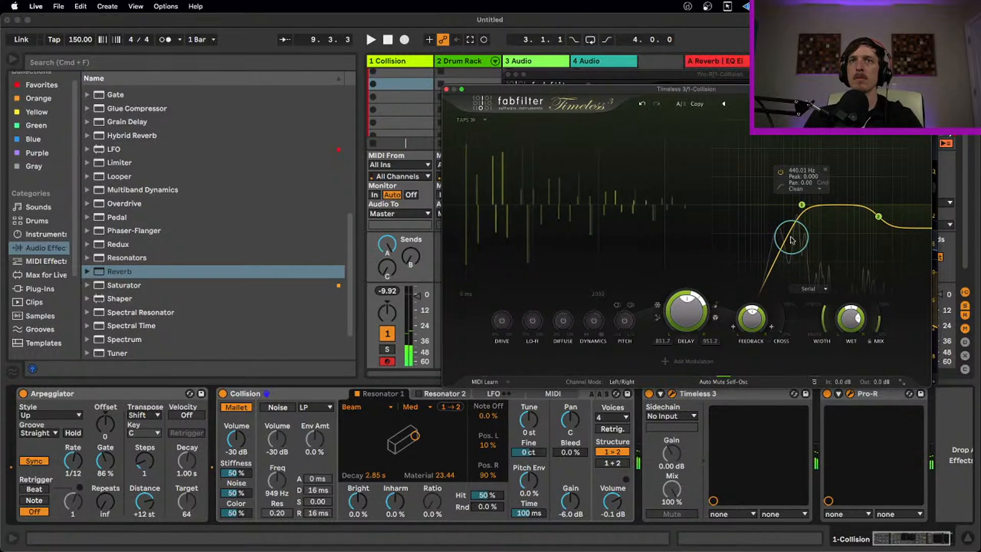
{"action": "key", "text": "x"}
{"action": "key", "text": "a"}
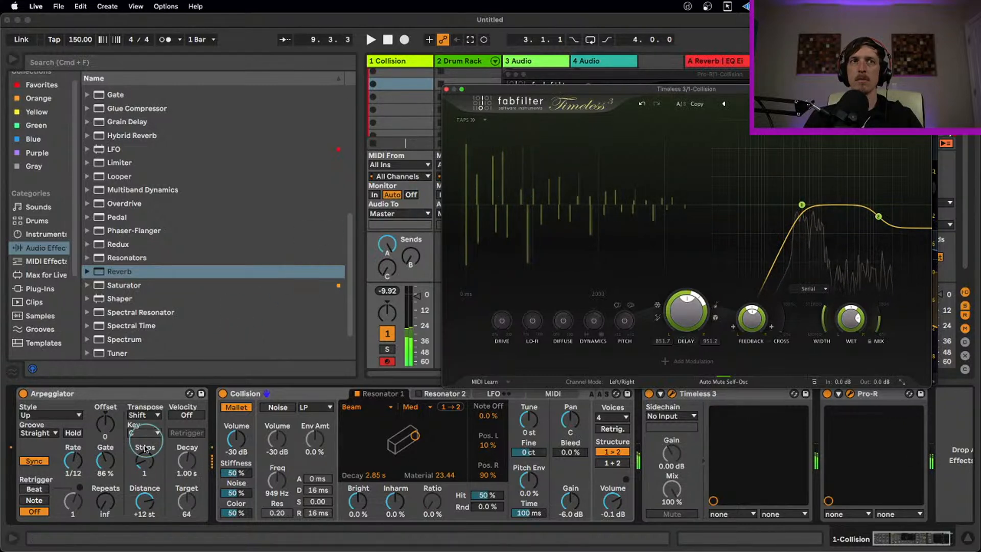
{"action": "left_click_drag", "start_coordinate": [145, 461], "coordinate": [145, 458]}
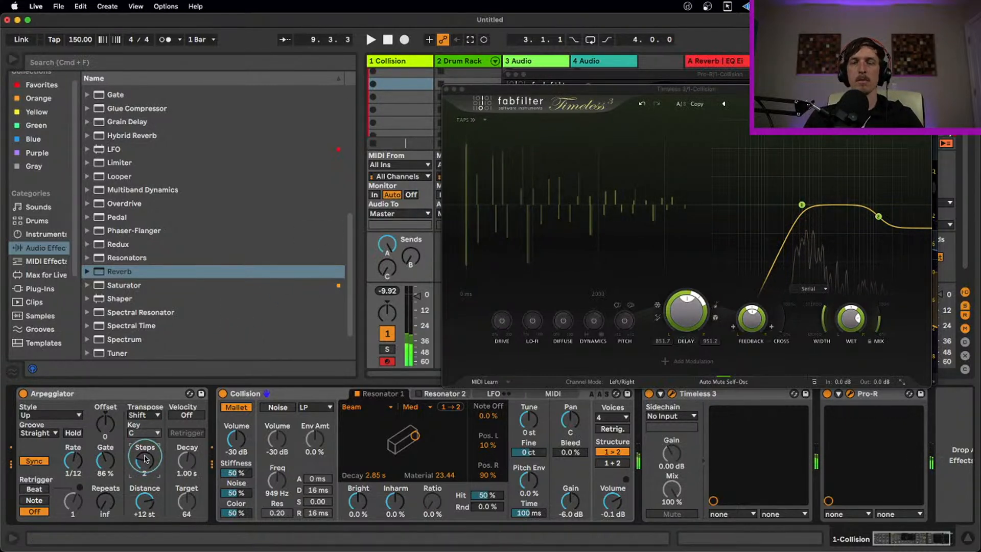
{"action": "left_click", "coordinate": [55, 415]}
{"action": "left_click", "coordinate": [66, 253]}
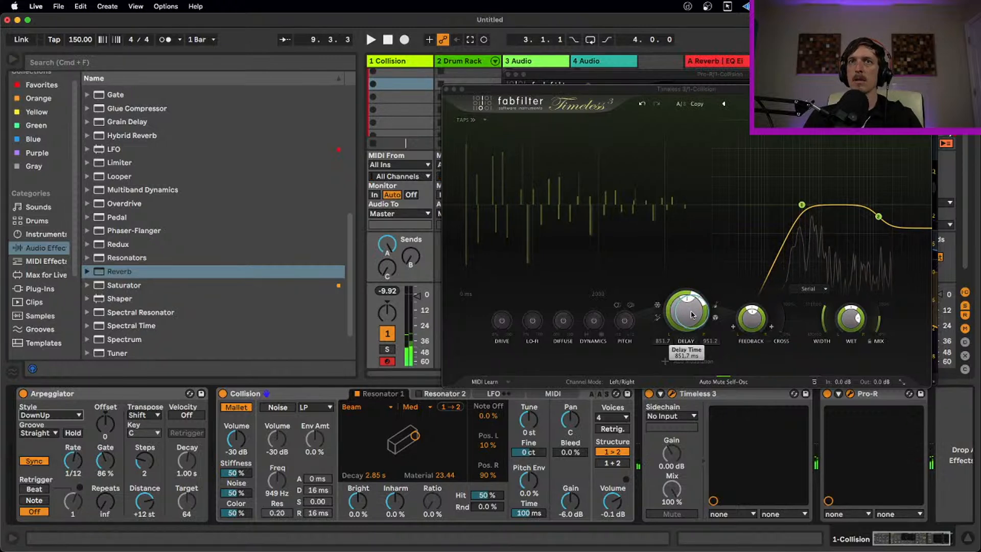
- Lower the feedback in Timeless 3 and move its window aside to uncover Pro-R
{"action": "left_click", "coordinate": [752, 319]}
{"action": "left_click_drag", "start_coordinate": [743, 370], "coordinate": [727, 414]}
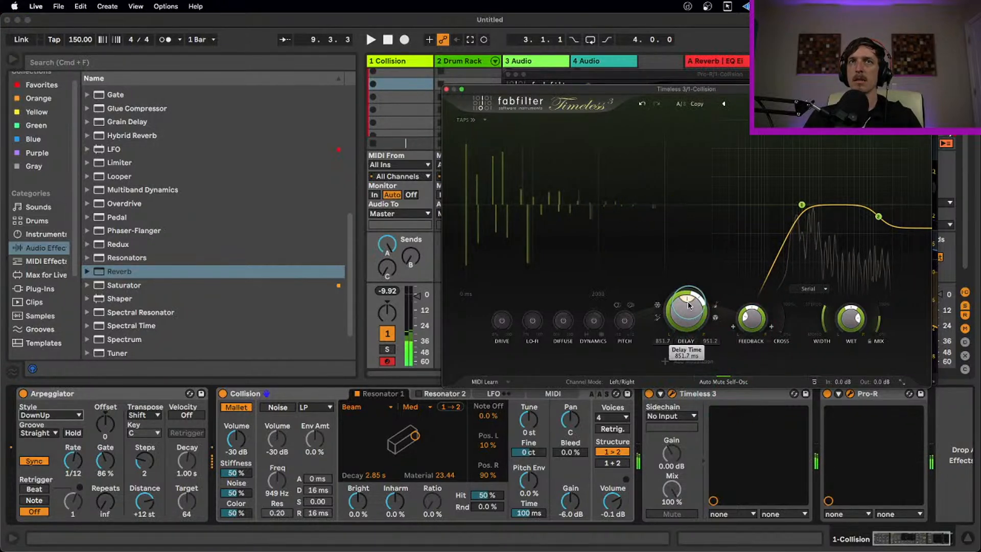
{"action": "left_click_drag", "start_coordinate": [740, 96], "coordinate": [401, 94]}
- Load the Horns Studio preset in the Collision track's Pro-R
{"action": "left_click", "coordinate": [809, 89]}
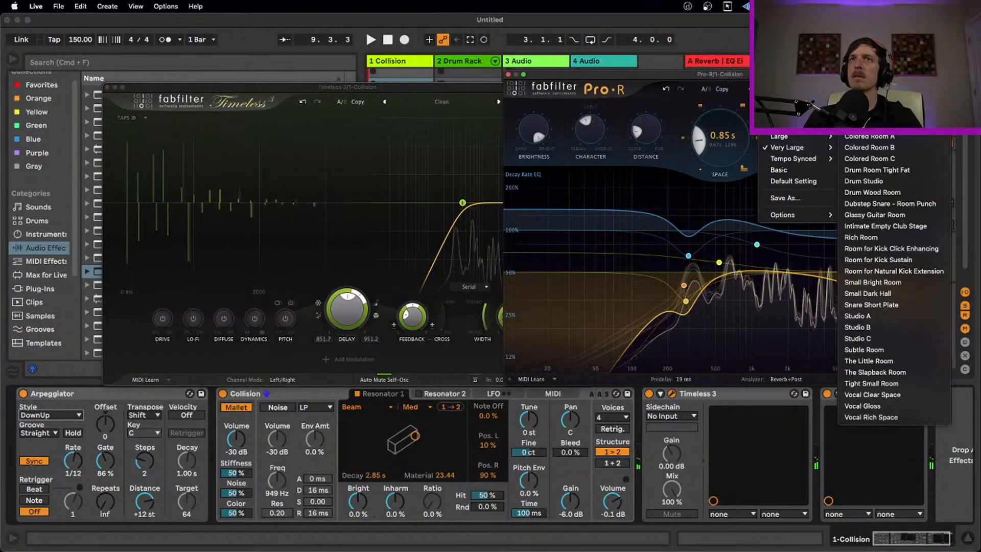
{"action": "mouse_move", "coordinate": [828, 127]}
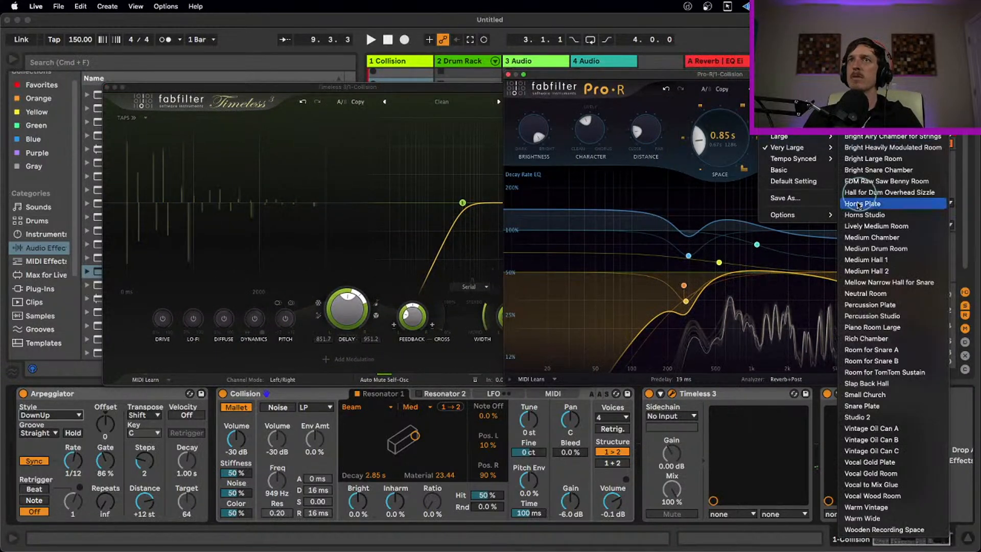
{"action": "left_click", "coordinate": [870, 214]}
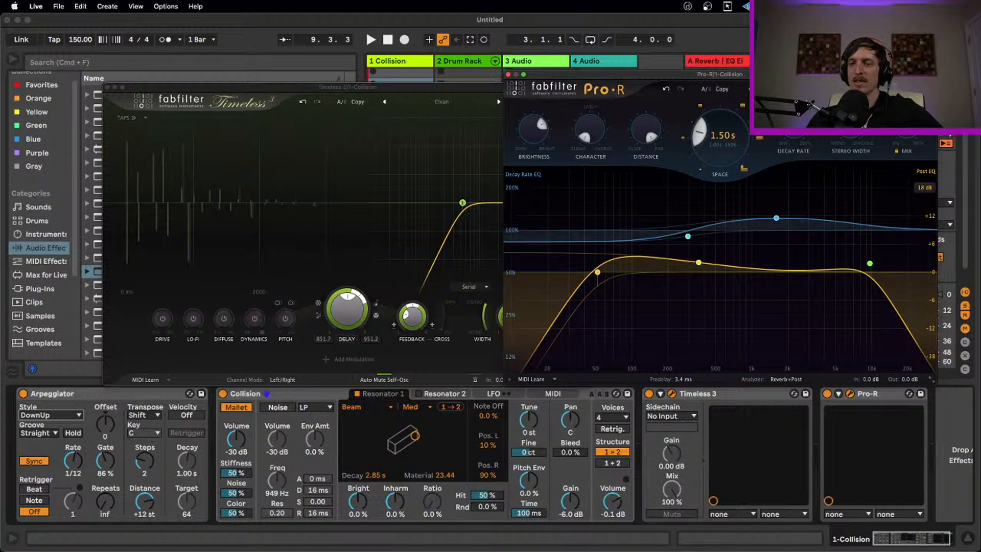
{"action": "key", "text": "super+Tab"}
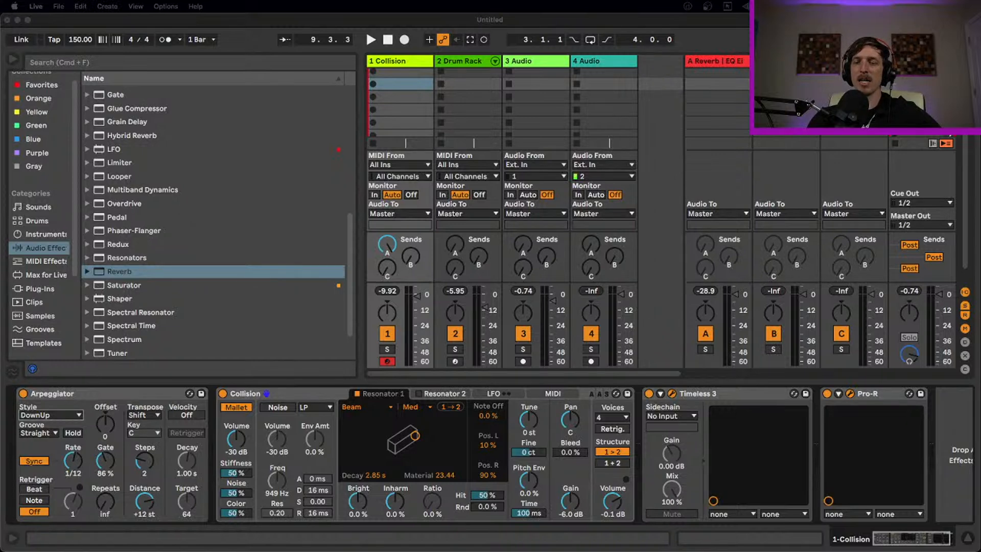
{"action": "key", "text": "super+Tab"}
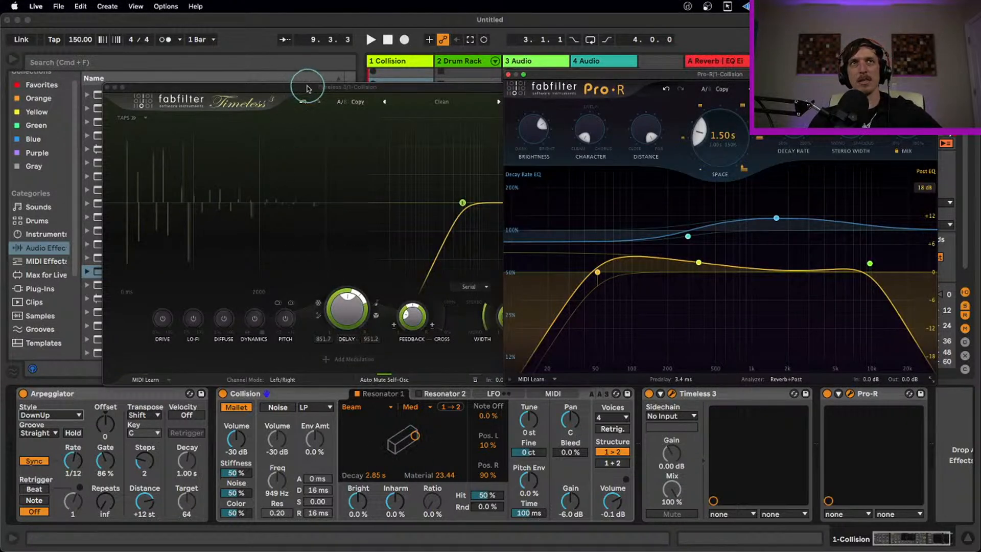
{"action": "left_click_drag", "start_coordinate": [306, 89], "coordinate": [246, 79]}
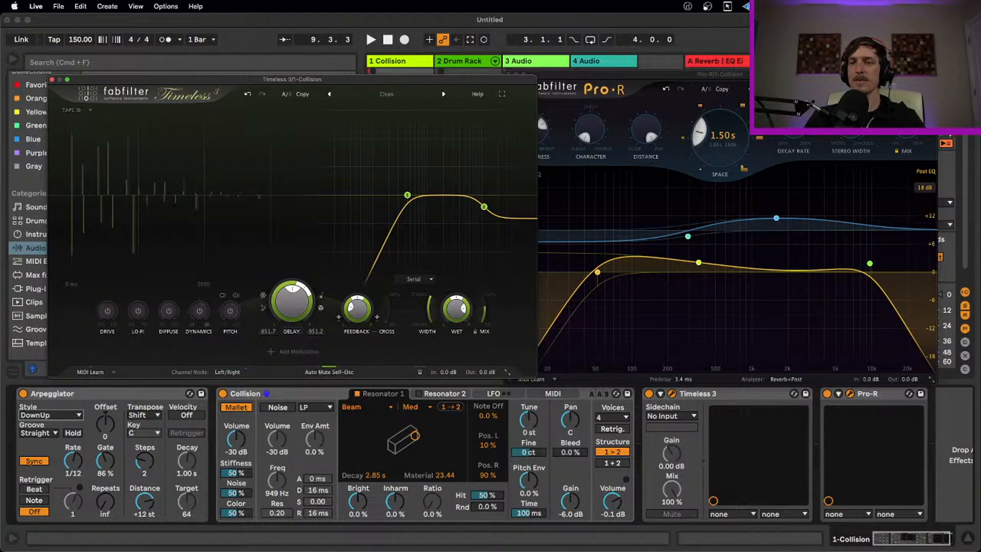
{"action": "key", "text": "super+Tab"}
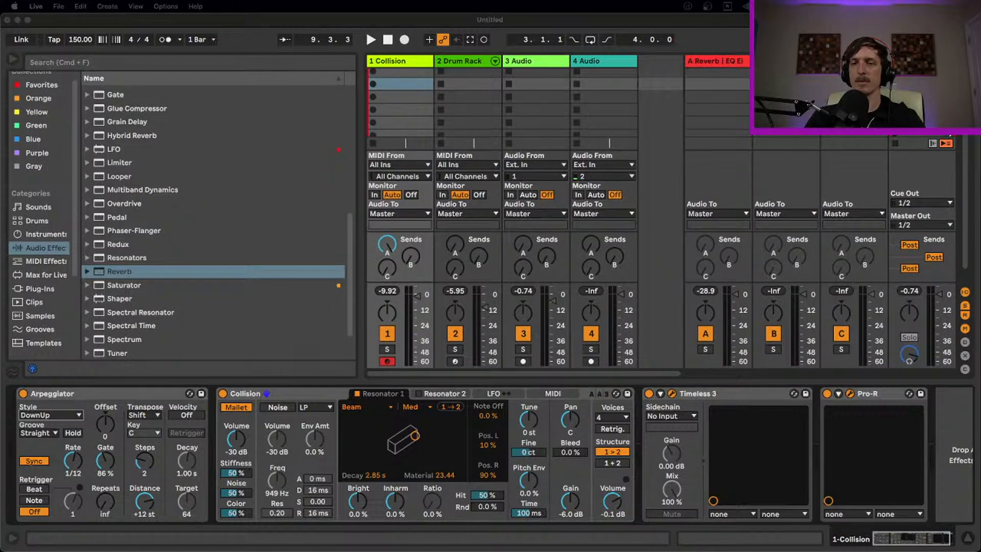
{"action": "left_click", "coordinate": [339, 385]}
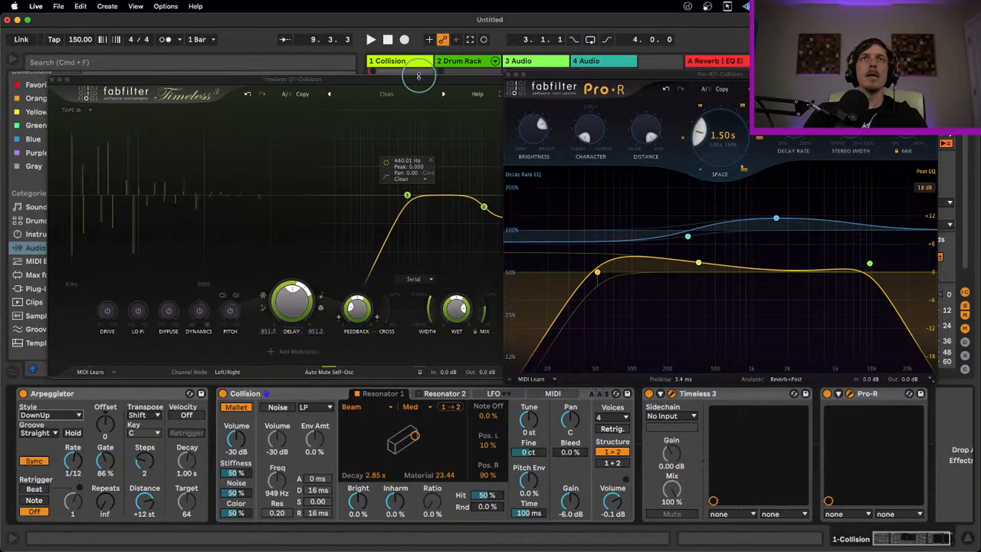
- Close the Timeless 3 and Pro-R plug-in windows
{"action": "left_click_drag", "start_coordinate": [422, 79], "coordinate": [393, 79]}
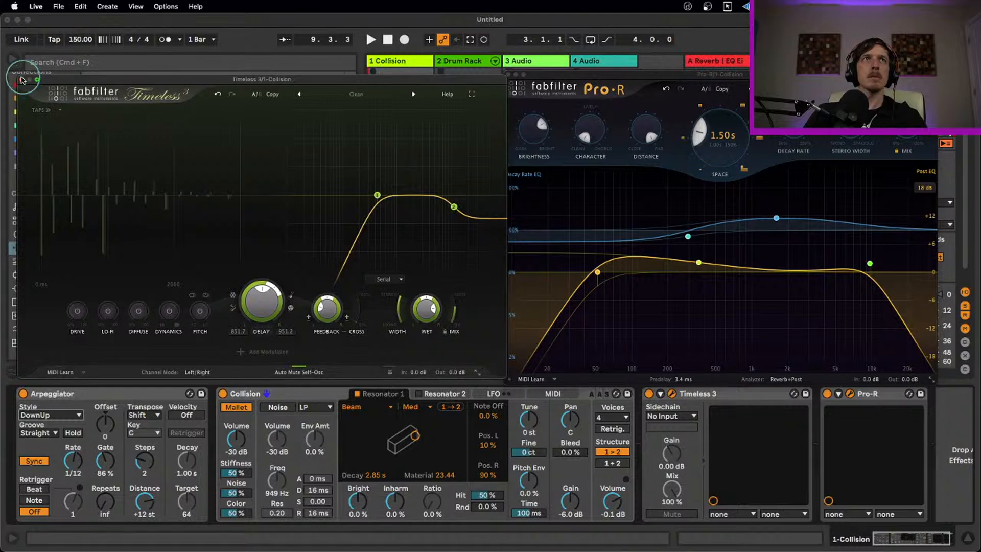
{"action": "left_click", "coordinate": [22, 80]}
{"action": "left_click", "coordinate": [521, 80]}
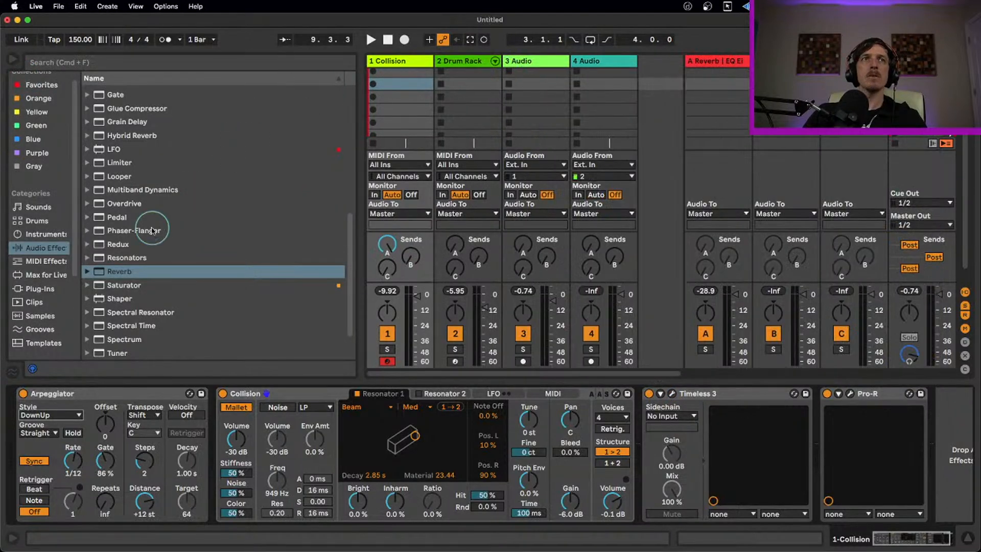
- Browse the VST3 plug-ins in the browser down to the FabFilter collection
{"action": "left_click", "coordinate": [40, 289]}
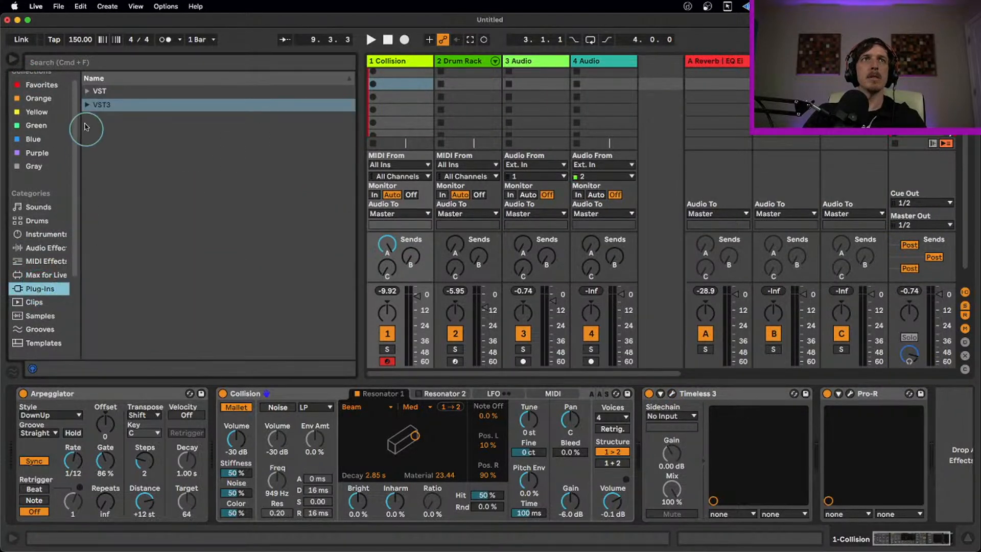
{"action": "left_click", "coordinate": [88, 104]}
{"action": "scroll", "coordinate": [235, 229], "scroll_direction": "down", "scroll_amount": 2}
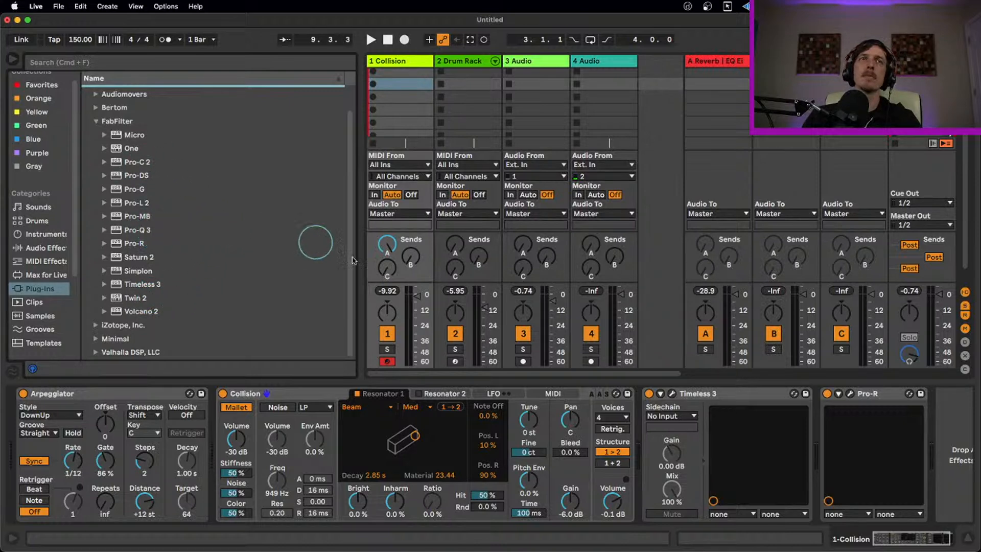
- Collapse the FabFilter plug-in folder and look through the built-in audio effects around Reverb
{"action": "left_click", "coordinate": [97, 122]}
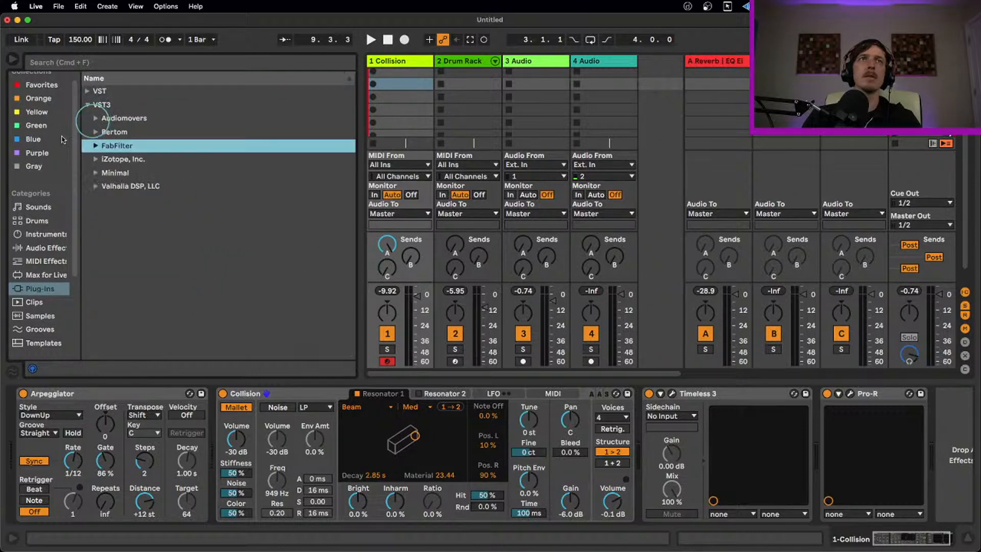
{"action": "left_click", "coordinate": [45, 247]}
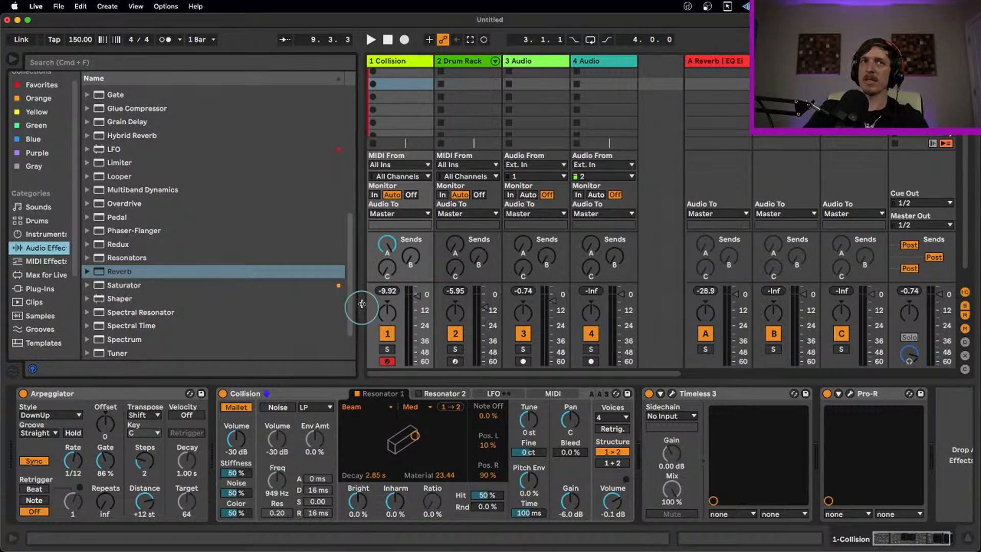
{"action": "scroll", "coordinate": [349, 299], "scroll_direction": "down", "scroll_amount": 3}
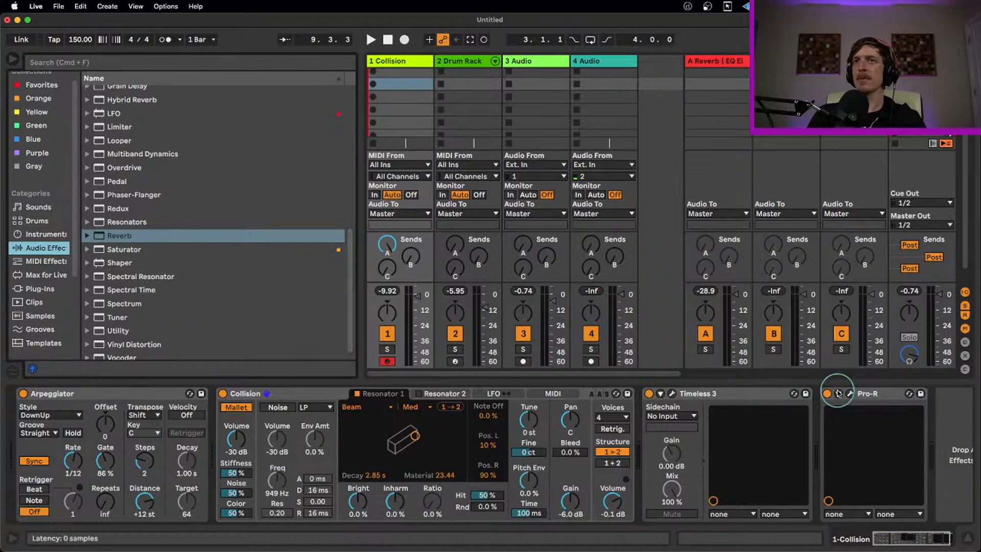
- Delete the Timeless 3 and Pro-R devices from the Collision track
{"action": "left_click", "coordinate": [871, 393]}
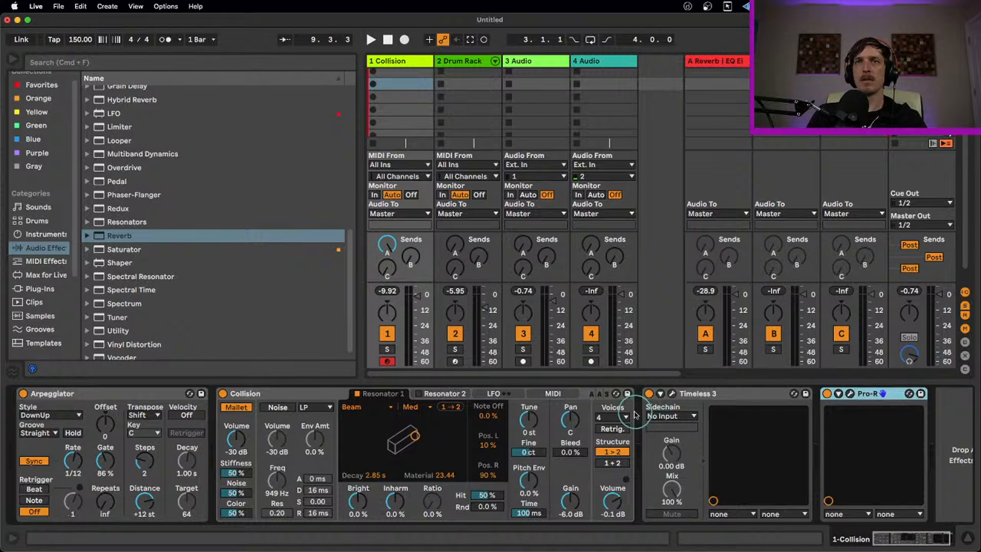
{"action": "key", "text": "Delete"}
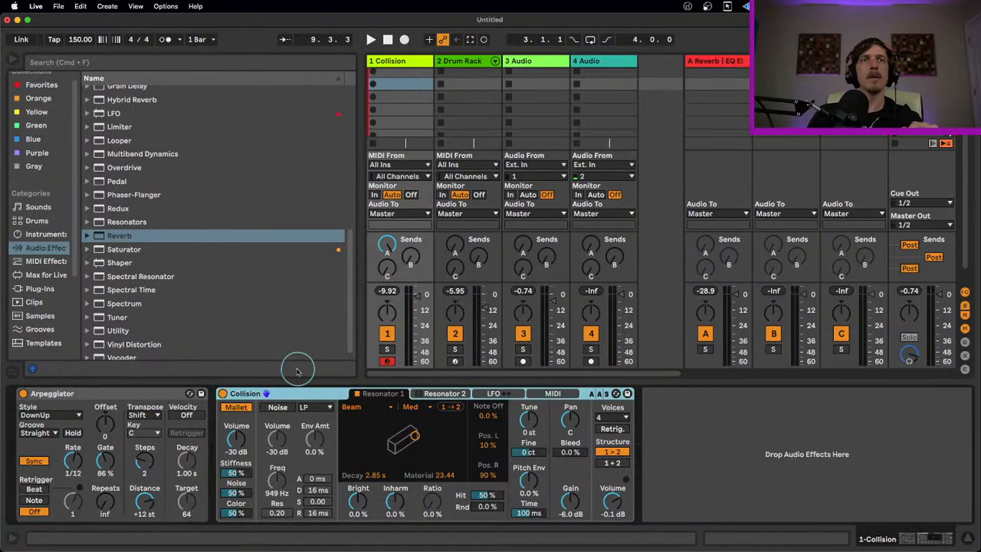
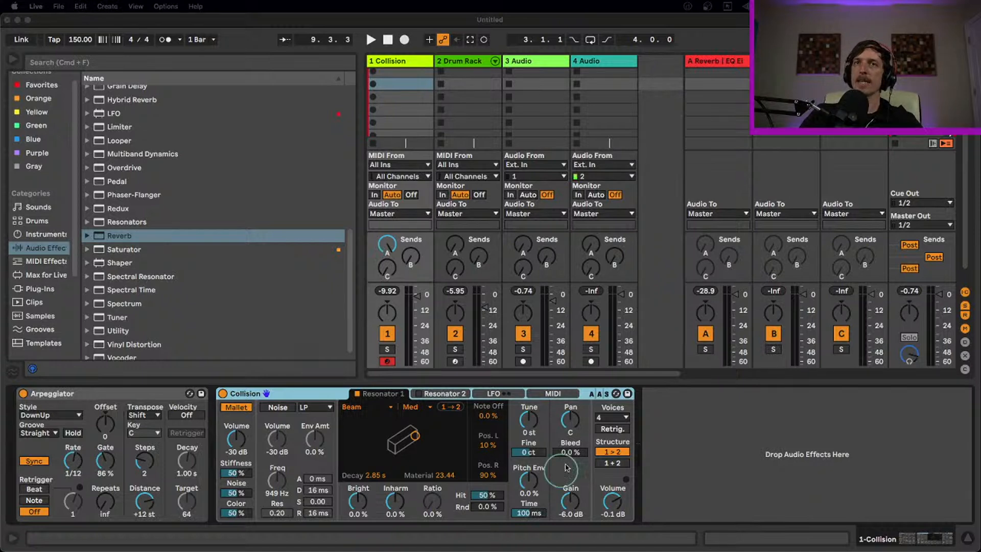
{"action": "left_click", "coordinate": [645, 401]}
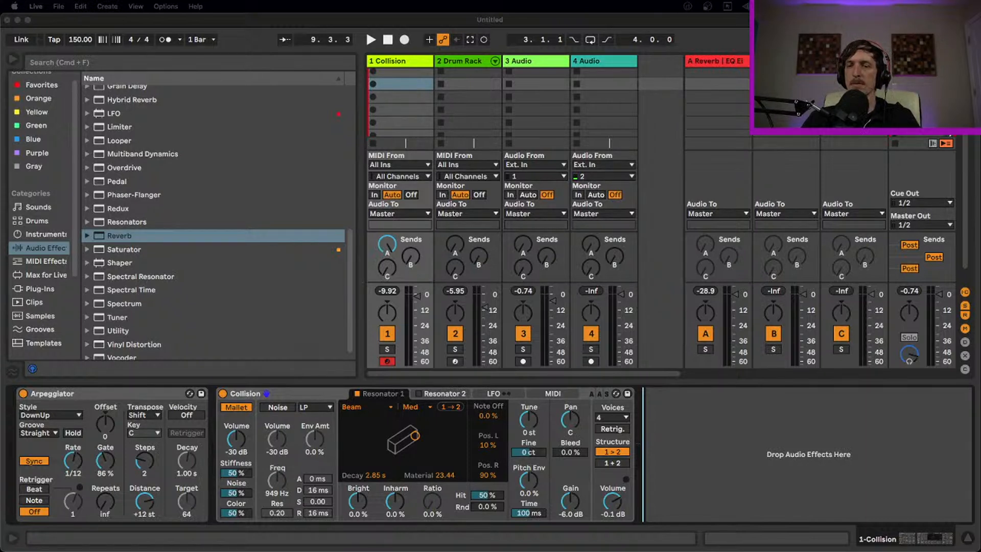
- Turn off the Arpeggiator and set Collision's Resonator 1 to a decay of 2.38 s and material of -41.18
{"action": "left_click", "coordinate": [261, 392]}
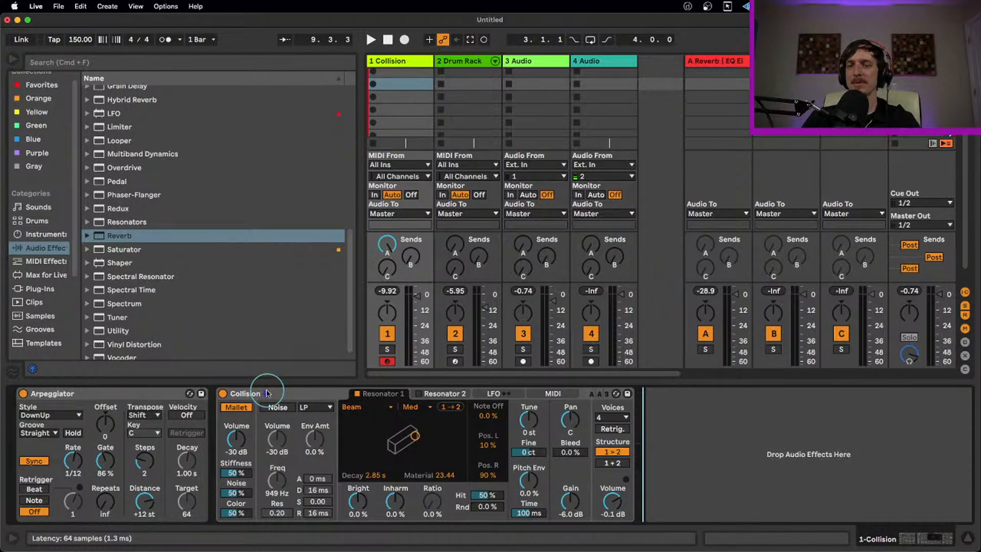
{"action": "left_click", "coordinate": [300, 393]}
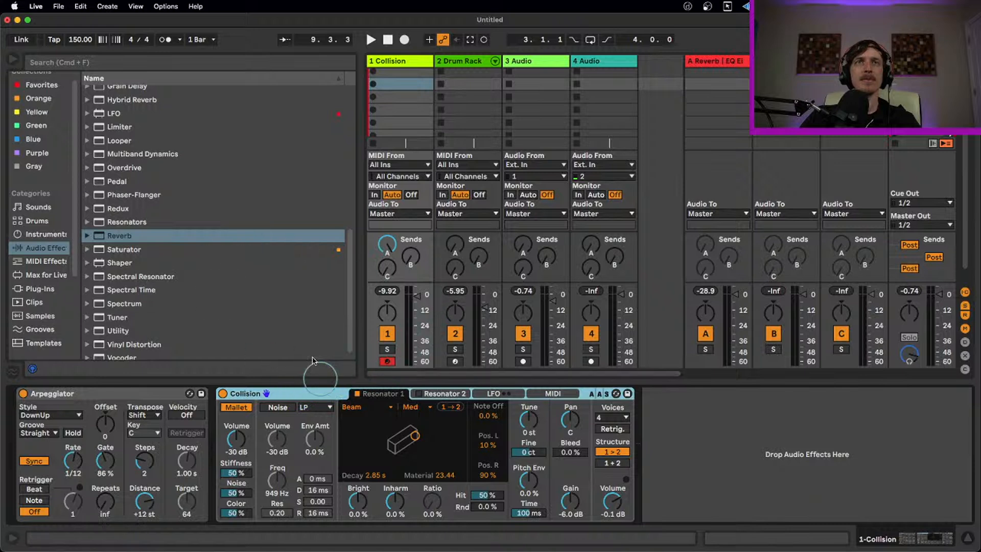
{"action": "left_click", "coordinate": [23, 393]}
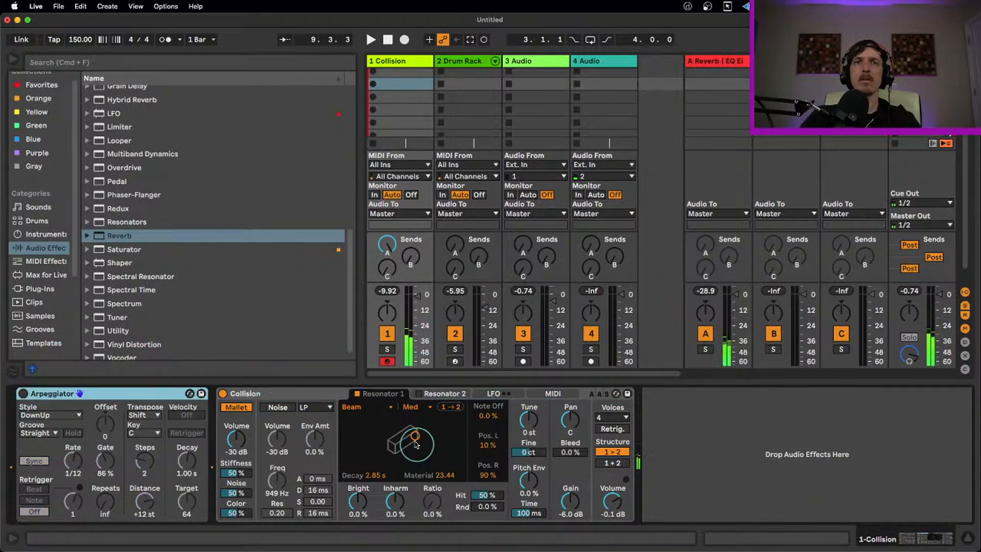
{"action": "mouse_move", "coordinate": [415, 435]}
{"action": "left_mouse_down"}
{"action": "mouse_move", "coordinate": [400, 438]}
{"action": "mouse_move", "coordinate": [401, 449]}
{"action": "mouse_move", "coordinate": [412, 447]}
{"action": "left_mouse_up"}
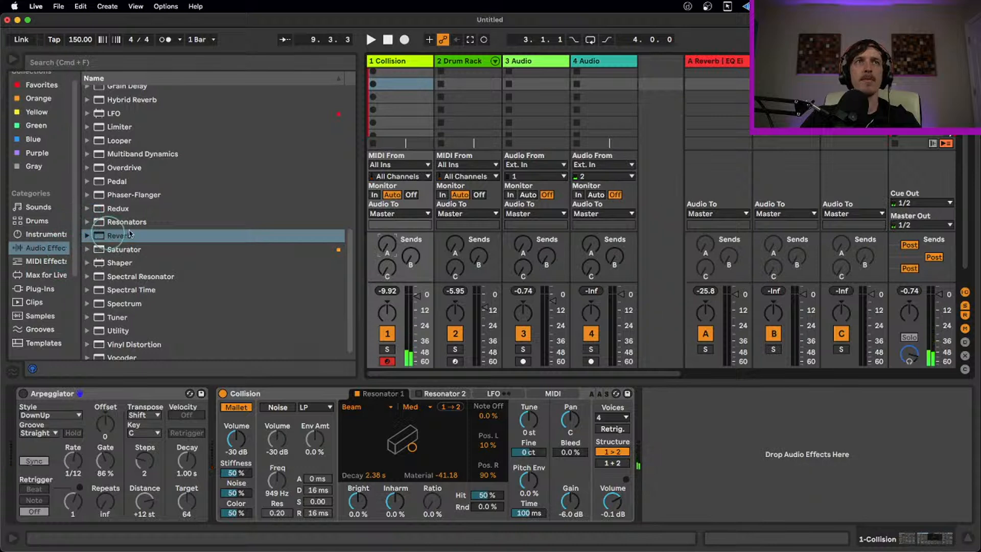
- Add the built-in Delay effect after Collision and set its filter to 4.33 kHz with a width of 2.40
{"action": "scroll", "coordinate": [138, 214], "scroll_direction": "up", "scroll_amount": 4}
{"action": "scroll", "coordinate": [134, 155], "scroll_direction": "up", "scroll_amount": 1}
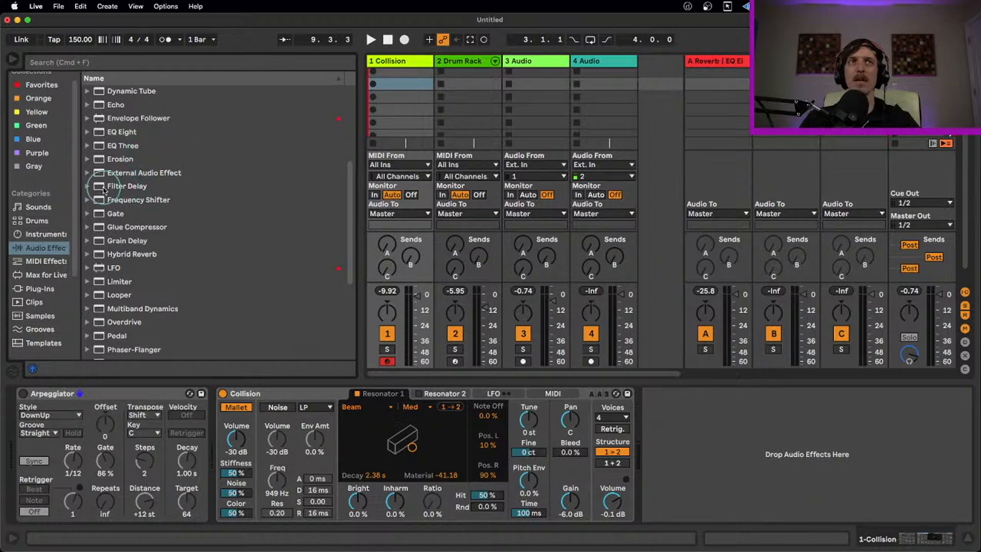
{"action": "scroll", "coordinate": [162, 212], "scroll_direction": "up", "scroll_amount": 1}
{"action": "scroll", "coordinate": [159, 205], "scroll_direction": "up", "scroll_amount": 5}
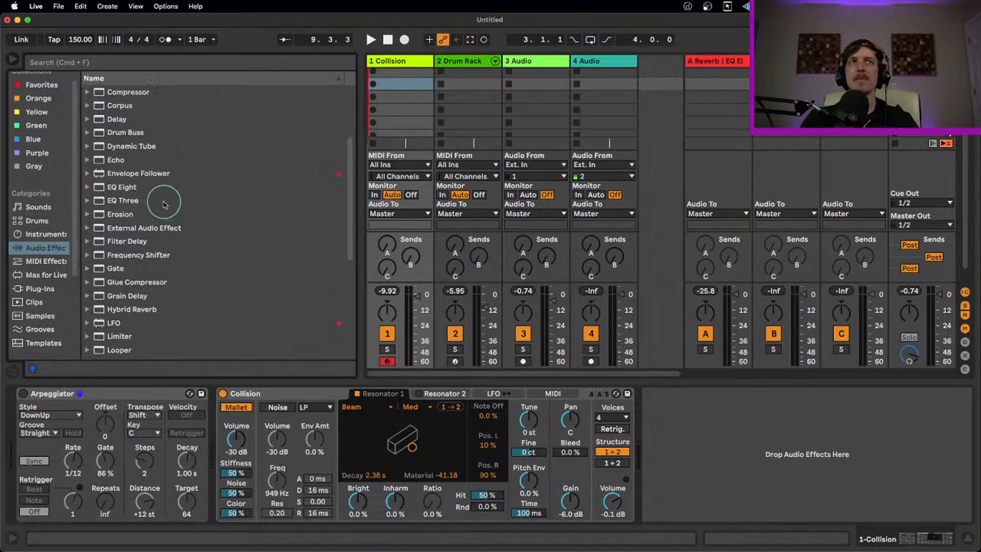
{"action": "left_click", "coordinate": [127, 129]}
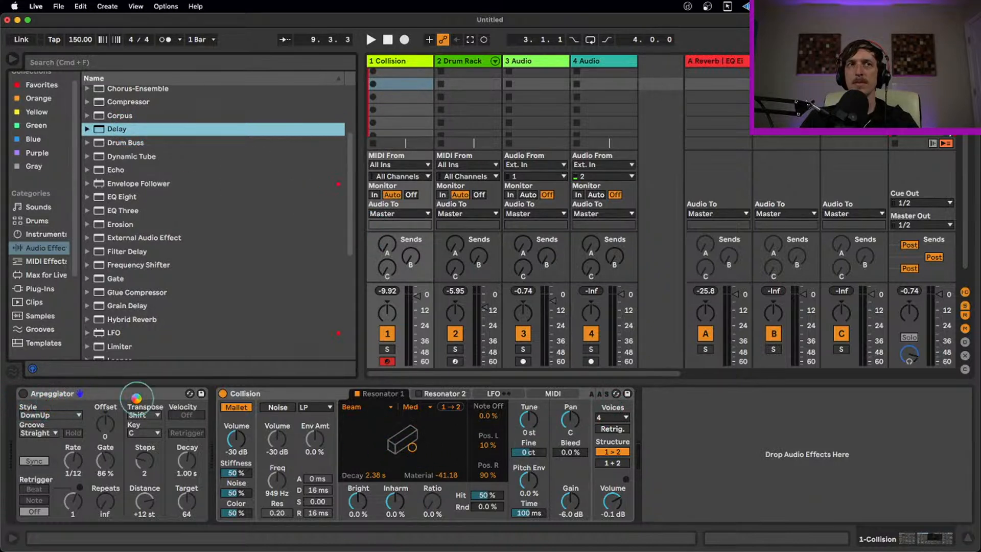
{"action": "key", "text": "Return"}
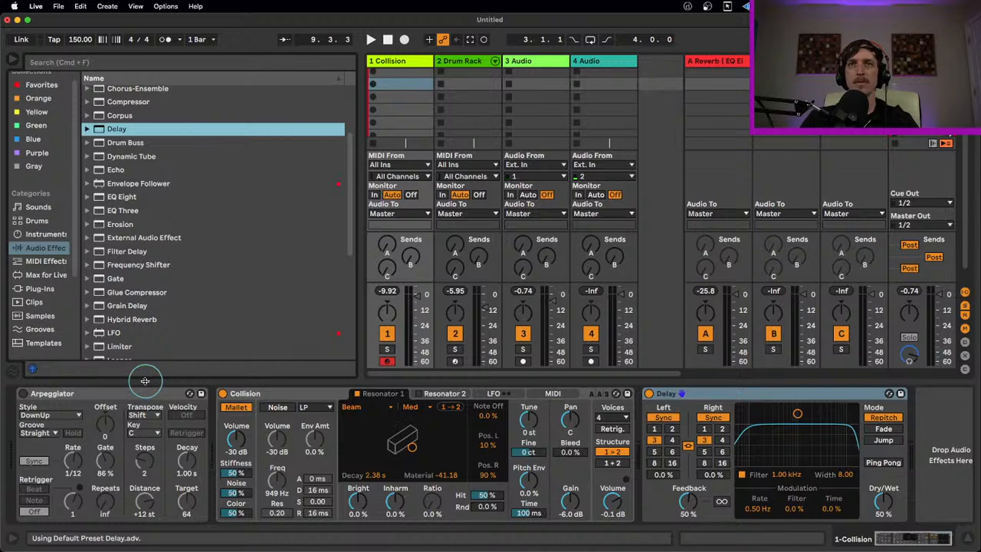
{"action": "left_click_drag", "start_coordinate": [803, 438], "coordinate": [826, 449]}
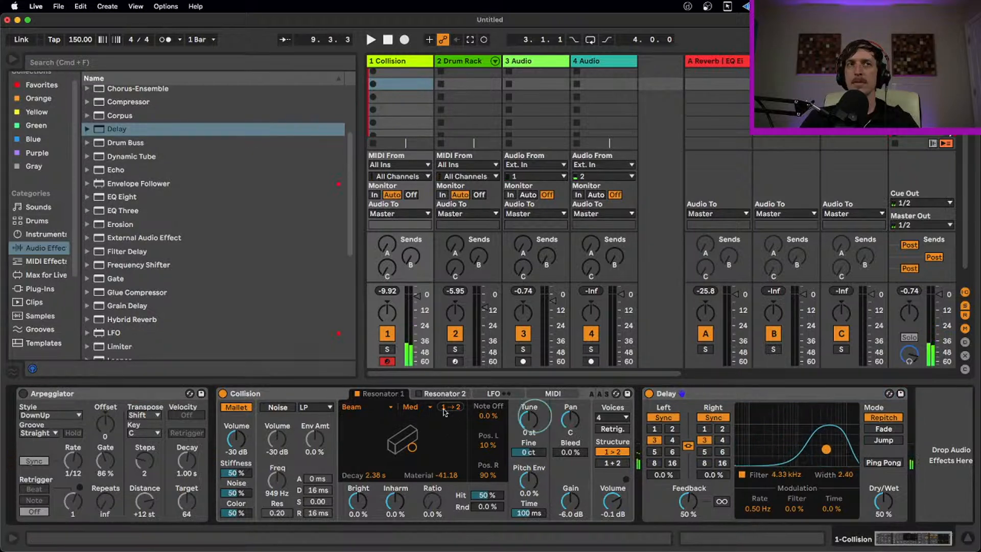
- Turn the Arpeggiator back on and lower the Collision track's volume slightly
{"action": "left_click", "coordinate": [23, 393]}
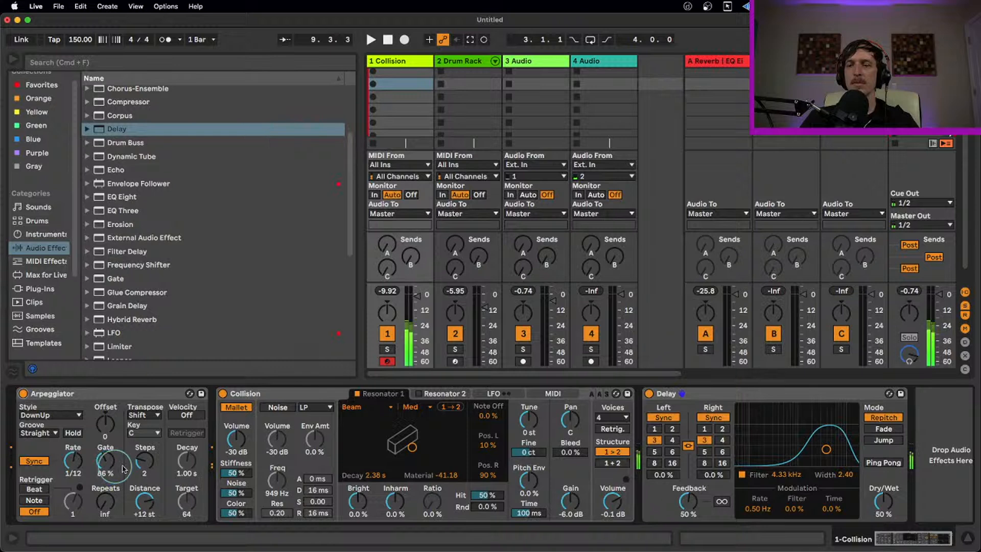
{"action": "mouse_move", "coordinate": [416, 296]}
{"action": "left_mouse_down"}
{"action": "mouse_move", "coordinate": [417, 321]}
{"action": "mouse_move", "coordinate": [417, 299]}
{"action": "left_mouse_up"}
- Set the Delay's filter to 2.59 kHz with width 3.52, feedback to 40% and dry/wet to 39%
{"action": "left_click_drag", "start_coordinate": [826, 449], "coordinate": [815, 442]}
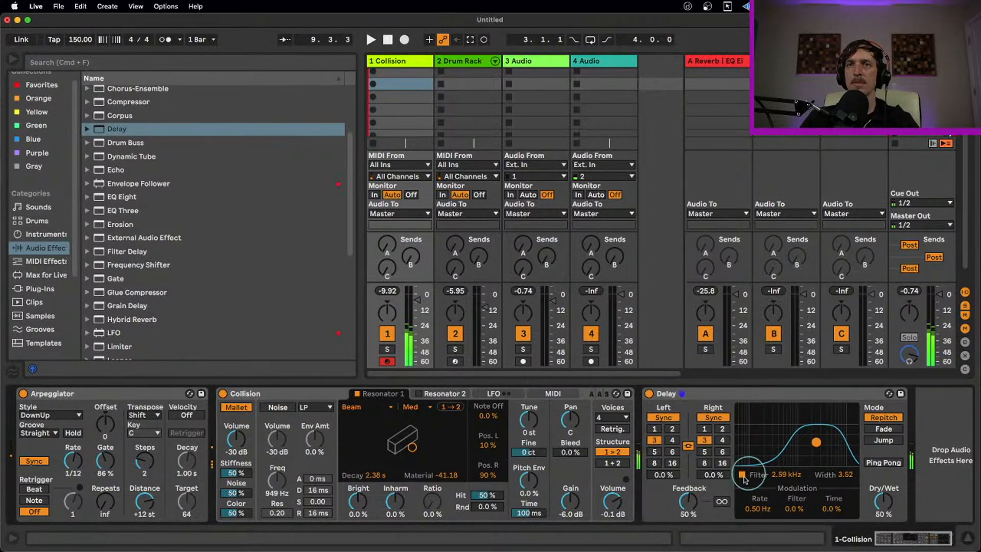
{"action": "left_click_drag", "start_coordinate": [688, 499], "coordinate": [688, 505]}
{"action": "left_click_drag", "start_coordinate": [919, 508], "coordinate": [919, 518]}
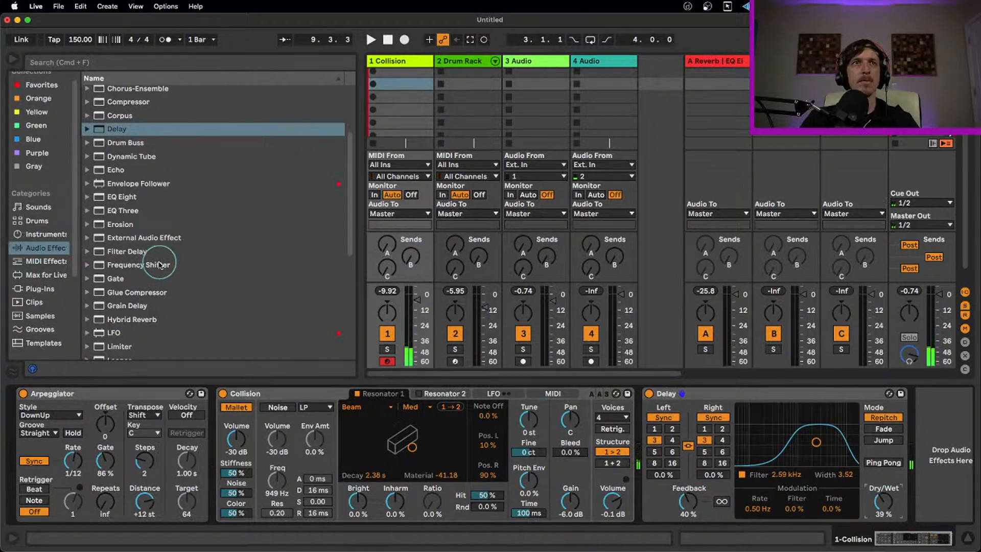
- Add the FabFilter Pro-R VST3 plug-in after the Delay and load its Medium preset Vintage Oil Can A
{"action": "scroll", "coordinate": [154, 259], "scroll_direction": "down", "scroll_amount": 5}
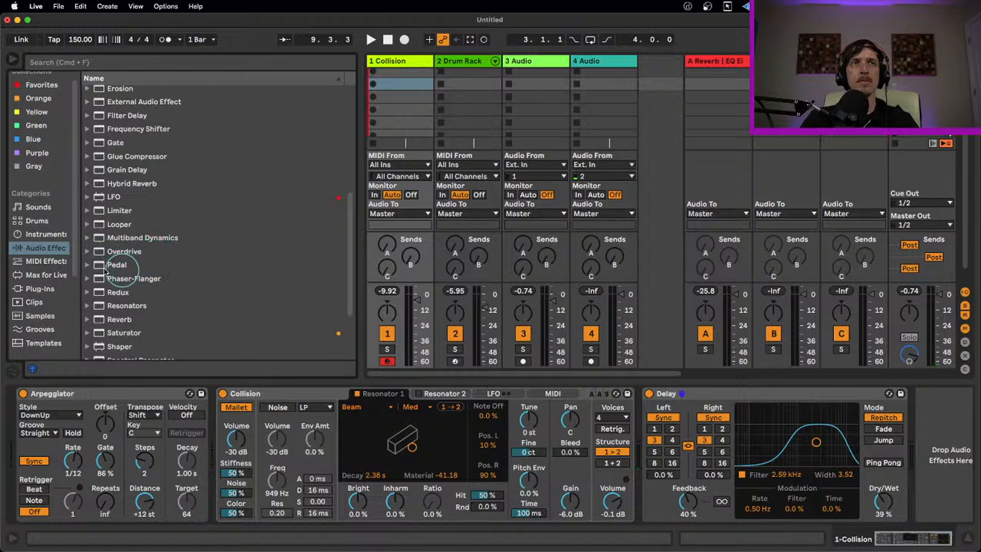
{"action": "scroll", "coordinate": [112, 266], "scroll_direction": "down", "scroll_amount": 2}
{"action": "scroll", "coordinate": [46, 251], "scroll_direction": "down", "scroll_amount": 3}
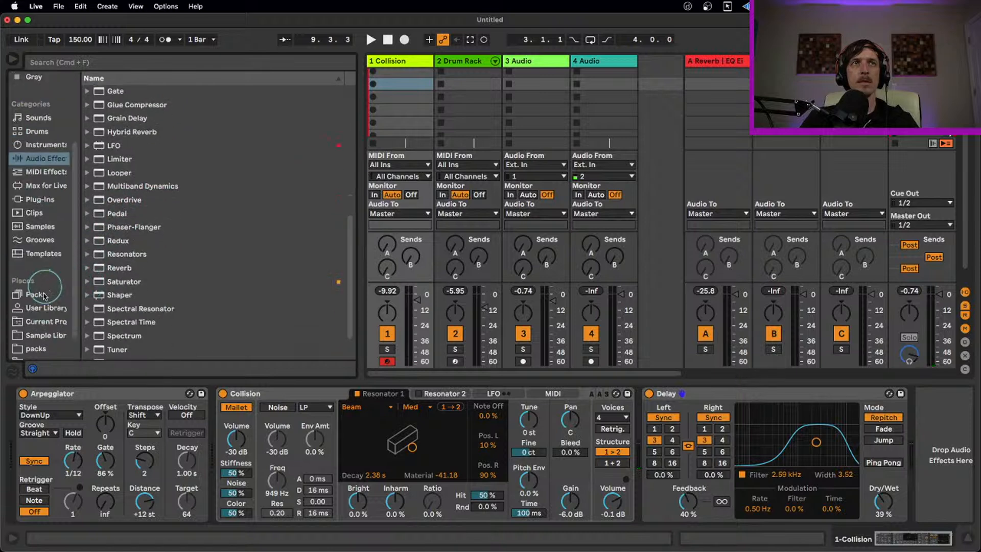
{"action": "left_click", "coordinate": [40, 199]}
{"action": "left_click", "coordinate": [95, 146]}
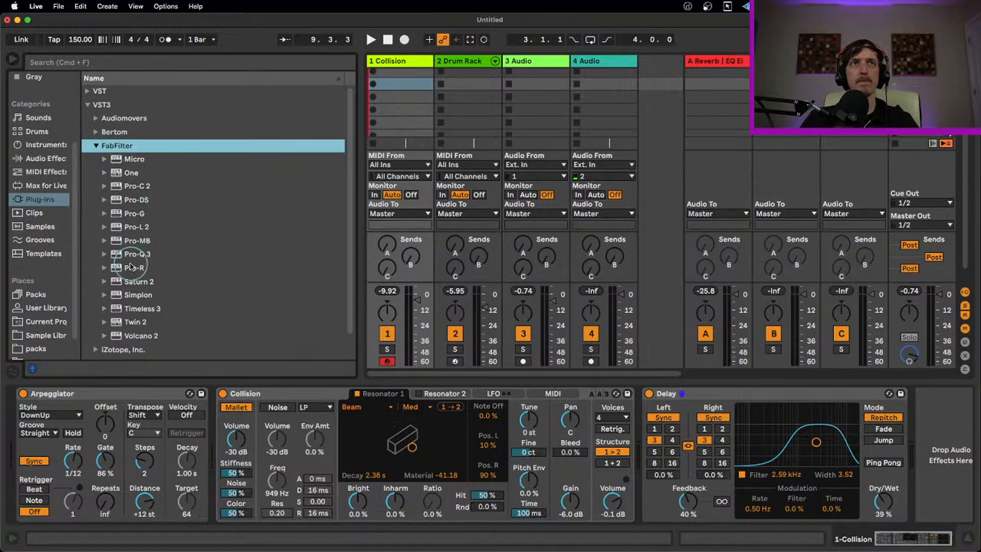
{"action": "left_click_drag", "start_coordinate": [143, 267], "coordinate": [892, 433]}
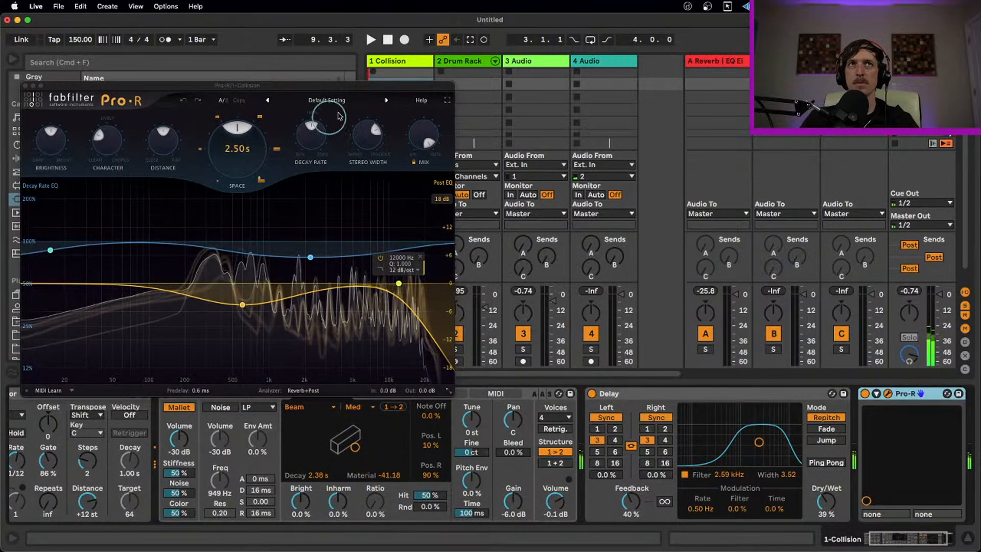
{"action": "left_click", "coordinate": [357, 101]}
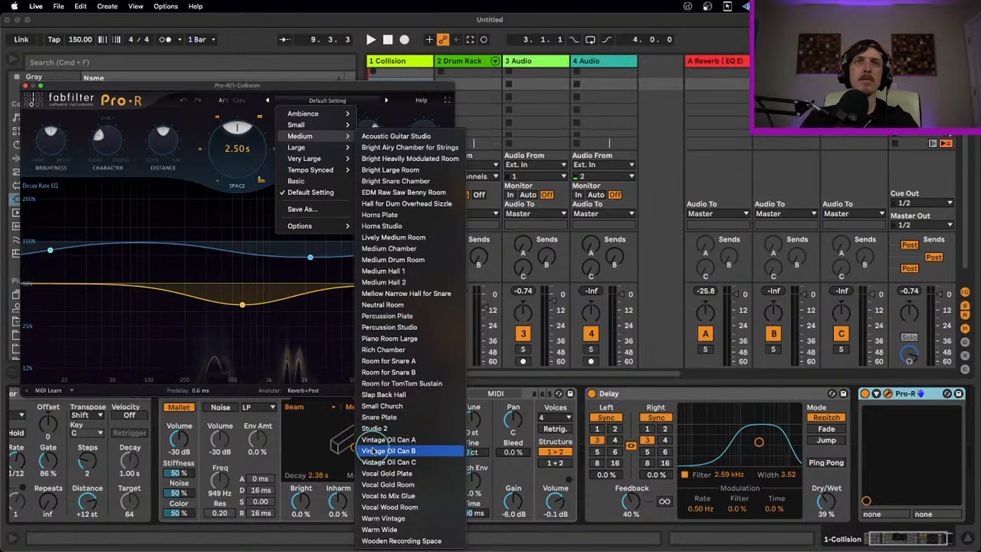
{"action": "left_click", "coordinate": [391, 440]}
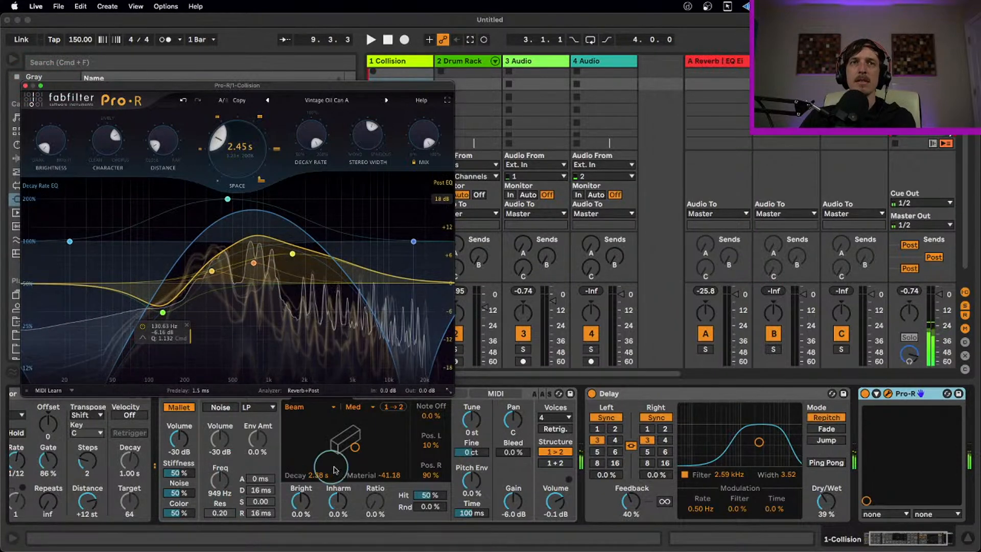
- Set Resonator 1 to decay 1.32 s, material -52.94, Bright -9.5% and Inharm -25%, and the Delay's dry/wet to 62%
{"action": "left_click_drag", "start_coordinate": [357, 448], "coordinate": [345, 449]}
{"action": "left_click_drag", "start_coordinate": [337, 503], "coordinate": [305, 484]}
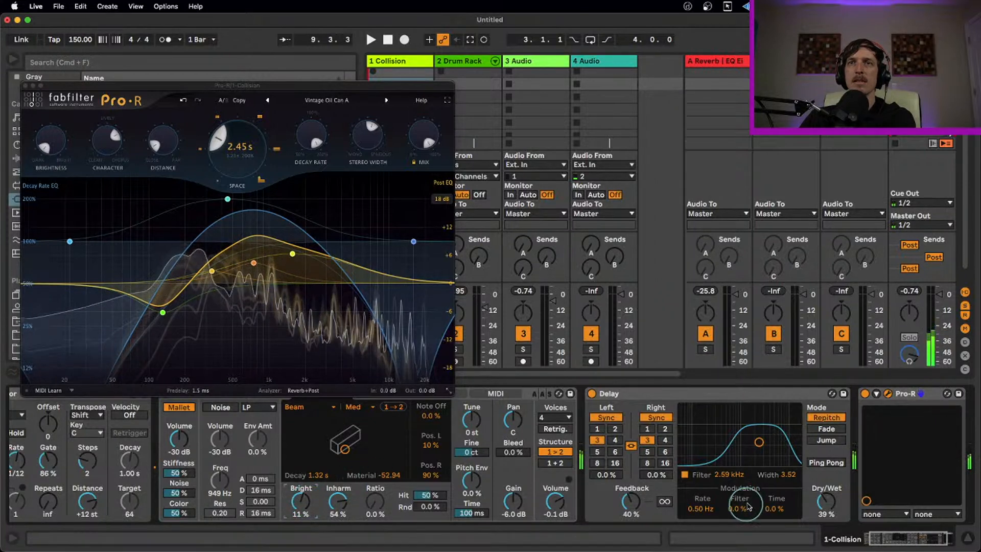
{"action": "left_click_drag", "start_coordinate": [823, 506], "coordinate": [823, 485]}
{"action": "left_click_drag", "start_coordinate": [306, 495], "coordinate": [341, 500]}
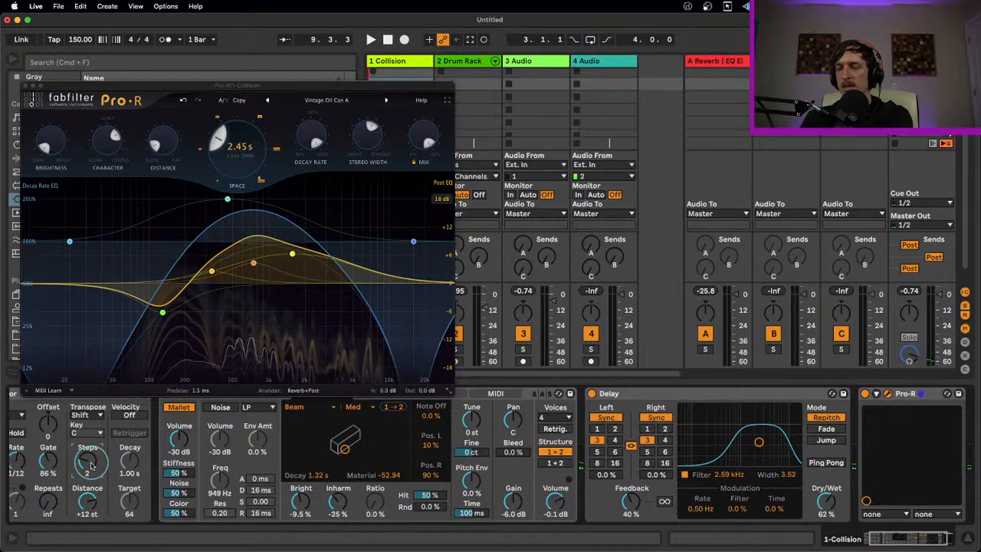
- Try 3 Arpeggiator steps, settle on 1, and tune Collision's Resonator 1 to +12 st
{"action": "left_click_drag", "start_coordinate": [91, 466], "coordinate": [91, 461]}
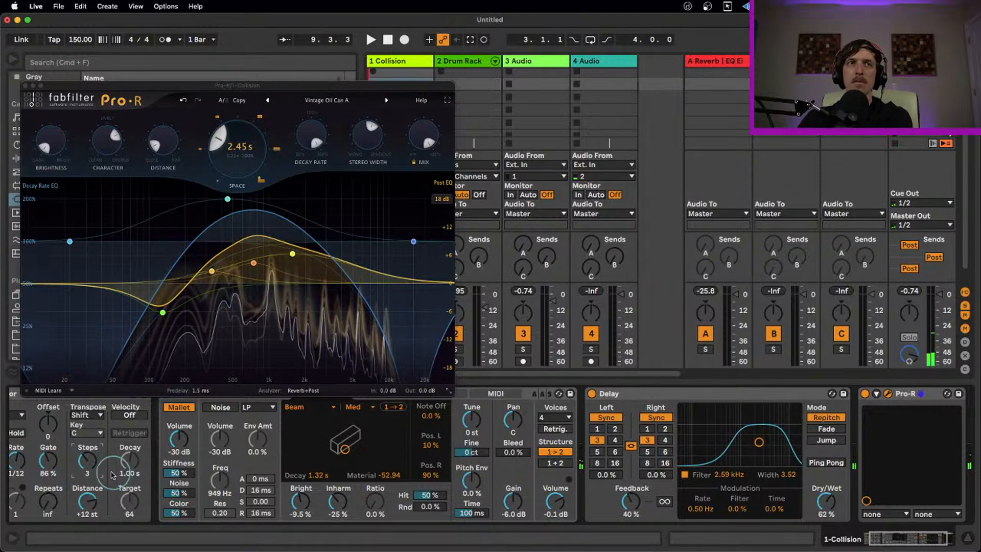
{"action": "left_click_drag", "start_coordinate": [93, 483], "coordinate": [93, 498]}
{"action": "left_click", "coordinate": [473, 421]}
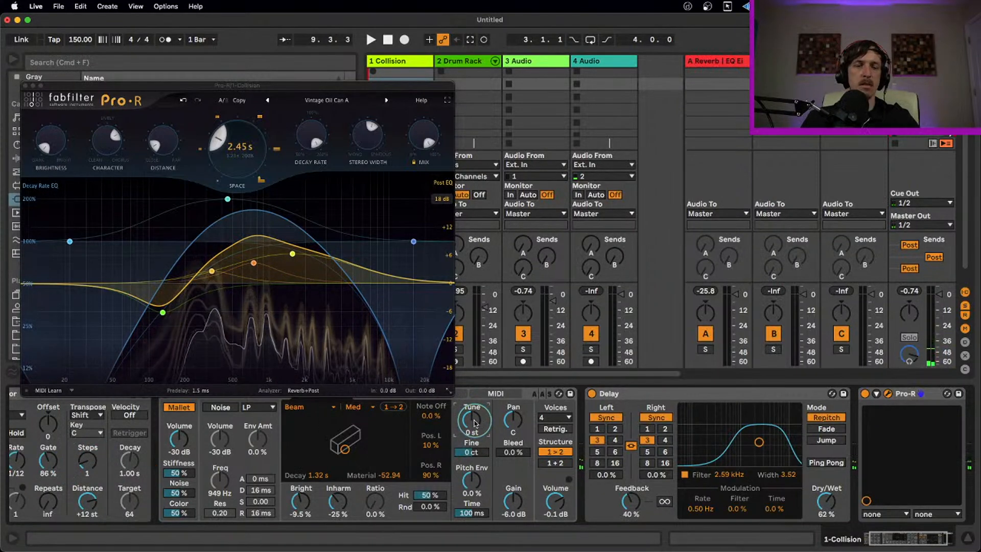
{"action": "type", "text": "12"}
{"action": "key", "text": "Return"}
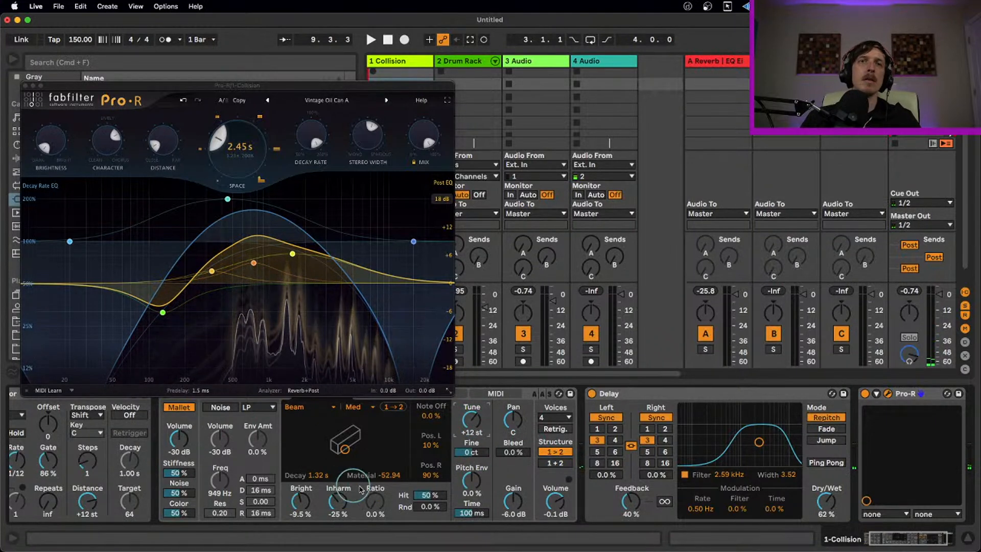
- Set Resonator 1's ratio to 21% and change it to Marimba with decay 907 ms and material -60.78
{"action": "mouse_move", "coordinate": [375, 502]}
{"action": "left_mouse_down"}
{"action": "mouse_move", "coordinate": [375, 472]}
{"action": "mouse_move", "coordinate": [375, 491]}
{"action": "left_mouse_up"}
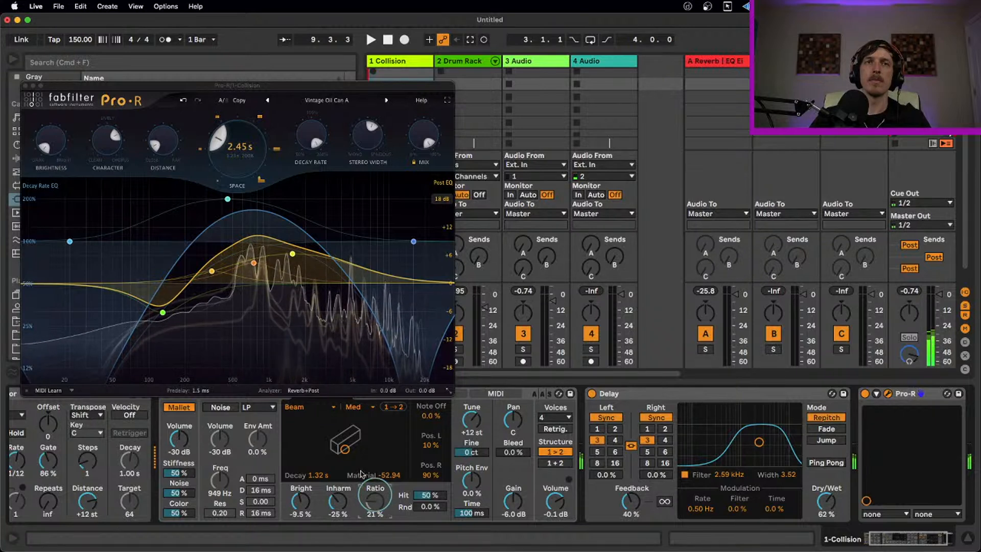
{"action": "left_click", "coordinate": [307, 406]}
{"action": "left_click", "coordinate": [316, 428]}
{"action": "left_click_drag", "start_coordinate": [317, 429], "coordinate": [338, 451]}
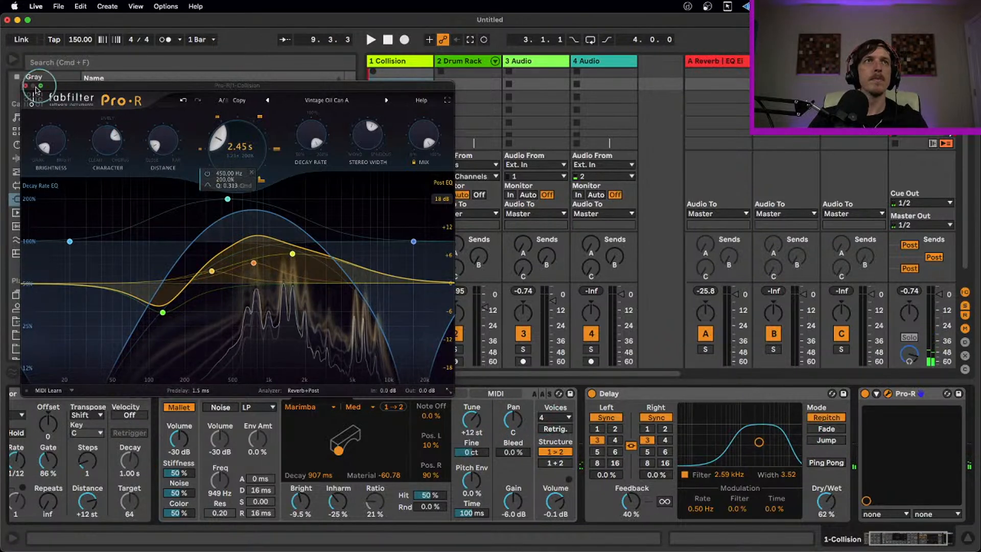
- Audition Pro-R's Vintage Oil Can B and Vintage Oil Can C presets and move on to Vocal Gold Plate
{"action": "left_click", "coordinate": [387, 102]}
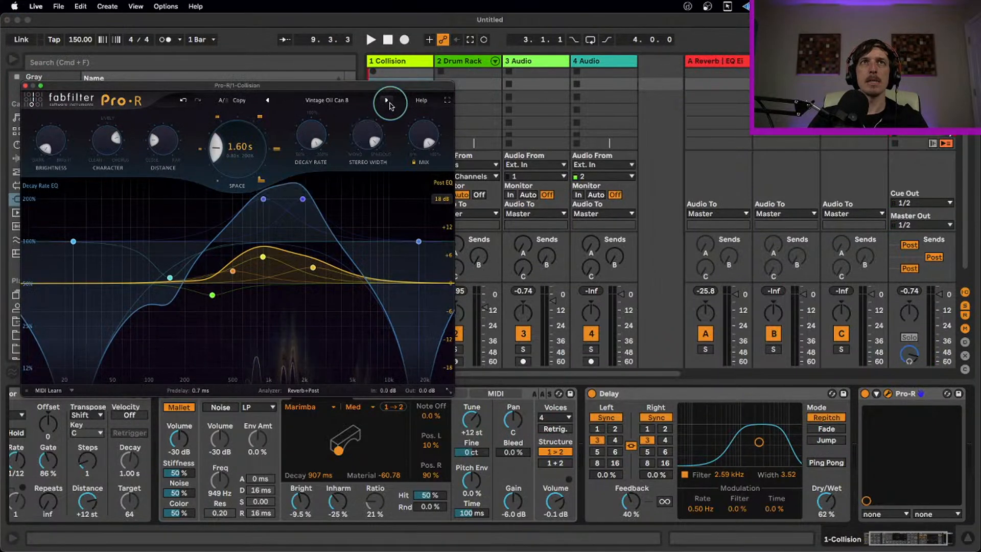
{"action": "left_click", "coordinate": [387, 102]}
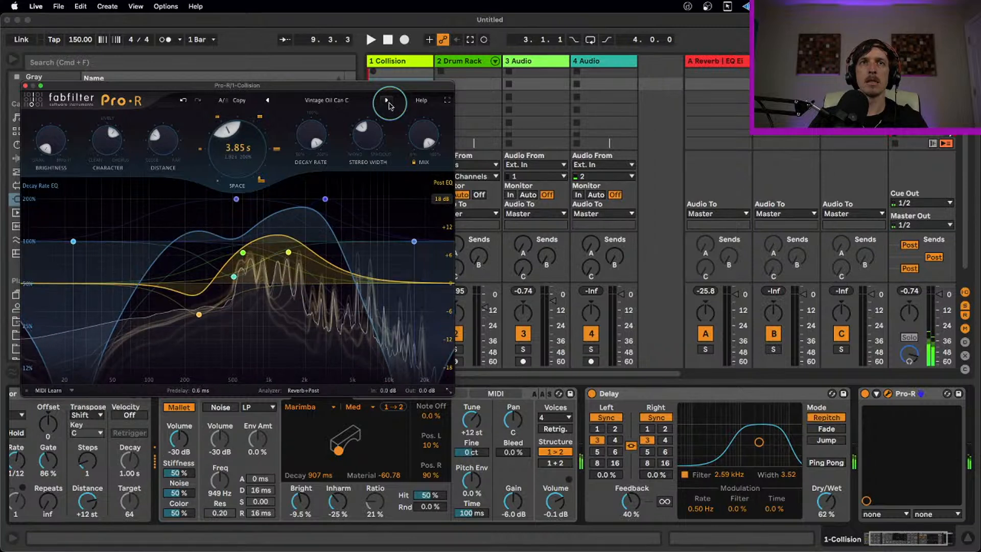
{"action": "left_click", "coordinate": [388, 102]}
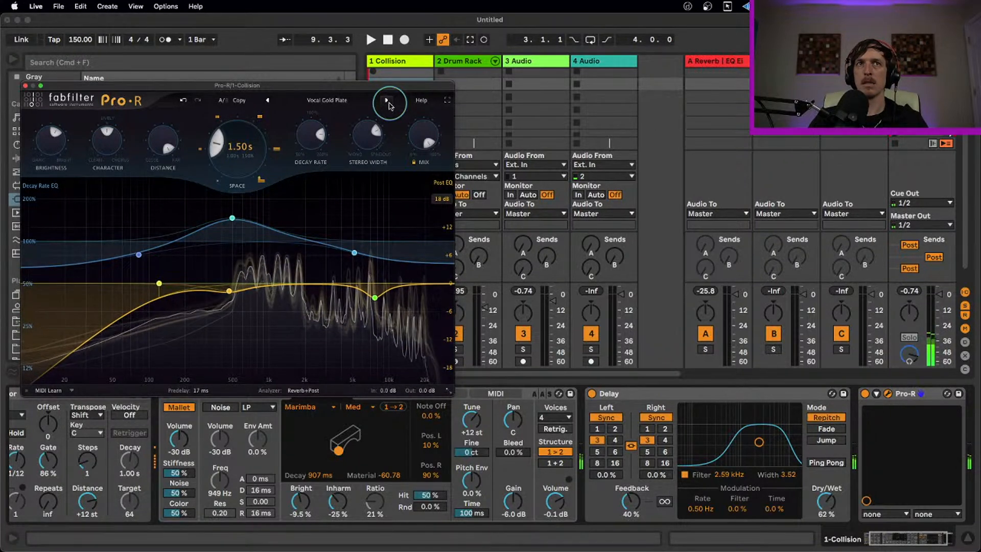
- Load Pro-R's Vocal to Mix Glue preset and close the plug-in window
{"action": "left_click", "coordinate": [387, 102]}
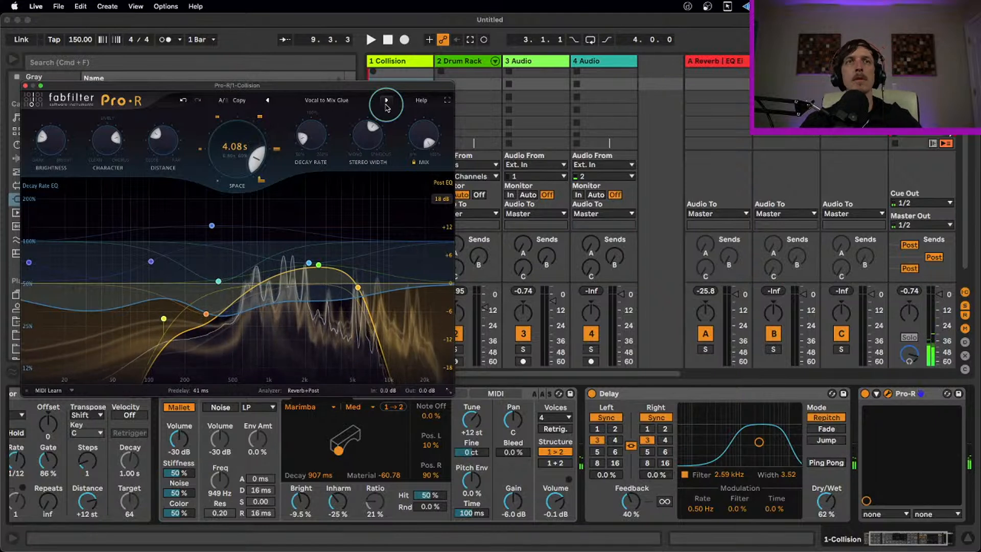
{"action": "left_click", "coordinate": [25, 86]}
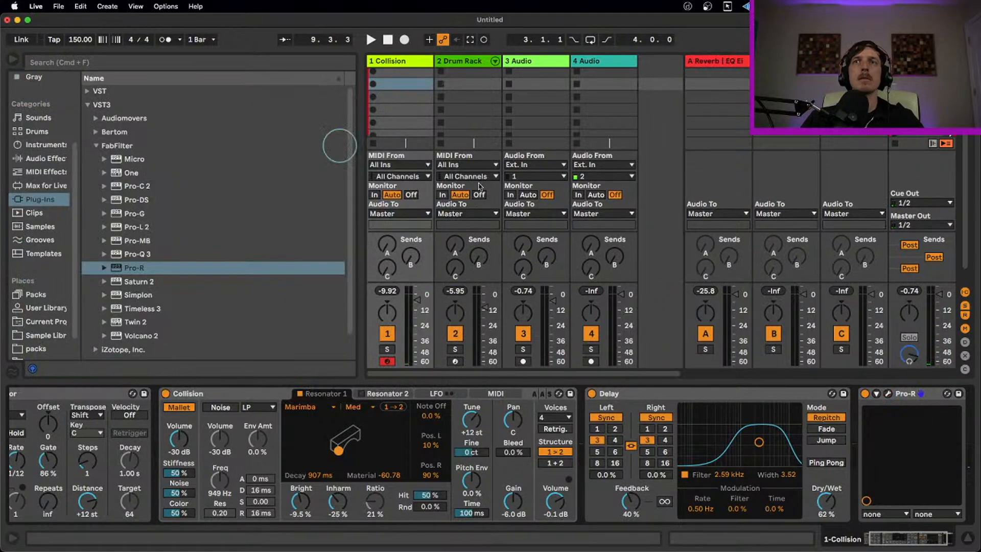
{"action": "left_click", "coordinate": [901, 393]}
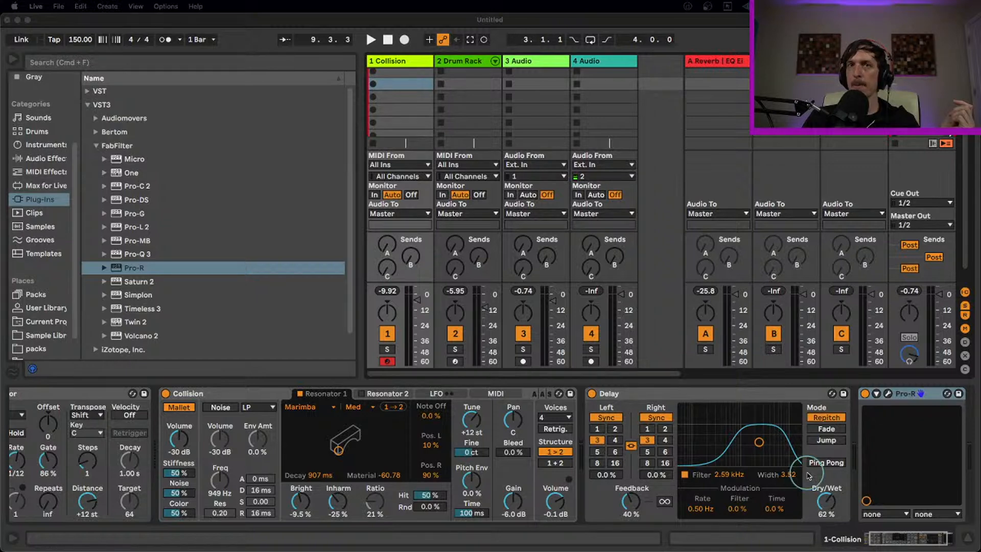
- Group the Arpeggiator into a MIDI Effect Rack, add a second empty chain and compare the two chains
{"action": "left_click", "coordinate": [895, 538]}
{"action": "left_click_drag", "start_coordinate": [882, 538], "coordinate": [853, 541]}
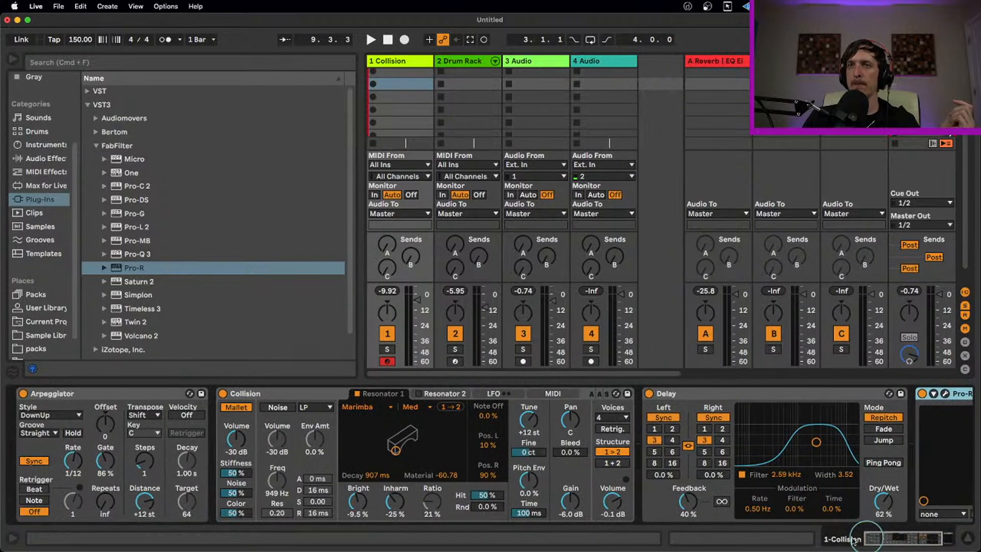
{"action": "left_click", "coordinate": [132, 394]}
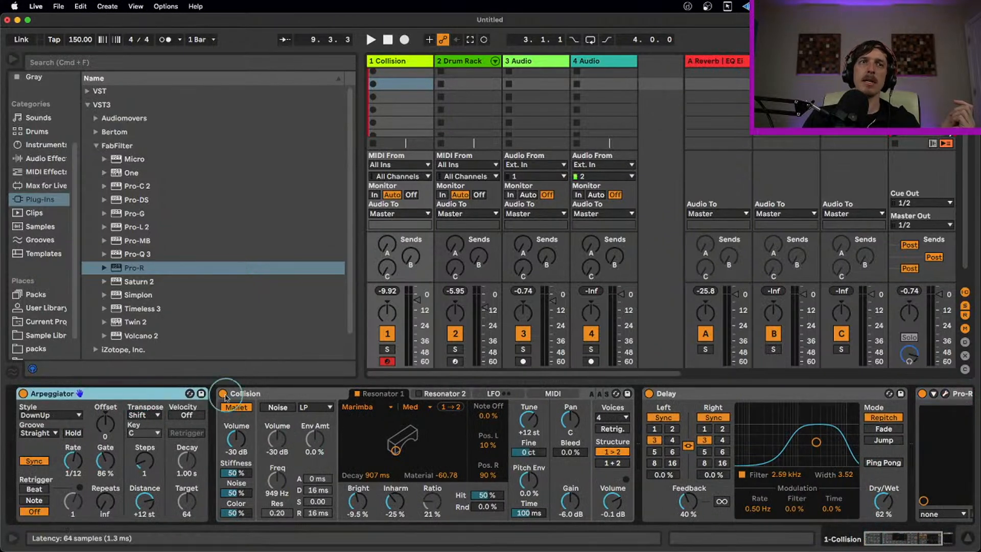
{"action": "left_click", "coordinate": [261, 395]}
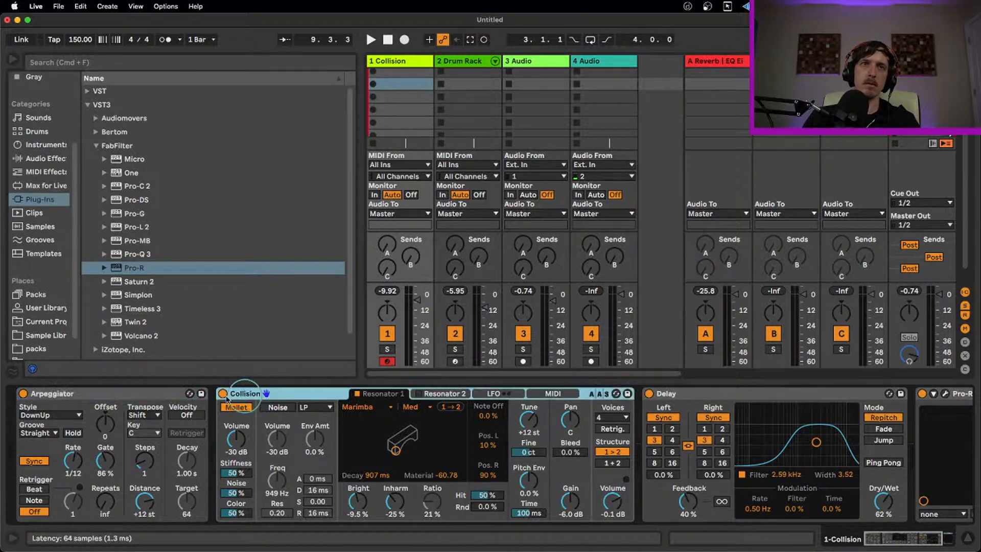
{"action": "left_click", "coordinate": [167, 400]}
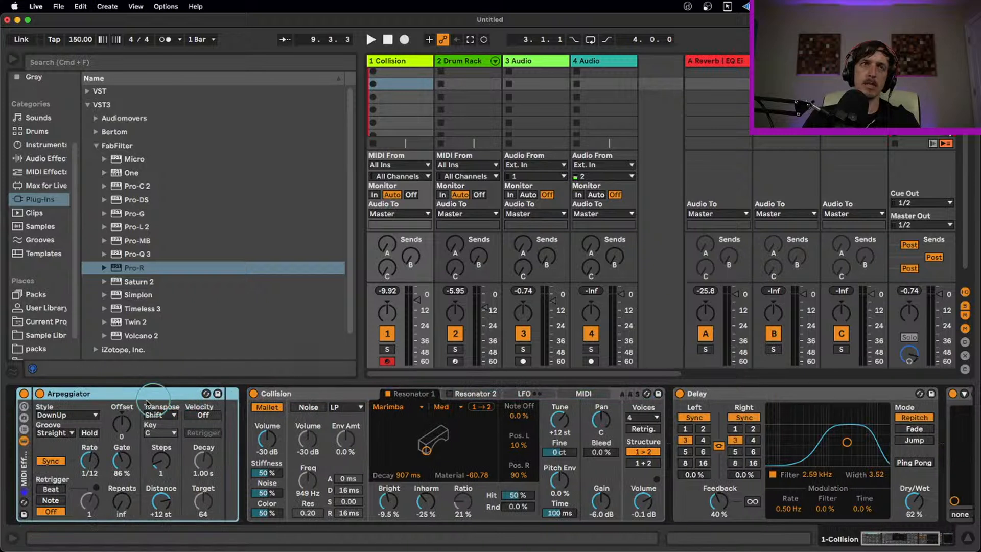
{"action": "key", "text": "super+g"}
{"action": "right_click", "coordinate": [70, 453]}
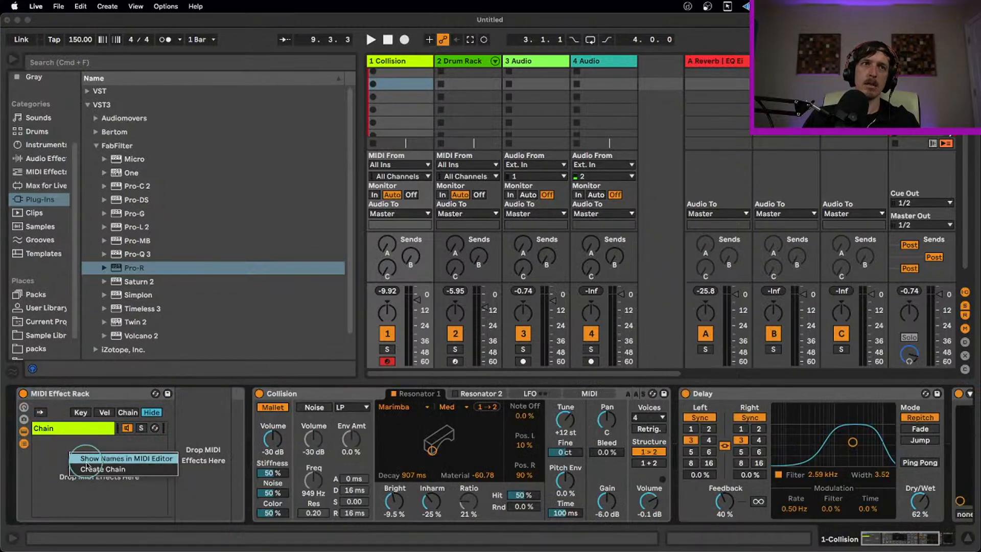
{"action": "left_click", "coordinate": [91, 471]}
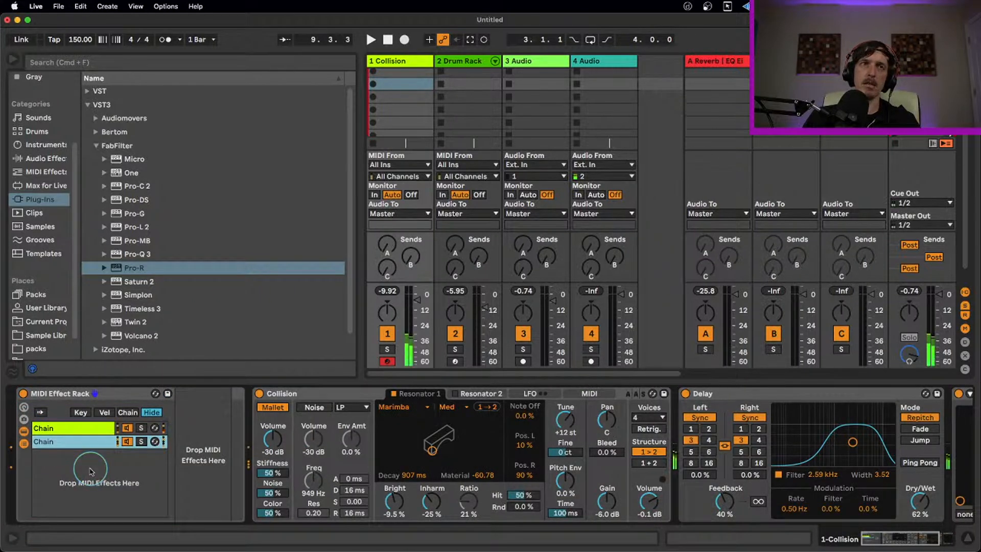
{"action": "left_click", "coordinate": [88, 431]}
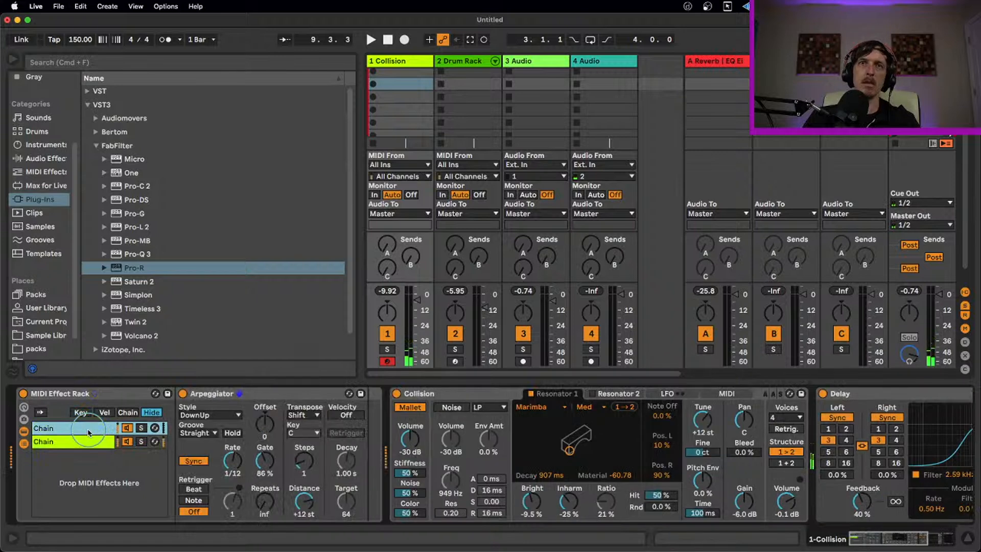
{"action": "left_click", "coordinate": [84, 440]}
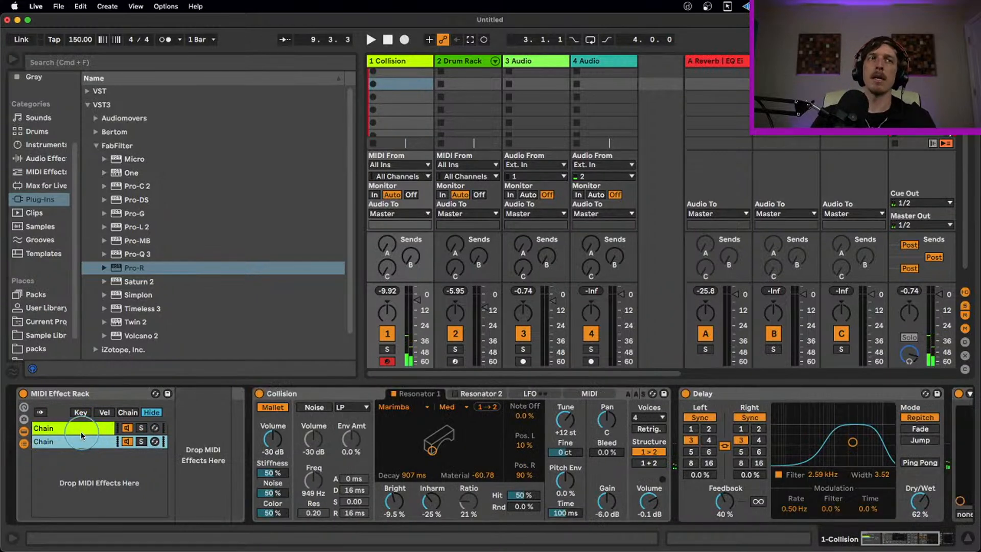
- Delete the rack's empty chain and remove the whole MIDI Effect Rack together with its Arpeggiator
{"action": "left_click", "coordinate": [422, 394]}
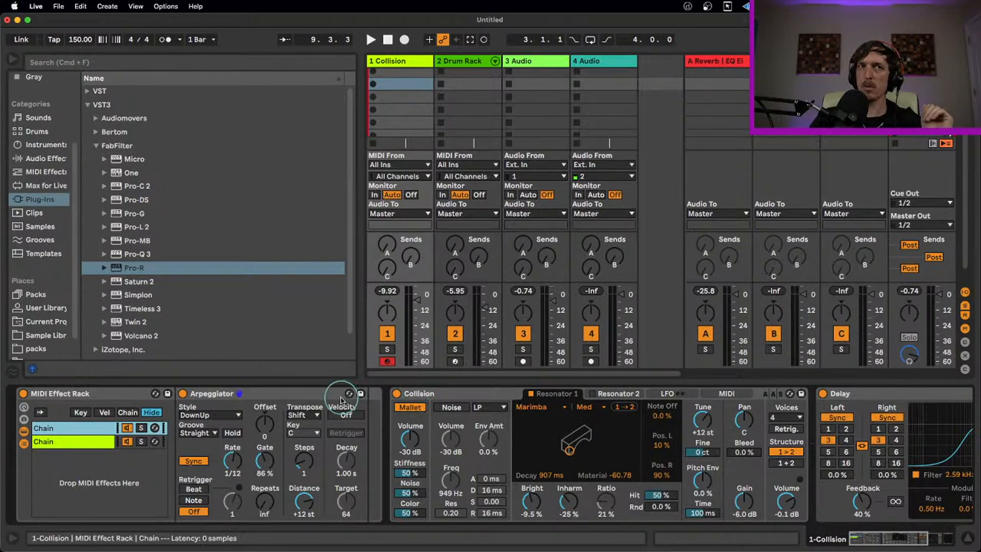
{"action": "left_click", "coordinate": [479, 394]}
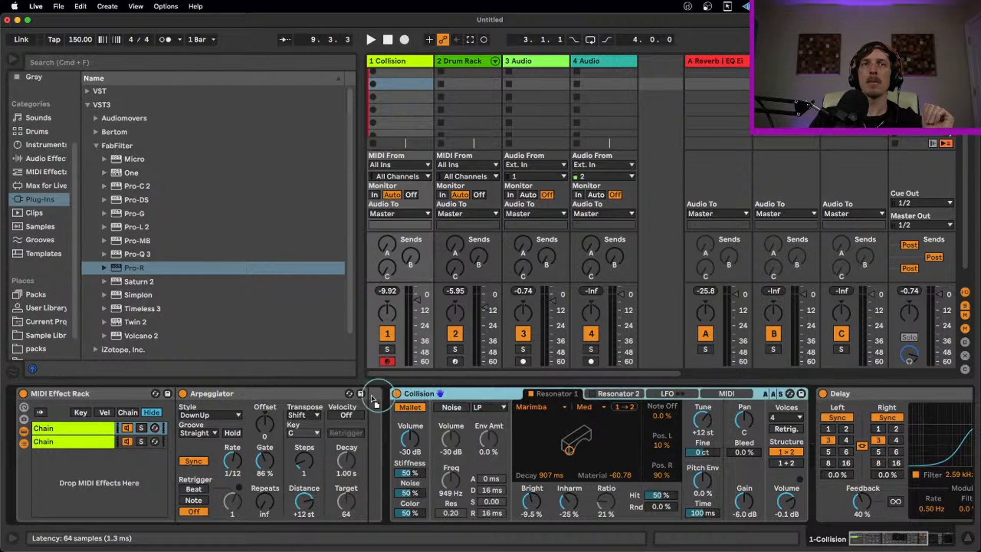
{"action": "left_click", "coordinate": [92, 394]}
{"action": "left_click", "coordinate": [217, 394]}
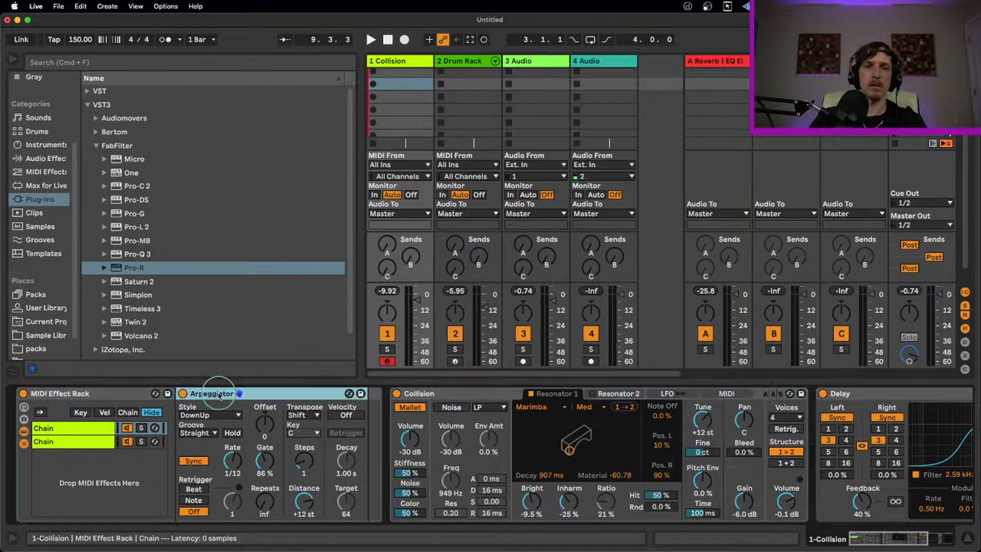
{"action": "left_click", "coordinate": [92, 394]}
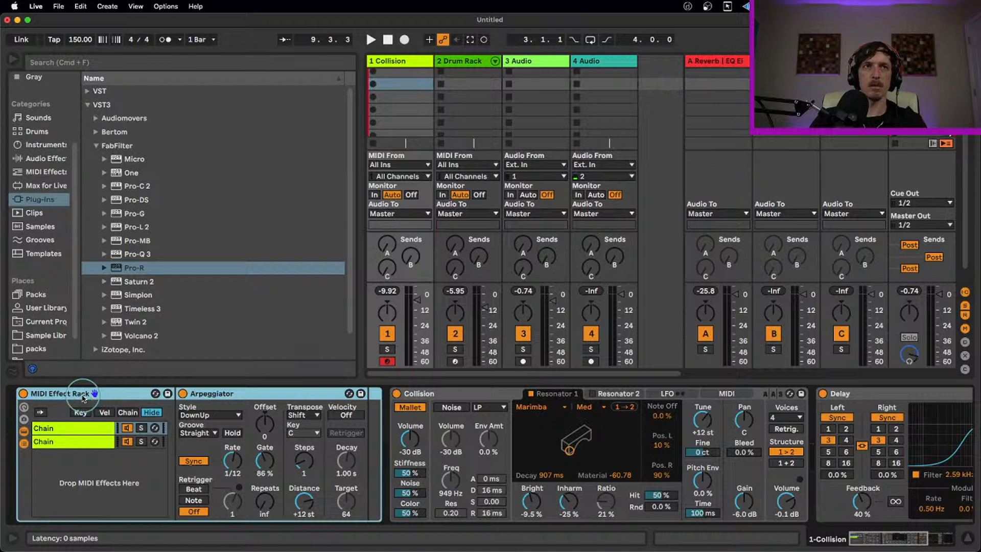
{"action": "left_click", "coordinate": [91, 440]}
{"action": "key", "text": "Delete"}
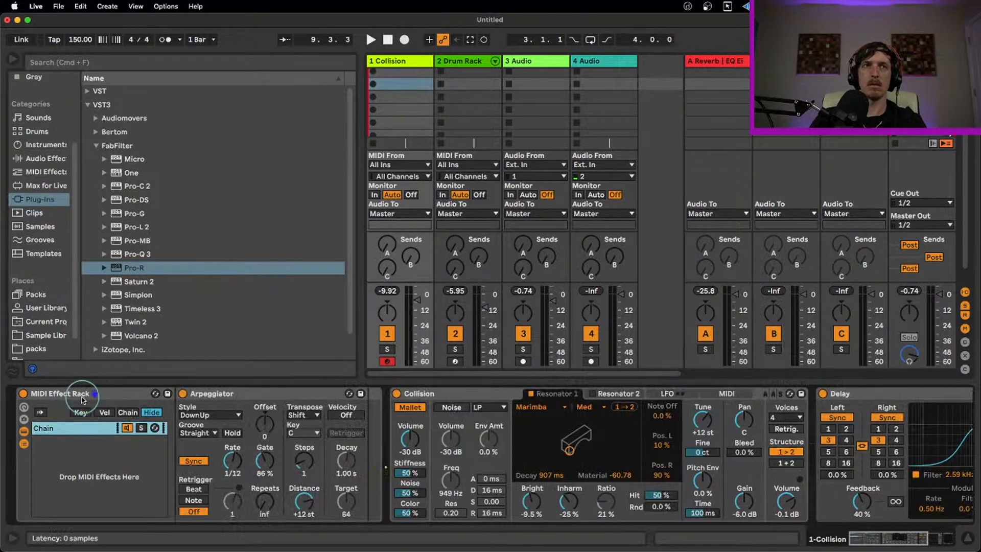
{"action": "left_click", "coordinate": [73, 394]}
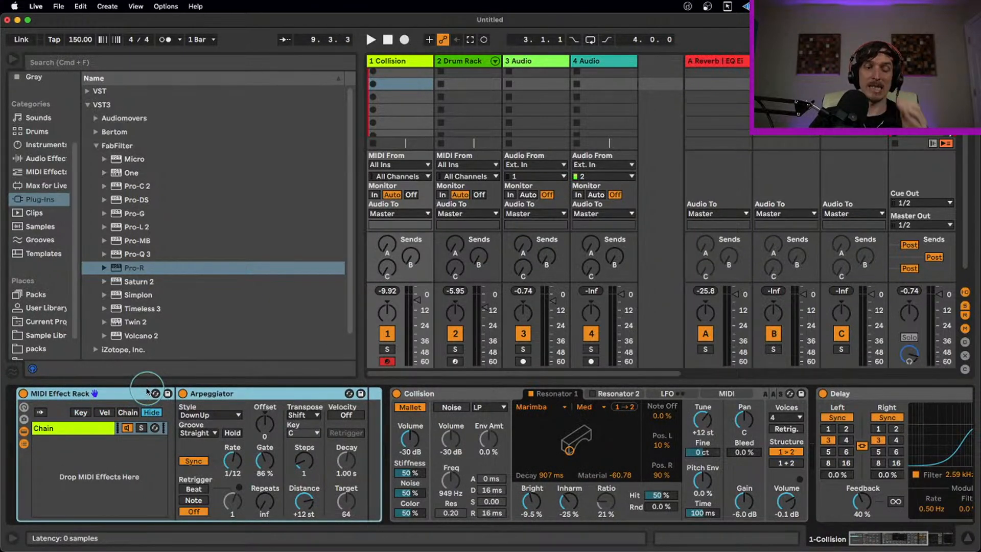
{"action": "key", "text": "Delete"}
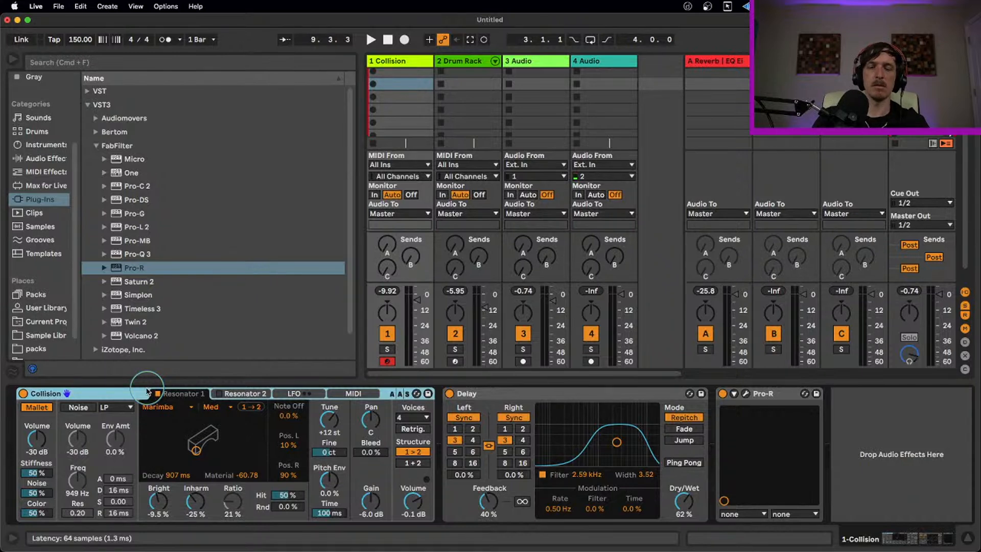
- Group Collision into an Instrument Rack, show its chain list and copy Collision into a second chain
{"action": "key", "text": "super+g"}
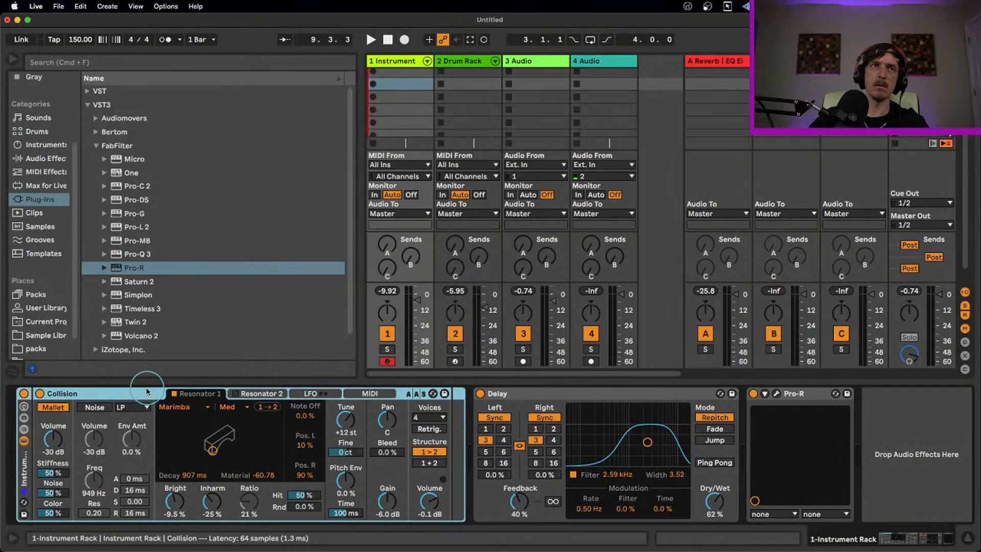
{"action": "left_click", "coordinate": [24, 429]}
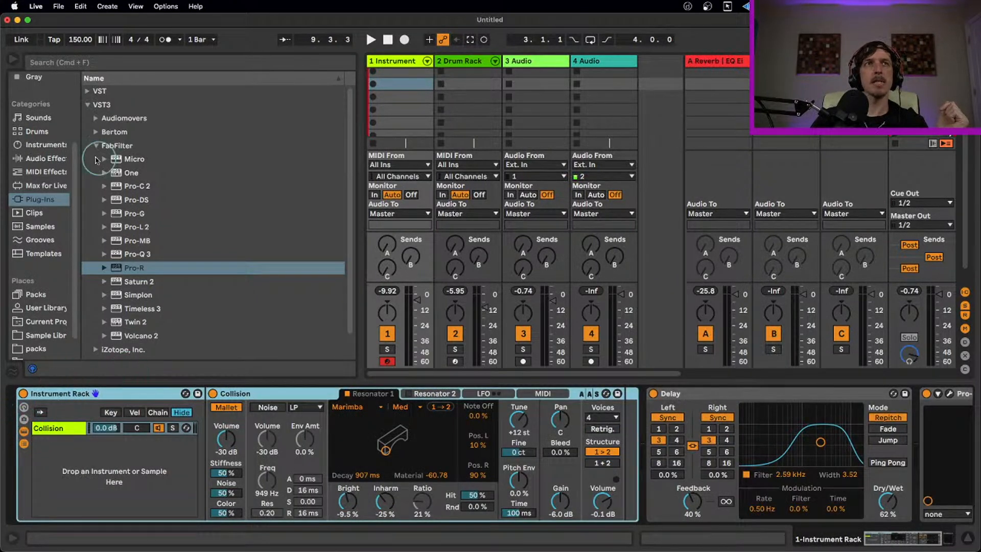
{"action": "left_click", "coordinate": [46, 156]}
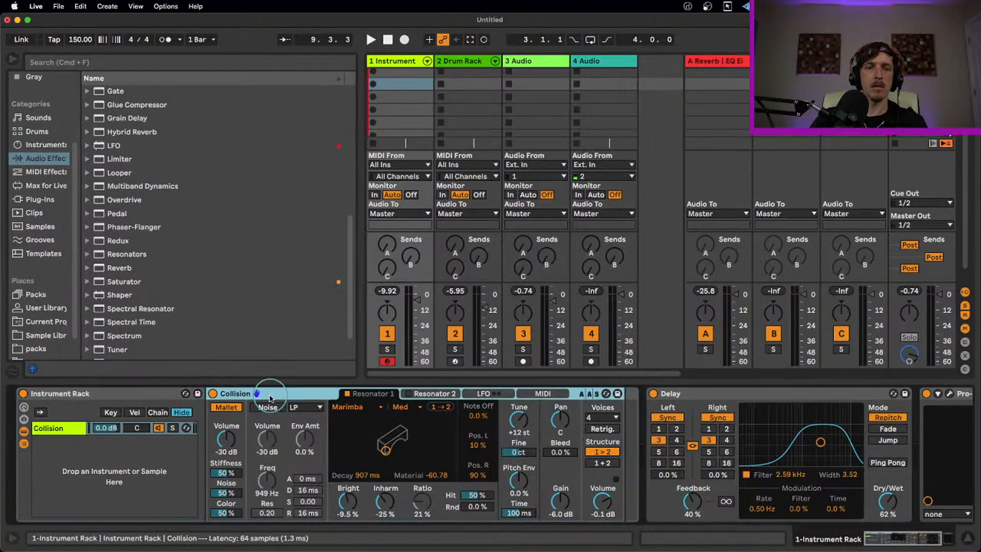
{"action": "left_click_drag", "start_coordinate": [258, 394], "coordinate": [131, 451]}
{"action": "left_click", "coordinate": [59, 428]}
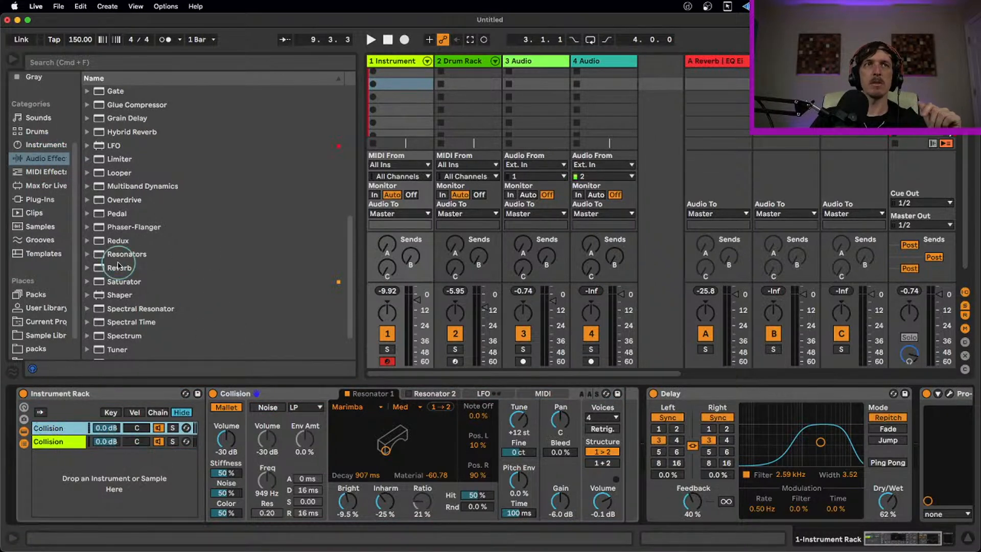
- Add an Arpeggiator MIDI effect before Collision in the rack's first chain
{"action": "left_click", "coordinate": [46, 145]}
{"action": "left_click", "coordinate": [45, 172]}
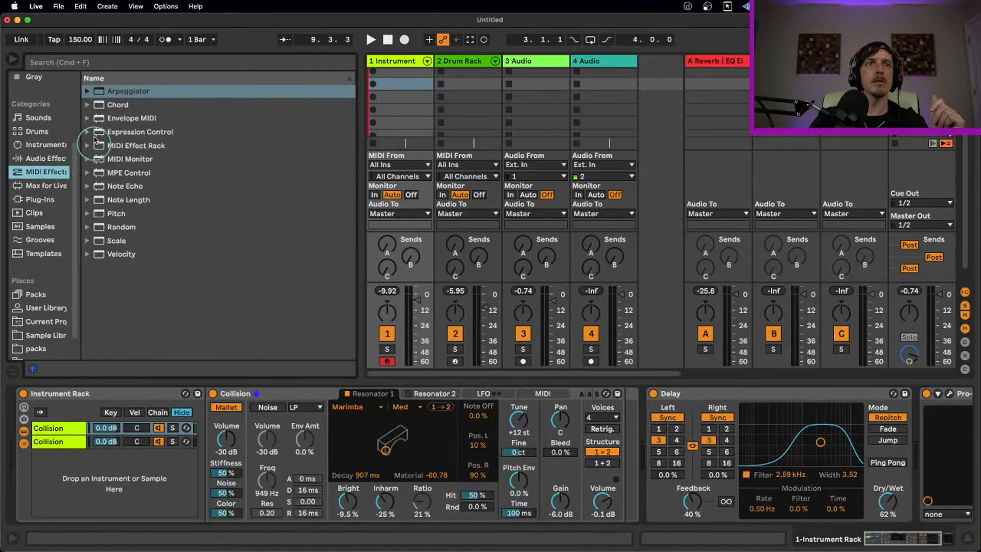
{"action": "left_click_drag", "start_coordinate": [112, 91], "coordinate": [223, 417]}
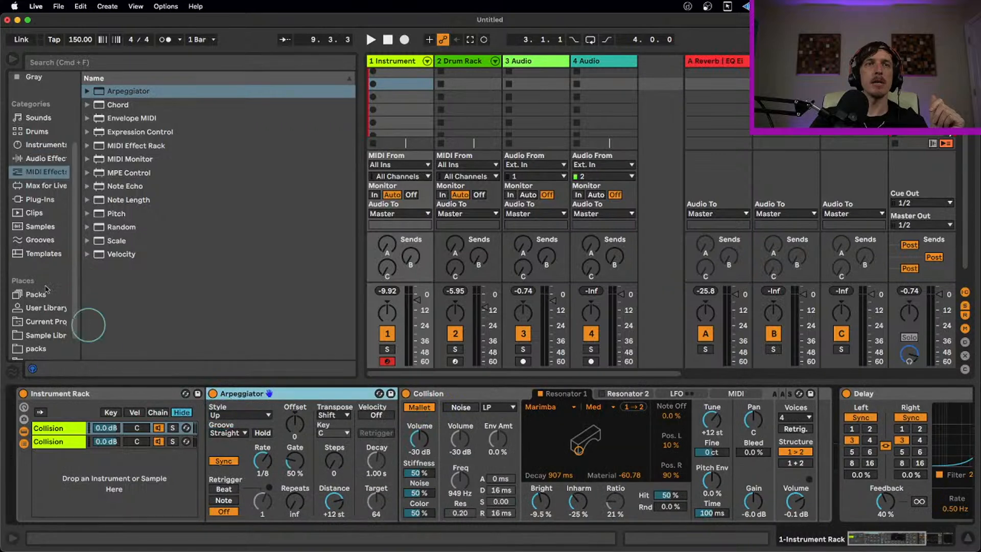
- Add a Compressor audio effect after Collision in the rack's first chain
{"action": "left_click", "coordinate": [46, 158]}
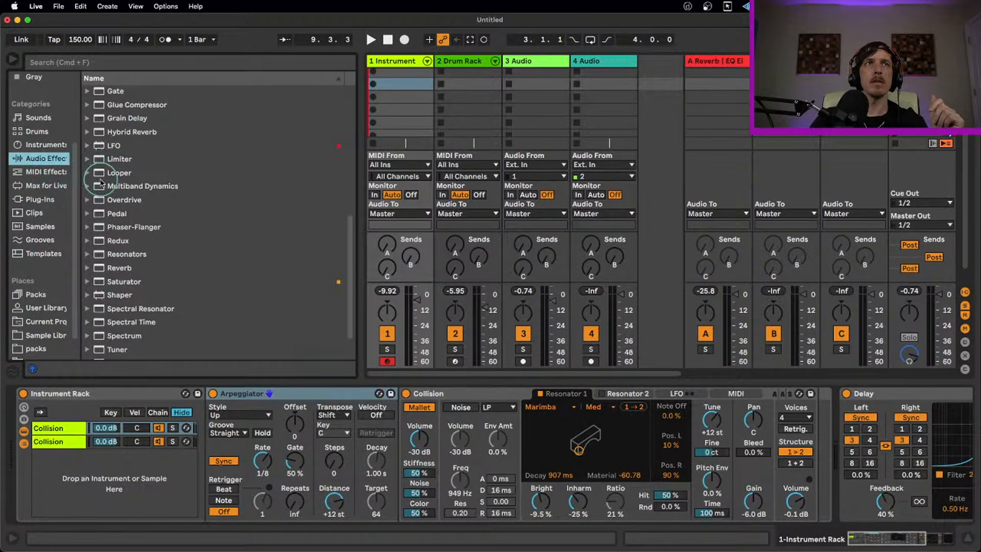
{"action": "scroll", "coordinate": [100, 183], "scroll_direction": "up", "scroll_amount": 4}
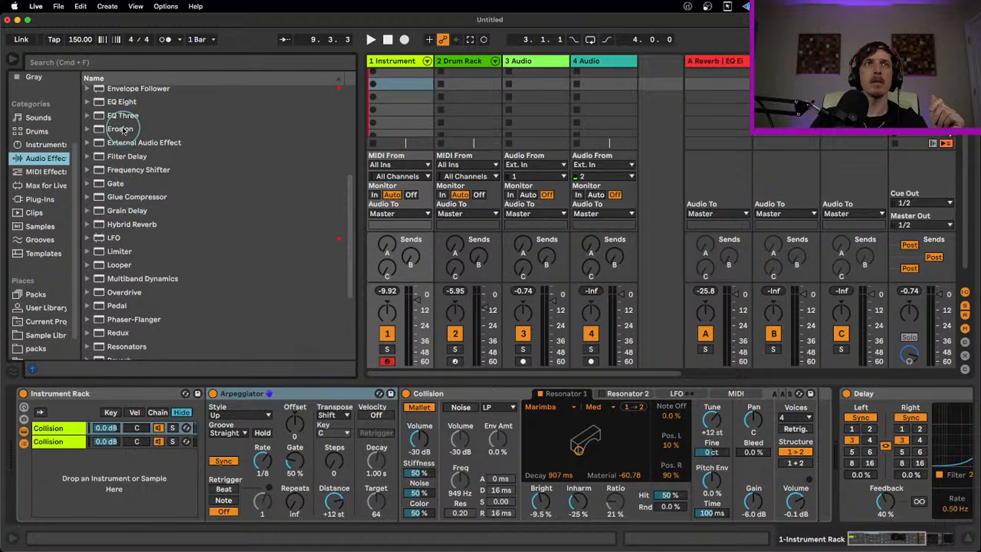
{"action": "scroll", "coordinate": [123, 131], "scroll_direction": "up", "scroll_amount": 7}
{"action": "left_click", "coordinate": [131, 102]}
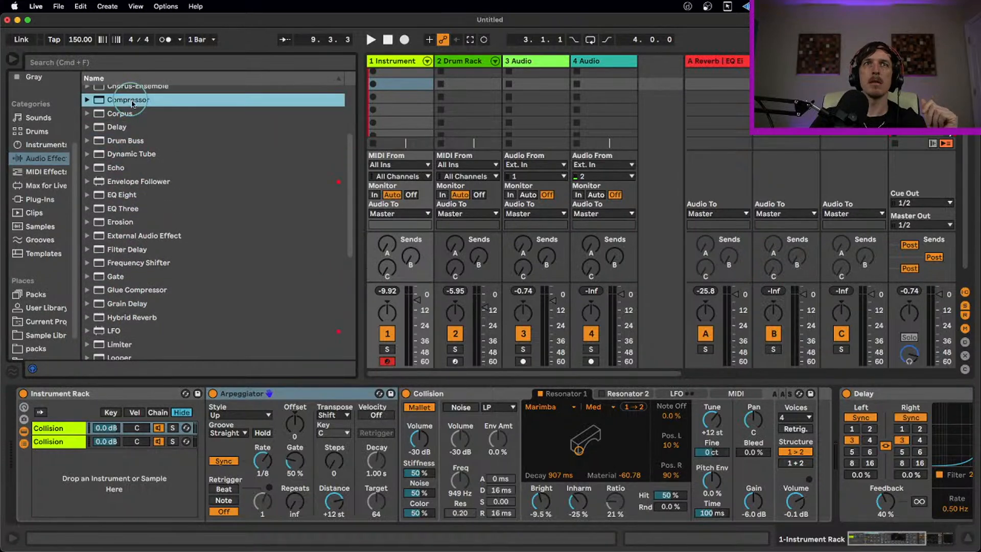
{"action": "left_click_drag", "start_coordinate": [132, 103], "coordinate": [816, 428]}
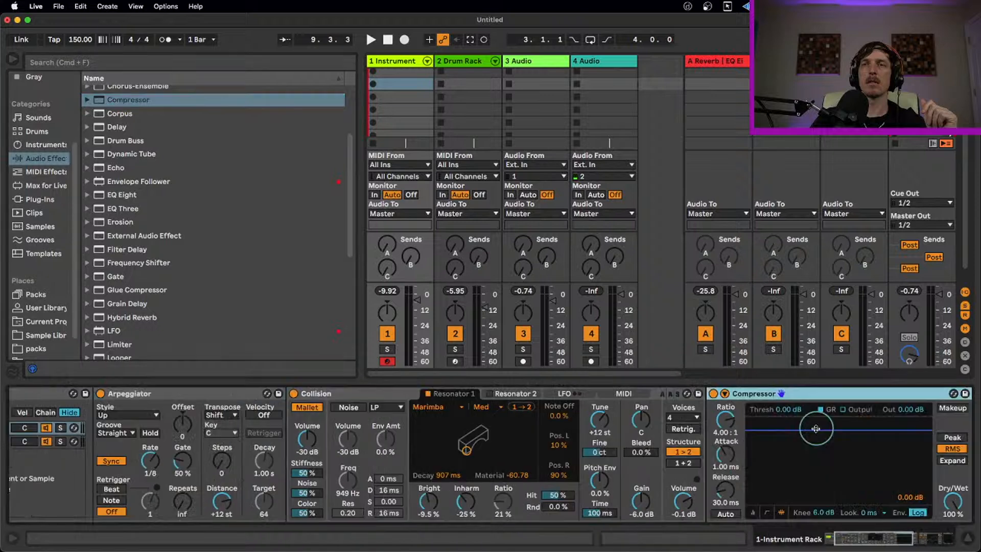
- Sidechain the Compressor from 1-Instrument Rack, taking the other Collision chain's Post FX signal
{"action": "left_click", "coordinate": [725, 393]}
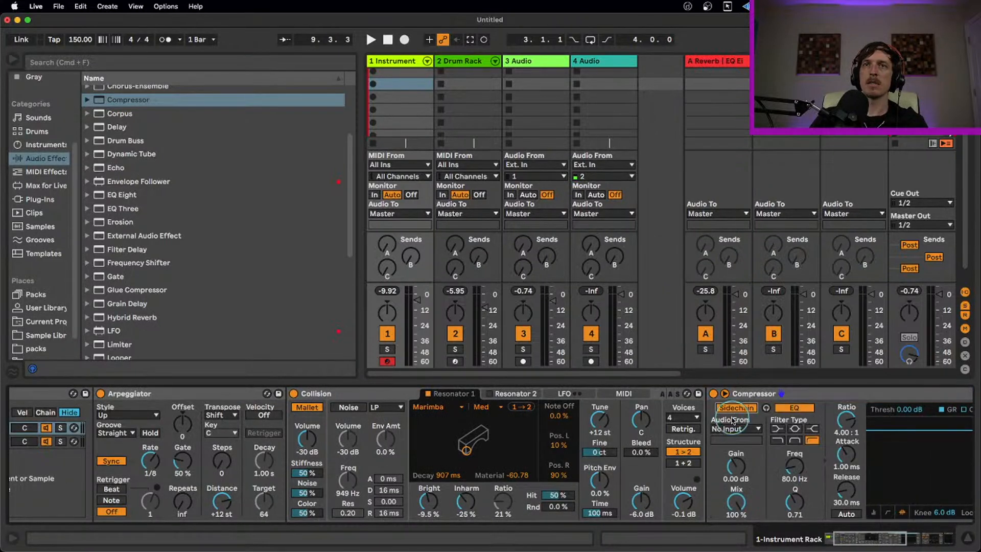
{"action": "left_click", "coordinate": [733, 427]}
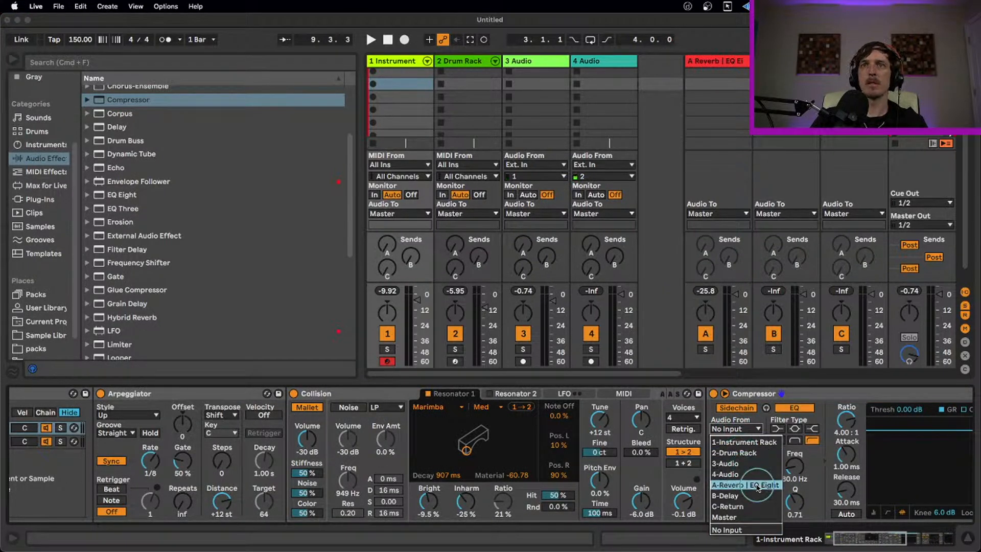
{"action": "left_click", "coordinate": [744, 442]}
{"action": "left_click", "coordinate": [745, 441]}
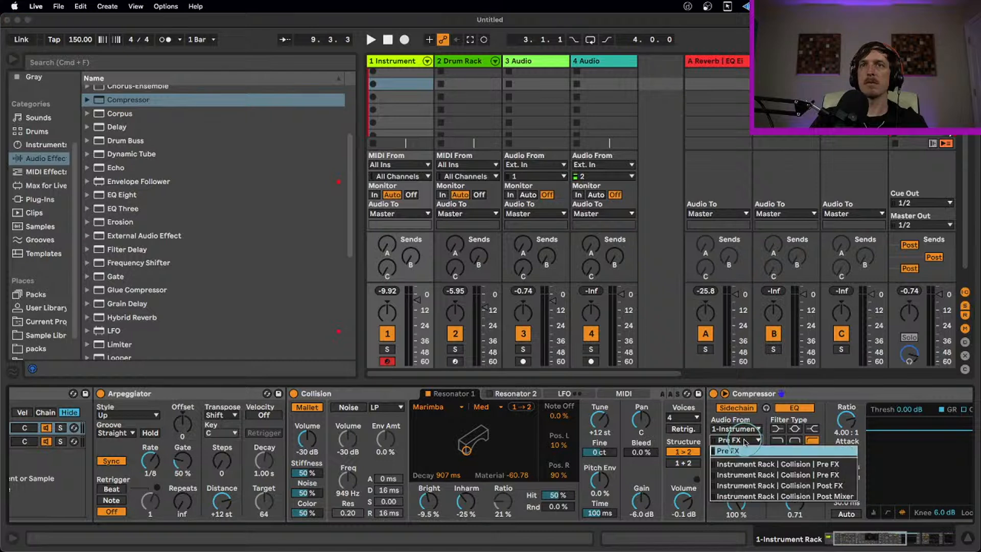
{"action": "left_click", "coordinate": [769, 487]}
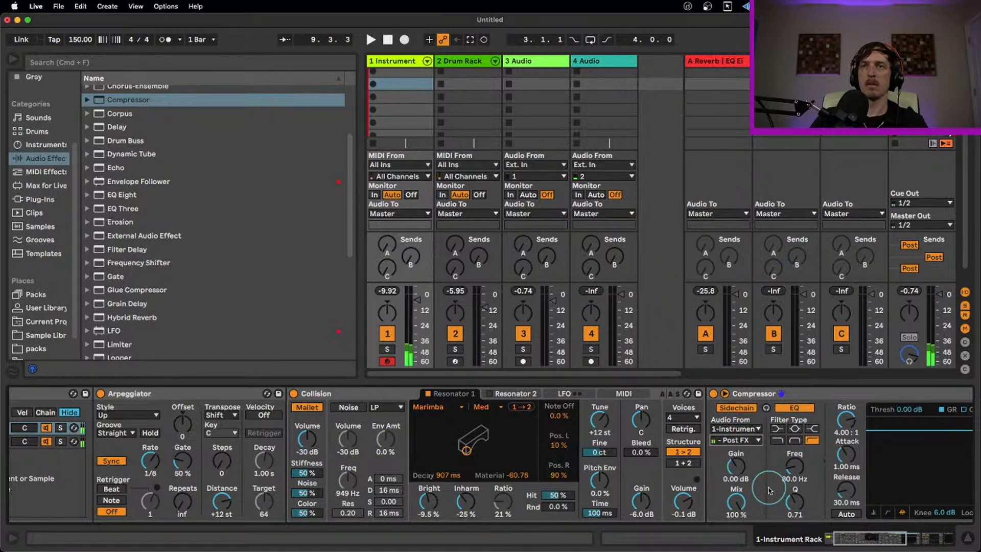
- Switch the Compressor to its level-meter display and lower its threshold to -66.6 dB
{"action": "left_click_drag", "start_coordinate": [869, 538], "coordinate": [882, 538]}
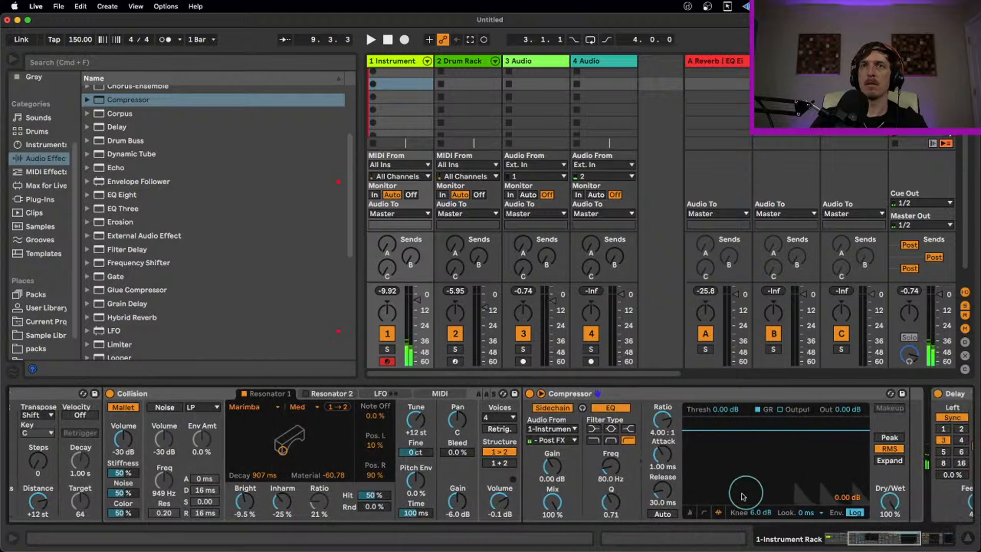
{"action": "left_click", "coordinate": [691, 512]}
{"action": "left_click_drag", "start_coordinate": [705, 438], "coordinate": [706, 488]}
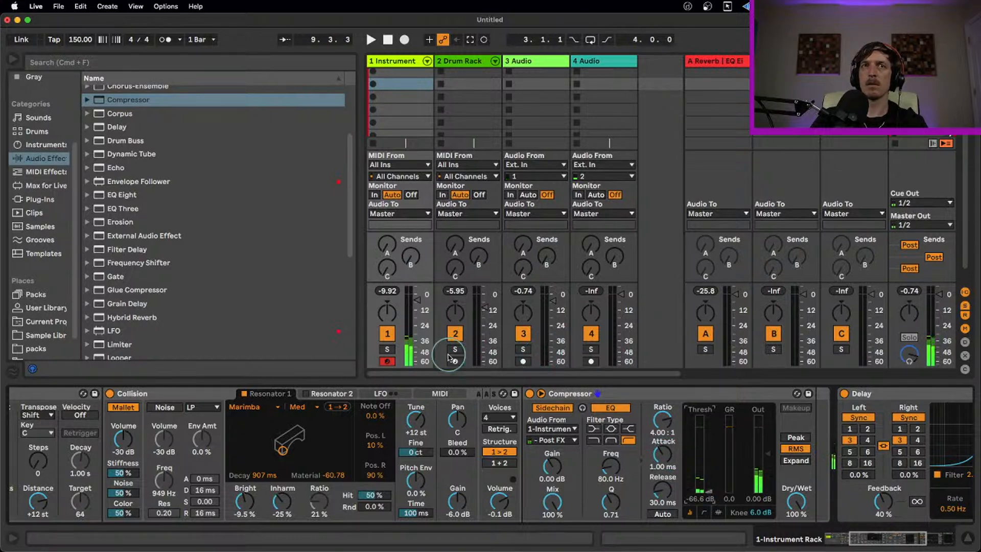
{"action": "left_click_drag", "start_coordinate": [883, 539], "coordinate": [843, 538]}
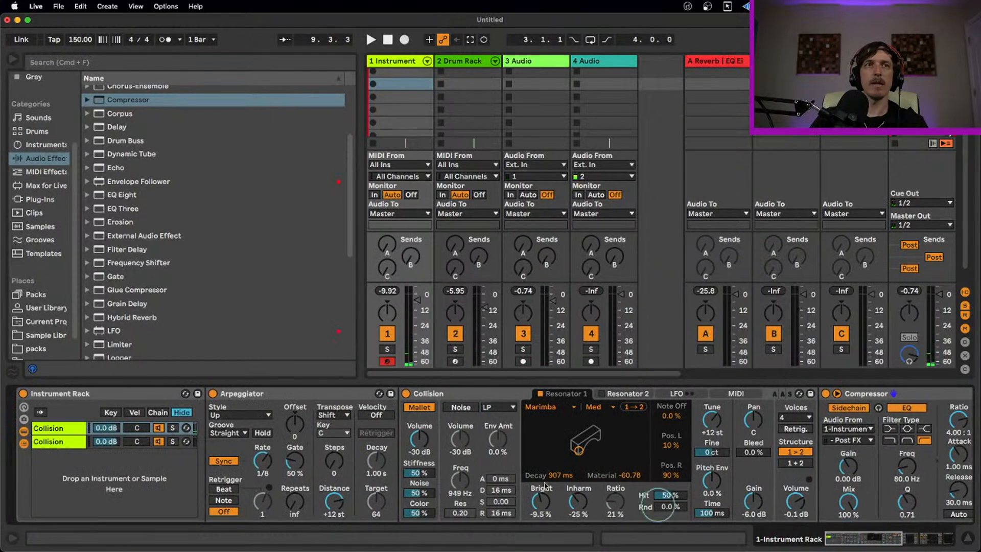
- Show the rack's second Collision chain and switch off the Delay and Pro-R devices following the rack
{"action": "left_click", "coordinate": [59, 442]}
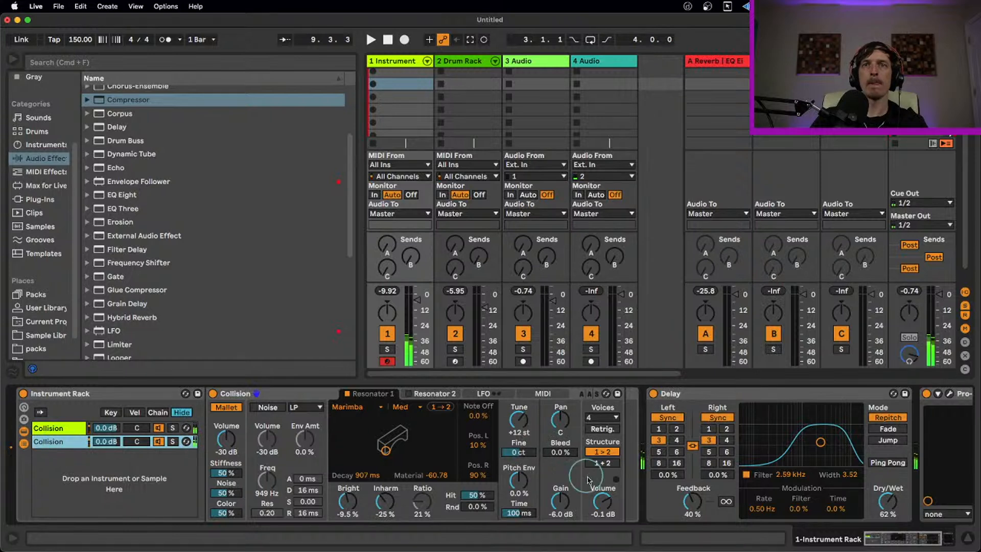
{"action": "left_click", "coordinate": [653, 393]}
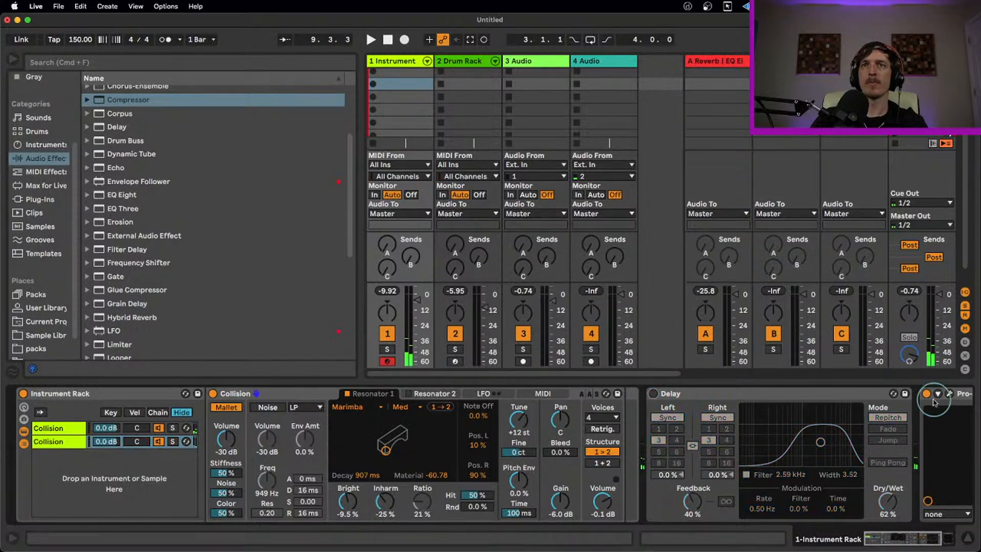
{"action": "left_click", "coordinate": [926, 393]}
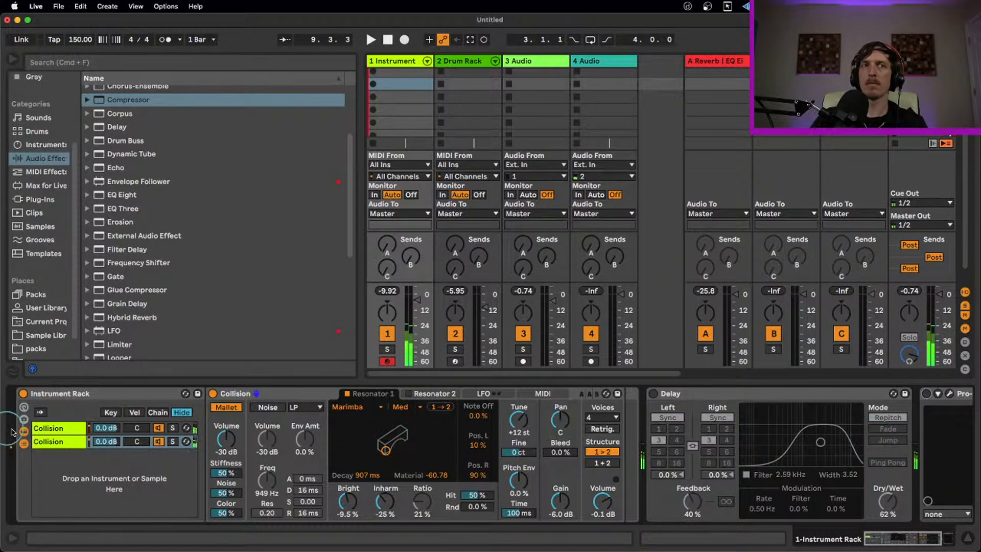
- Compare the rack's two Collision chains, briefly soloing the second one to hear it alone
{"action": "left_click", "coordinate": [72, 430]}
{"action": "left_click", "coordinate": [67, 443]}
{"action": "left_click", "coordinate": [274, 393]}
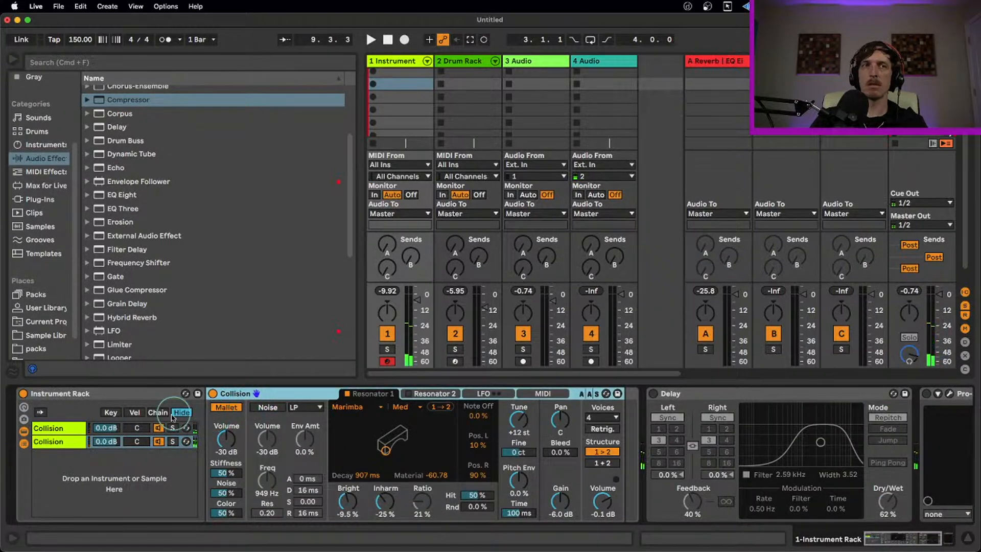
{"action": "left_click", "coordinate": [173, 441]}
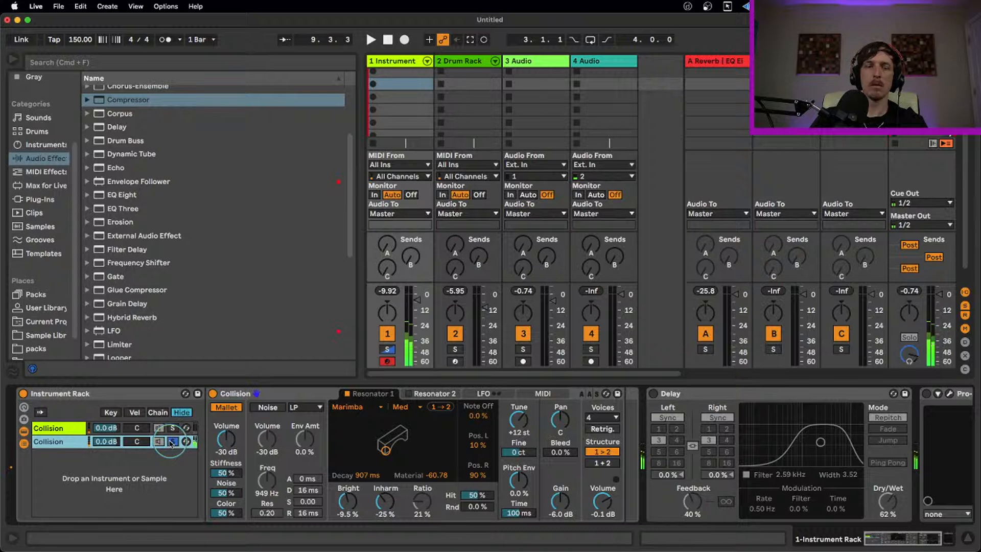
{"action": "key", "text": "z"}
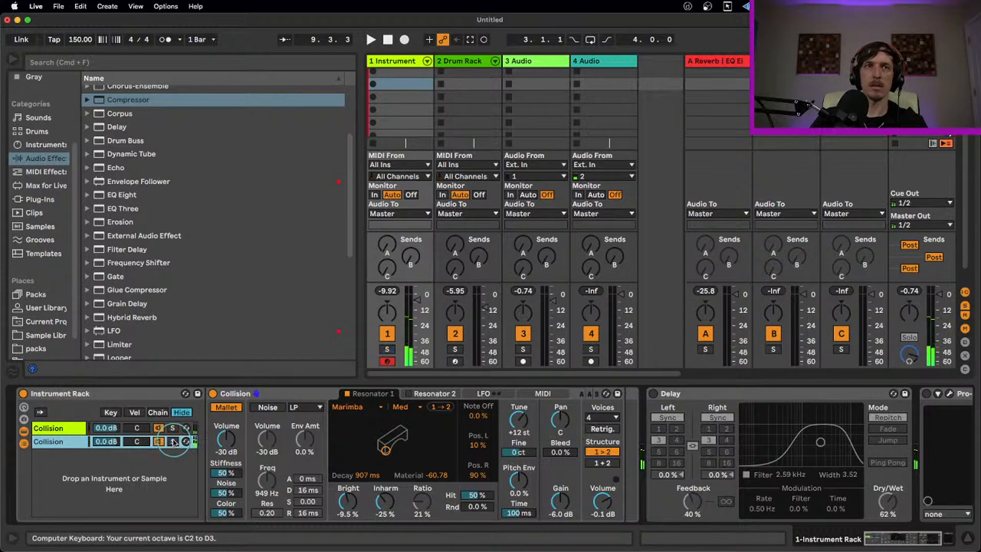
{"action": "left_click", "coordinate": [173, 442]}
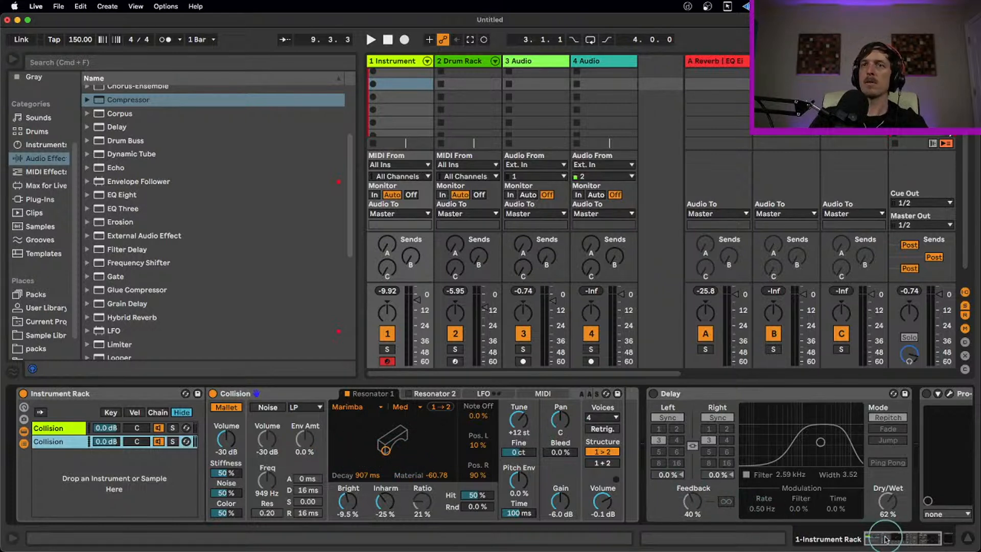
- Move the Delay into the rack's second chain, directly after Collision, and turn it back on
{"action": "left_click_drag", "start_coordinate": [795, 395], "coordinate": [622, 405]}
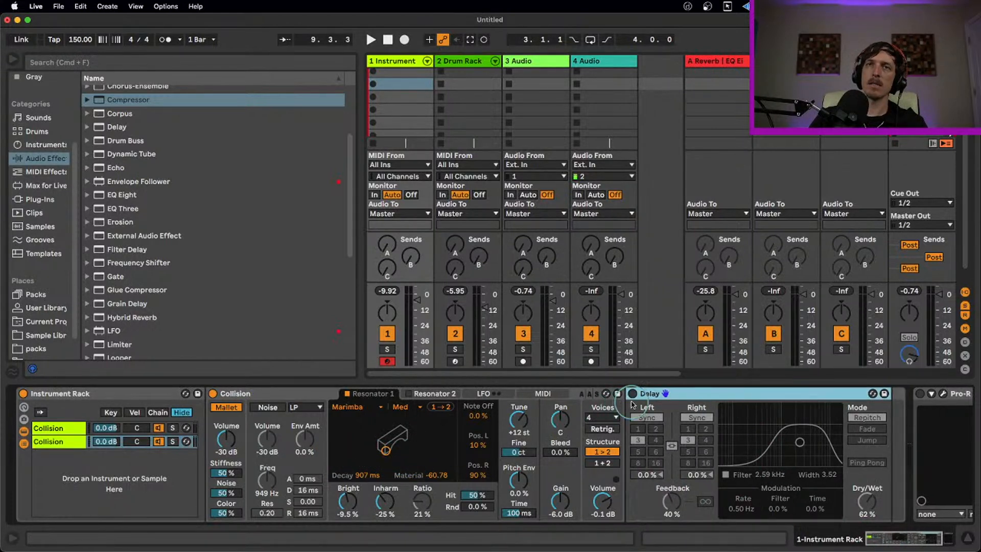
{"action": "left_click", "coordinate": [633, 394]}
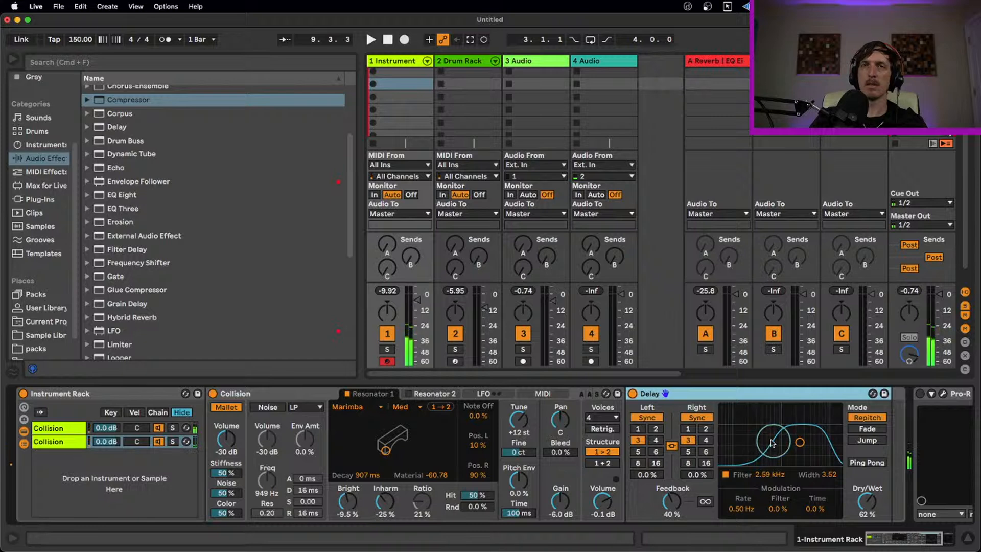
- Change Resonator 1 of the Collision in the arpeggiated first chain to the Beam type
{"action": "left_click", "coordinate": [78, 440]}
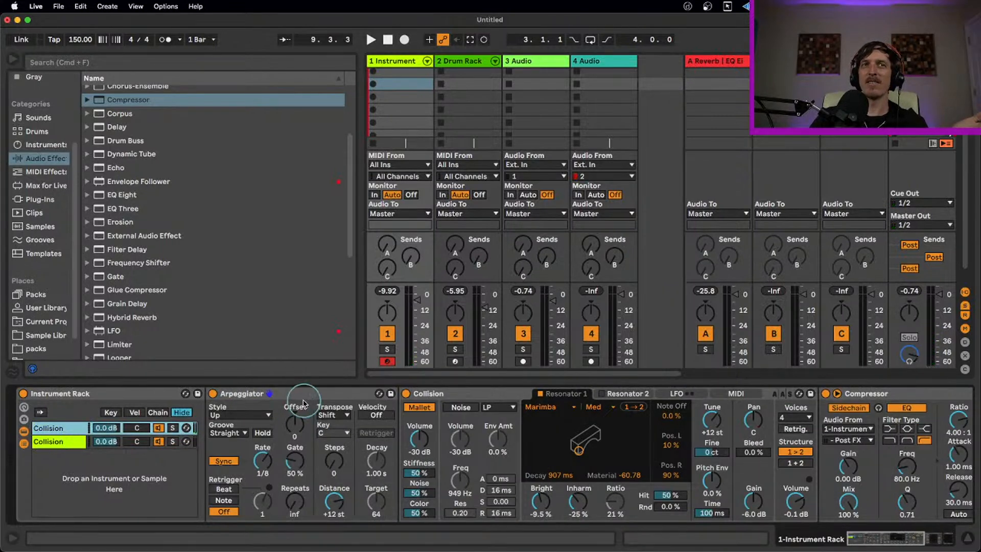
{"action": "left_click", "coordinate": [498, 393]}
{"action": "left_click", "coordinate": [889, 396]}
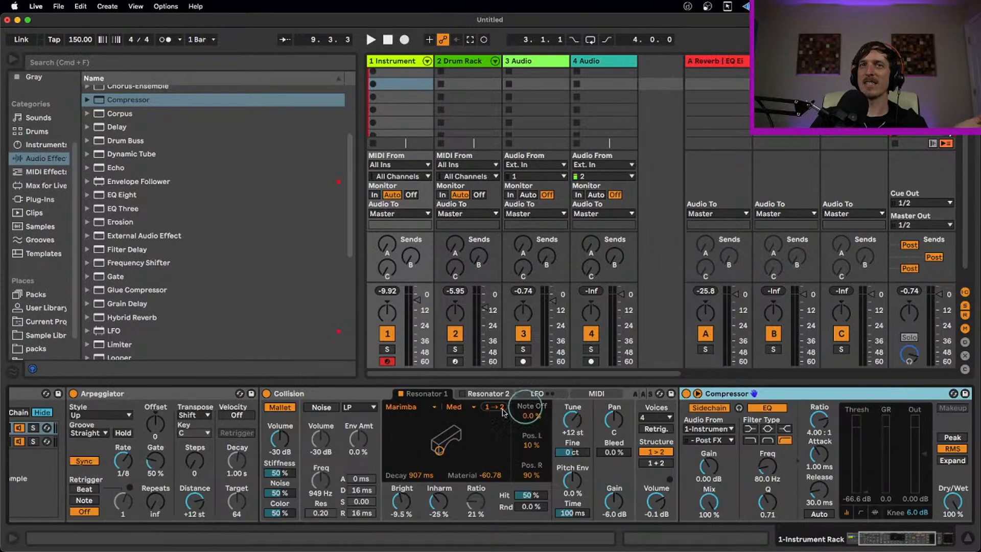
{"action": "left_click", "coordinate": [398, 406]}
{"action": "left_click", "coordinate": [417, 423]}
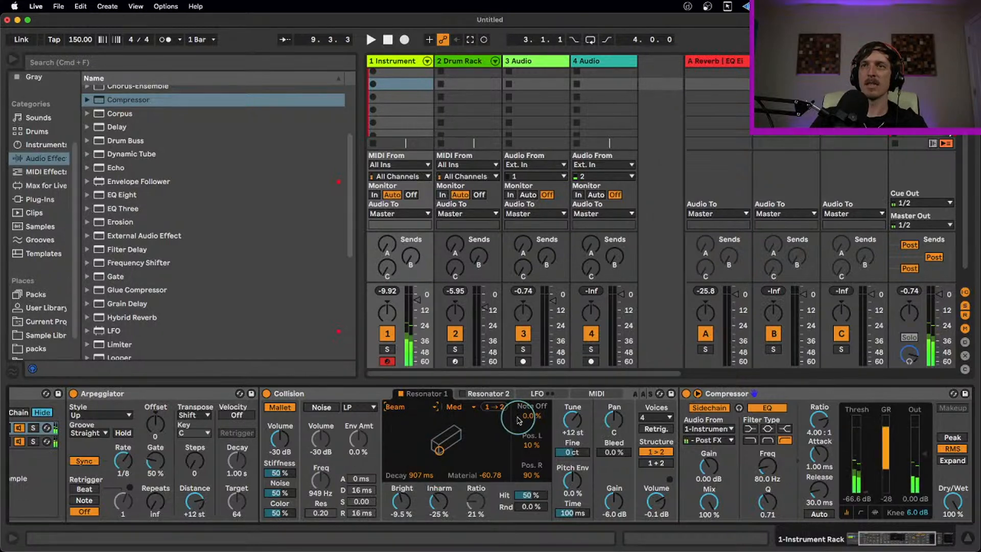
- Raise the threshold of the first chain's sidechained Compressor to -54.6 dB
{"action": "left_click", "coordinate": [904, 541]}
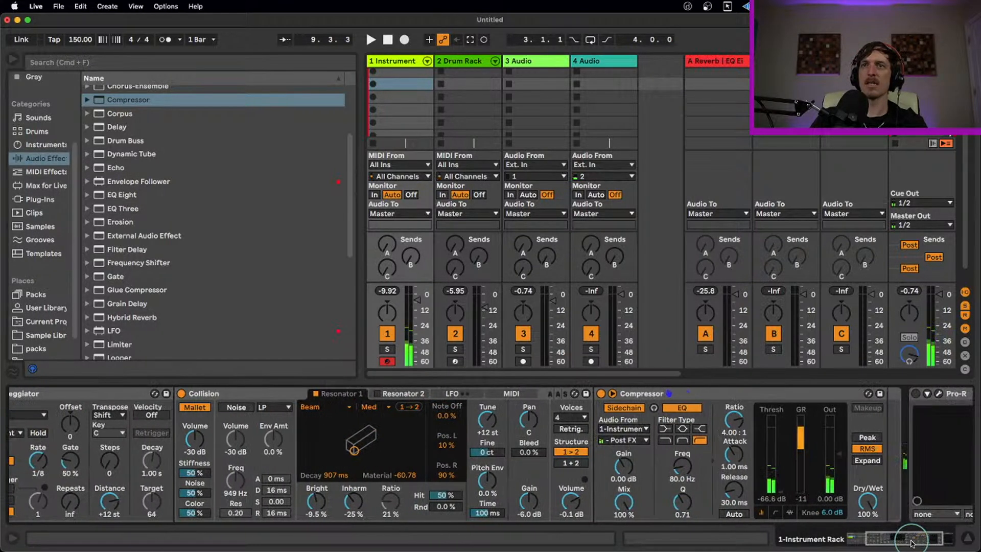
{"action": "left_click_drag", "start_coordinate": [778, 491], "coordinate": [777, 483]}
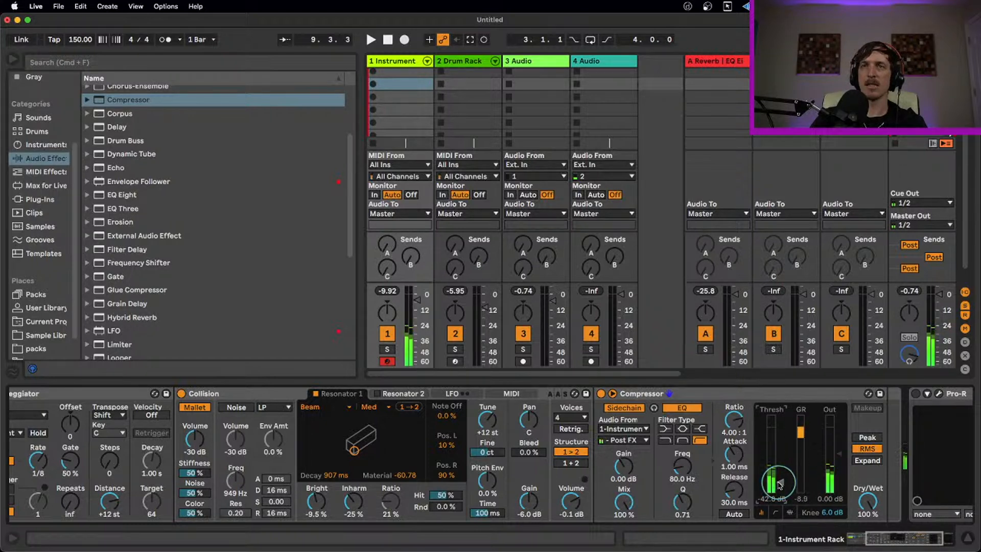
{"action": "left_click_drag", "start_coordinate": [779, 483], "coordinate": [780, 488]}
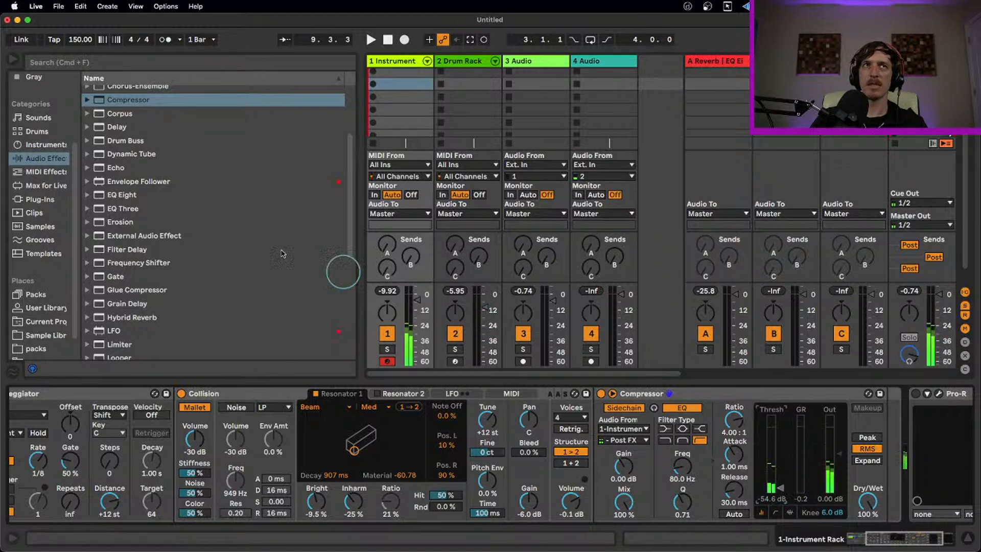
{"action": "left_click", "coordinate": [45, 144]}
{"action": "scroll", "coordinate": [36, 179], "scroll_direction": "up", "scroll_amount": 4}
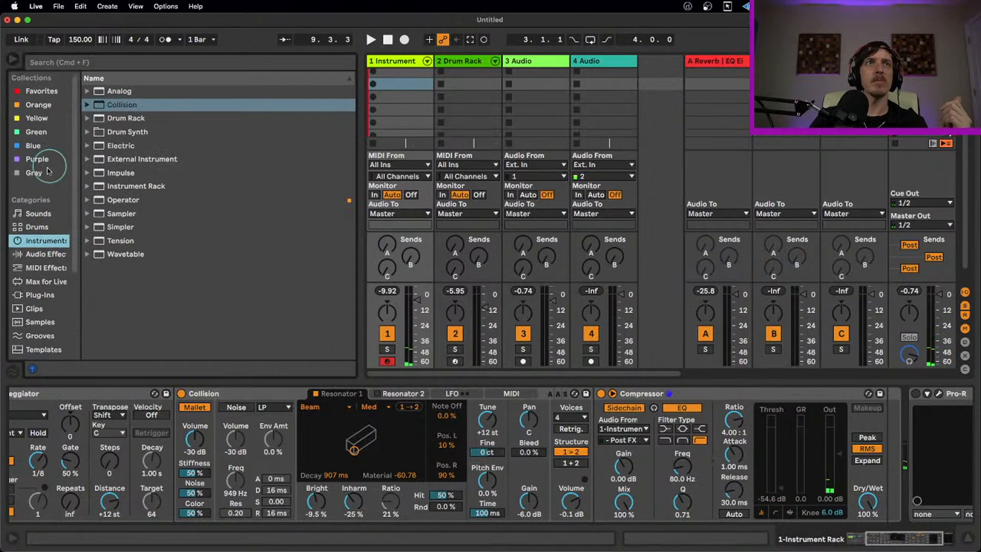
{"action": "left_click", "coordinate": [33, 159]}
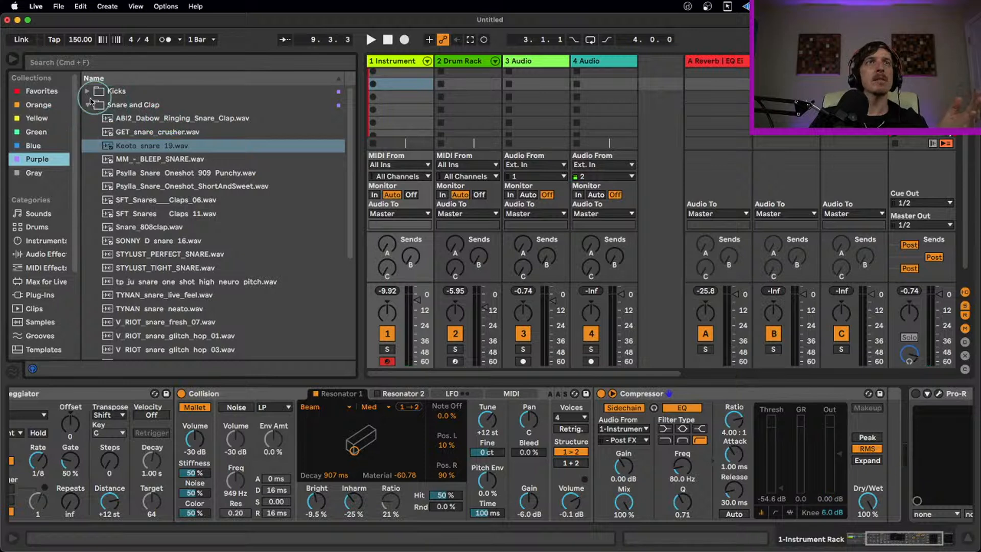
{"action": "left_click", "coordinate": [92, 104]}
- Load Abyss Kit.adg from the Drums folder of the Beat Tools pack onto track 2, replacing its Drum Rack
{"action": "scroll", "coordinate": [39, 245], "scroll_direction": "down", "scroll_amount": 5}
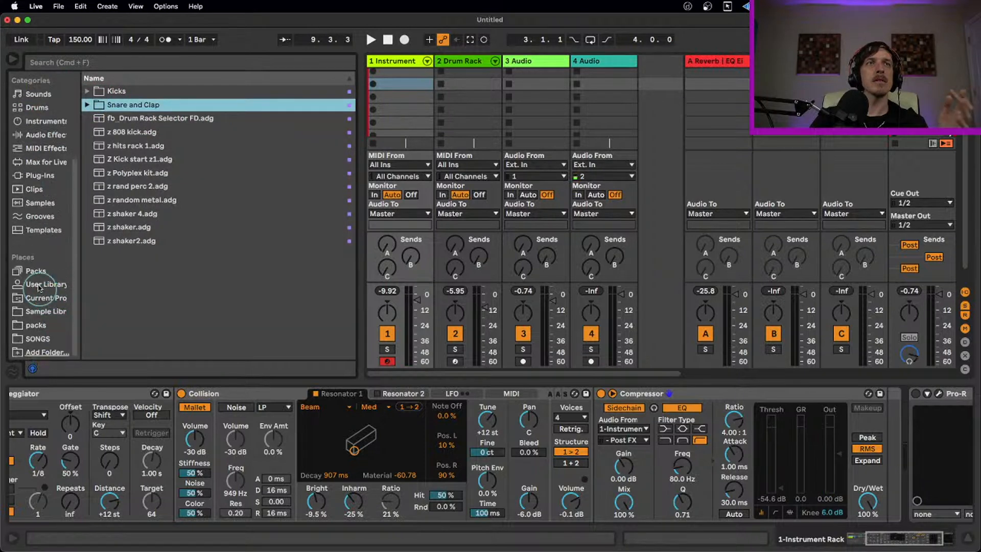
{"action": "left_click", "coordinate": [35, 271]}
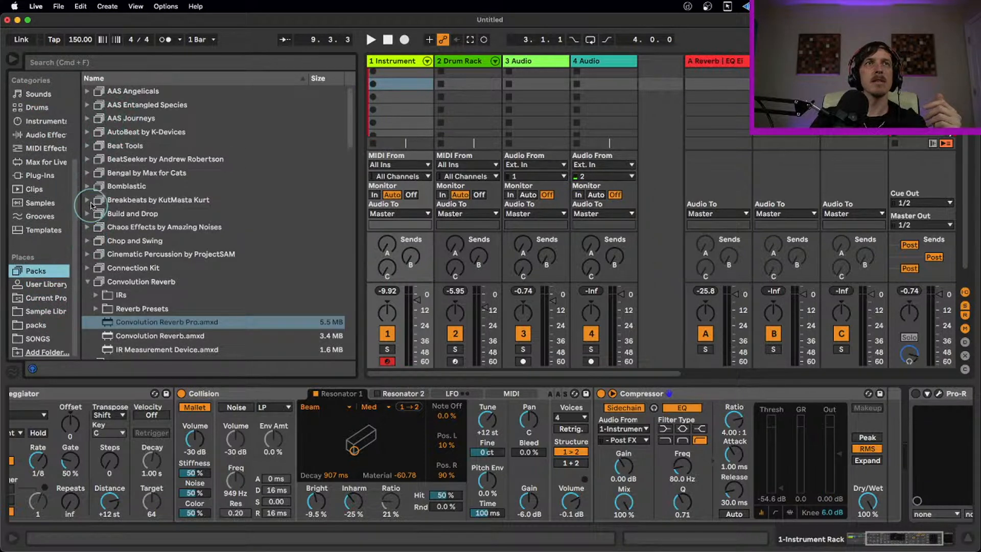
{"action": "left_click", "coordinate": [94, 147]}
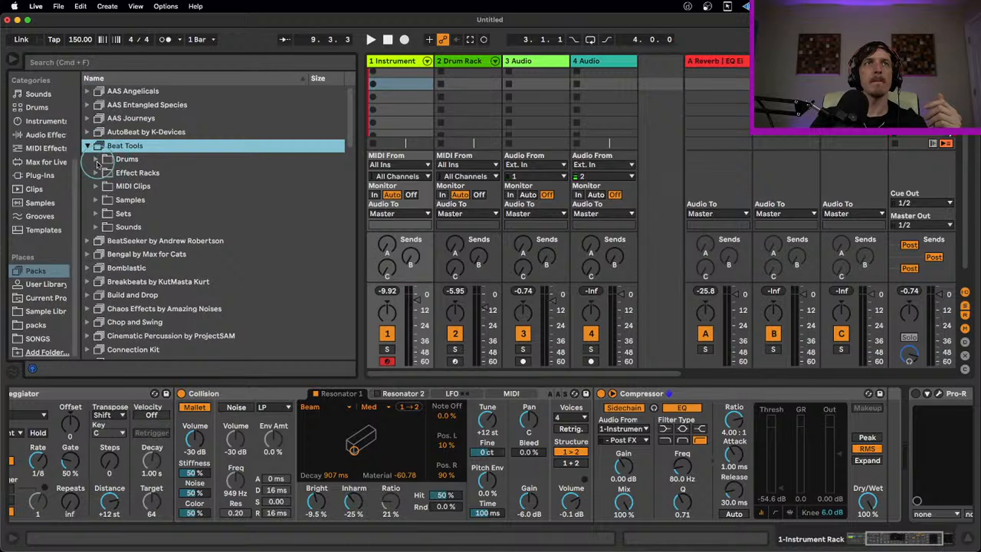
{"action": "left_click", "coordinate": [96, 161]}
{"action": "left_click", "coordinate": [130, 188]}
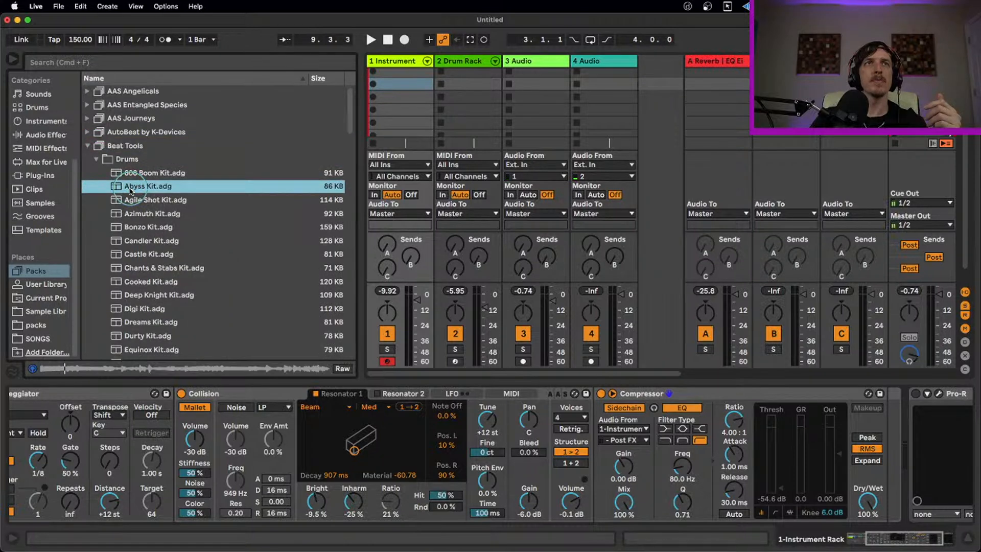
{"action": "left_click_drag", "start_coordinate": [130, 190], "coordinate": [390, 100]}
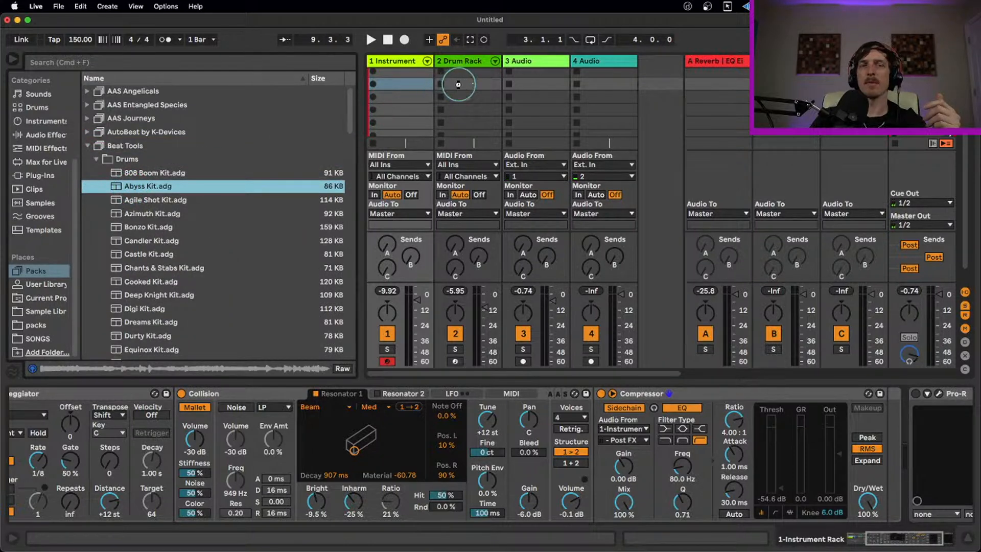
{"action": "left_click", "coordinate": [458, 84]}
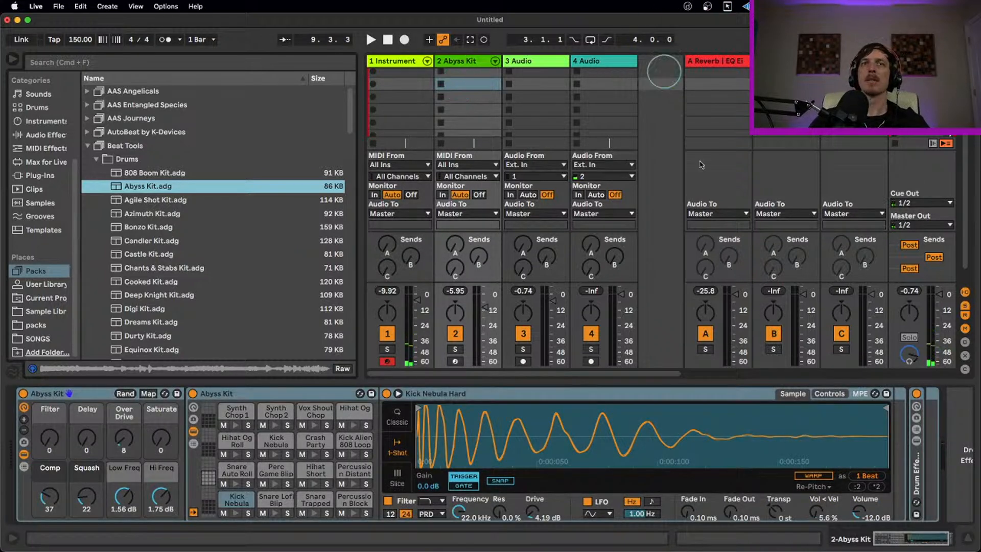
- Capture a played kick-and-snare beat as a clip on the armed Abyss Kit track and start its four-bar loop at 1.3.1
{"action": "left_click", "coordinate": [455, 361]}
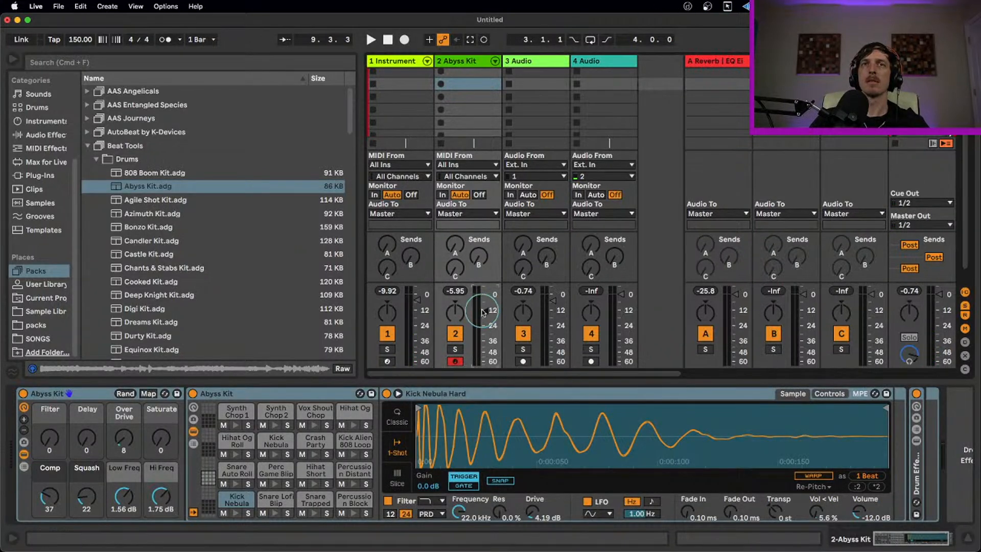
{"action": "left_click_drag", "start_coordinate": [484, 308], "coordinate": [484, 312]}
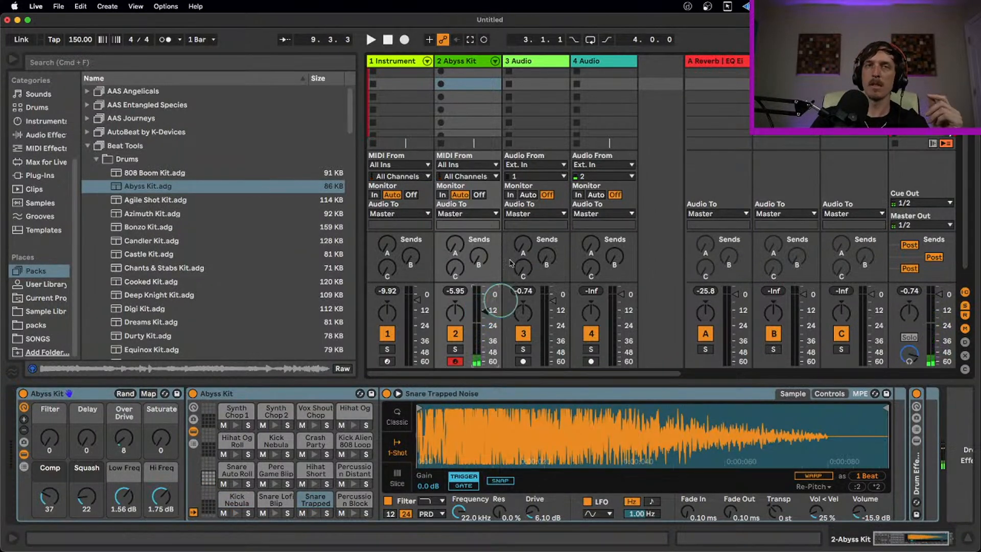
{"action": "left_click", "coordinate": [470, 41]}
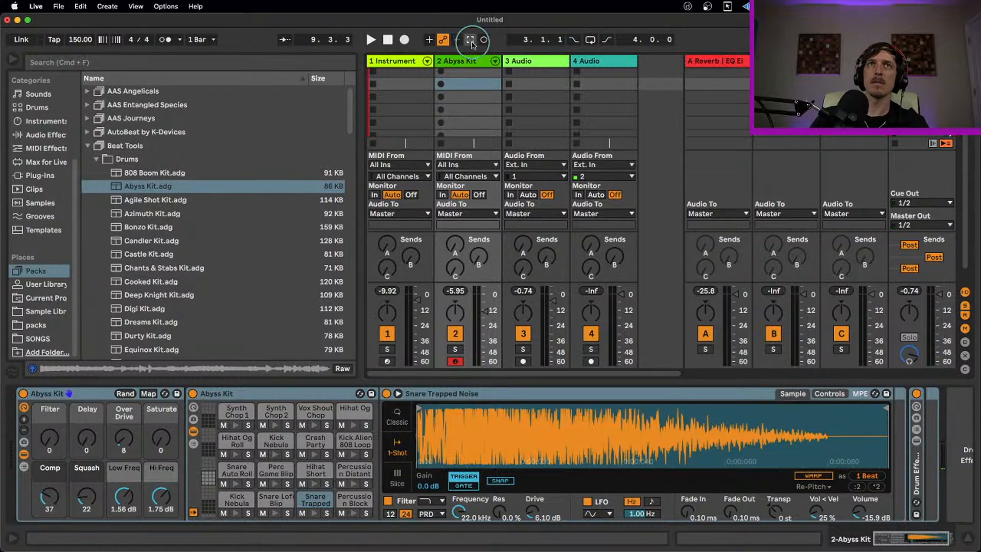
{"action": "left_click_drag", "start_coordinate": [799, 267], "coordinate": [535, 304]}
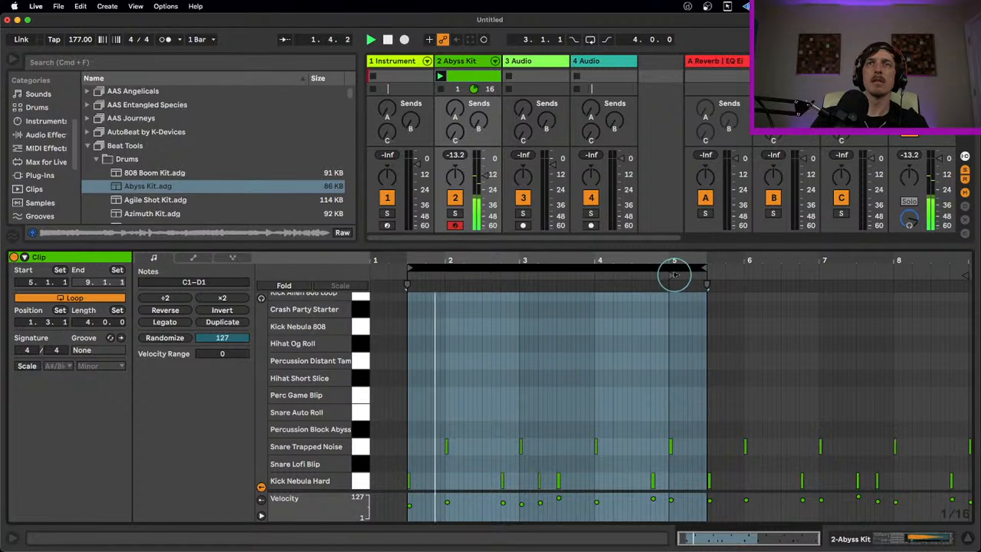
{"action": "left_click_drag", "start_coordinate": [673, 275], "coordinate": [407, 293]}
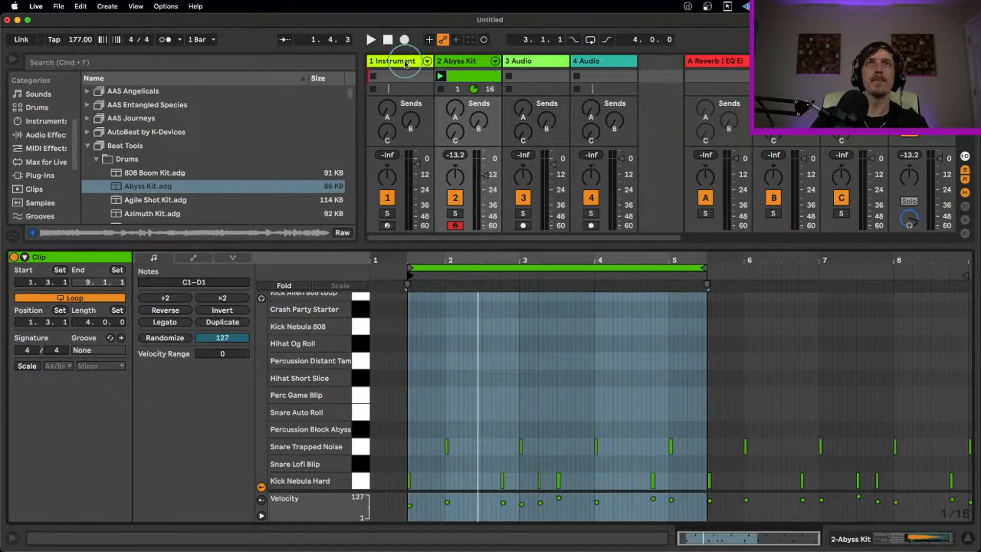
- Set the song tempo to 87 BPM and halve the timing of the drum clip's looped notes
{"action": "left_click", "coordinate": [74, 40]}
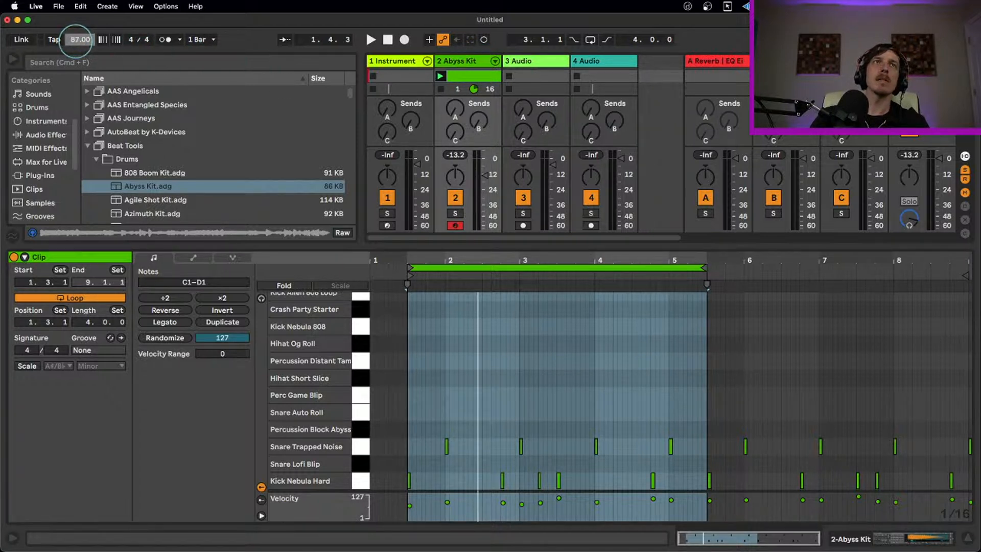
{"action": "left_click", "coordinate": [371, 39]}
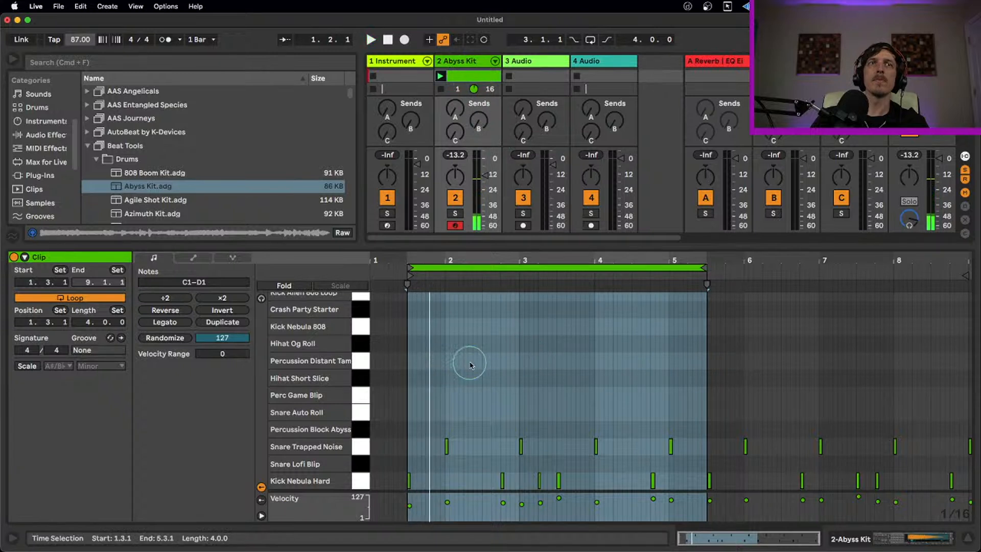
{"action": "left_click", "coordinate": [165, 297]}
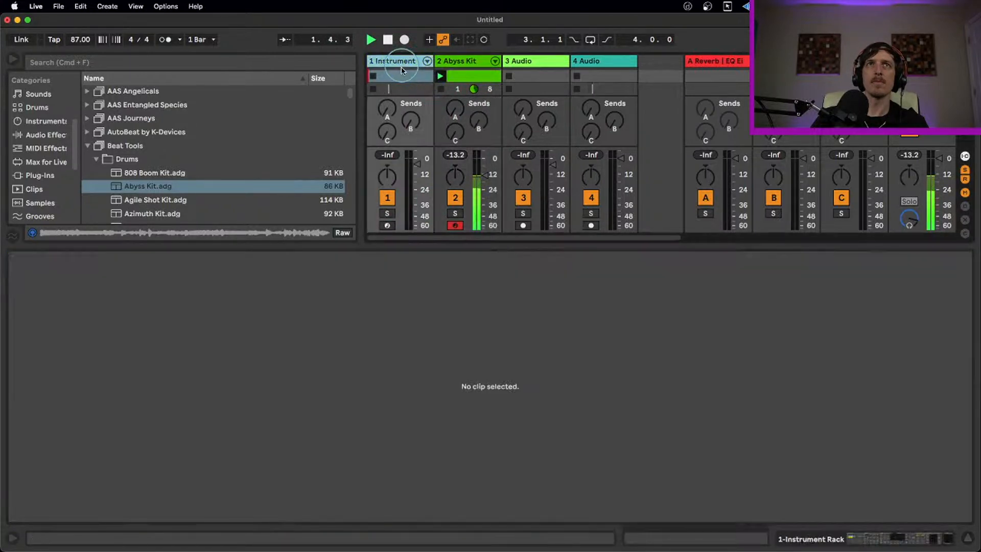
- Arm the Instrument track, capture the played chords as a clip, and loop four bars from 2.1.1
{"action": "left_click", "coordinate": [385, 223]}
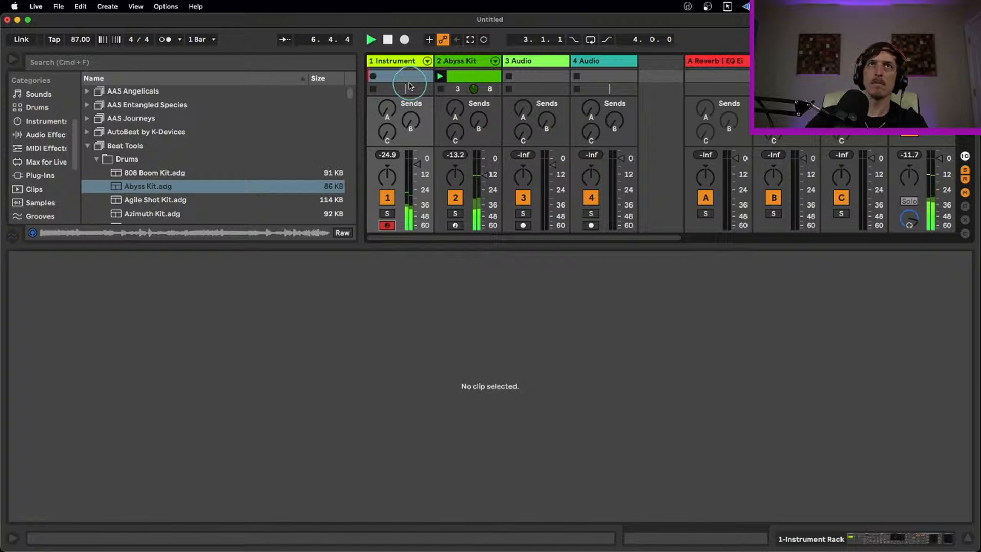
{"action": "left_click", "coordinate": [471, 40]}
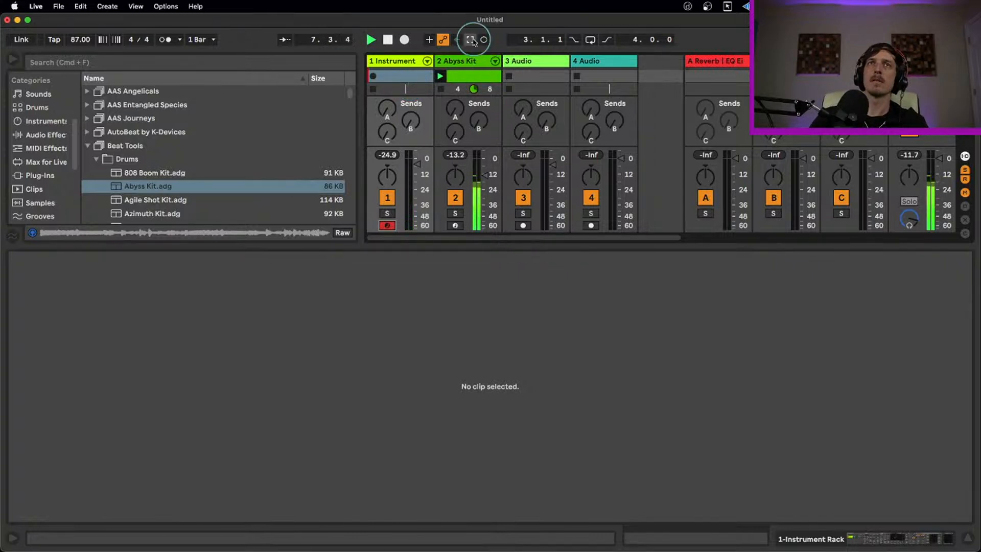
{"action": "left_click_drag", "start_coordinate": [718, 266], "coordinate": [455, 285]}
- Select the first chord's A#2, C#3 and F3 notes and play the chord and drum clips together
{"action": "left_click_drag", "start_coordinate": [525, 368], "coordinate": [517, 492]}
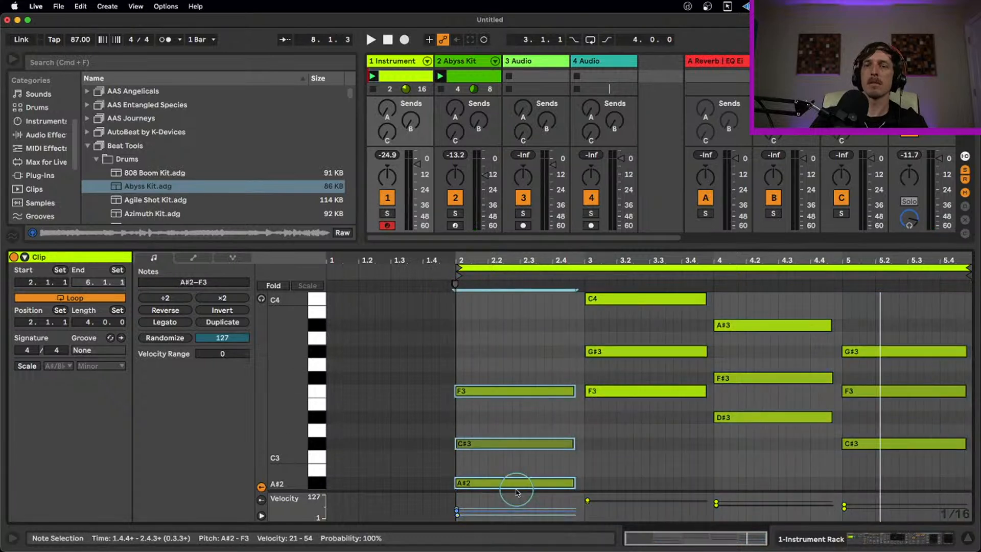
{"action": "key", "text": "space"}
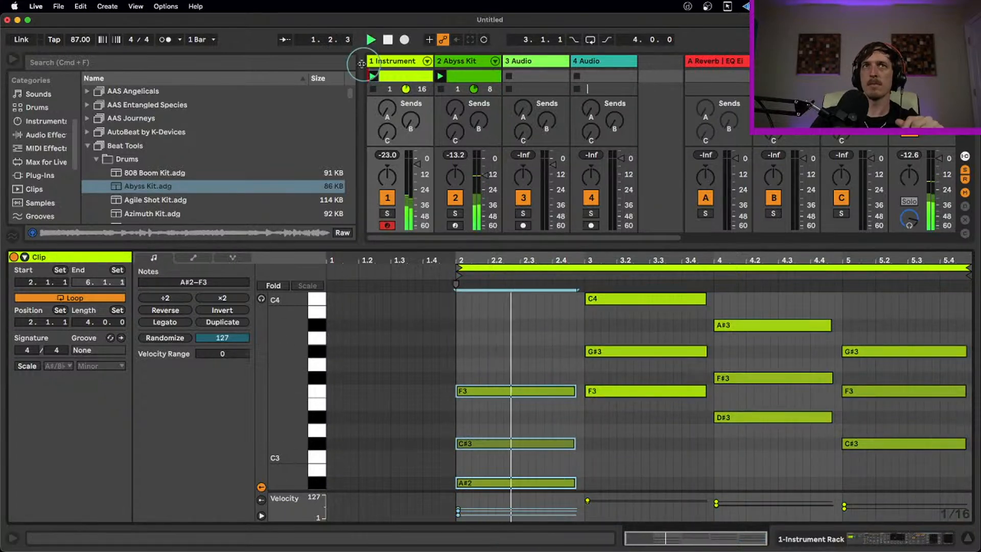
- Set the Instrument track's Arpeggiator to a 1/16 rate, 80% gate and 1 step
{"action": "left_click", "coordinate": [386, 61]}
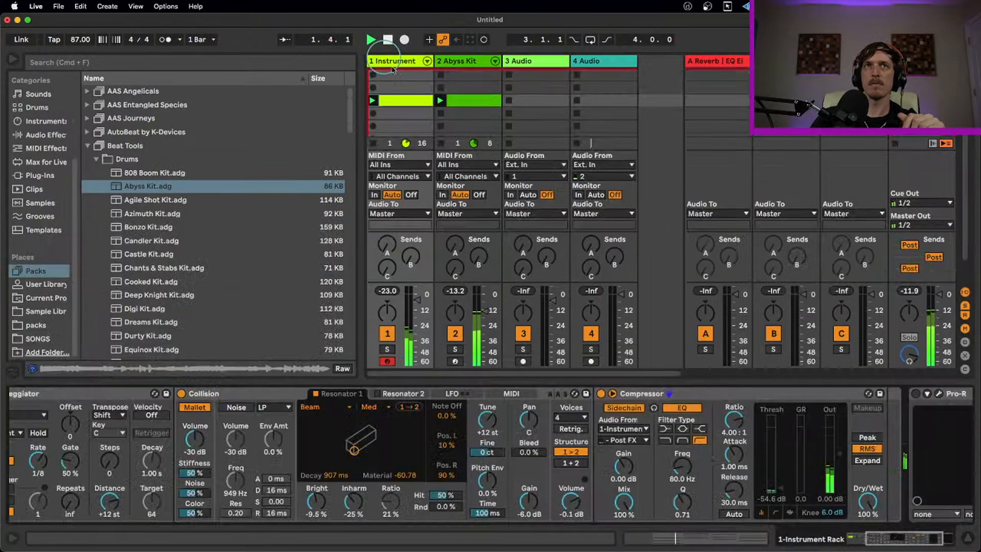
{"action": "left_click", "coordinate": [915, 538]}
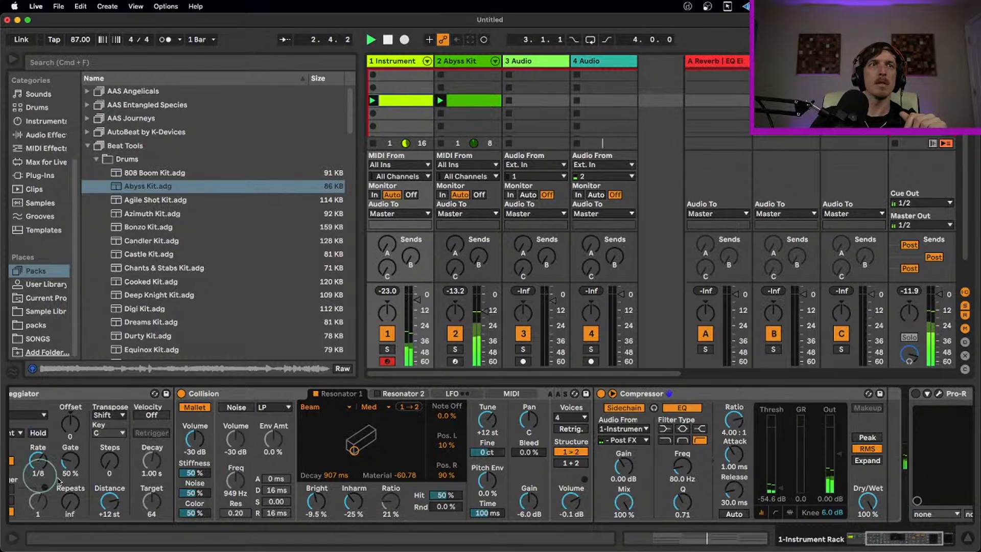
{"action": "left_click", "coordinate": [38, 462]}
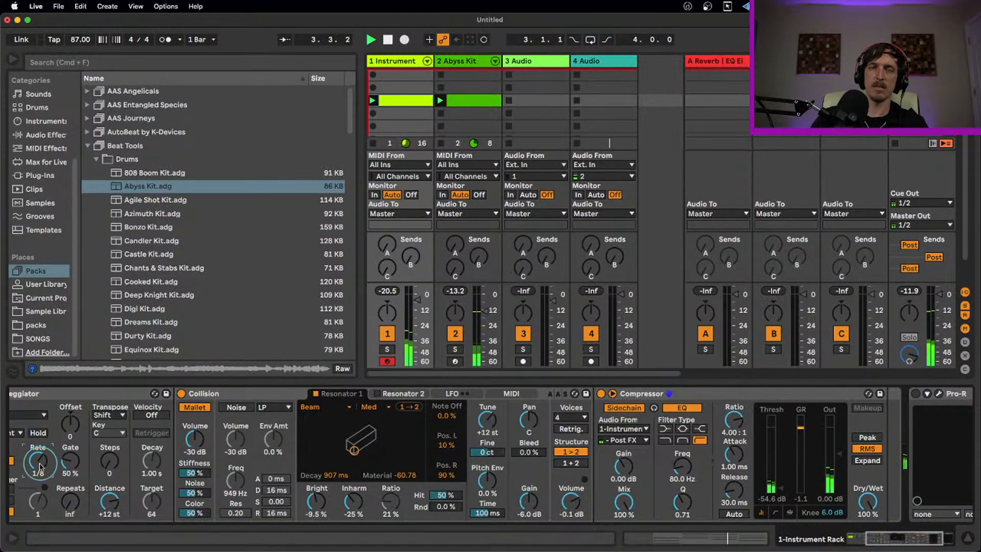
{"action": "left_click_drag", "start_coordinate": [73, 463], "coordinate": [73, 452]}
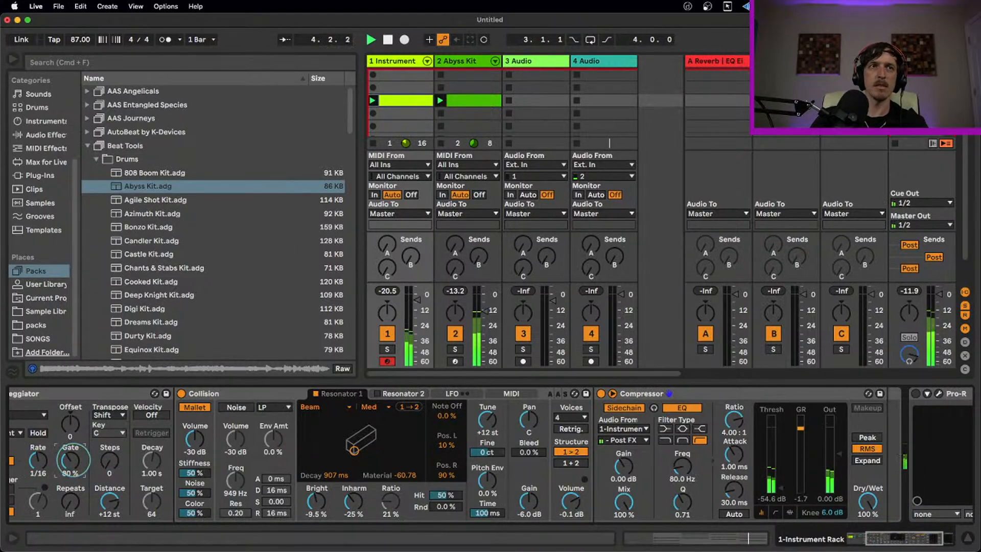
{"action": "left_click", "coordinate": [108, 461]}
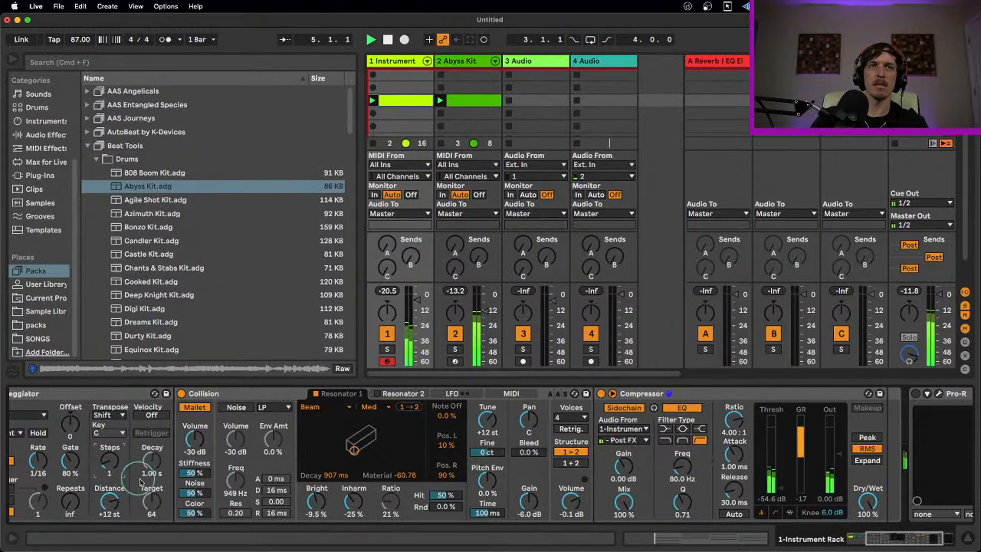
- Raise the Instrument track's volume to about 0.6 dB and listen to it with the drums
{"action": "left_click", "coordinate": [422, 306]}
{"action": "left_click_drag", "start_coordinate": [422, 306], "coordinate": [415, 295]}
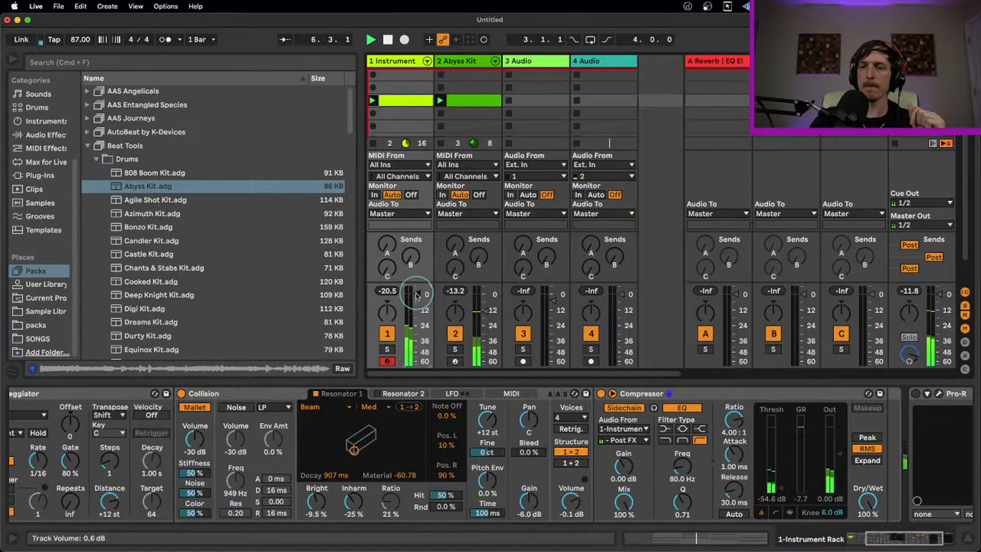
{"action": "left_click", "coordinate": [463, 310]}
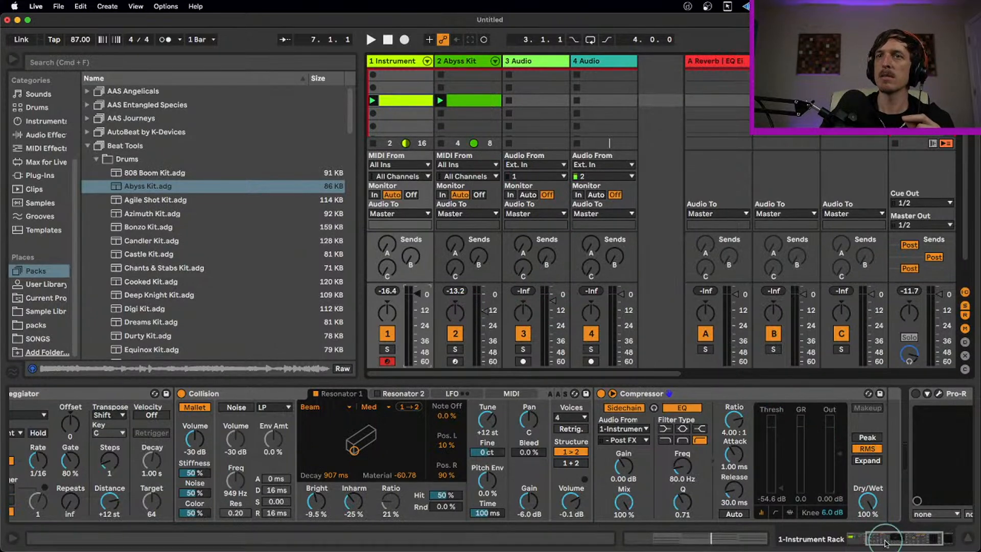
- Show the devices of the Instrument Rack's second Collision chain and start playback
{"action": "left_click_drag", "start_coordinate": [885, 542], "coordinate": [867, 541]}
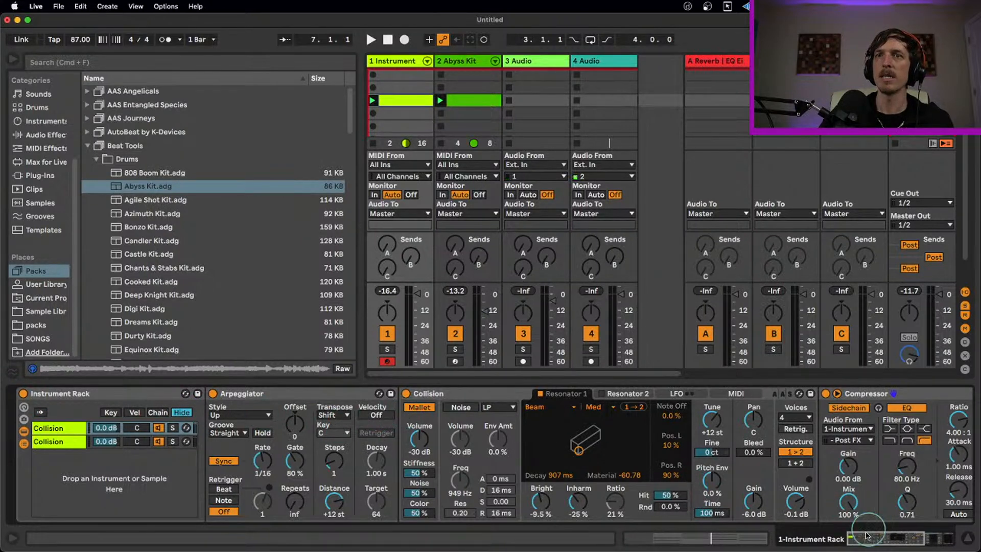
{"action": "left_click_drag", "start_coordinate": [865, 535], "coordinate": [903, 543]}
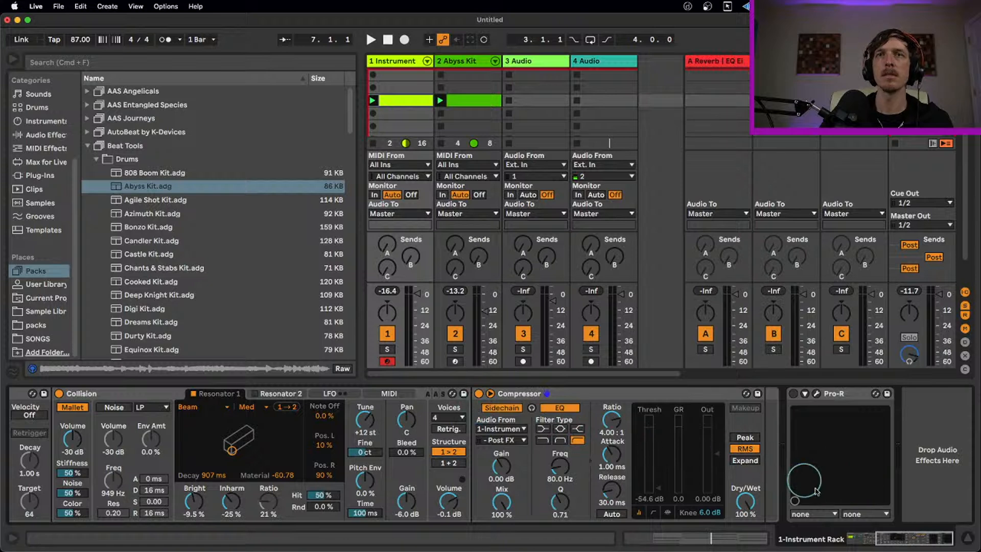
{"action": "left_click_drag", "start_coordinate": [894, 538], "coordinate": [860, 539]}
{"action": "left_click", "coordinate": [74, 444]}
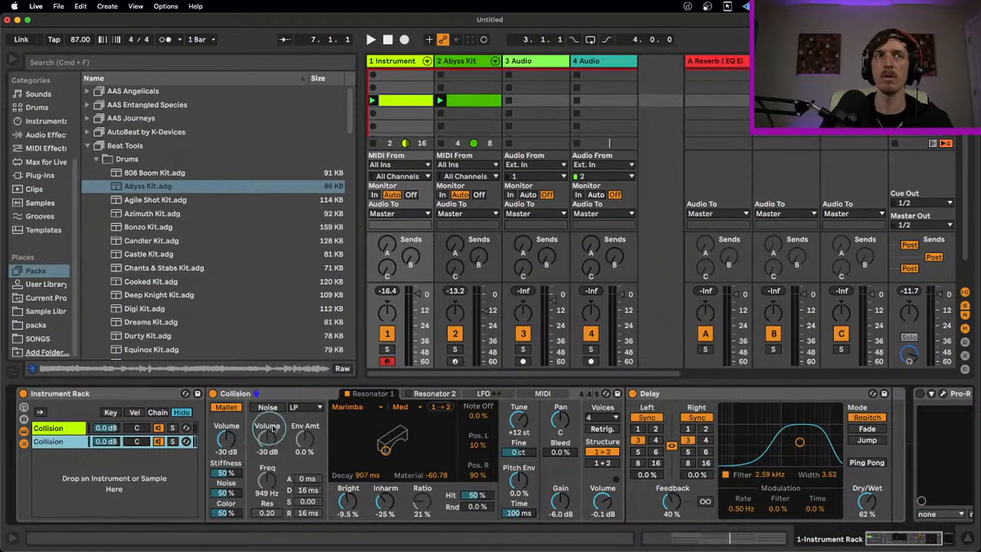
{"action": "key", "text": "space"}
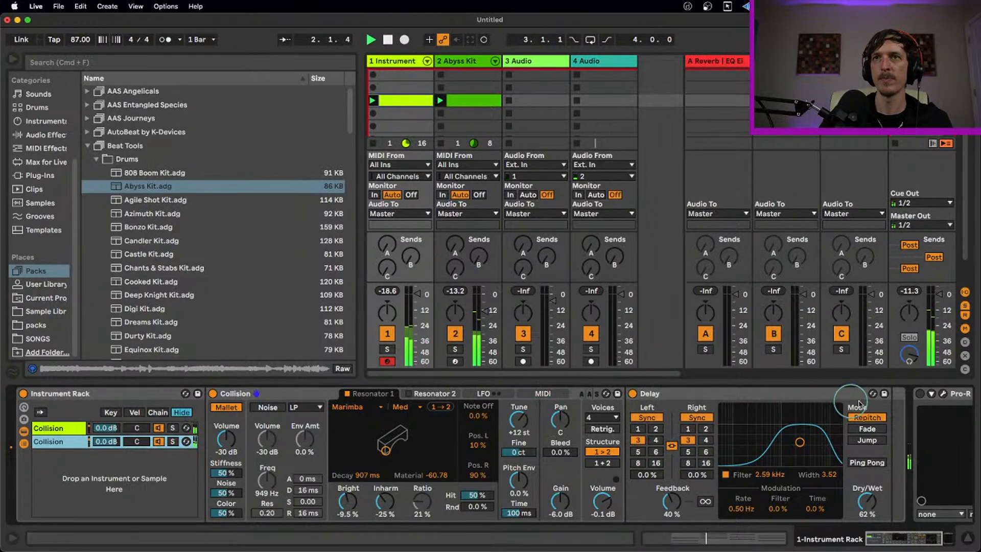
- Turn on the Pro-R reverb with a lower mix and load its Vocal Wood Room preset
{"action": "left_click", "coordinate": [920, 394]}
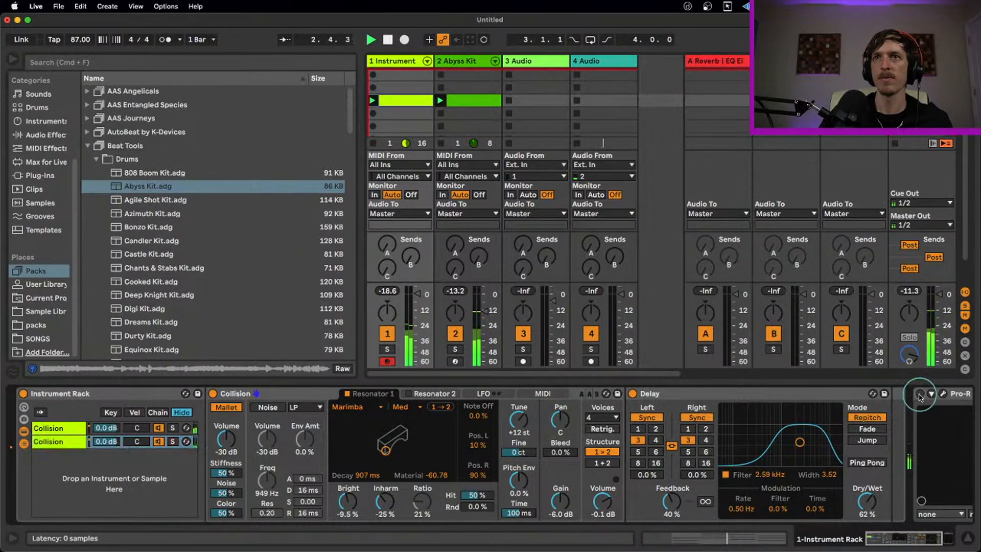
{"action": "left_click", "coordinate": [943, 394]}
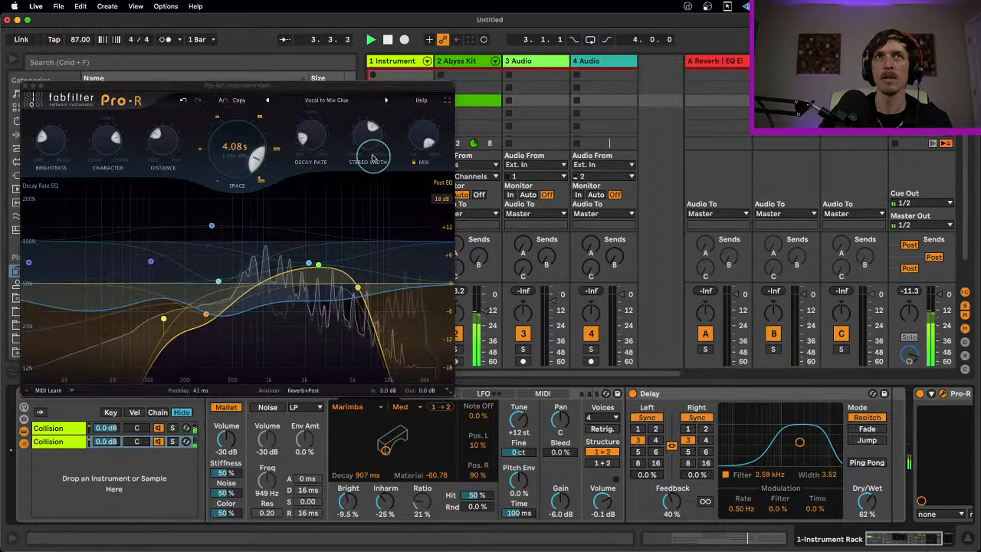
{"action": "left_click_drag", "start_coordinate": [422, 206], "coordinate": [416, 260]}
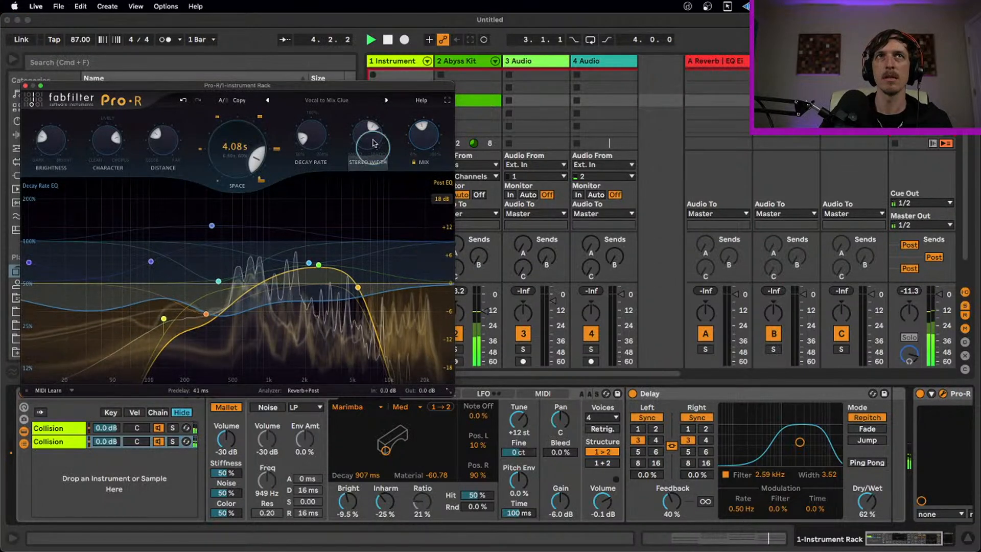
{"action": "left_click", "coordinate": [387, 100]}
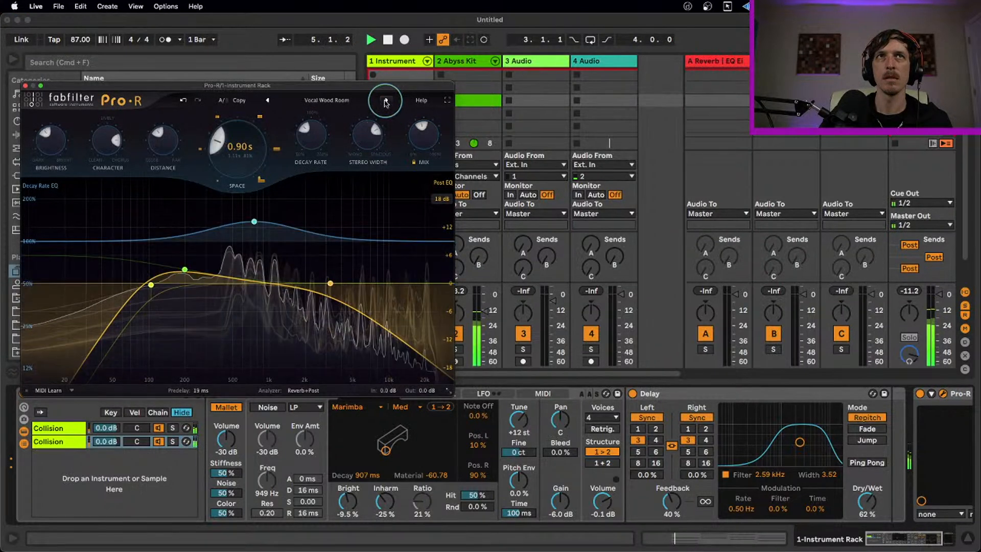
{"action": "left_click", "coordinate": [25, 85]}
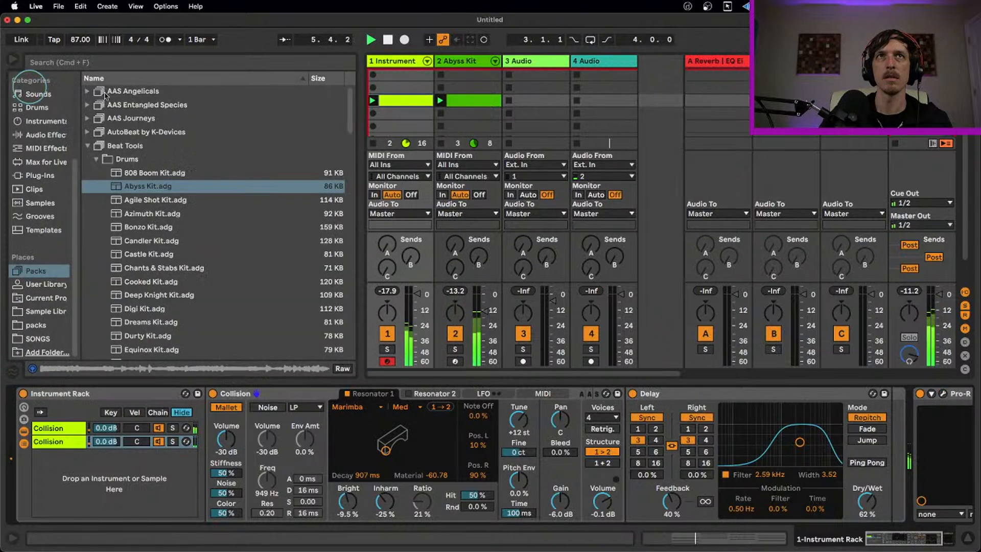
- Arm the Abyss Kit track and select its first empty clip slot to try hi-hat sounds over the loop
{"action": "left_click", "coordinate": [461, 62]}
{"action": "left_click", "coordinate": [456, 362]}
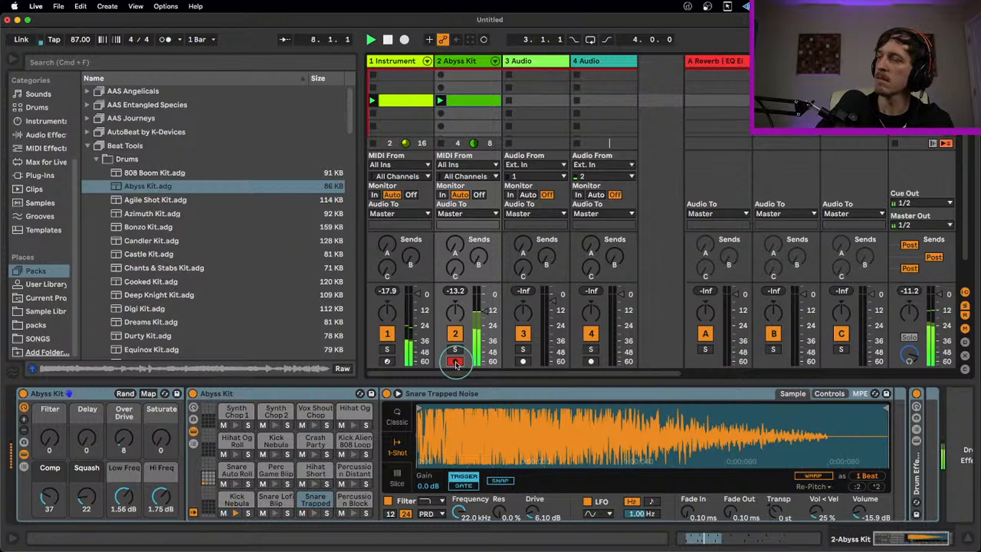
{"action": "left_click", "coordinate": [474, 72]}
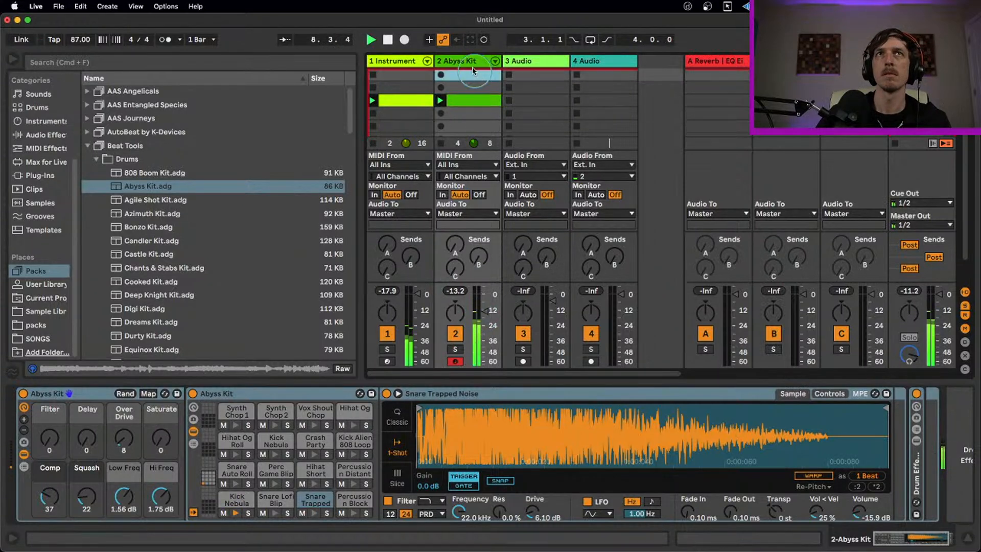
{"action": "key", "text": "Right"}
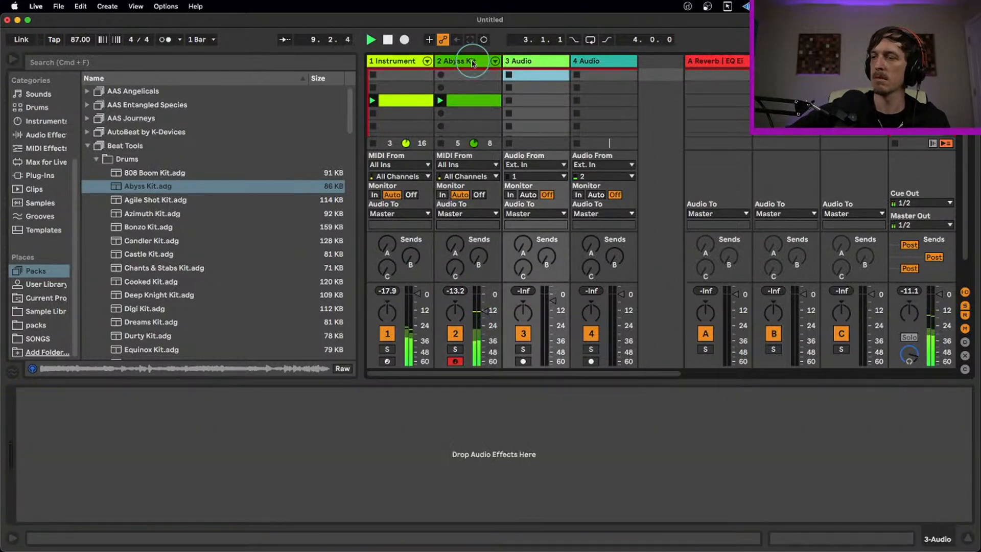
{"action": "key", "text": "Left"}
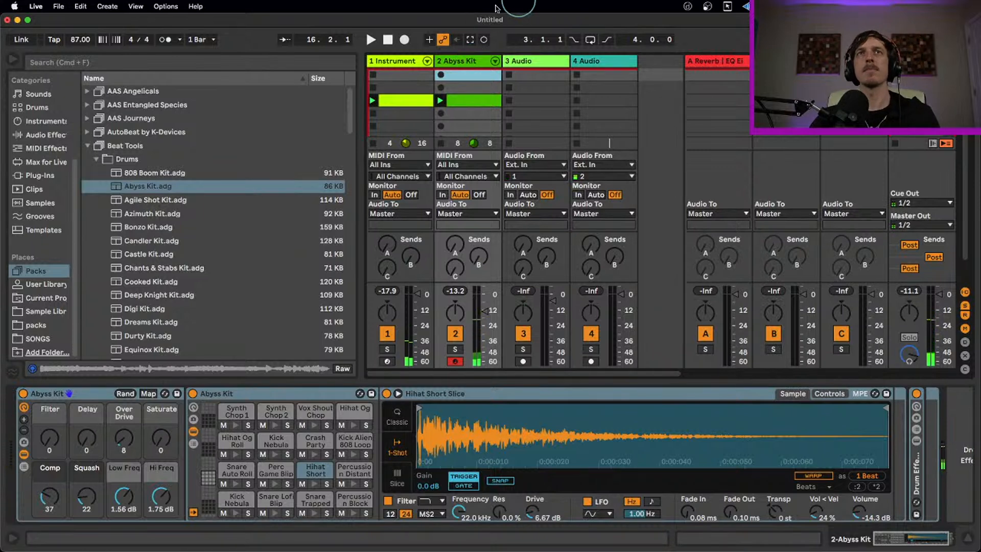
- Open the Abyss Kit clip and add a sixteenth Hihat Short Slice note at 1.3.1
{"action": "double_click", "coordinate": [473, 100]}
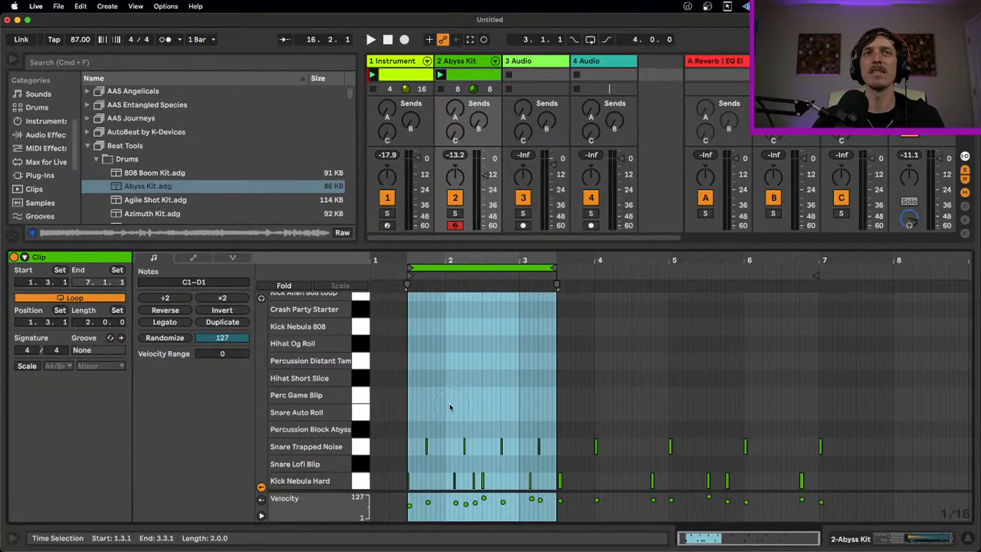
{"action": "left_click", "coordinate": [450, 407]}
{"action": "mouse_move", "coordinate": [449, 266]}
{"action": "left_mouse_down"}
{"action": "mouse_move", "coordinate": [477, 268]}
{"action": "mouse_move", "coordinate": [454, 252]}
{"action": "left_mouse_up"}
{"action": "key", "text": "super+z"}
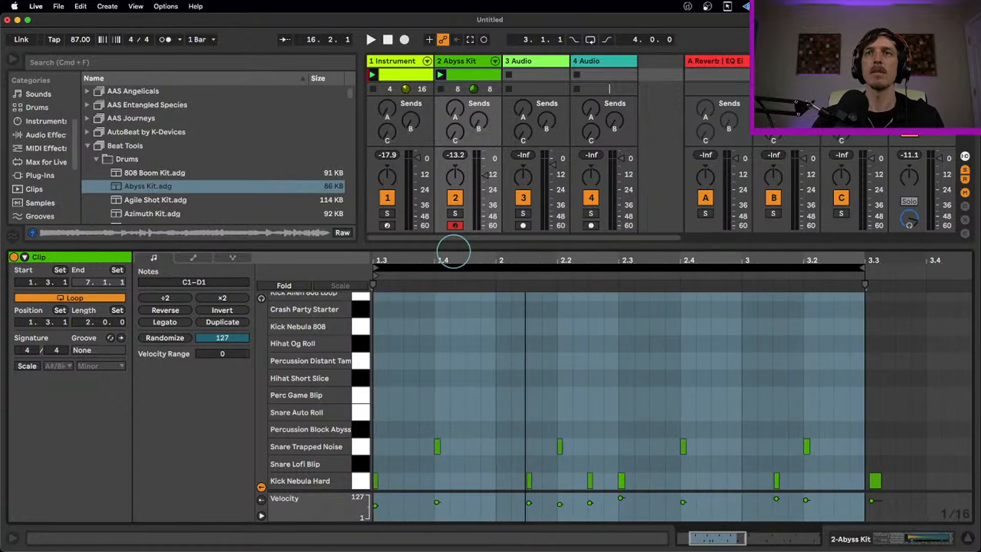
{"action": "left_click", "coordinate": [385, 380]}
{"action": "double_click", "coordinate": [387, 378]}
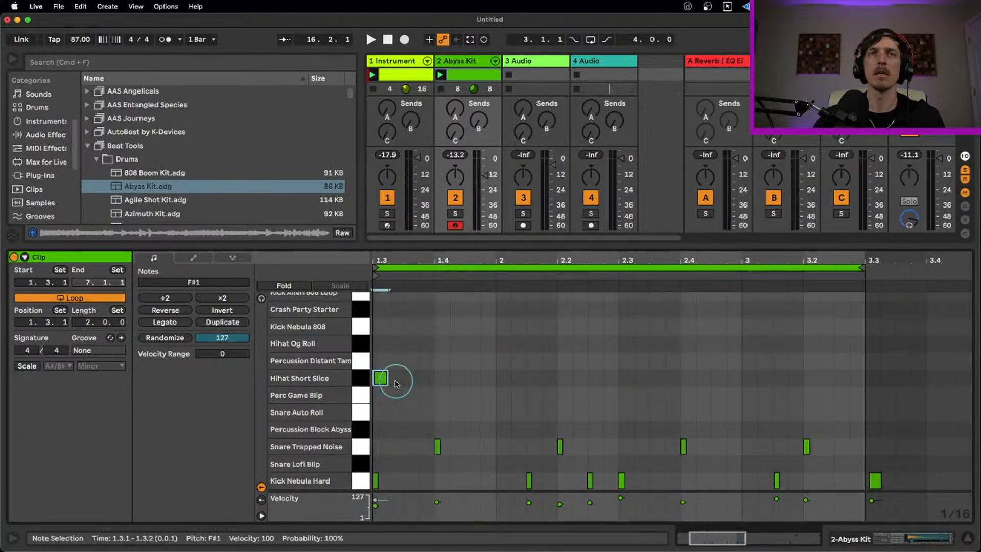
- Duplicate the Hihat Short Slice note in consecutive sixteenths up to 3.2.1
{"action": "key", "text": "super+d"}
{"action": "key", "text": "super+d"}
{"action": "key", "text": "super+d"}
{"action": "key", "text": "super+d"}
{"action": "key", "text": "super+d"}
{"action": "key", "text": "super+d"}
{"action": "key", "text": "super+d"}
{"action": "key", "text": "super+d"}
{"action": "key", "text": "super+d"}
{"action": "key", "text": "super+d"}
{"action": "key", "text": "super+d"}
{"action": "key", "text": "super+d"}
{"action": "key", "text": "super+d"}
{"action": "key", "text": "super+d"}
{"action": "key", "text": "super+d"}
{"action": "key", "text": "super+d"}
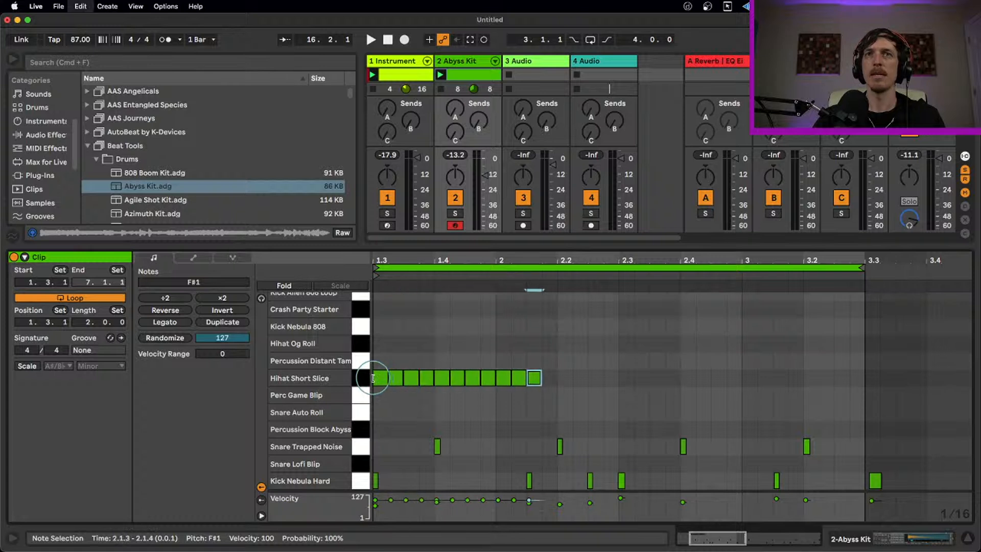
{"action": "key", "text": "super+d"}
{"action": "key", "text": "super+d"}
{"action": "key", "text": "super+d"}
{"action": "key", "text": "super+d"}
{"action": "key", "text": "super+d"}
{"action": "key", "text": "super+d"}
{"action": "key", "text": "super+d"}
{"action": "key", "text": "super+d"}
{"action": "key", "text": "super+d"}
{"action": "key", "text": "super+d"}
{"action": "key", "text": "super+d"}
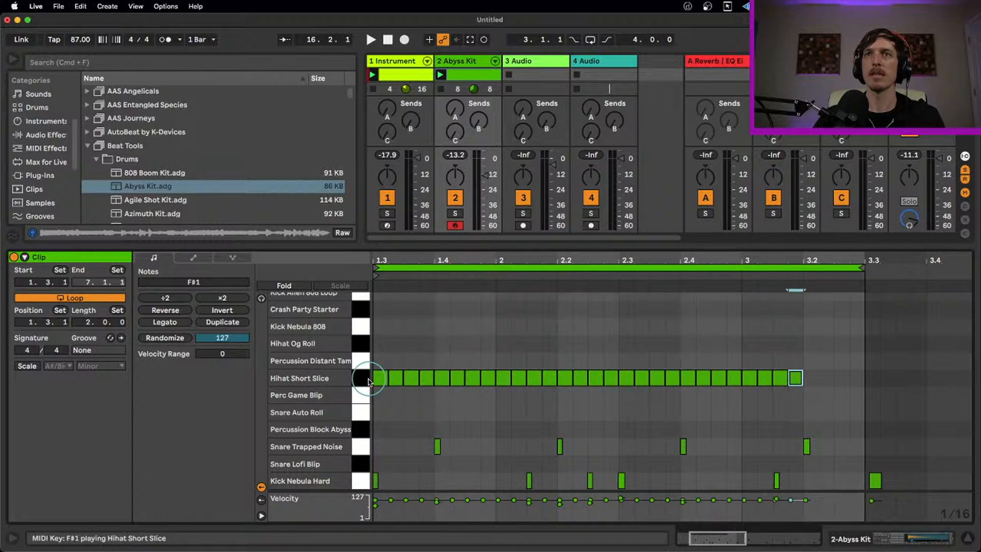
{"action": "key", "text": "super+d"}
- On a 1/32 grid, fill Hihat Short Slice from 3.2.3 to the loop end and turn the sixteenth before 2.3 into two thirty-seconds
{"action": "key", "text": "super+1"}
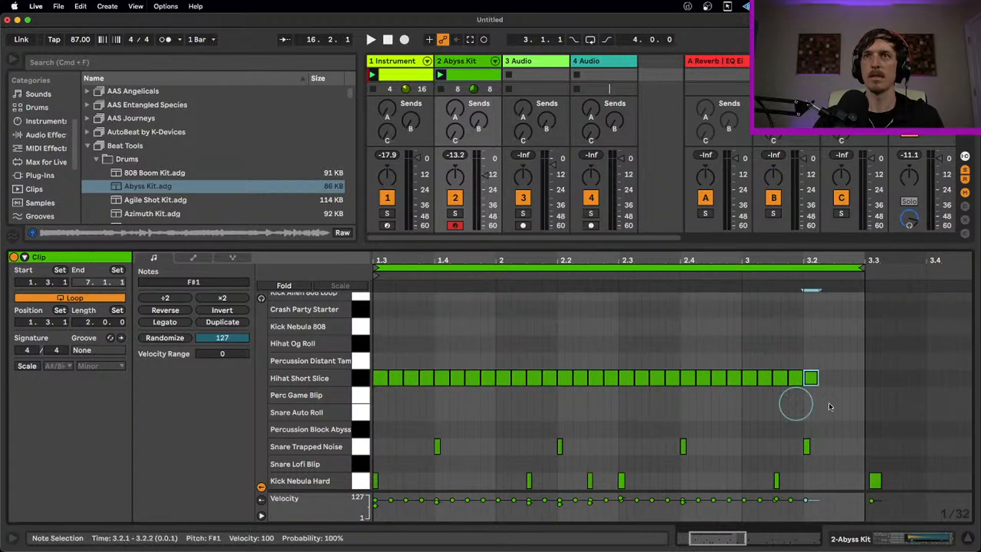
{"action": "left_click", "coordinate": [838, 379]}
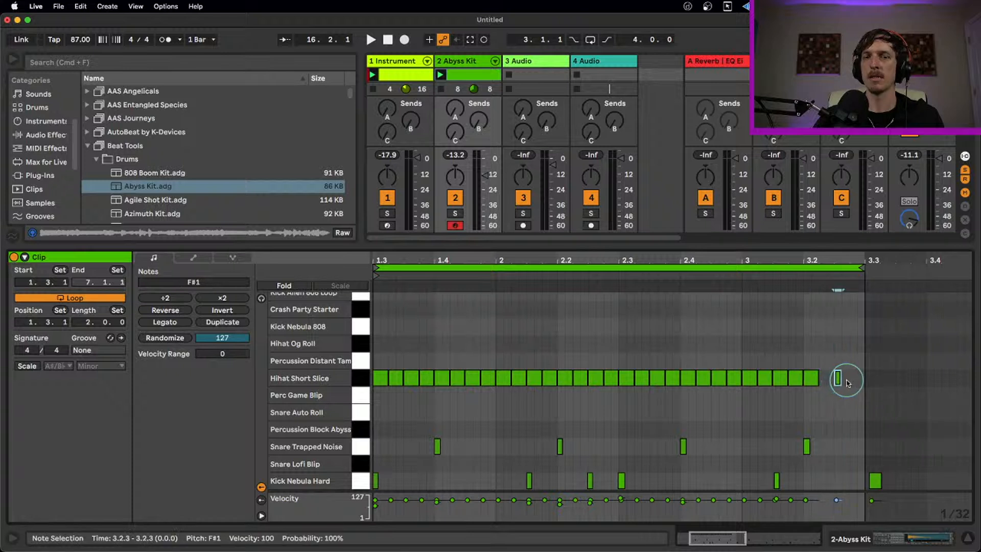
{"action": "key", "text": "super+d"}
{"action": "key", "text": "super+d"}
{"action": "key", "text": "super+d"}
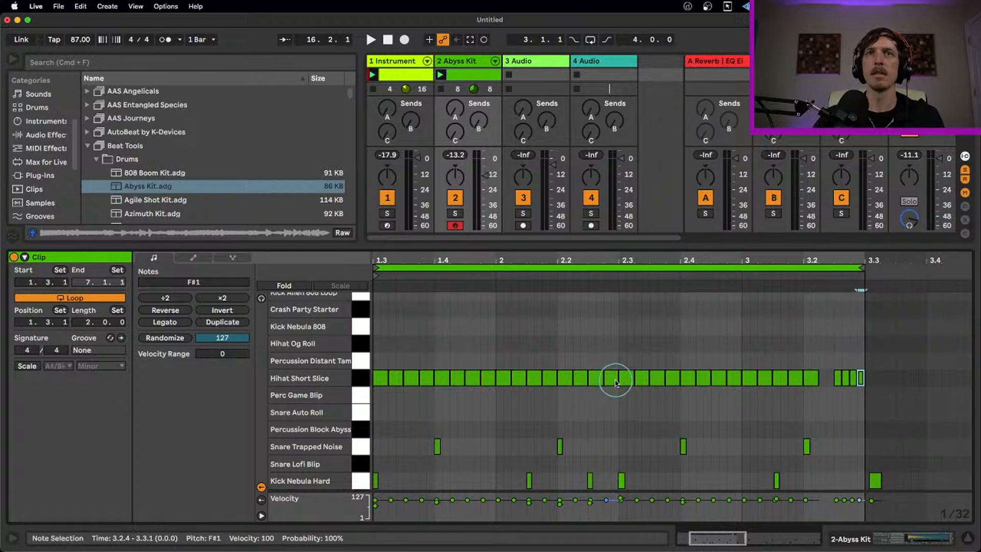
{"action": "left_click", "coordinate": [616, 383]}
{"action": "left_click", "coordinate": [608, 379]}
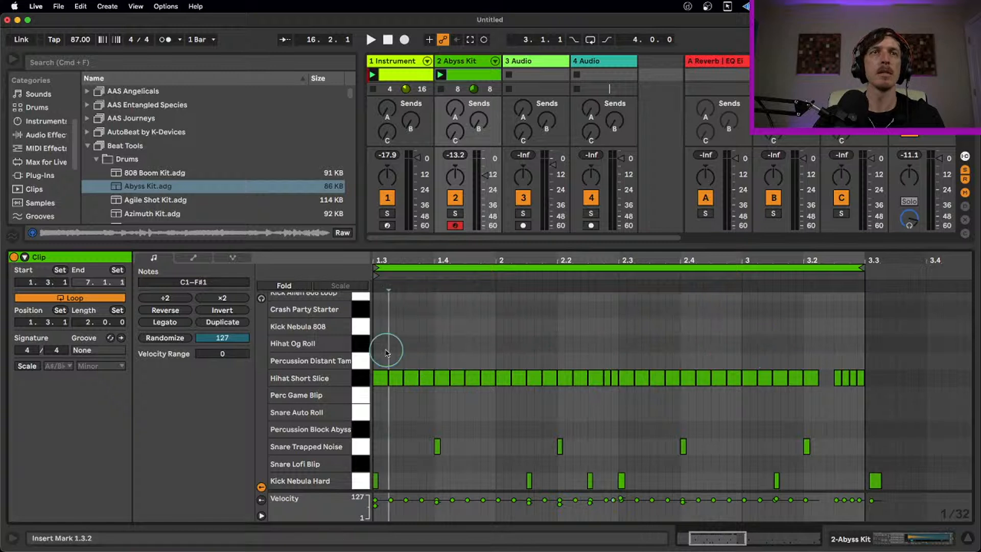
- Set the velocity of all Hihat Short Slice notes to 10 and play the loop
{"action": "left_click", "coordinate": [361, 378]}
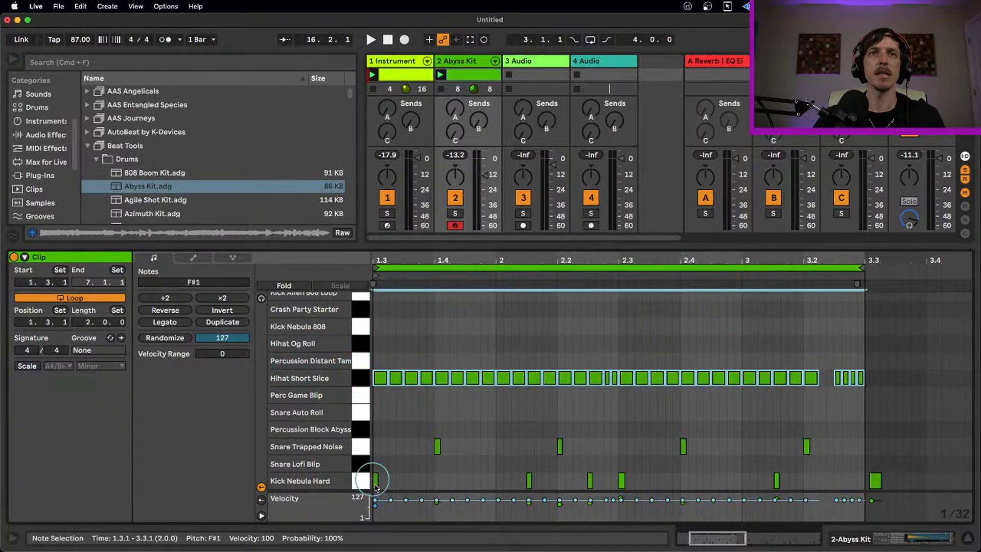
{"action": "left_click_drag", "start_coordinate": [391, 500], "coordinate": [390, 516]}
{"action": "key", "text": "space"}
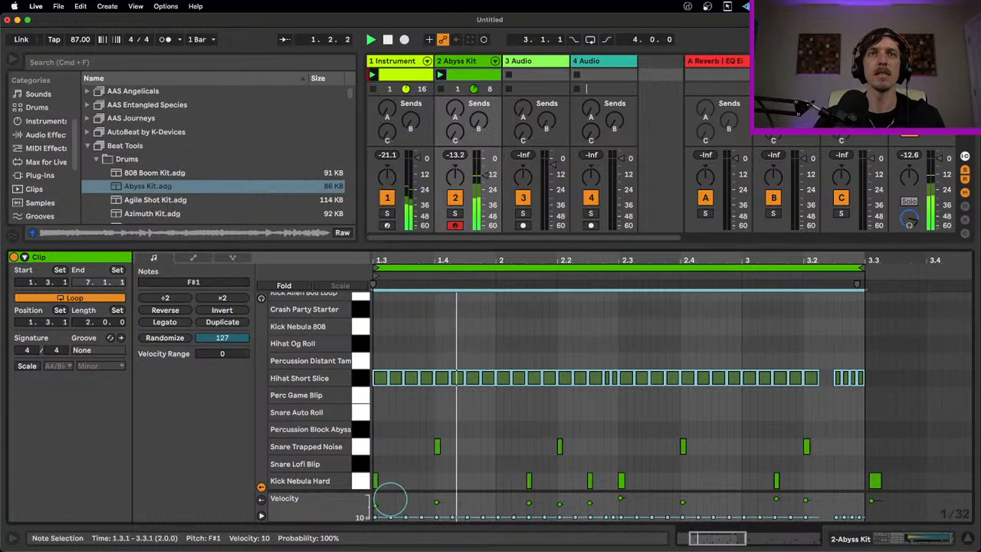
- Load the Warm Vintage preset in the Instrument track's Pro-R reverb
{"action": "left_click_drag", "start_coordinate": [500, 248], "coordinate": [502, 267]}
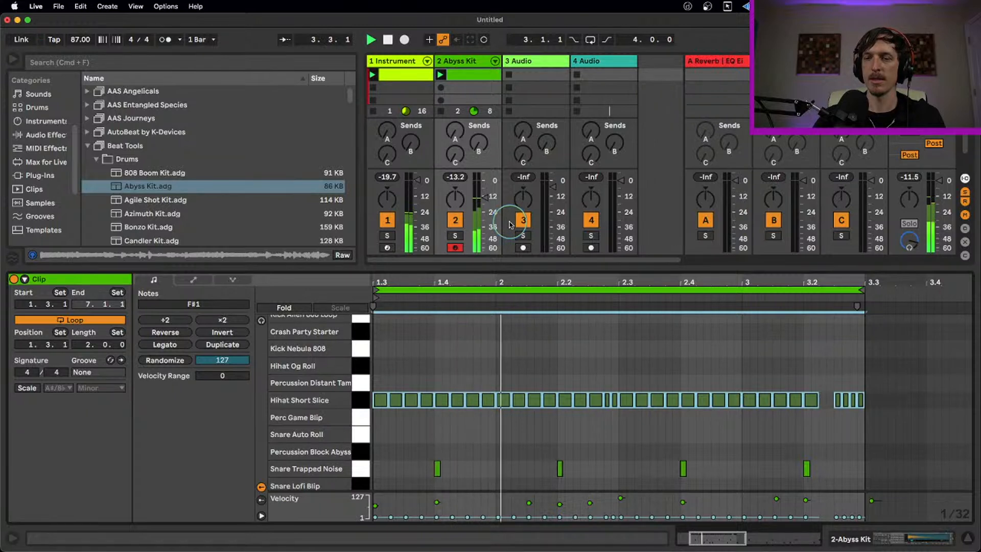
{"action": "left_click", "coordinate": [395, 62]}
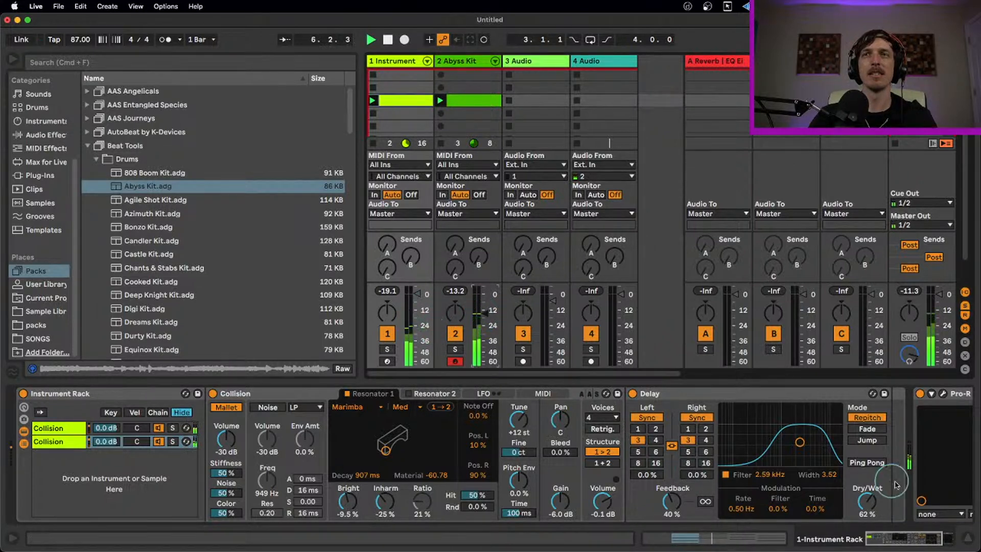
{"action": "left_click_drag", "start_coordinate": [892, 538], "coordinate": [903, 538]}
{"action": "left_click", "coordinate": [816, 393]}
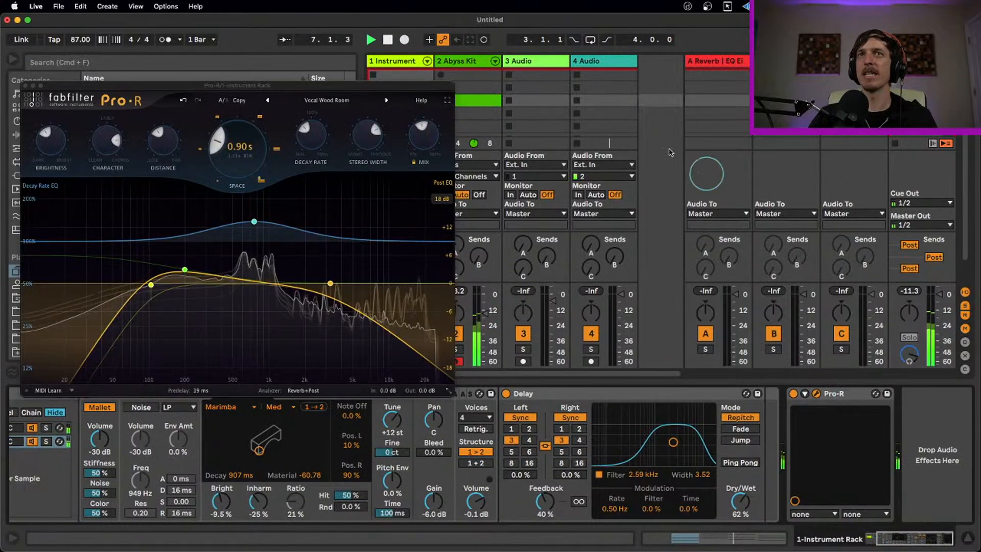
{"action": "left_click", "coordinate": [387, 100]}
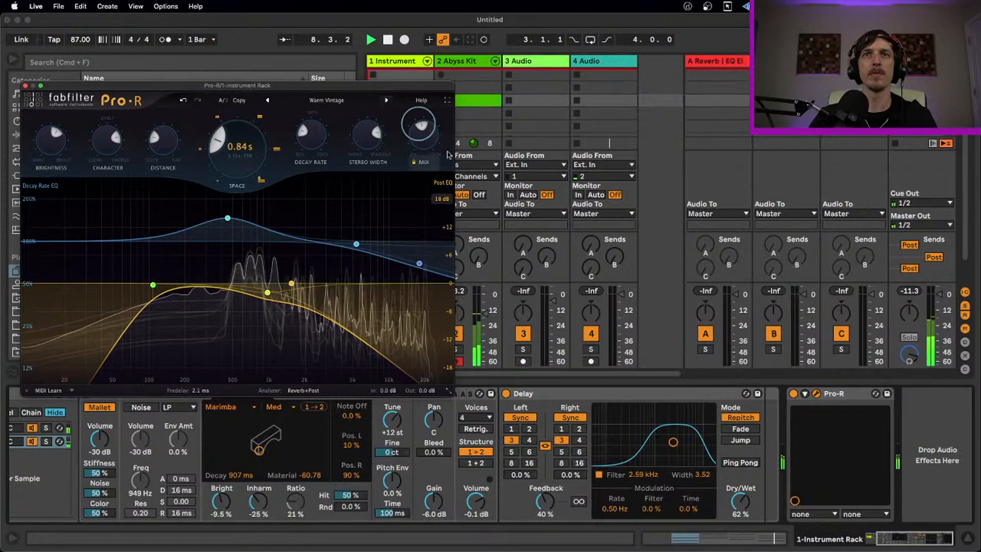
- Add EQ Eight after Pro-R on the Instrument track and set its band 1 low cut to 330 Hz
{"action": "left_click", "coordinate": [25, 86]}
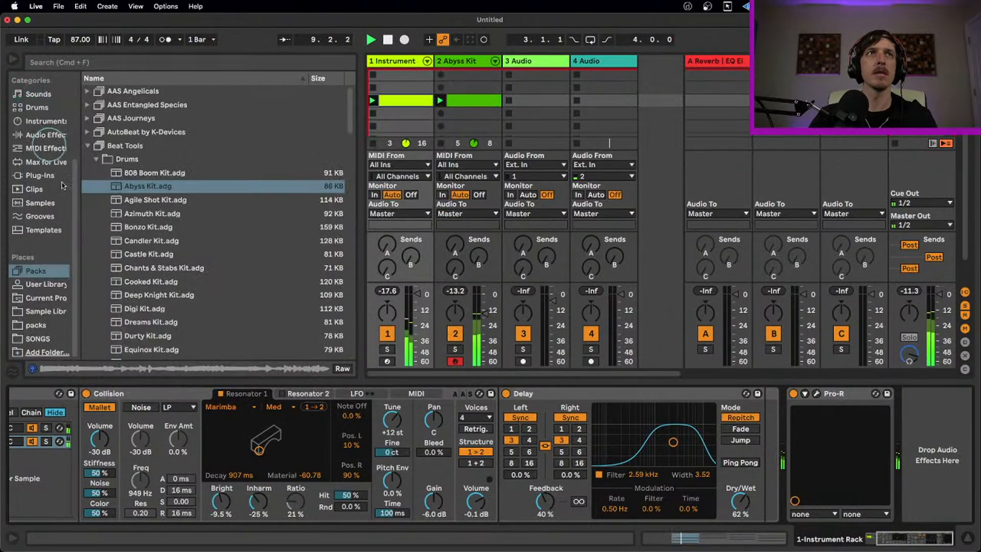
{"action": "left_click", "coordinate": [49, 146]}
{"action": "left_click", "coordinate": [46, 134]}
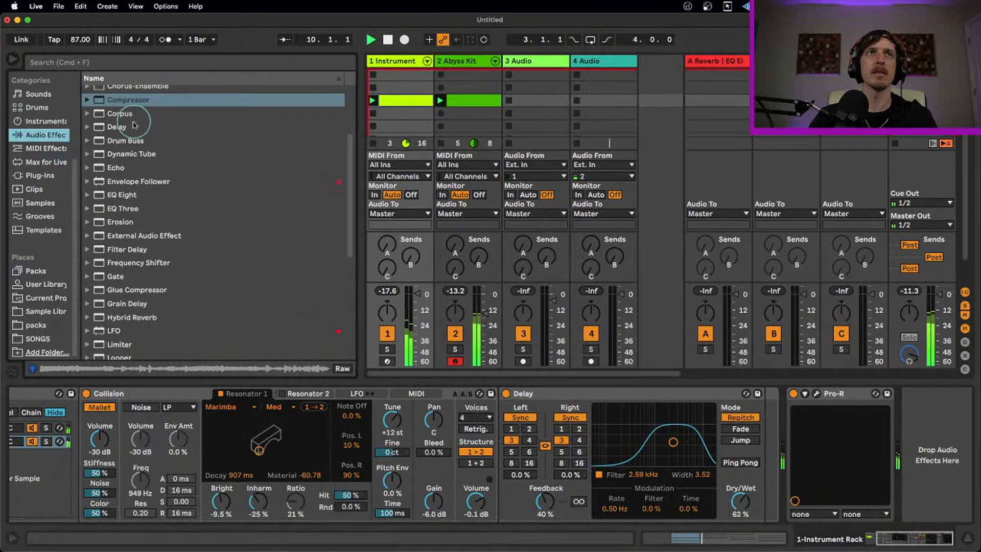
{"action": "scroll", "coordinate": [133, 195], "scroll_direction": "down", "scroll_amount": 5}
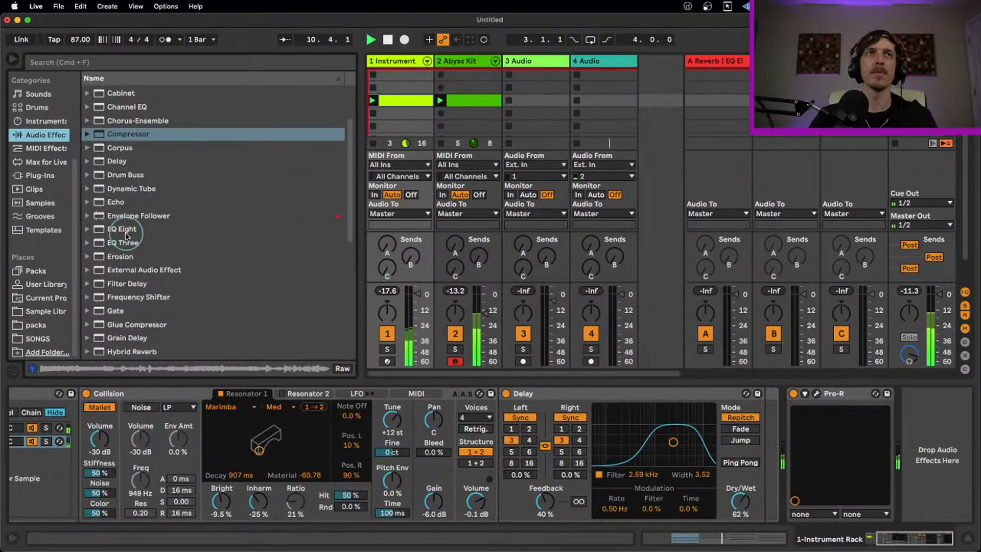
{"action": "left_click_drag", "start_coordinate": [122, 229], "coordinate": [790, 452]}
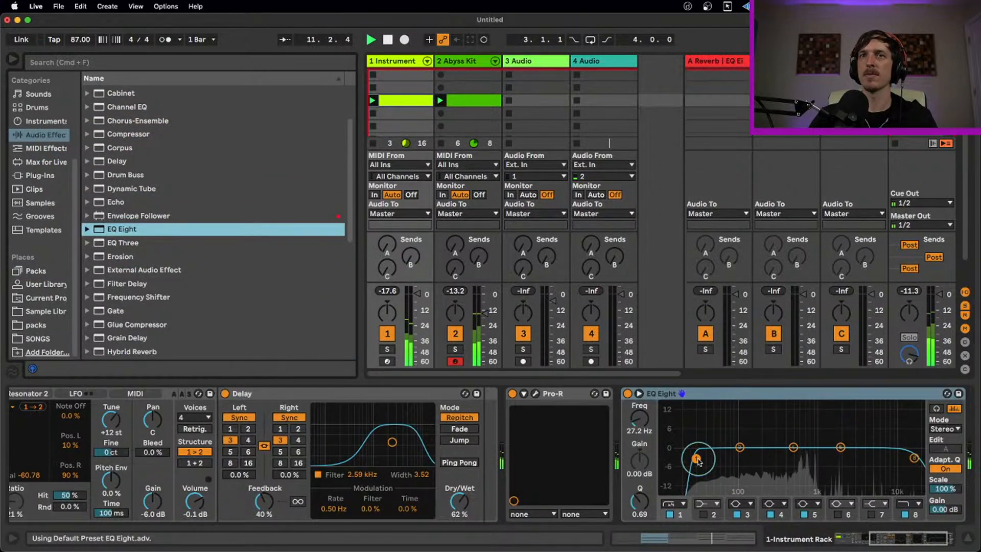
{"action": "left_click_drag", "start_coordinate": [696, 458], "coordinate": [780, 460]}
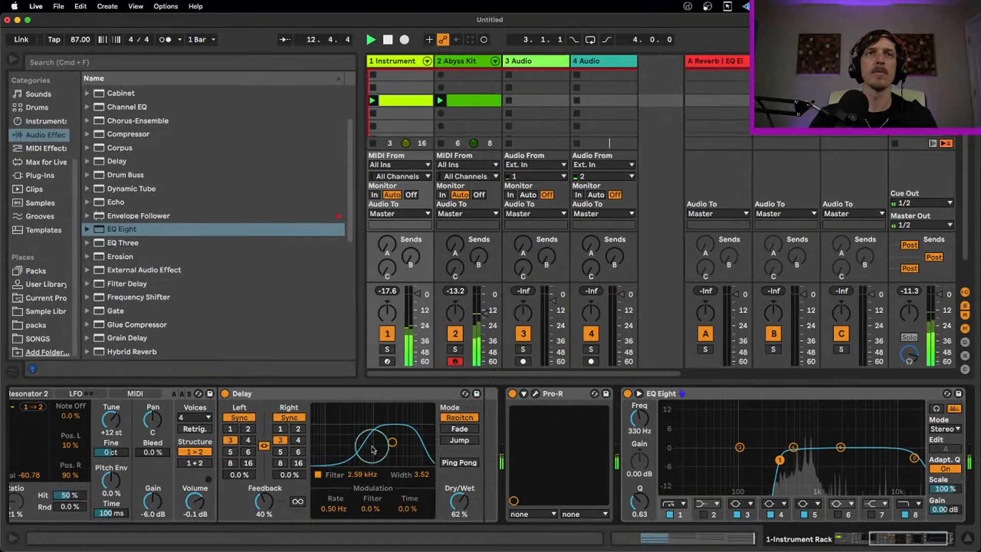
- Set the filter of the Delay before Pro-R to 1.61 kHz with a width of 3.86
{"action": "left_click_drag", "start_coordinate": [391, 442], "coordinate": [382, 440]}
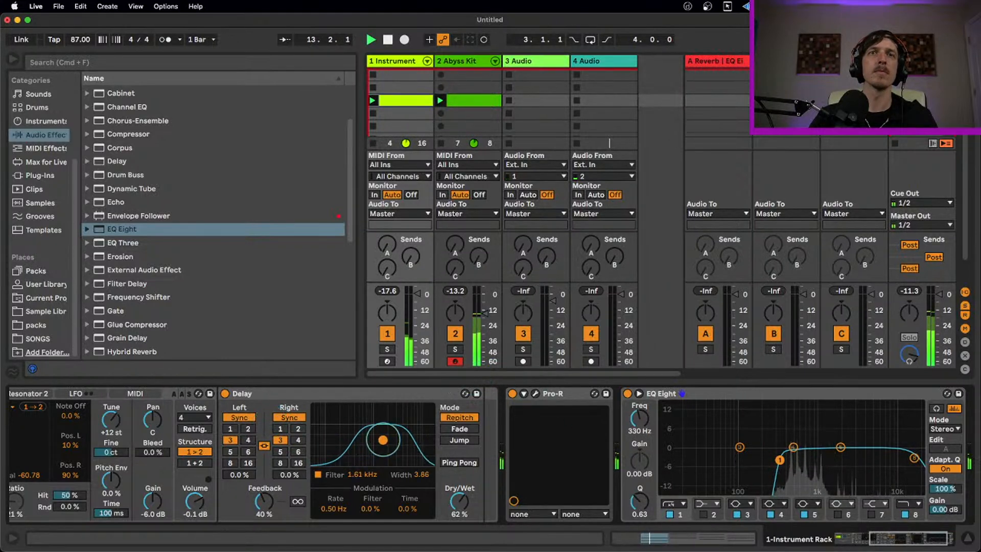
{"action": "left_click", "coordinate": [466, 497]}
{"action": "left_click", "coordinate": [255, 511]}
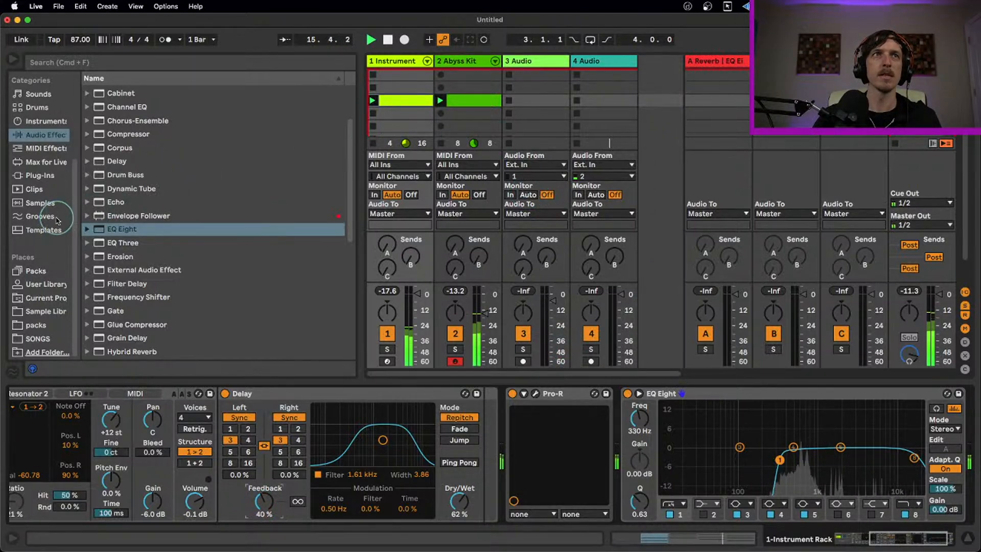
- Load Wavetable on a new MIDI track and set the Osc 1 Basic Shapes wavetable position to 49%
{"action": "left_click", "coordinate": [44, 121]}
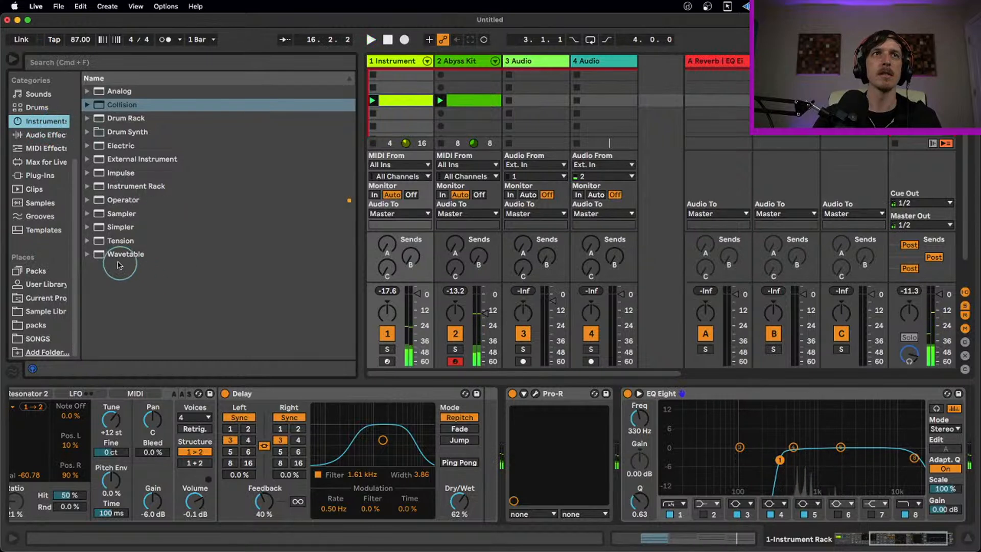
{"action": "left_click_drag", "start_coordinate": [112, 254], "coordinate": [646, 80]}
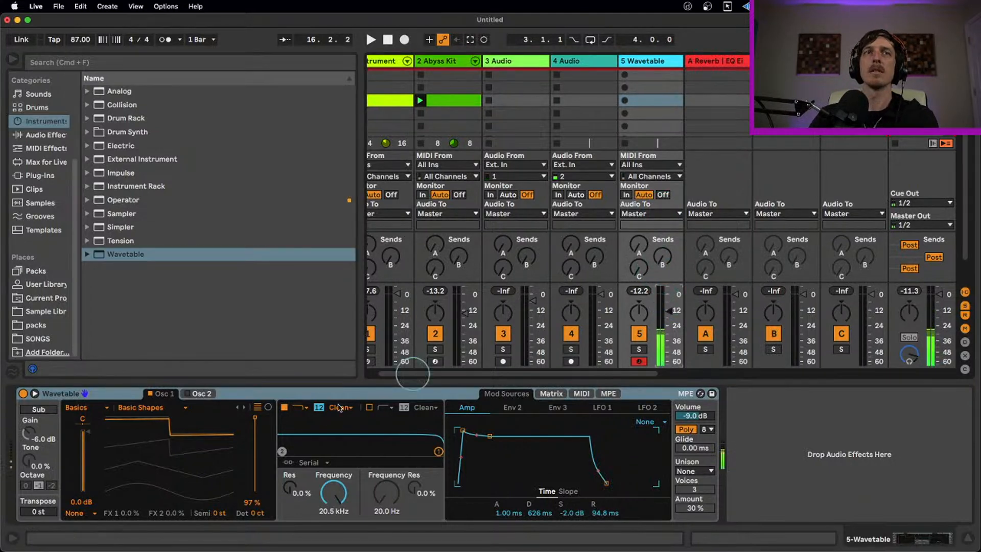
{"action": "left_click_drag", "start_coordinate": [256, 450], "coordinate": [255, 458]}
{"action": "left_click_drag", "start_coordinate": [243, 456], "coordinate": [244, 452]}
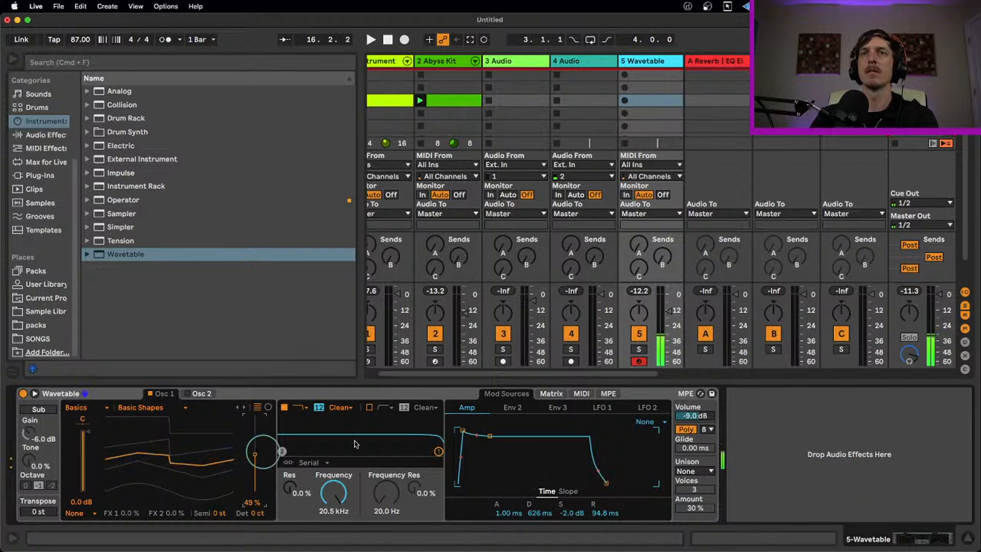
- Make Wavetable mono with 34 ms glide and Classic unison at 26% amount
{"action": "left_click", "coordinate": [686, 429]}
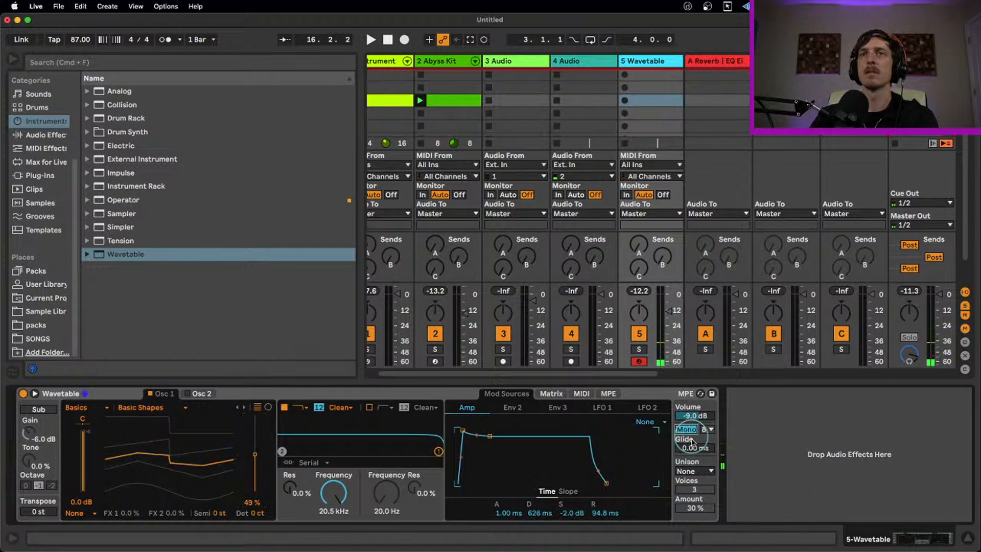
{"action": "left_click", "coordinate": [695, 470]}
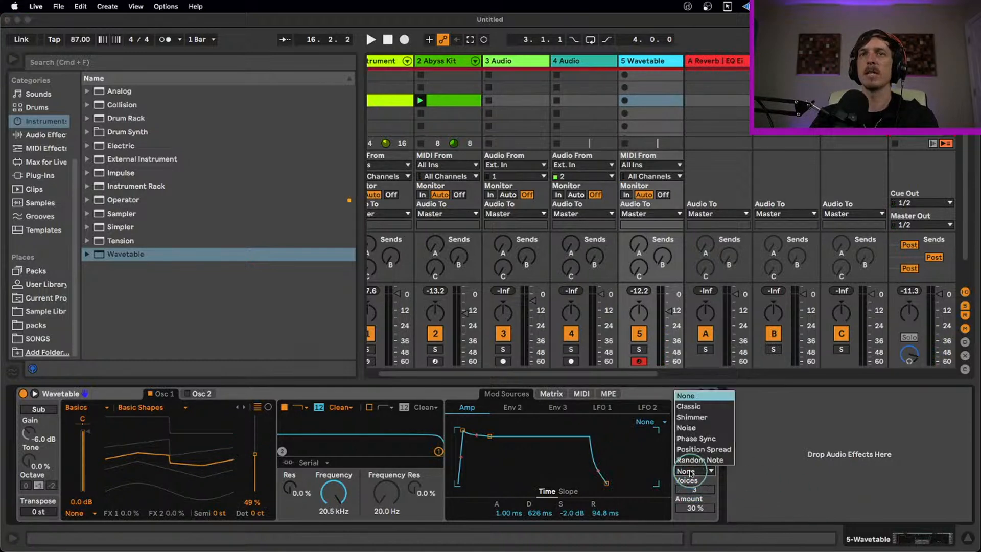
{"action": "left_click", "coordinate": [700, 409]}
{"action": "left_click_drag", "start_coordinate": [695, 507], "coordinate": [693, 510]}
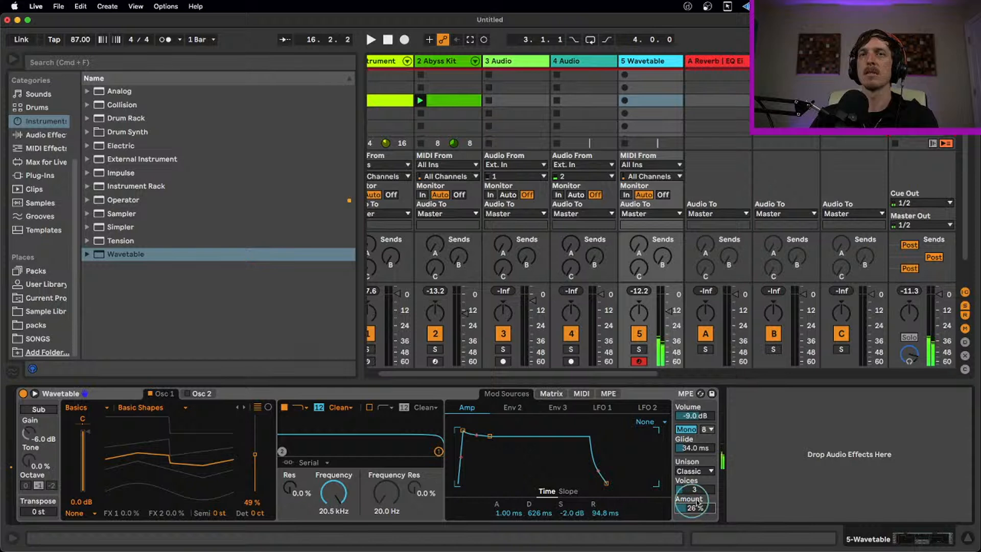
- Play a bass line of A#0, F#1, F1, D#1 and C#1 over the loop, capture it as a Wavetable clip and restart playback
{"action": "key", "text": "space"}
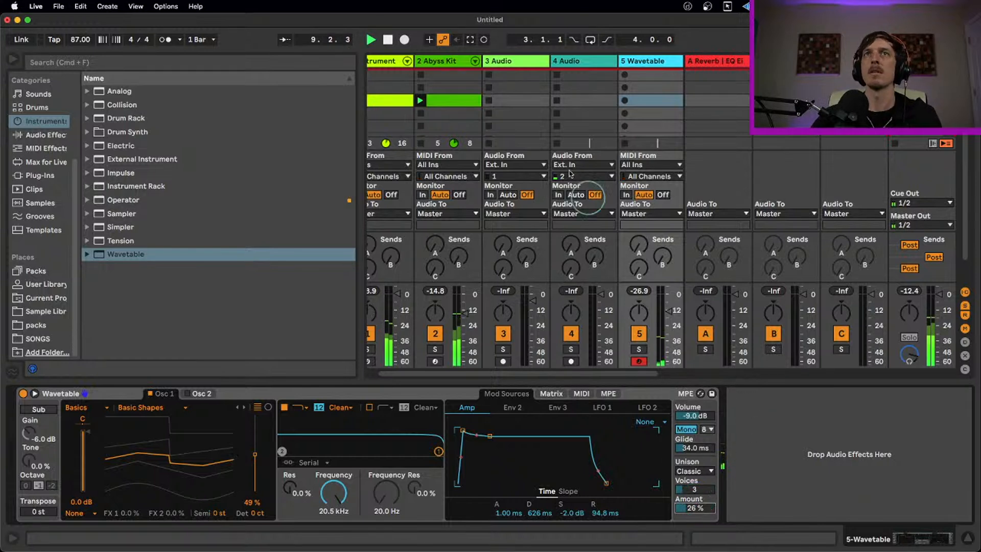
{"action": "left_click", "coordinate": [471, 40]}
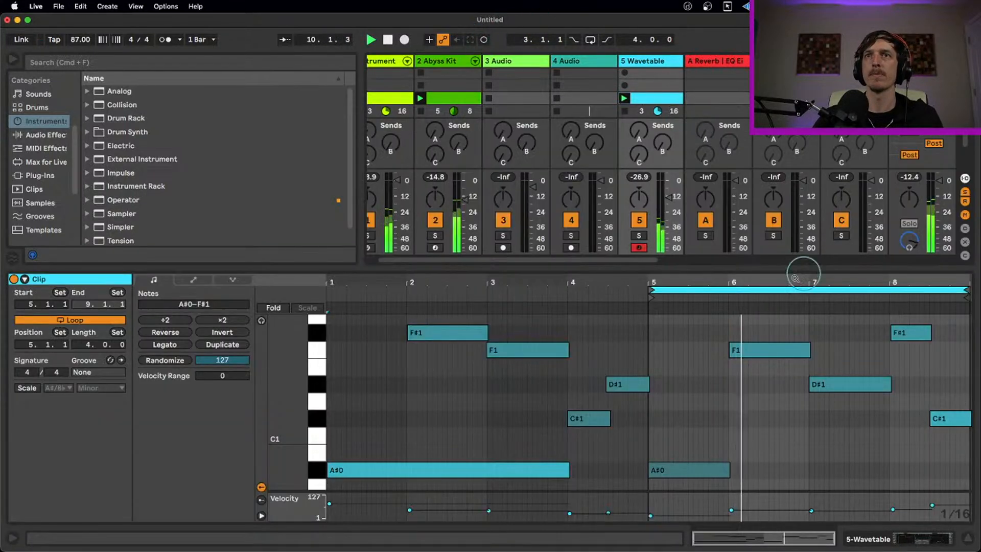
{"action": "key", "text": "space"}
{"action": "key", "text": "space"}
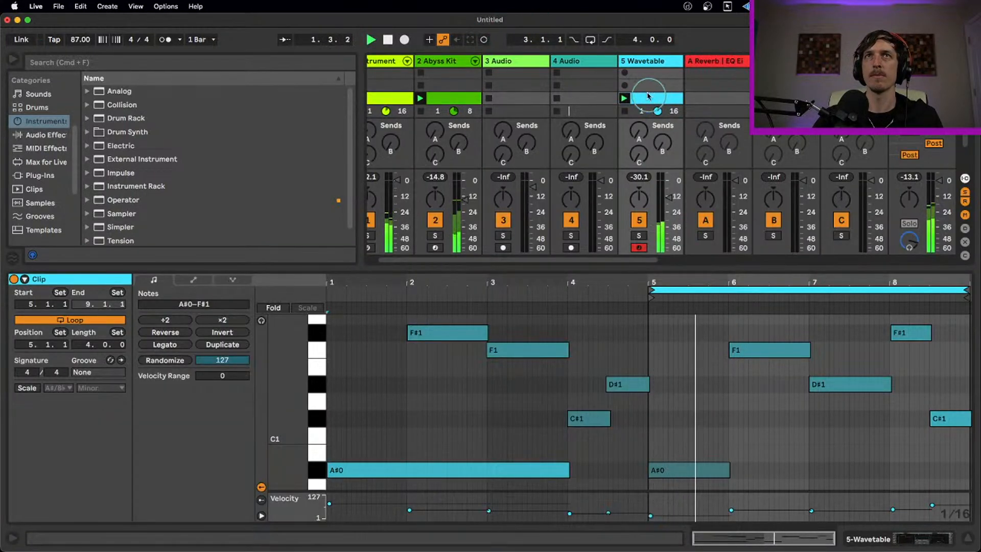
- Enable Wavetable's Osc 2 with the Bit Ring wavetable from the Complex category at 44% position
{"action": "double_click", "coordinate": [637, 60]}
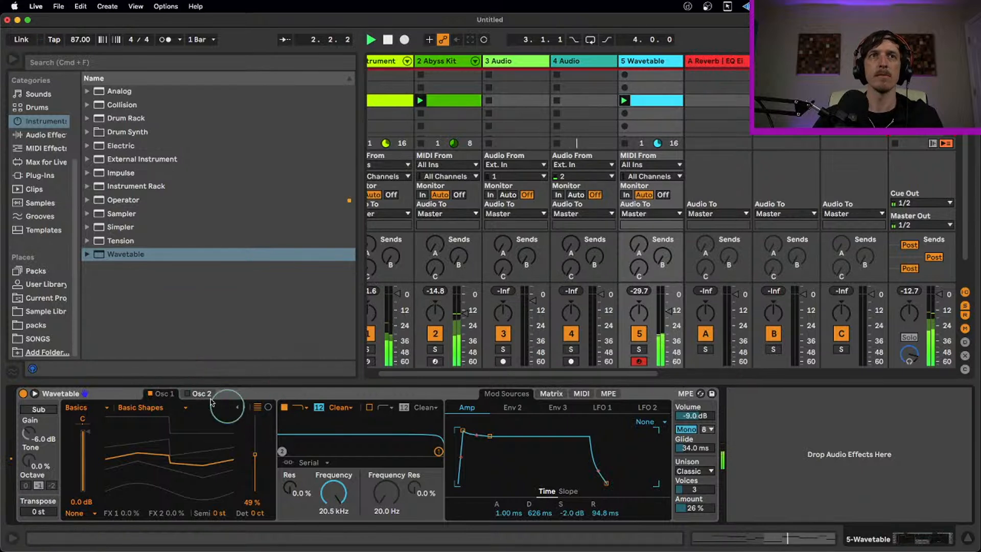
{"action": "left_click", "coordinate": [187, 393]}
{"action": "left_click", "coordinate": [82, 407]}
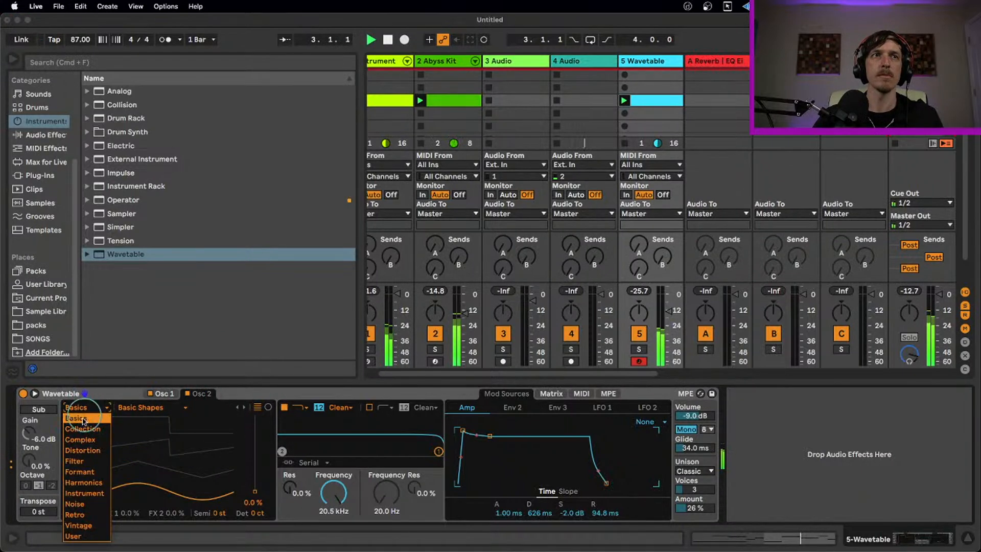
{"action": "left_click", "coordinate": [82, 420]}
{"action": "left_click", "coordinate": [82, 408]}
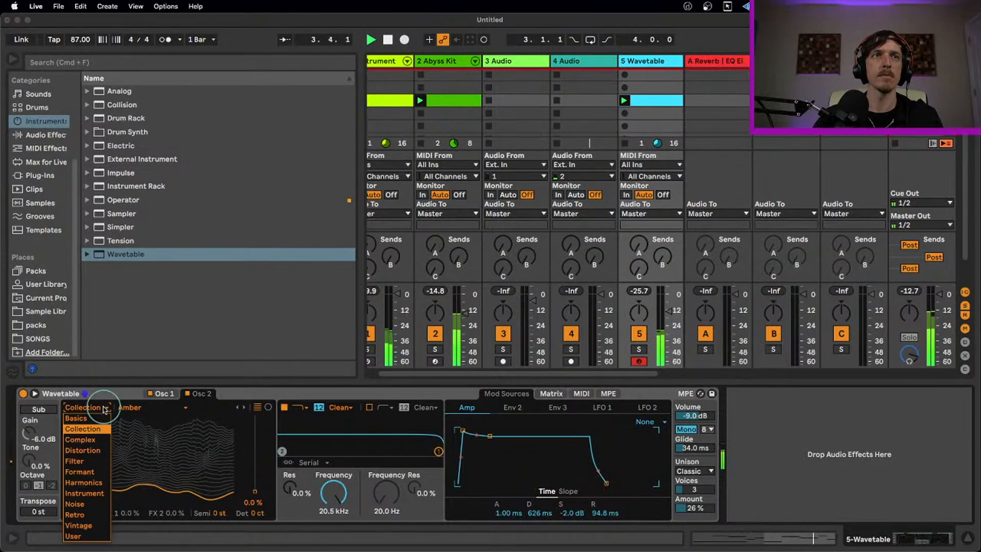
{"action": "left_click", "coordinate": [82, 418]}
{"action": "left_click_drag", "start_coordinate": [260, 474], "coordinate": [255, 452]}
{"action": "left_click", "coordinate": [244, 407]}
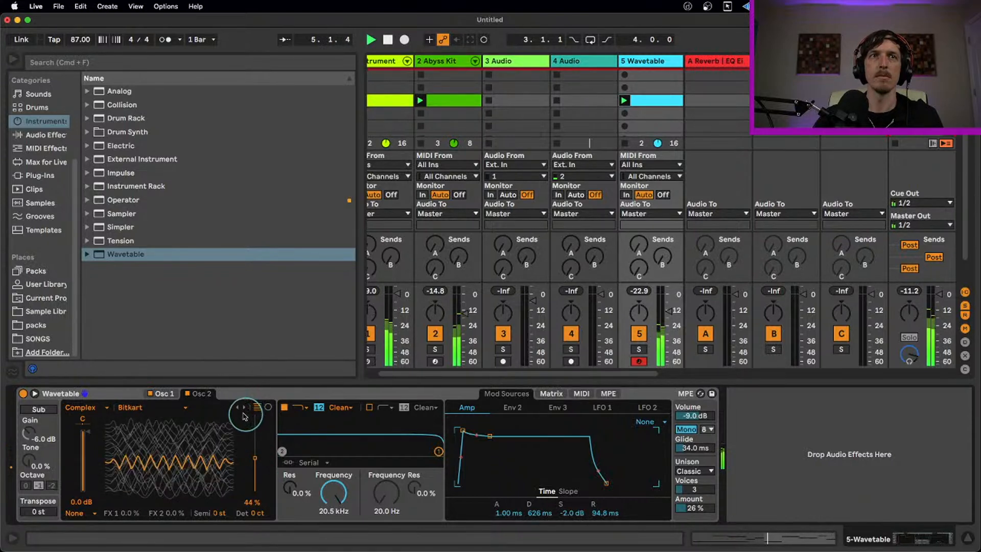
{"action": "left_click", "coordinate": [238, 407]}
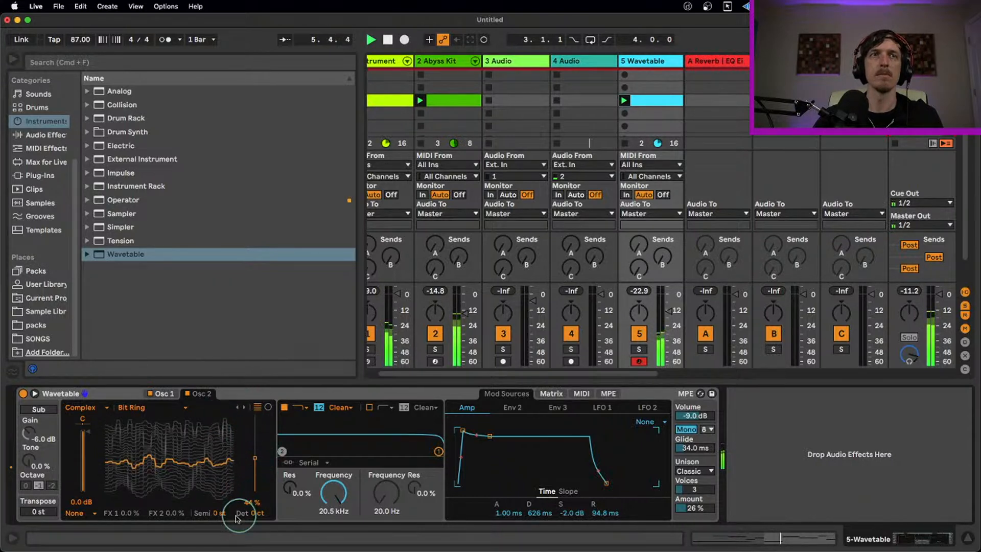
- Try Osc 2 at 12 semitones, reset it to 0, and set filter 1 resonance to 2.6% and Osc 2 gain to -6.8 dB
{"action": "left_click", "coordinate": [221, 513]}
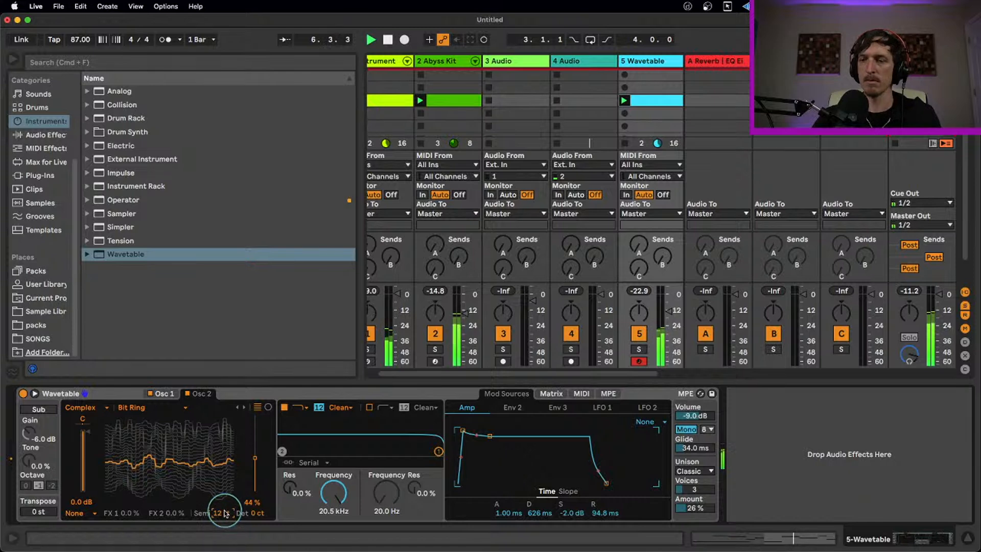
{"action": "double_click", "coordinate": [220, 511]}
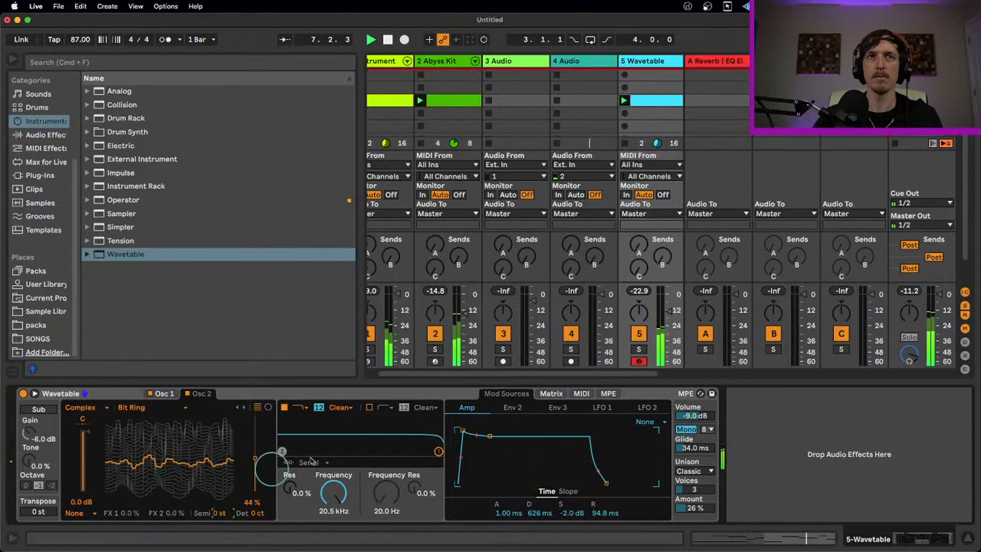
{"action": "mouse_move", "coordinate": [438, 451]}
{"action": "left_mouse_down"}
{"action": "mouse_move", "coordinate": [406, 449]}
{"action": "mouse_move", "coordinate": [439, 450]}
{"action": "left_mouse_up"}
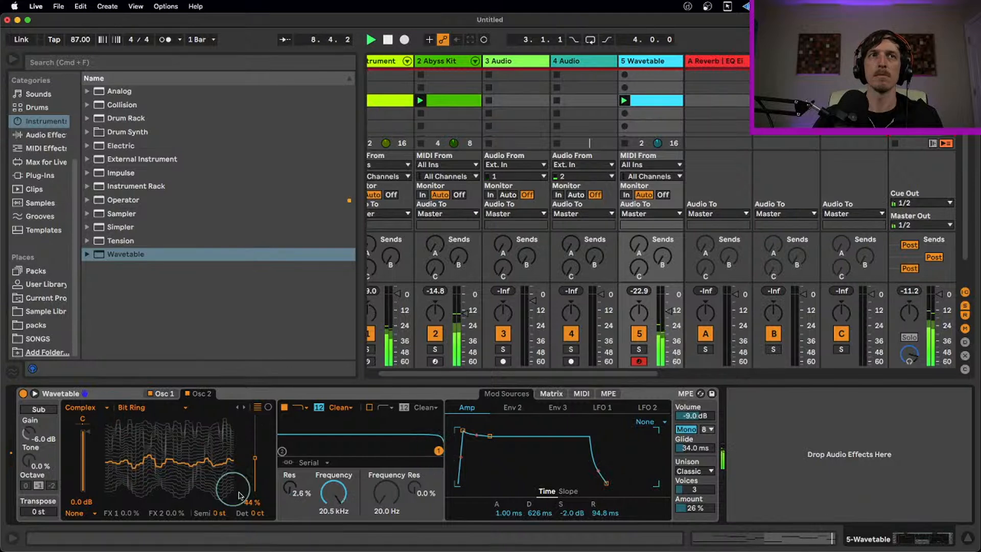
{"action": "left_click_drag", "start_coordinate": [71, 434], "coordinate": [71, 450]}
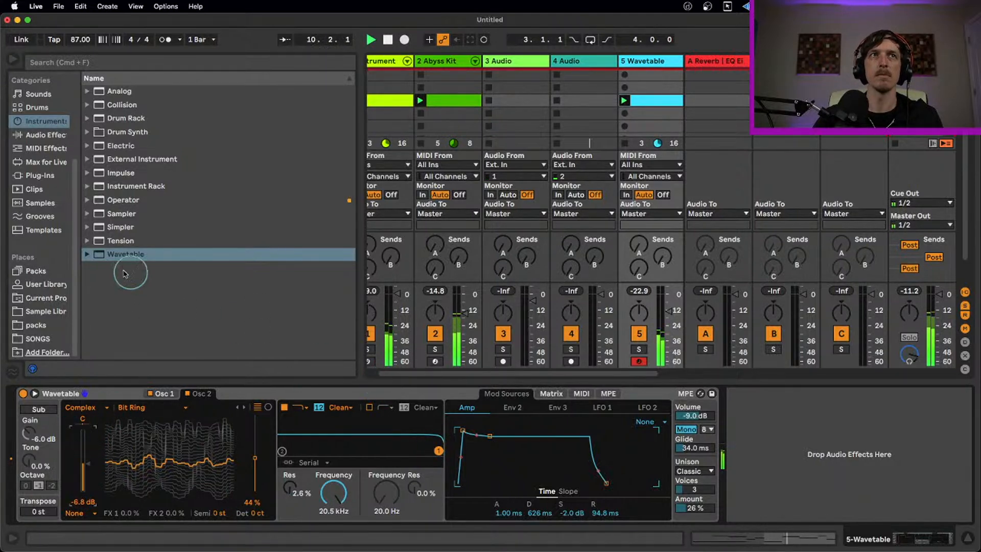
- Insert a Delay after Collision in the Instrument Rack's first chain and set that Collision's Resonator 1 tuning to +12 st
{"action": "left_click", "coordinate": [389, 74]}
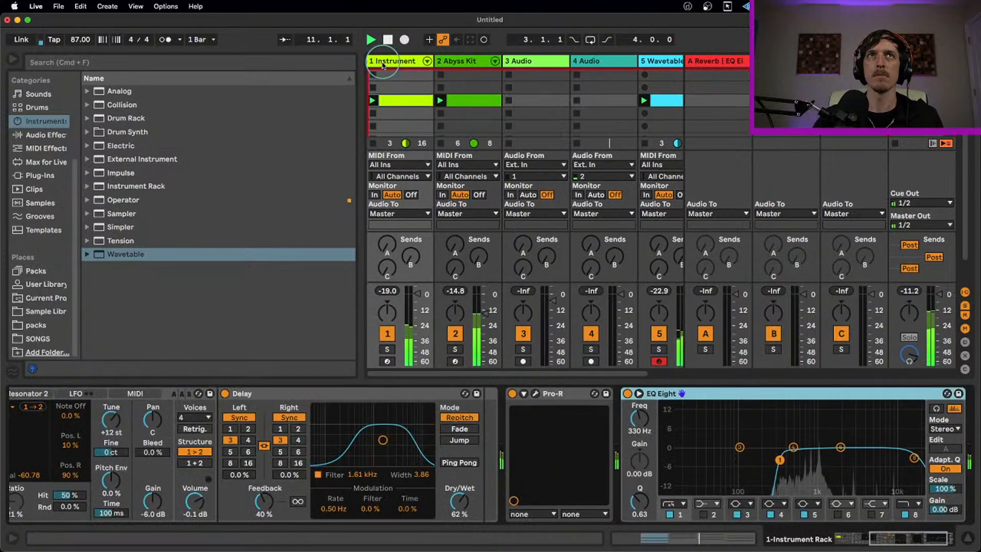
{"action": "left_click_drag", "start_coordinate": [884, 538], "coordinate": [838, 537]}
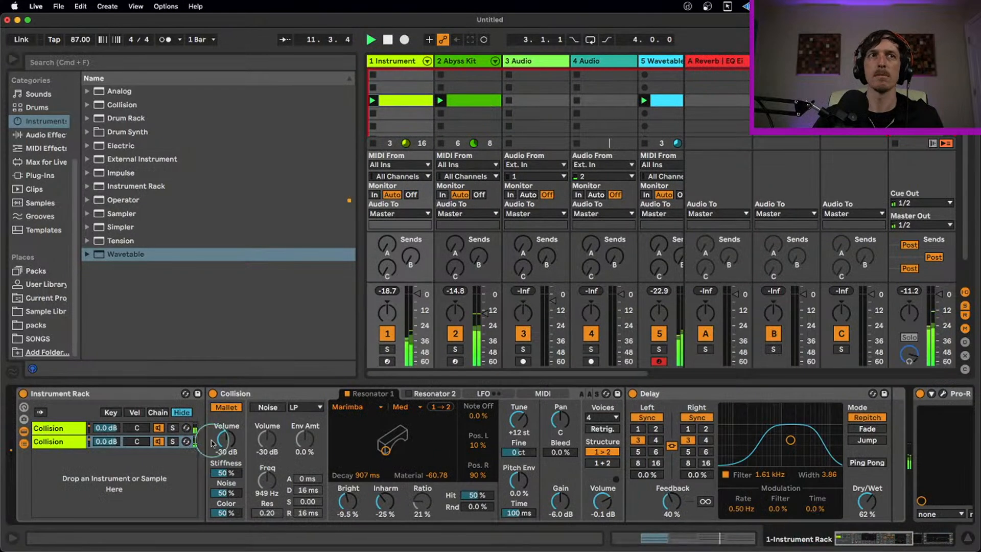
{"action": "left_click", "coordinate": [69, 434]}
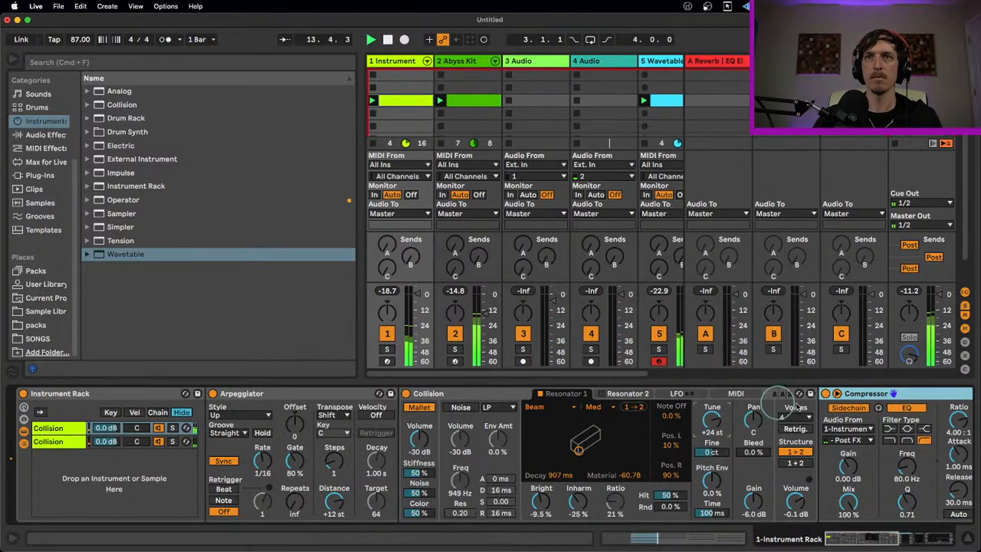
{"action": "left_click", "coordinate": [45, 135]}
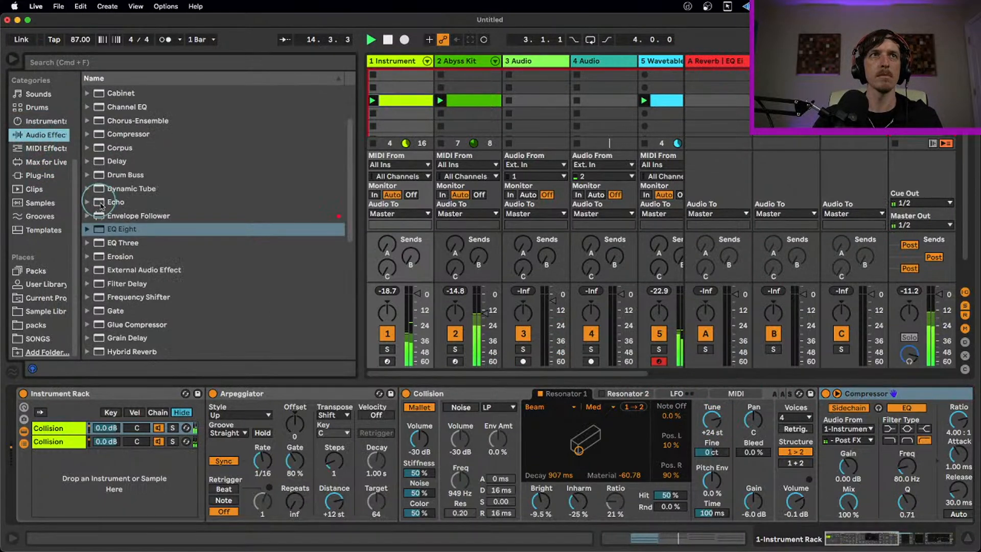
{"action": "scroll", "coordinate": [136, 225], "scroll_direction": "up", "scroll_amount": 3}
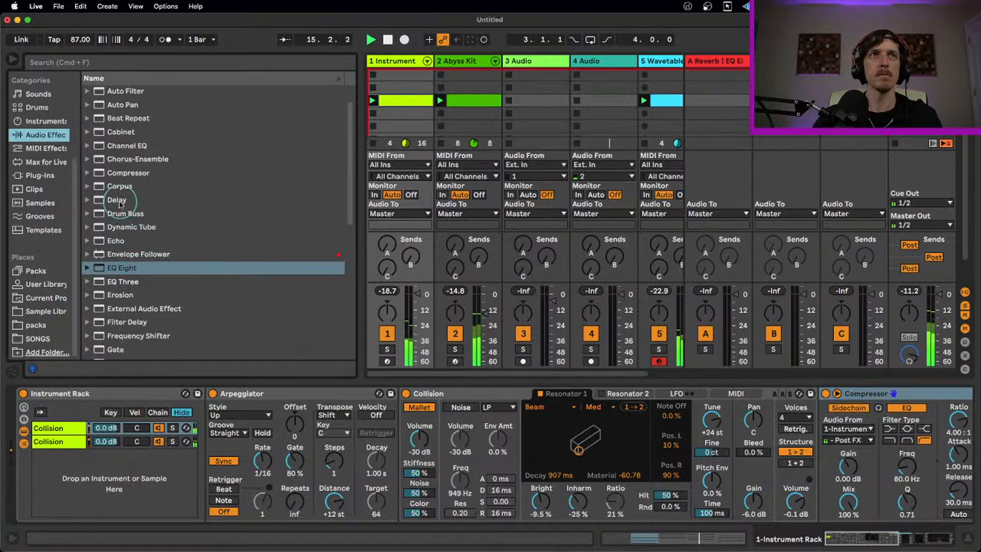
{"action": "left_click", "coordinate": [120, 200]}
{"action": "key", "text": "Return"}
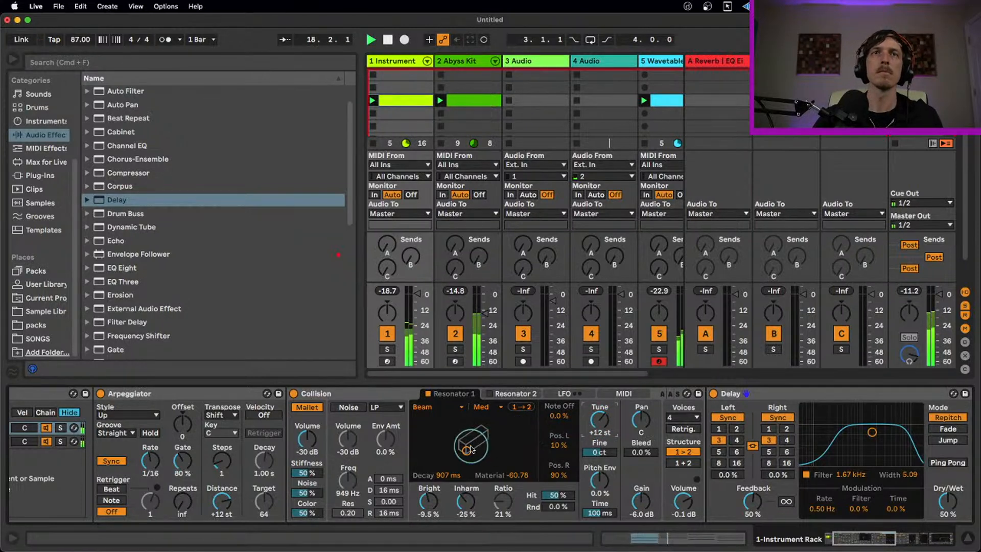
- Set the first chain's Collision decay to 1.22 s and material to -37.25, and its Delay to 1.94 kHz, width 4.75 and 39% dry/wet
{"action": "left_click_drag", "start_coordinate": [471, 446], "coordinate": [469, 446]}
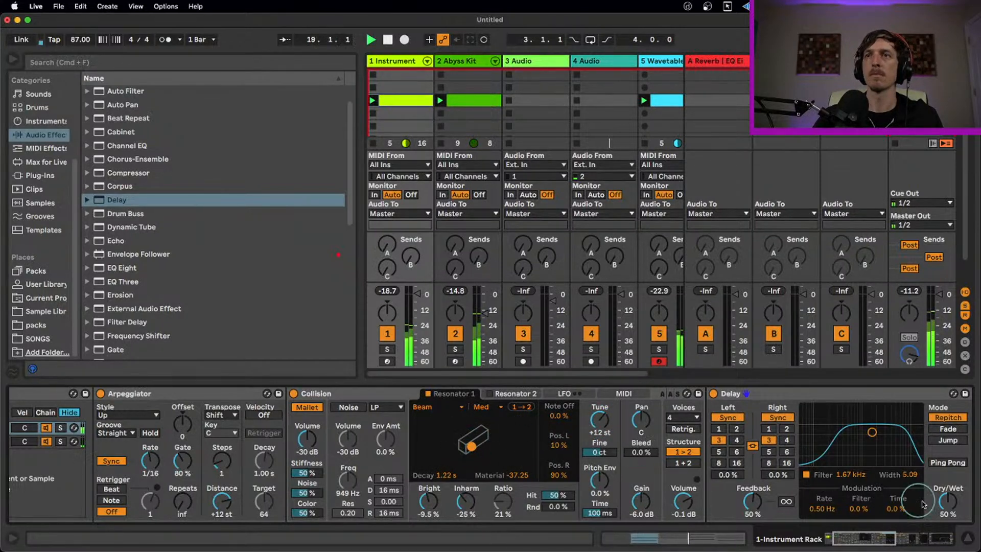
{"action": "left_click_drag", "start_coordinate": [872, 432], "coordinate": [875, 434]}
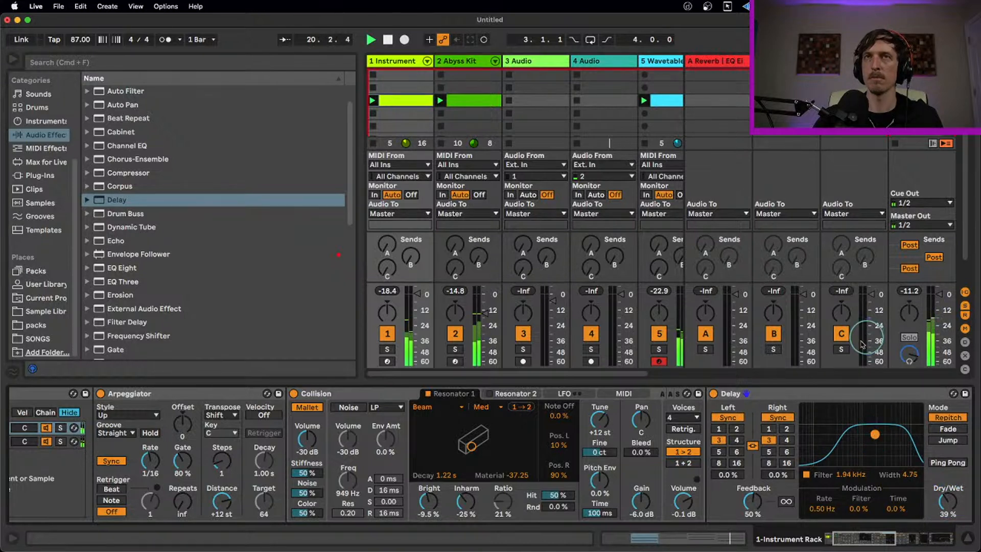
- Set the amp envelope attack of the Wavetable bass to 258 ms
{"action": "left_click", "coordinate": [664, 60]}
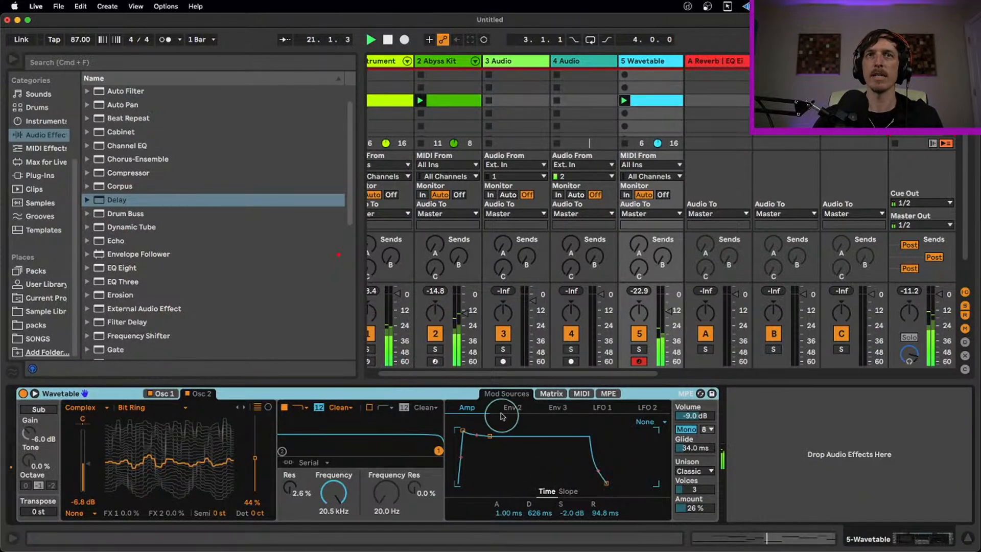
{"action": "left_click_drag", "start_coordinate": [462, 430], "coordinate": [479, 431]}
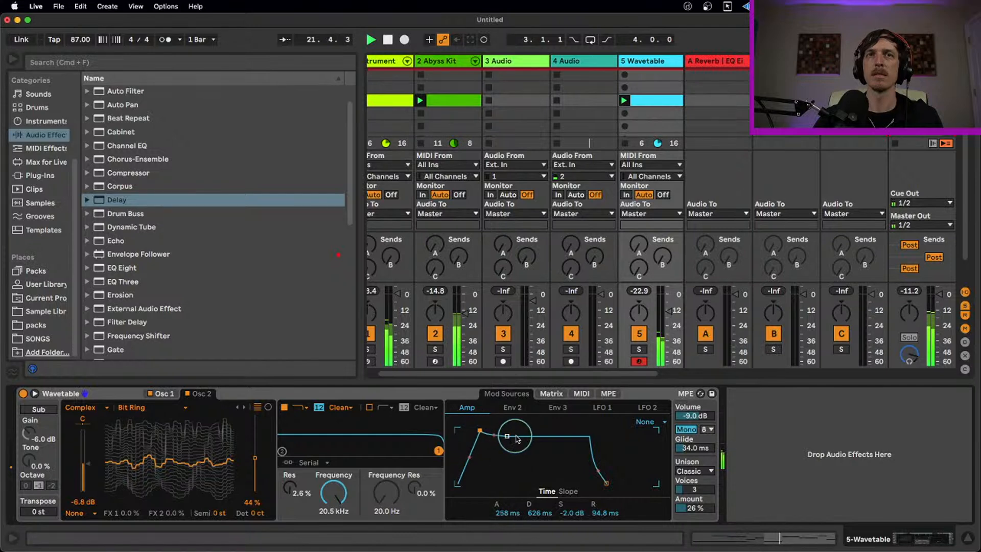
- Set the Wavetable bass's amp release to 525 ms, glide to 211 ms, unison amount to 39% and Osc 2 wavetable position to 21%
{"action": "left_click_drag", "start_coordinate": [606, 483], "coordinate": [616, 484]}
{"action": "left_click_drag", "start_coordinate": [693, 448], "coordinate": [693, 441]}
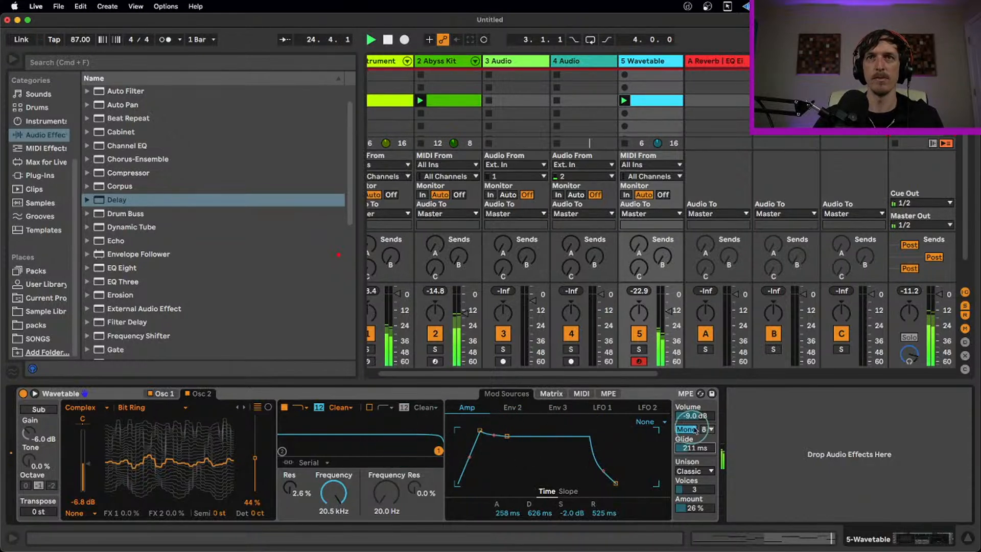
{"action": "left_click_drag", "start_coordinate": [698, 506], "coordinate": [699, 510]}
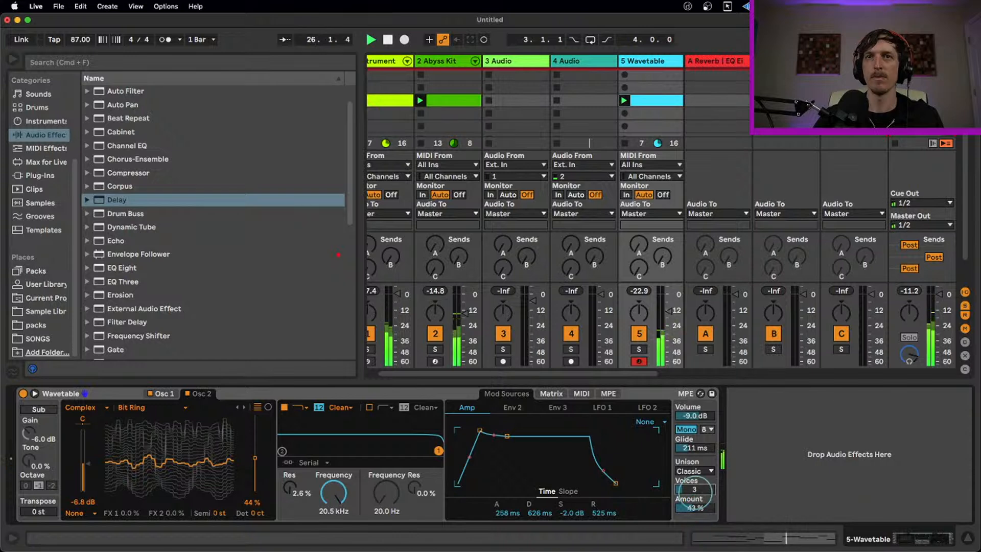
{"action": "left_click_drag", "start_coordinate": [695, 514], "coordinate": [699, 498]}
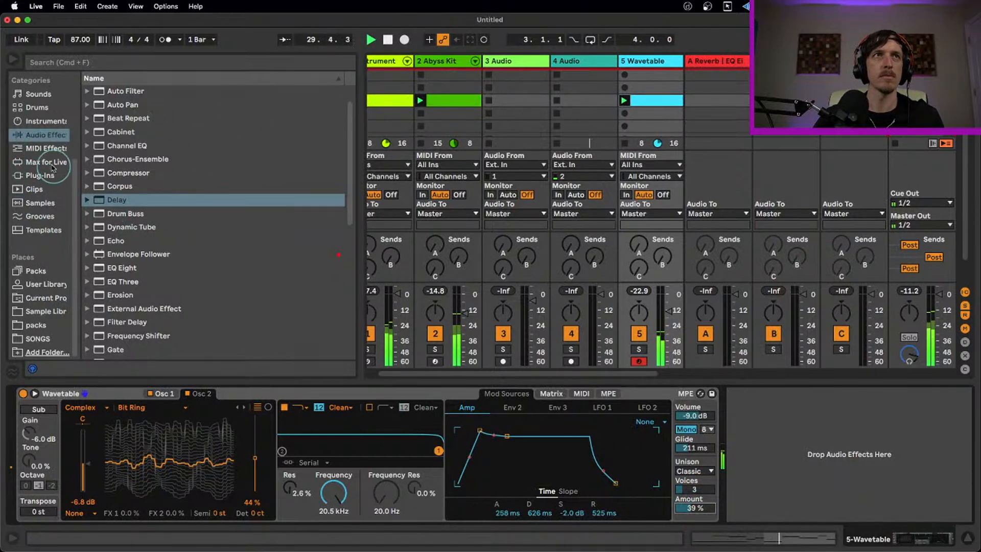
{"action": "left_click_drag", "start_coordinate": [244, 456], "coordinate": [243, 488]}
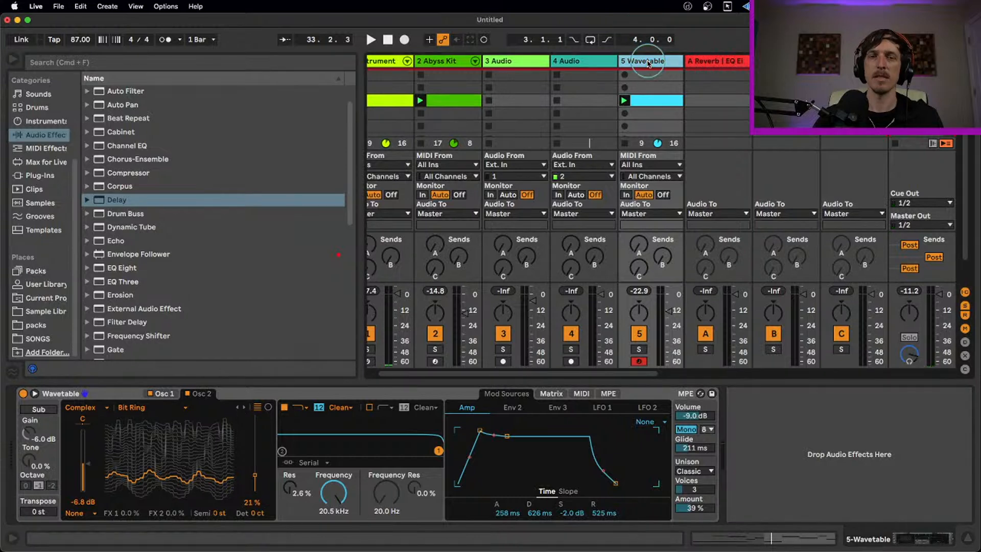
- Duplicate the Wavetable bass track and launch the clip on the copy
{"action": "key", "text": "super+d"}
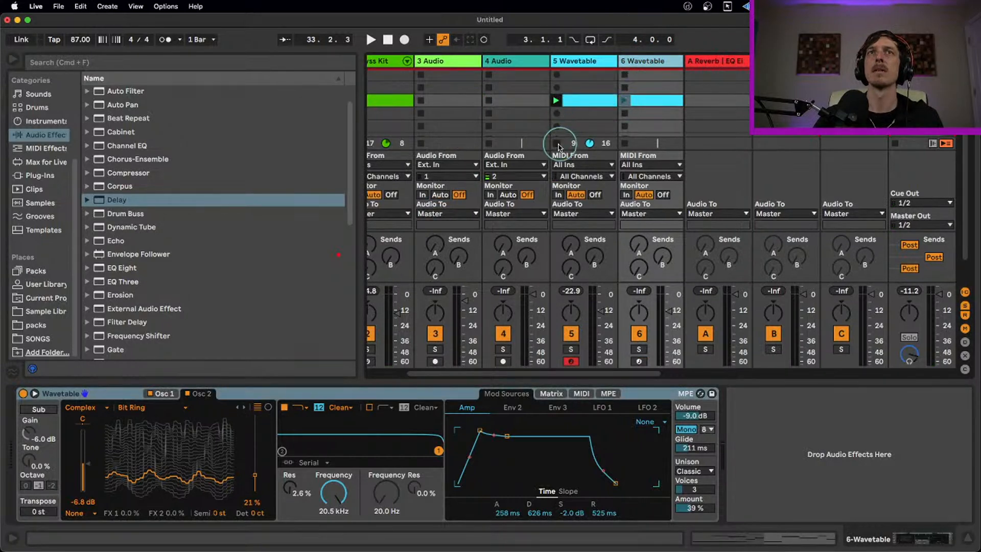
{"action": "left_click", "coordinate": [626, 100]}
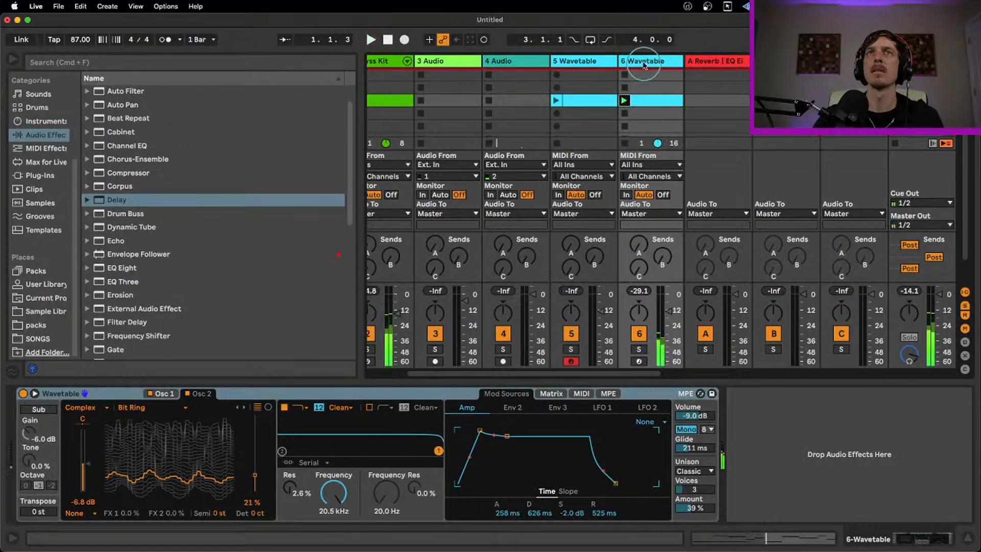
- On the duplicated Wavetable, set filter 1 frequency to 88.3 Hz and Env 2 to 333 ms decay with 0% sustain
{"action": "left_click_drag", "start_coordinate": [338, 496], "coordinate": [337, 513]}
{"action": "left_click", "coordinate": [513, 407]}
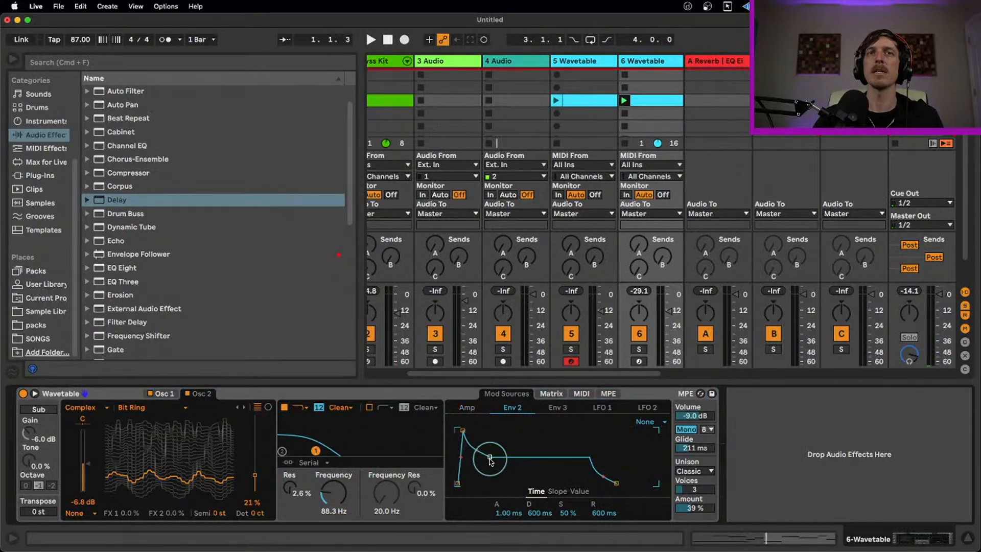
{"action": "left_click_drag", "start_coordinate": [490, 457], "coordinate": [486, 483]}
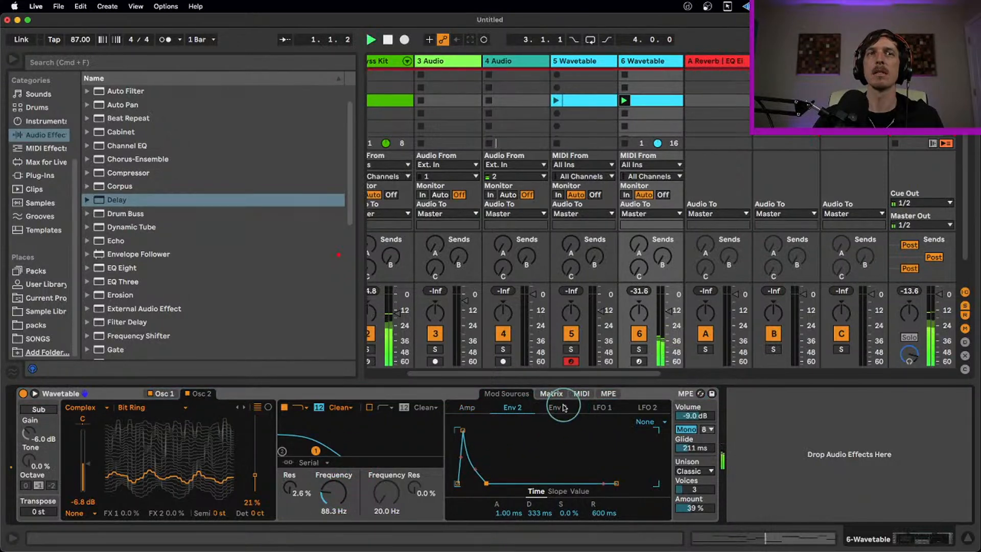
- Modulate filter 1 frequency with Env 2 by 80 and set the duplicate's amp envelope attack to 0 ms
{"action": "left_click", "coordinate": [543, 398]}
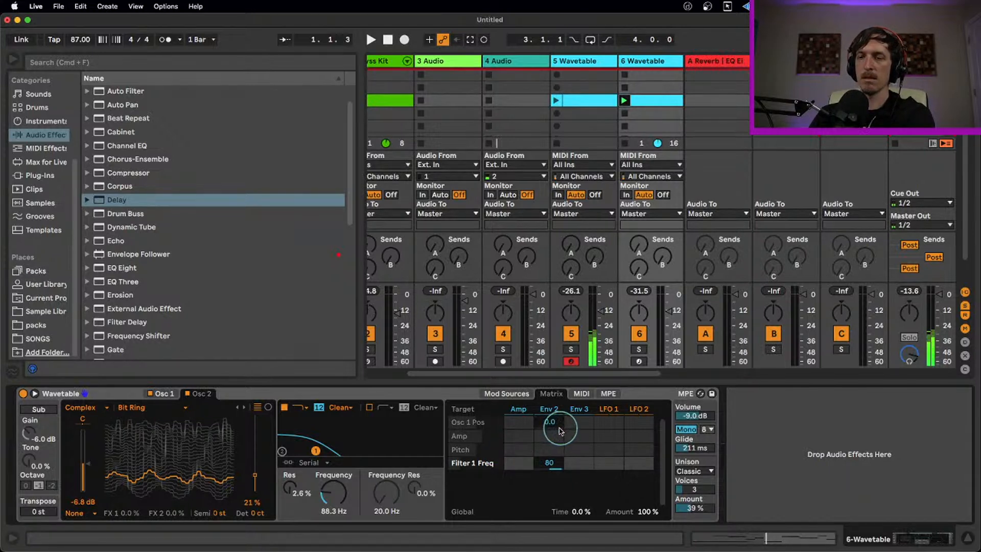
{"action": "left_click", "coordinate": [516, 393]}
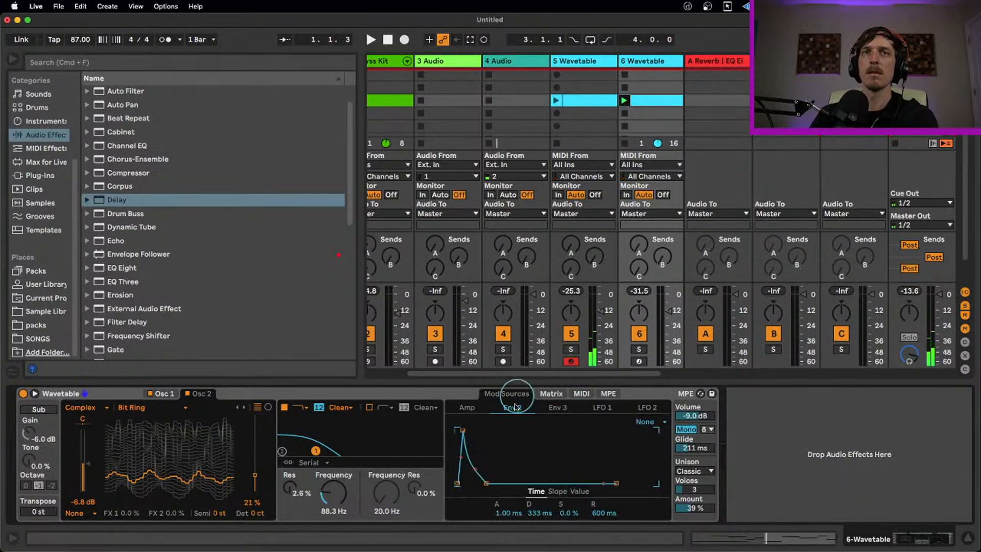
{"action": "left_click", "coordinate": [477, 410]}
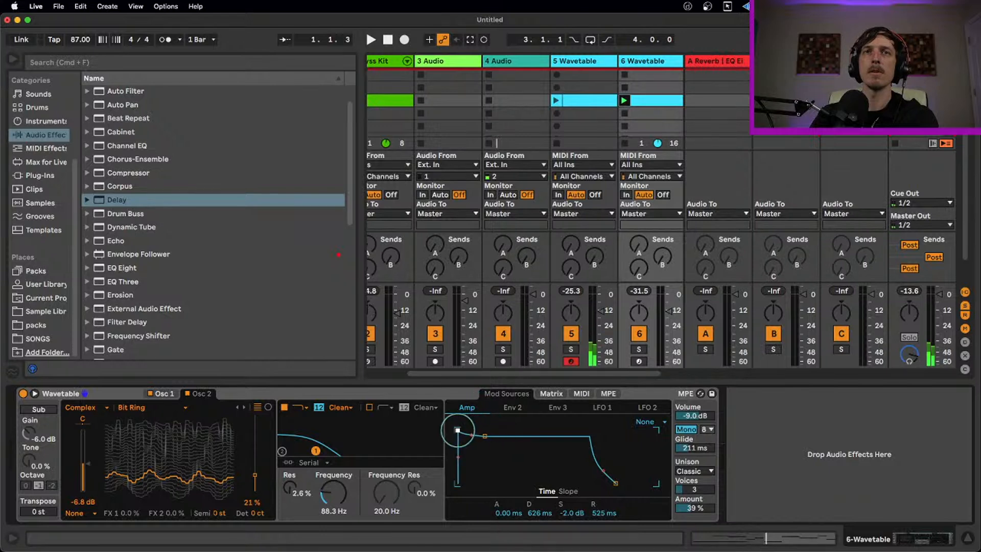
- Adjust the Env 2 modulation of filter 1 frequency to 66 and set the filter 1 frequency to 137 Hz
{"action": "left_click", "coordinate": [550, 394]}
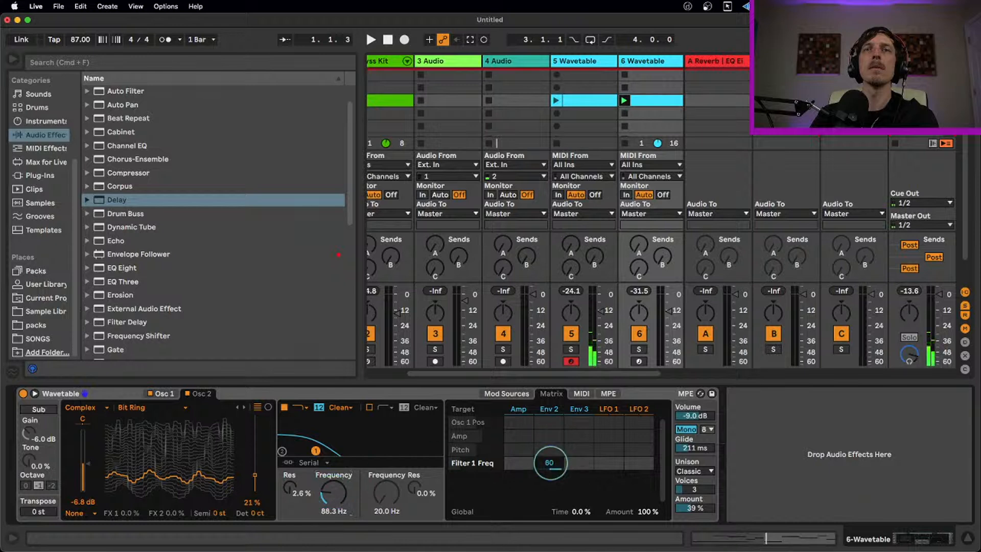
{"action": "left_click", "coordinate": [520, 409]}
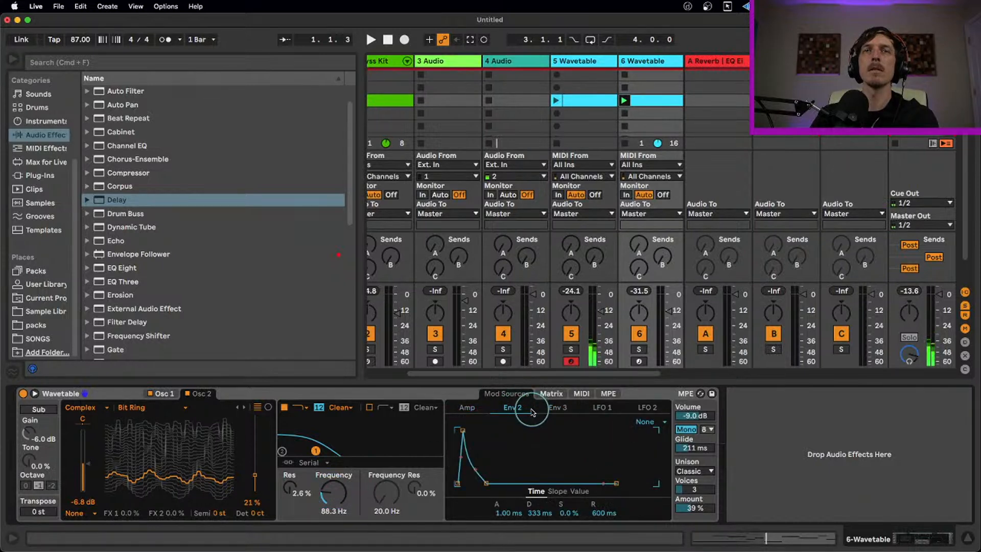
{"action": "left_click", "coordinate": [549, 394]}
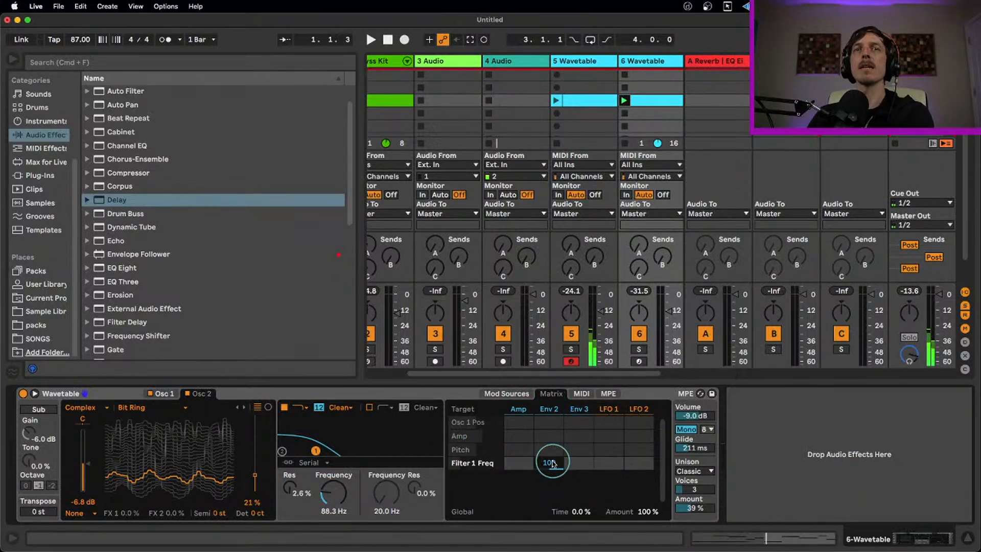
{"action": "left_click_drag", "start_coordinate": [335, 490], "coordinate": [335, 483]}
{"action": "left_click_drag", "start_coordinate": [550, 462], "coordinate": [551, 470]}
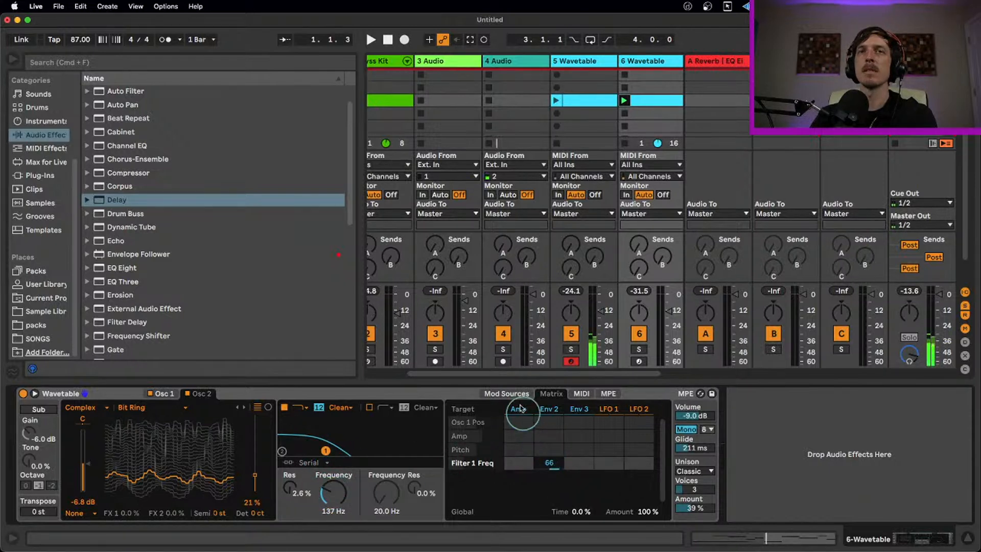
- Arm the duplicated Wavetable track, set filter 1 resonance to 28% during playback, and stop its clip
{"action": "left_click", "coordinate": [641, 361]}
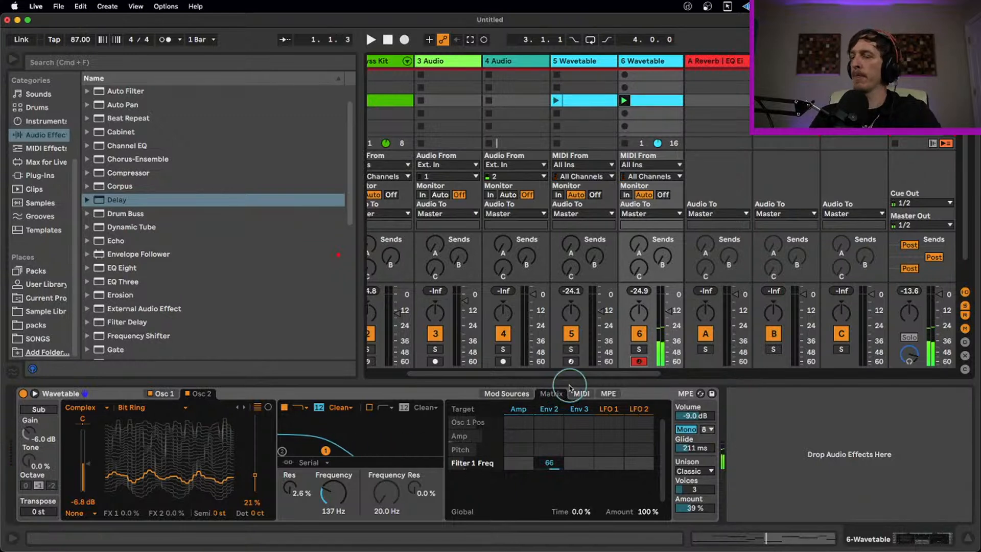
{"action": "key", "text": "space"}
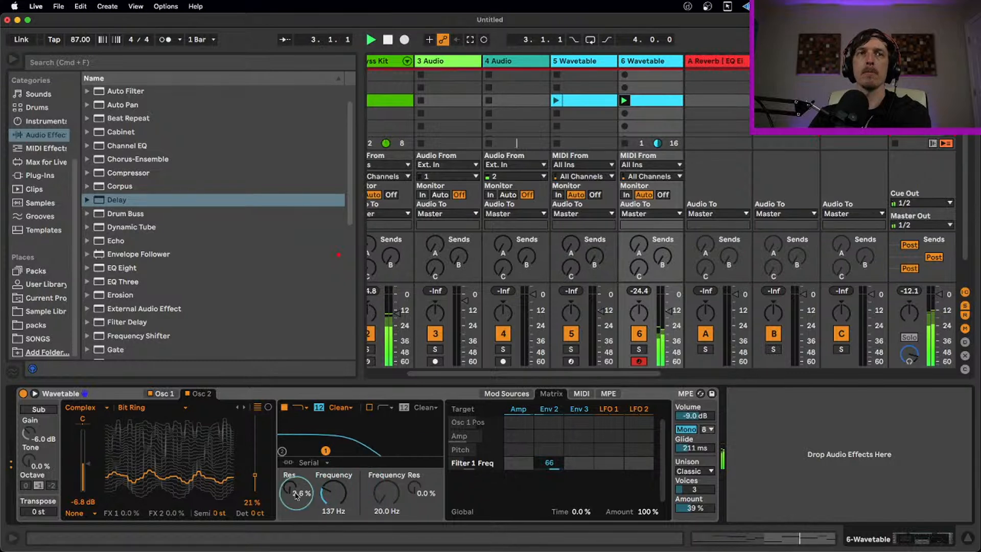
{"action": "left_click_drag", "start_coordinate": [296, 495], "coordinate": [296, 494]}
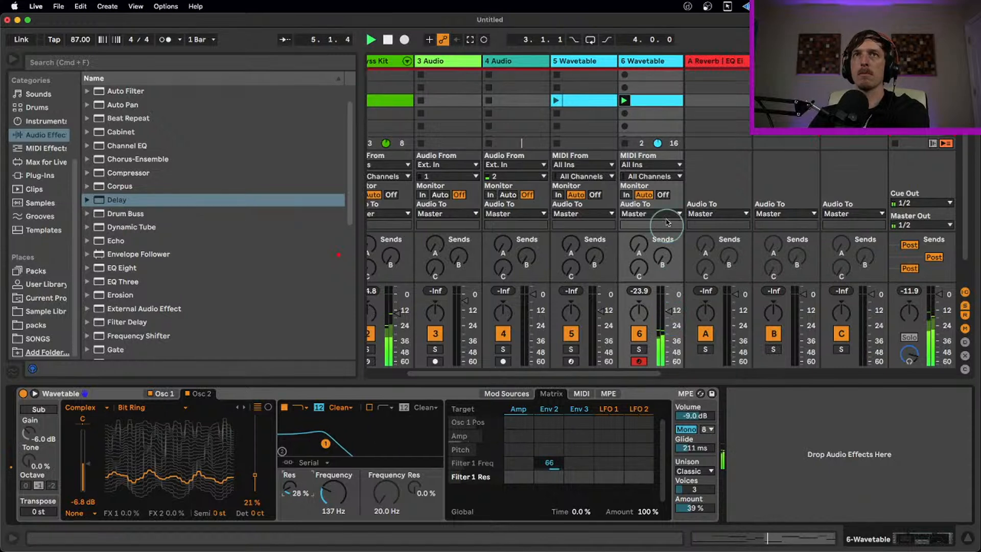
{"action": "left_click", "coordinate": [626, 144]}
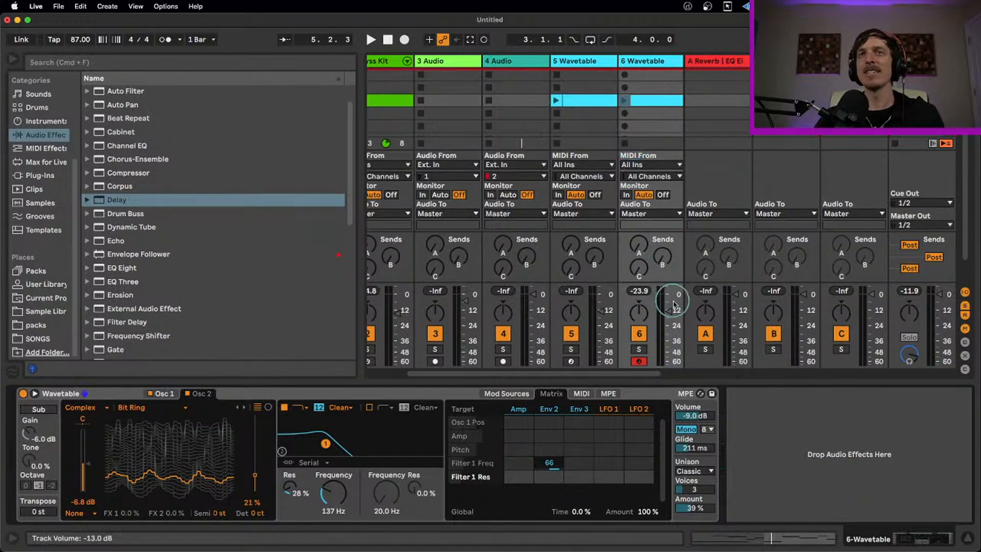
- Set the duplicated track's volume to -8.0 dB, its unison amount to 25% and filter 1 frequency to 74.9 Hz
{"action": "left_click_drag", "start_coordinate": [668, 310], "coordinate": [670, 308]}
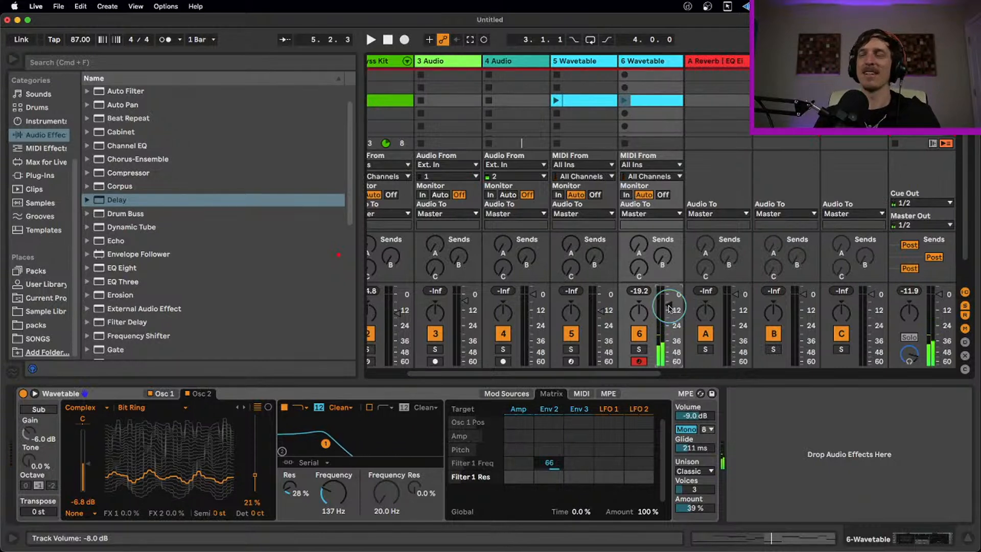
{"action": "left_click_drag", "start_coordinate": [684, 500], "coordinate": [702, 513]}
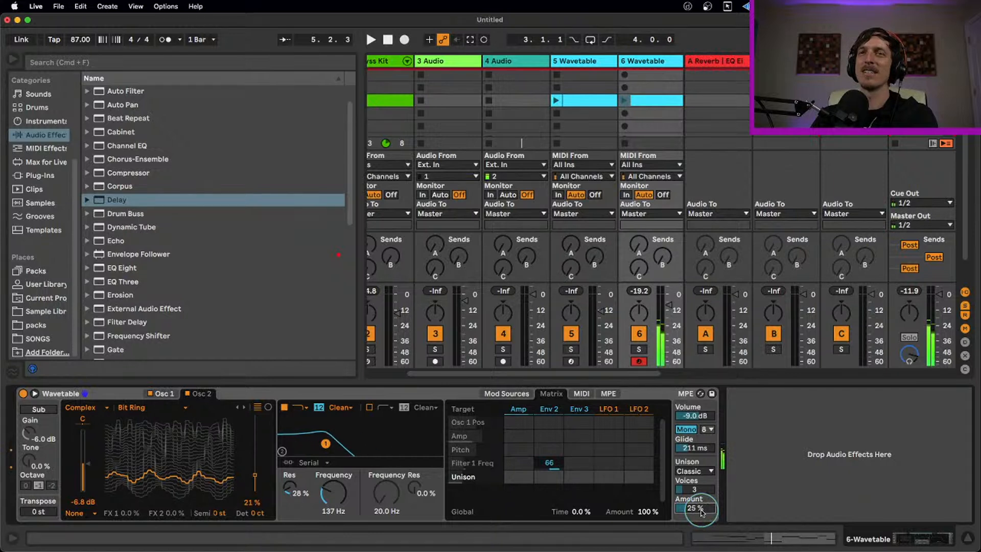
{"action": "left_click_drag", "start_coordinate": [331, 494], "coordinate": [331, 511]}
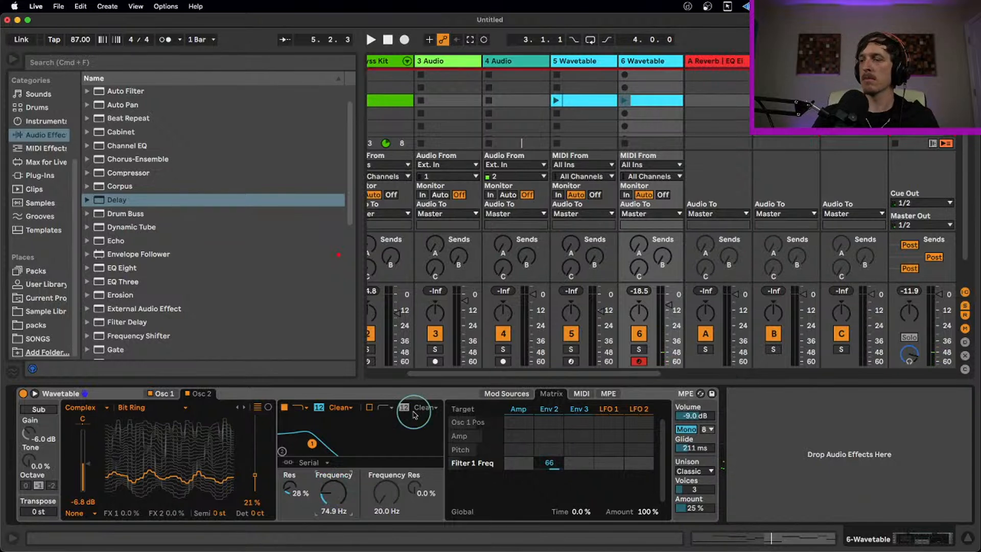
- Play the set and lengthen the Env 2 decay of the duplicated Wavetable to 716 ms
{"action": "key", "text": "space"}
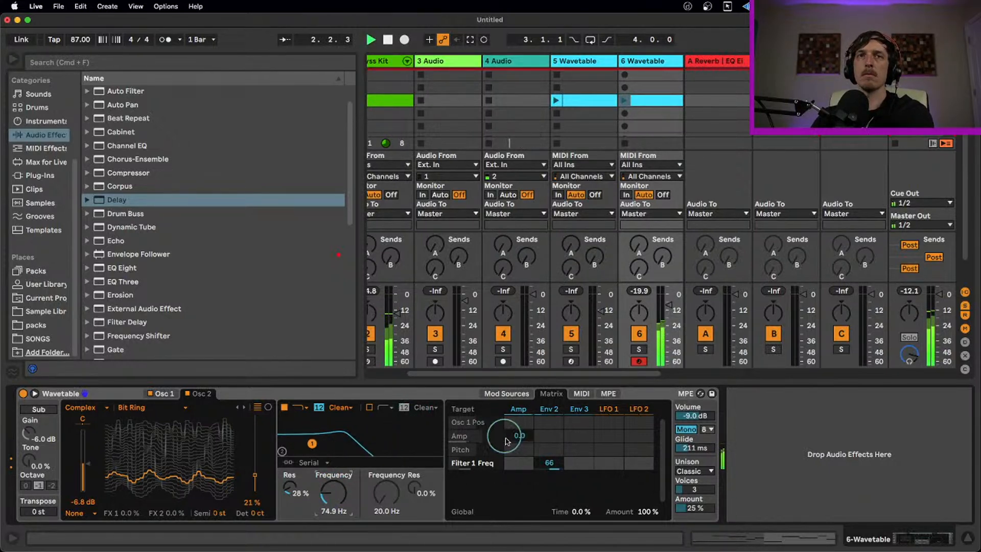
{"action": "left_click", "coordinate": [513, 394]}
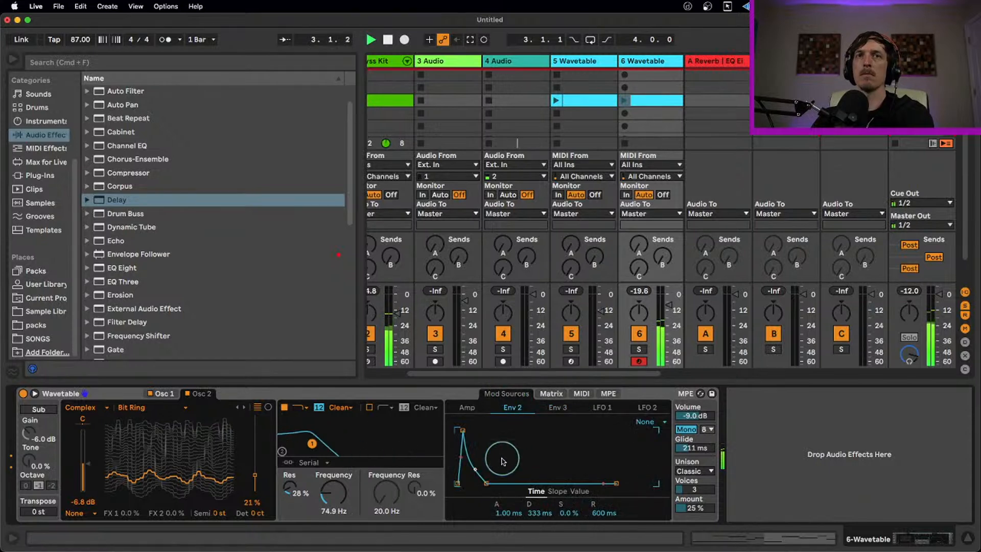
{"action": "left_click_drag", "start_coordinate": [475, 469], "coordinate": [493, 484]}
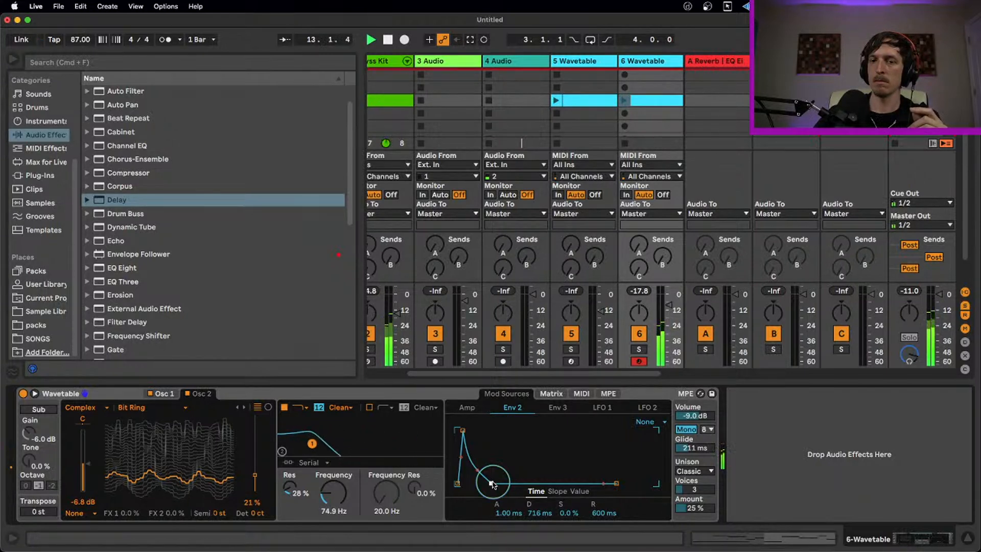
{"action": "left_click", "coordinate": [791, 411]}
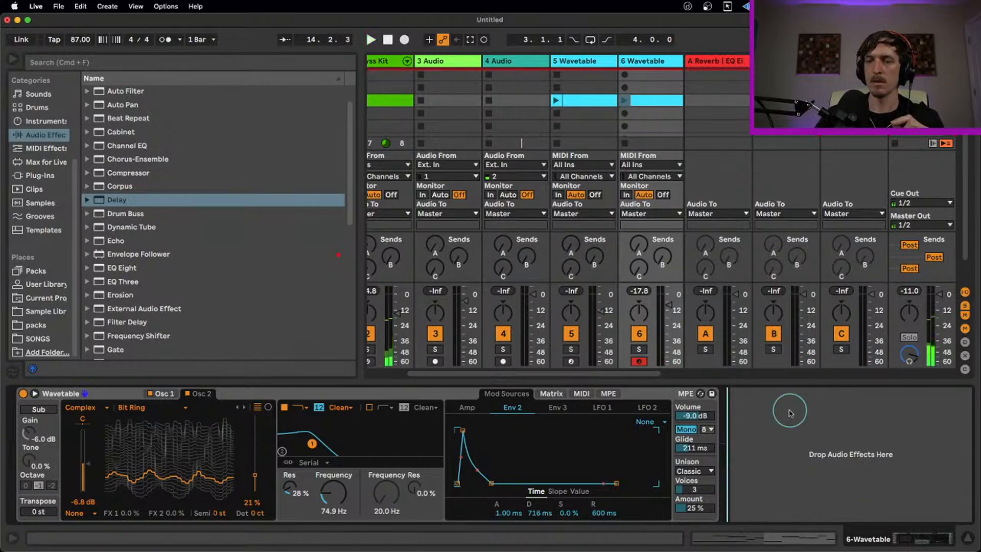